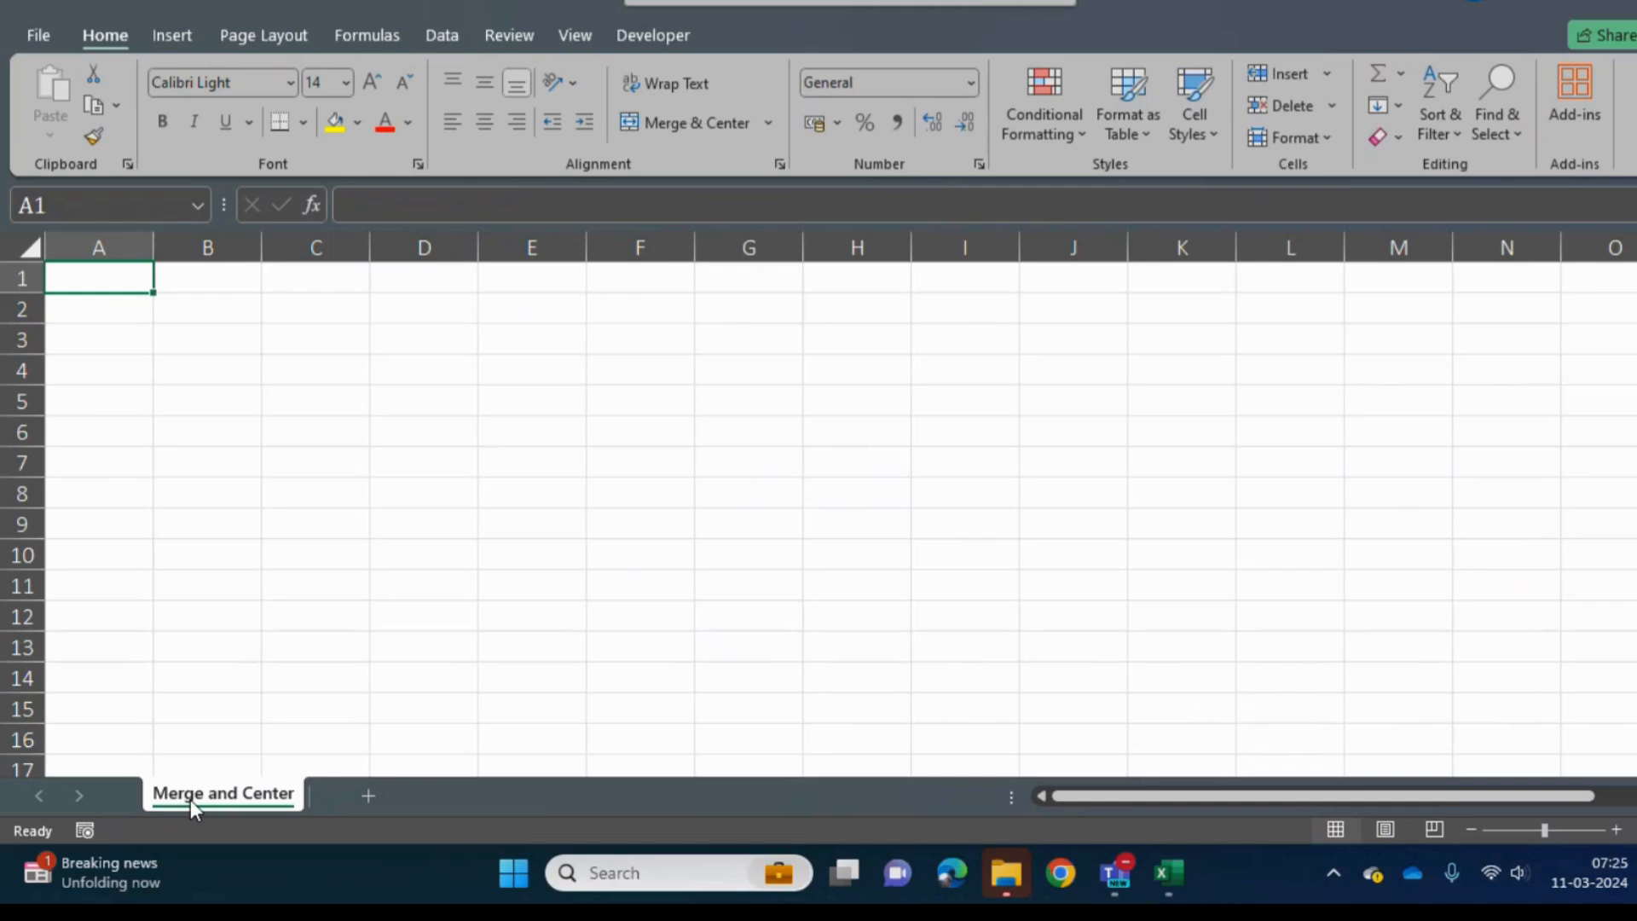
pyautogui.write('Mang')
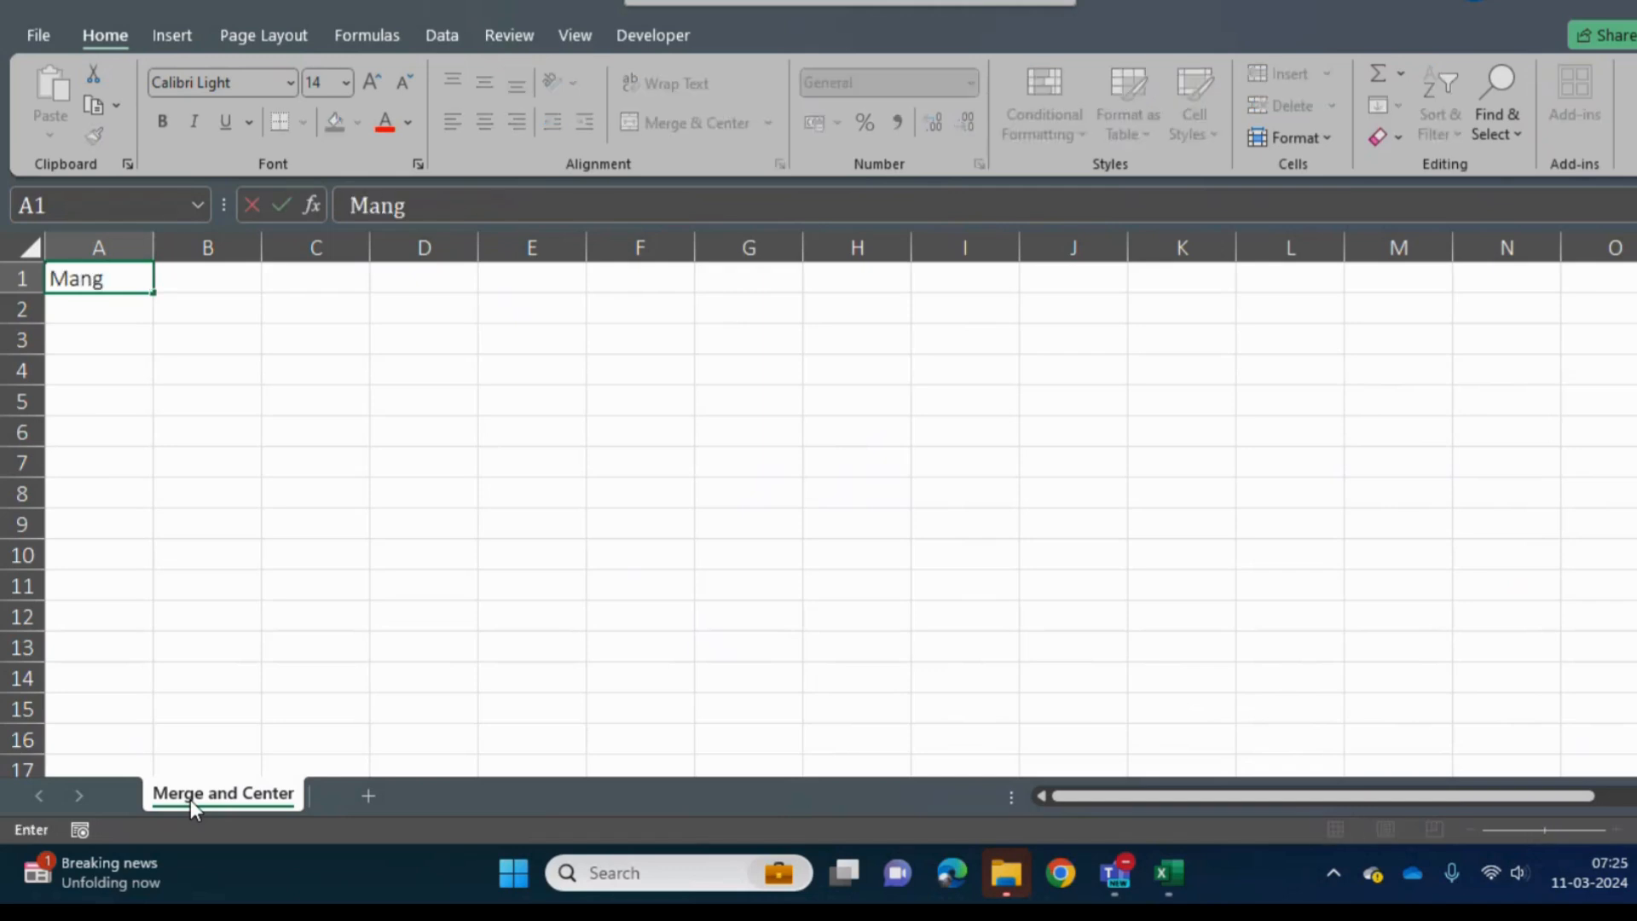
pyautogui.press('BackSpace')
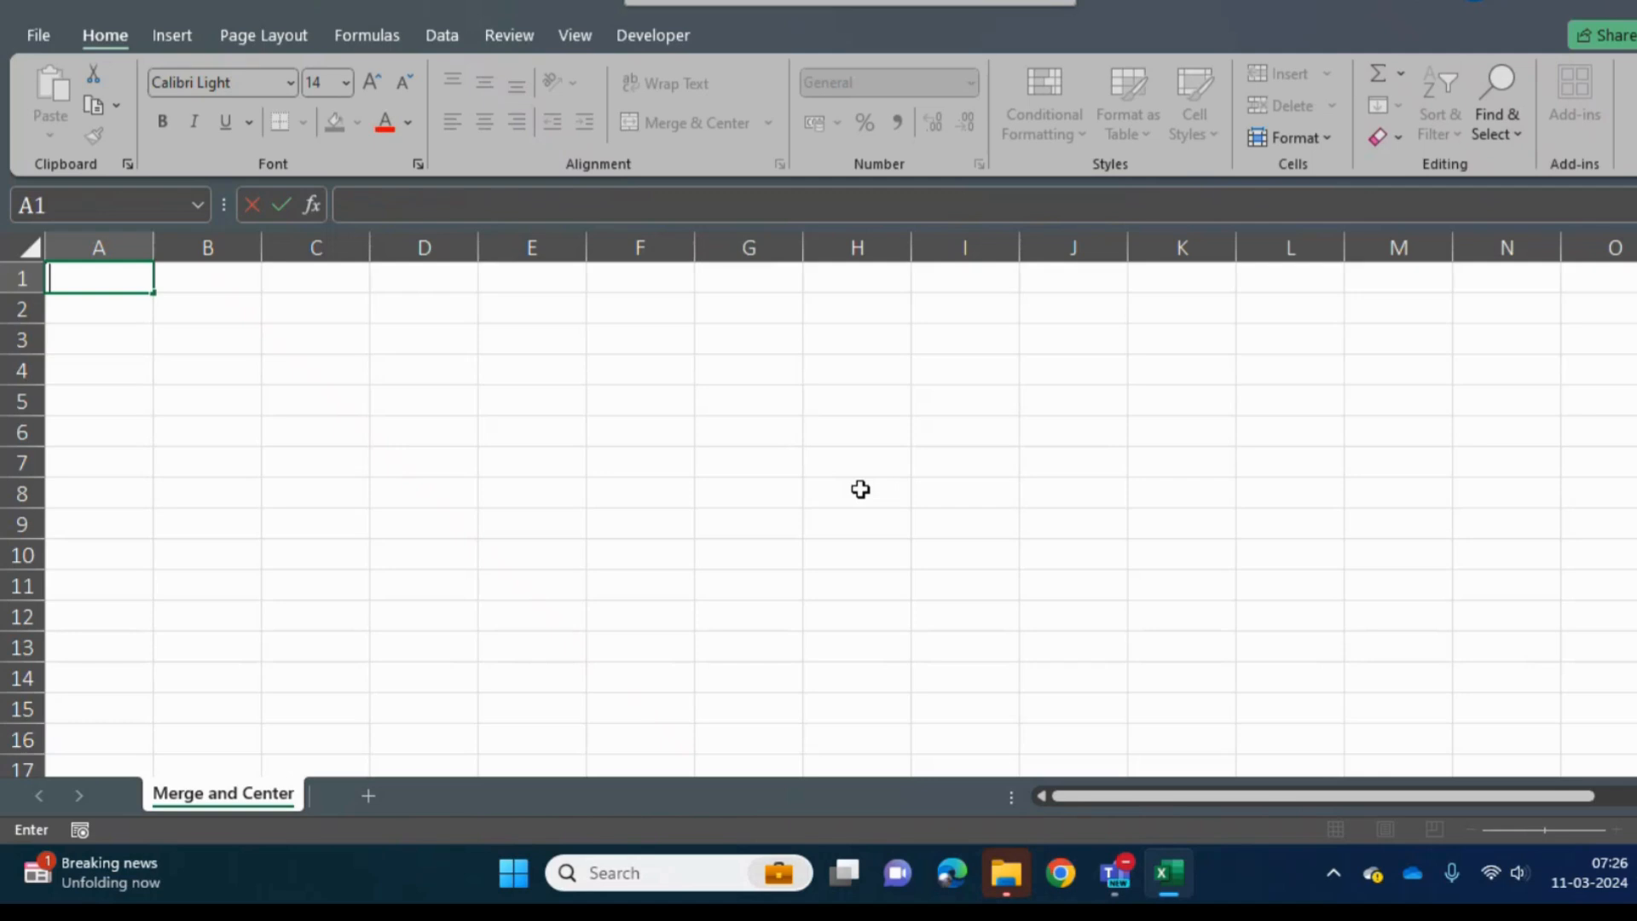
pyautogui.press('Right')
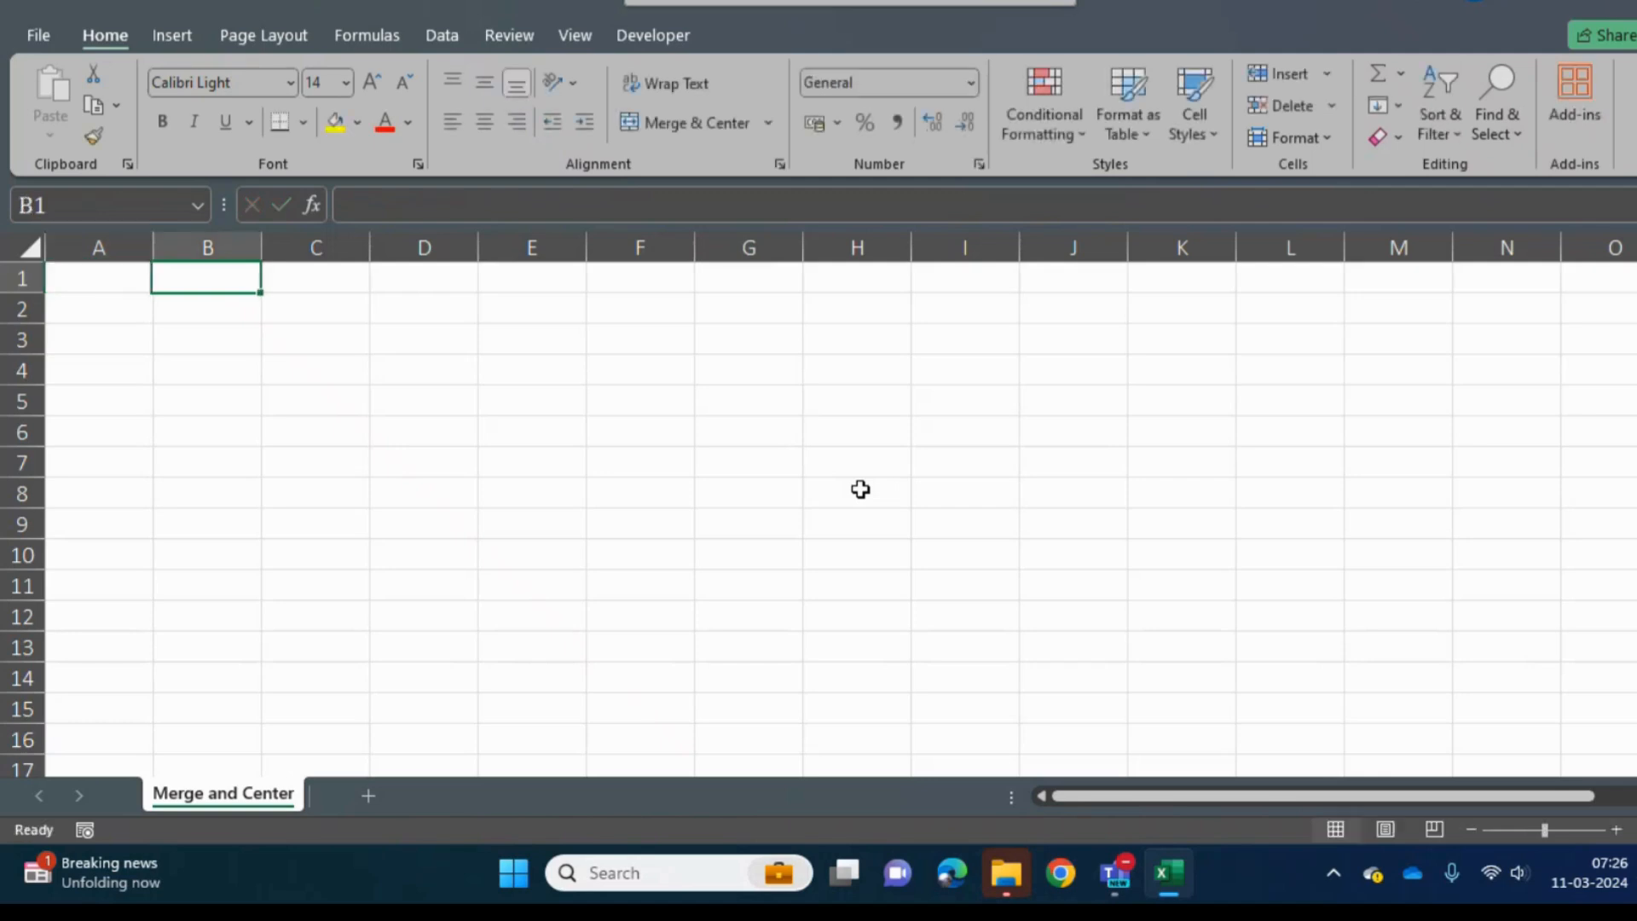
# - Enter the text Technology in cell B3
pyautogui.press('Right')
pyautogui.press('Down')
pyautogui.press('Left')
pyautogui.press('Down')
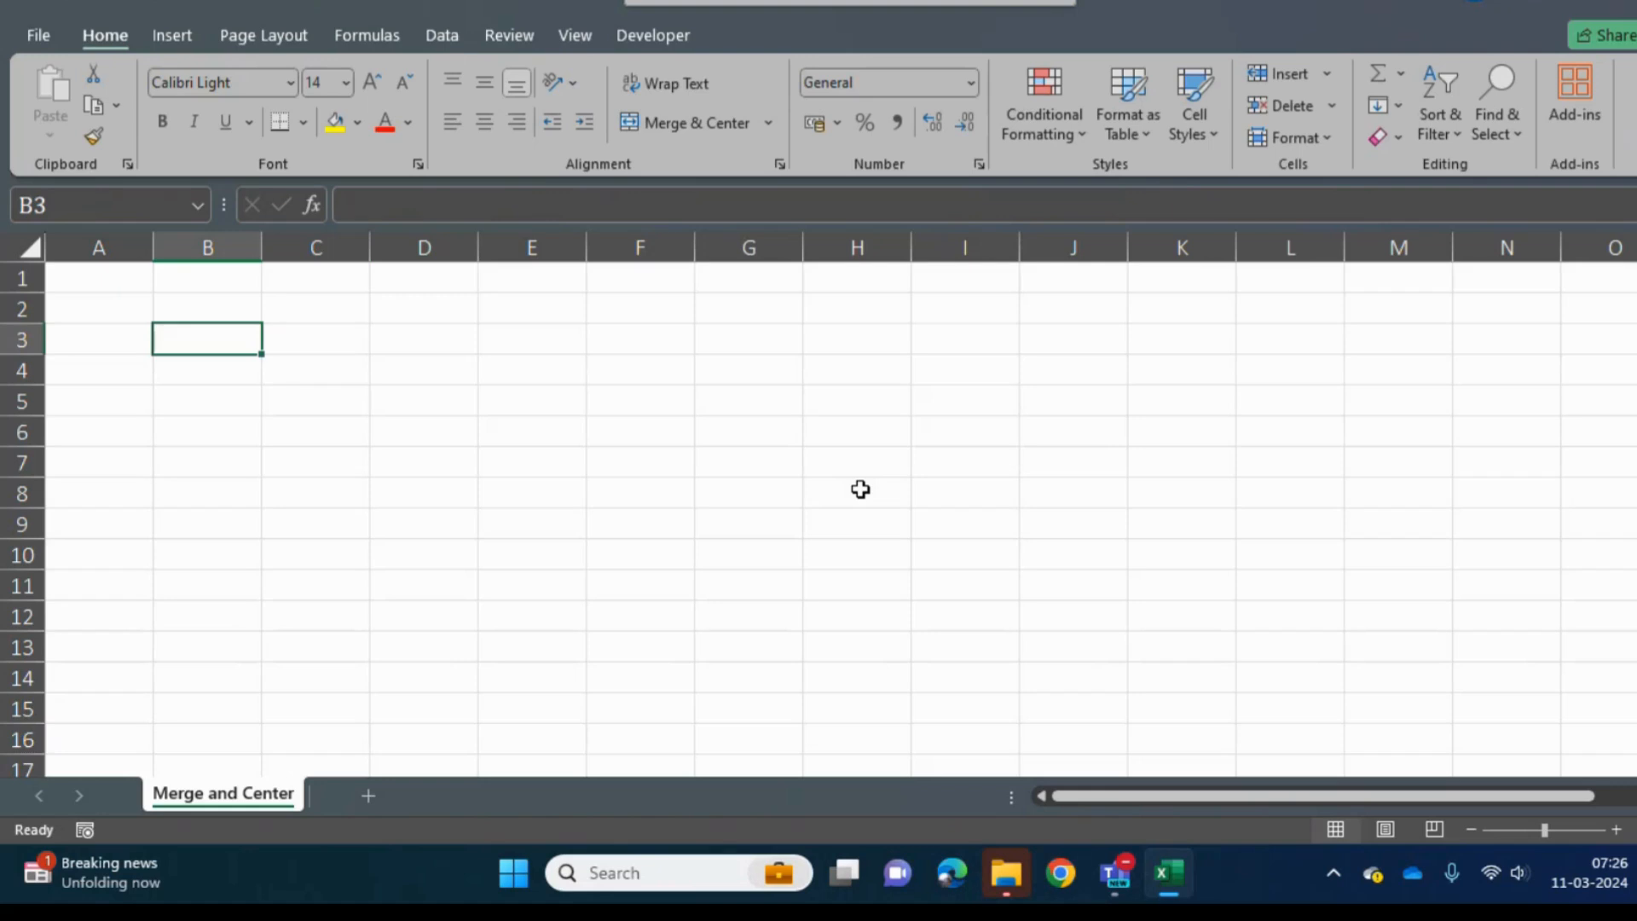
pyautogui.write('Tec')
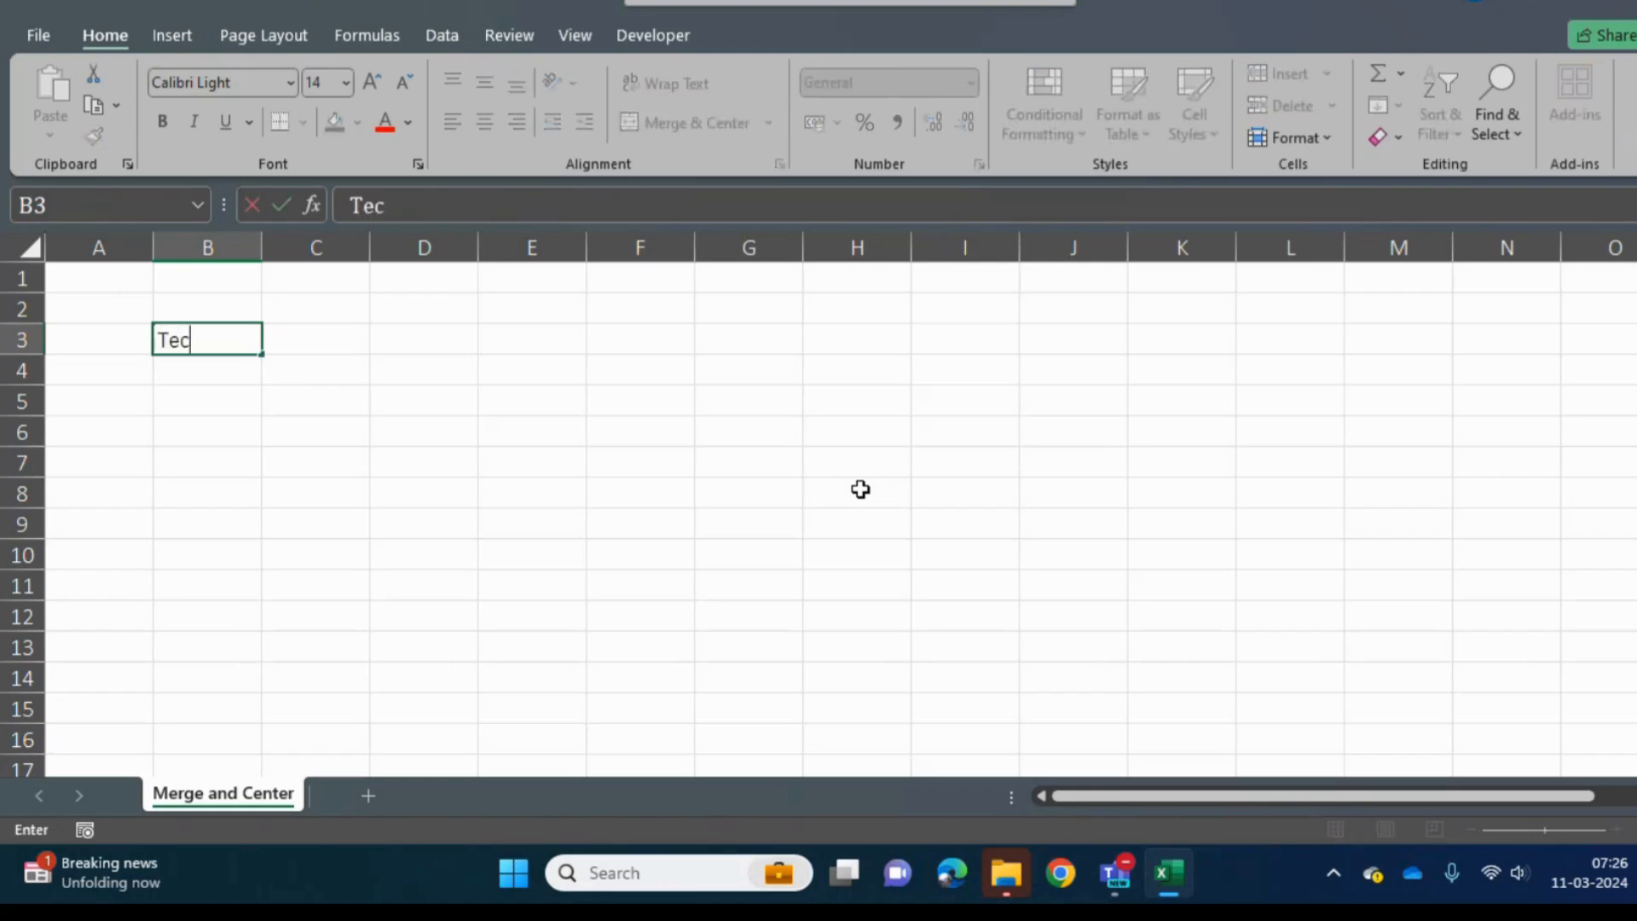
pyautogui.write('hnology')
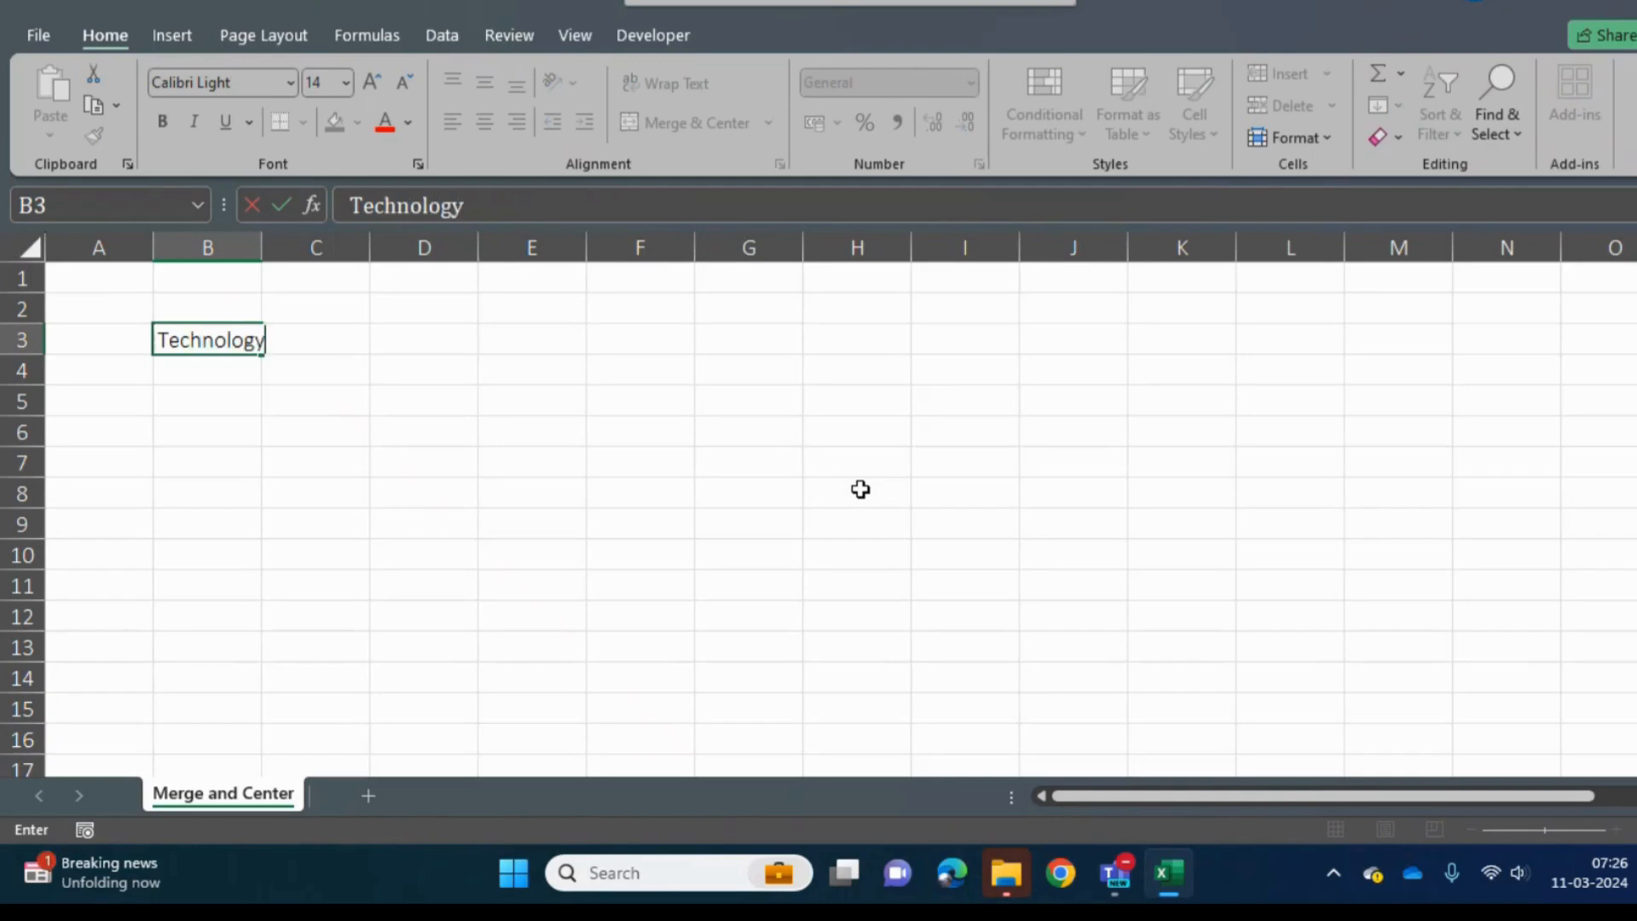
pyautogui.press('Return')
pyautogui.press('Up')
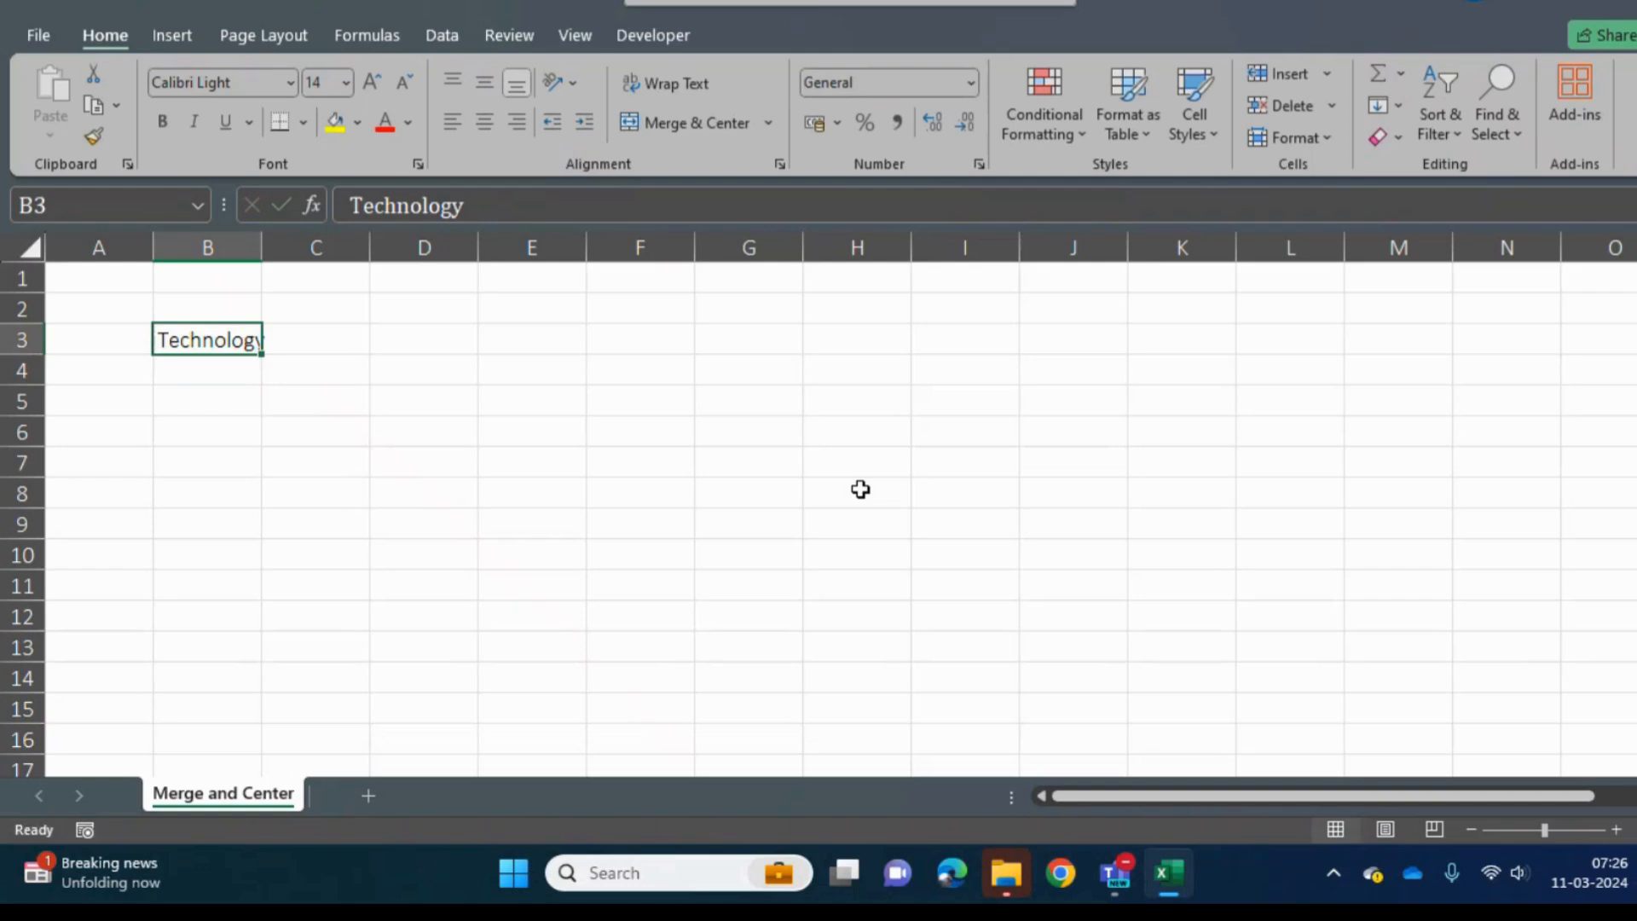
# - Change the entry in cell B3 to Technologies
pyautogui.click(495, 210)
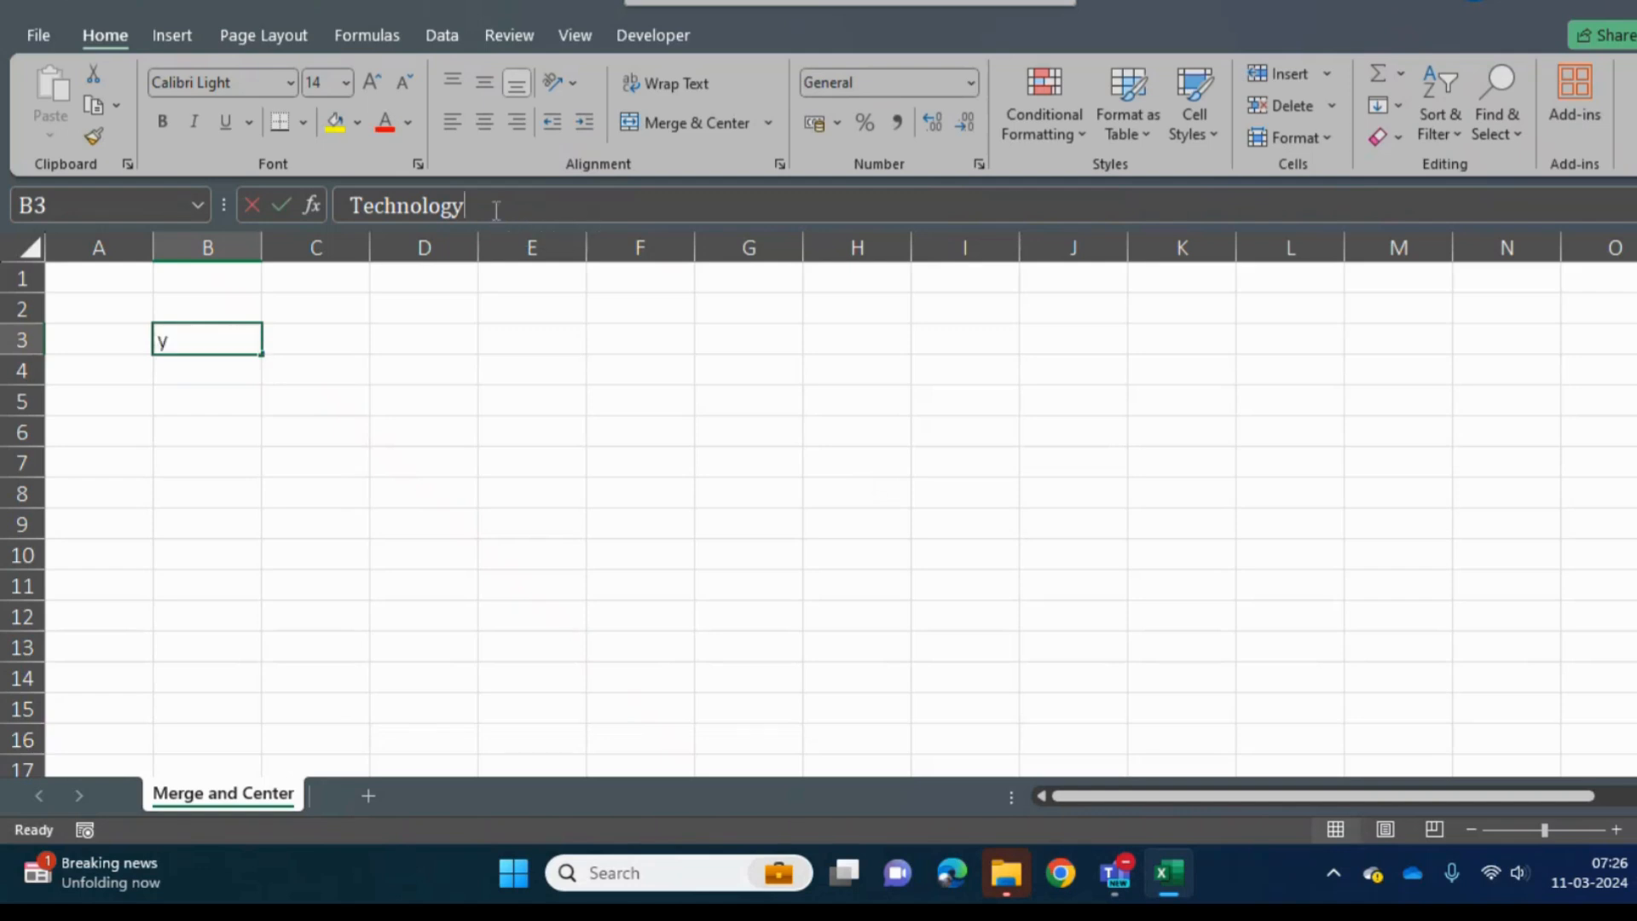
pyautogui.press('BackSpace')
pyautogui.write('ies')
pyautogui.press('Return')
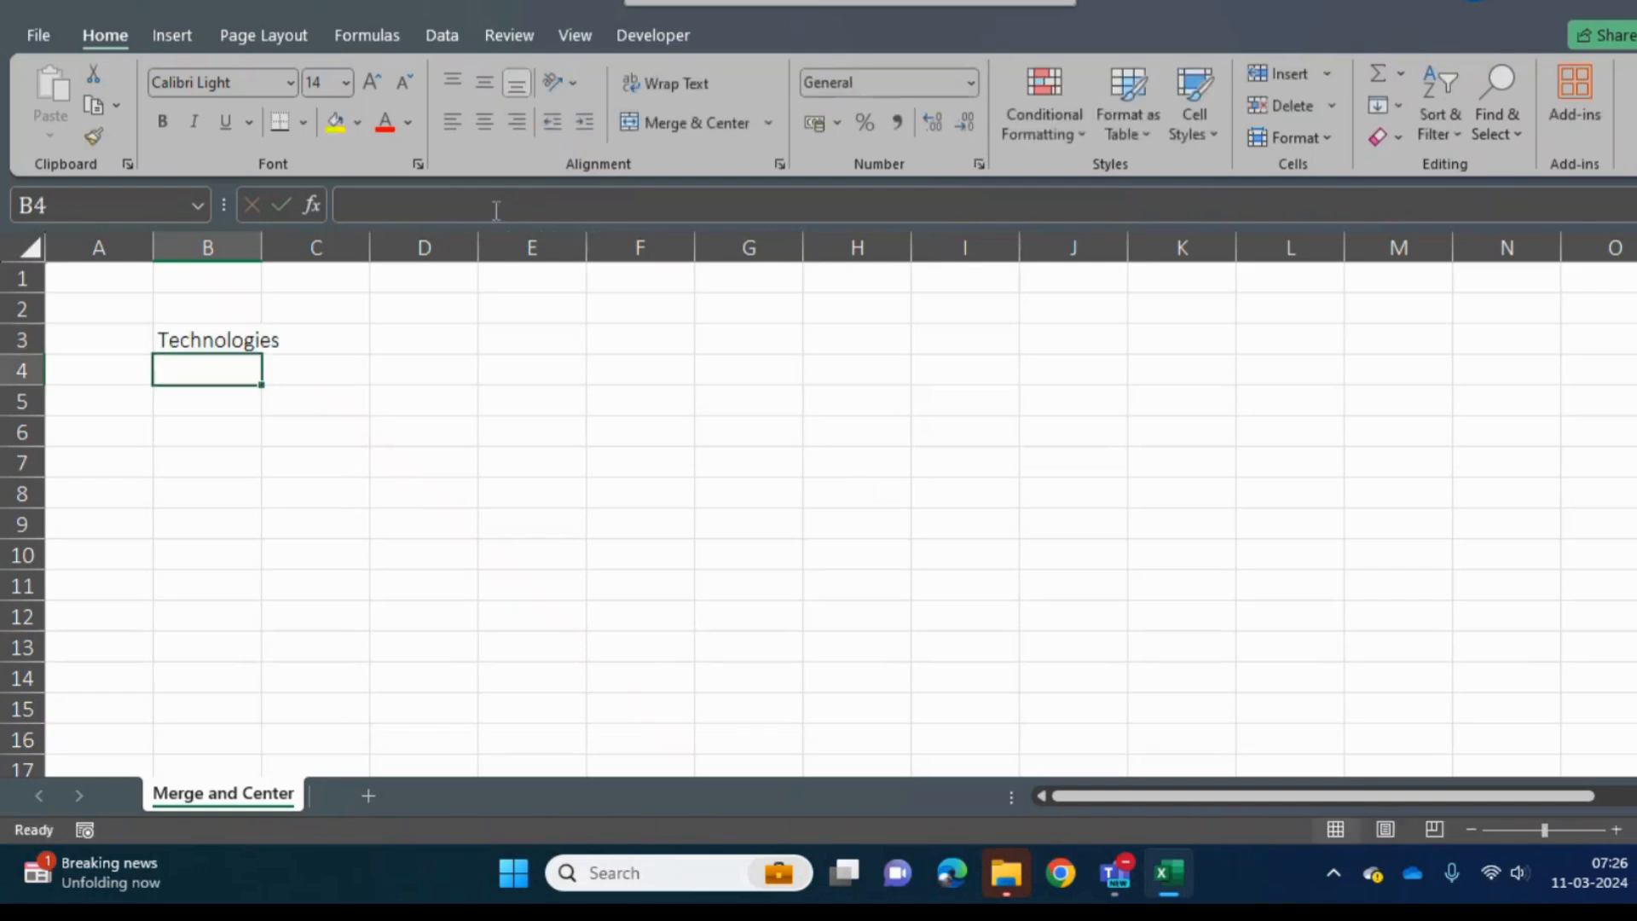
# - Fill Technologies from B3 down through B15 and widen column B to fit the text
pyautogui.press('Up')
pyautogui.hotkey('shift', 'Down')
pyautogui.hotkey('shift', 'Down')
pyautogui.hotkey('shift', 'Down')
pyautogui.hotkey('shift', 'Down')
pyautogui.hotkey('shift', 'Down')
pyautogui.hotkey('shift', 'Down')
pyautogui.hotkey('shift', 'Down')
pyautogui.hotkey('shift', 'Down')
pyautogui.hotkey('shift', 'Down')
pyautogui.hotkey('shift', 'Down')
pyautogui.hotkey('shift', 'Down')
pyautogui.hotkey('shift', 'Down')
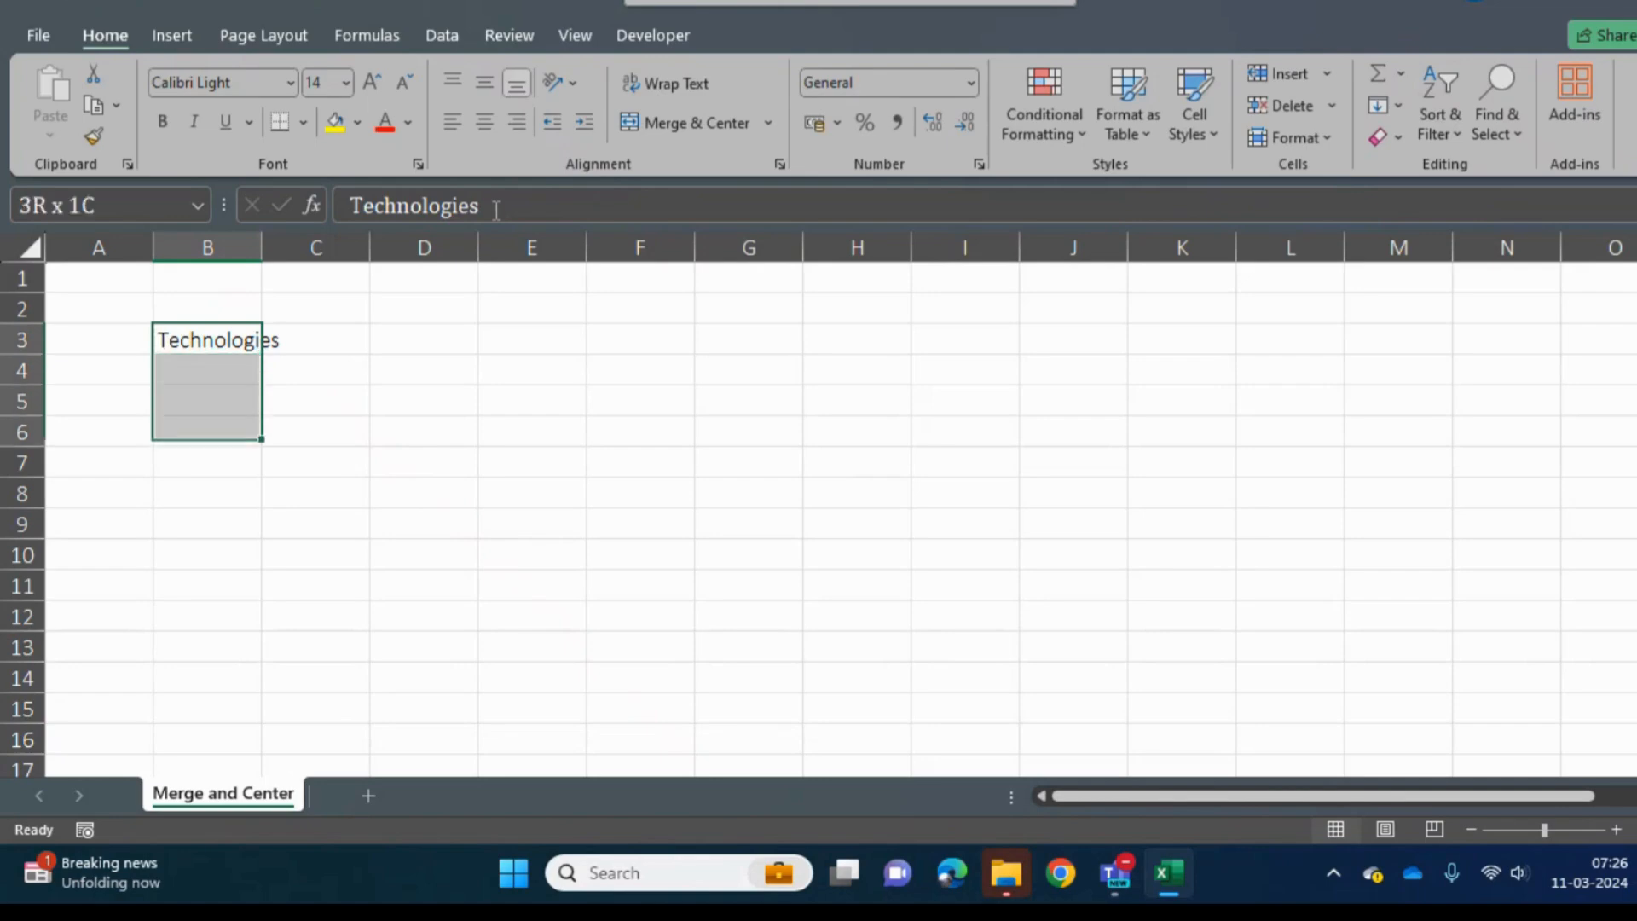
pyautogui.hotkey('ctrl', 'd')
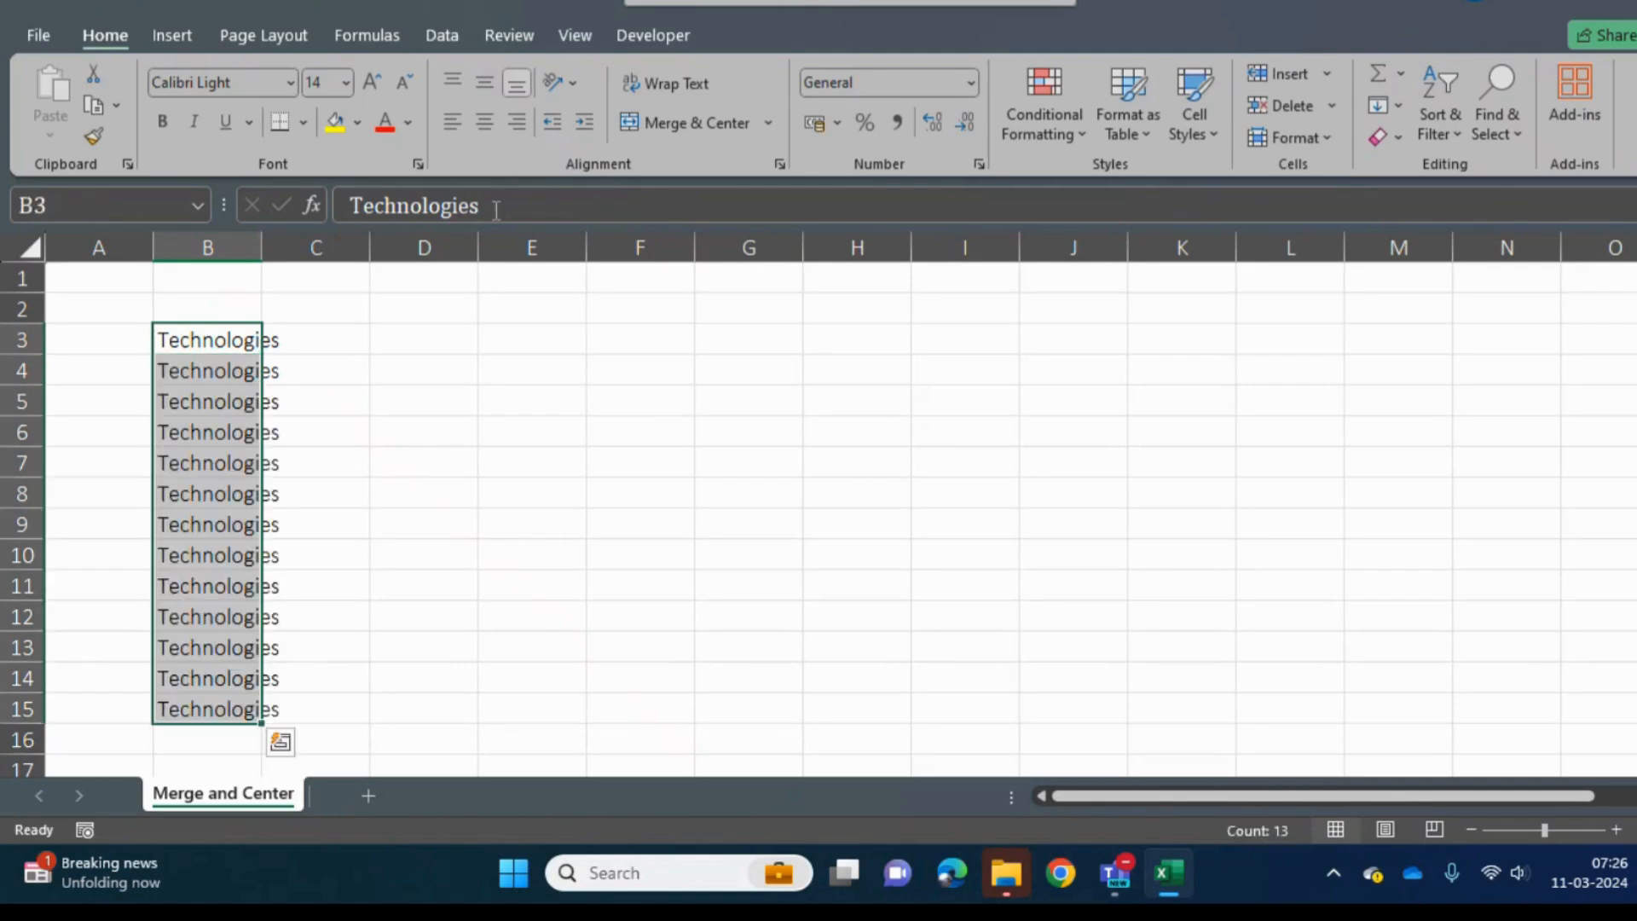
pyautogui.press('Up')
pyautogui.press('Down')
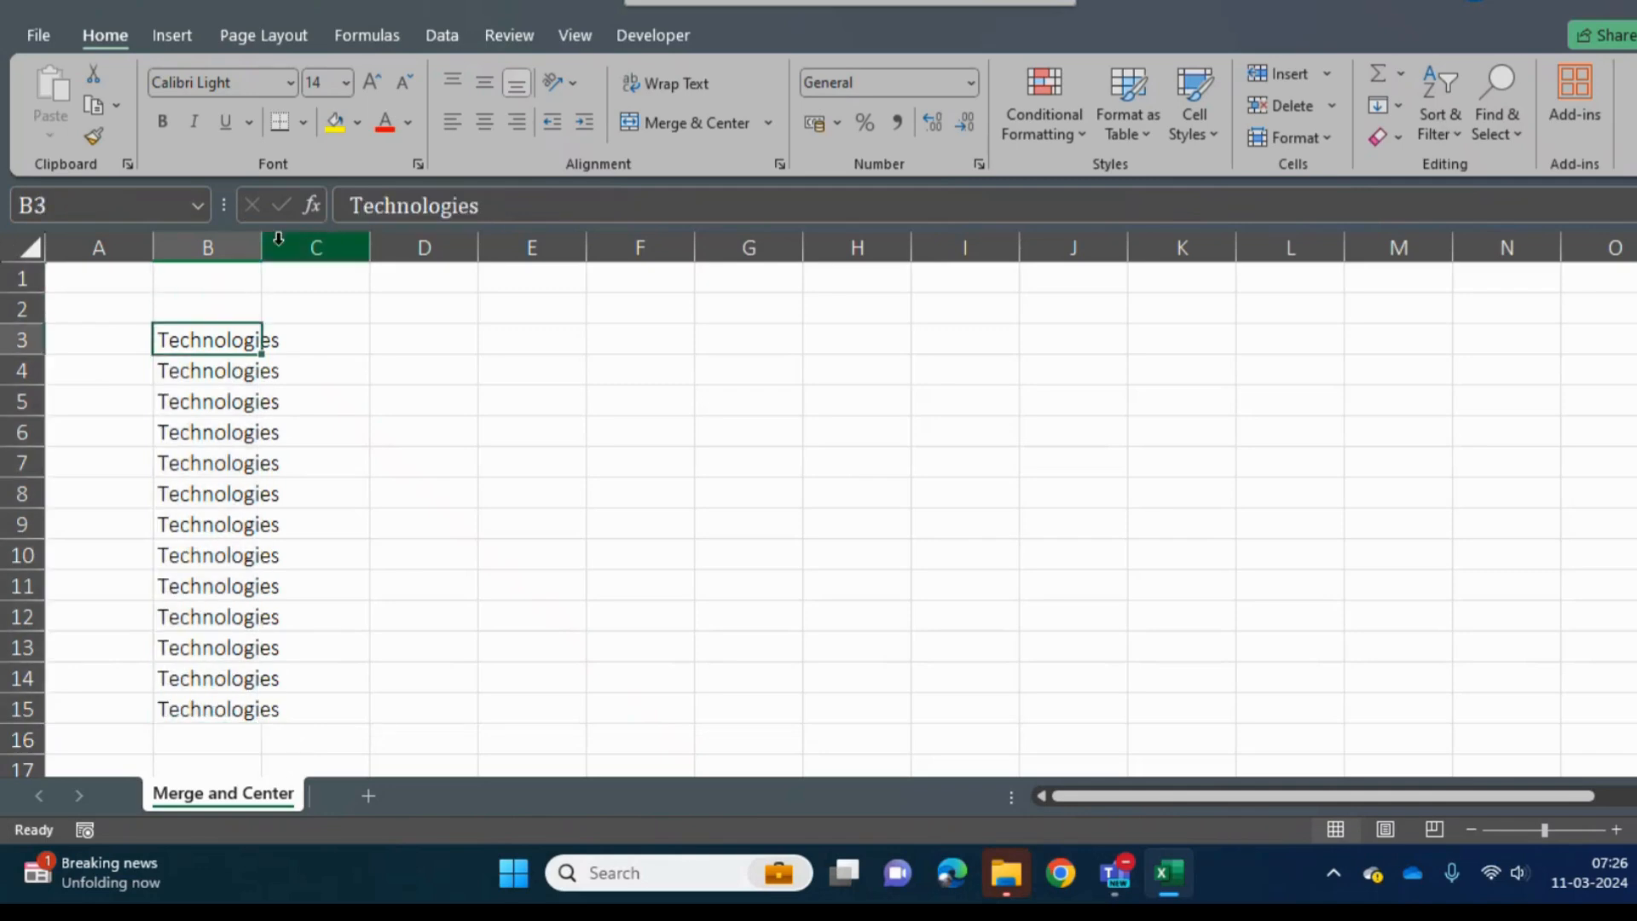
pyautogui.moveTo(264, 245); pyautogui.dragTo(287, 245)
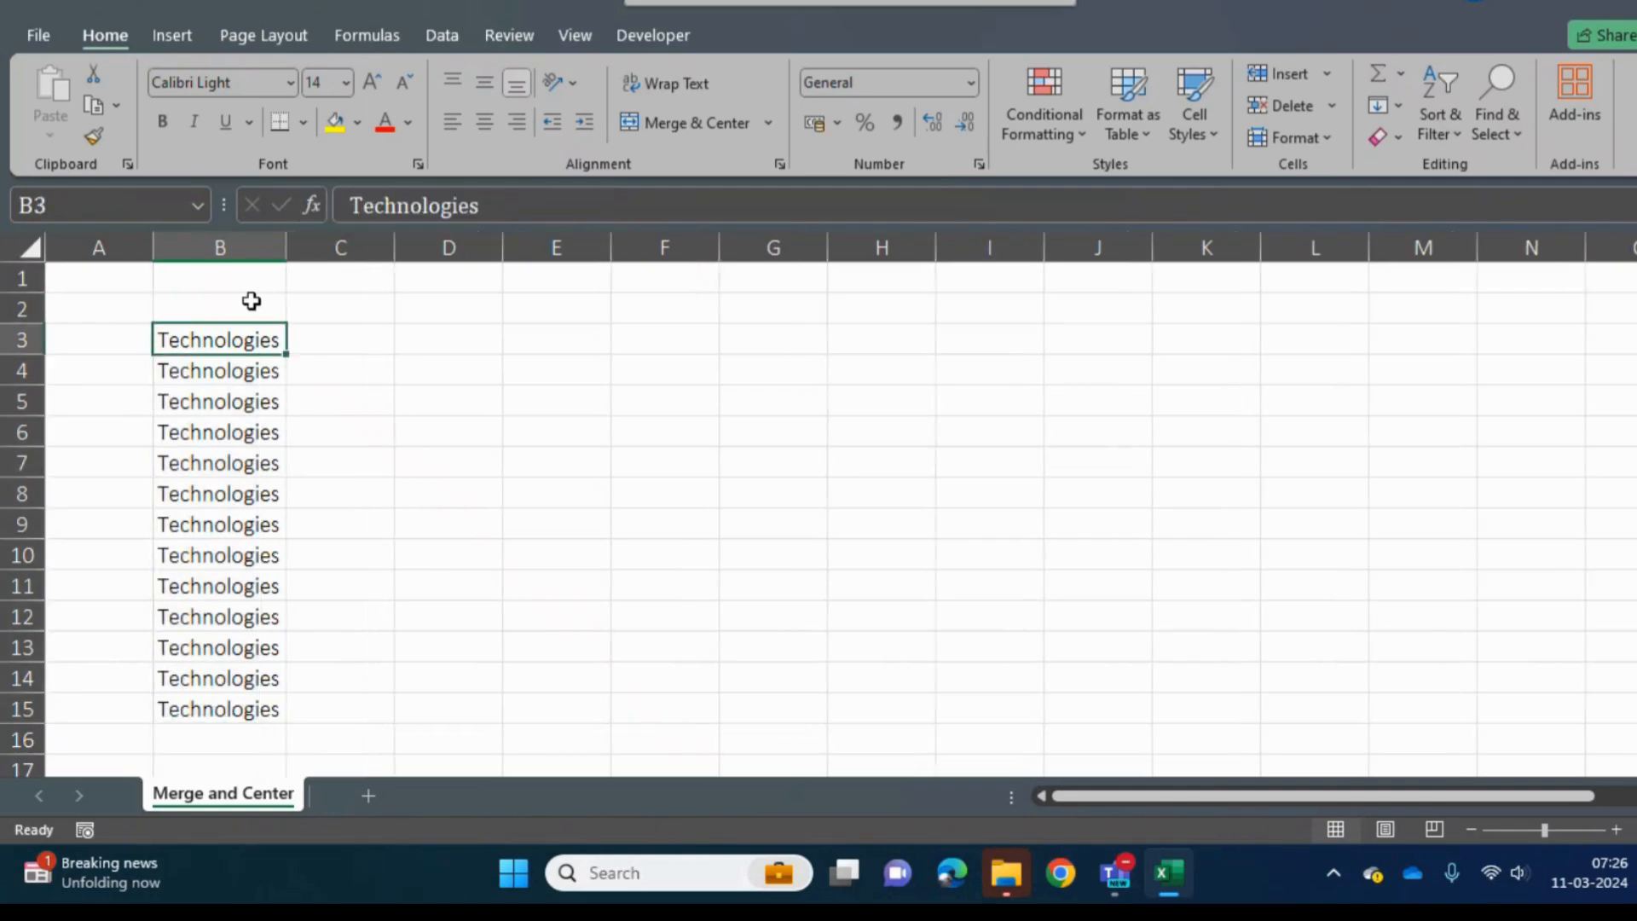
# - Enter the header Type in cell B2 above the Technologies entries
pyautogui.click(248, 305)
pyautogui.write('T')
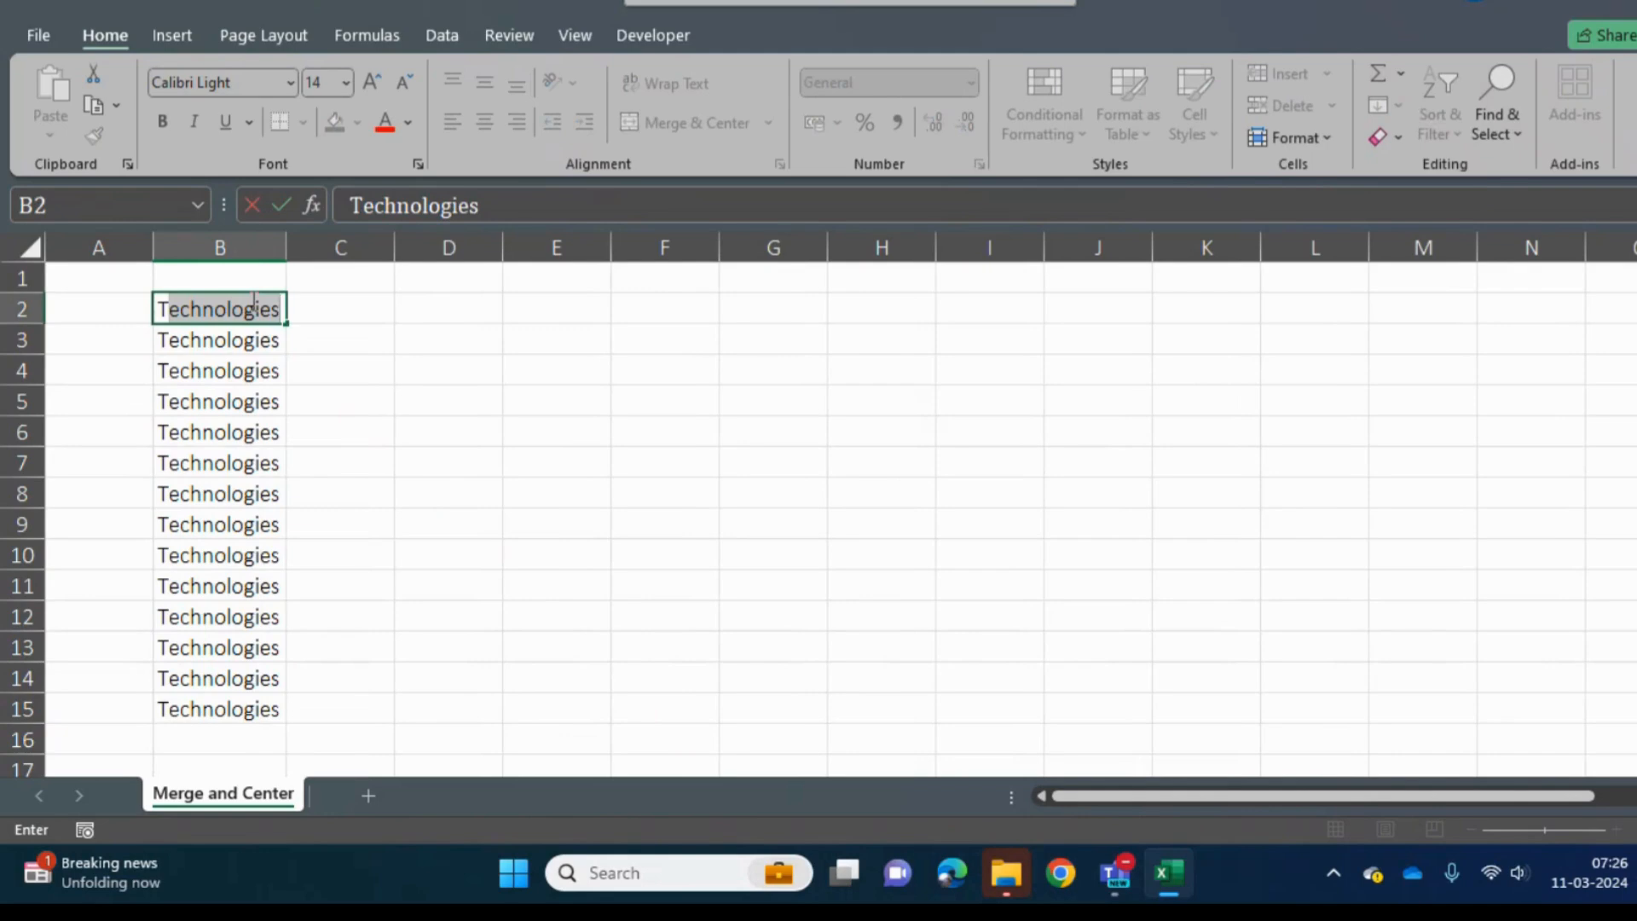
pyautogui.write('ye')
pyautogui.press('BackSpace')
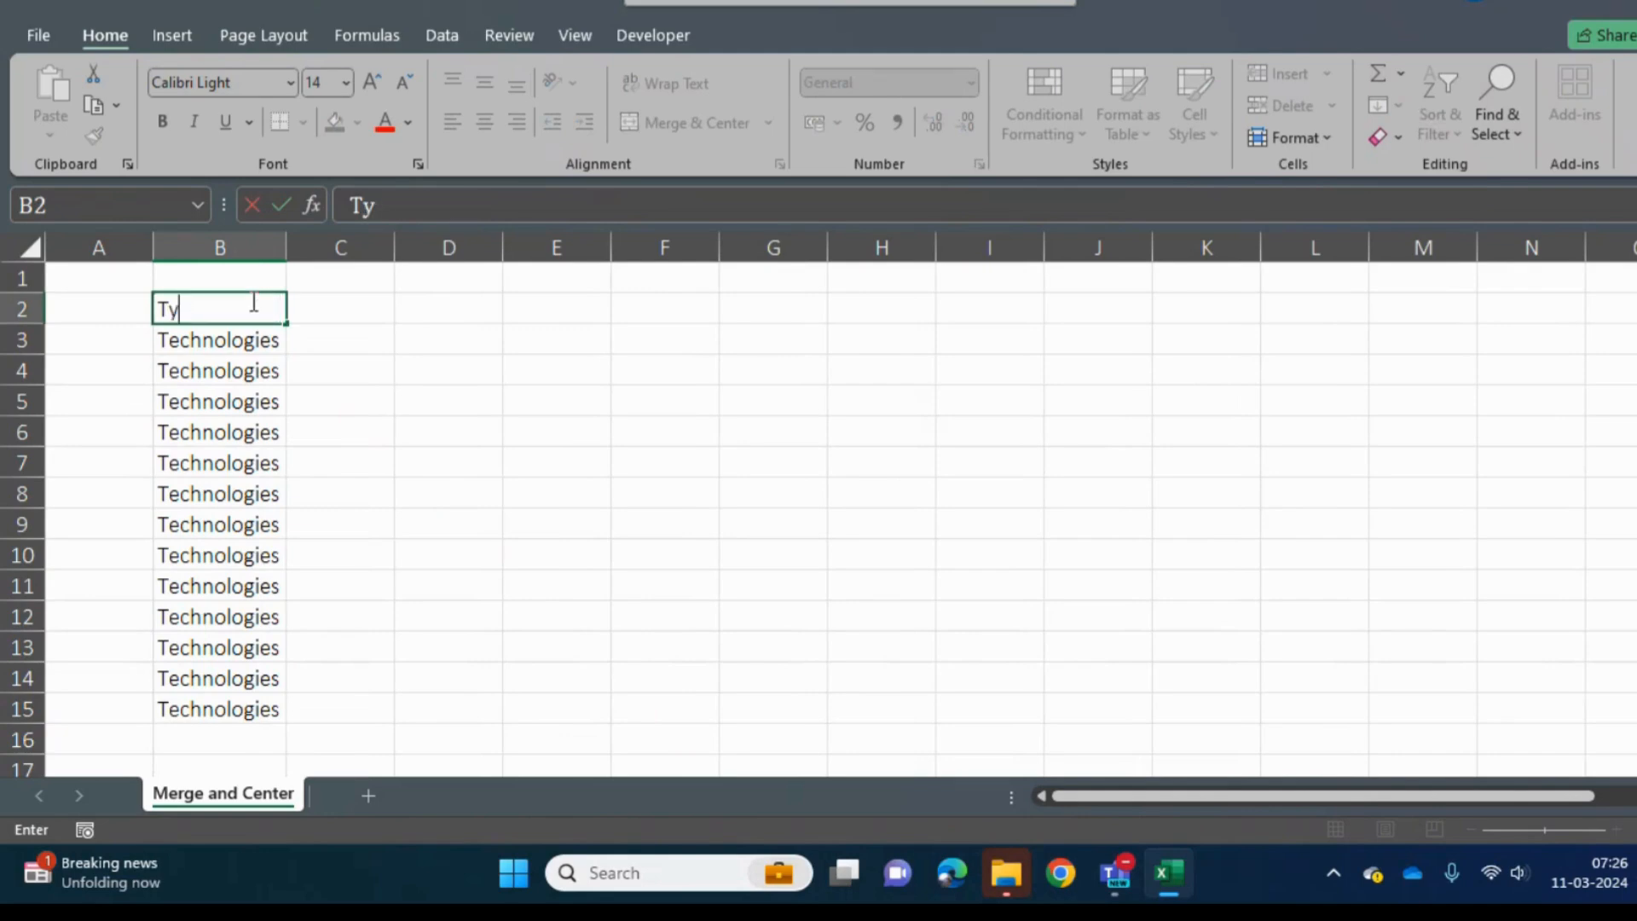
pyautogui.write('e')
pyautogui.press('BackSpace')
pyautogui.write('pe')
pyautogui.press('Return')
# - Enter Business in cell B16 below the Technologies entries and fill it down through B28
pyautogui.hotkey('ctrl', 'Down')
pyautogui.press('Down')
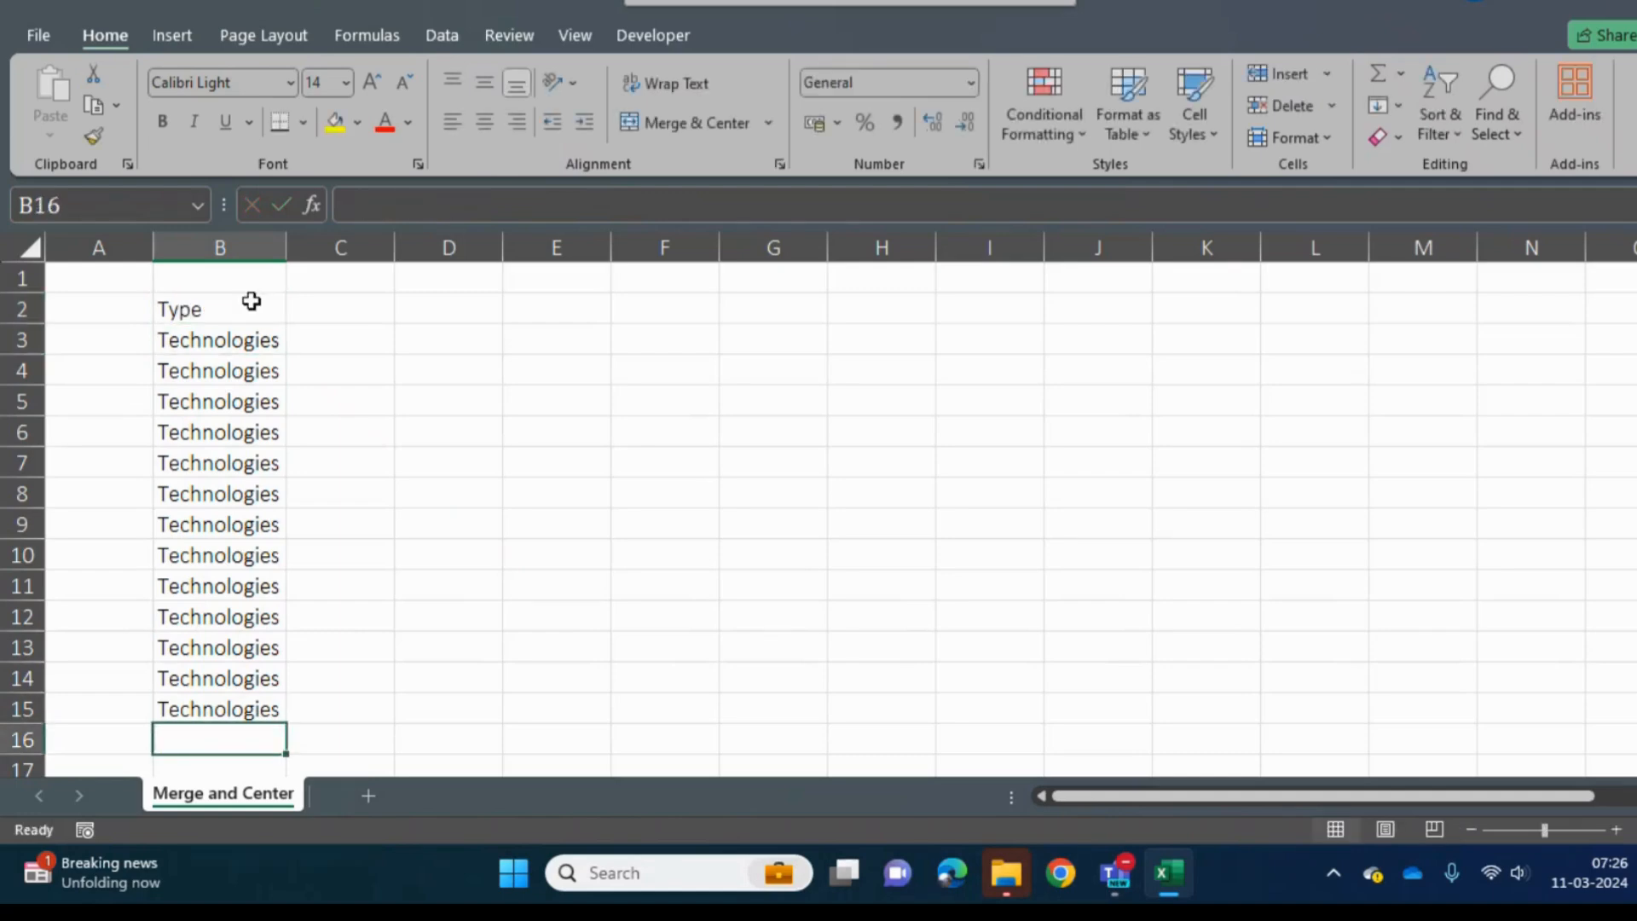
pyautogui.write('Business')
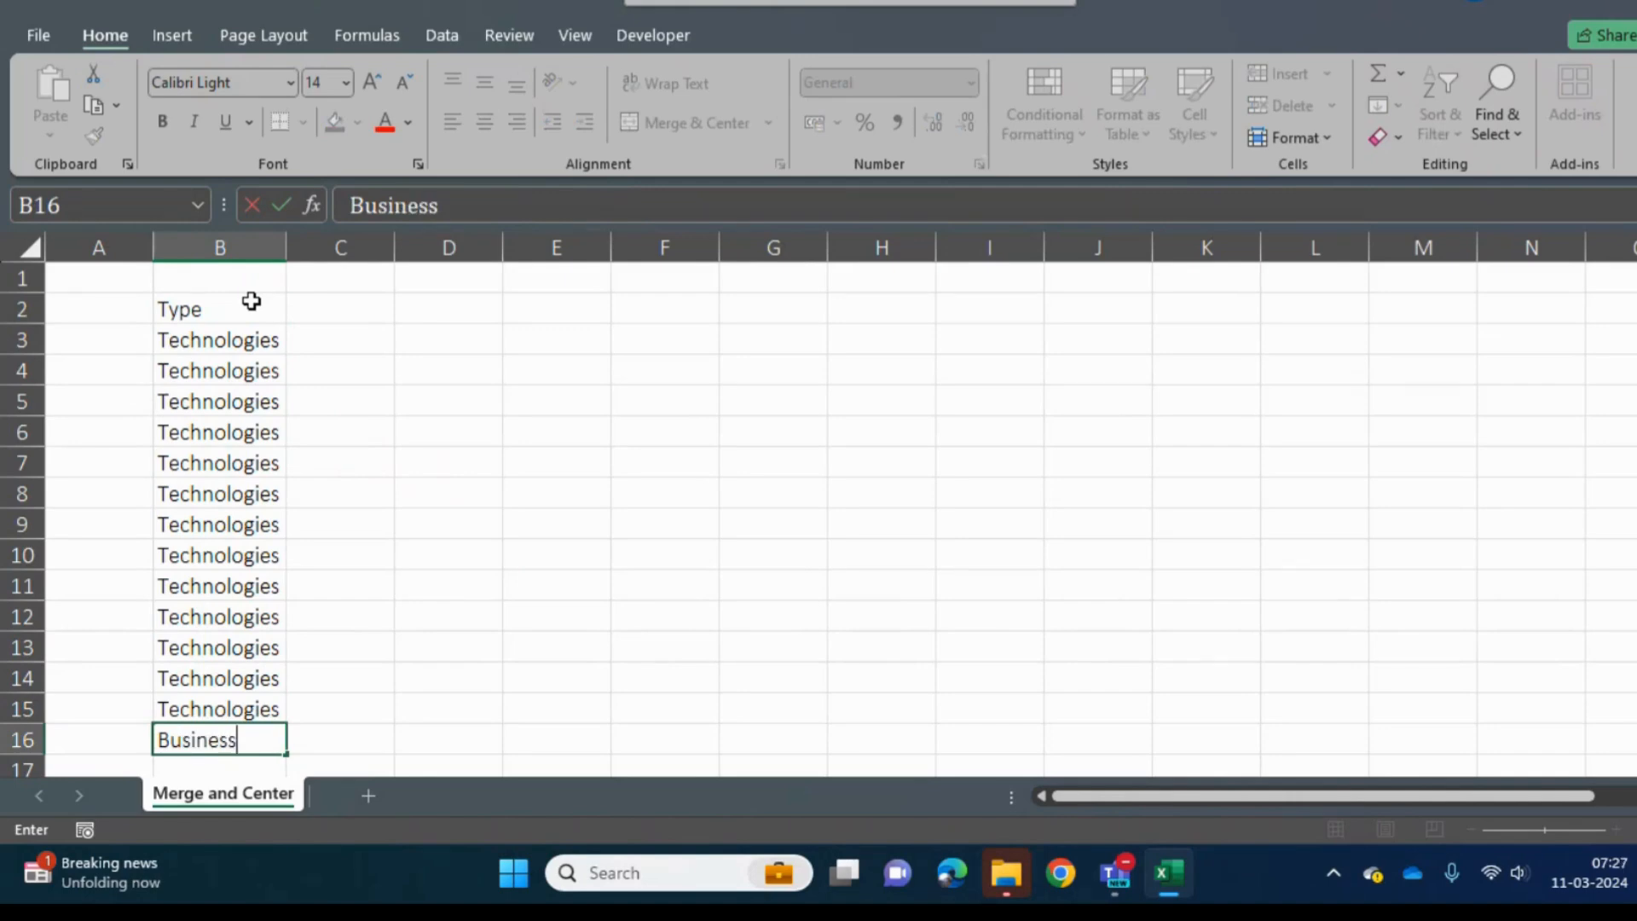
pyautogui.press('Return')
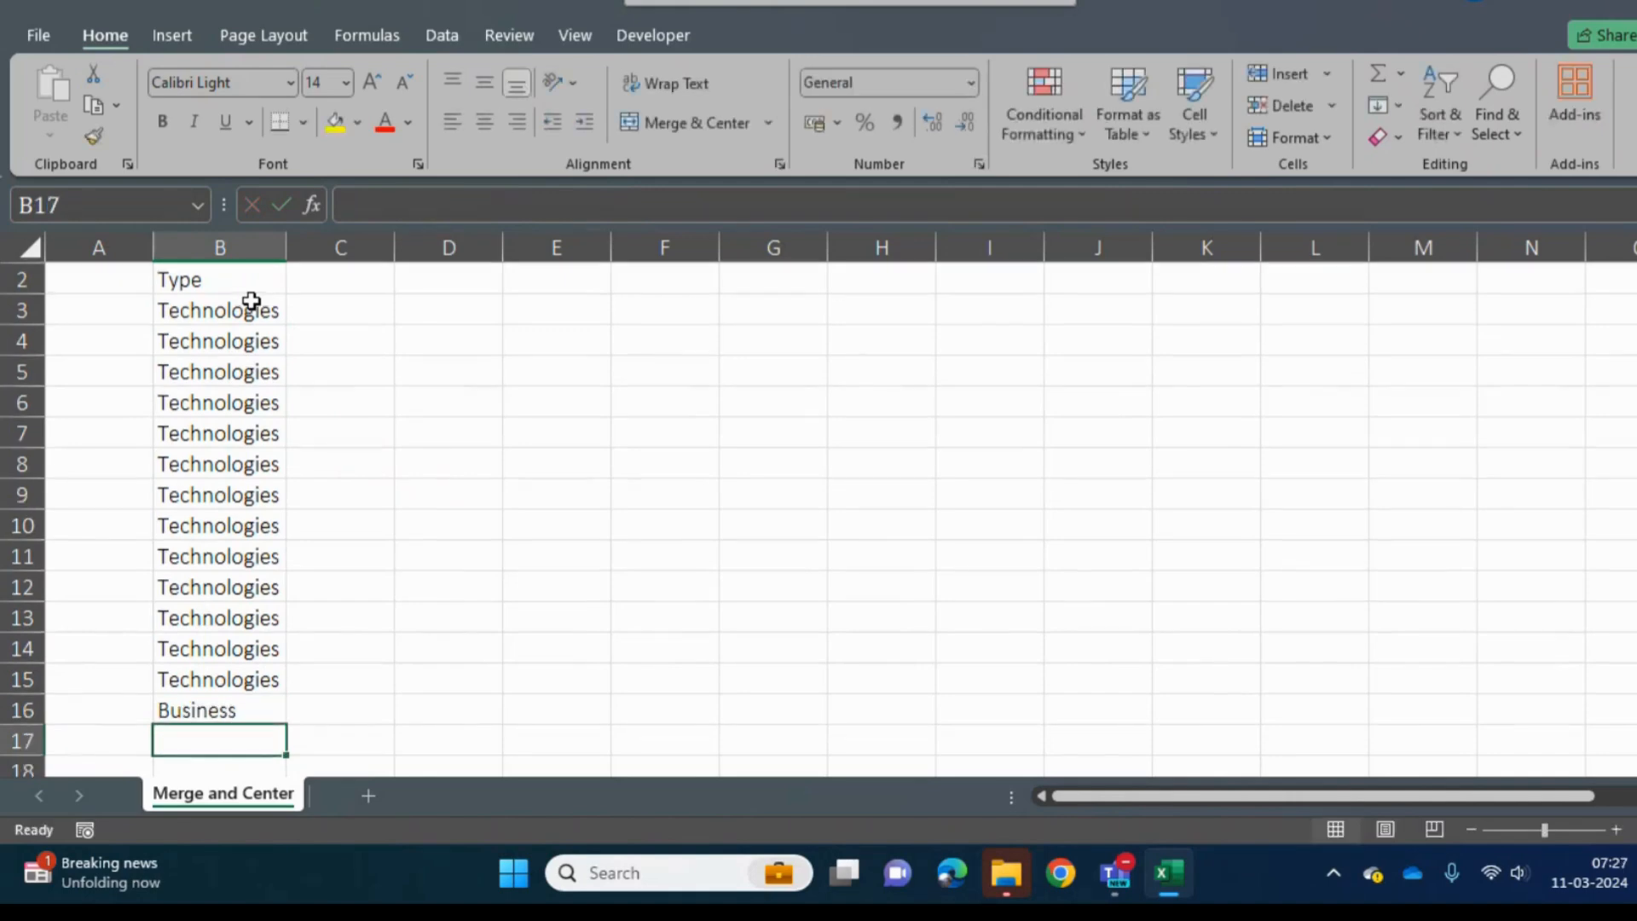
pyautogui.press('Up')
pyautogui.hotkey('shift', 'Down')
pyautogui.hotkey('shift', 'Down')
pyautogui.hotkey('shift', 'Down')
pyautogui.hotkey('shift', 'Down')
pyautogui.hotkey('shift', 'Down')
pyautogui.hotkey('shift', 'Down')
pyautogui.hotkey('shift', 'Down')
pyautogui.hotkey('shift', 'Down')
pyautogui.hotkey('shift', 'Down')
pyautogui.hotkey('shift', 'Down')
pyautogui.hotkey('shift', 'Down')
pyautogui.hotkey('shift', 'Down')
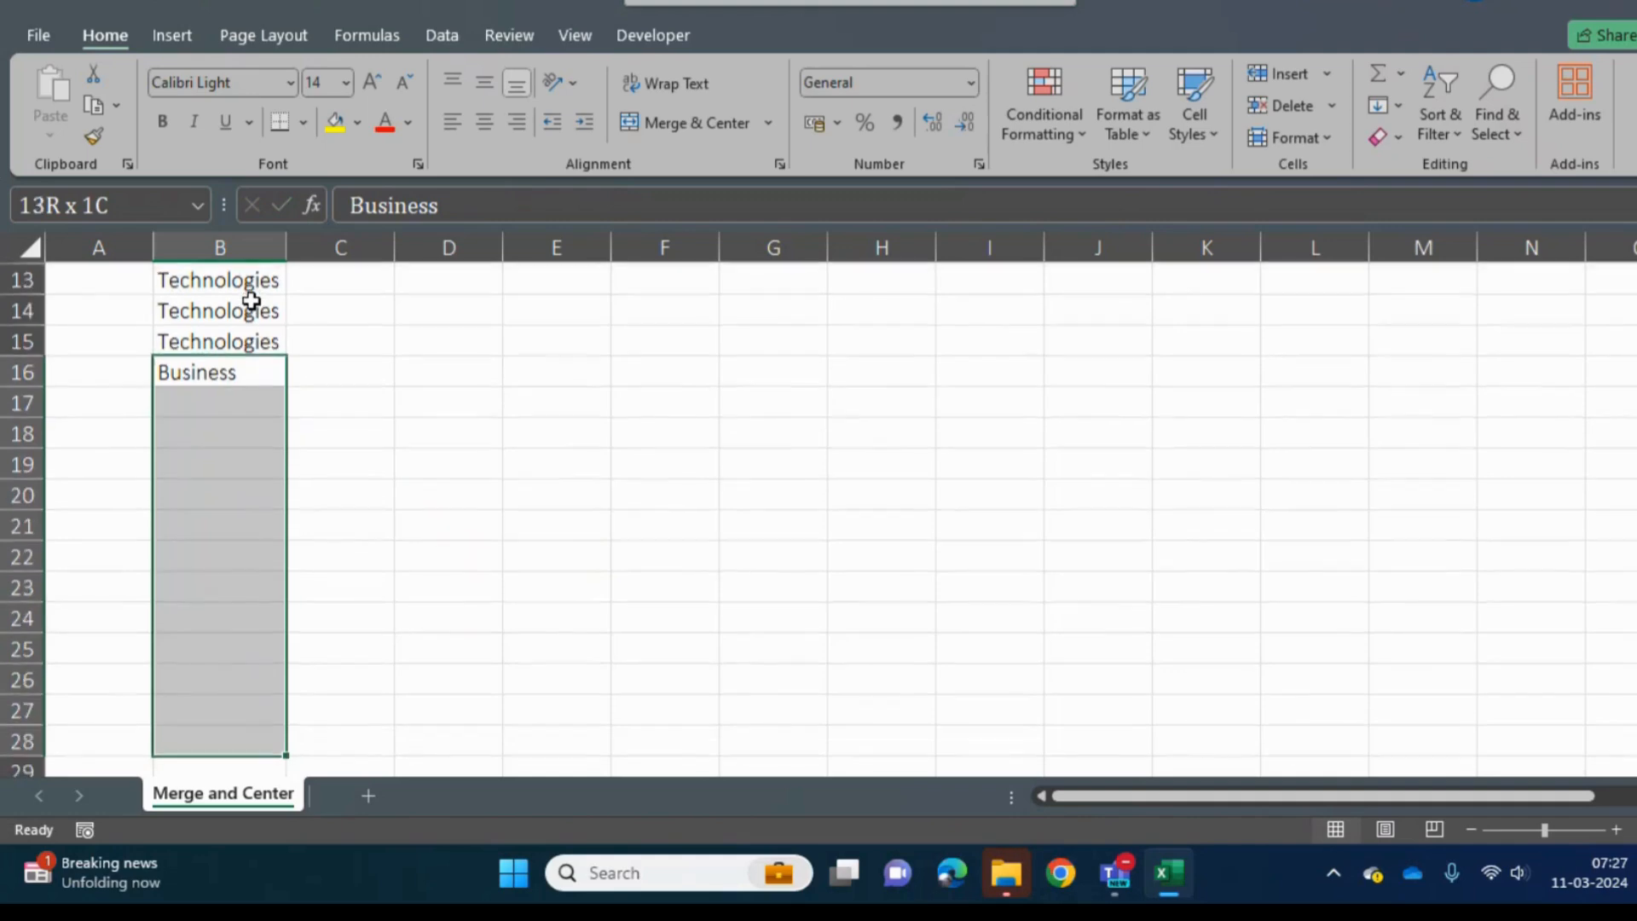
pyautogui.hotkey('ctrl', 'd')
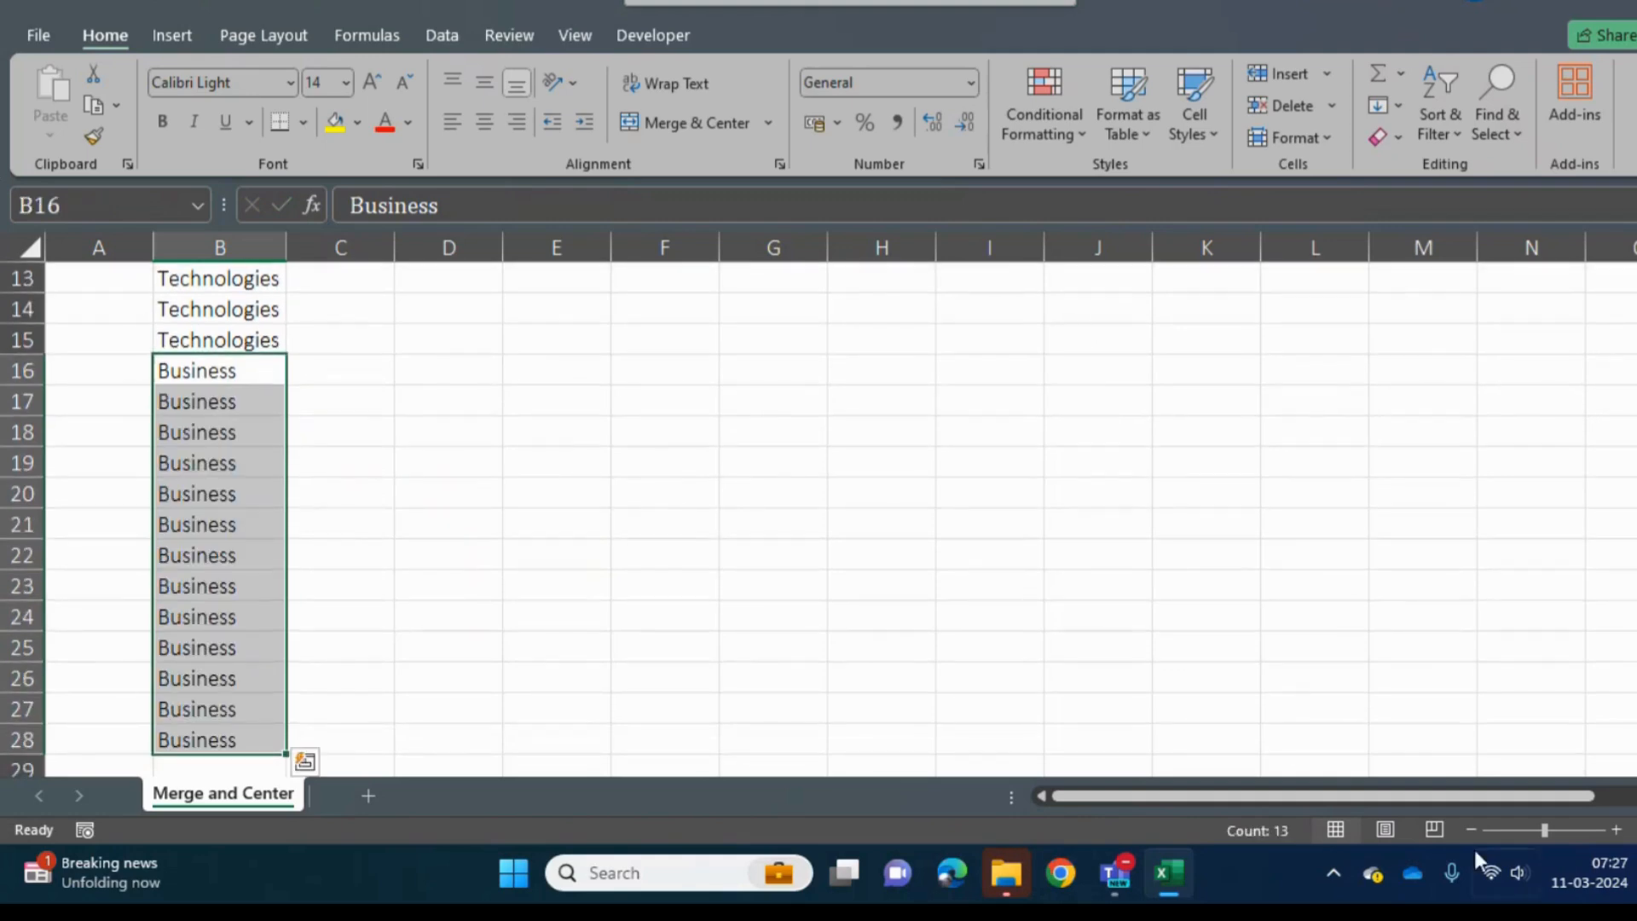
# - Enter the header Sub Type in cell C2 beside the Type header
pyautogui.click(1471, 825)
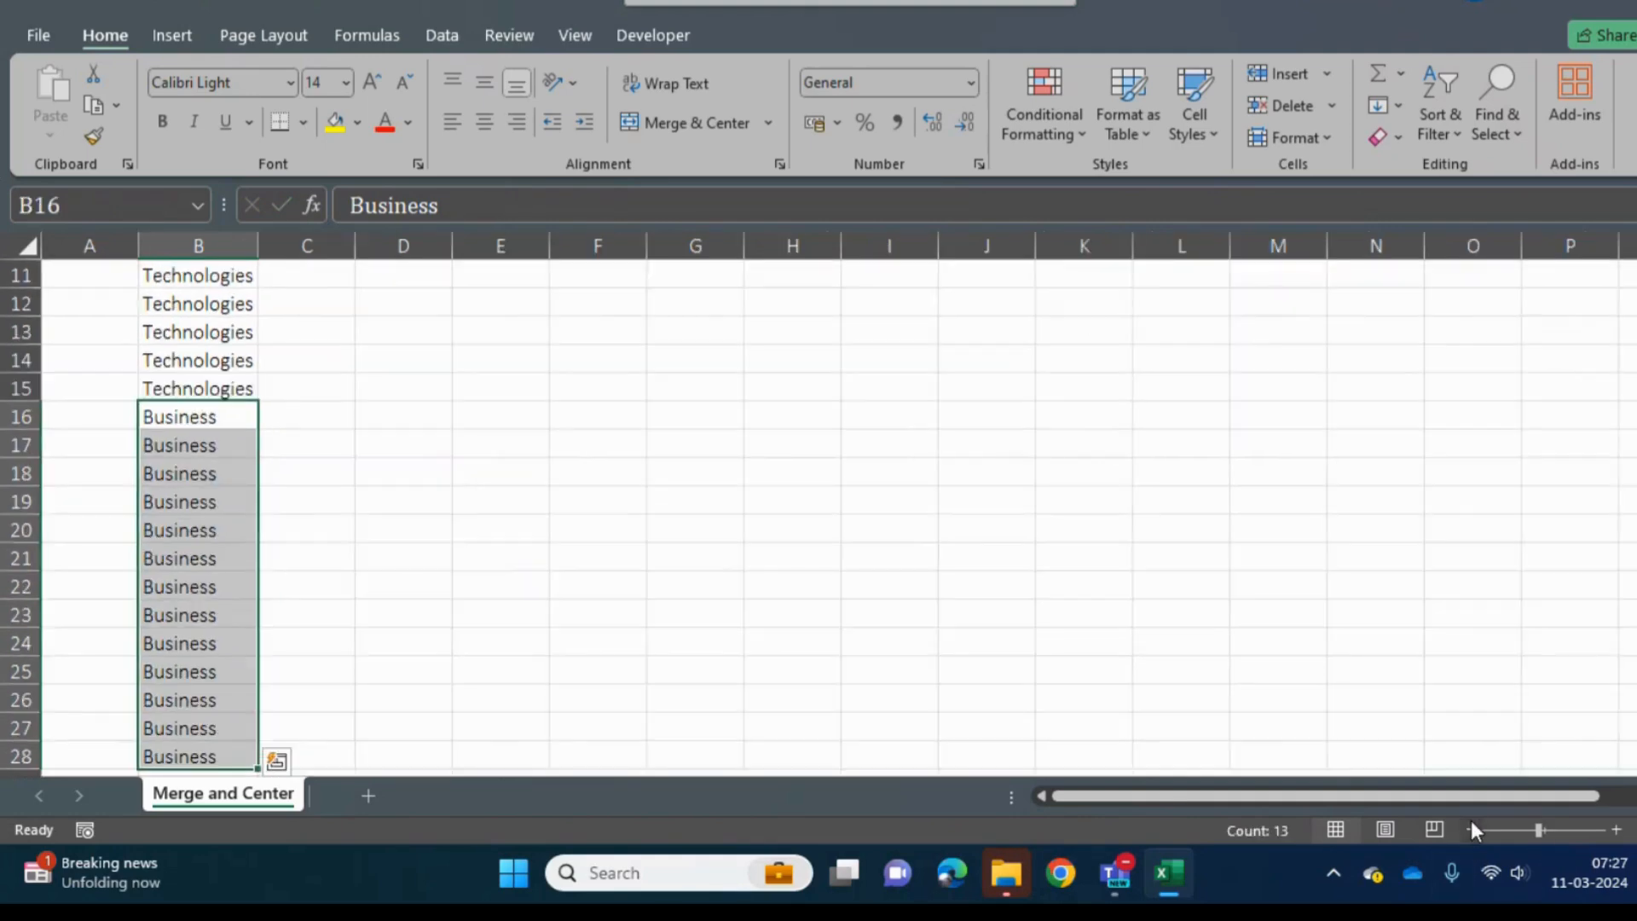
pyautogui.click(232, 350)
pyautogui.hotkey('ctrl', 'Up')
pyautogui.scroll(1, 239, 352)
pyautogui.press('Right')
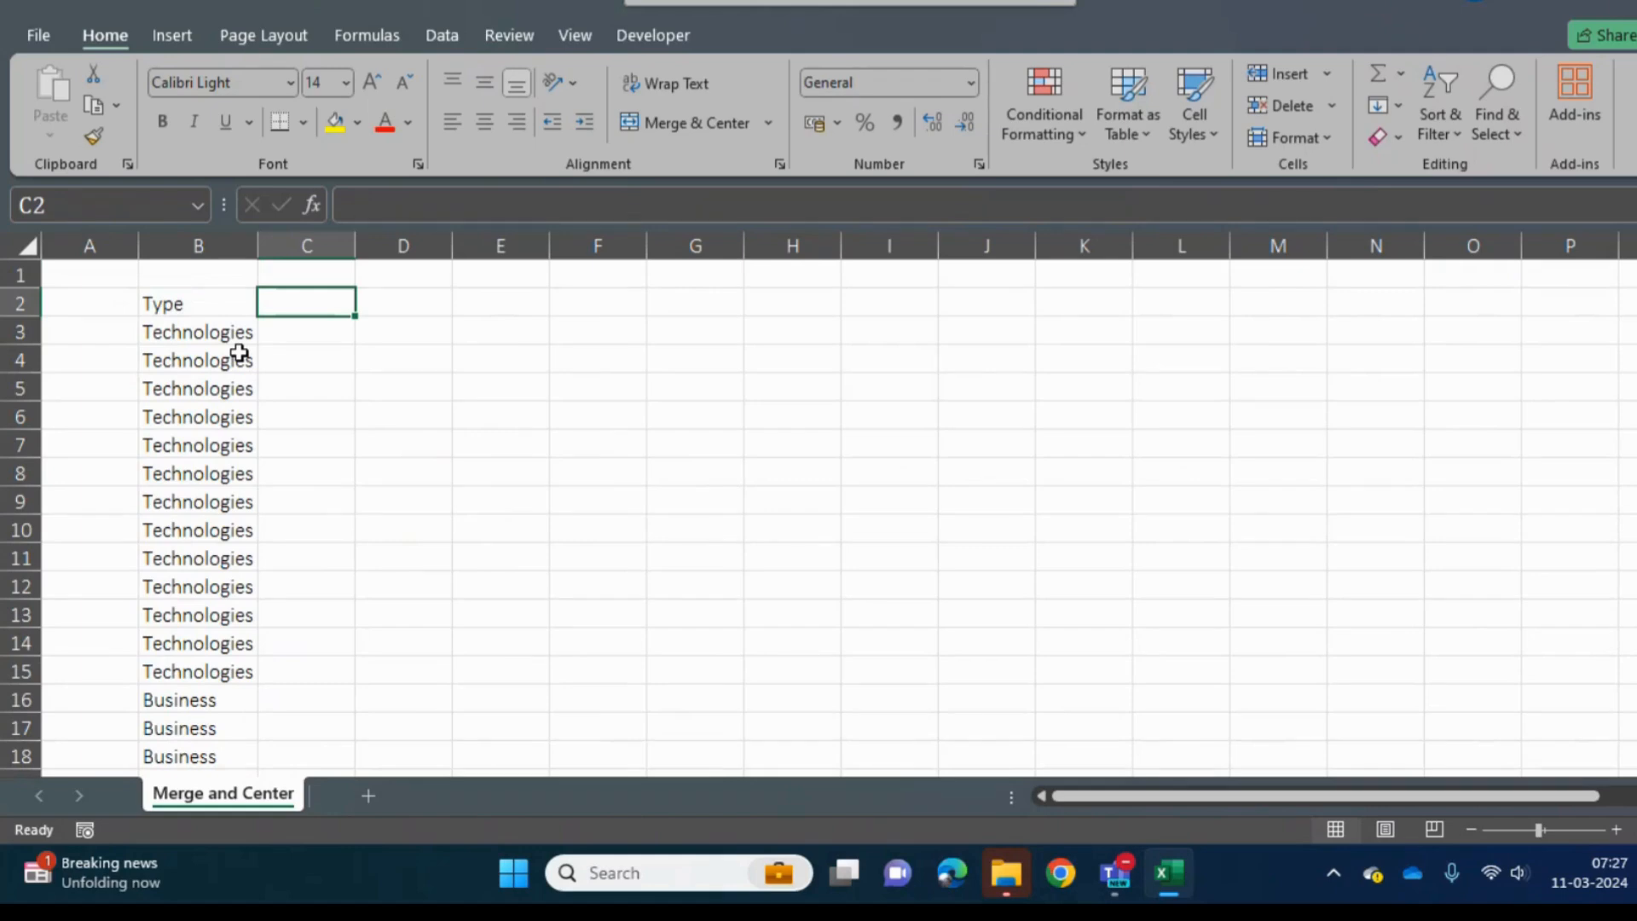
pyautogui.write('Sub Type')
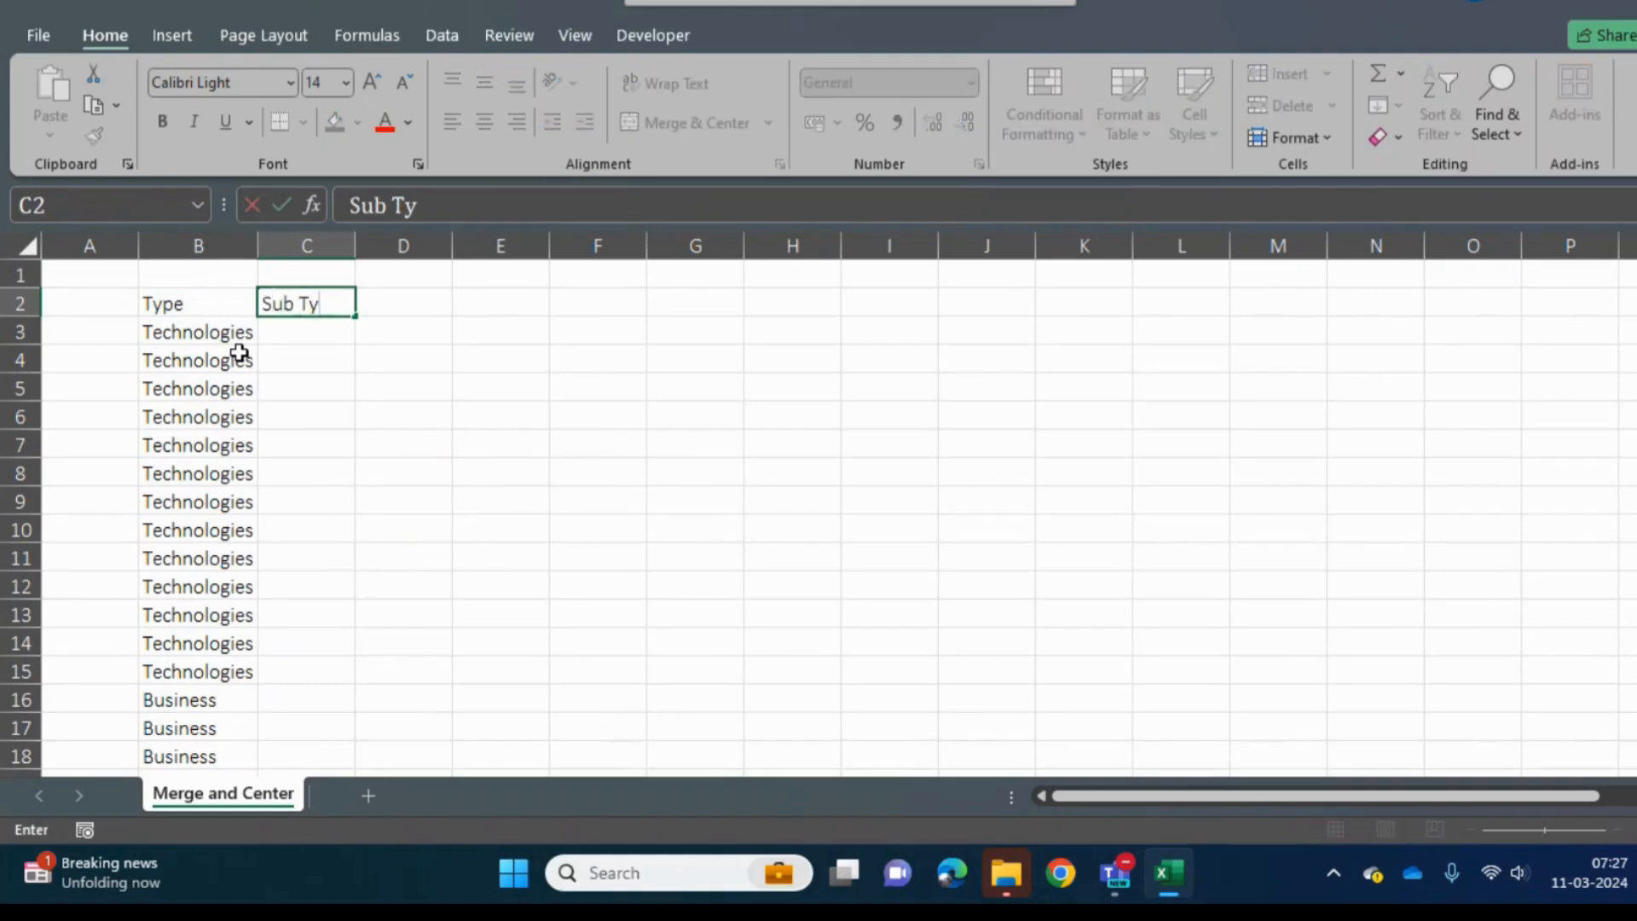
pyautogui.press('Return')
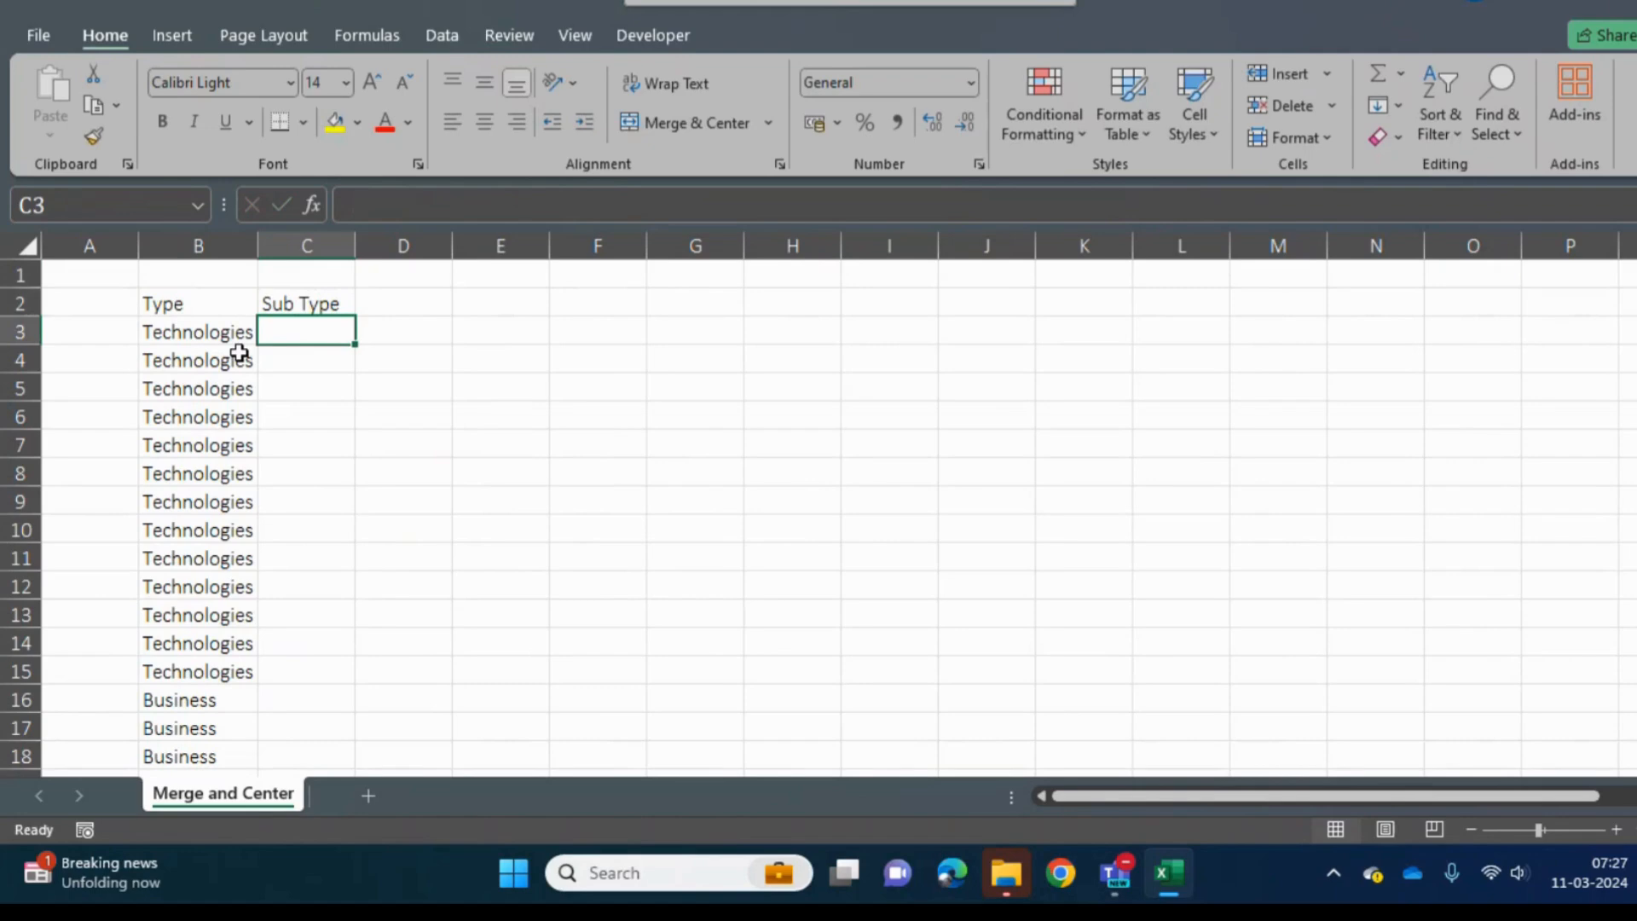
# - Enter Database in cell C3 and fill it down through C6
pyautogui.write('Database')
pyautogui.press('Return')
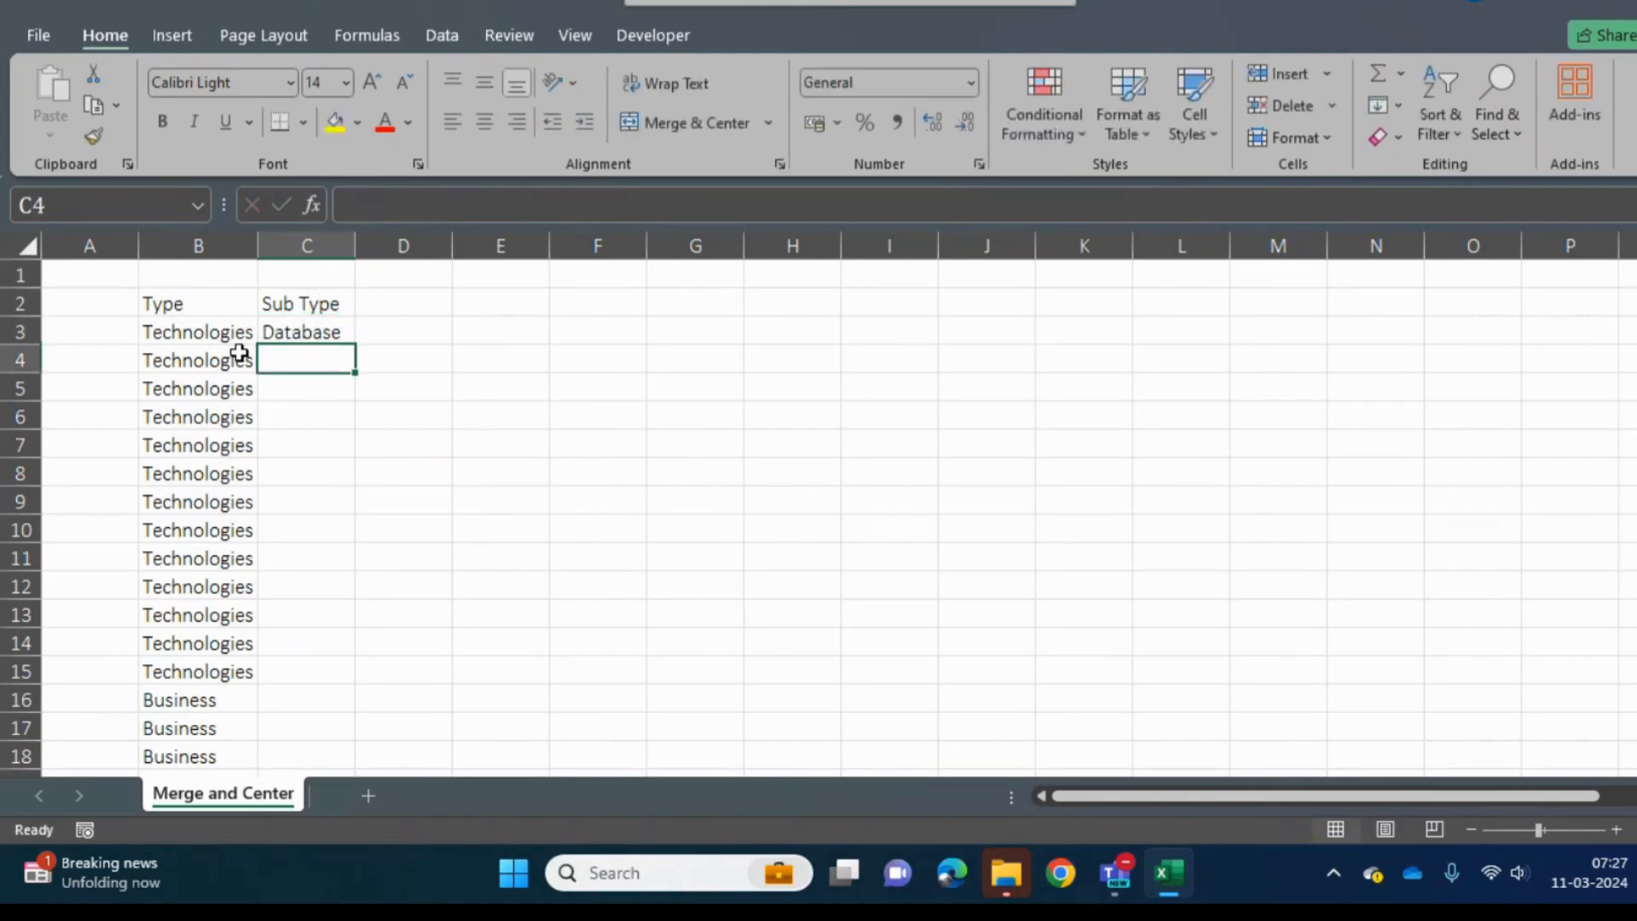
pyautogui.press('Up')
pyautogui.hotkey('shift', 'Down')
pyautogui.hotkey('shift', 'Down')
pyautogui.hotkey('shift', 'Down')
pyautogui.hotkey('ctrl', 'd')
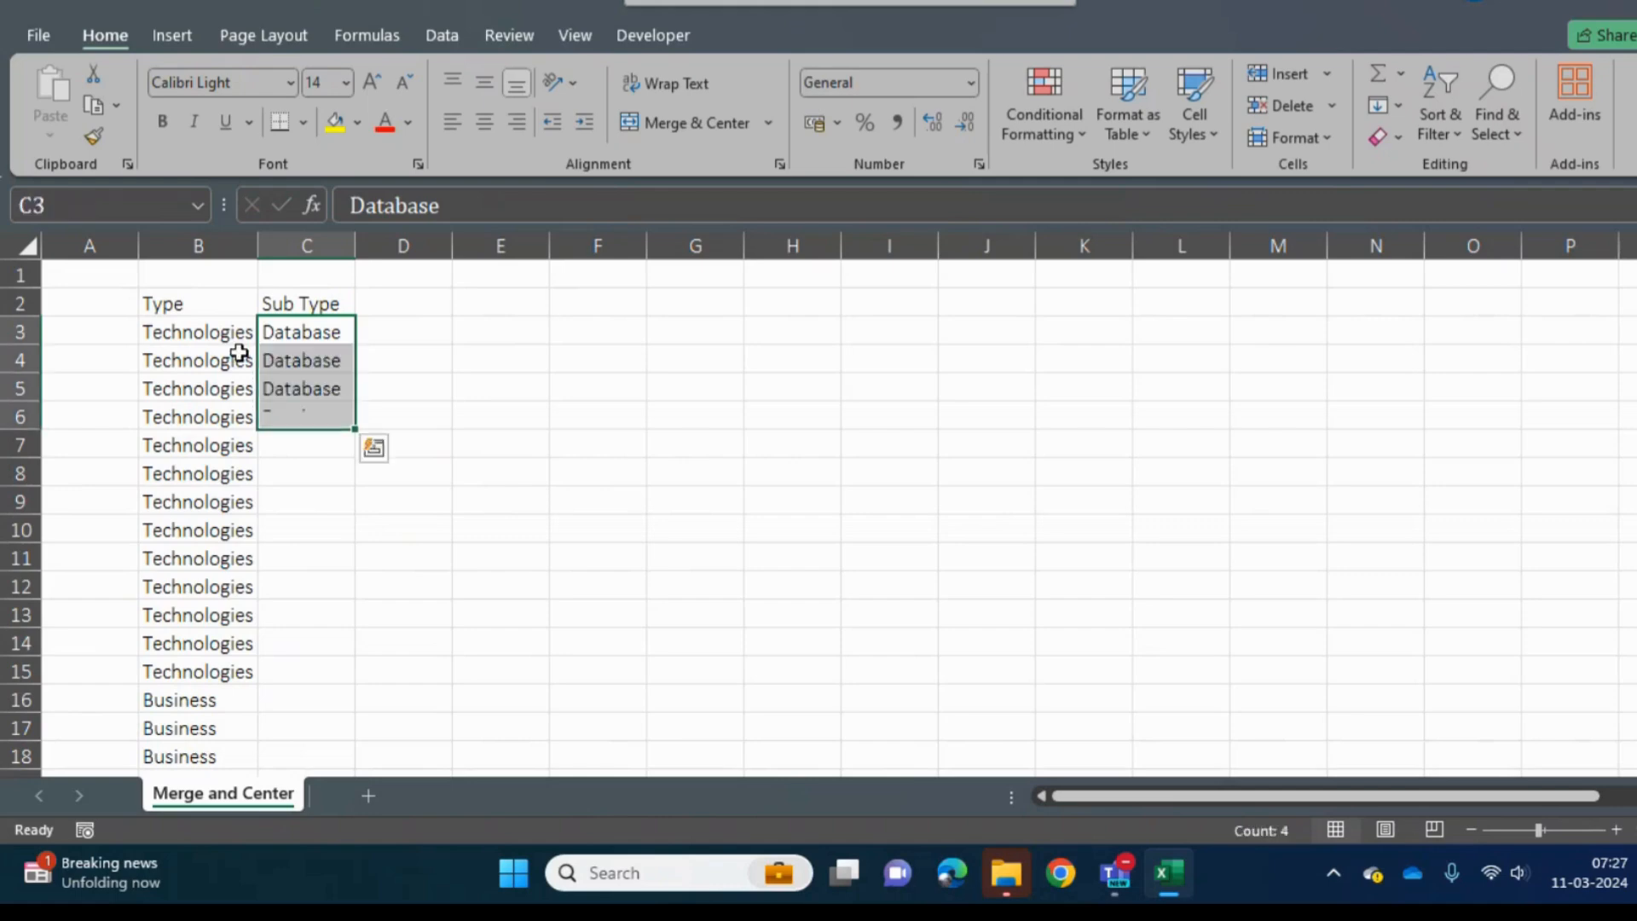
# - Fill cells C7 to C10 of the Sub Type column with RPA
pyautogui.press('Down')
pyautogui.press('Down')
pyautogui.press('Down')
pyautogui.press('Down')
pyautogui.hotkey('shift', 'Down')
pyautogui.hotkey('shift', 'Down')
pyautogui.hotkey('shift', 'Down')
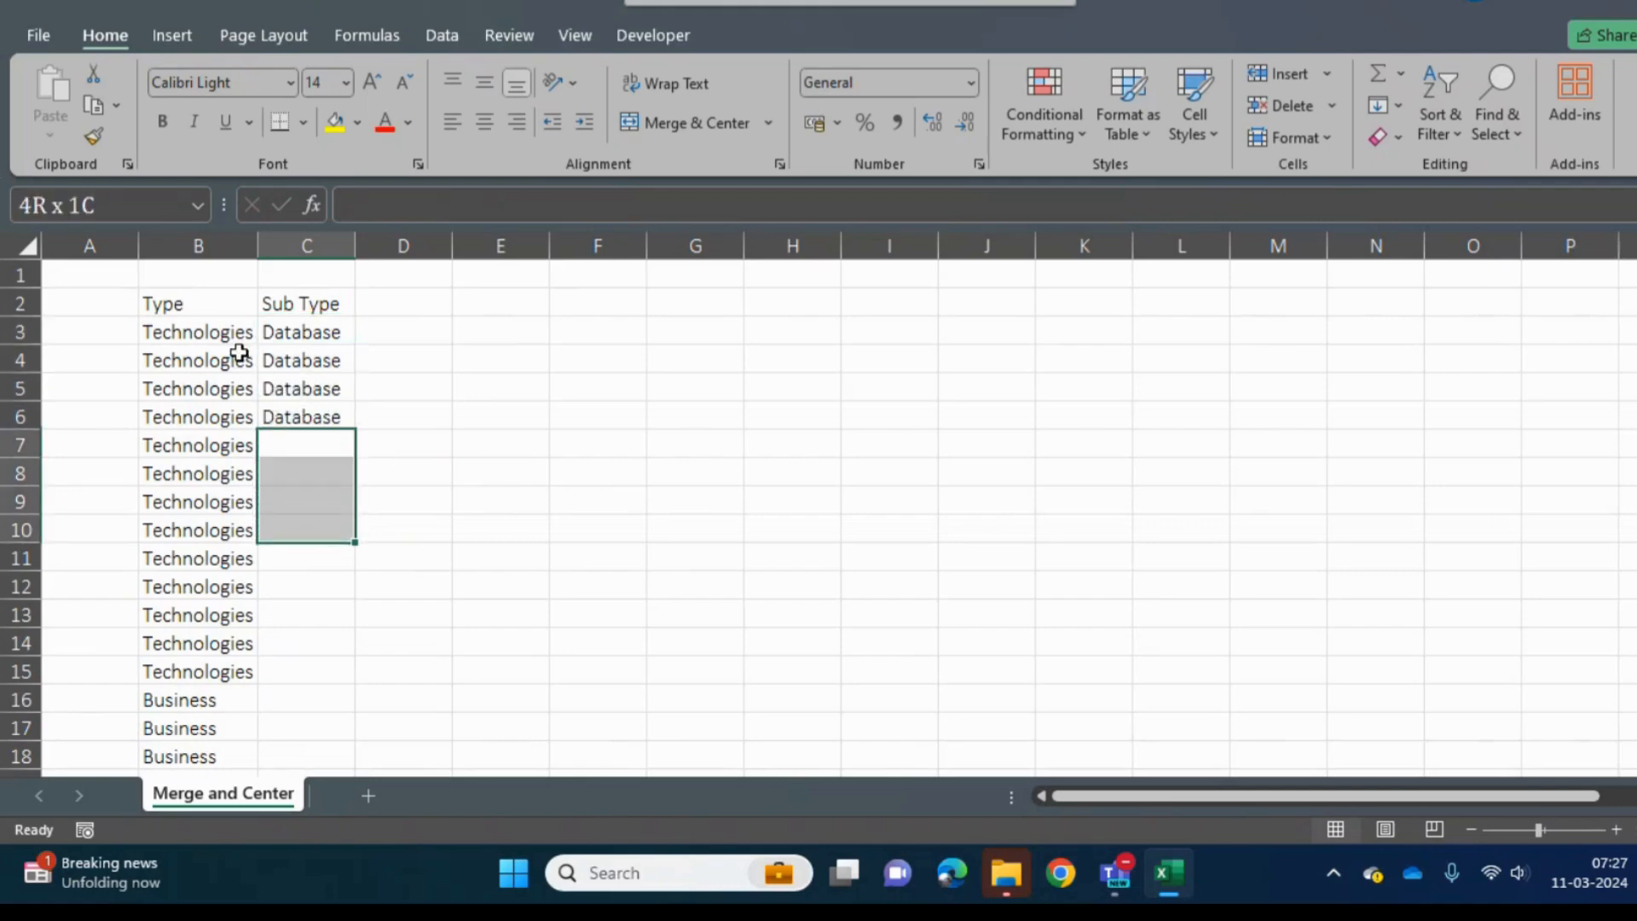
pyautogui.write('RPA')
pyautogui.hotkey('ctrl', 'Return')
# - Fill cells C11 to C15 of the Sub Type column with Scriptting
pyautogui.press('Down')
pyautogui.press('Down')
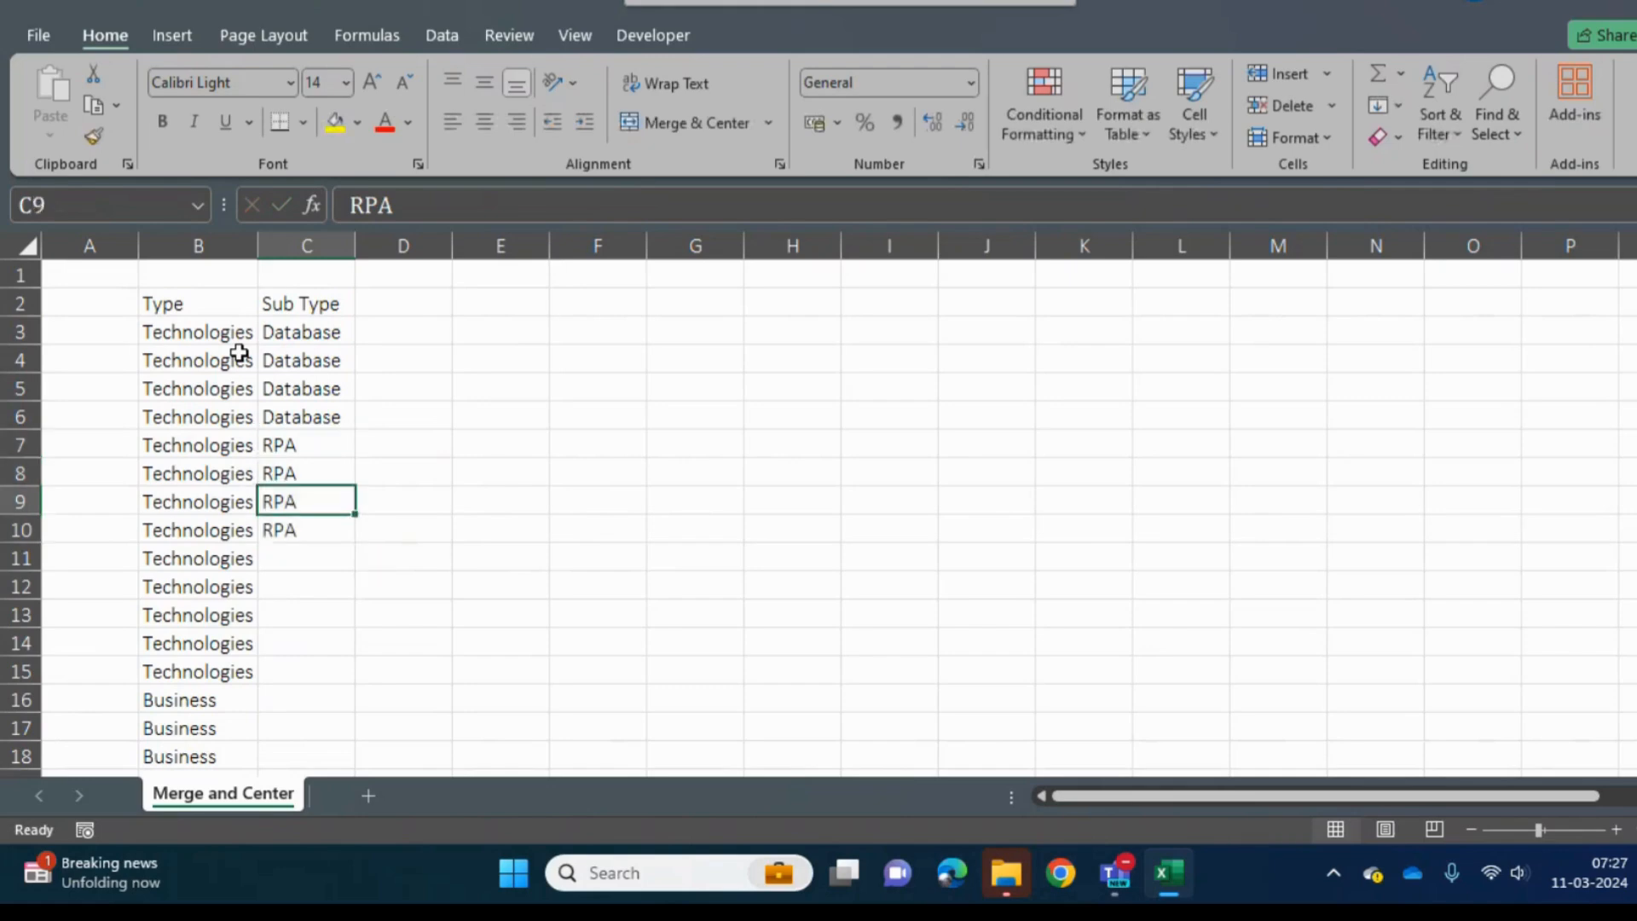
pyautogui.press('Down')
pyautogui.press('Down')
pyautogui.hotkey('shift', 'Down')
pyautogui.hotkey('shift', 'Down')
pyautogui.hotkey('shift', 'Down')
pyautogui.hotkey('shift', 'Down')
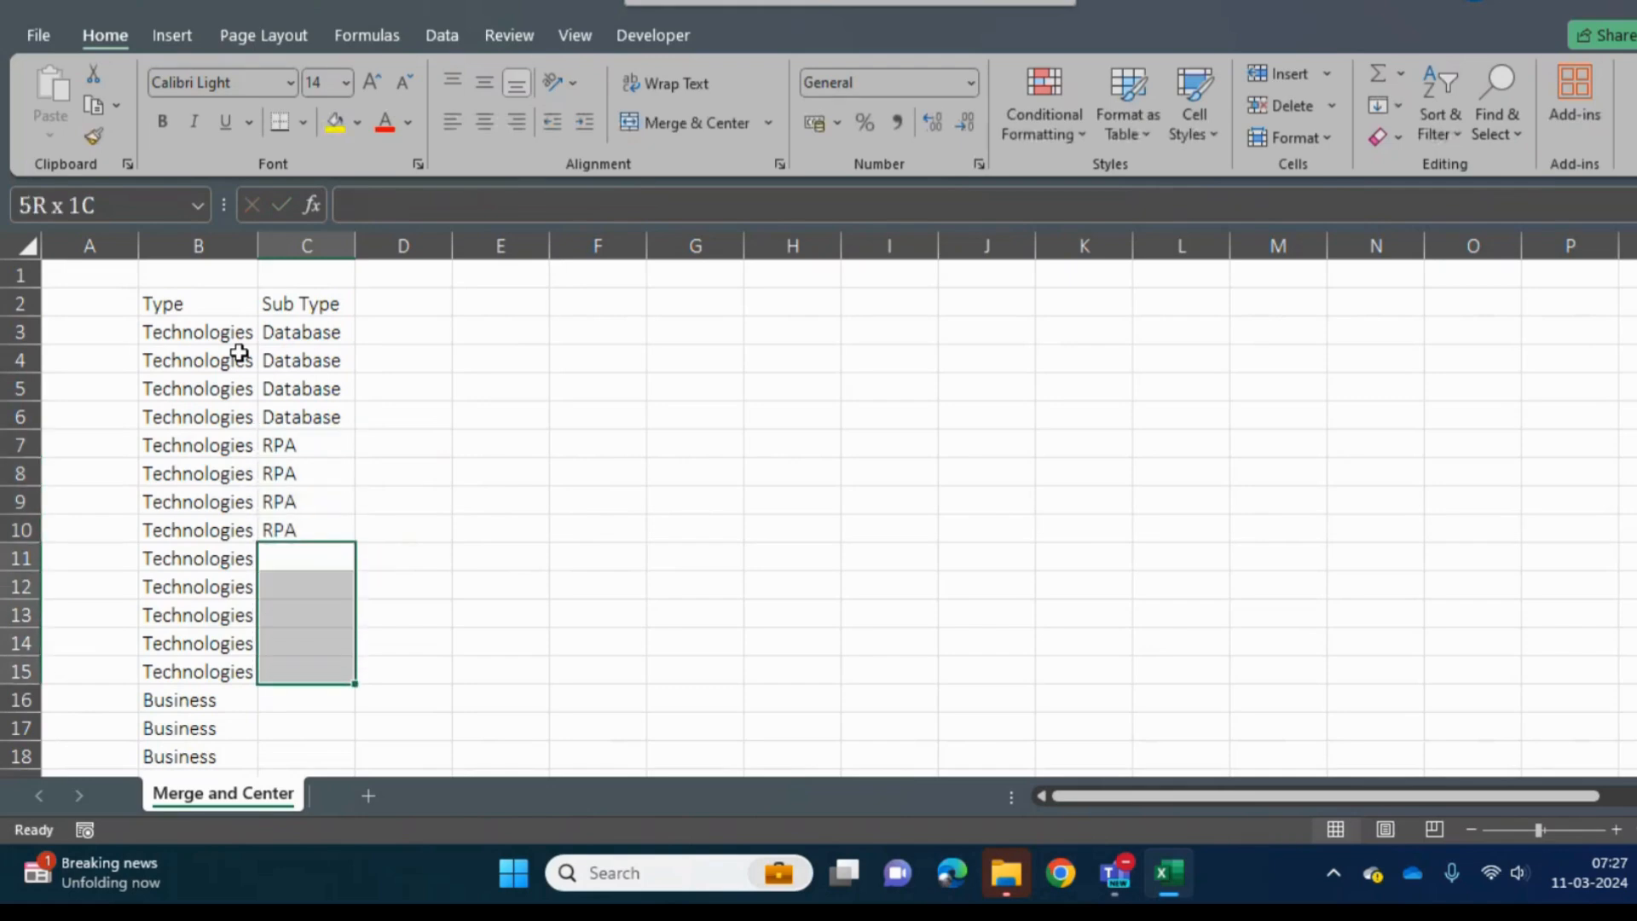
pyautogui.write('SCrr')
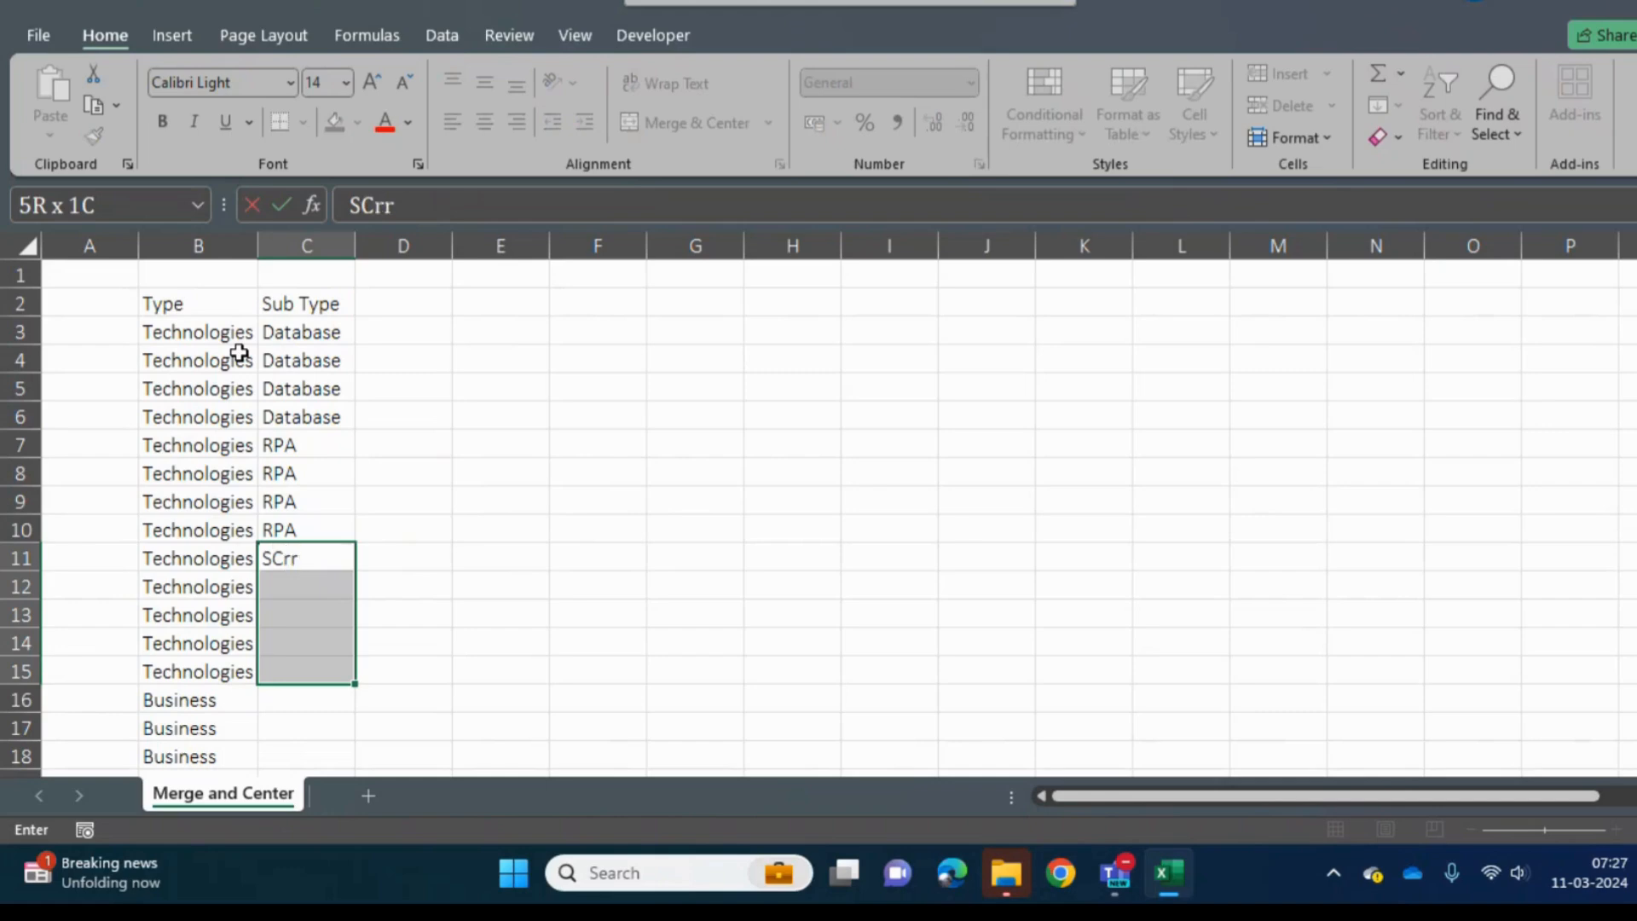
pyautogui.press('BackSpace')
pyautogui.write('iptting')
pyautogui.hotkey('ctrl', 'Return')
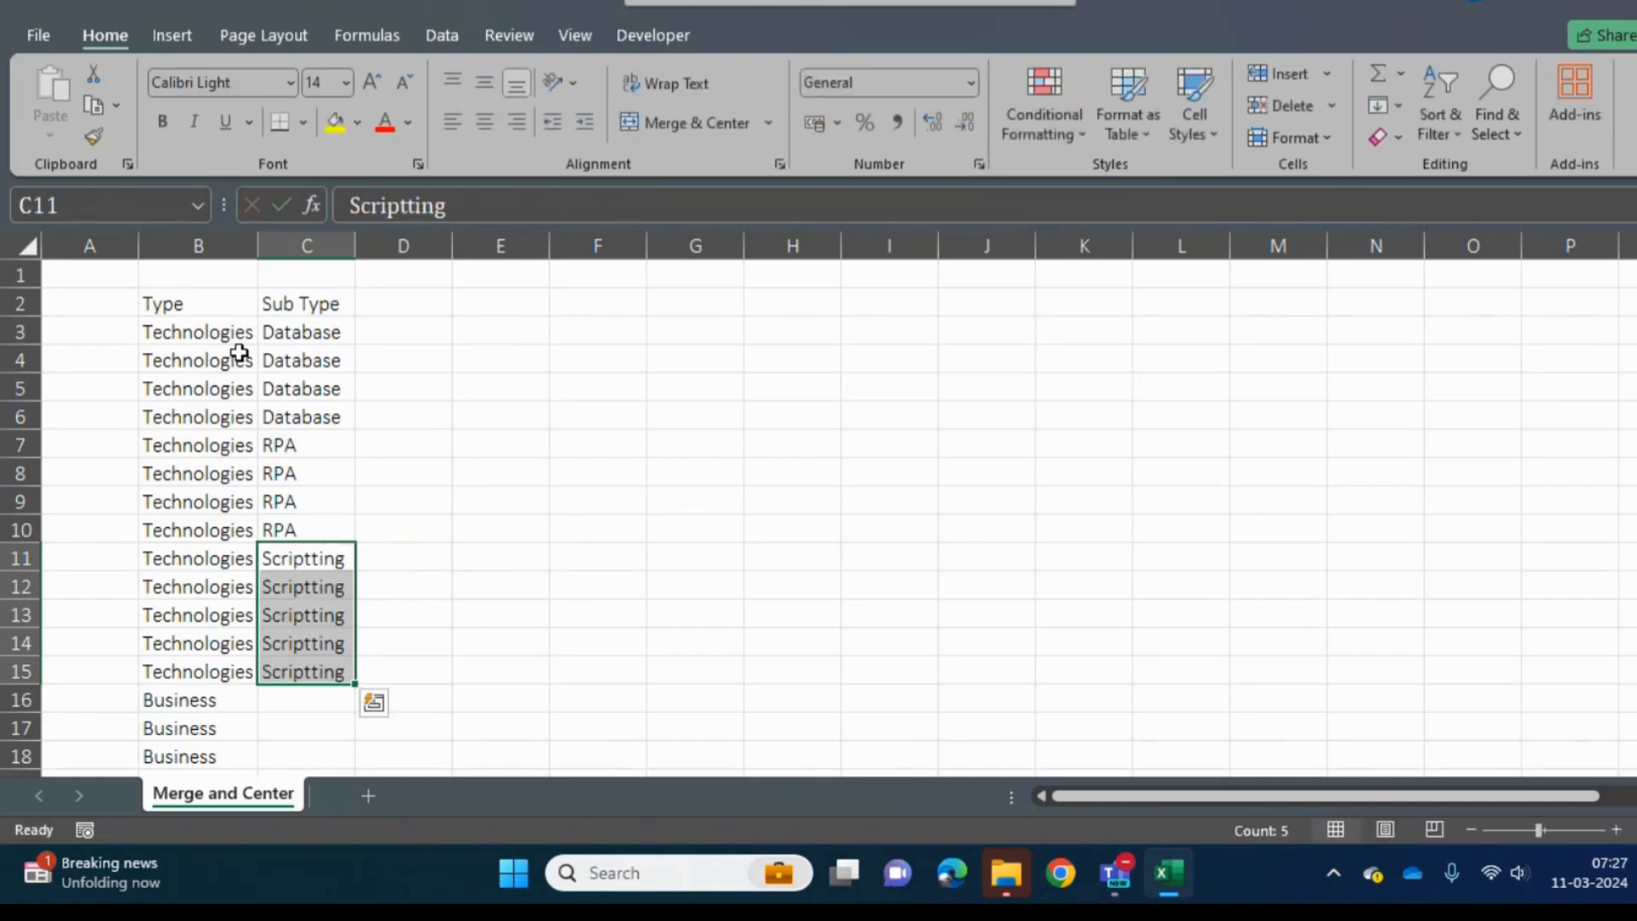
# - Fill cells C16 to C19 beside the first Business rows with Insurance
pyautogui.press('Down')
pyautogui.press('Down')
pyautogui.press('Down')
pyautogui.press('Down')
pyautogui.press('Down')
pyautogui.hotkey('shift', 'Down')
pyautogui.hotkey('shift', 'Down')
pyautogui.hotkey('shift', 'Down')
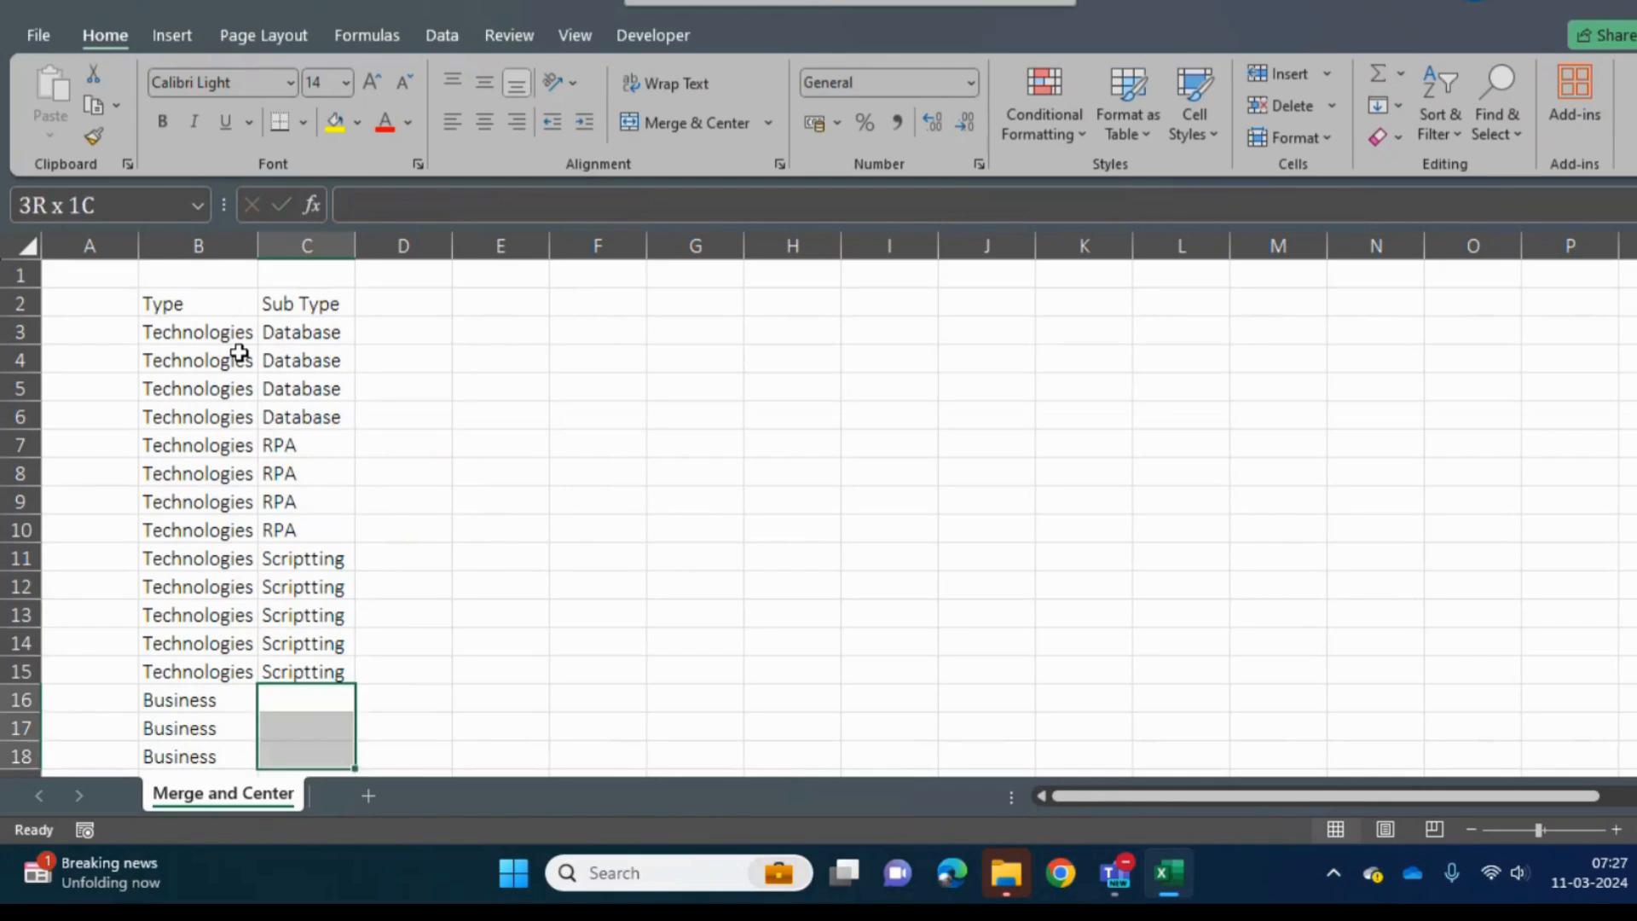
pyautogui.write('Ins')
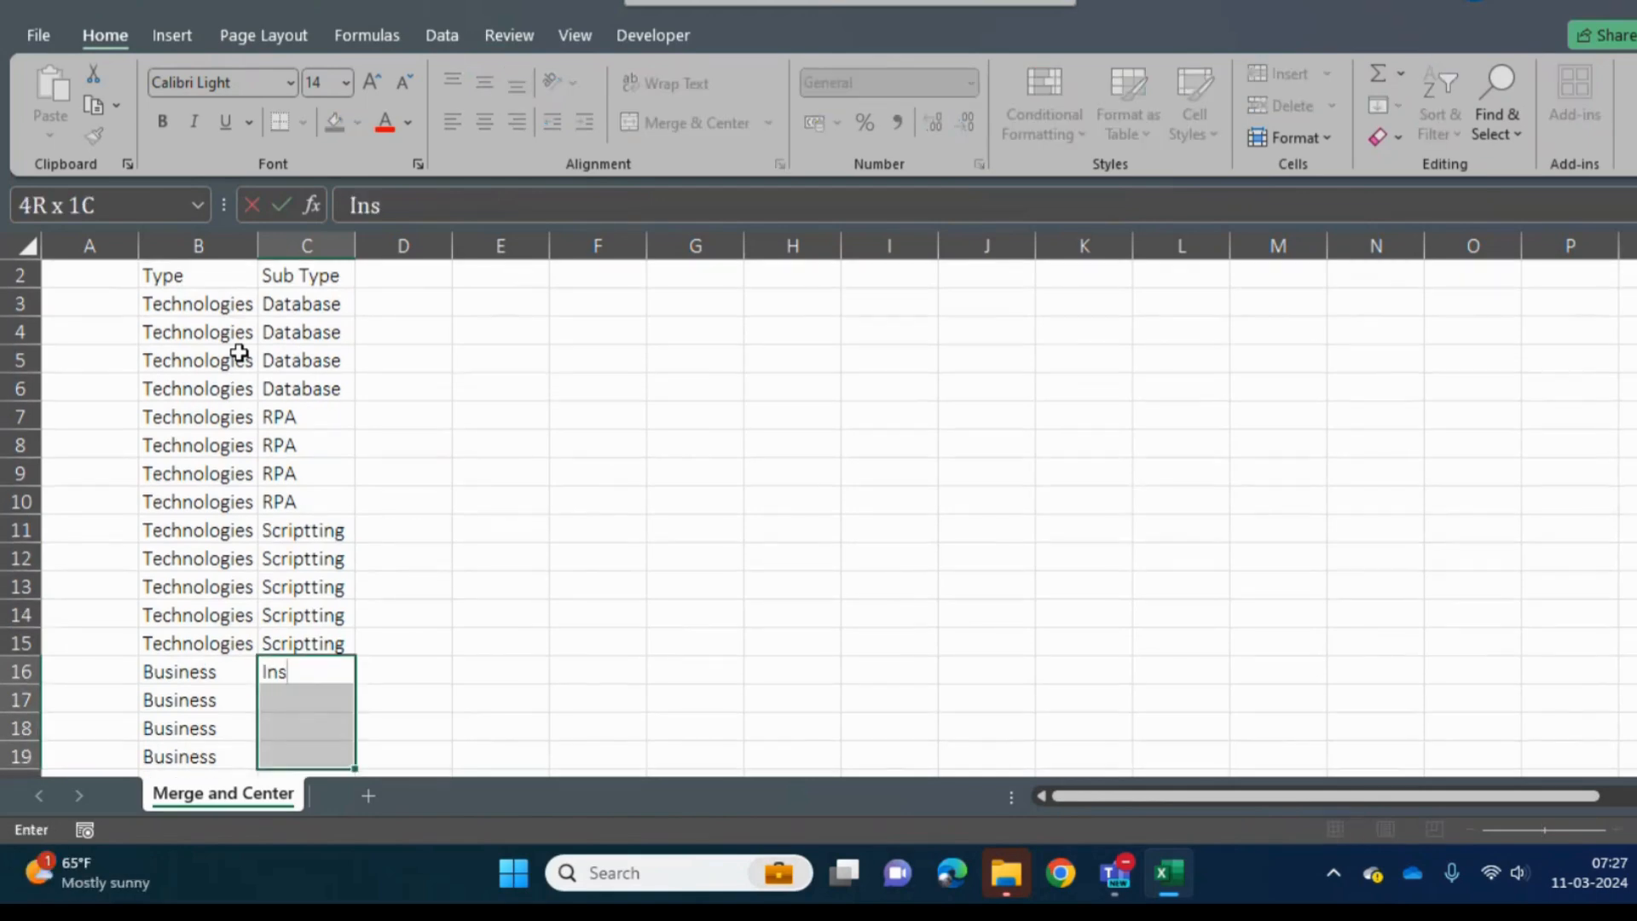
pyautogui.write('urance')
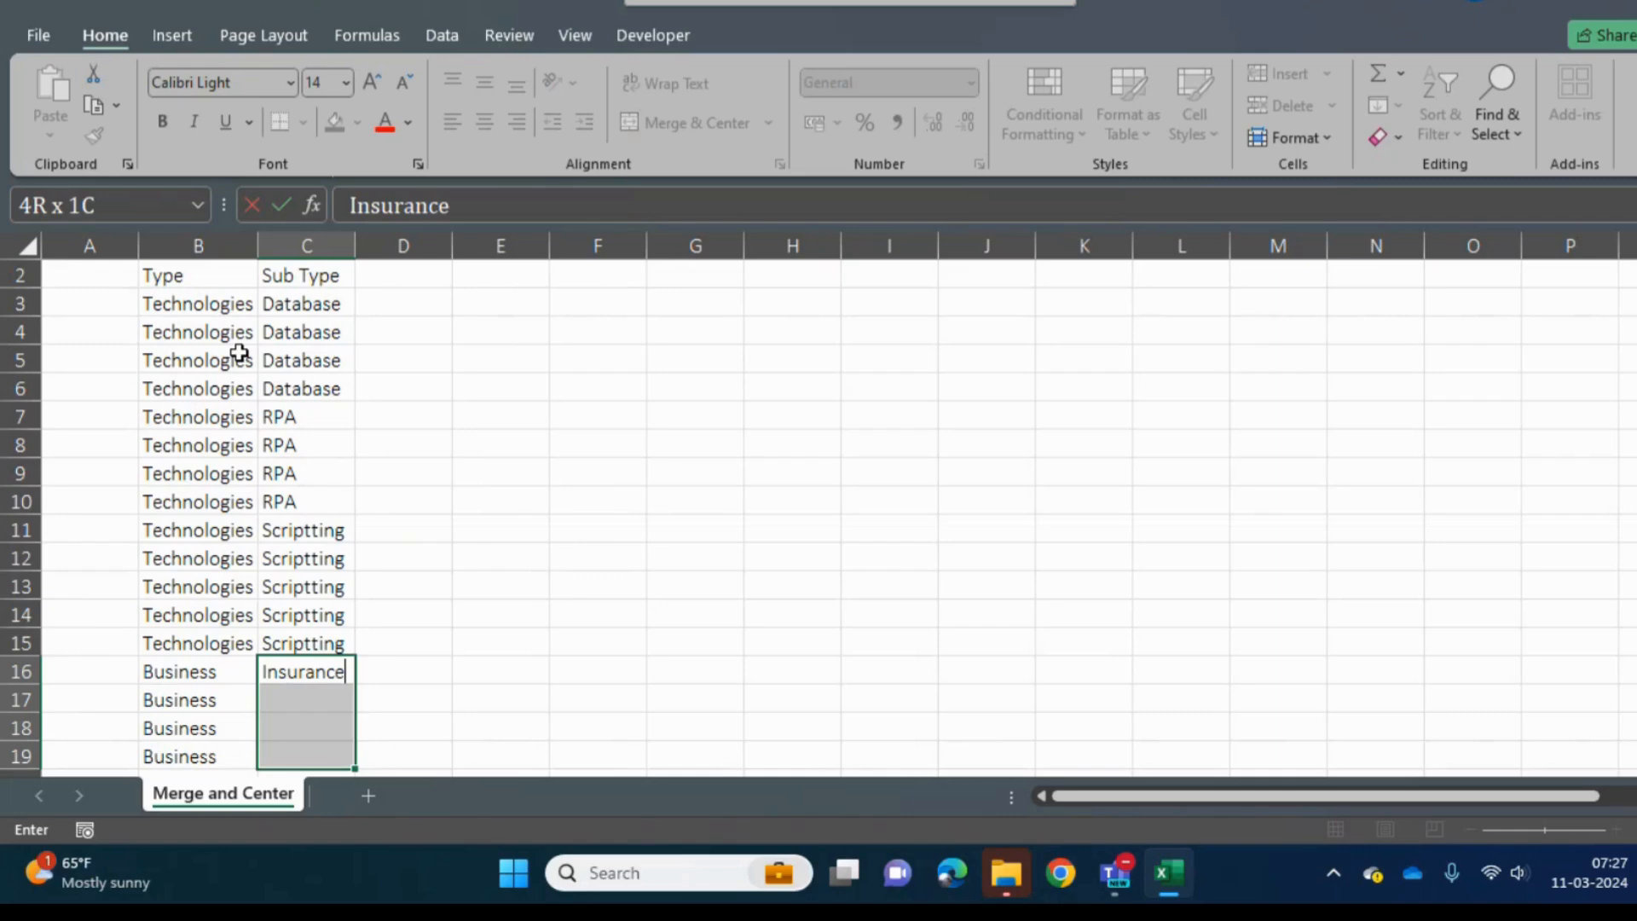
pyautogui.hotkey('ctrl', 'Return')
# - Fill cells C20 to C22 of the Sub Type column with General Insurance
pyautogui.press('Down')
pyautogui.press('Down')
pyautogui.press('Down')
pyautogui.press('Down')
pyautogui.hotkey('shift', 'Down')
pyautogui.hotkey('shift', 'Down')
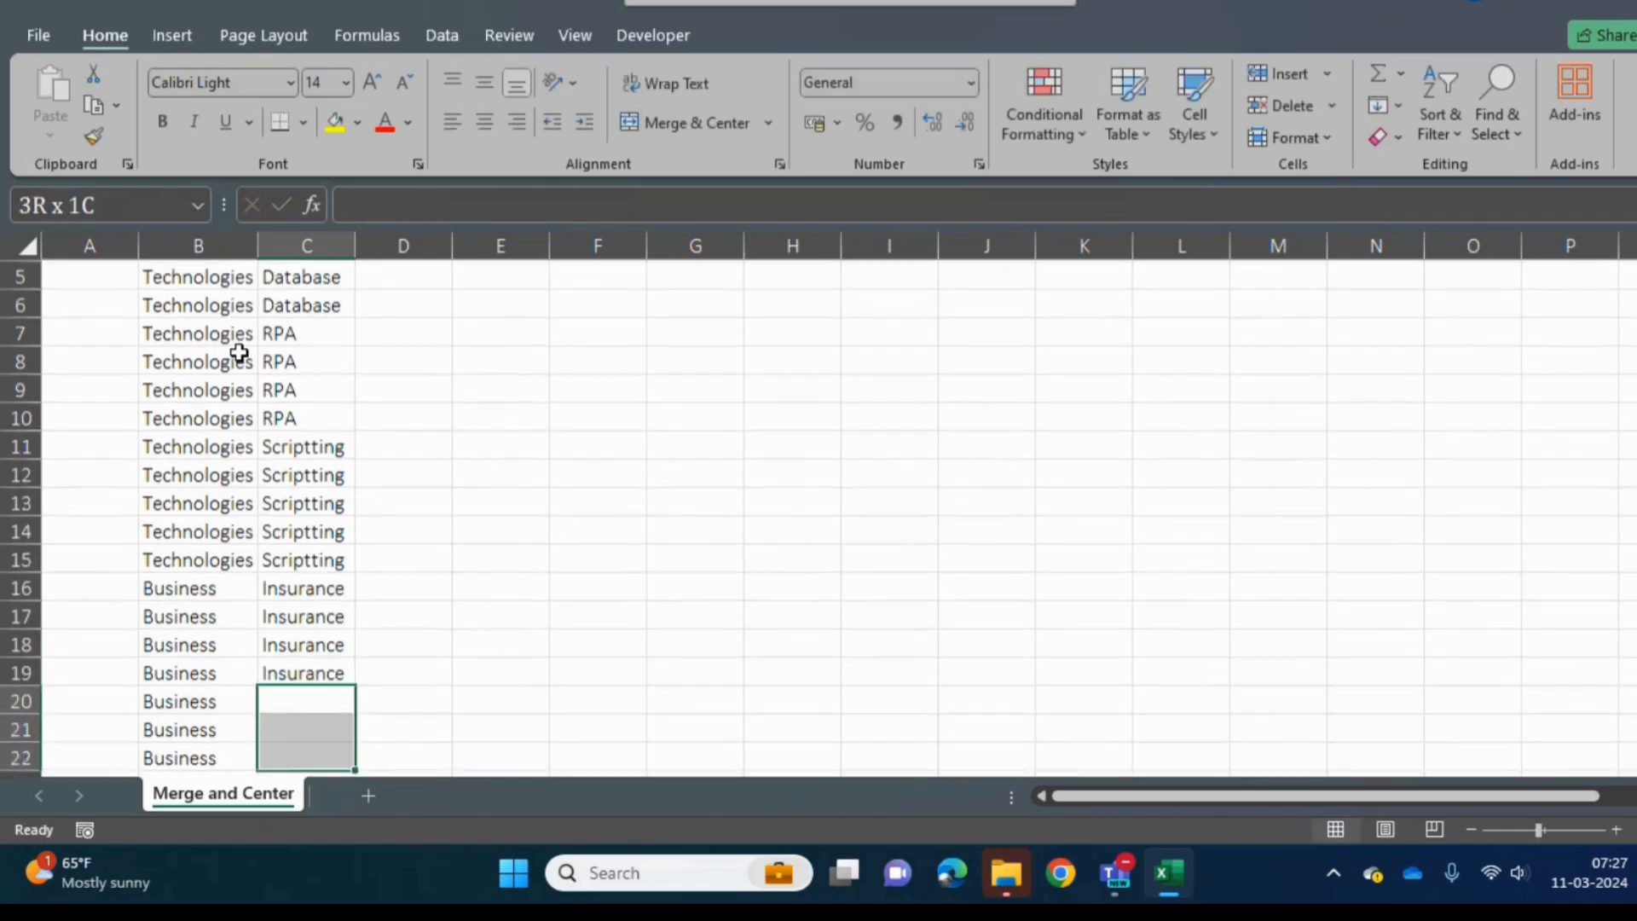
pyautogui.write('Auto')
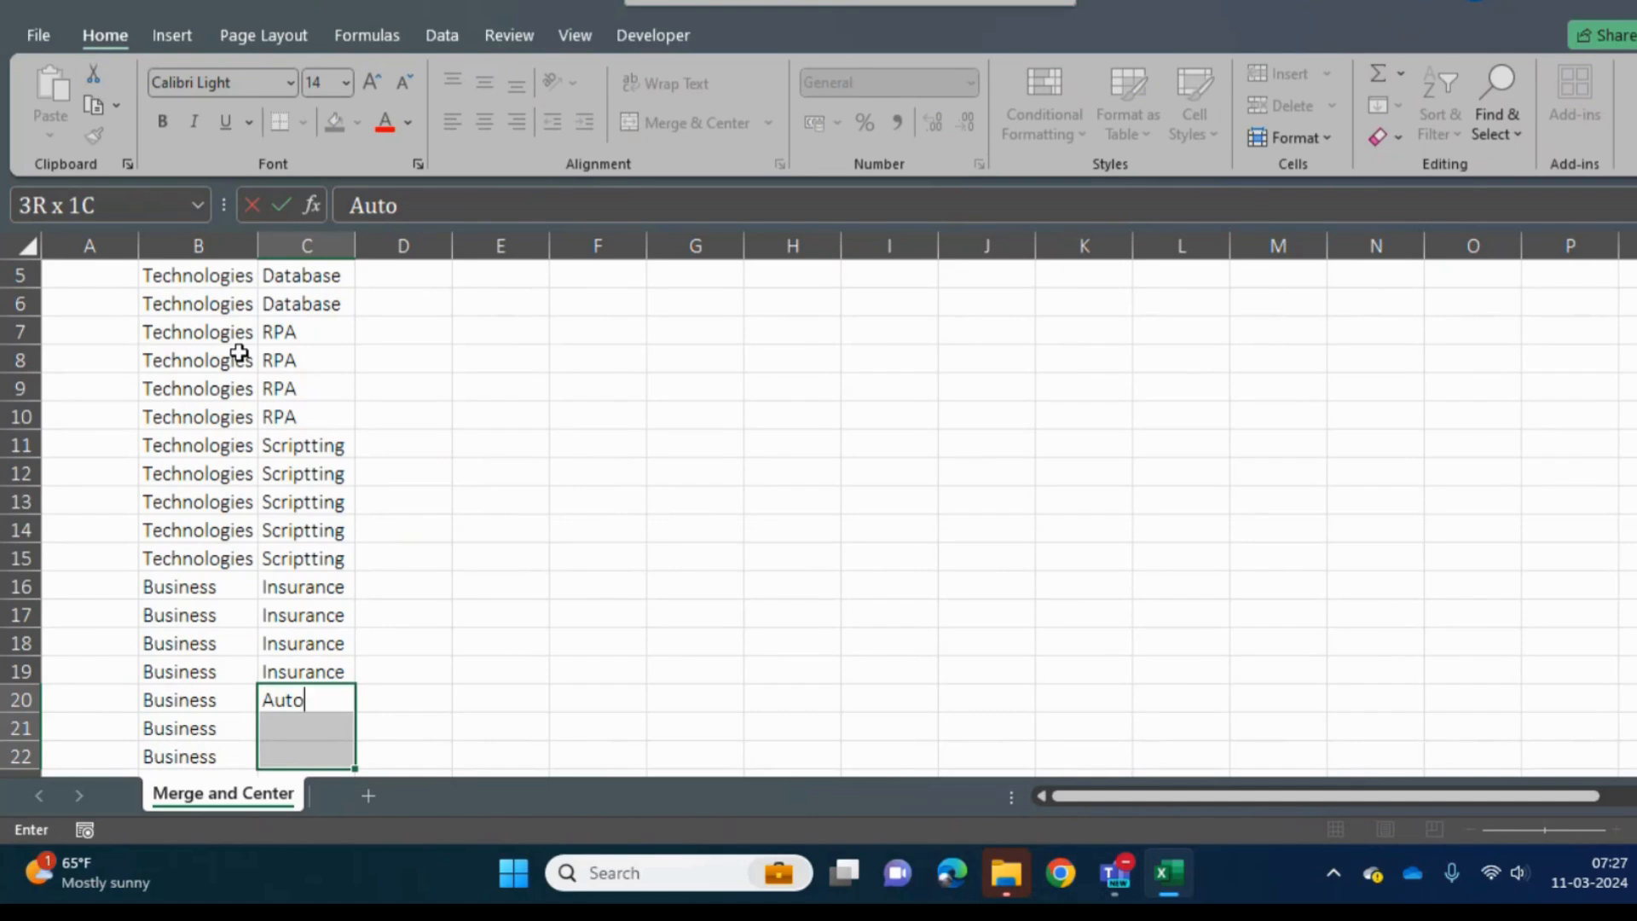
pyautogui.write('/ CA')
pyautogui.press('BackSpace')
pyautogui.press('BackSpace')
pyautogui.press('BackSpace')
pyautogui.press('BackSpace')
pyautogui.press('BackSpace')
pyautogui.press('BackSpace')
pyautogui.press('BackSpace')
pyautogui.press('BackSpace')
pyautogui.write('General In')
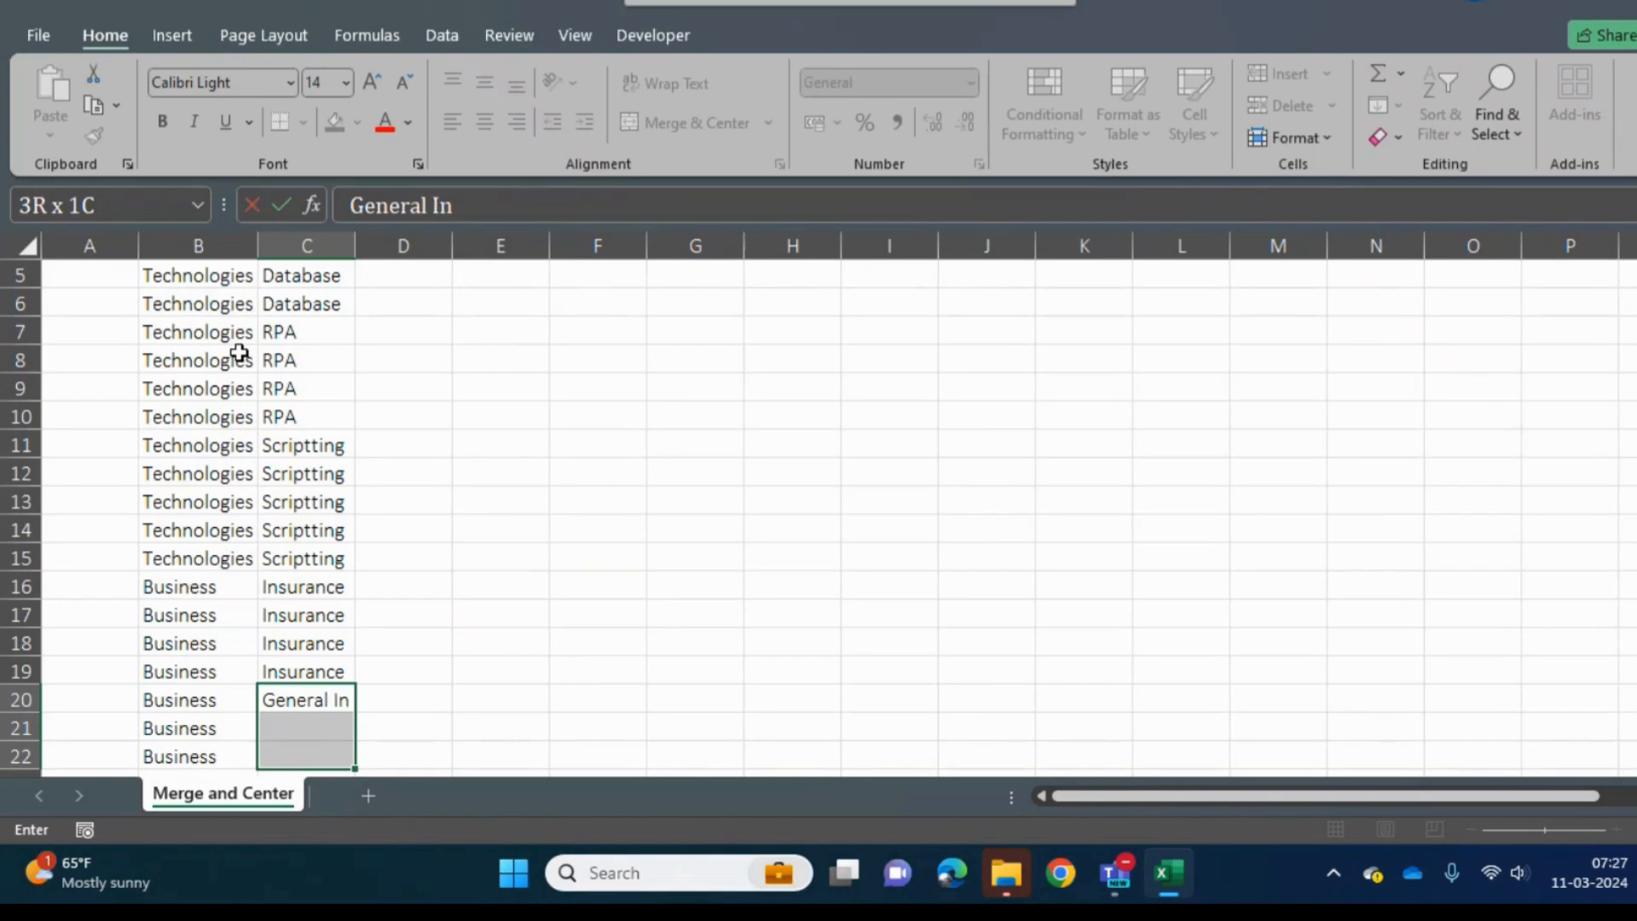
pyautogui.write('sureance')
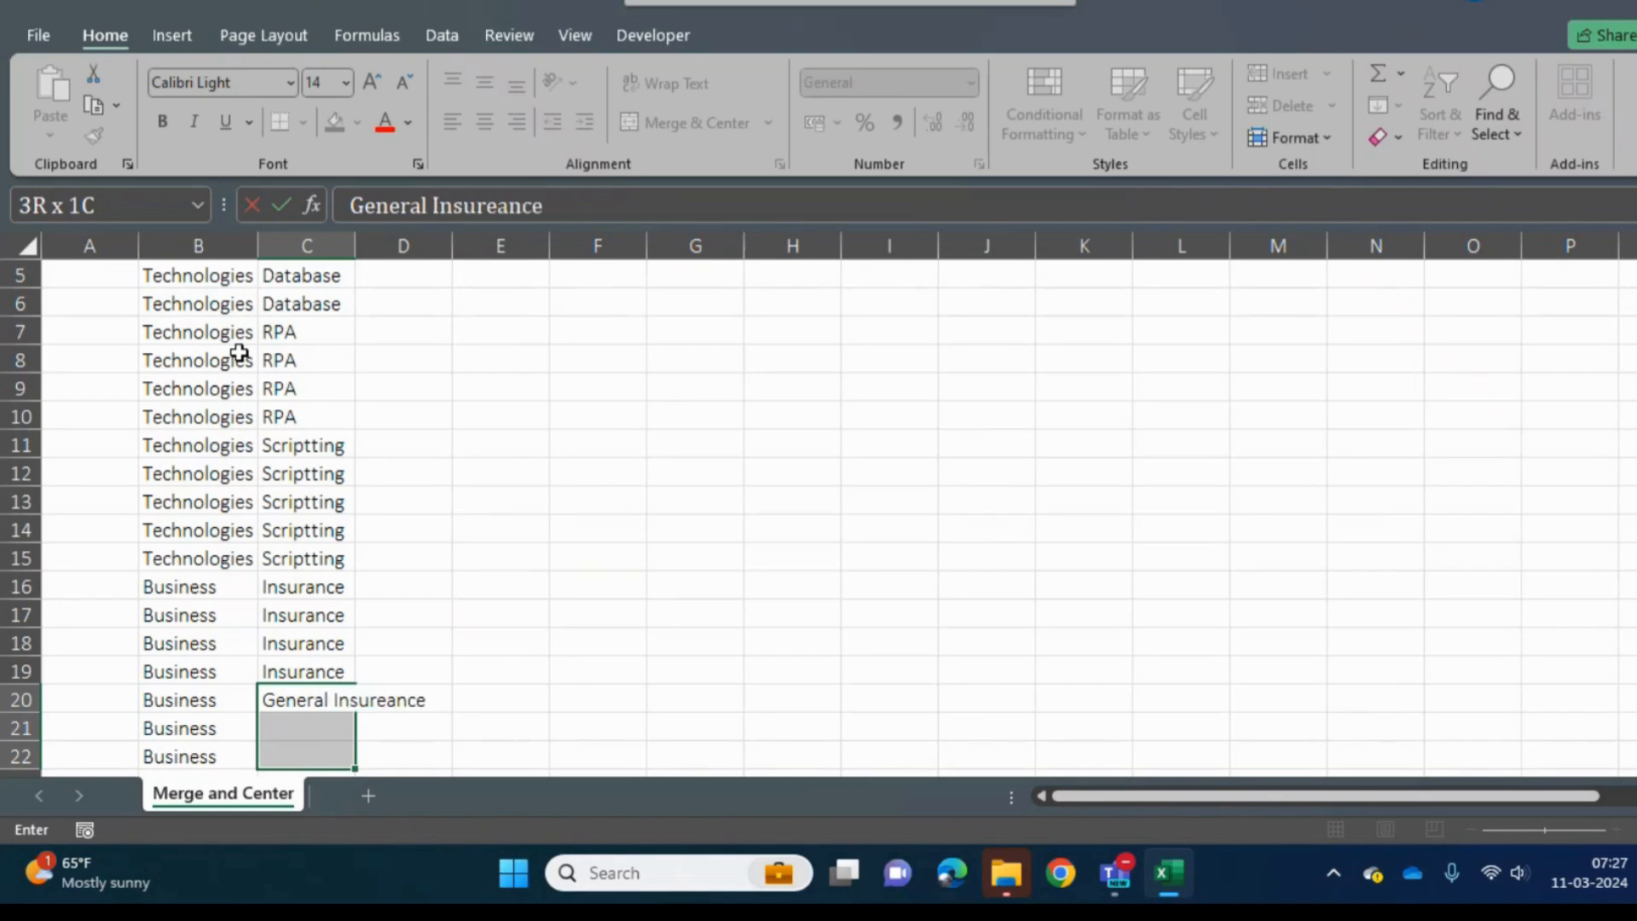
pyautogui.press('BackSpace')
pyautogui.press('BackSpace')
pyautogui.press('BackSpace')
pyautogui.press('BackSpace')
pyautogui.write('ance')
pyautogui.hotkey('ctrl', 'Return')
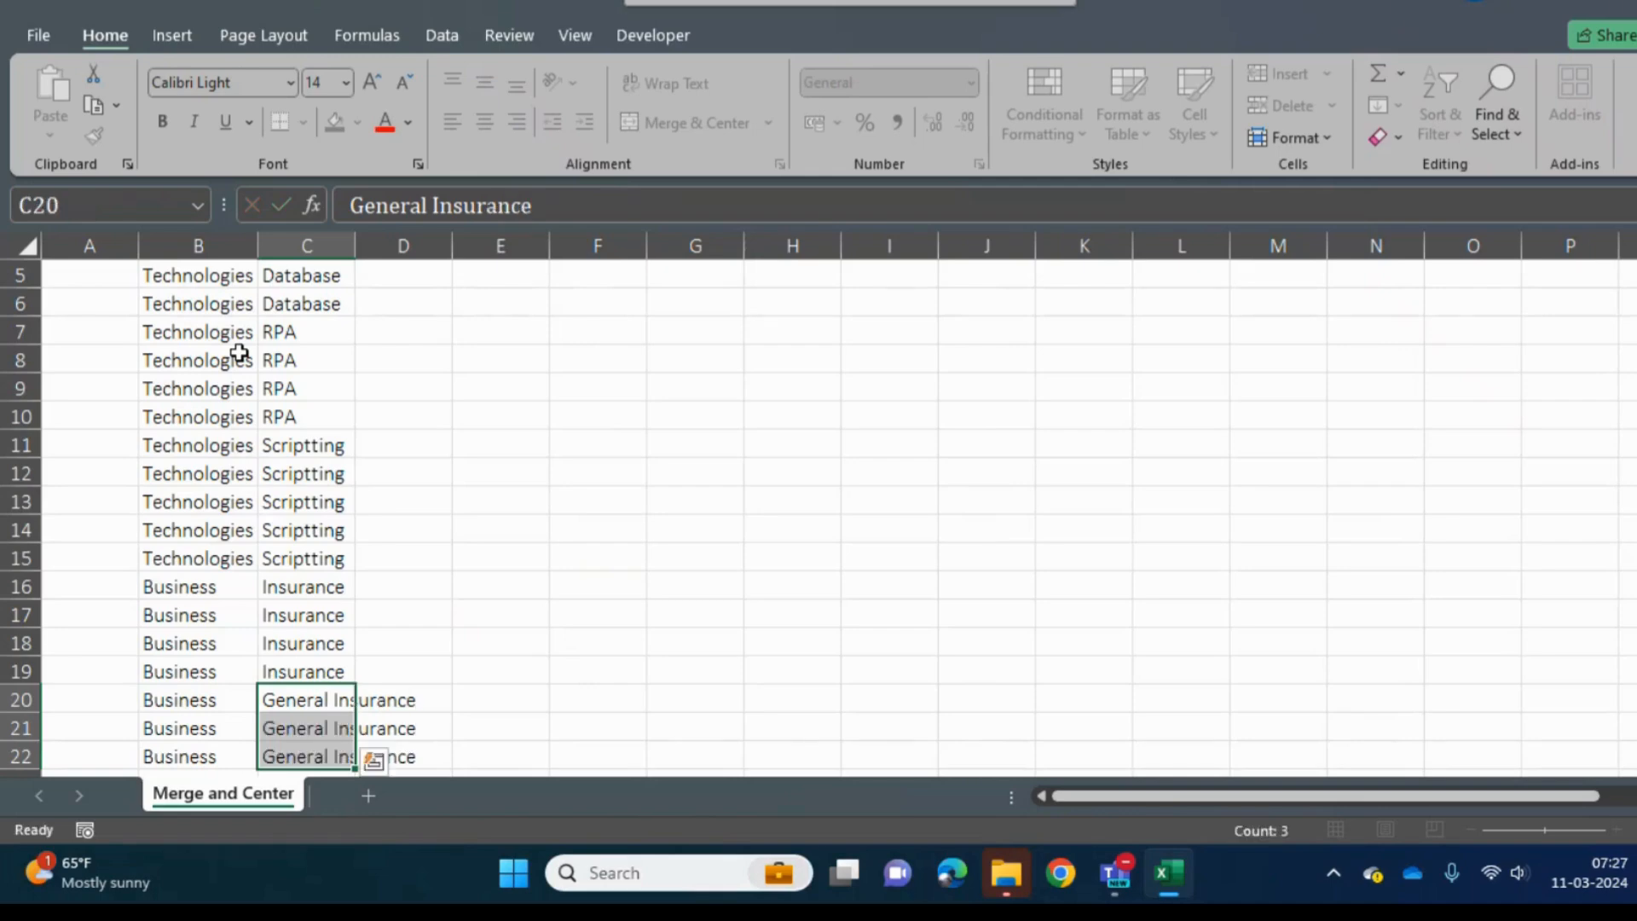
# - Fill cells C23 to C25 of the Sub Type column with Health Insurance
pyautogui.press('Down')
pyautogui.press('Down')
pyautogui.press('Down')
pyautogui.press('Down')
pyautogui.press('Down')
pyautogui.press('Up')
pyautogui.press('Up')
pyautogui.hotkey('shift', 'Down')
pyautogui.hotkey('shift', 'Down')
pyautogui.hotkey('shift', 'Down')
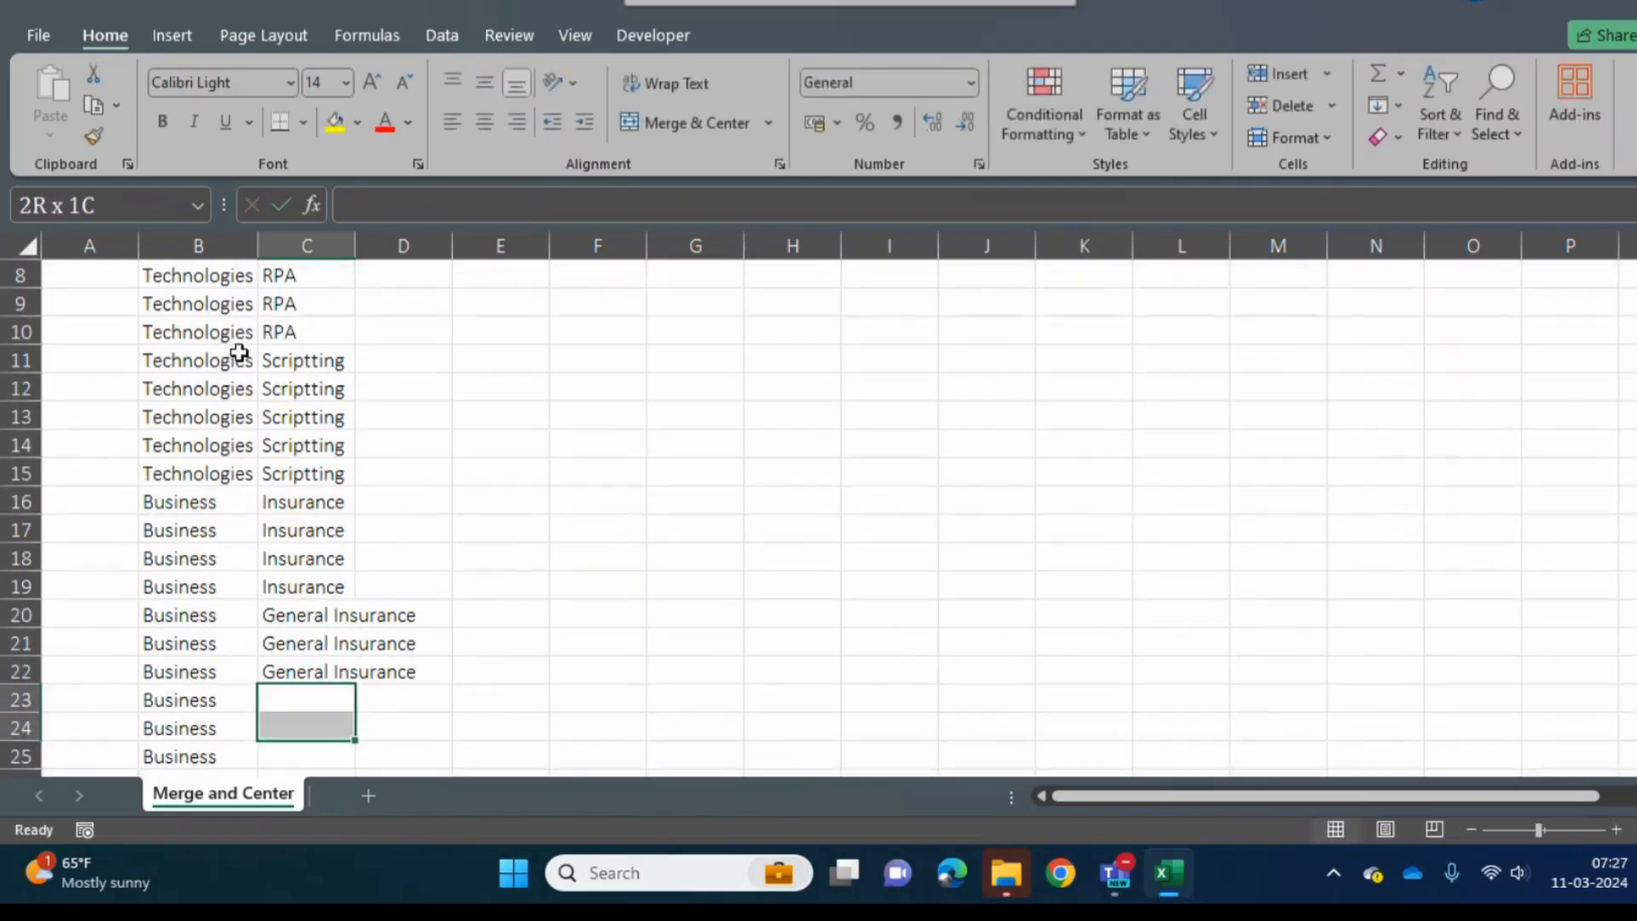
pyautogui.hotkey('shift', 'Down')
pyautogui.hotkey('shift', 'Up')
pyautogui.hotkey('shift', 'Up')
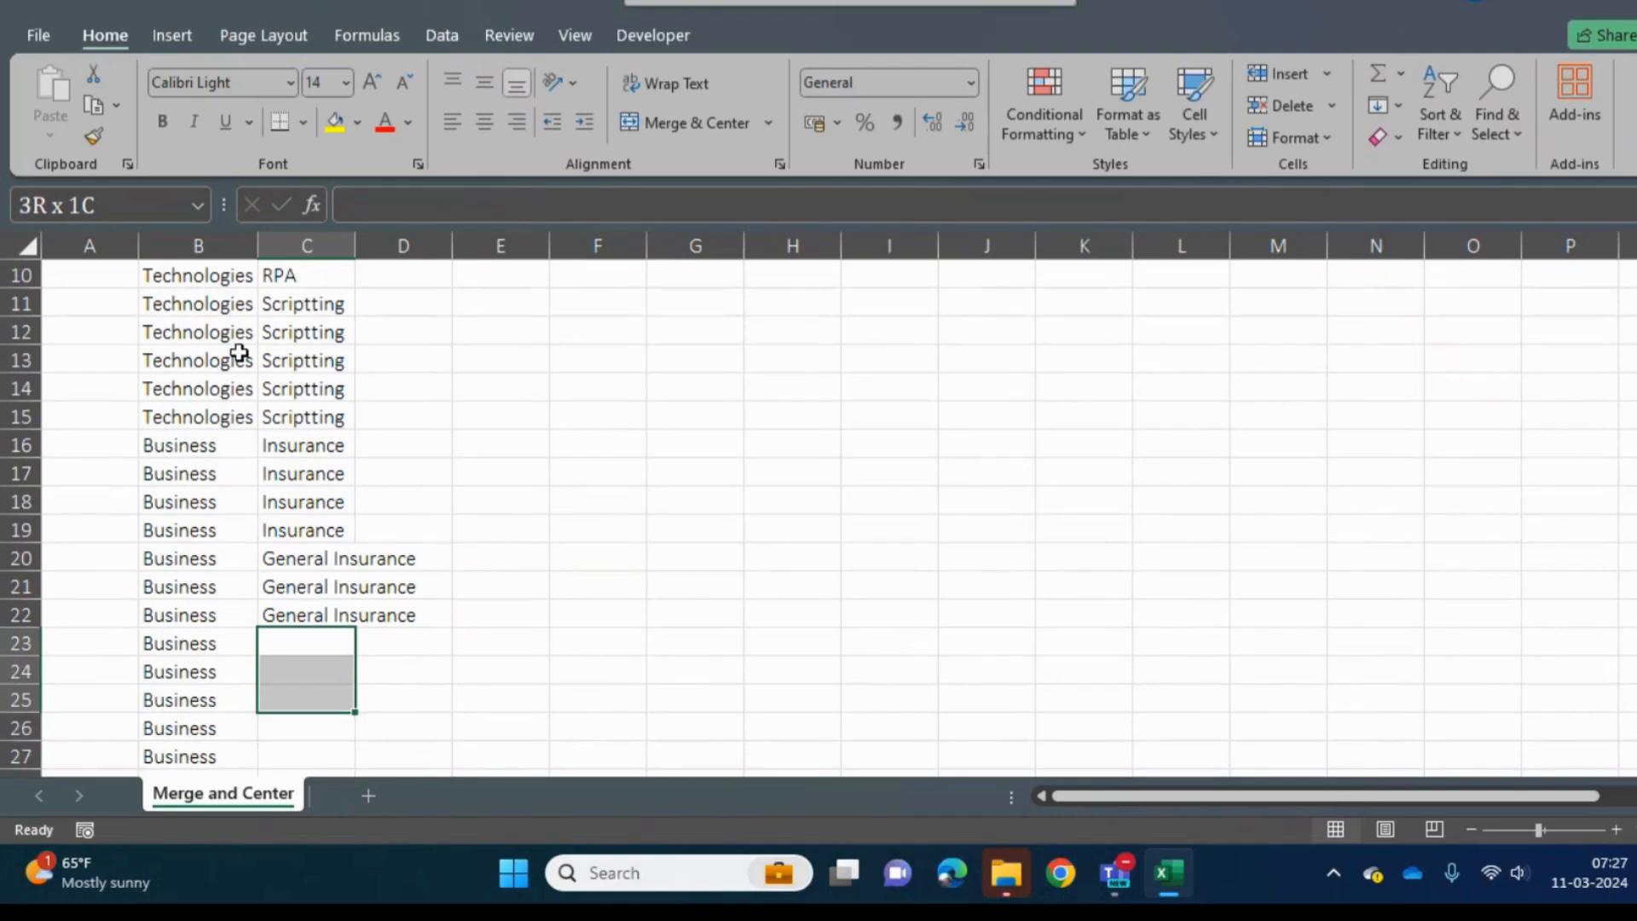
pyautogui.write('MEdca')
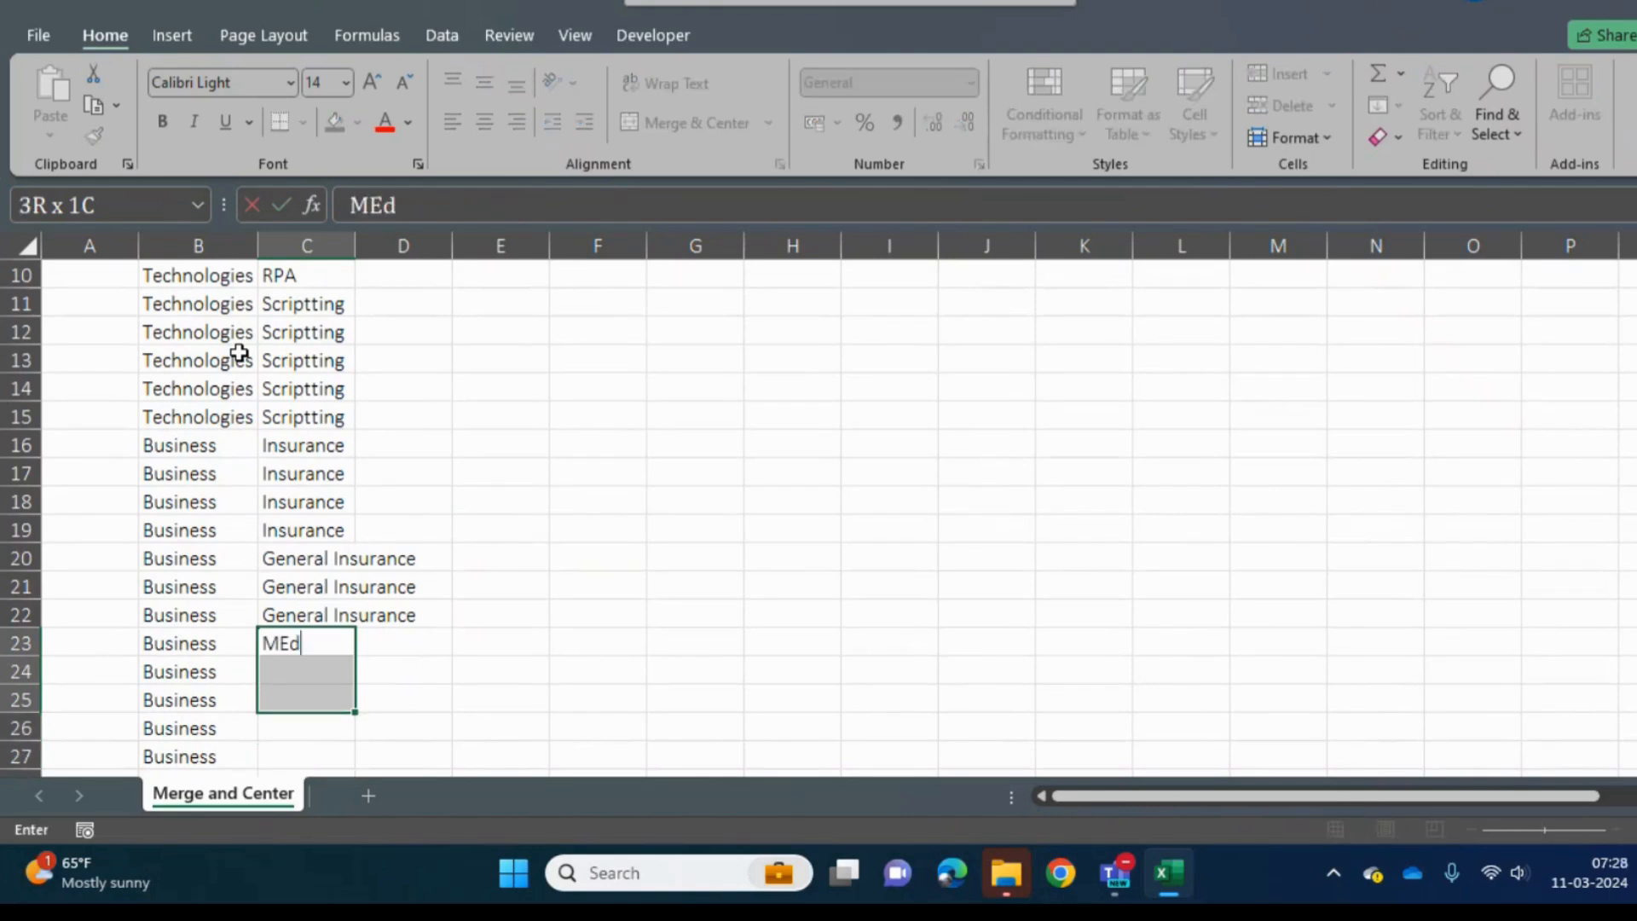
pyautogui.press('BackSpace')
pyautogui.press('BackSpace')
pyautogui.press('BackSpace')
pyautogui.press('BackSpace')
pyautogui.press('BackSpace')
pyautogui.write('Health Insurance')
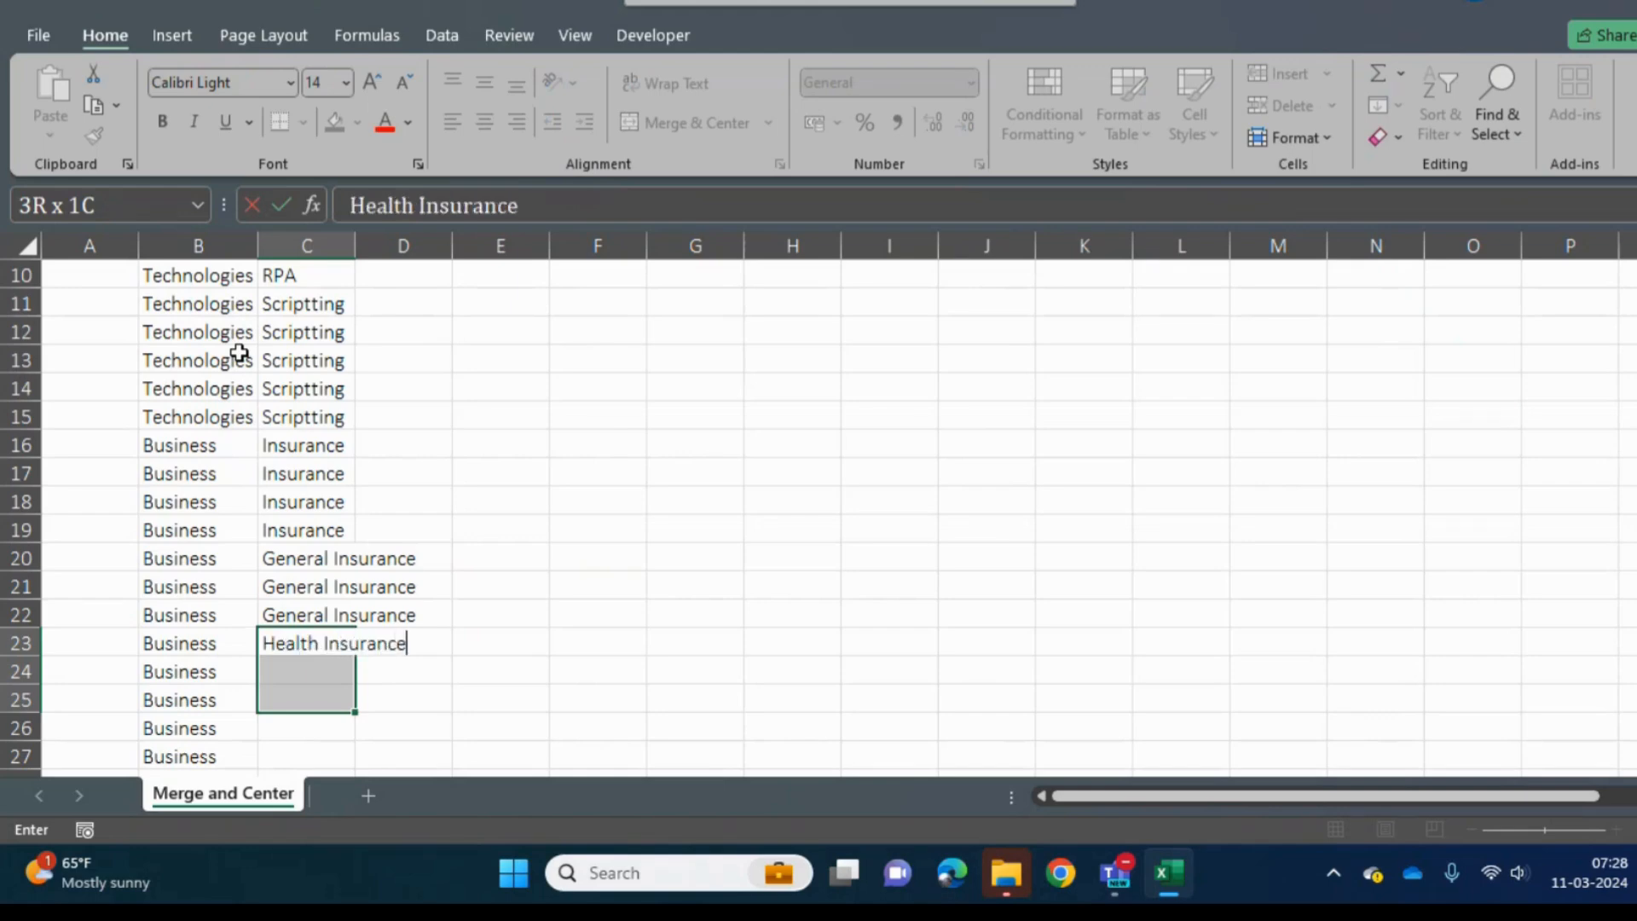
pyautogui.hotkey('ctrl', 'Return')
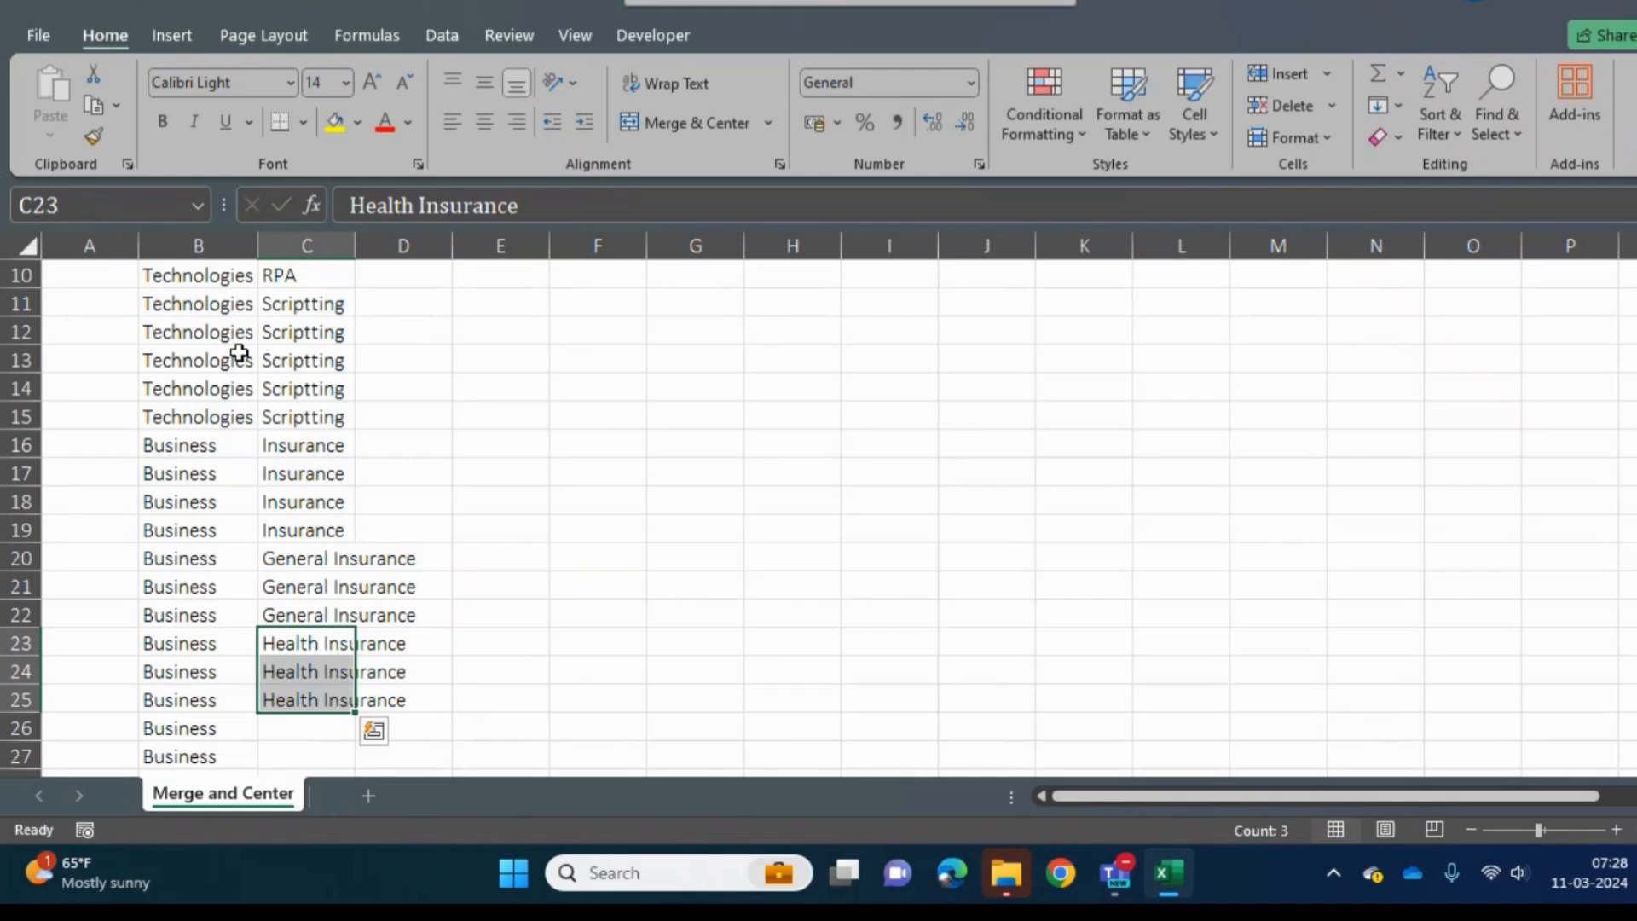
# - Fill cells C26 to C28 beside the last Business rows with Home Insurance
pyautogui.press('Down')
pyautogui.press('Down')
pyautogui.press('Down')
pyautogui.hotkey('shift', 'Down')
pyautogui.hotkey('shift', 'Down')
pyautogui.hotkey('shift', 'Down')
pyautogui.hotkey('shift', 'Down')
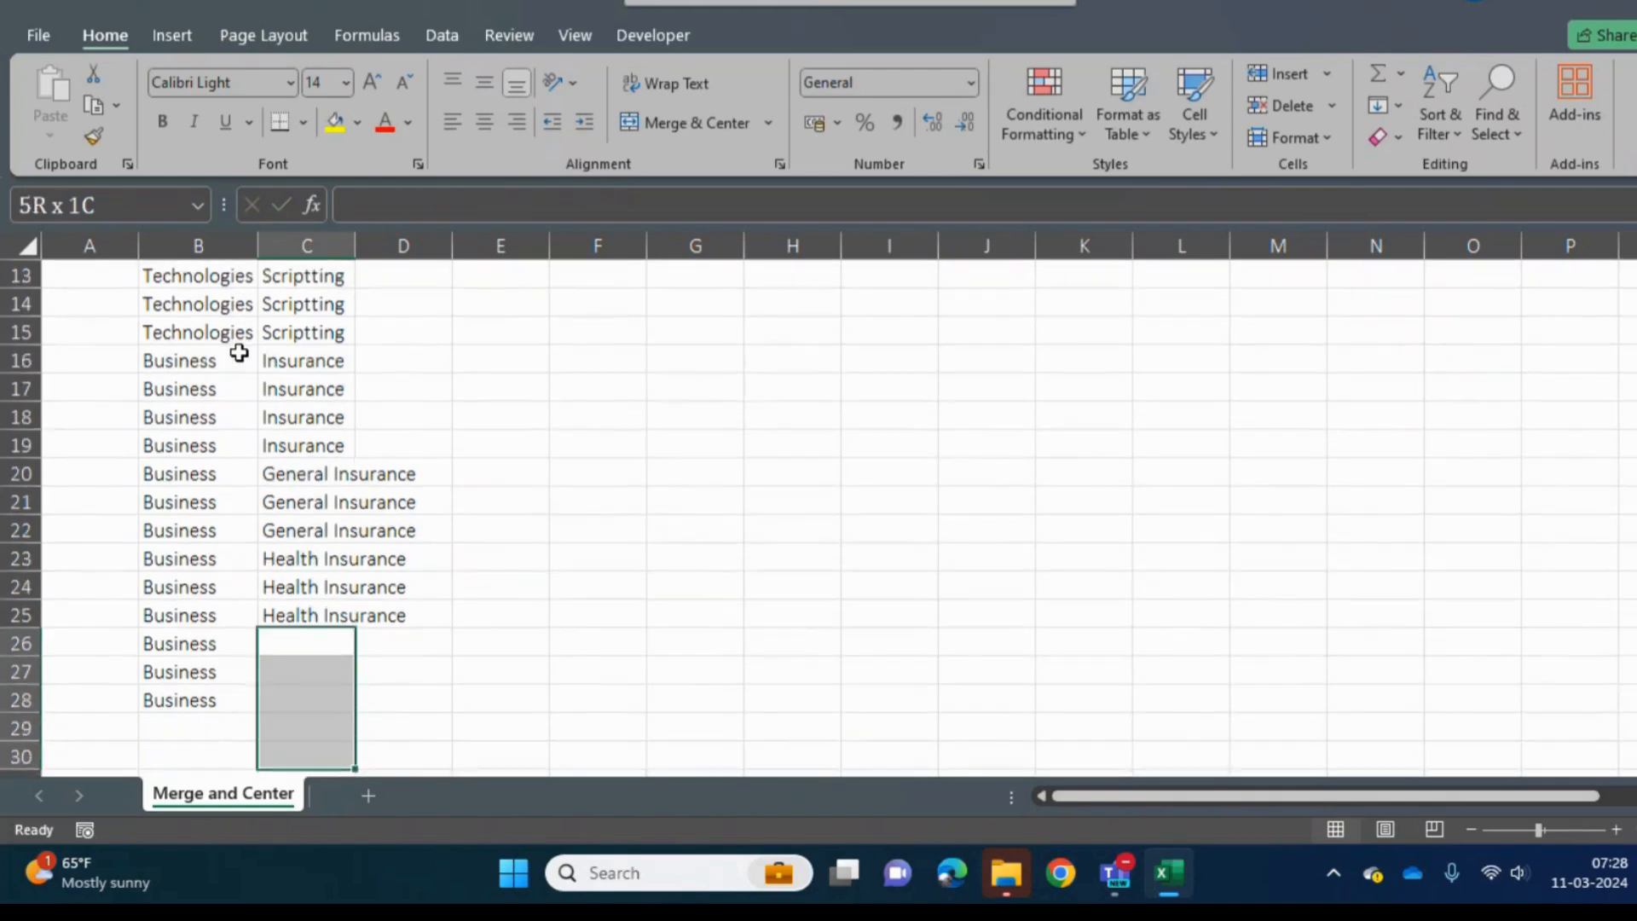
pyautogui.hotkey('shift', 'Up')
pyautogui.hotkey('shift', 'Up')
pyautogui.hotkey('shift', 'Up')
pyautogui.hotkey('shift', 'Down')
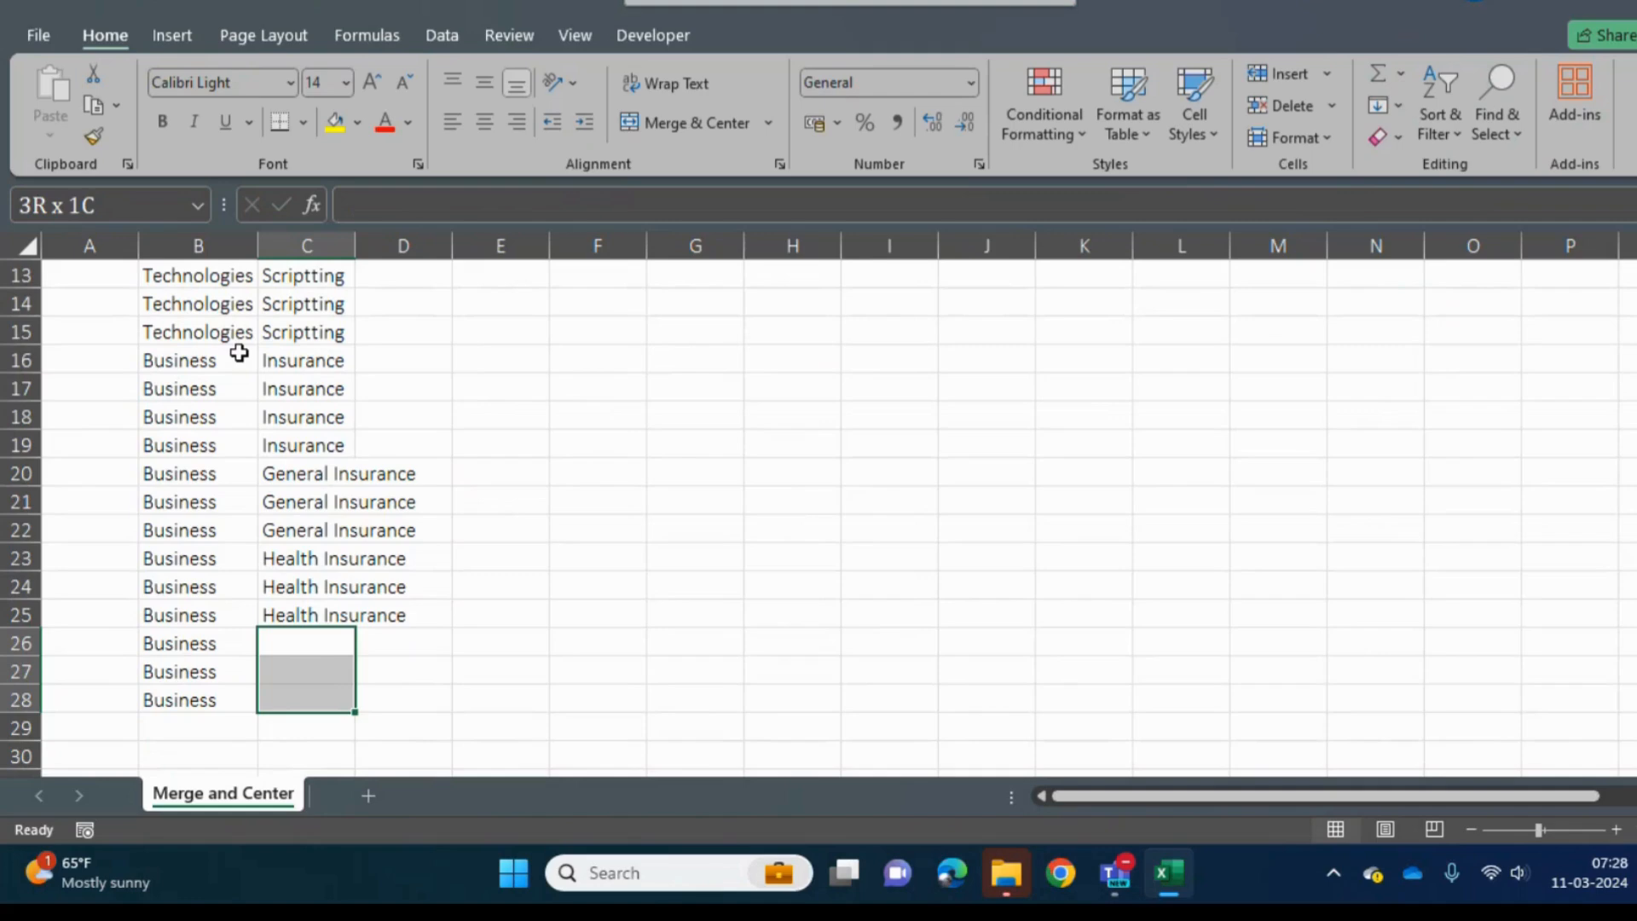
pyautogui.write('Home')
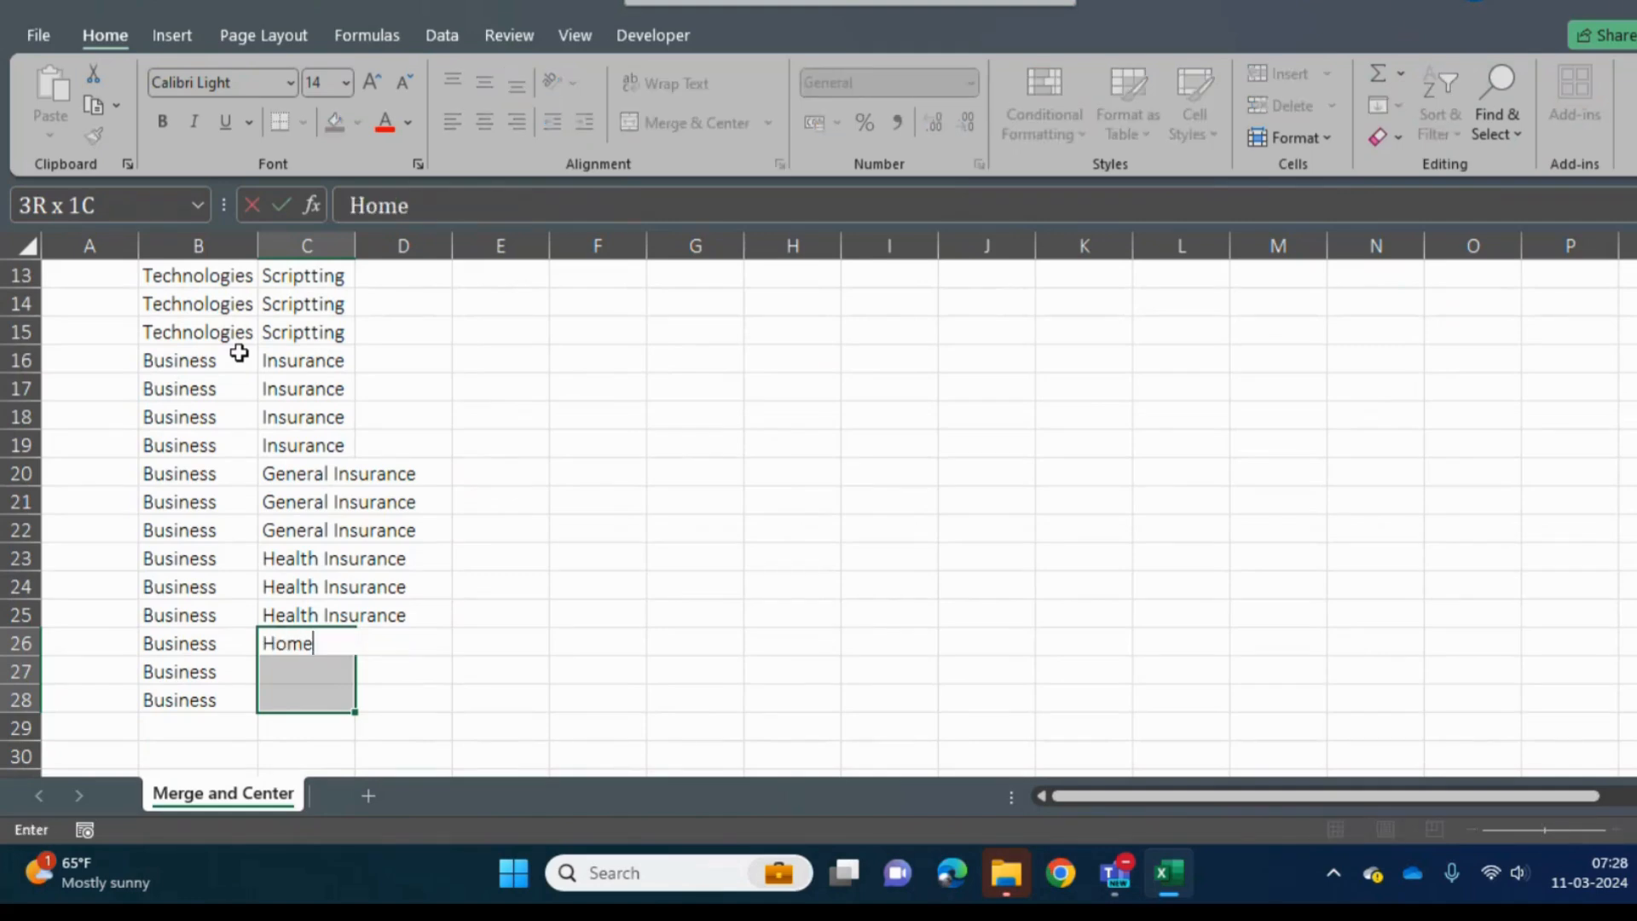
pyautogui.press('BackSpace')
pyautogui.press('BackSpace')
pyautogui.press('BackSpace')
pyautogui.press('BackSpace')
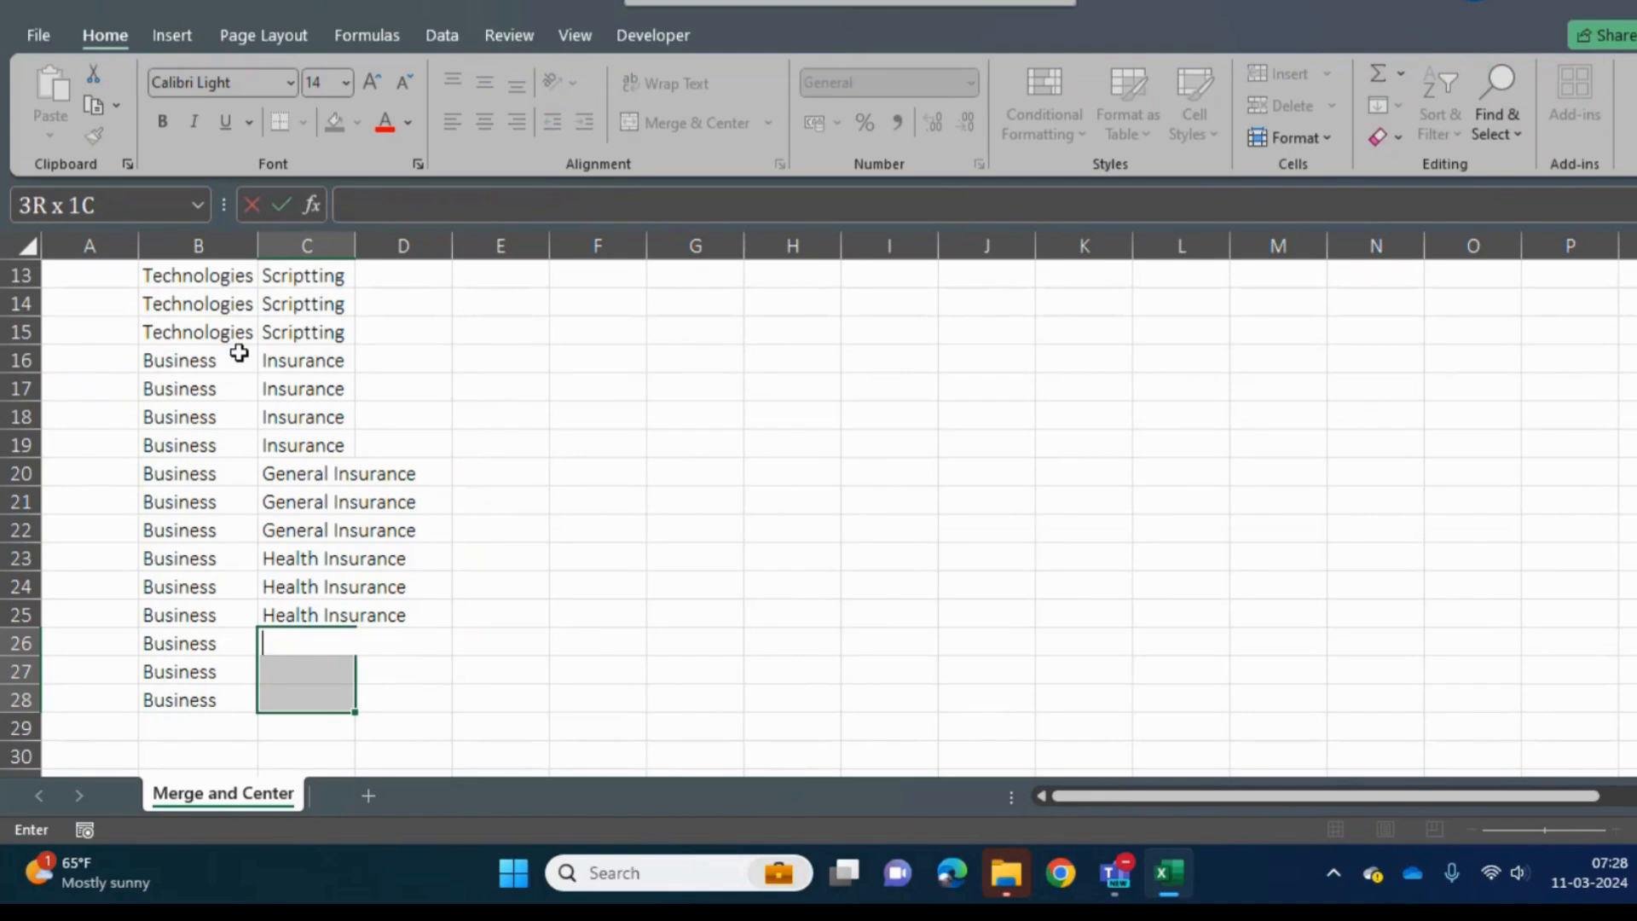
pyautogui.write('Home Isuranc')
pyautogui.press('BackSpace')
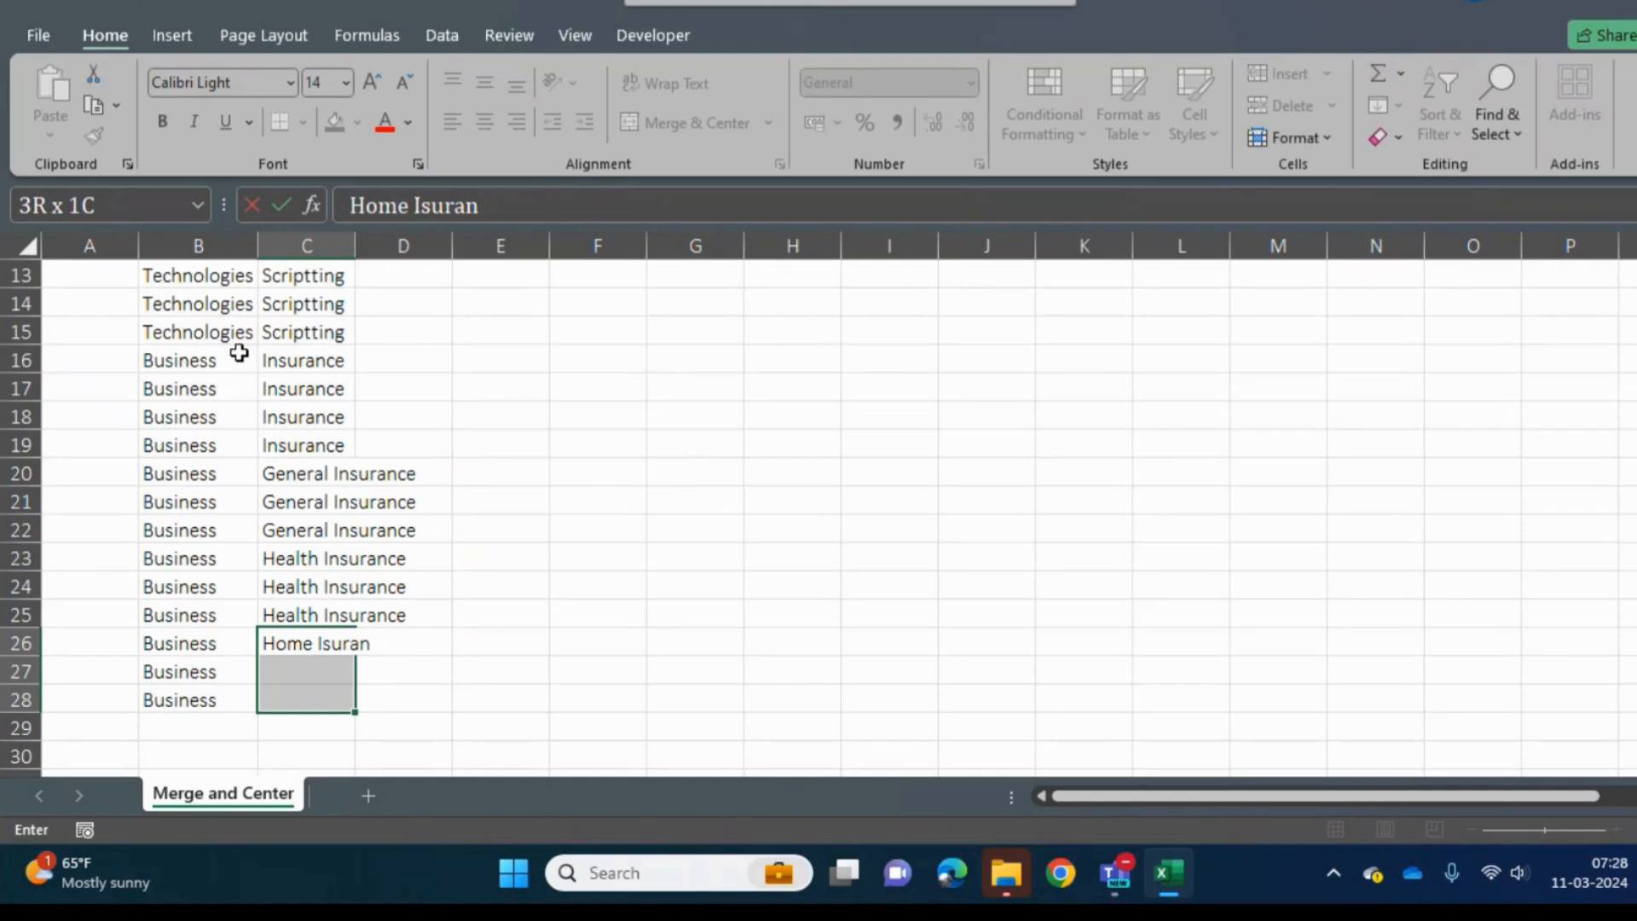
pyautogui.press('BackSpace')
pyautogui.press('BackSpace')
pyautogui.press('BackSpace')
pyautogui.press('BackSpace')
pyautogui.press('BackSpace')
pyautogui.write('nsurance')
pyautogui.hotkey('ctrl', 'Return')
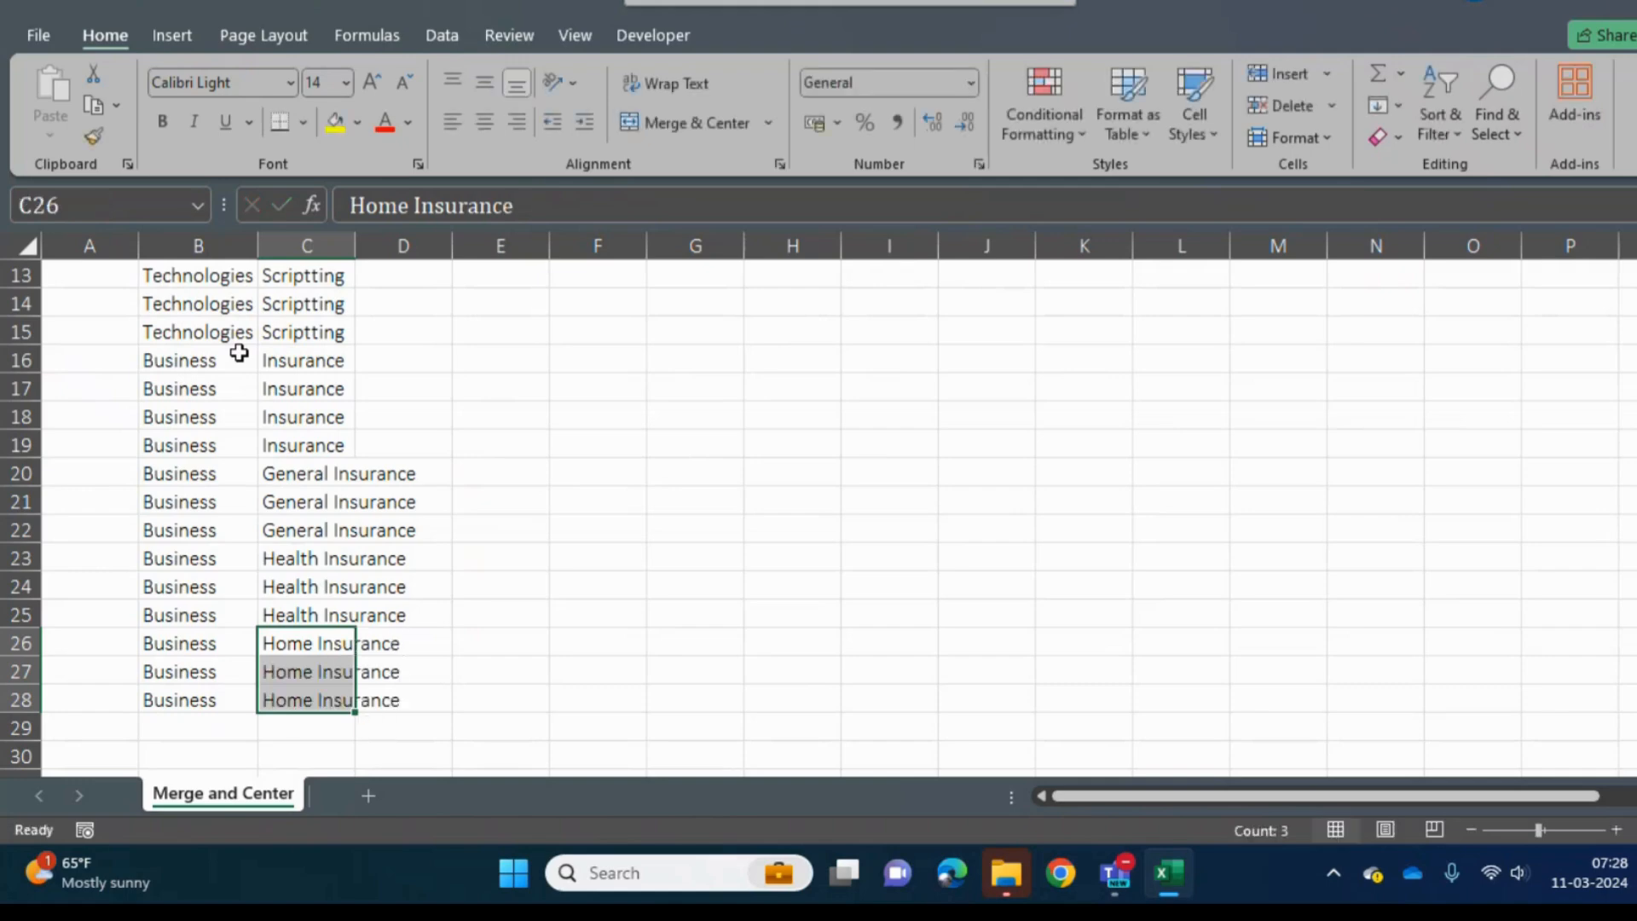
# - Add the column header Actual in cell D2, next to Sub Type
pyautogui.press('Right')
pyautogui.hotkey('ctrl', 'Up')
pyautogui.press('Down')
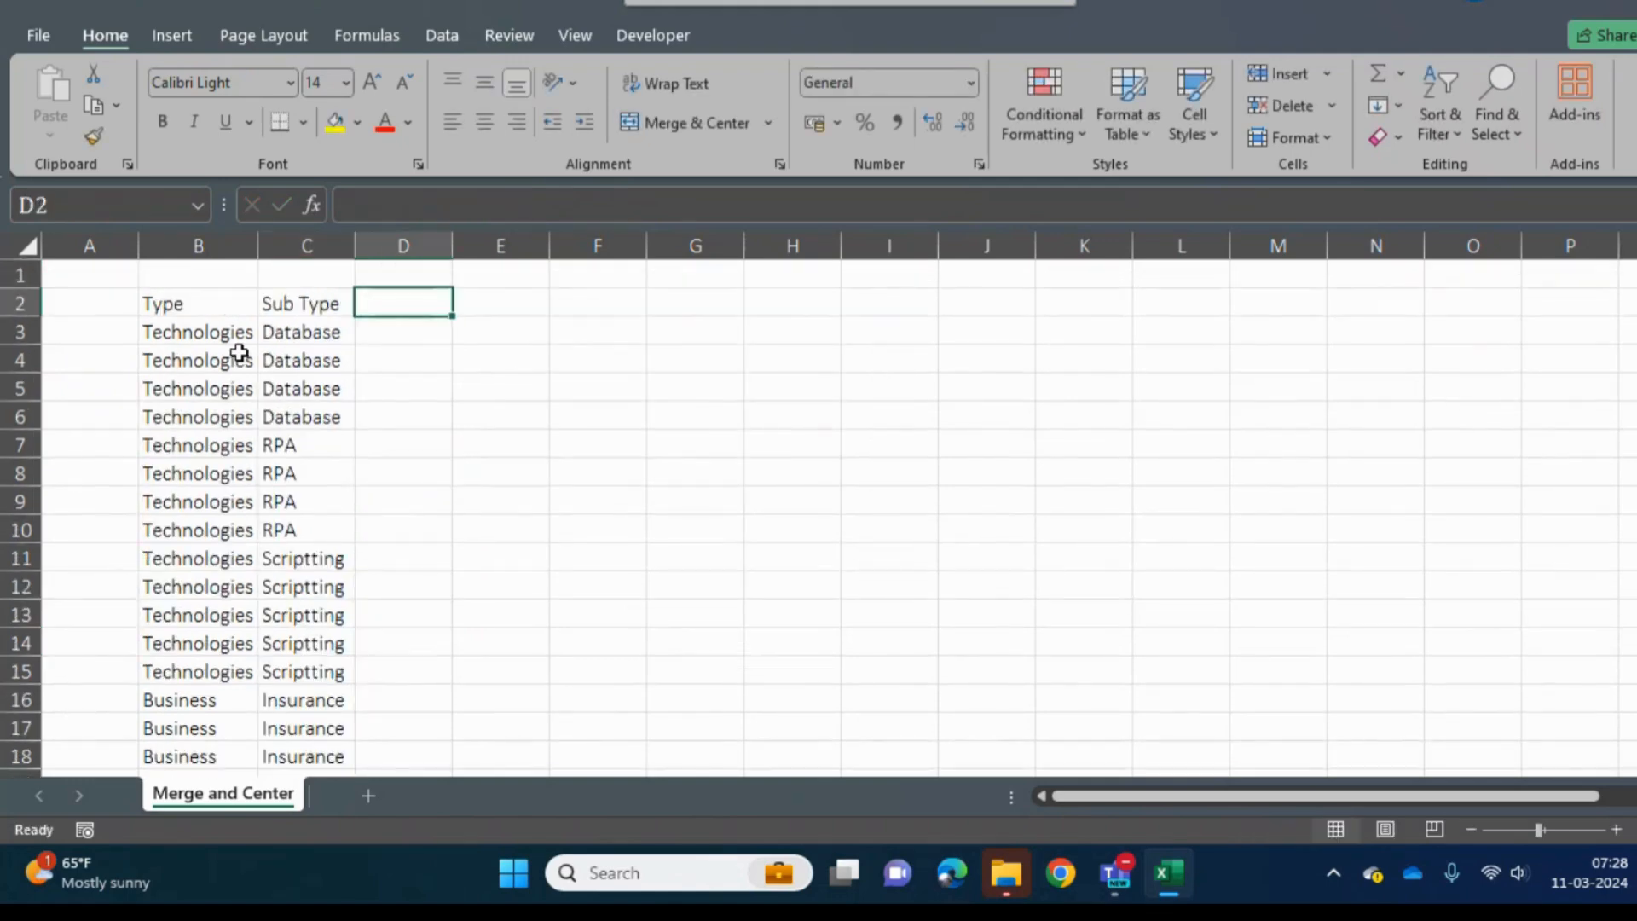
pyautogui.write('MAi')
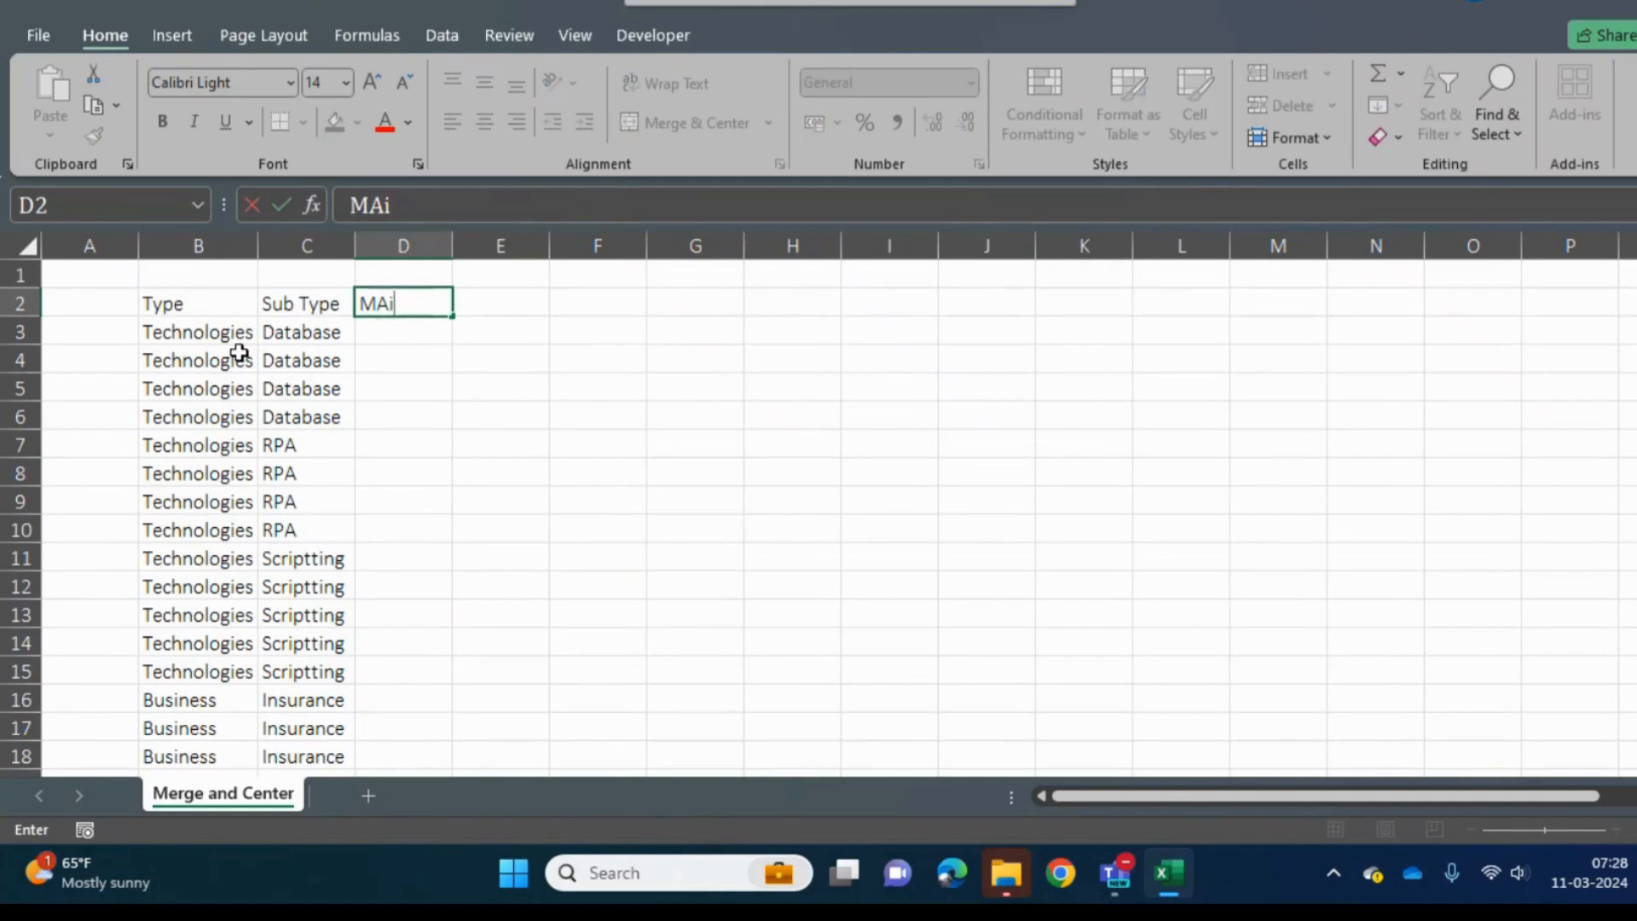
pyautogui.press('BackSpace')
pyautogui.press('BackSpace')
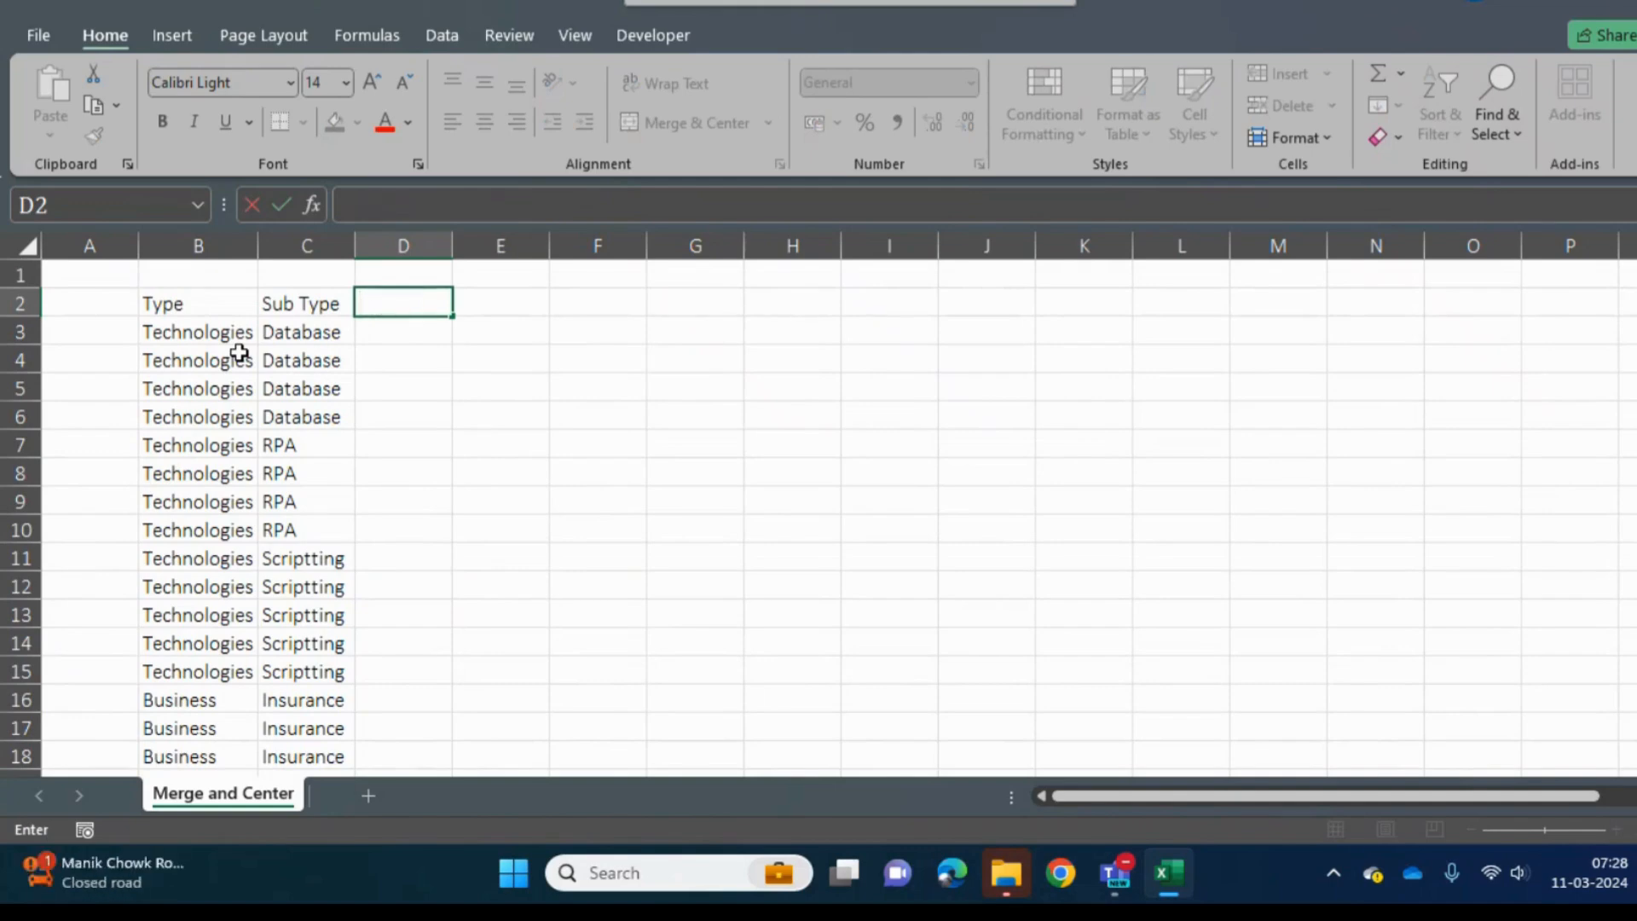
pyautogui.write('S')
pyautogui.press('BackSpace')
pyautogui.write('Actual tyo')
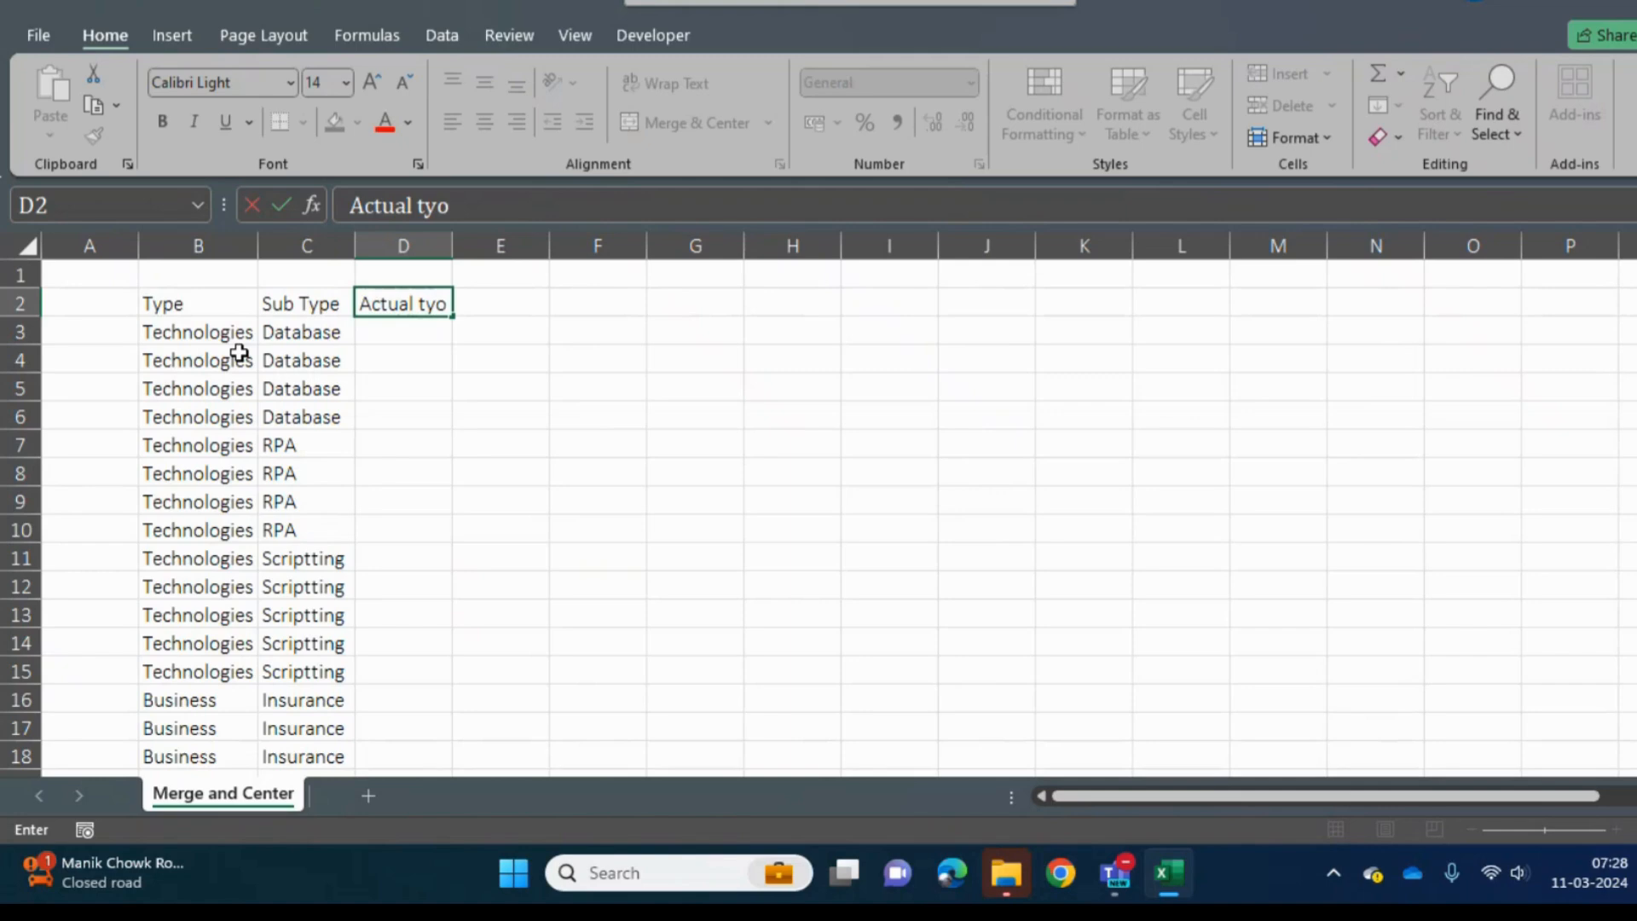
pyautogui.press('BackSpace')
pyautogui.write('pe')
pyautogui.press('BackSpace')
pyautogui.press('BackSpace')
pyautogui.press('BackSpace')
pyautogui.press('BackSpace')
pyautogui.press('BackSpace')
pyautogui.press('Return')
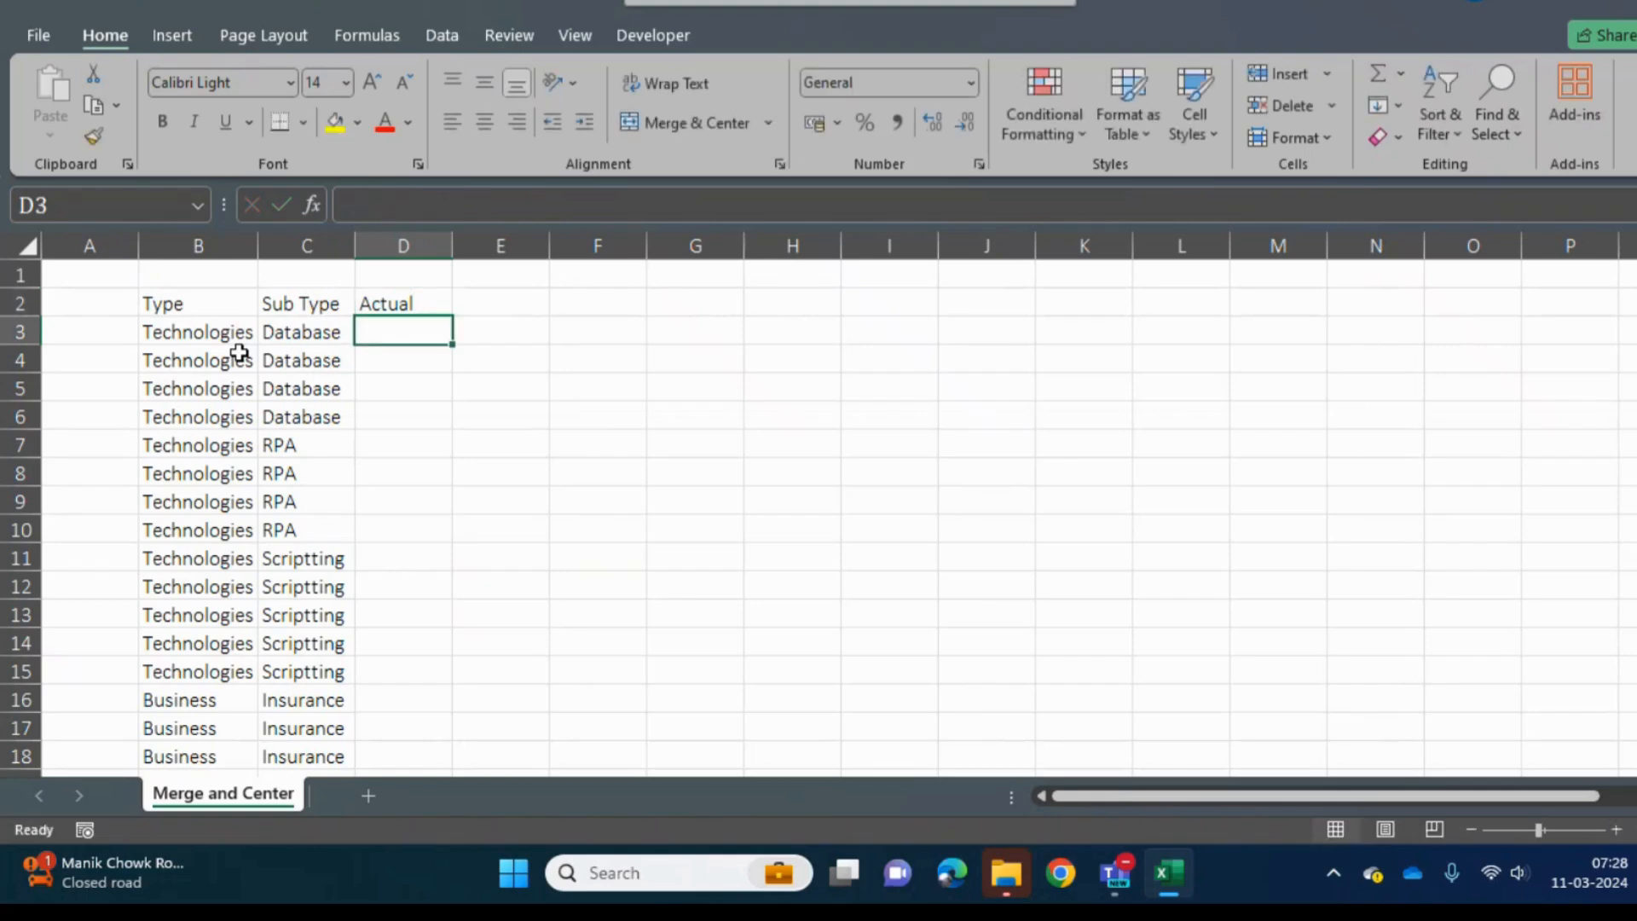
# - Enter SQL, DB2, RDB and Oracle in cells D3 to D6 beside the Database rows
pyautogui.write('SQL')
pyautogui.press('Return')
pyautogui.write('DB')
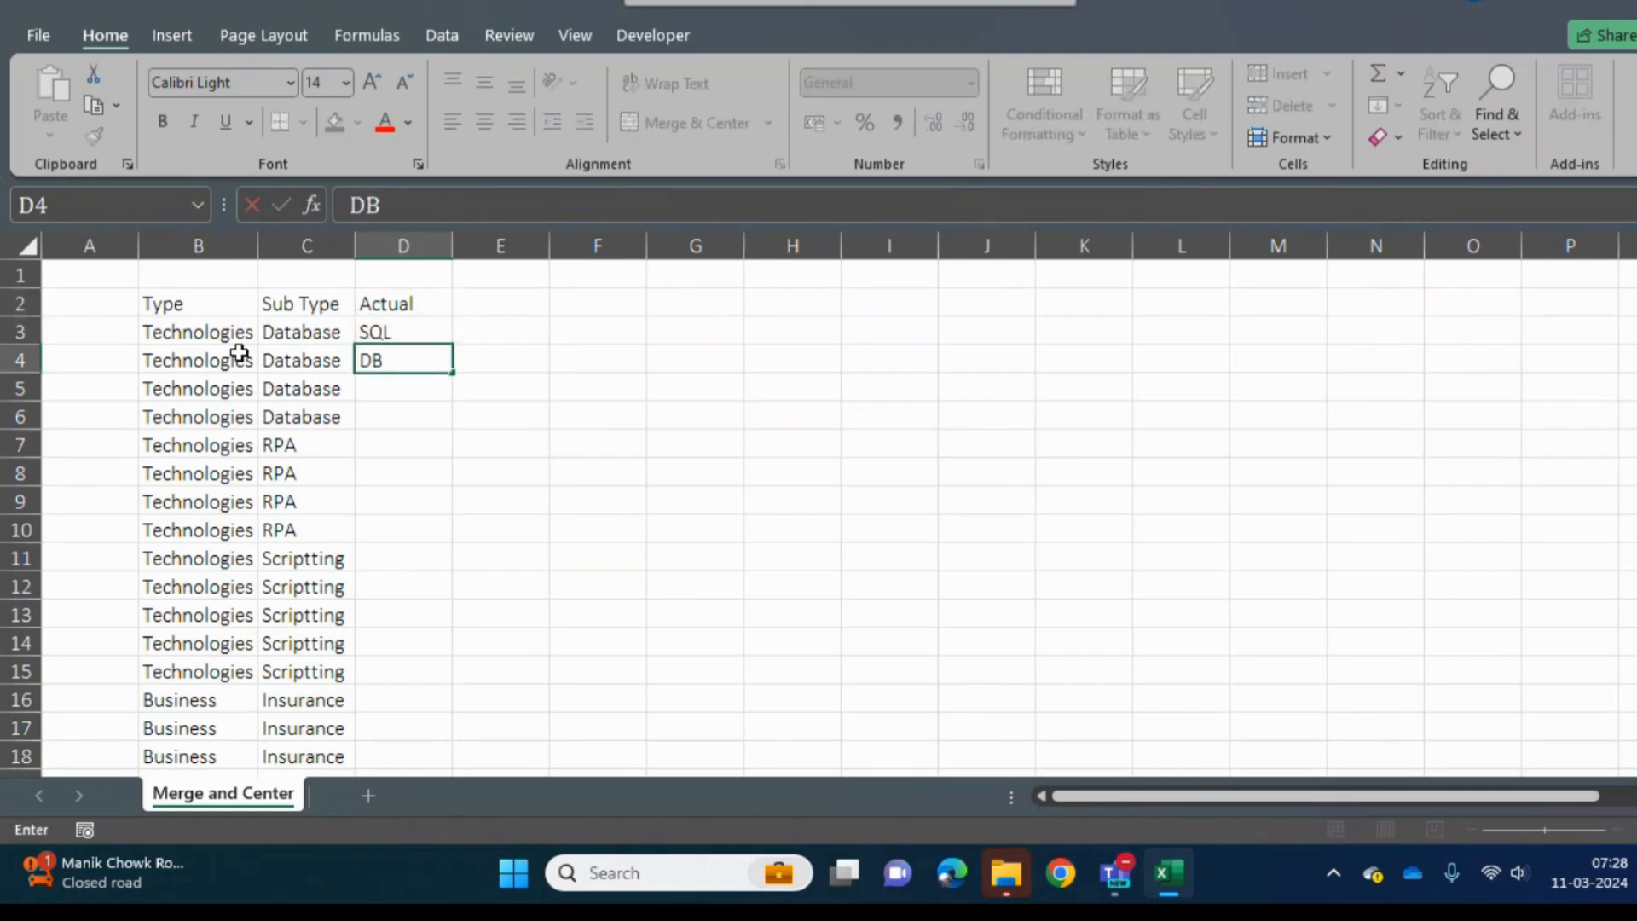
pyautogui.write('2')
pyautogui.press('Return')
pyautogui.write('RD')
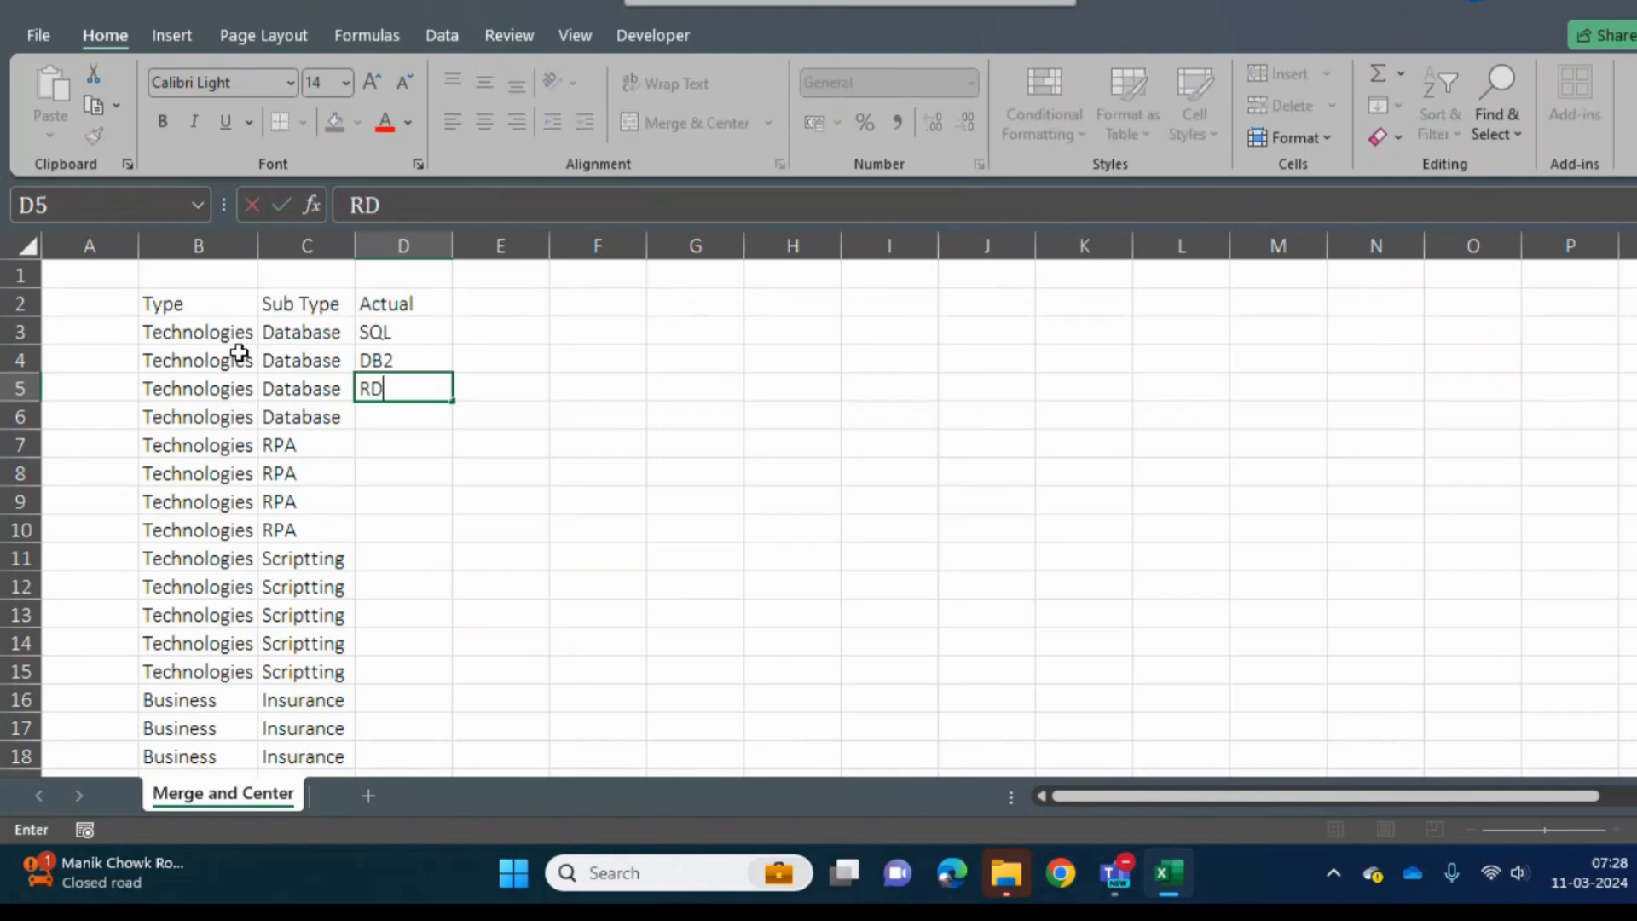
pyautogui.write('B')
pyautogui.press('Return')
pyautogui.write('ORacle')
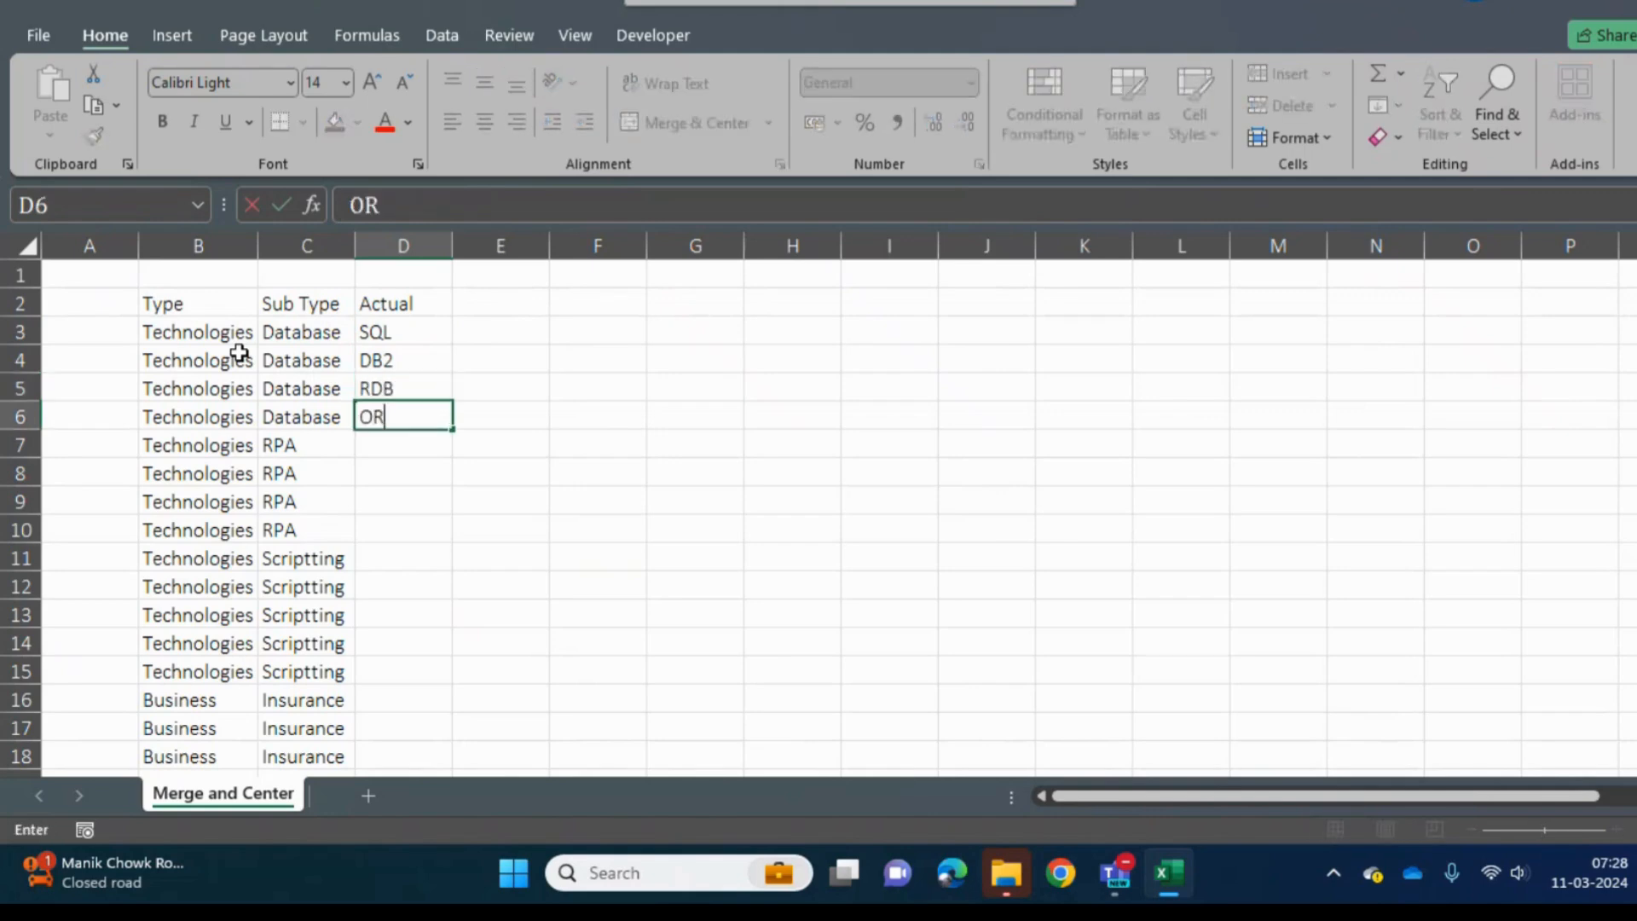
pyautogui.press('Return')
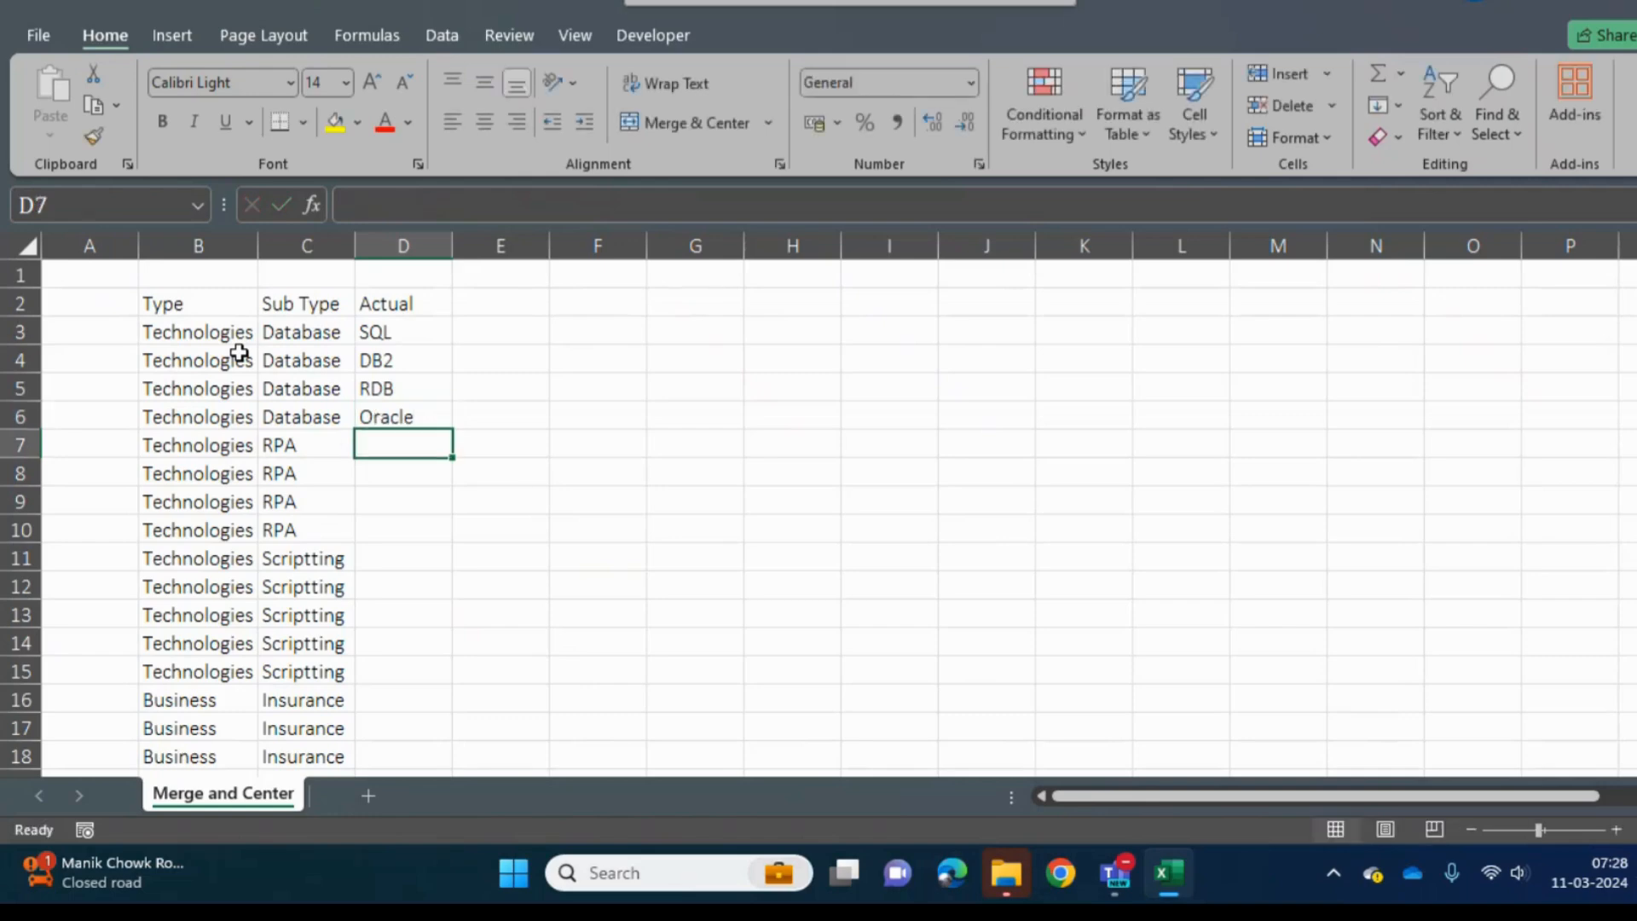
# - Enter Xcptor, Alteryx, Blueprisma and UI-Path in cells D7 to D10 beside the RPA rows
pyautogui.write('Xcptor')
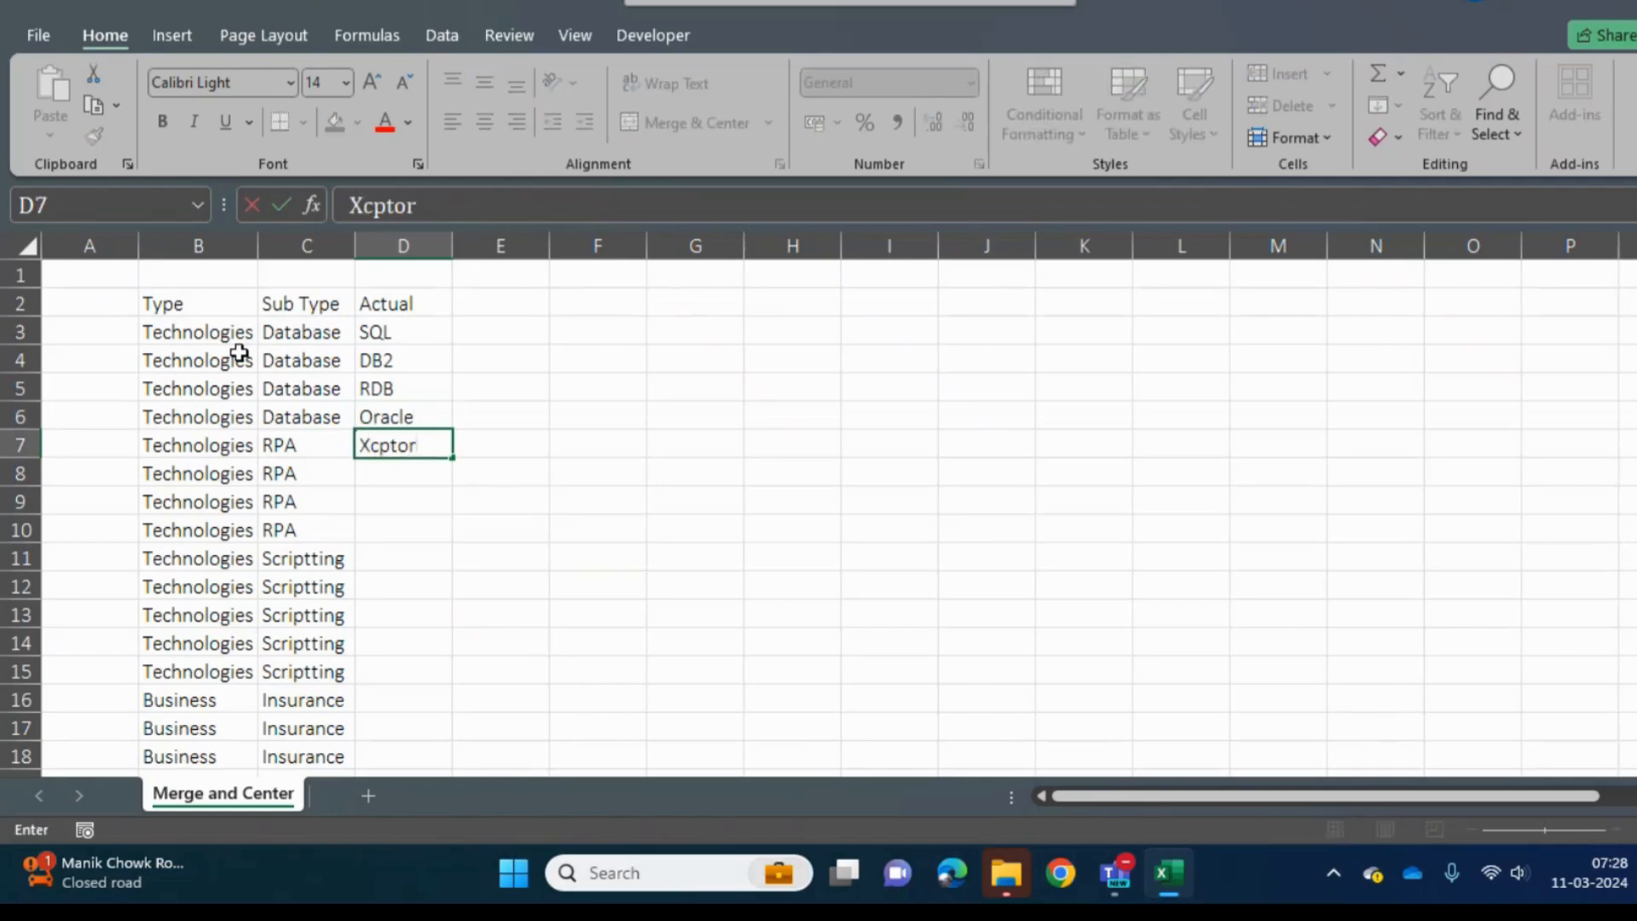
pyautogui.press('Return')
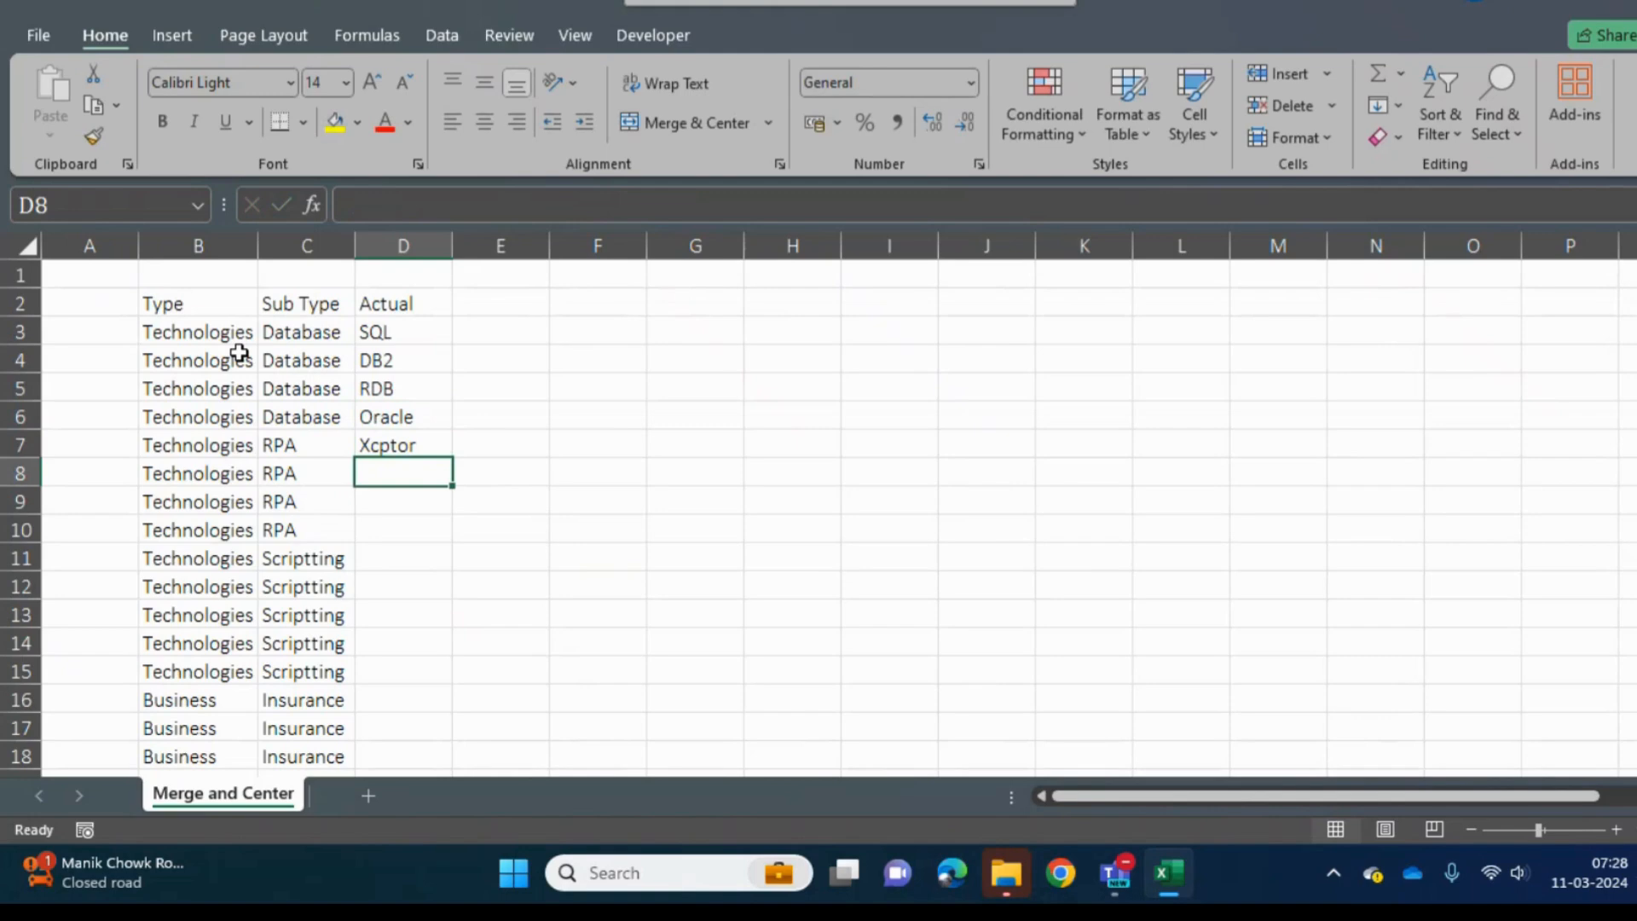
pyautogui.write('Alteryz')
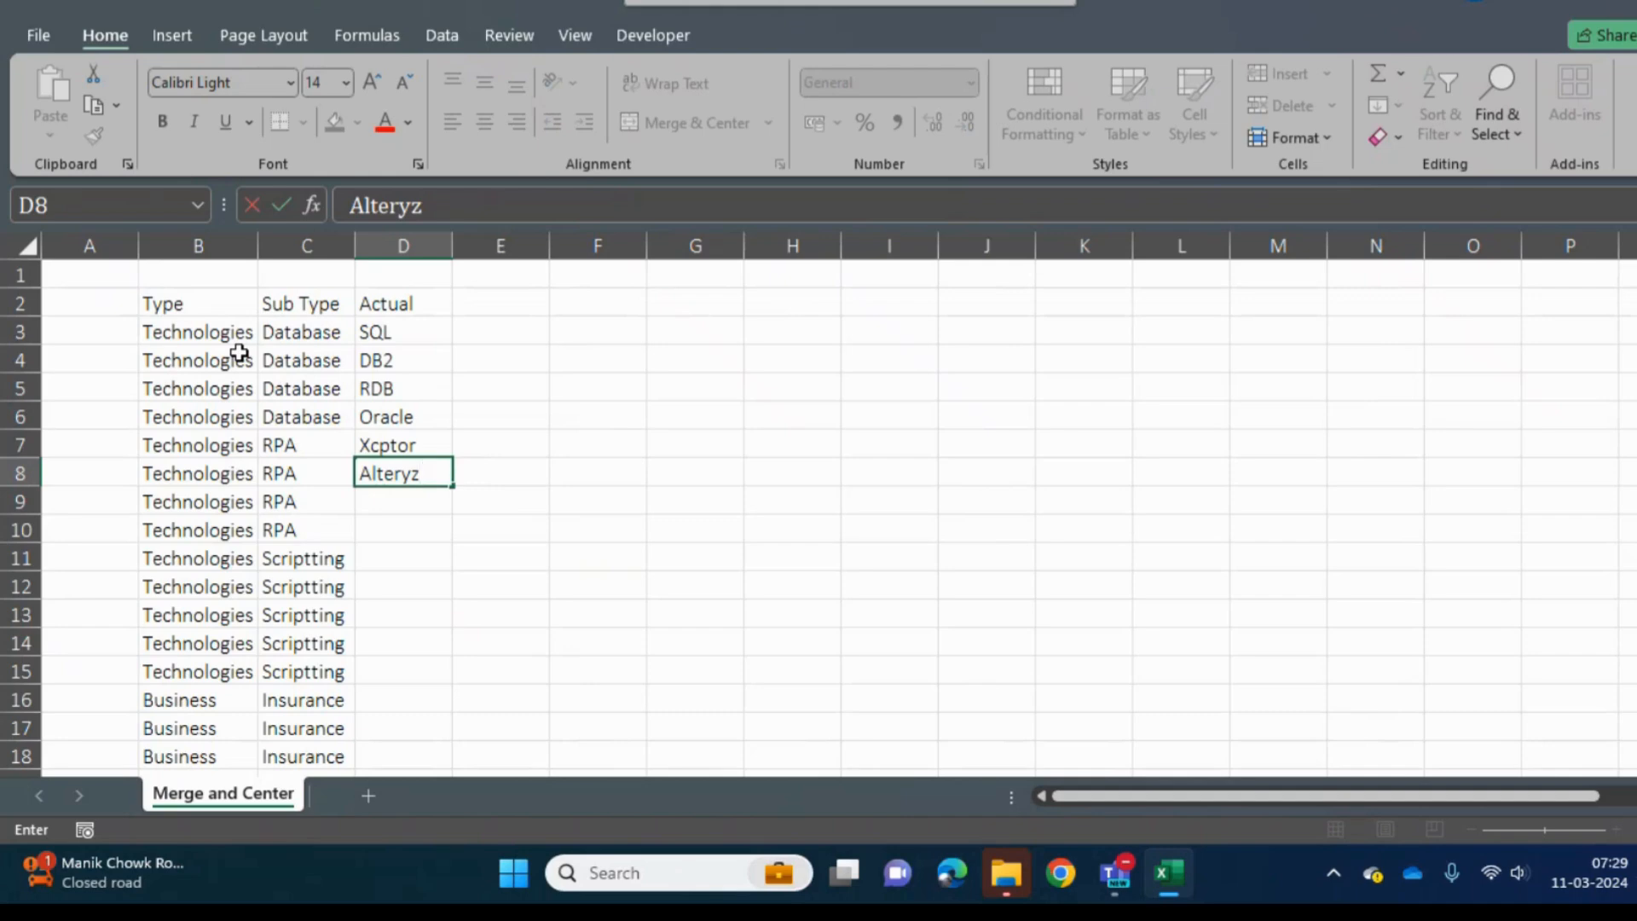
pyautogui.press('BackSpace')
pyautogui.write('x')
pyautogui.press('Return')
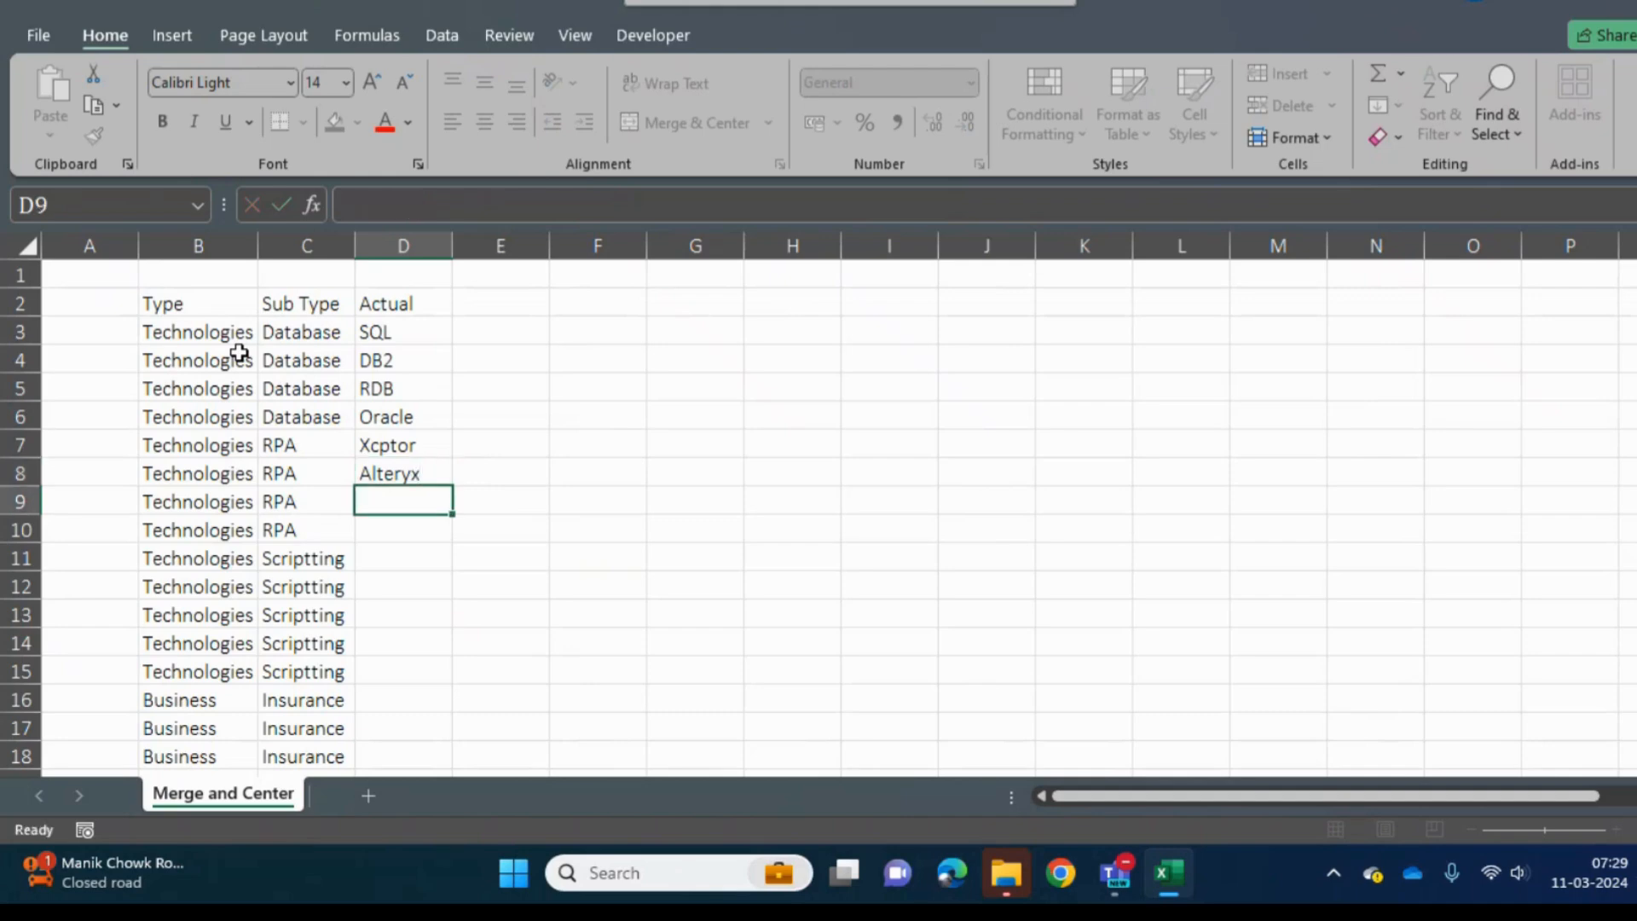
pyautogui.write('Blueprisma')
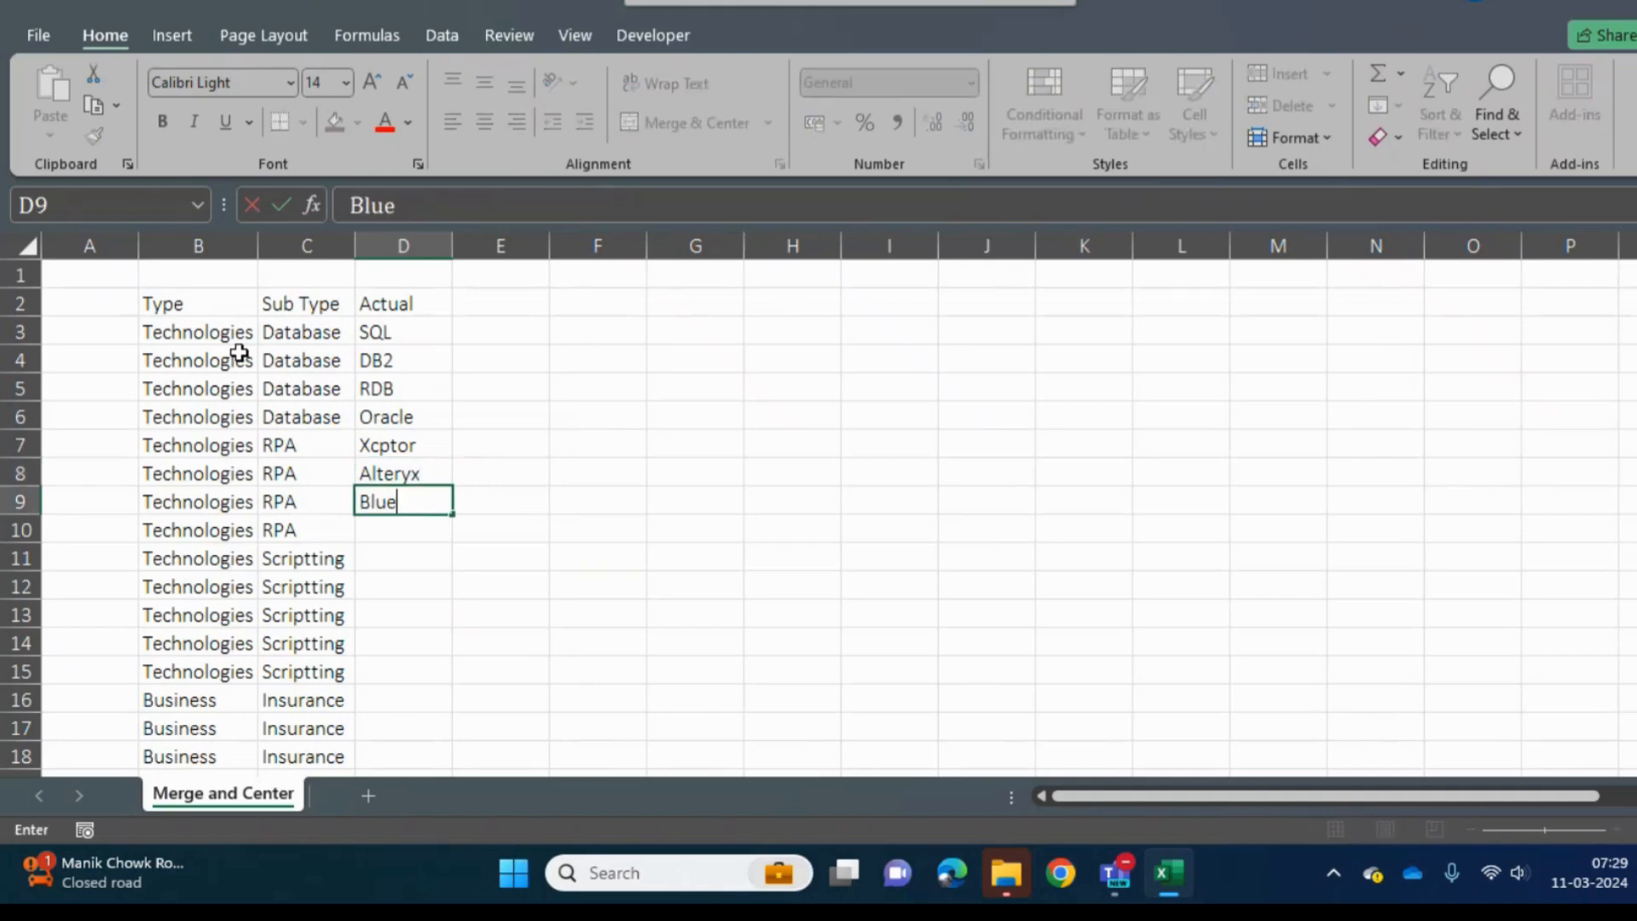
pyautogui.press('Return')
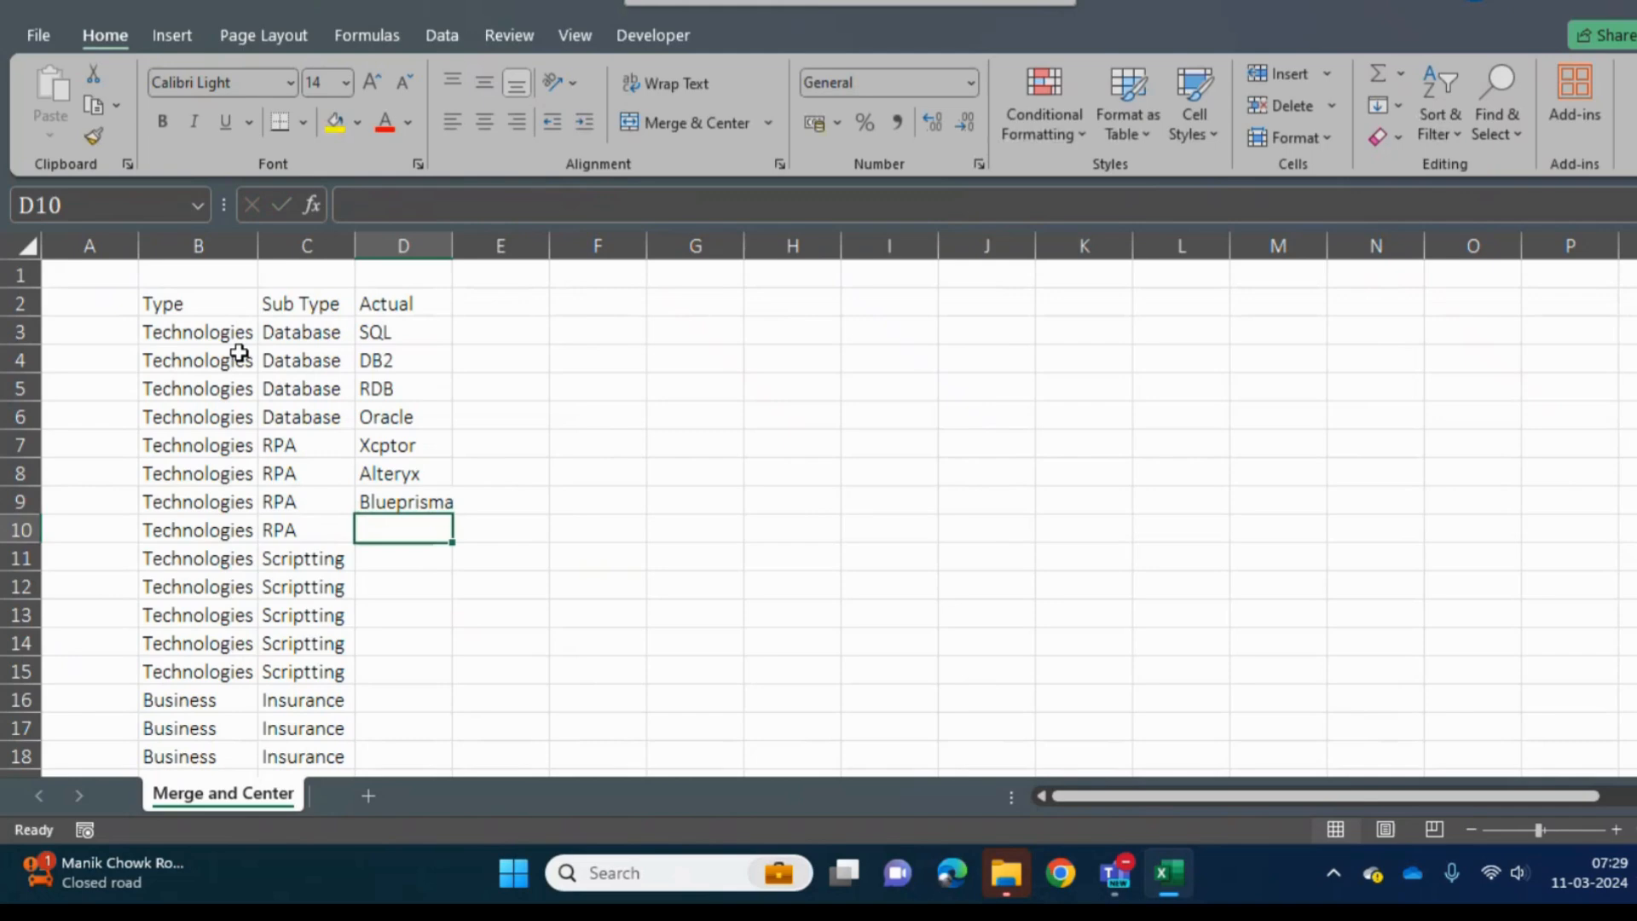
pyautogui.write('UI-')
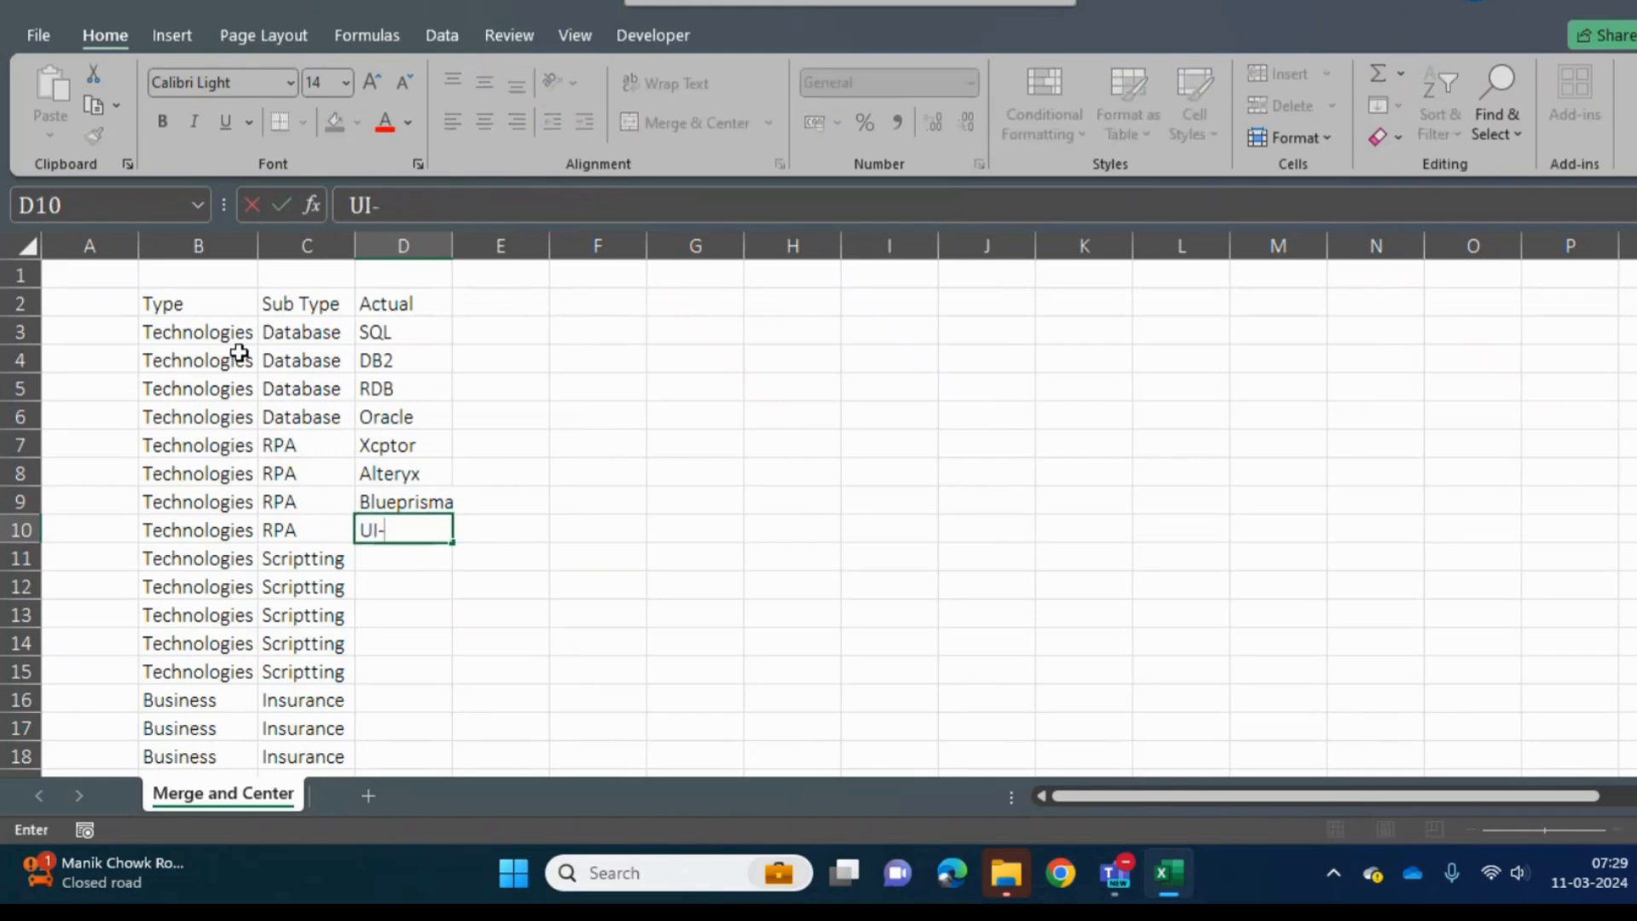
pyautogui.write('Path')
pyautogui.press('Return')
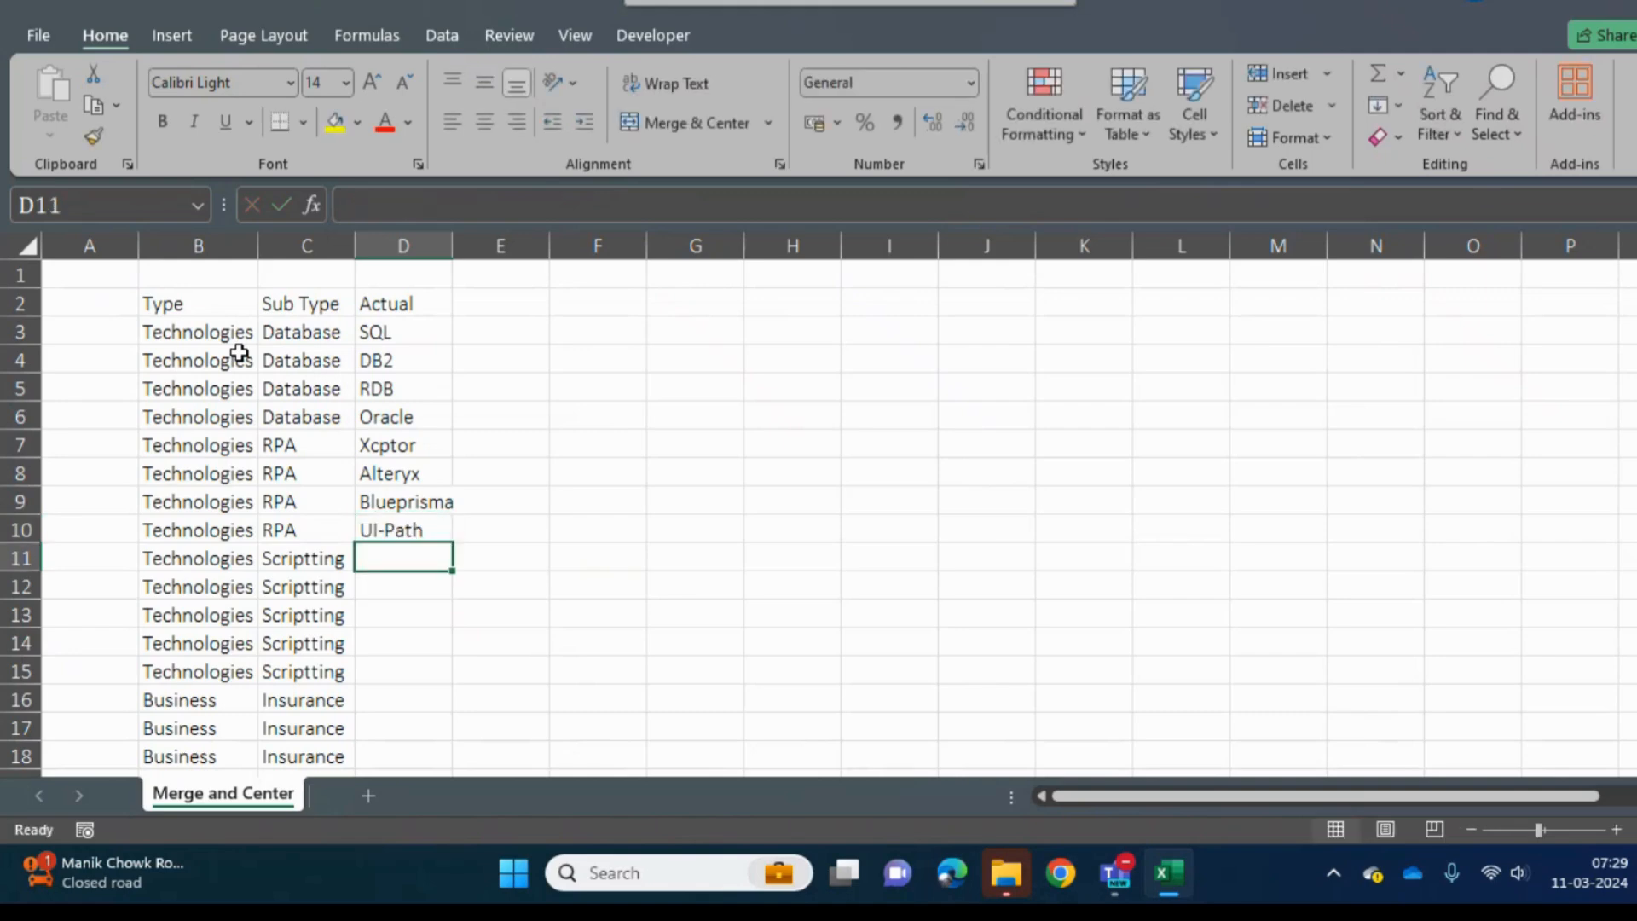
# - Enter VBA in cell D11 and R in cell D12 beside the first two Scriptting rows
pyautogui.write('VBA')
pyautogui.press('Return')
pyautogui.write('RDB')
pyautogui.press('Return')
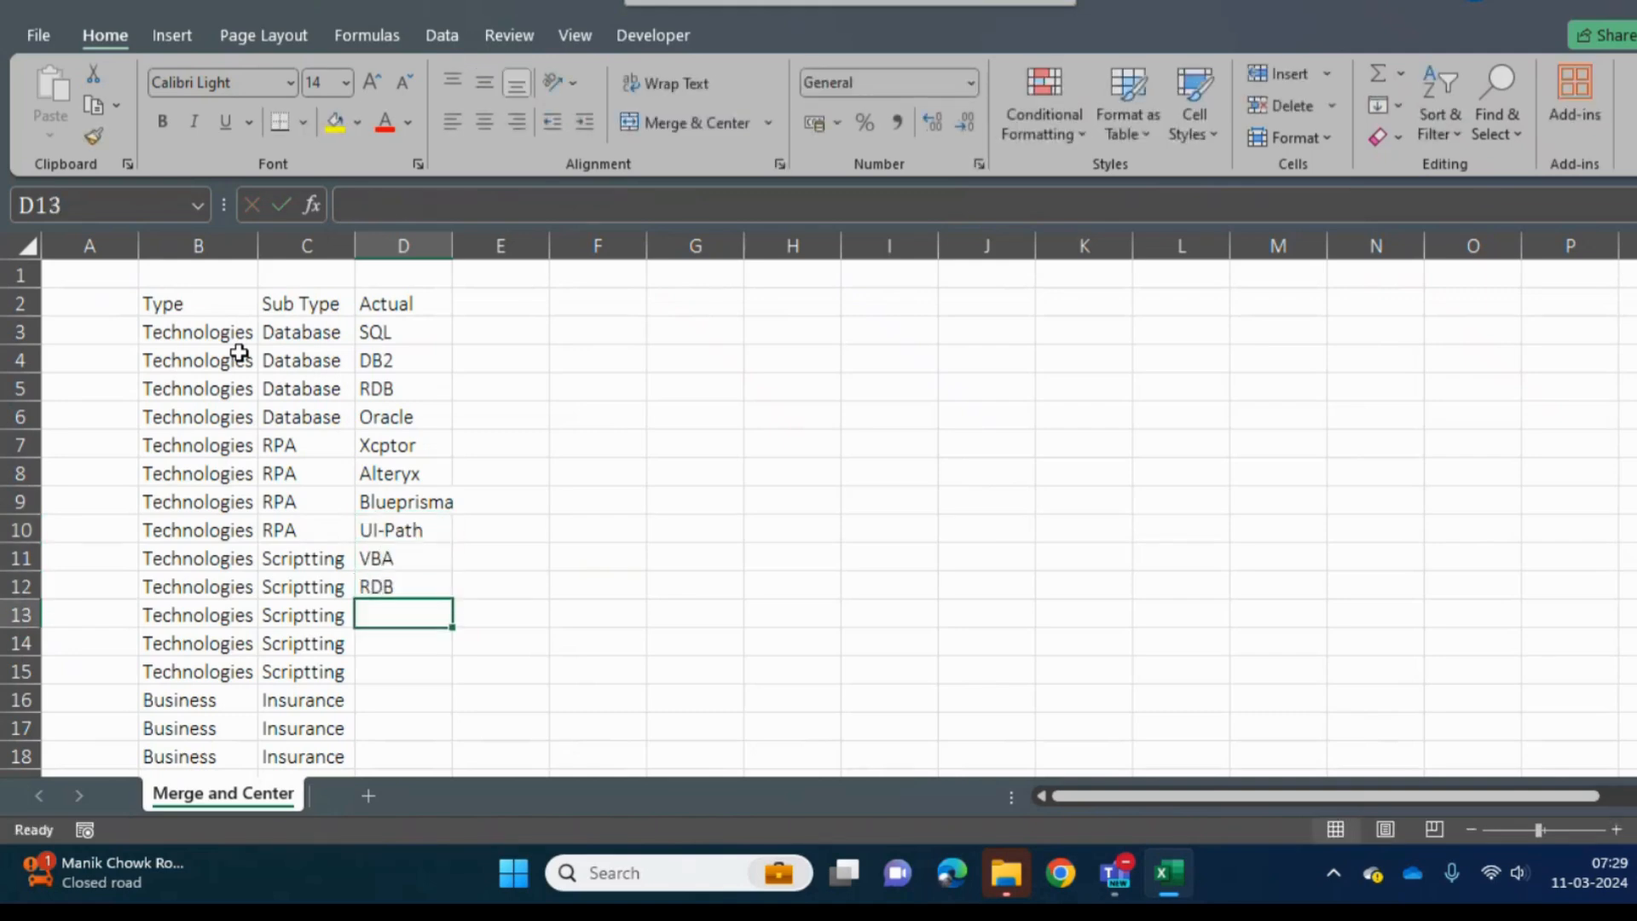
pyautogui.press('Up')
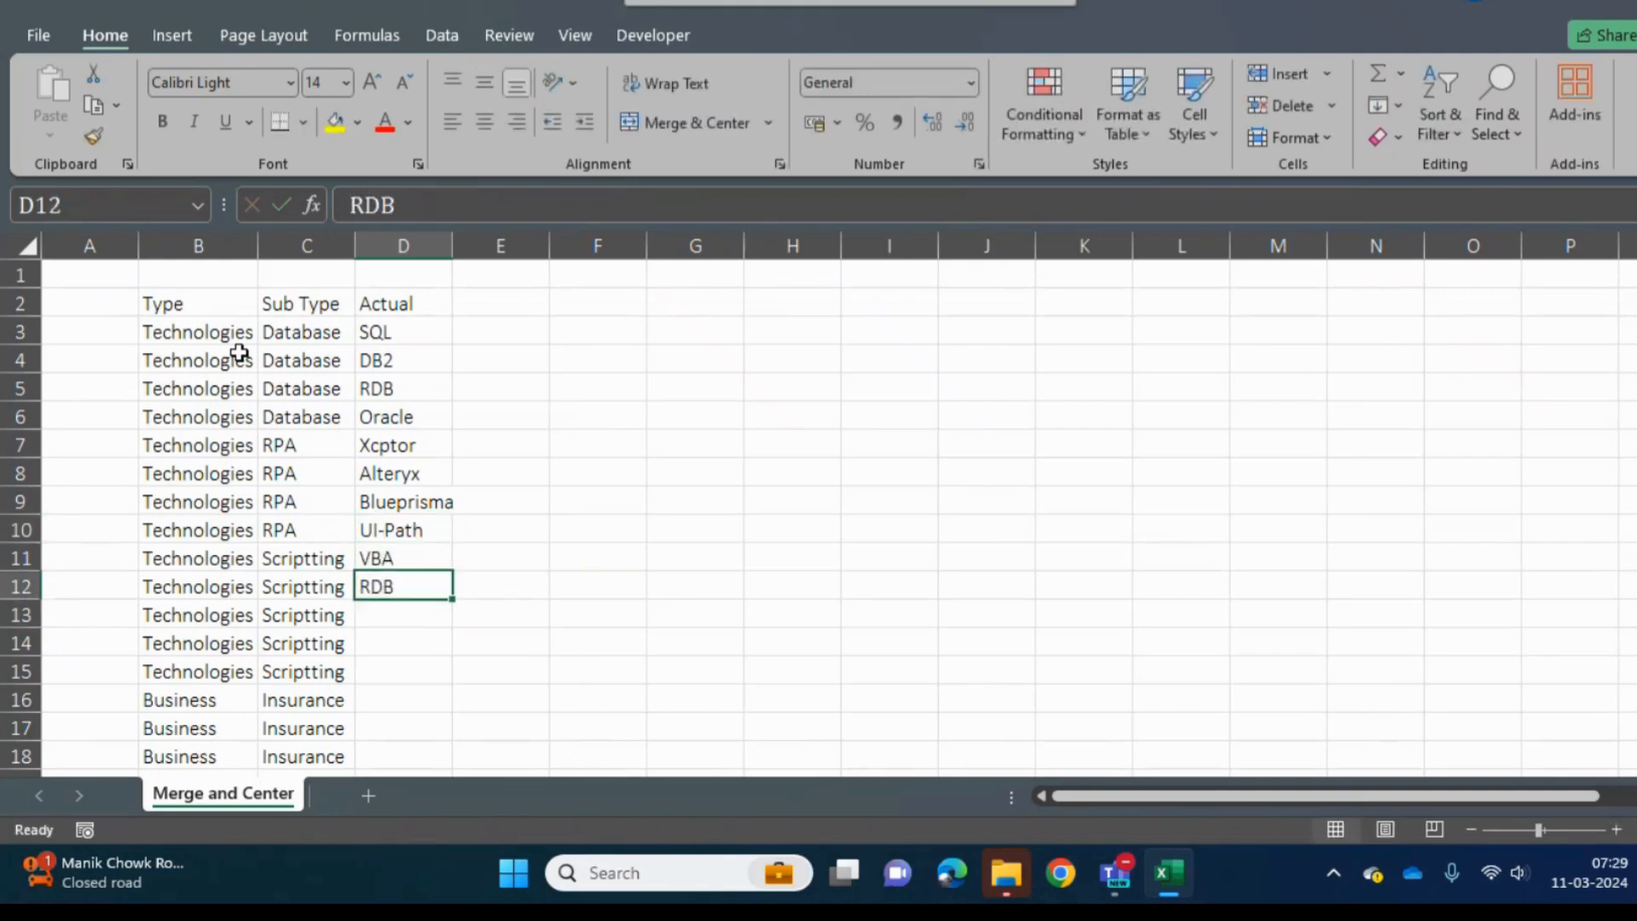
pyautogui.write('R')
pyautogui.press('Delete')
pyautogui.press('Return')
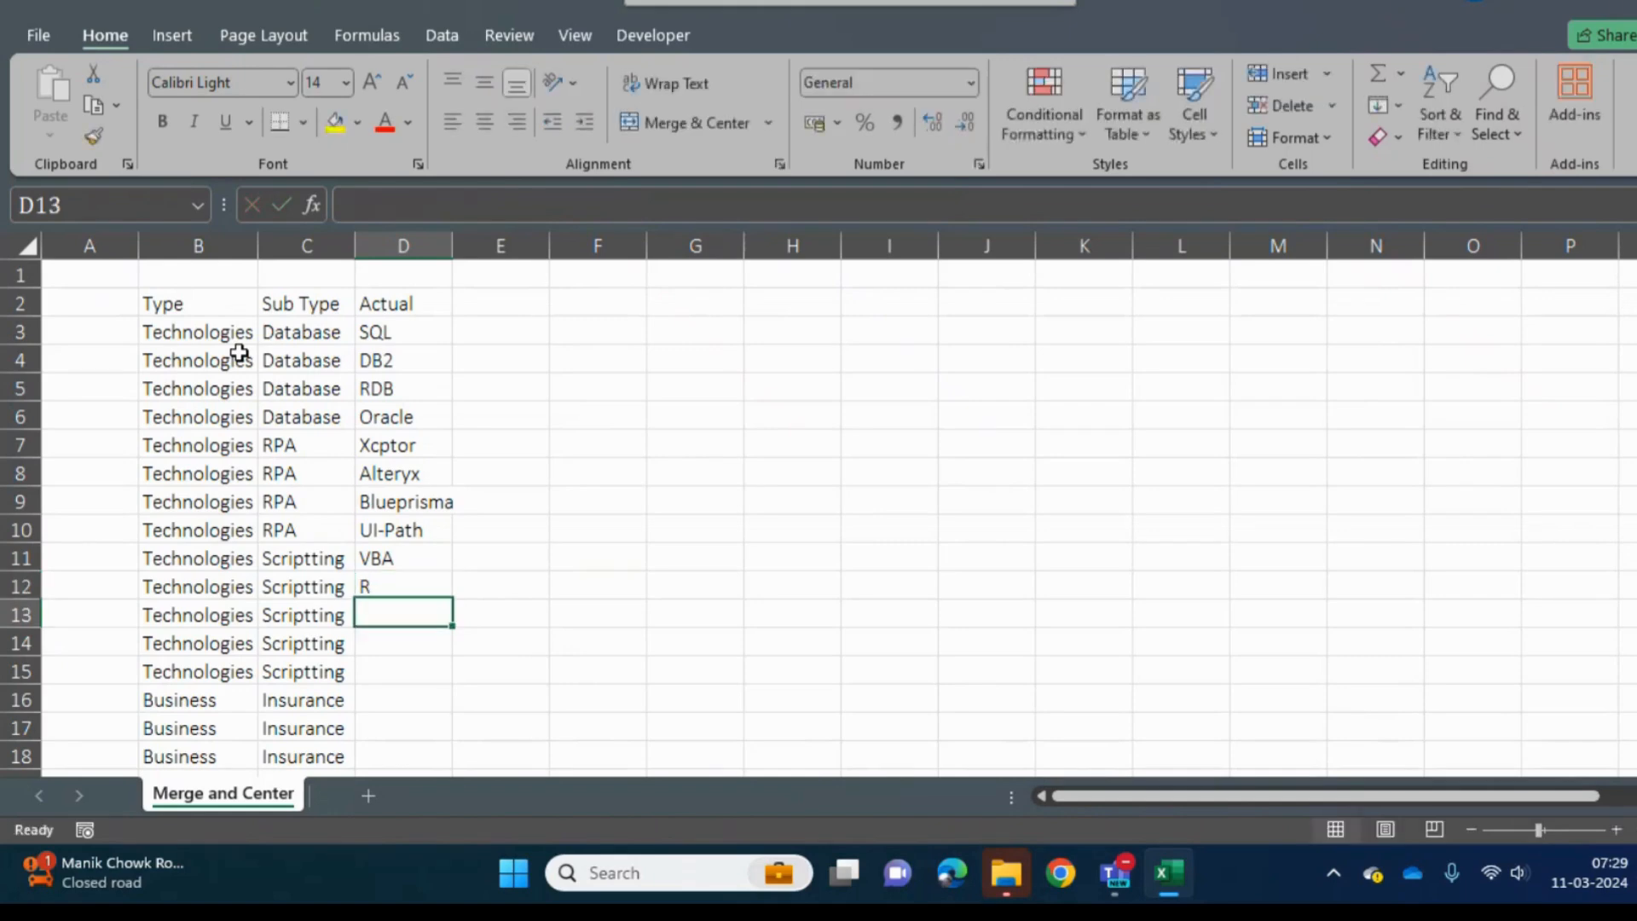
# - Enter Python, VBS and Java Script in cells D13 to D15 beside the remaining Scriptting rows
pyautogui.write('Python')
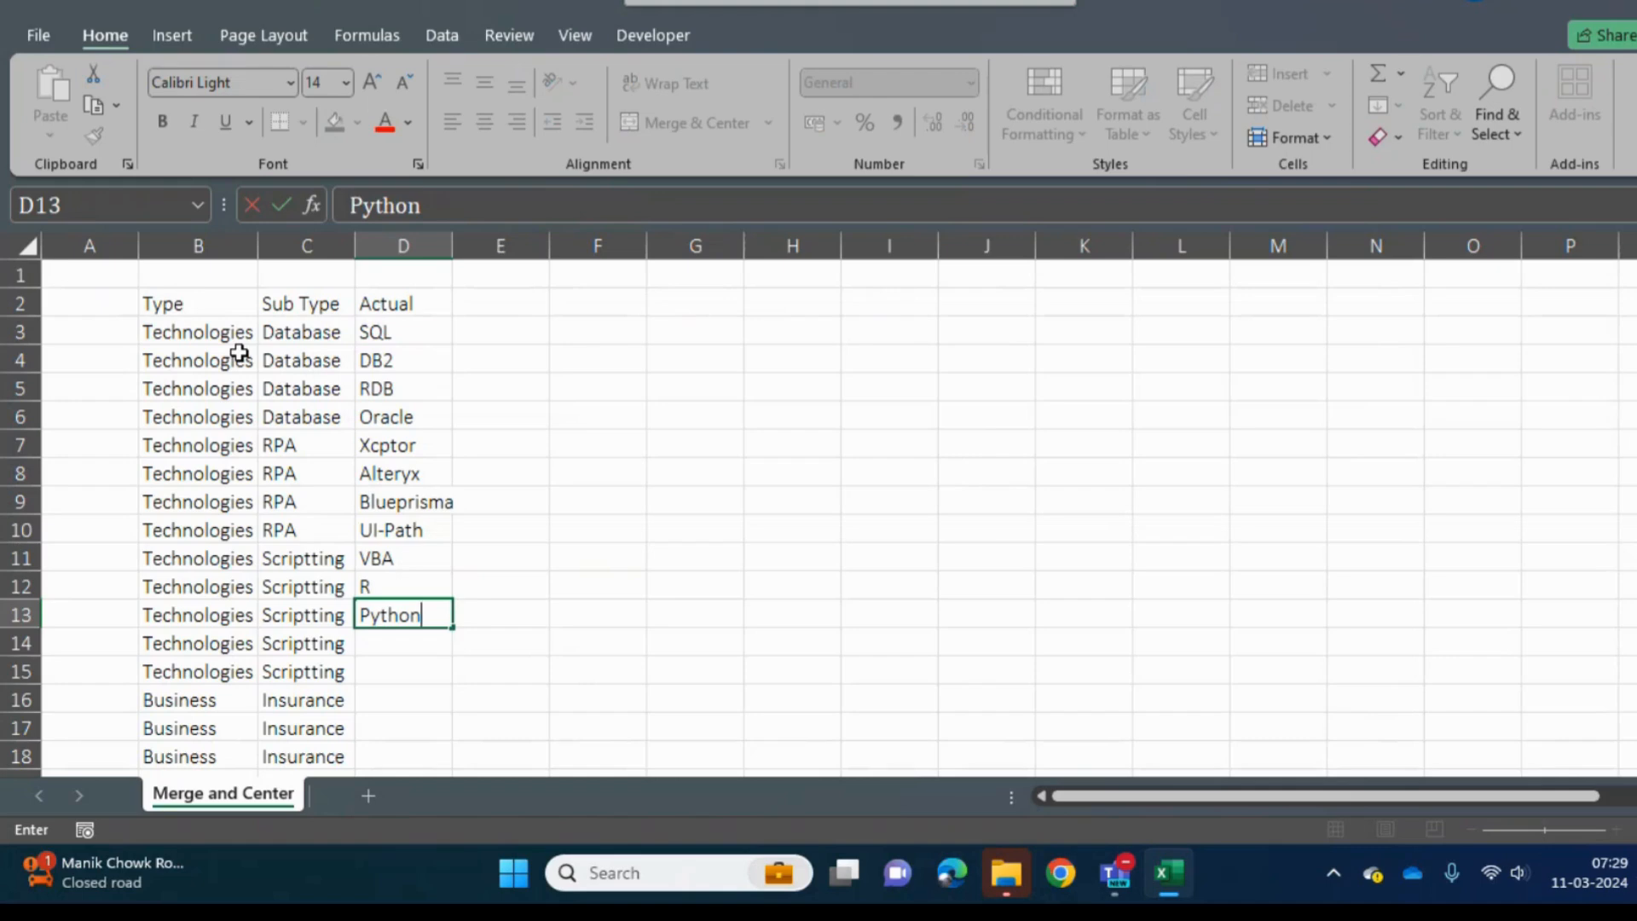
pyautogui.press('Return')
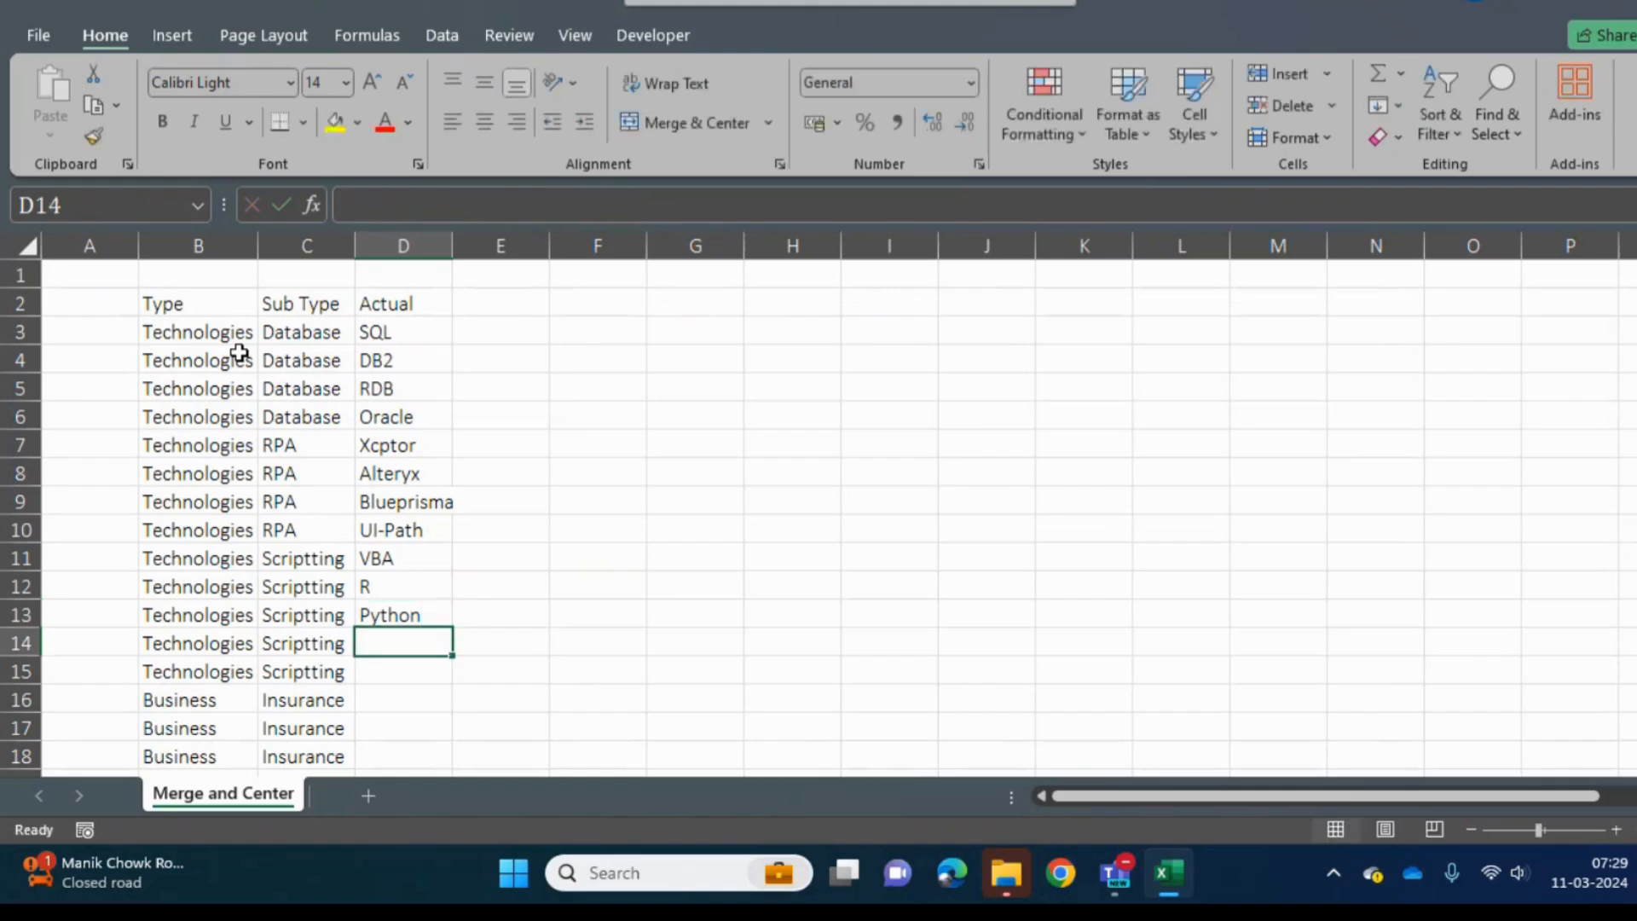
pyautogui.write('VBS')
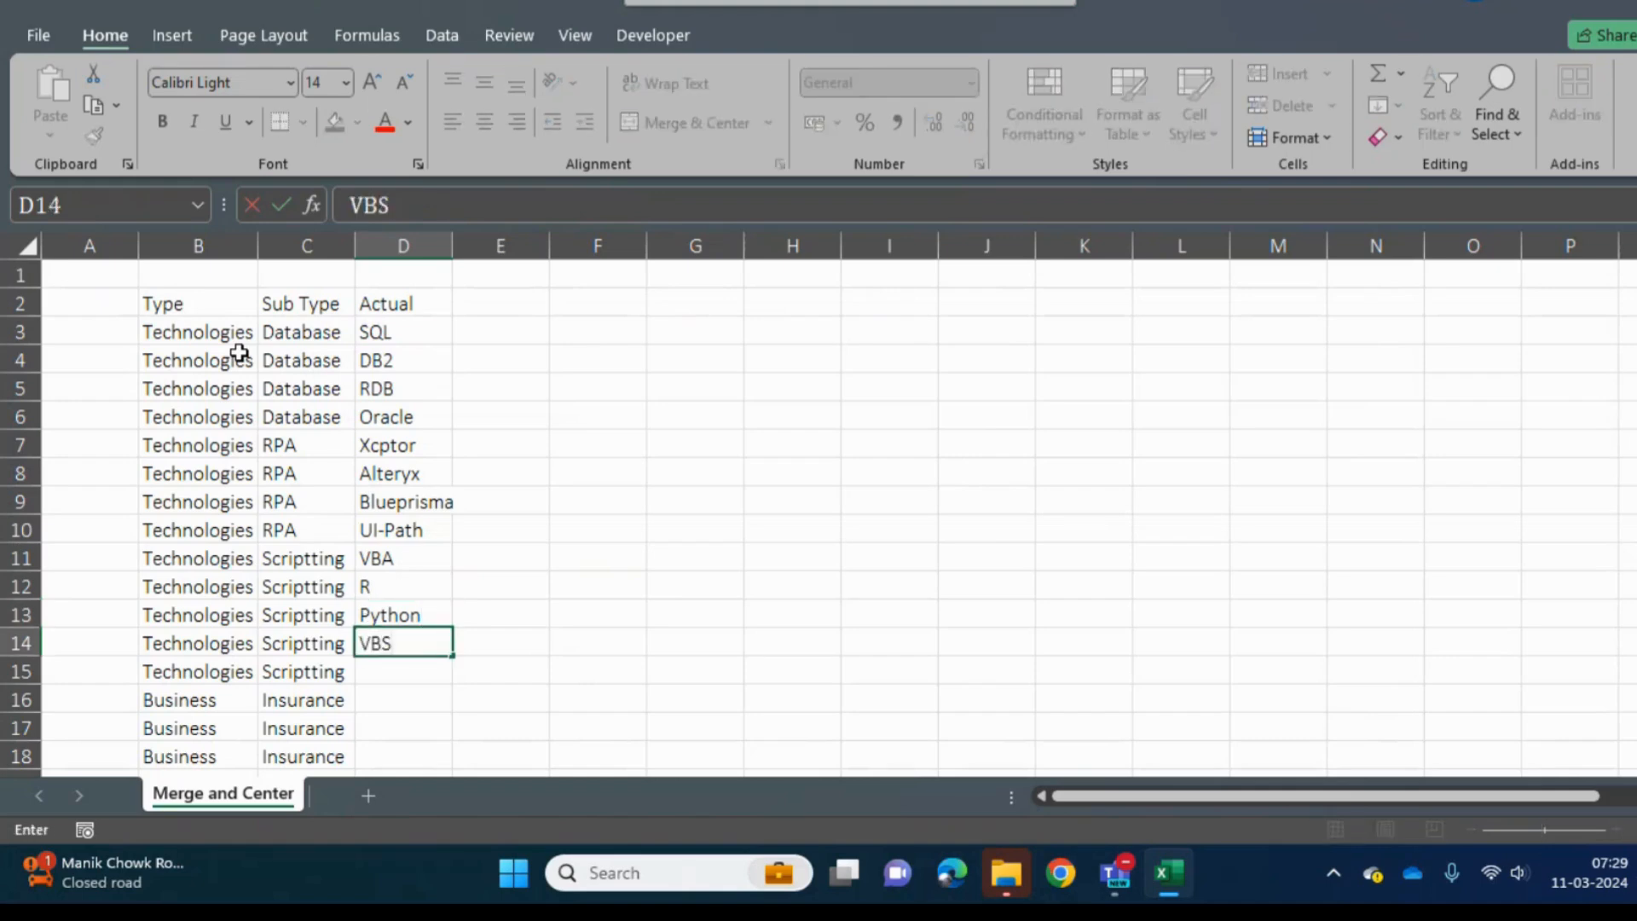
pyautogui.press('Return')
pyautogui.write('JA')
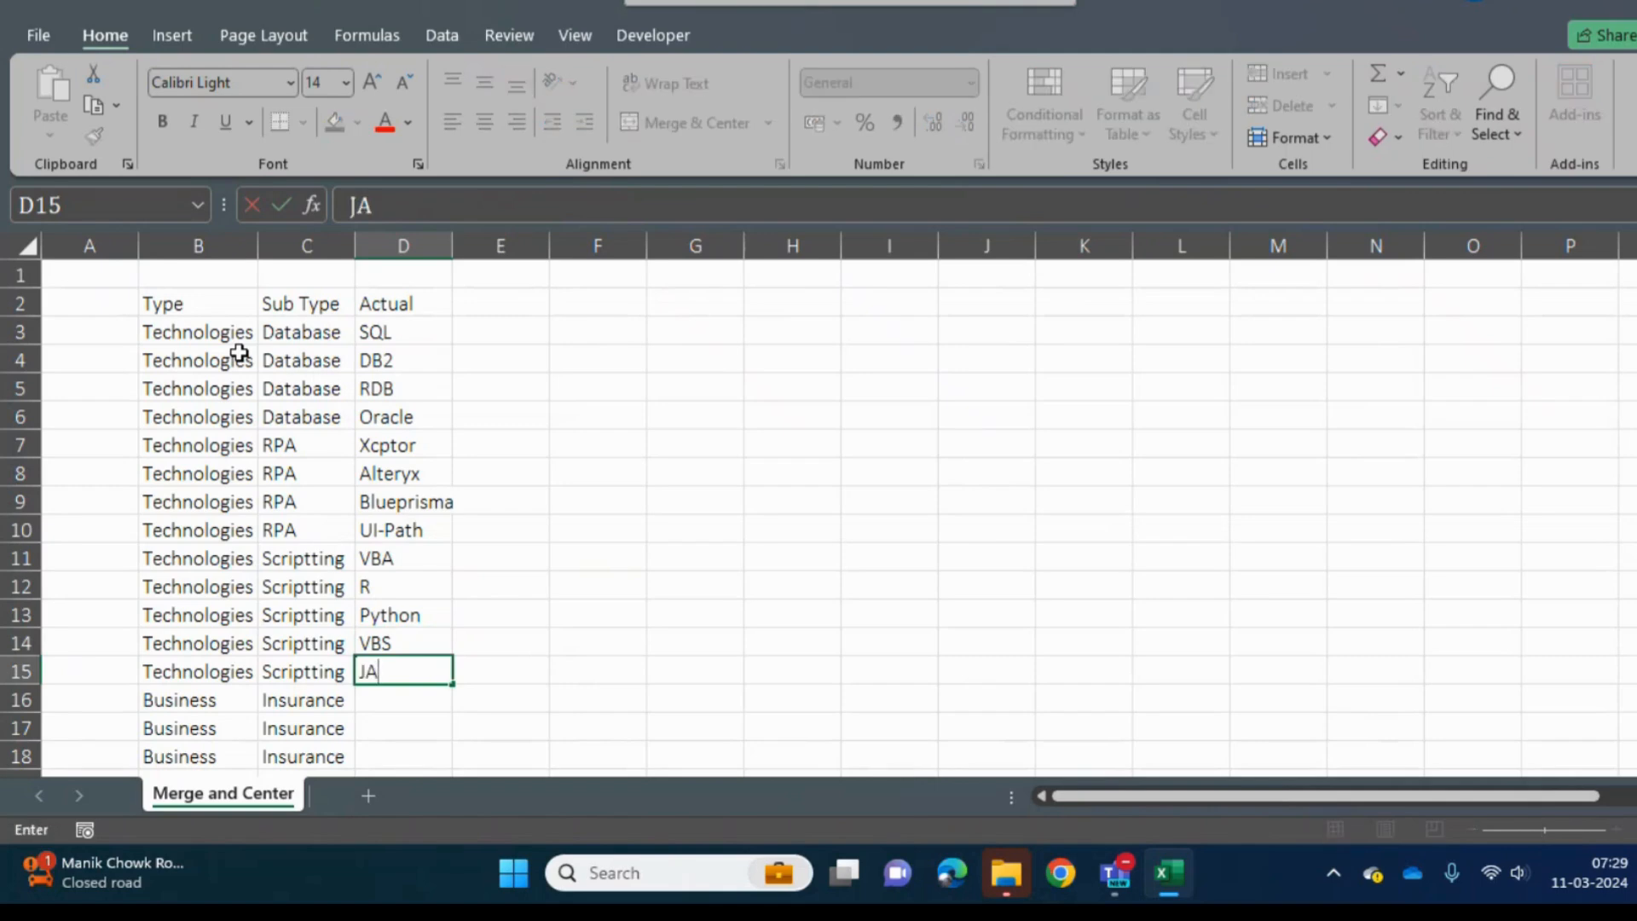
pyautogui.write('v')
pyautogui.press('BackSpace')
pyautogui.press('BackSpace')
pyautogui.write('ava SCript')
pyautogui.press('Return')
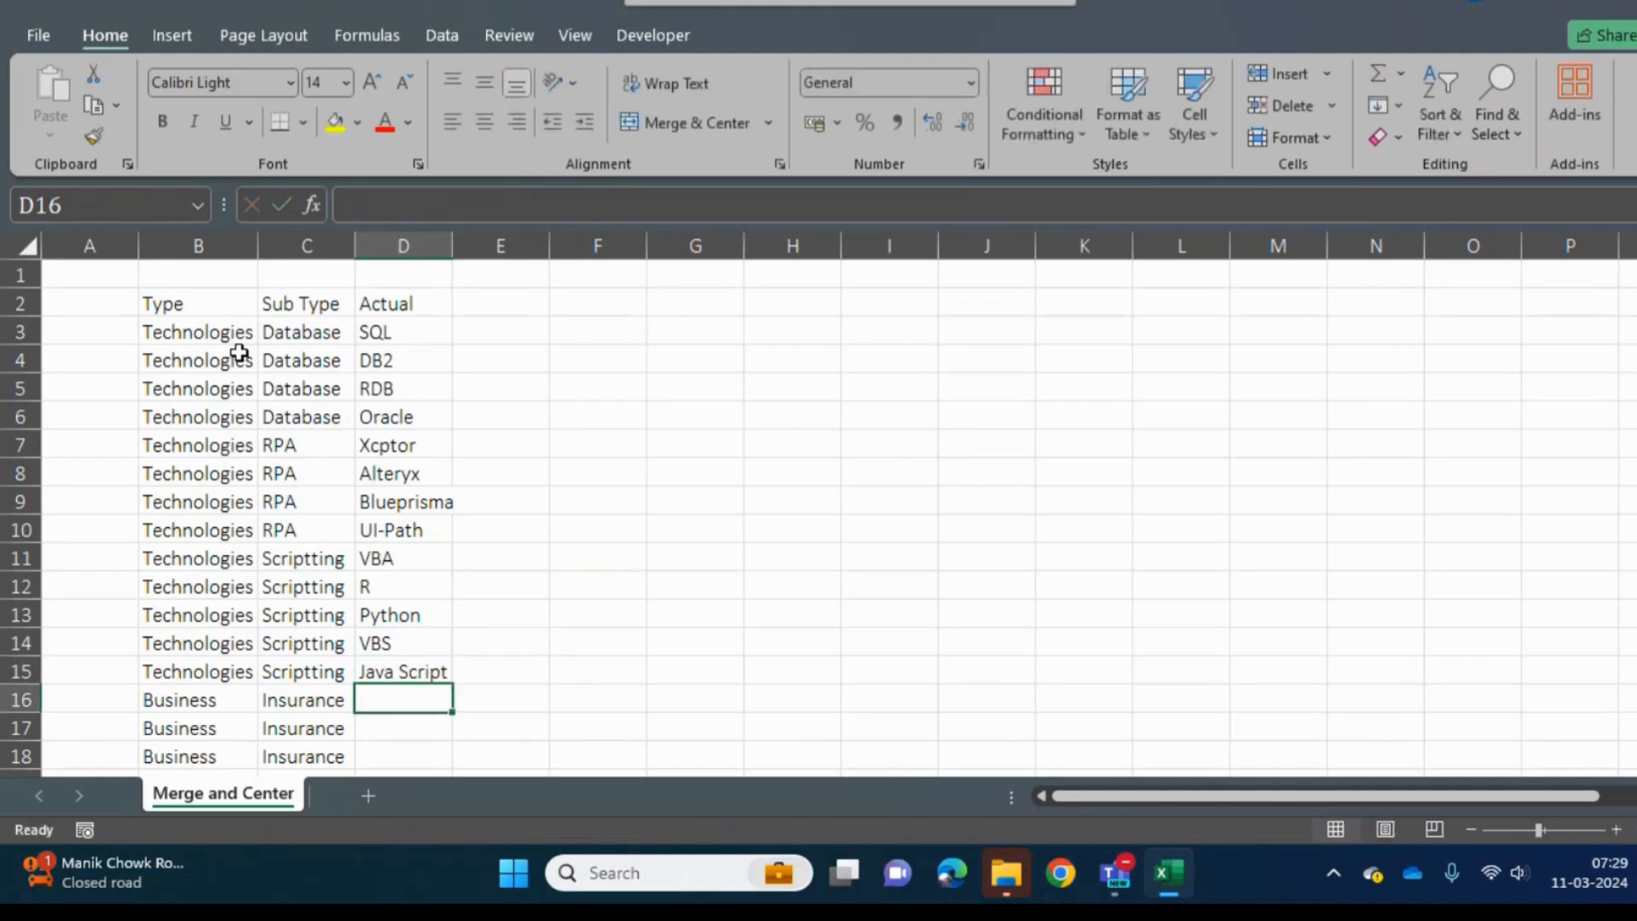
# - Replace the entry in cell D11, beside the first Scriptting row, with SQL Script
pyautogui.press('Up')
pyautogui.press('Up')
pyautogui.press('Up')
pyautogui.press('Up')
pyautogui.press('Up')
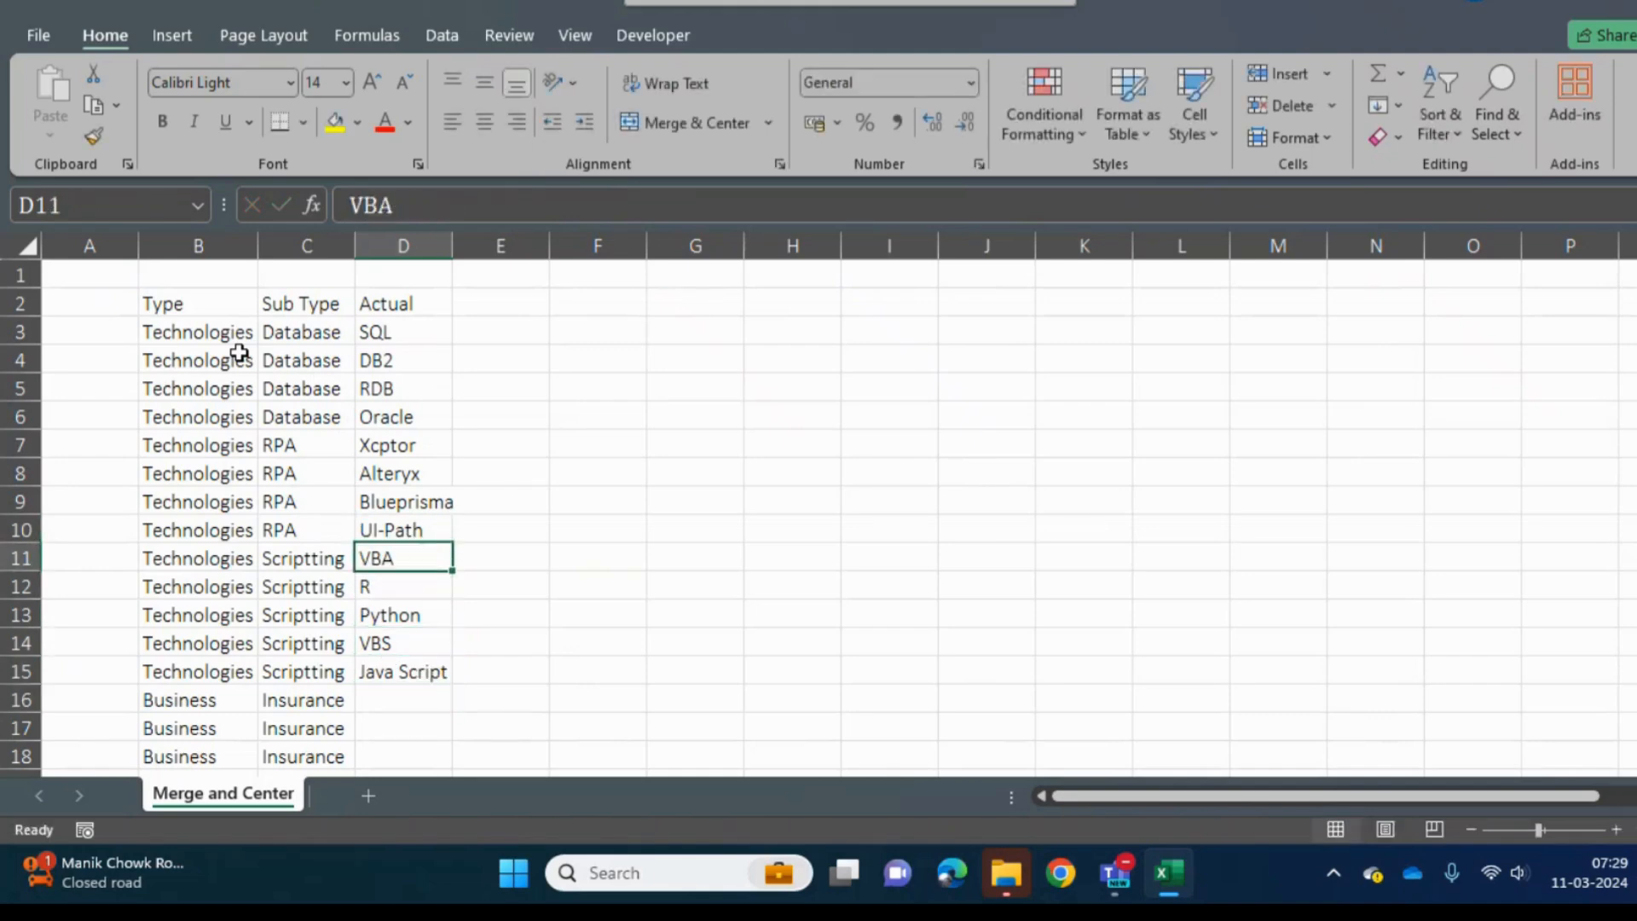
pyautogui.write('AQ')
pyautogui.press('BackSpace')
pyautogui.press('BackSpace')
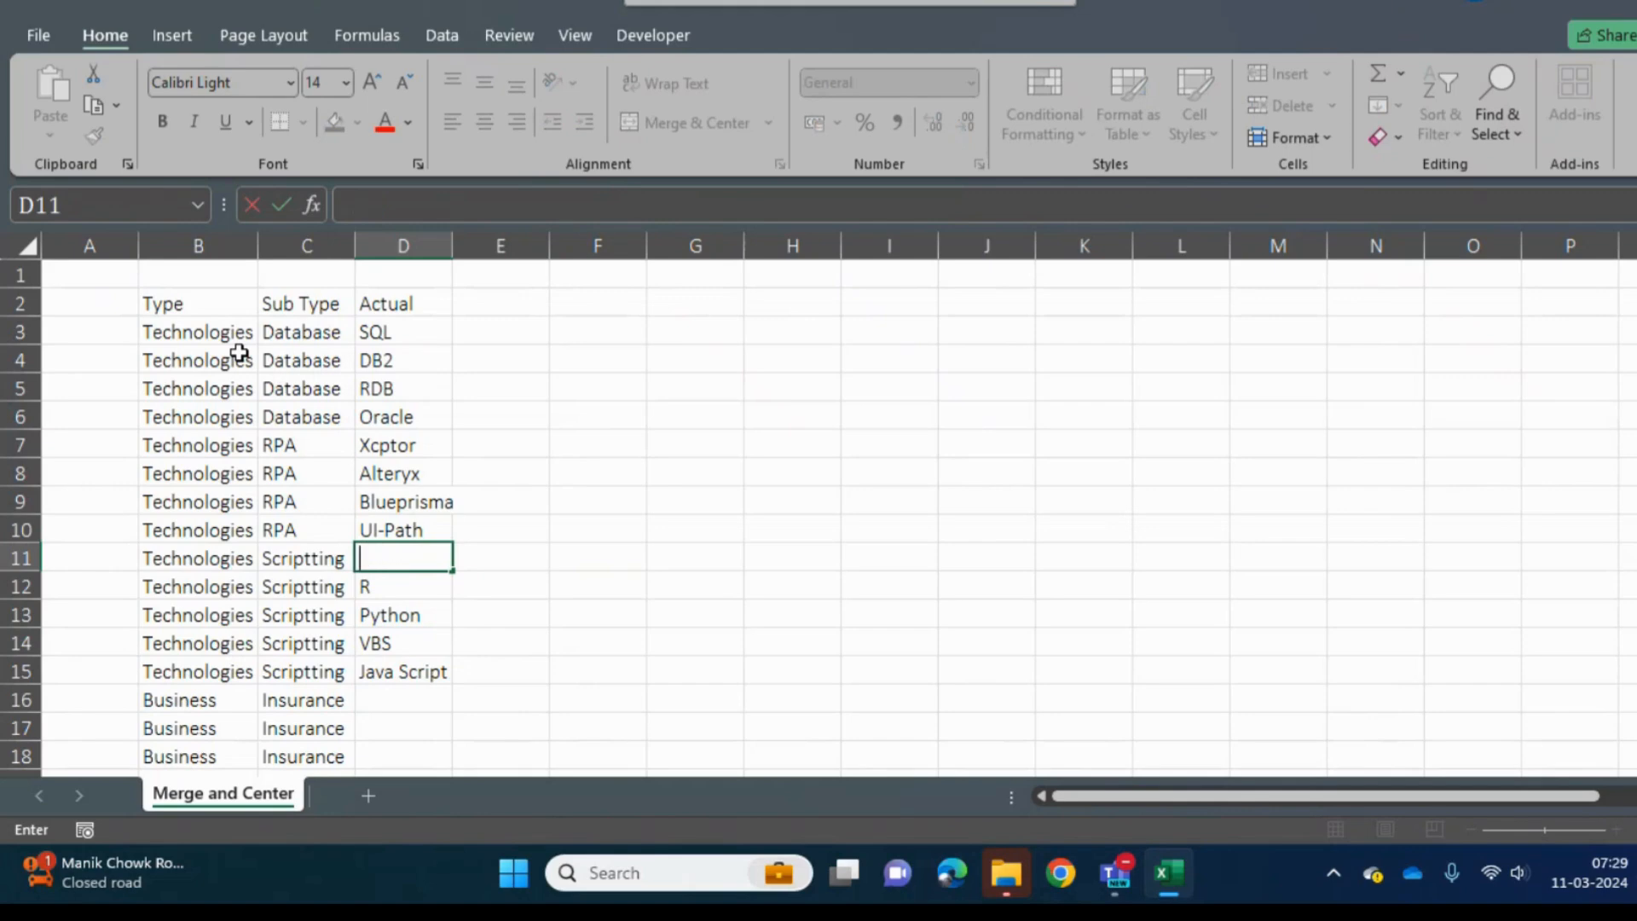
pyautogui.write('SQL SCript')
pyautogui.press('Return')
# - Enter Term, Mid Term and Full Term in cells D16 to D18 beside the first three Insurance rows
pyautogui.press('Down')
pyautogui.press('Down')
pyautogui.press('Down')
pyautogui.press('Down')
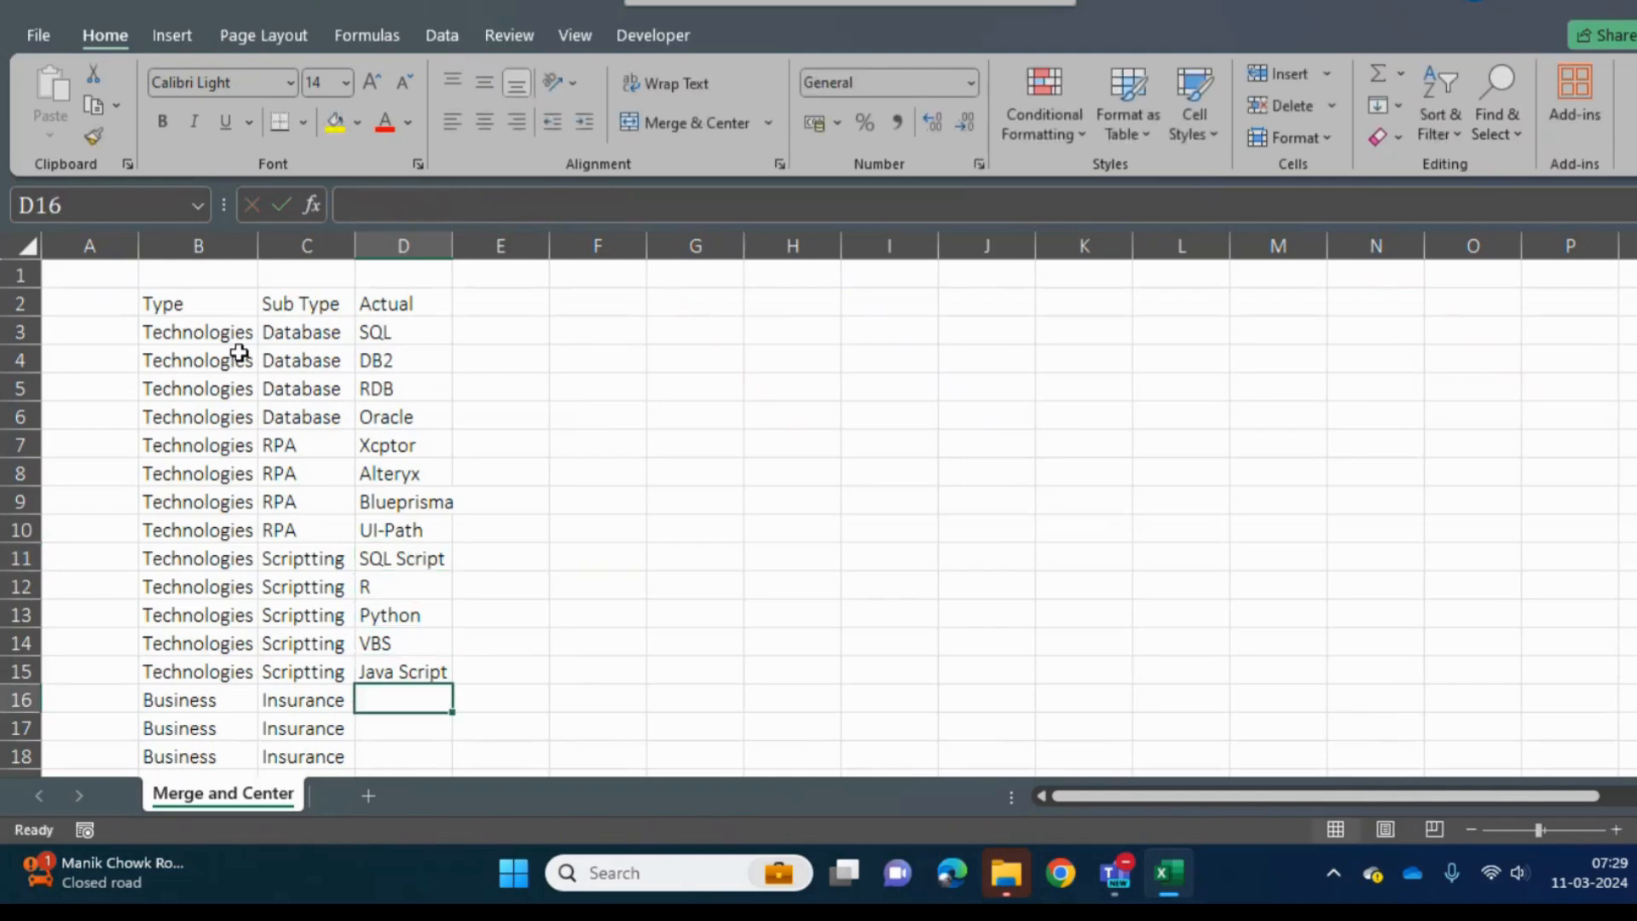
pyautogui.press('Down')
pyautogui.press('Down')
pyautogui.press('Down')
pyautogui.press('Up')
pyautogui.press('Up')
pyautogui.press('Up')
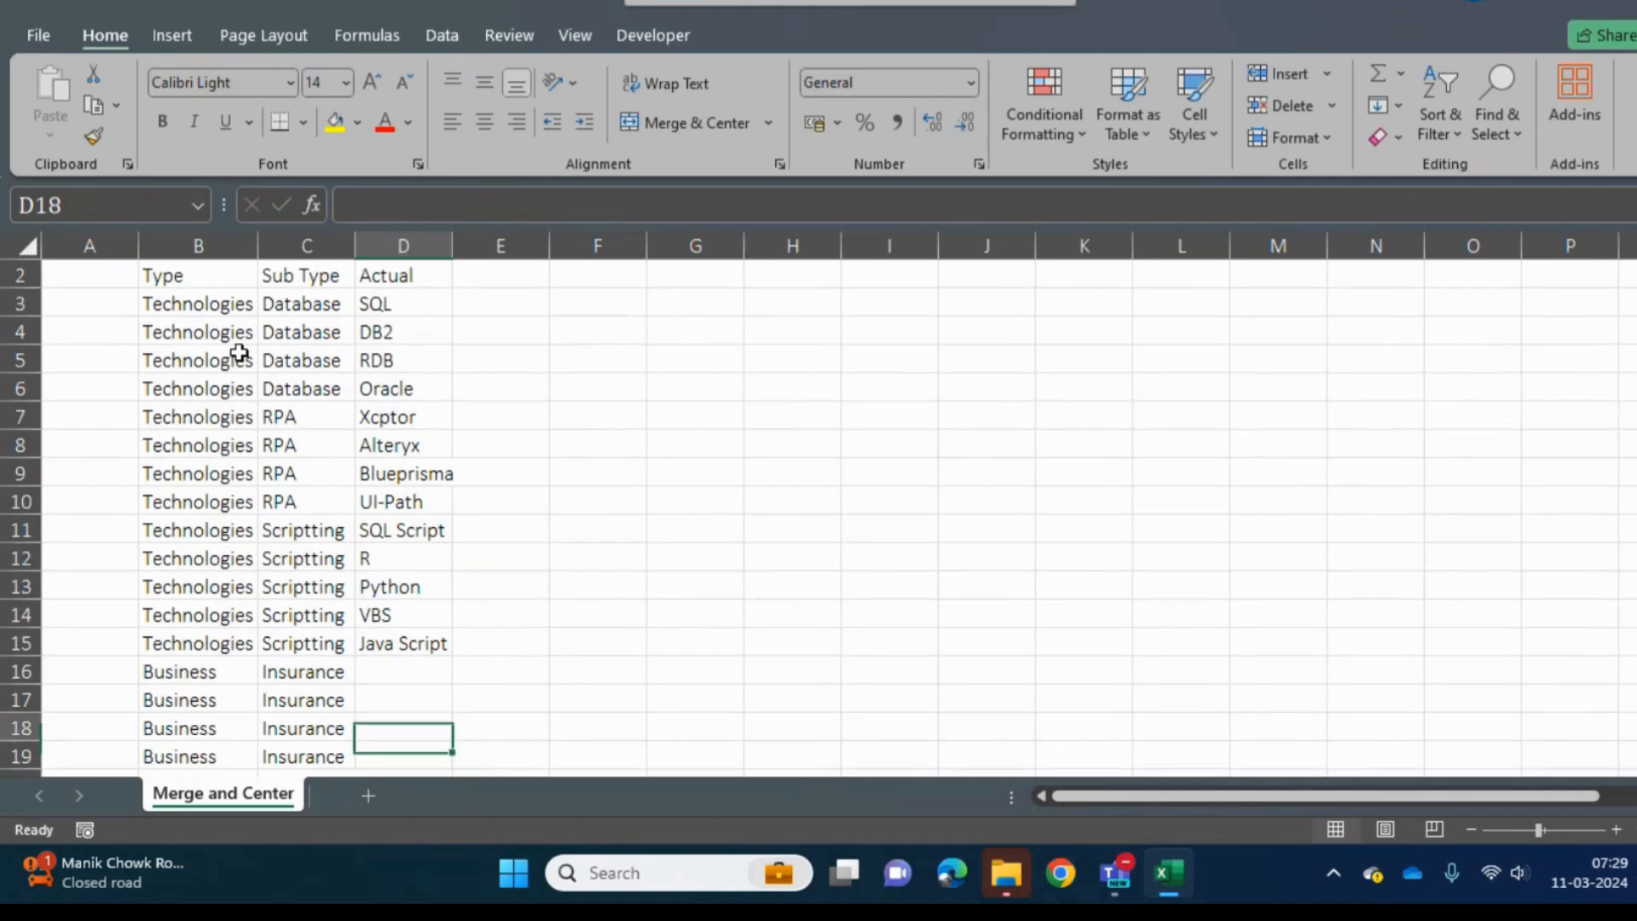
pyautogui.press('Down')
pyautogui.press('Up')
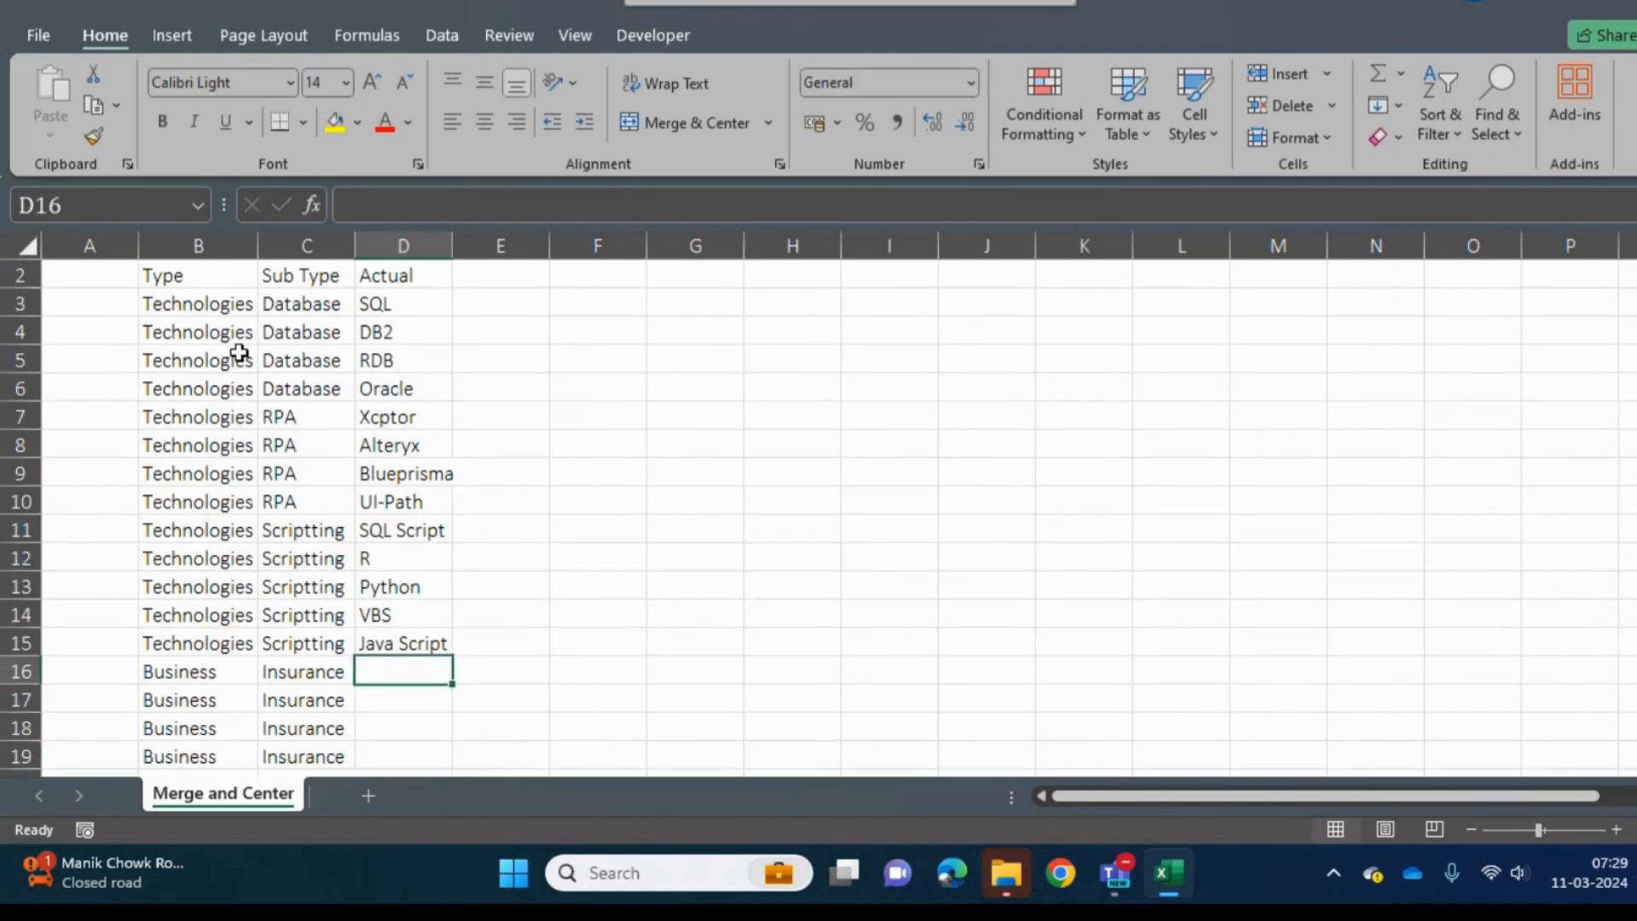
pyautogui.write('Term')
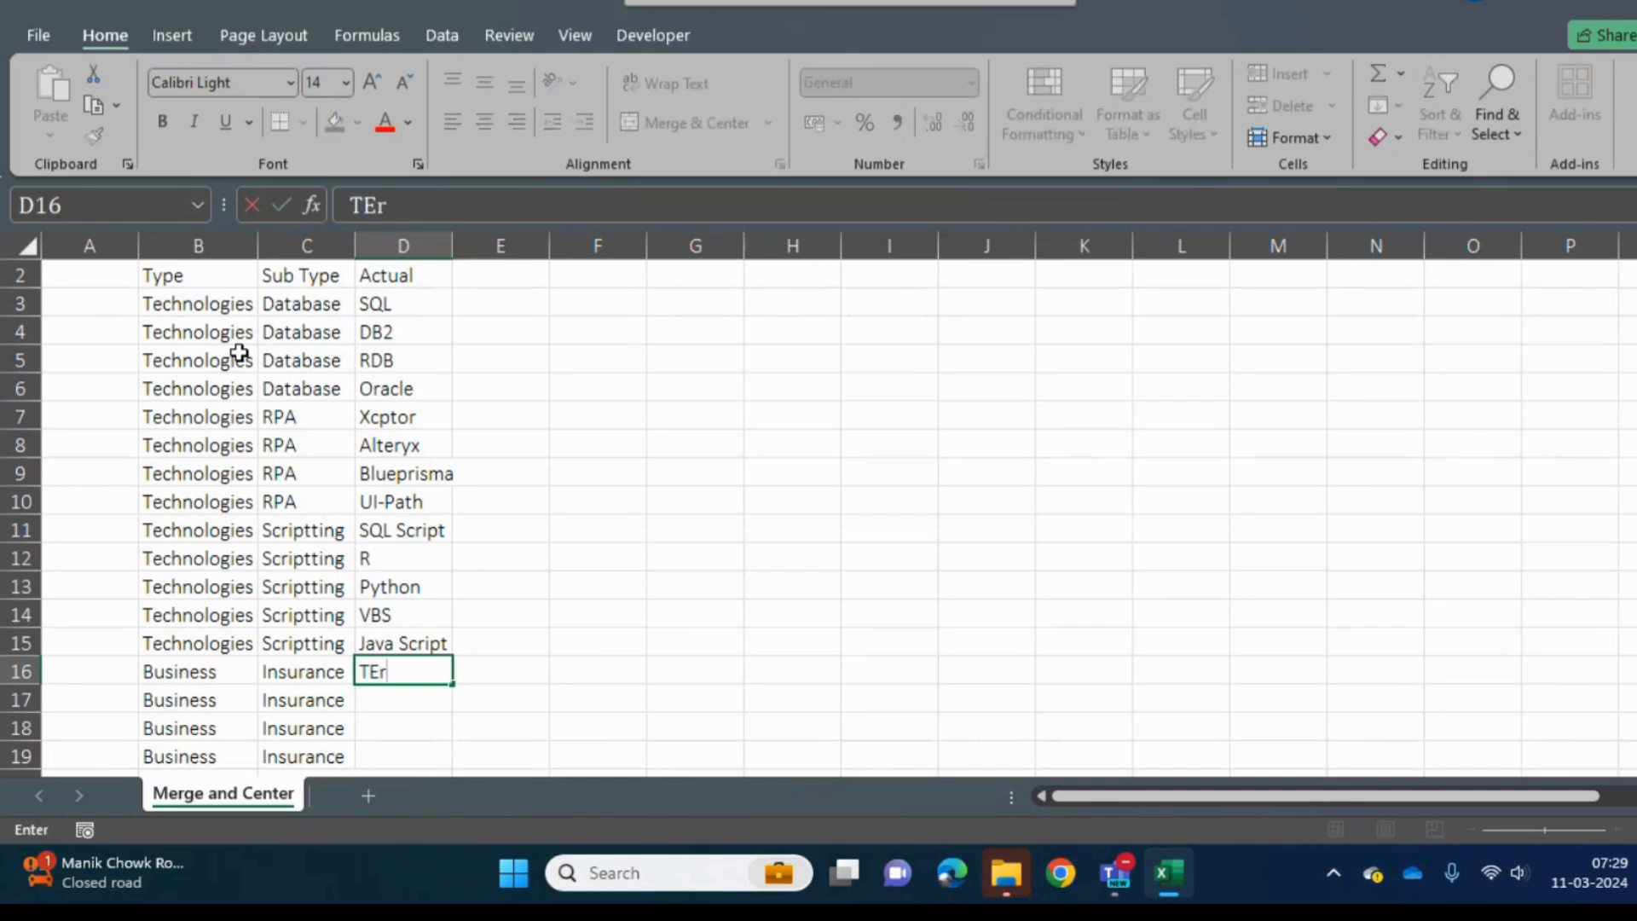
pyautogui.press('Return')
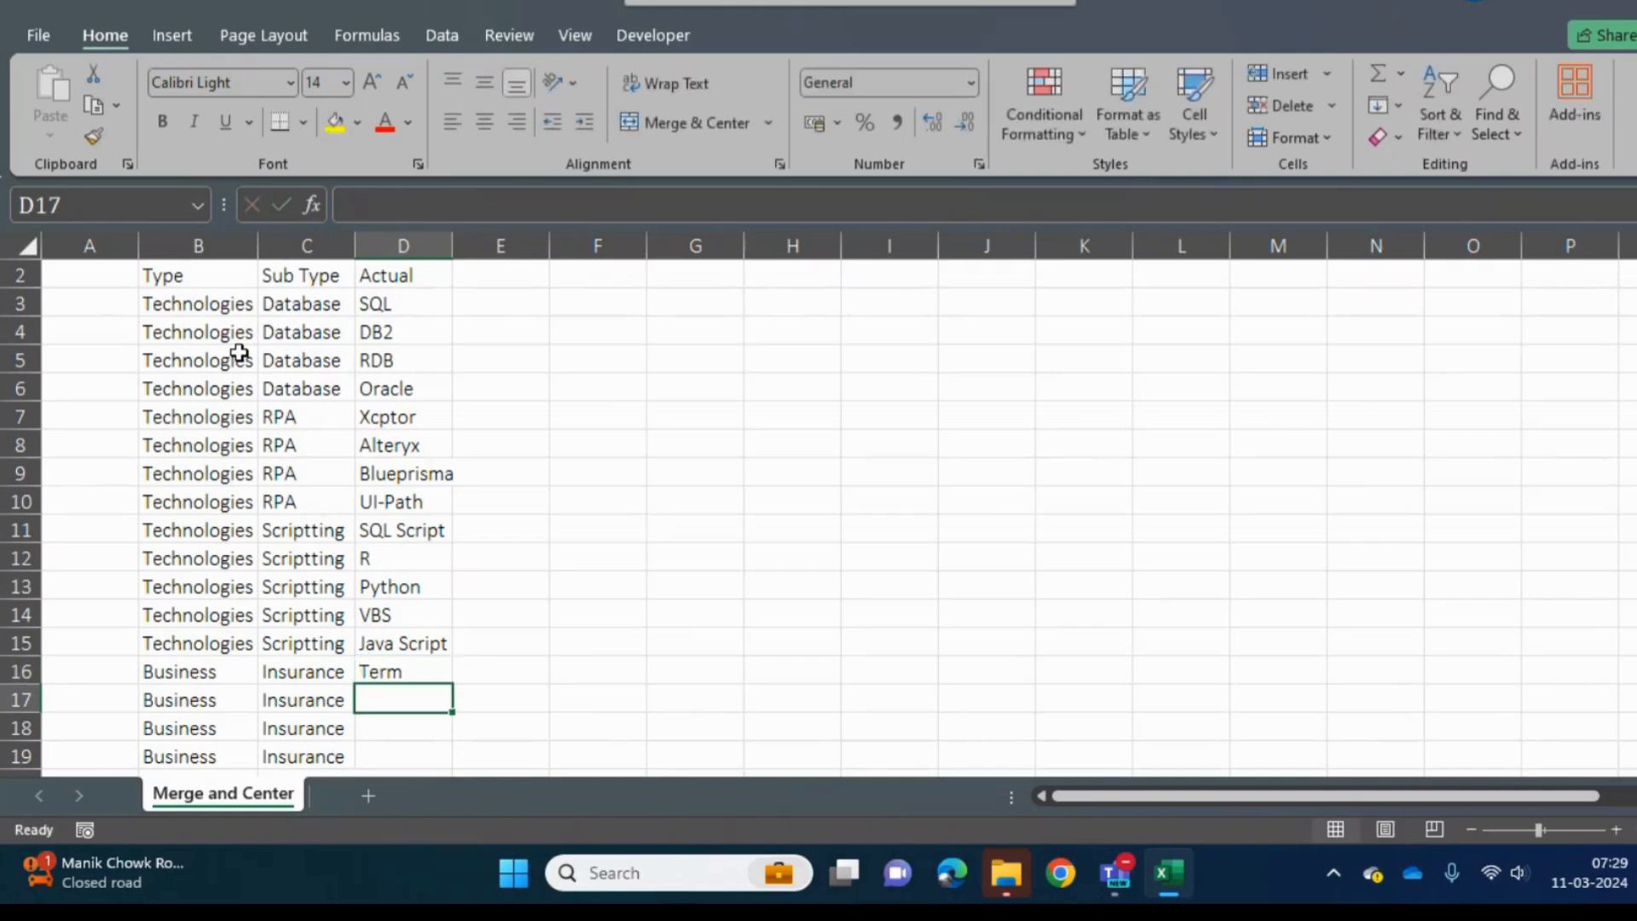
pyautogui.write('Mid TErm')
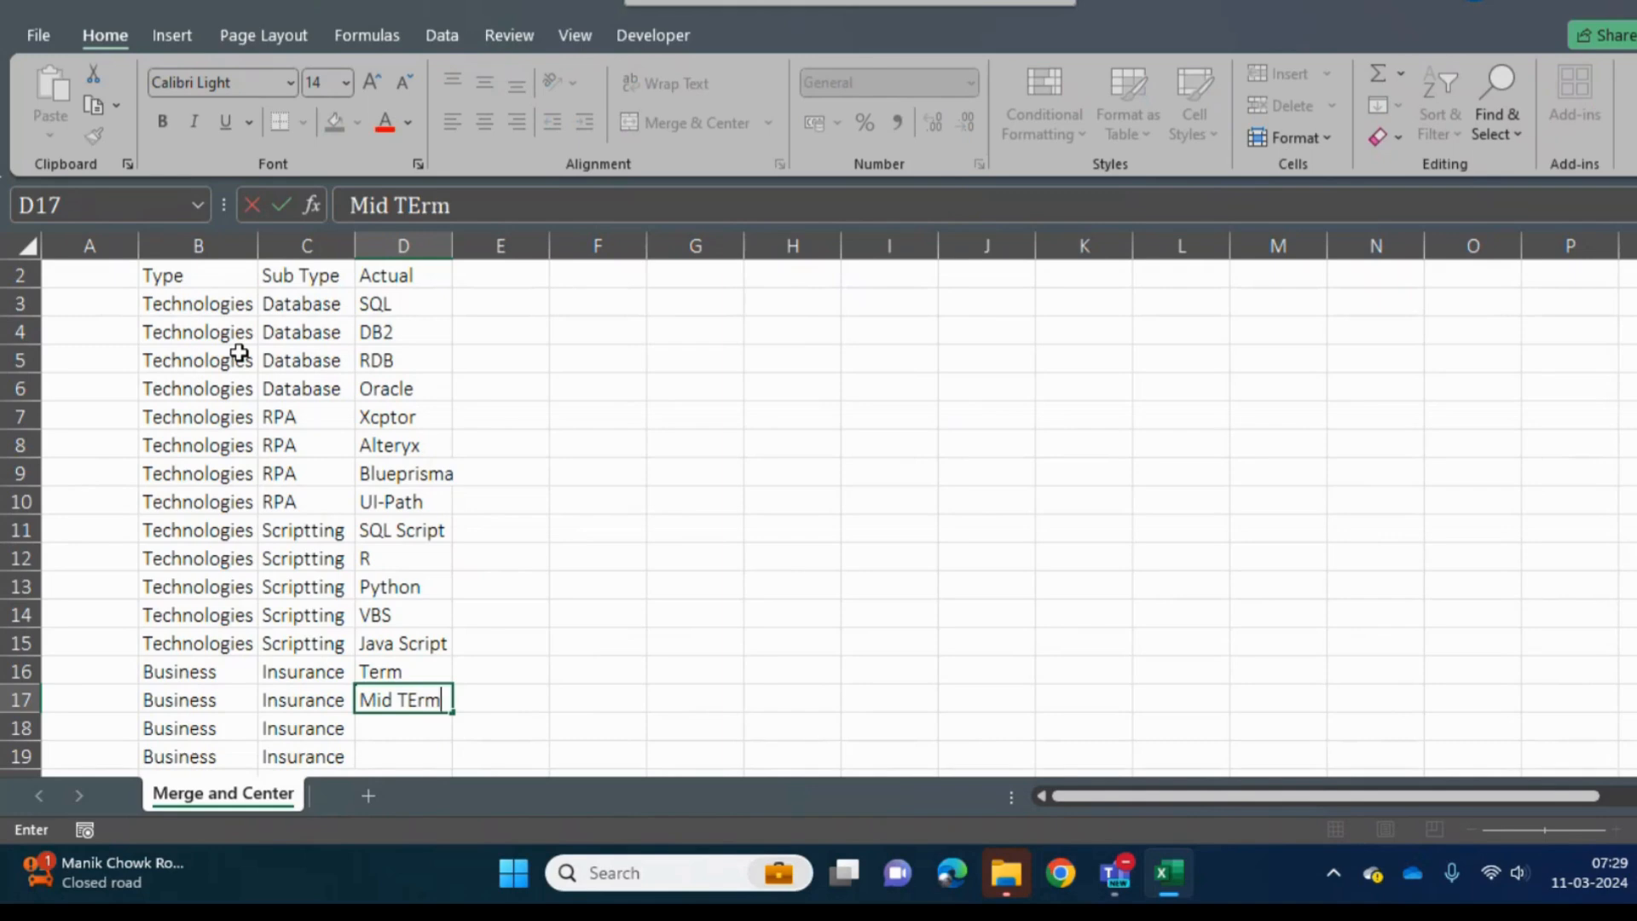
pyautogui.press('Return')
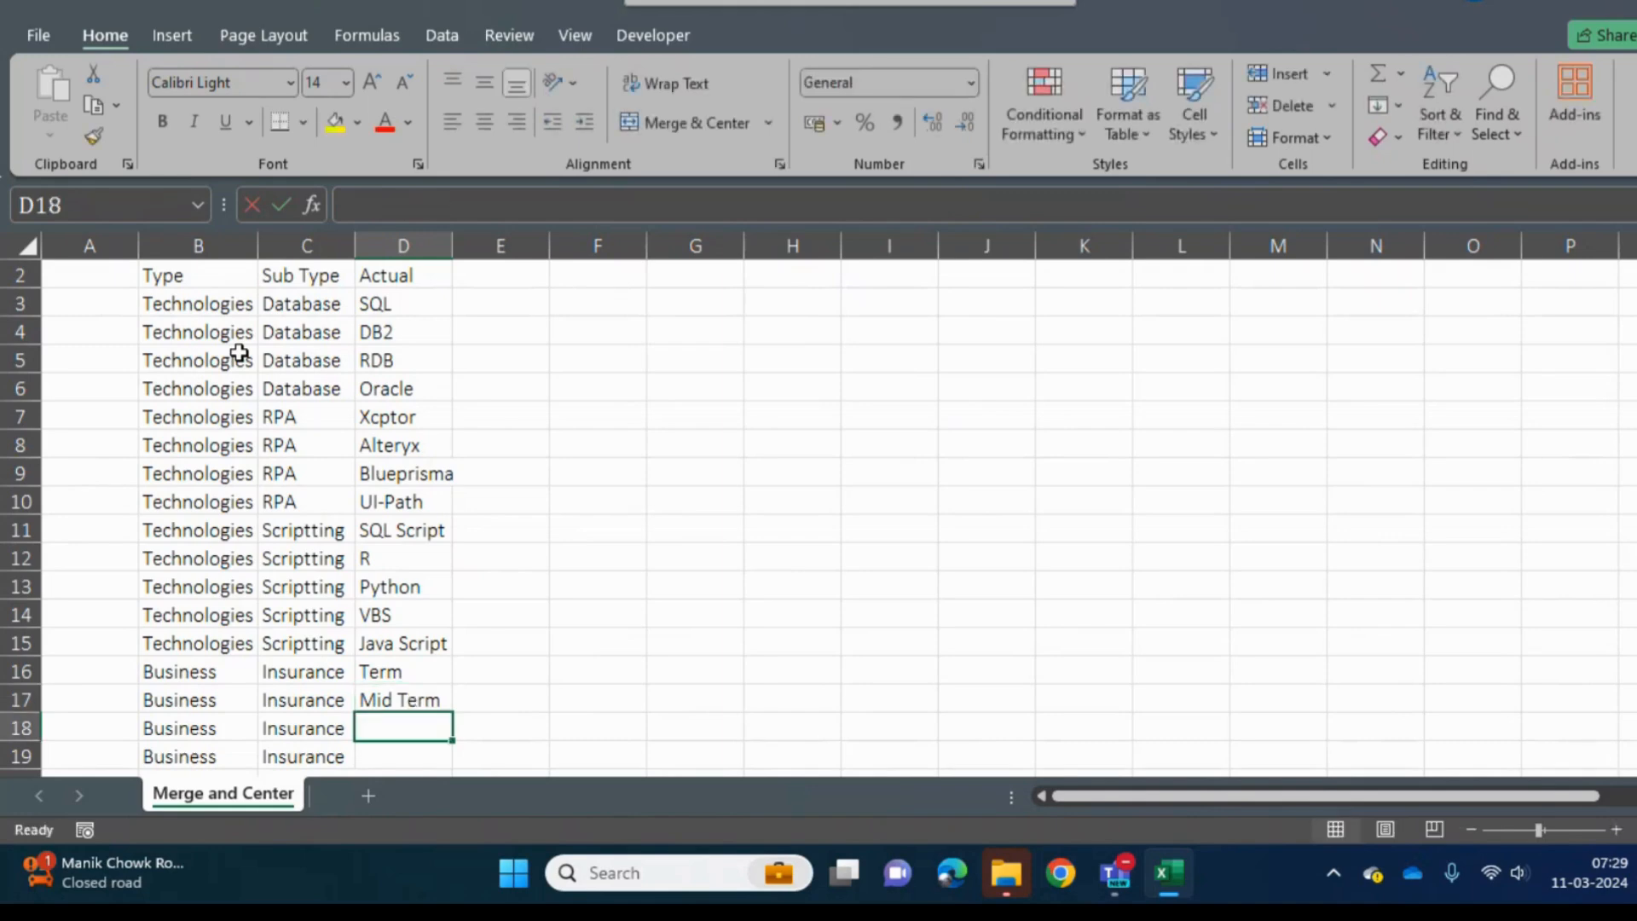
pyautogui.write('Full Term')
pyautogui.press('Return')
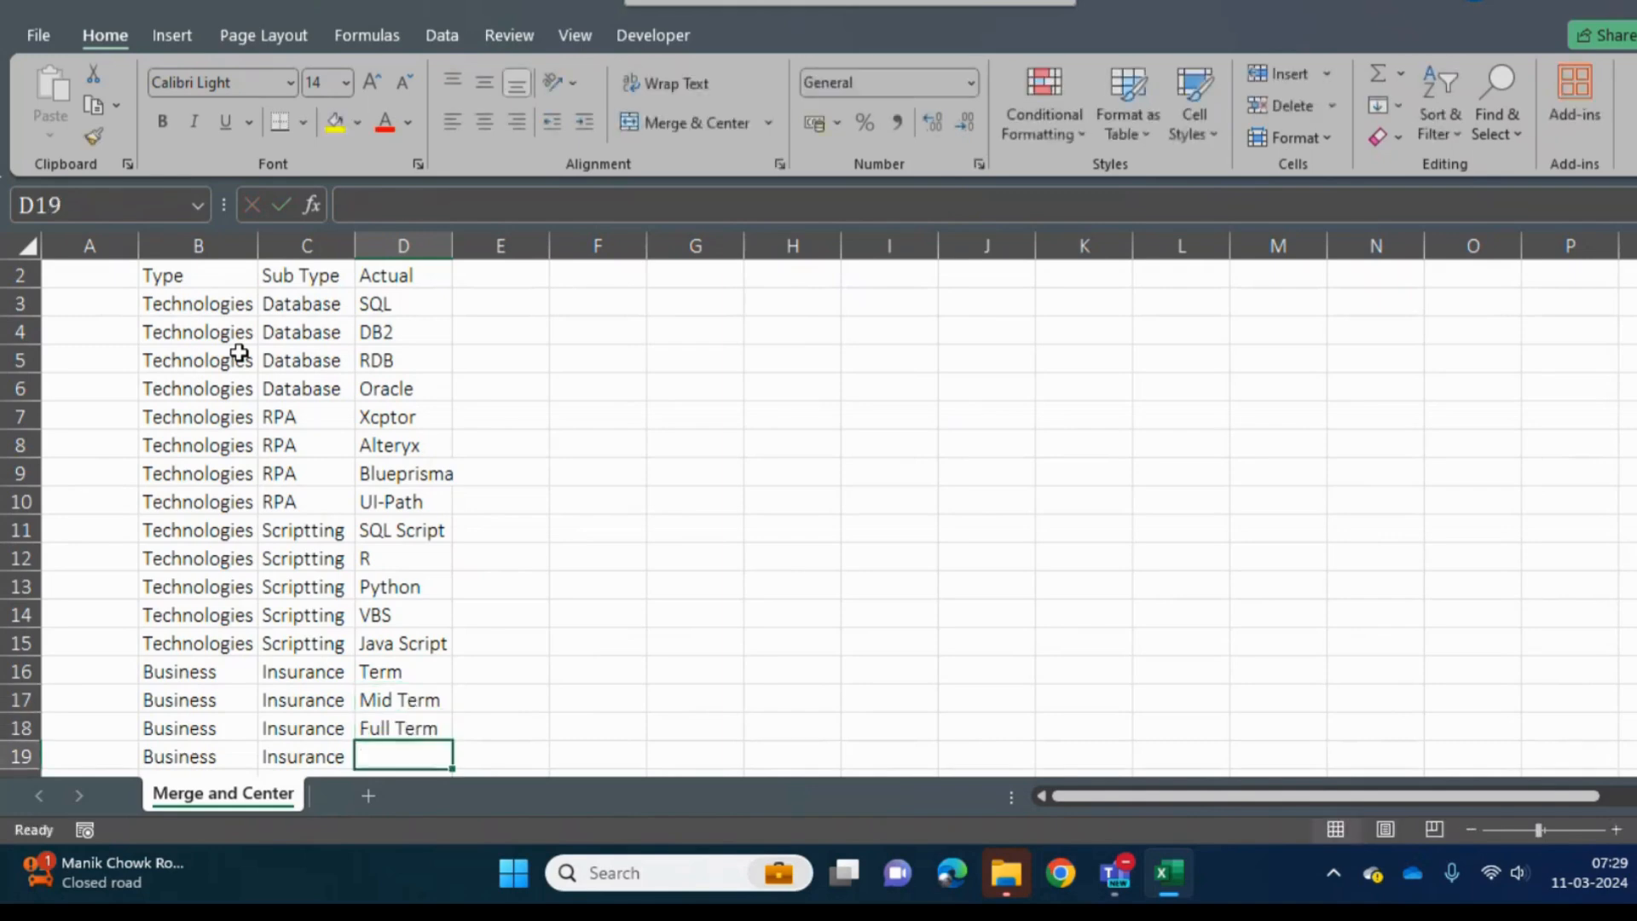
# - Delete row 19, the last Insurance row, which has no Actual value
pyautogui.press('Down')
pyautogui.press('Down')
pyautogui.press('Up')
pyautogui.press('Up')
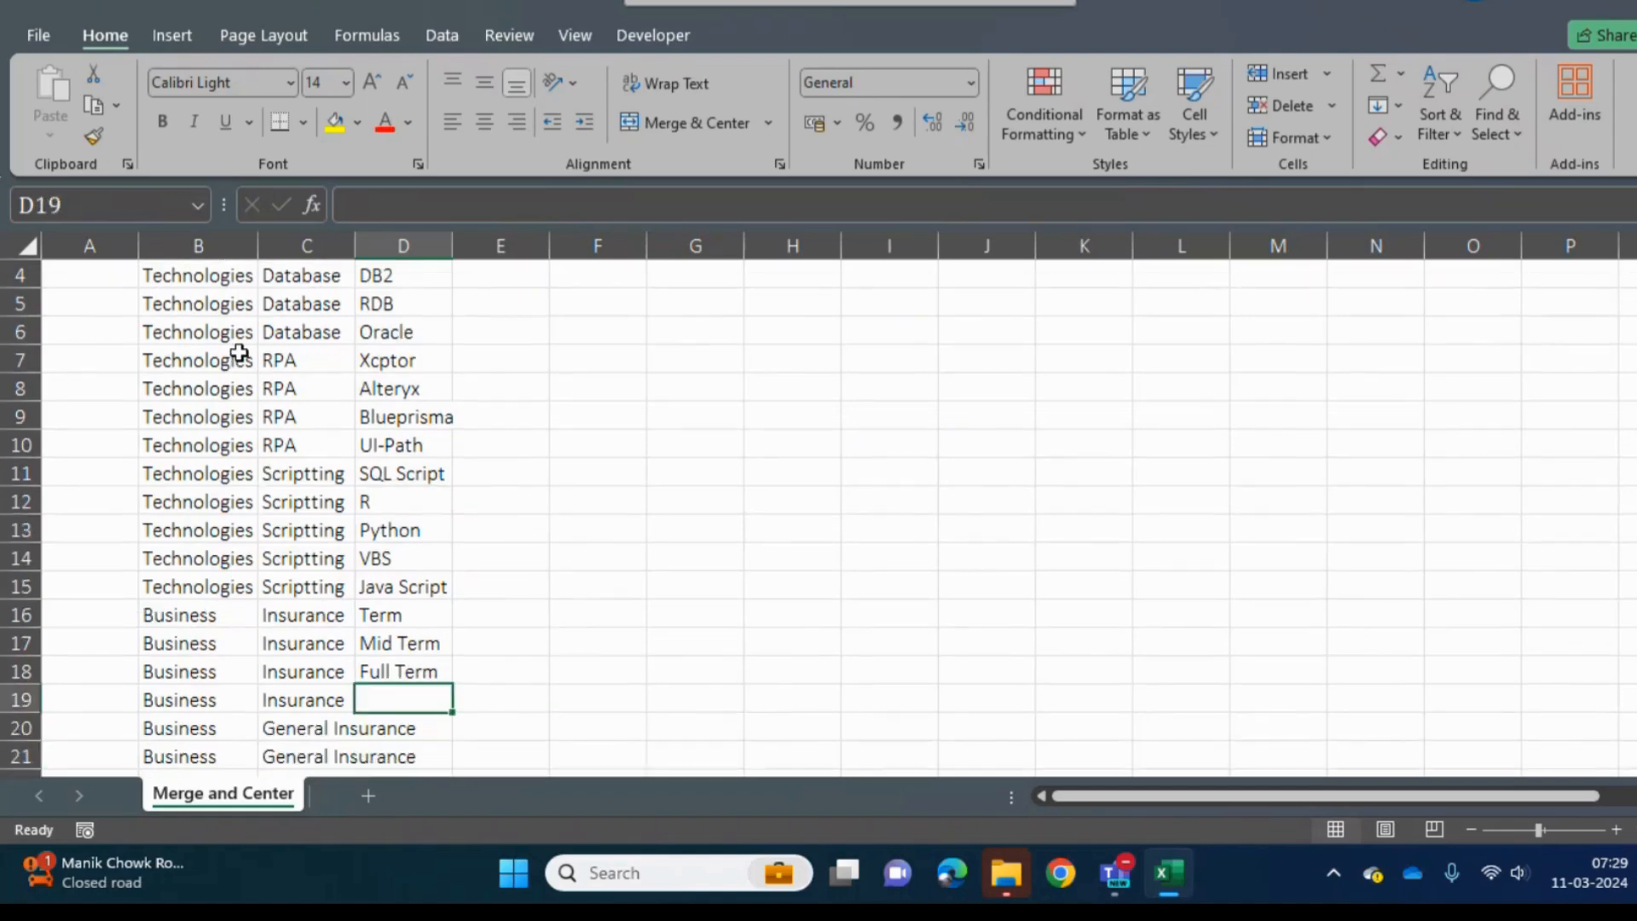
pyautogui.hotkey('shift', 'space')
pyautogui.hotkey('ctrl', '-')
# - Enter Auto in cell D19 and Caualty in cell D20 beside the first two General Insurance rows
pyautogui.press('Down')
pyautogui.press('Right')
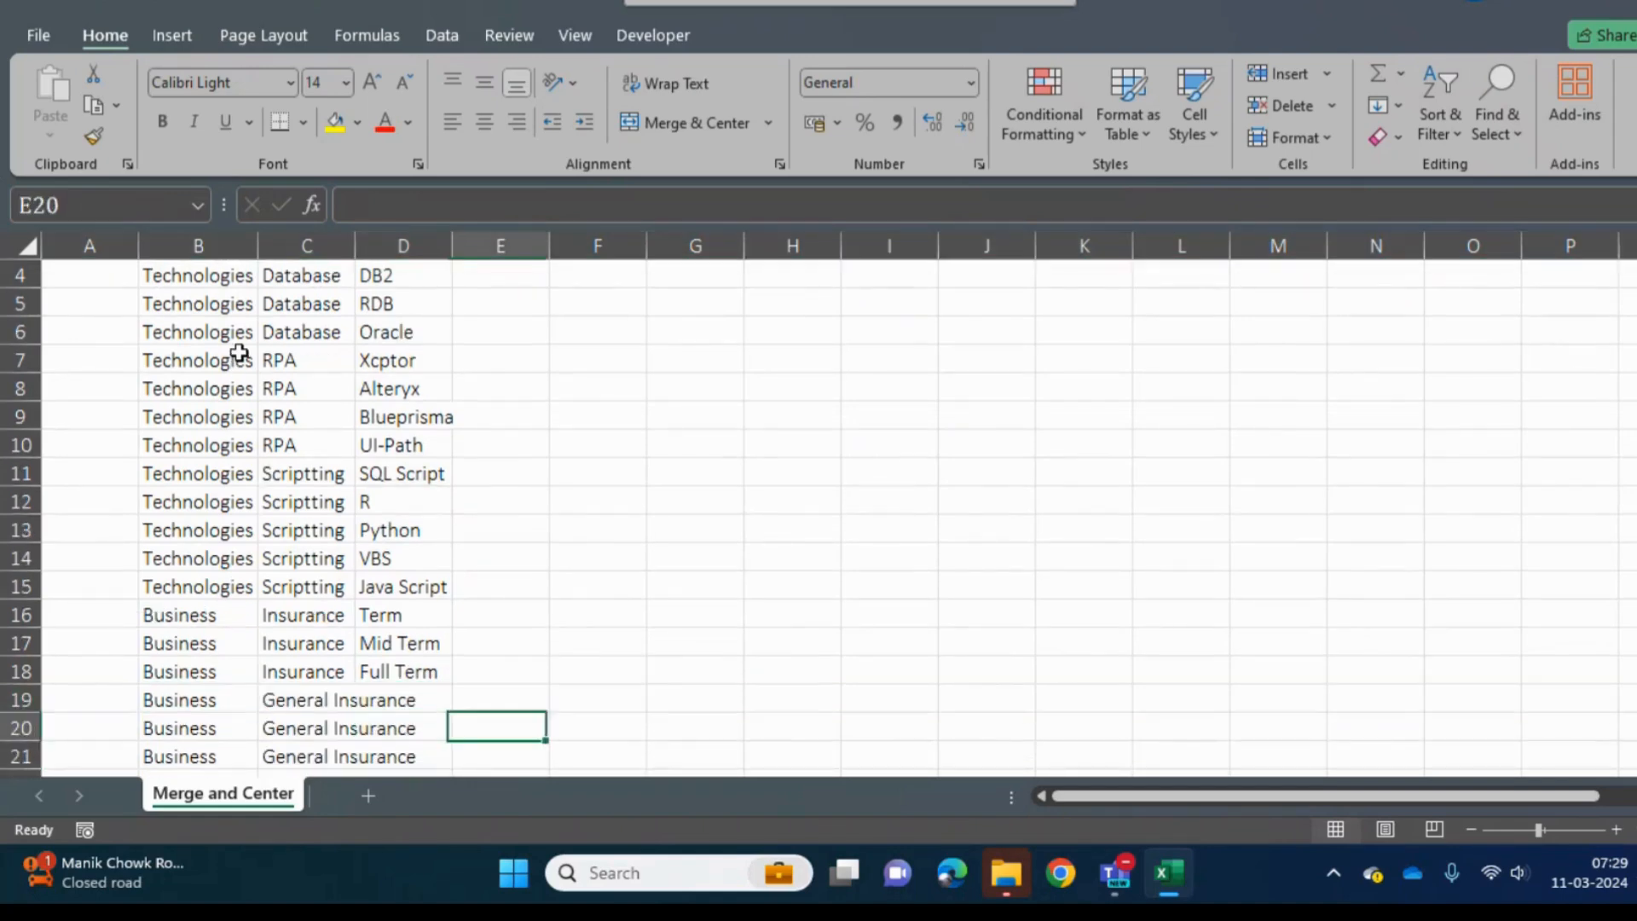
pyautogui.press('Up')
pyautogui.press('Left')
pyautogui.press('Left')
pyautogui.press('Right')
pyautogui.write('Auto')
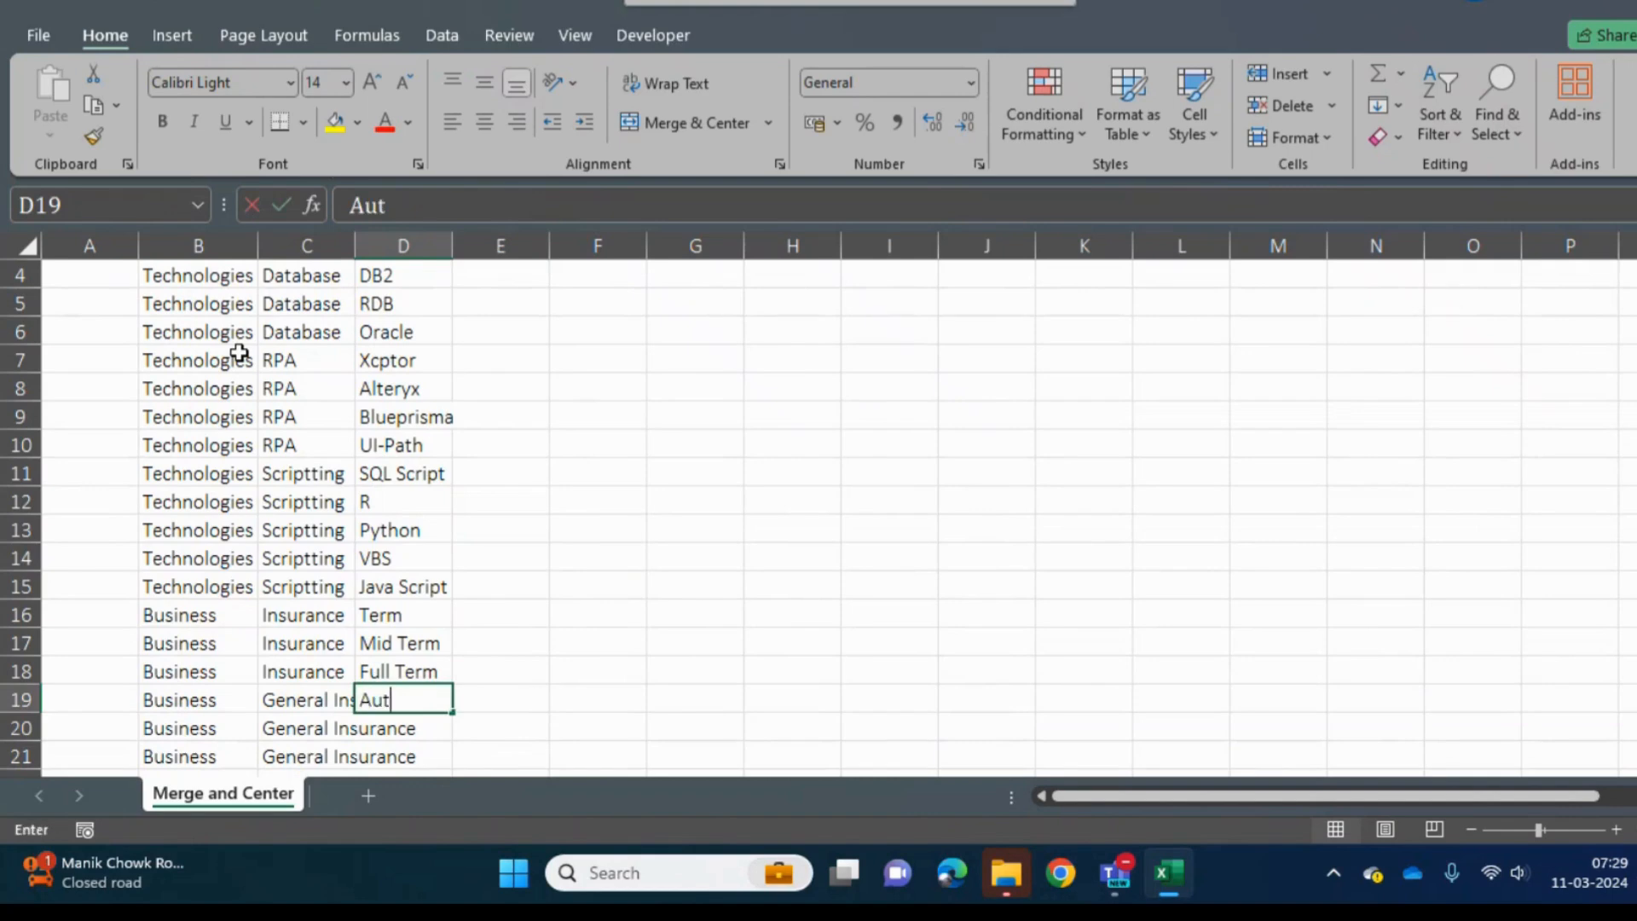
pyautogui.press('Return')
pyautogui.press('F2')
pyautogui.write('CAu')
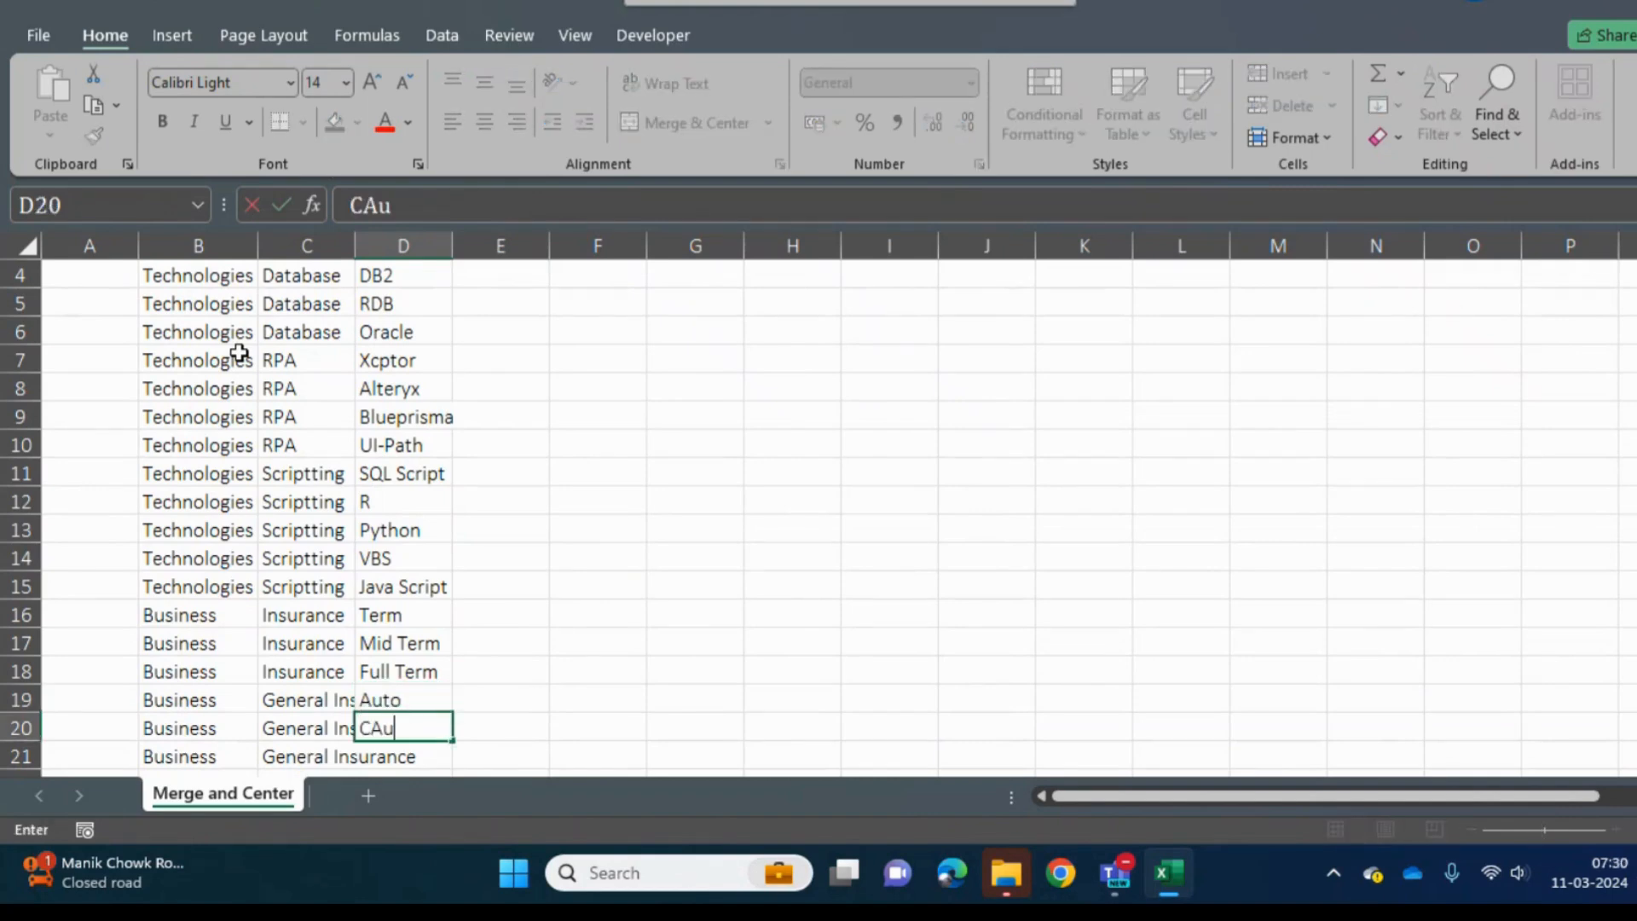
pyautogui.write('altry')
pyautogui.press('BackSpace')
pyautogui.press('BackSpace')
pyautogui.write('y')
pyautogui.press('Return')
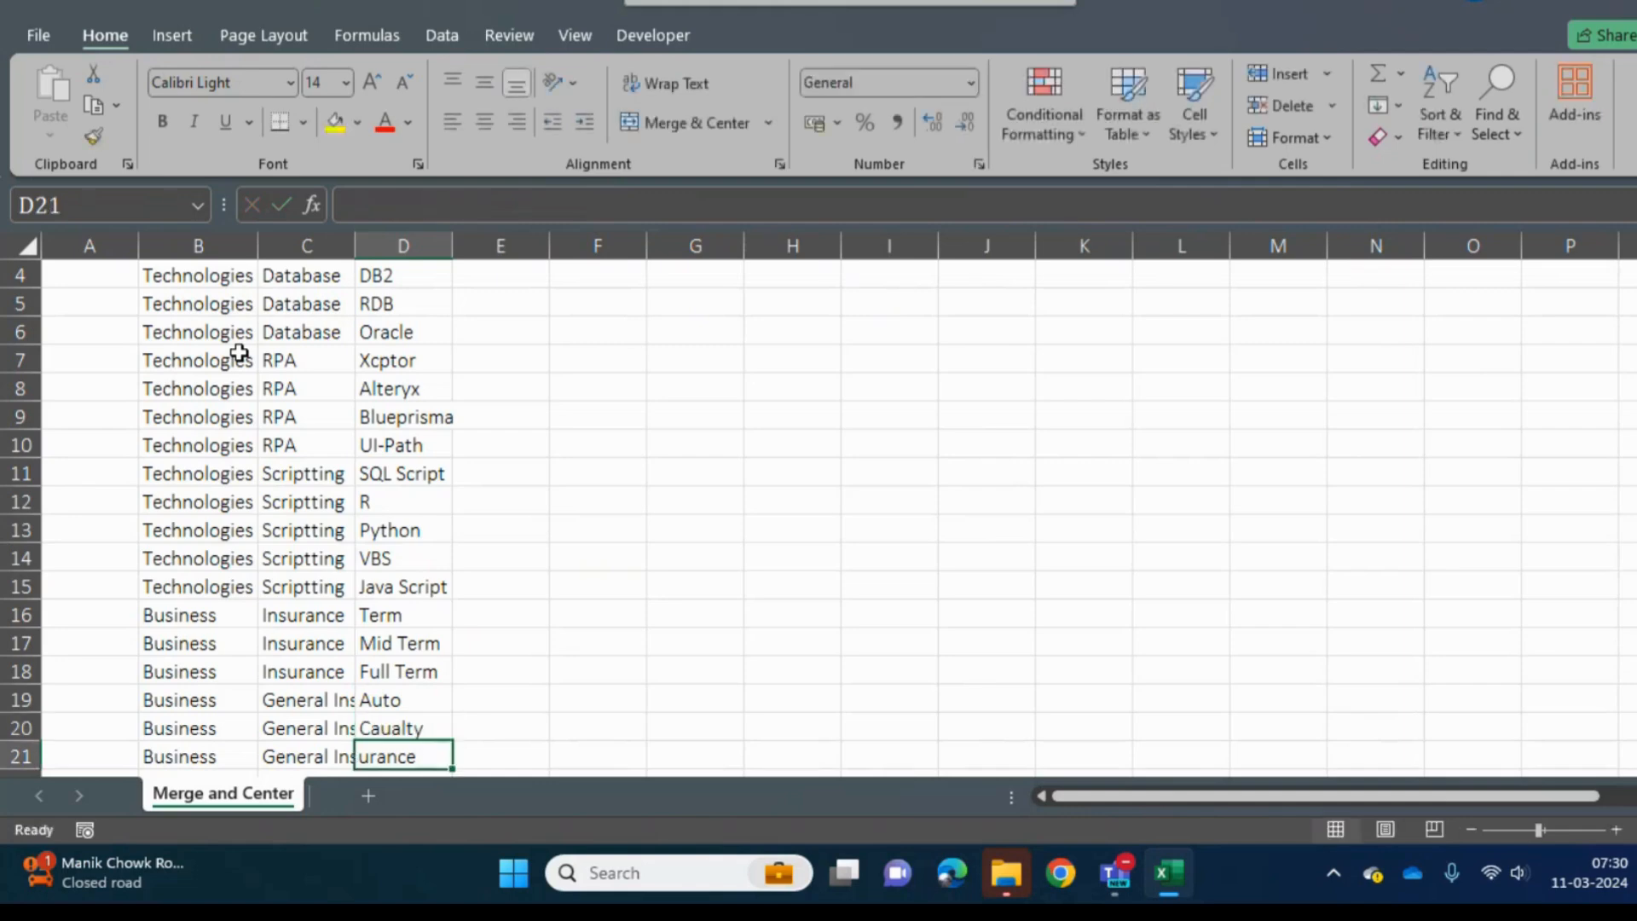
pyautogui.press('F2')
pyautogui.write('Business')
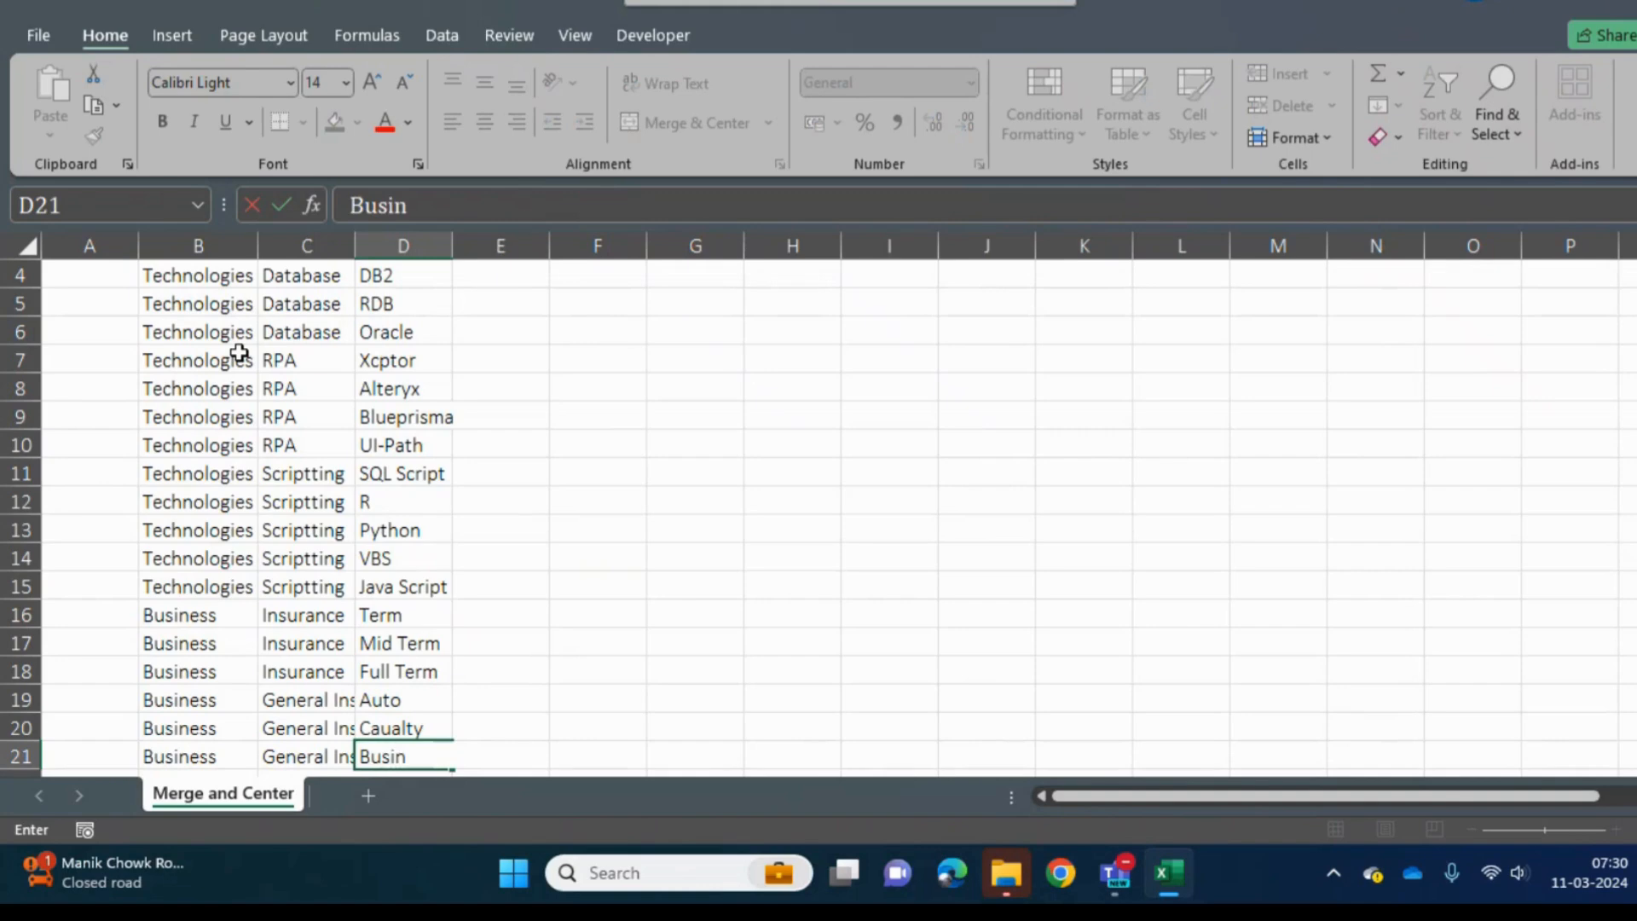
pyautogui.press('BackSpace')
pyautogui.press('BackSpace')
pyautogui.press('BackSpace')
pyautogui.press('BackSpace')
pyautogui.press('BackSpace')
pyautogui.press('BackSpace')
pyautogui.press('BackSpace')
pyautogui.press('BackSpace')
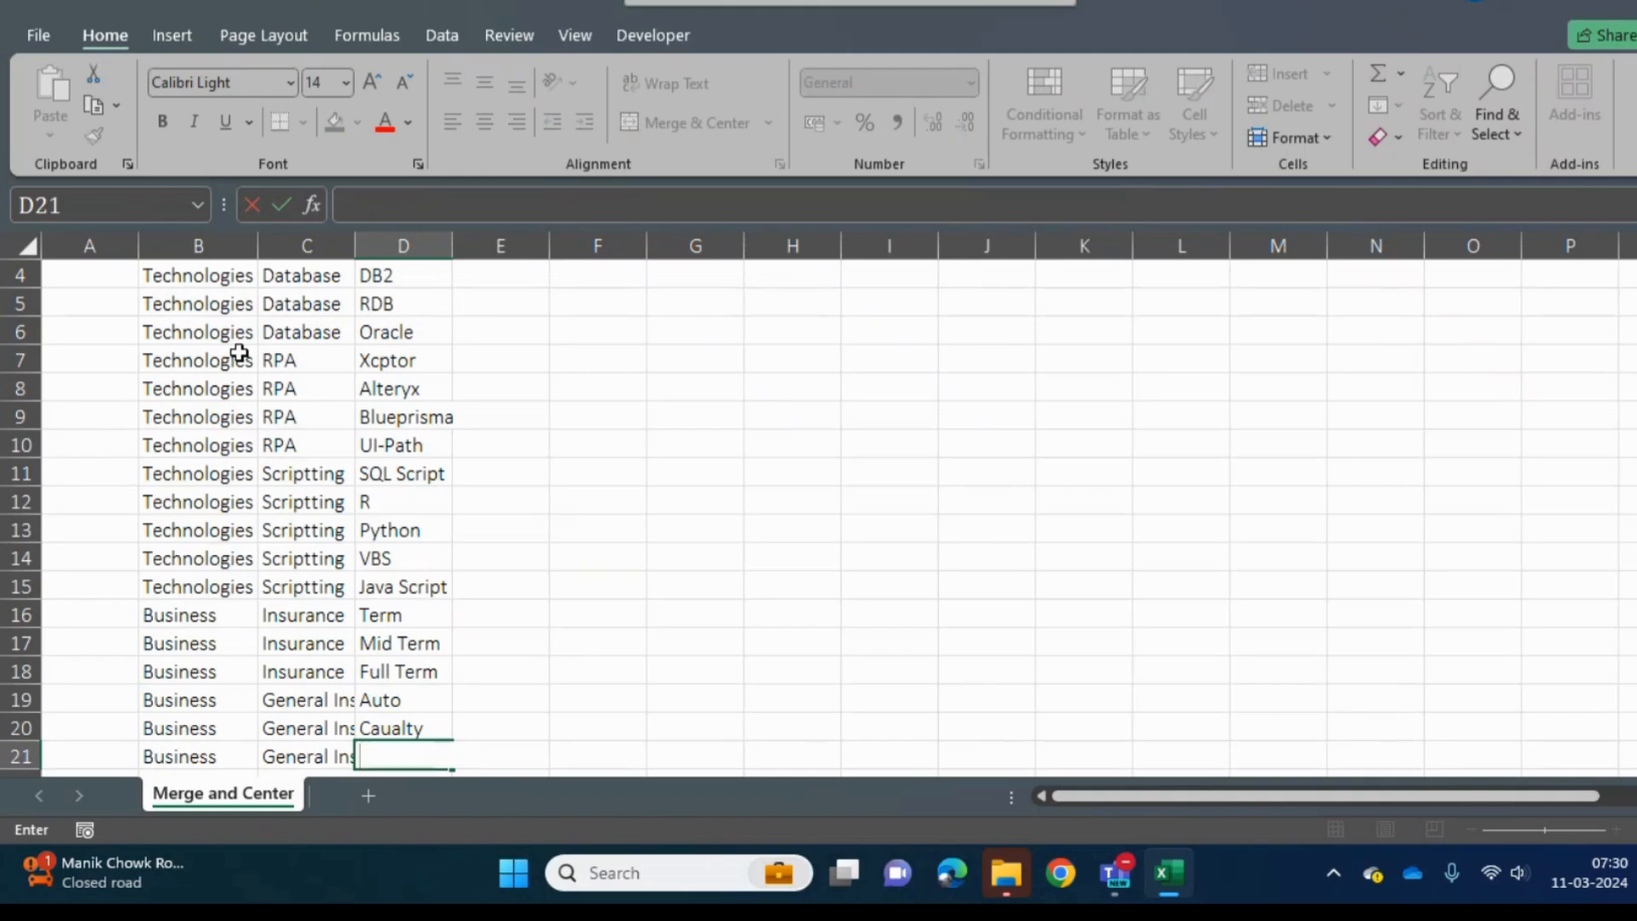
pyautogui.press('Return')
# - Correct the spelling in cell D20 to Casualty
pyautogui.press('Up')
pyautogui.press('Up')
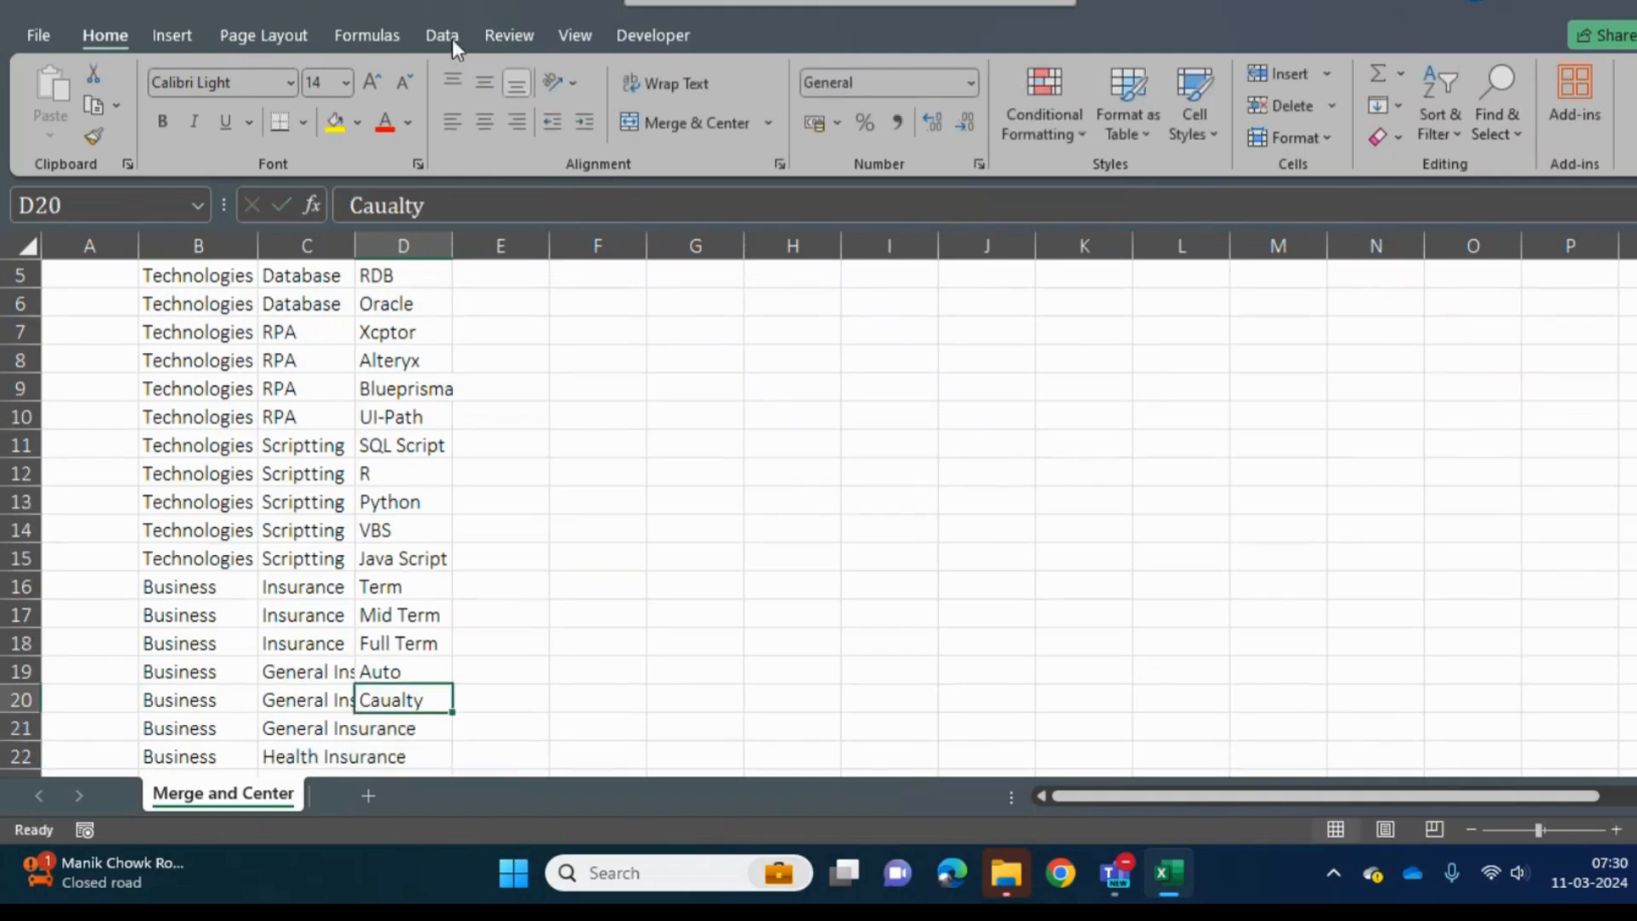
pyautogui.click(377, 203)
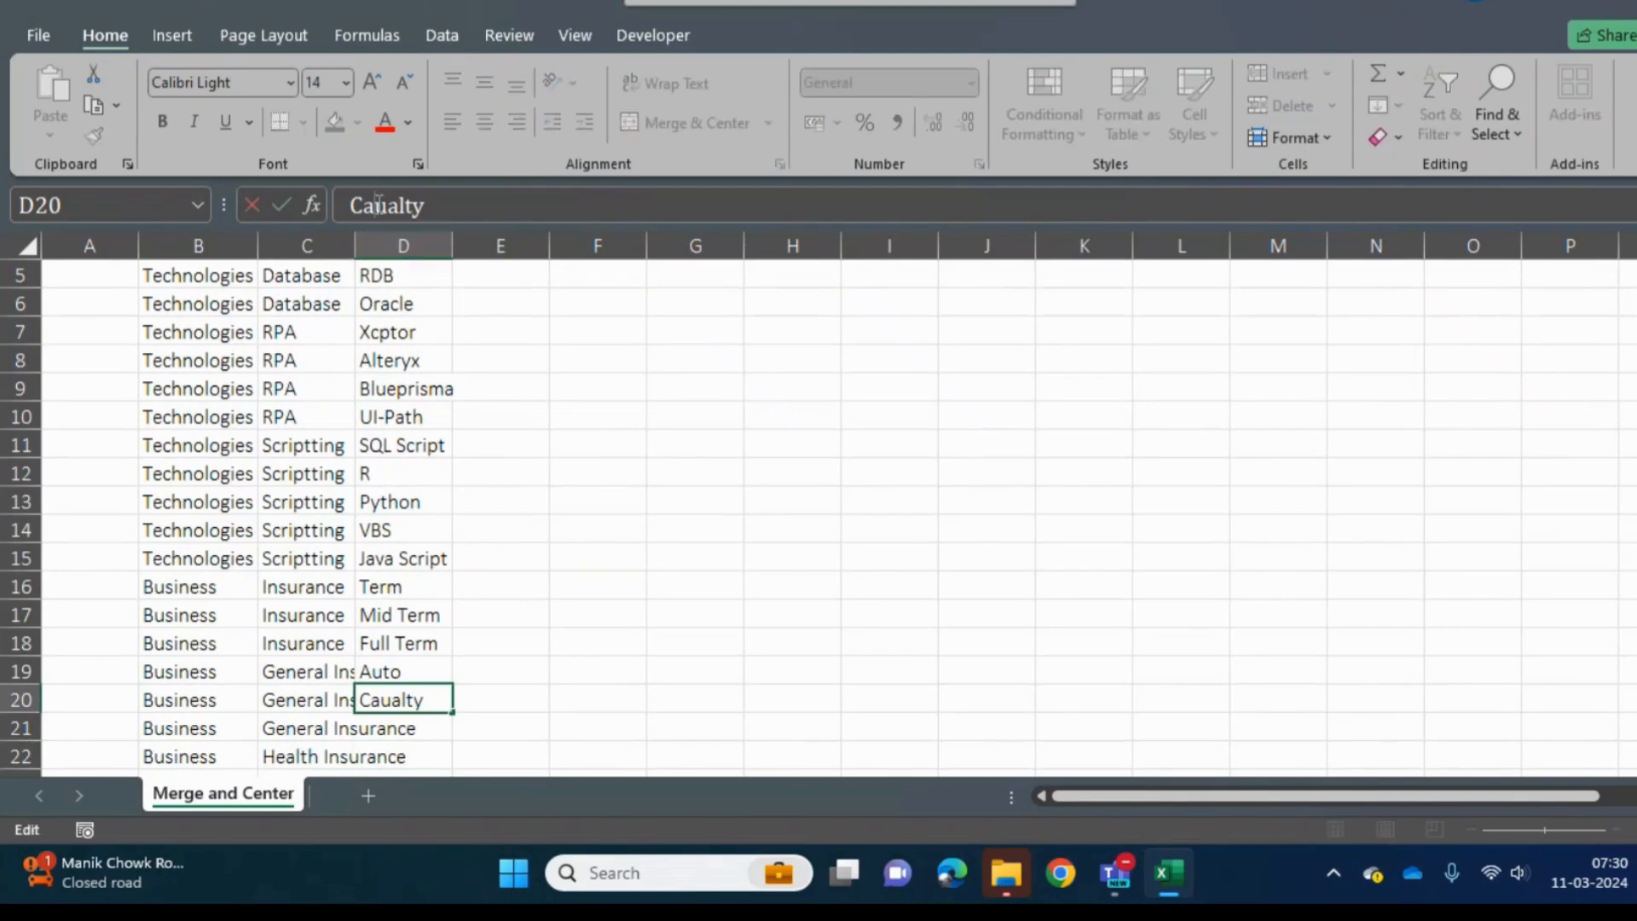
pyautogui.write('s')
pyautogui.press('Return')
# - Enter Enterprise in cell D21 beside the last General Insurance row
pyautogui.press('Down')
pyautogui.press('Down')
pyautogui.press('Down')
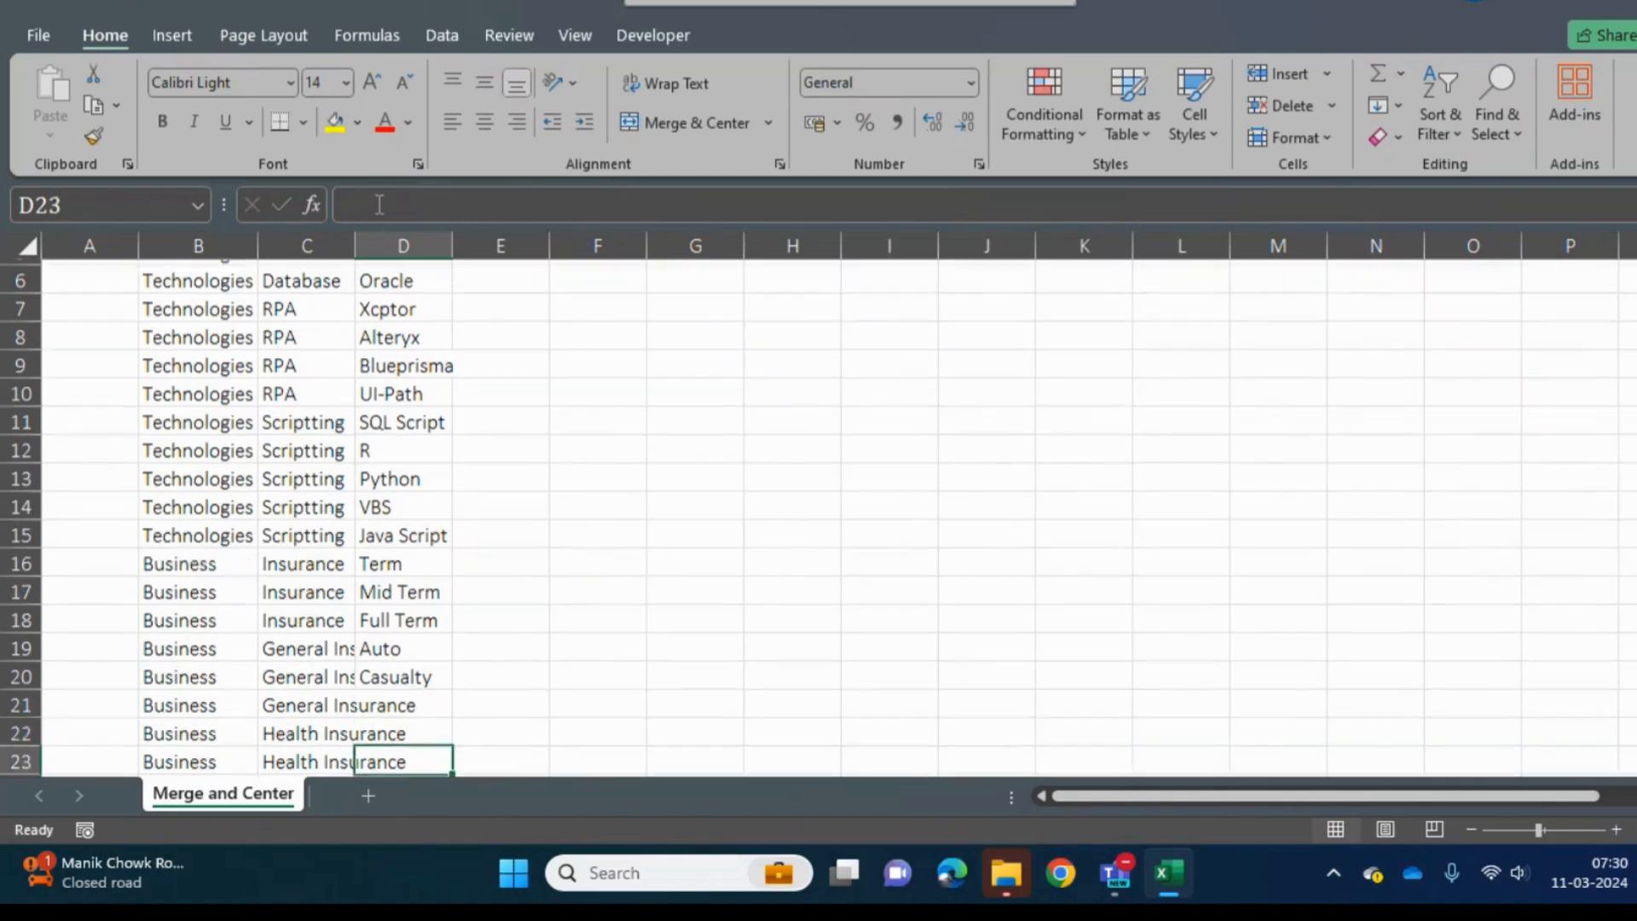
pyautogui.press('Up')
pyautogui.press('Up')
pyautogui.press('Up')
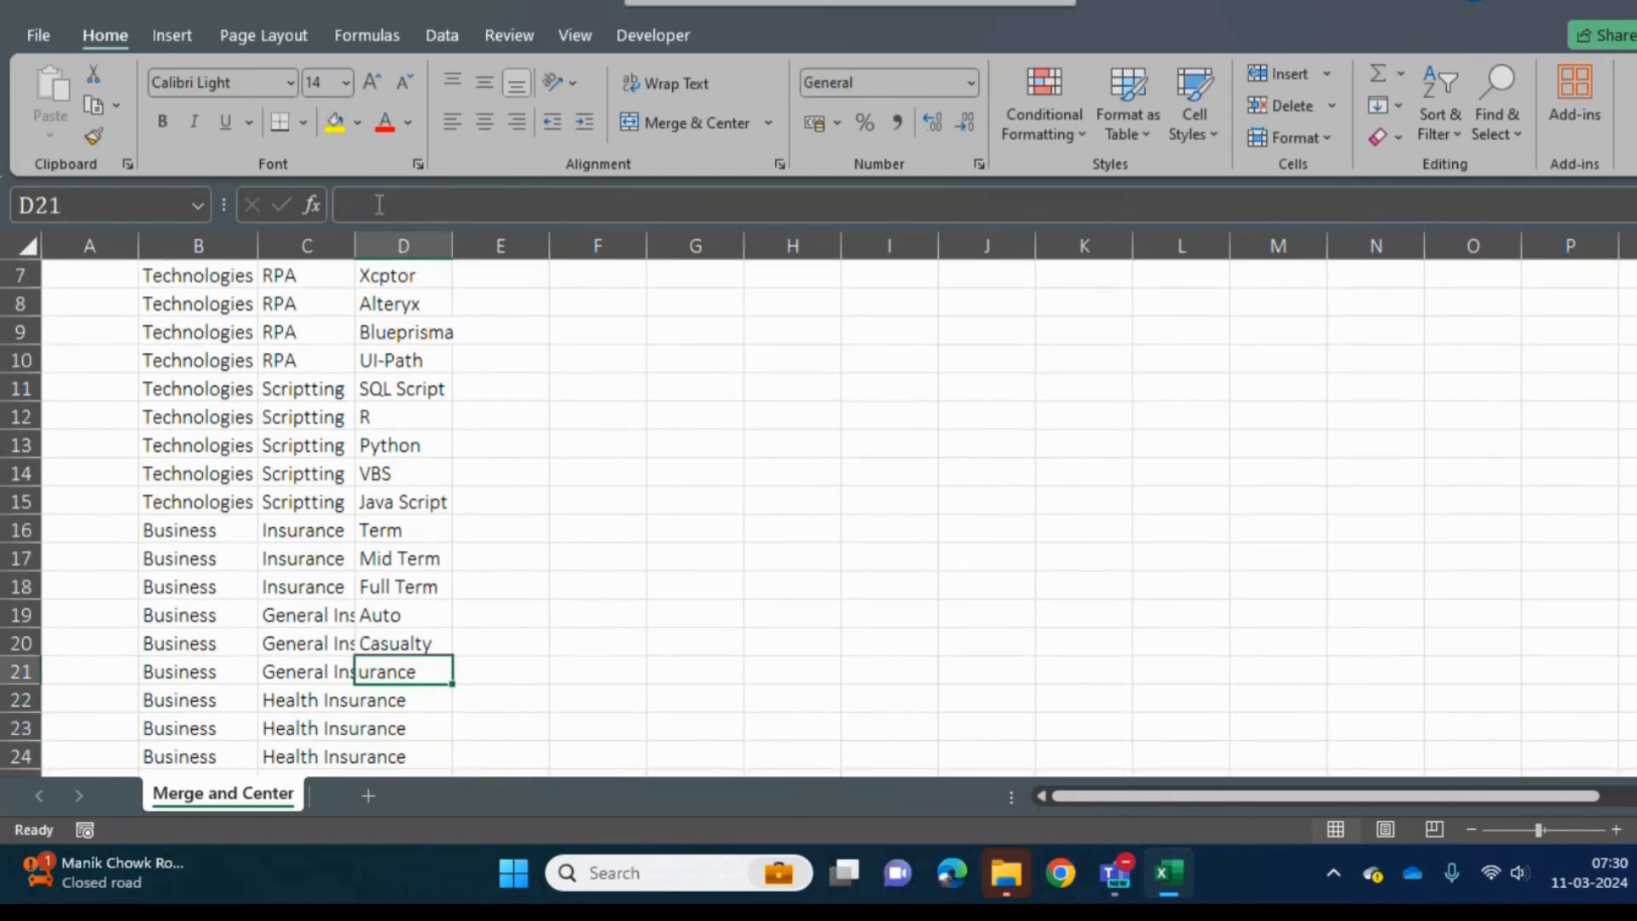
pyautogui.write('E')
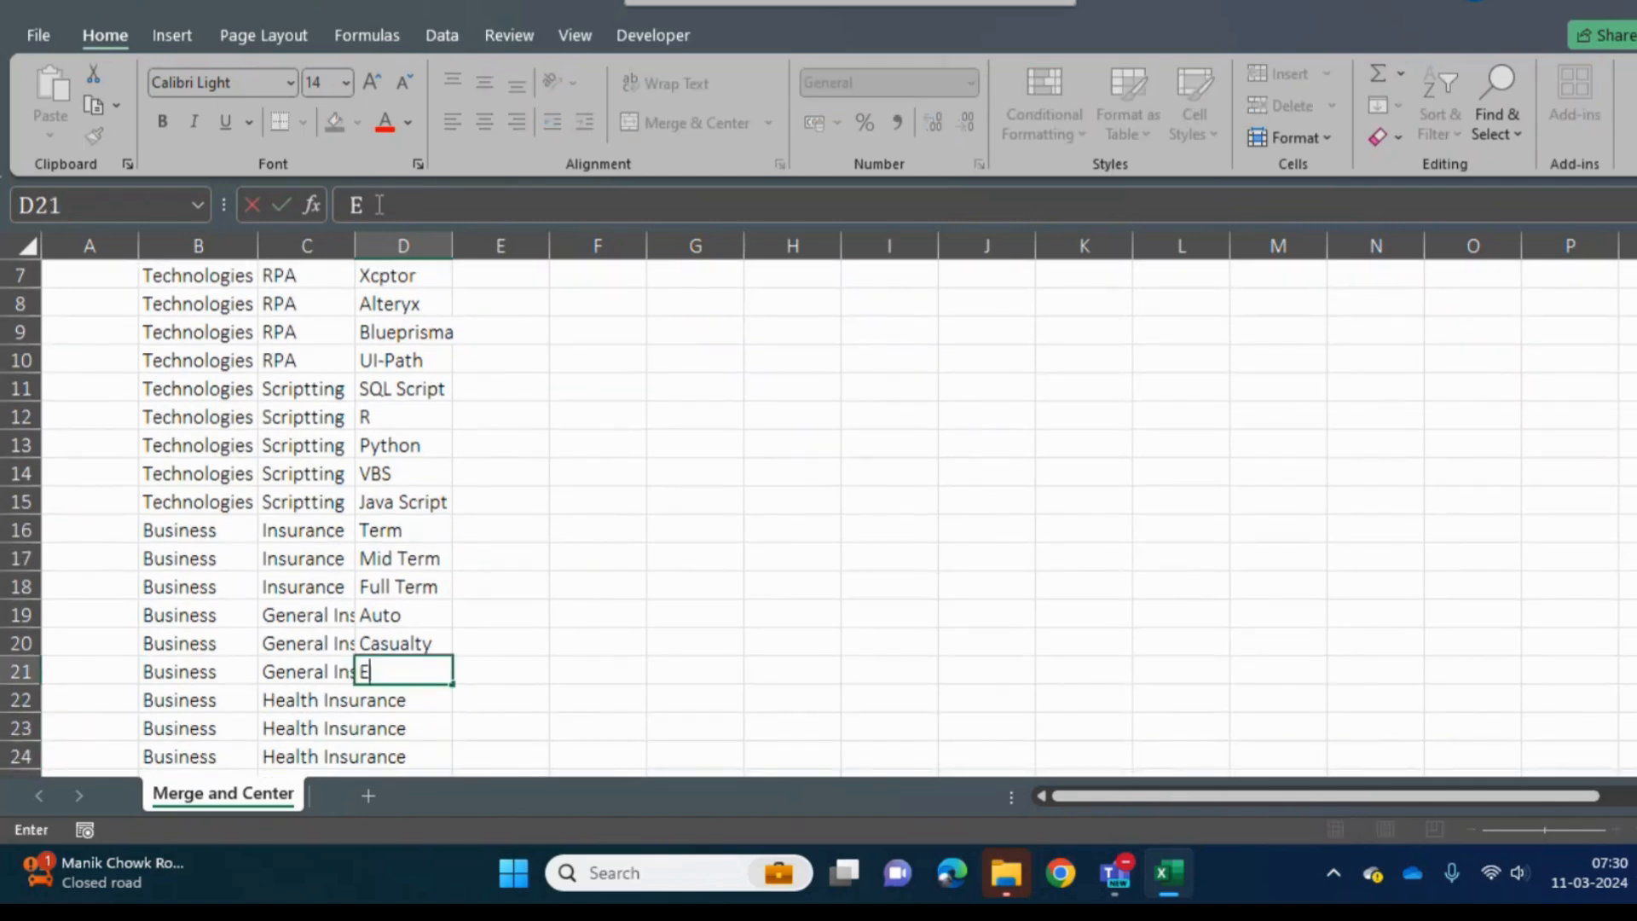
pyautogui.write('nterpri')
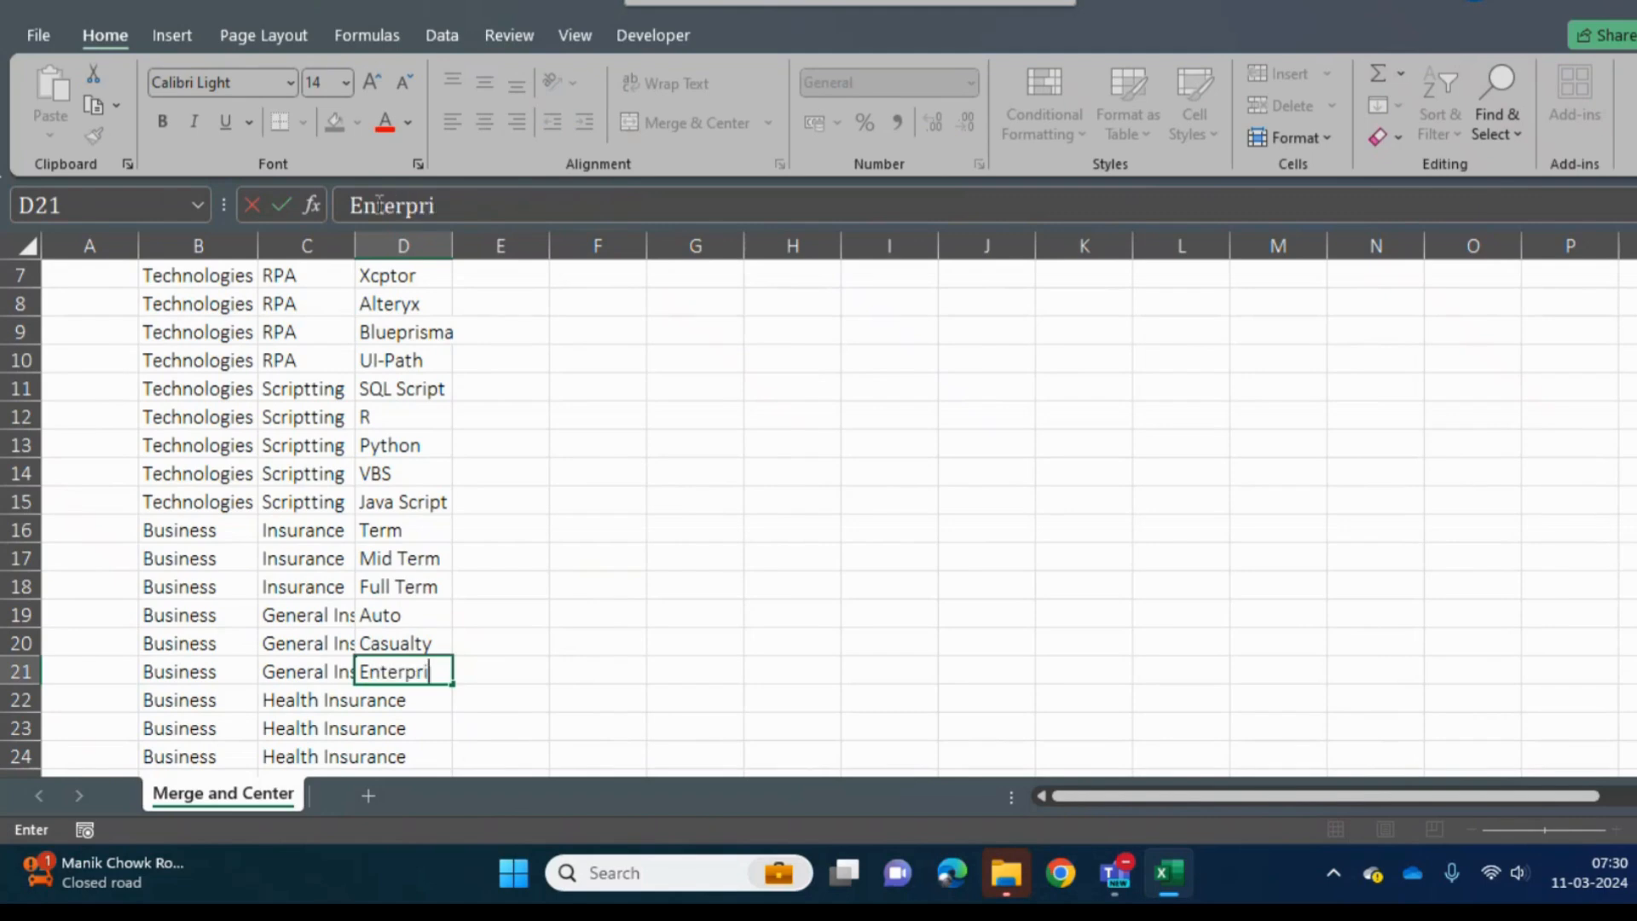
pyautogui.write('se')
pyautogui.press('Return')
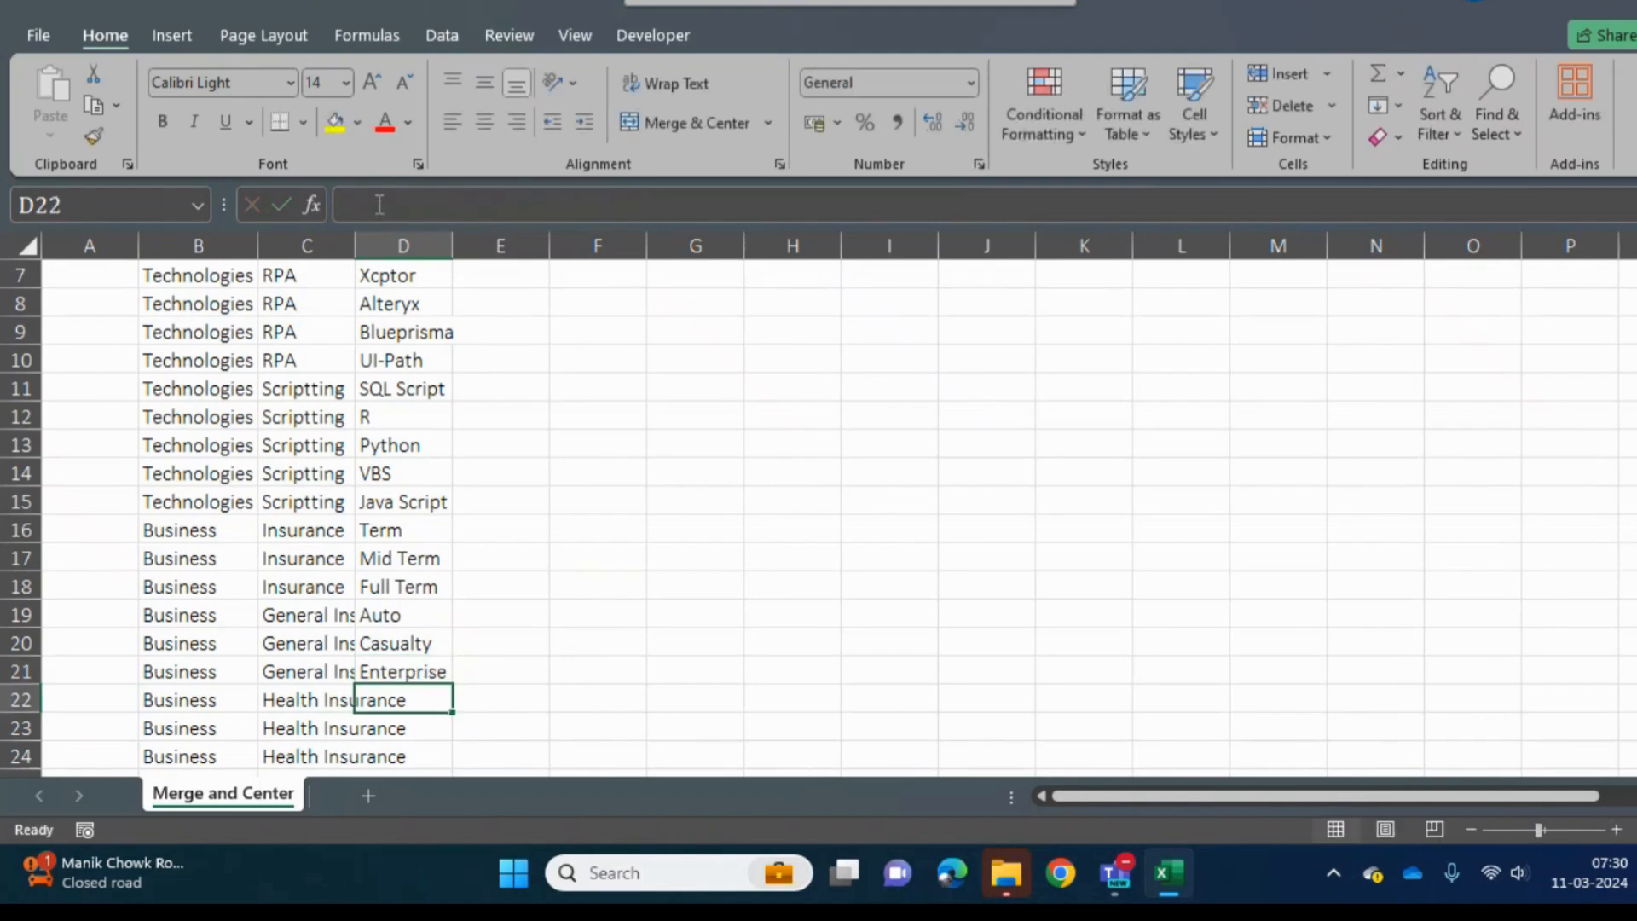
# - Enter Medicare in cell D22 beside the first Health Insurance row
pyautogui.press('Down')
pyautogui.press('Up')
pyautogui.write('MEdicare')
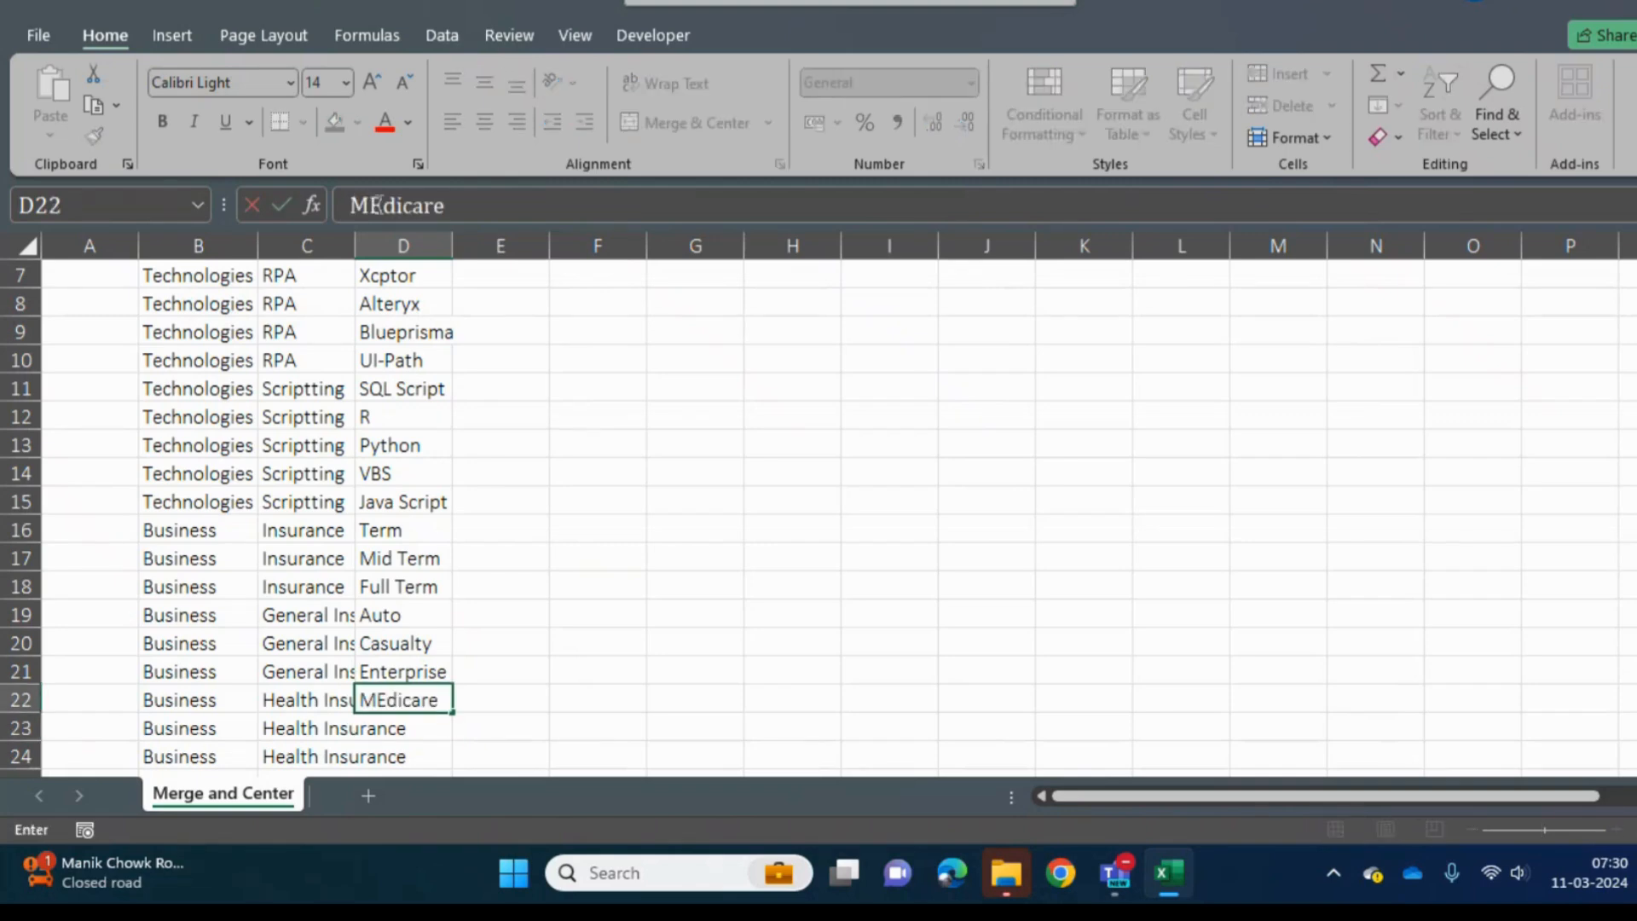
pyautogui.press('Return')
# - Enter Mediclaim in cell D23 and Exp in cell D24 beside the remaining Health Insurance rows
pyautogui.write('M')
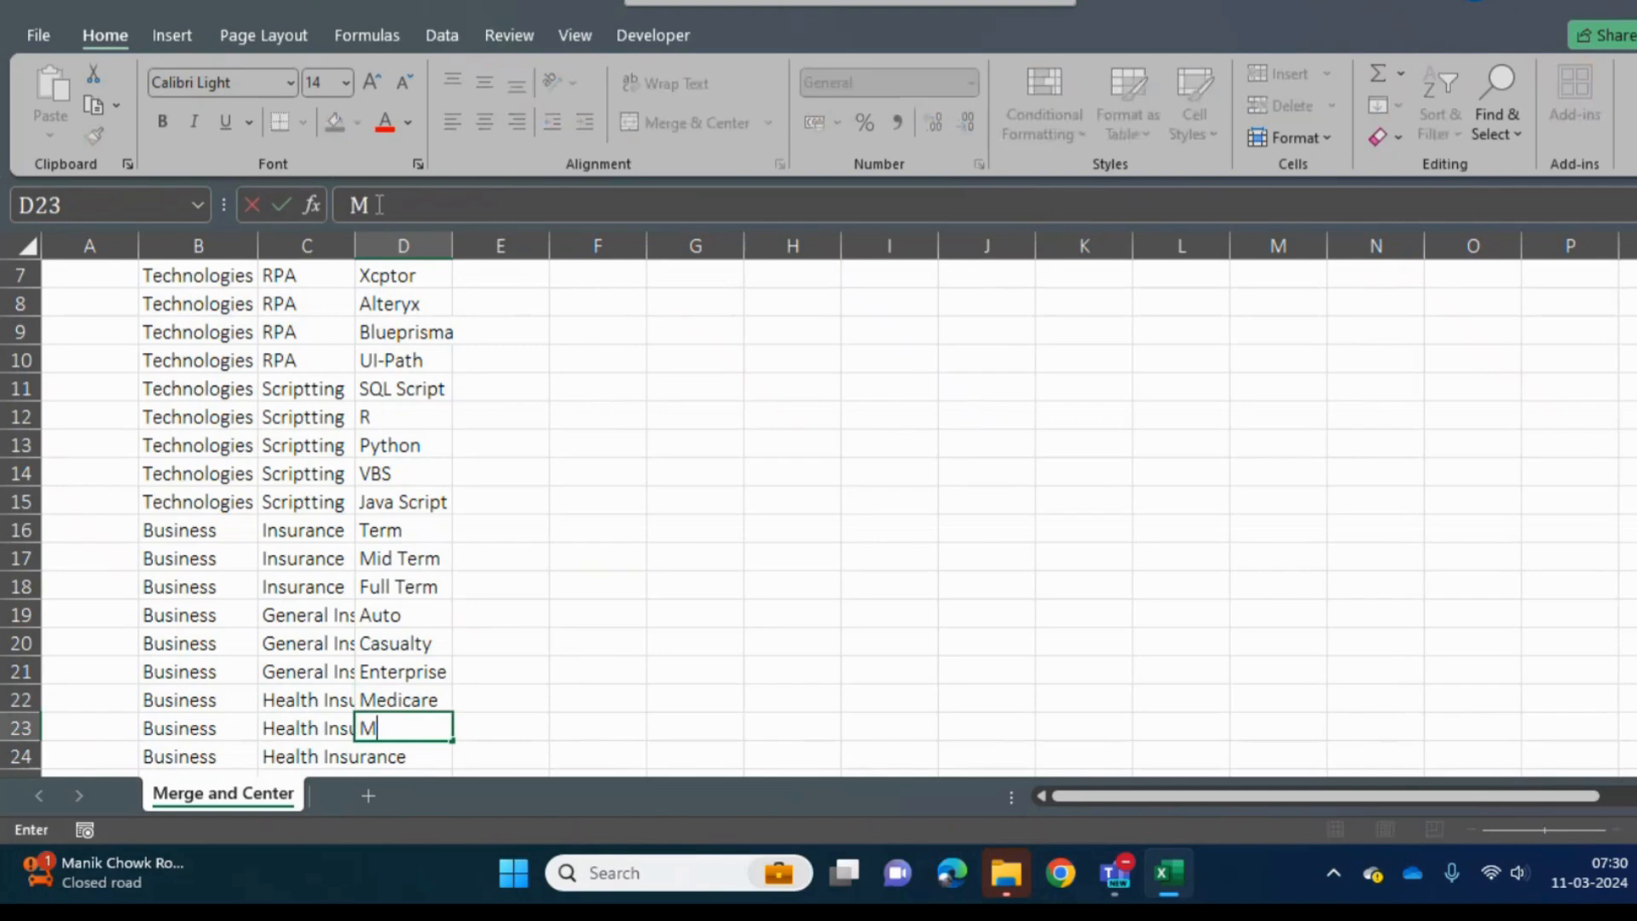
pyautogui.write('edical')
pyautogui.press('BackSpace')
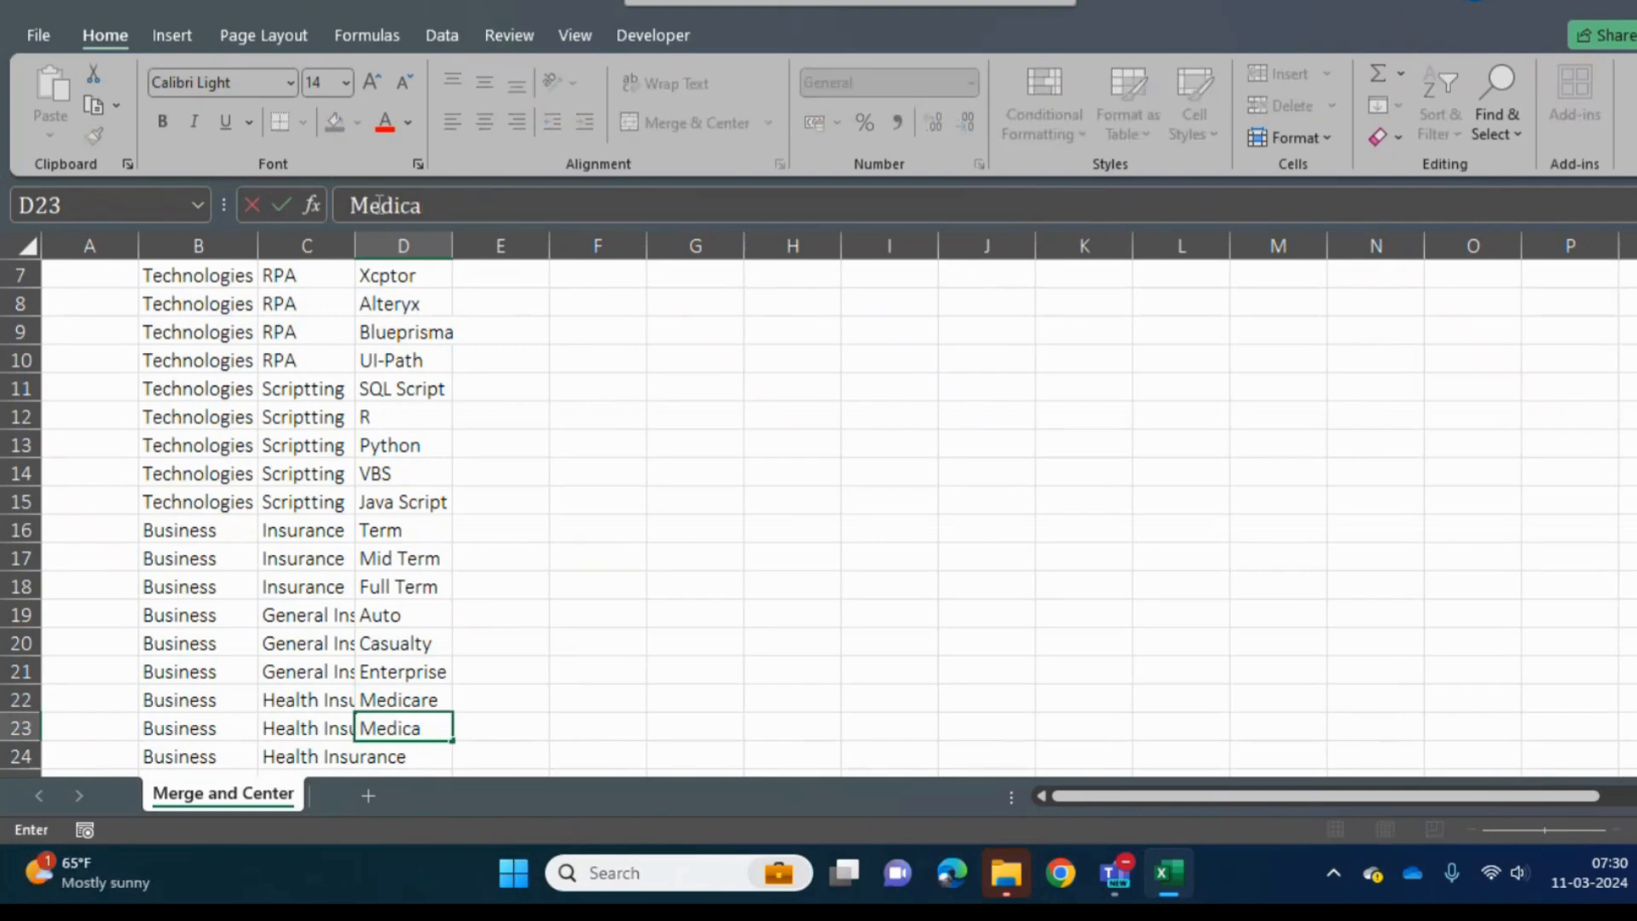
pyautogui.press('BackSpace')
pyautogui.write('laimn')
pyautogui.press('BackSpace')
pyautogui.press('Return')
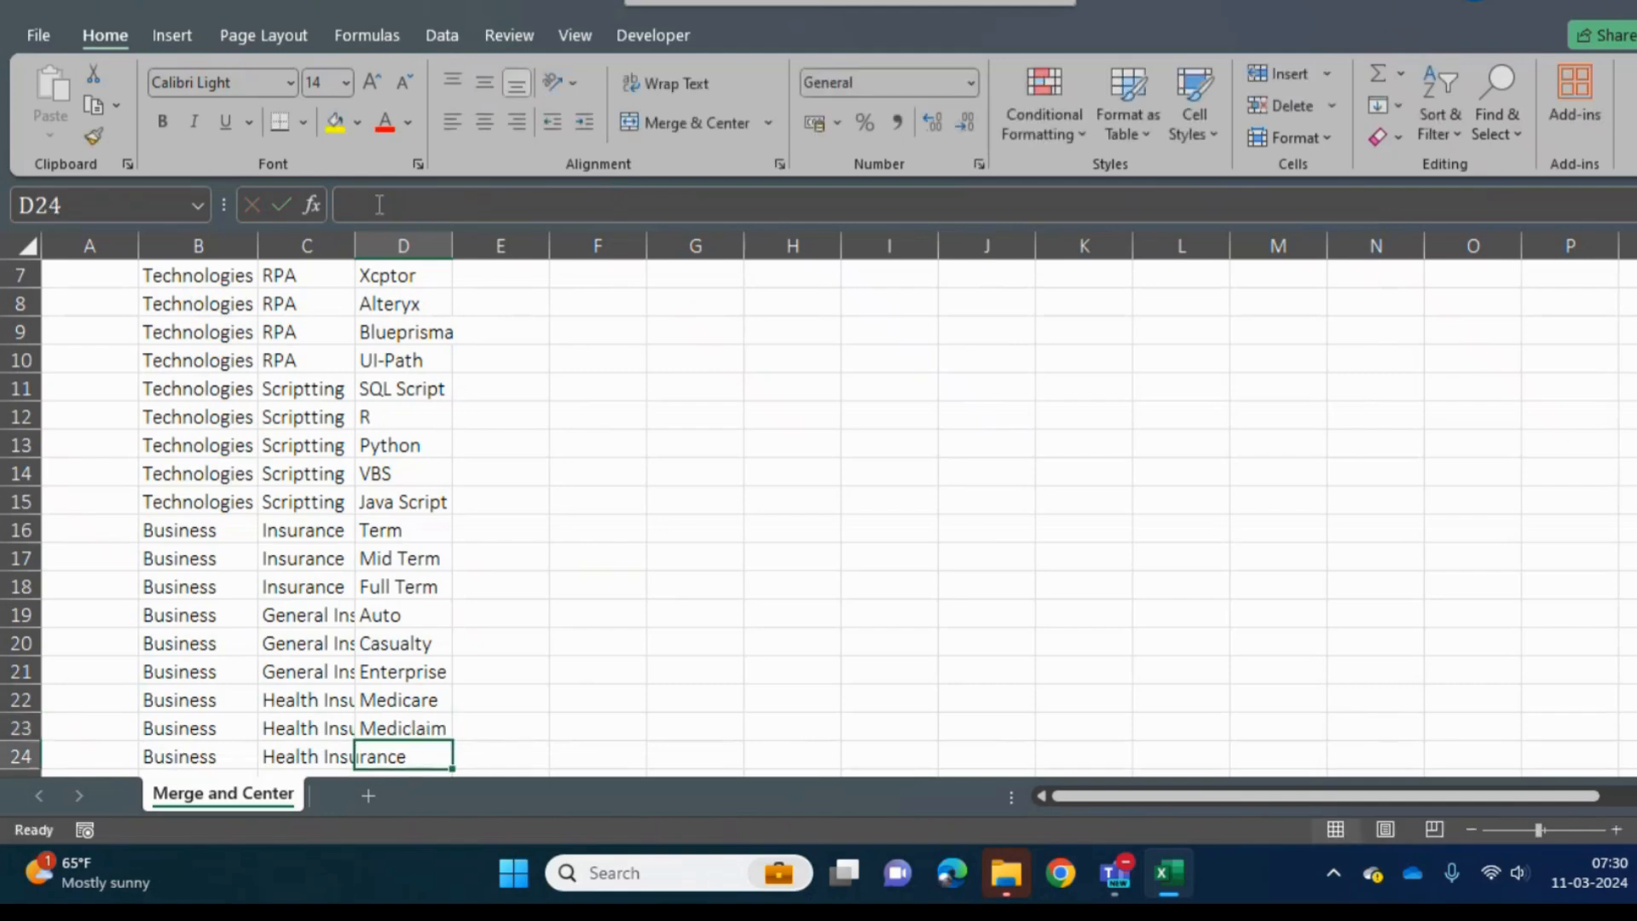
pyautogui.write('Exp')
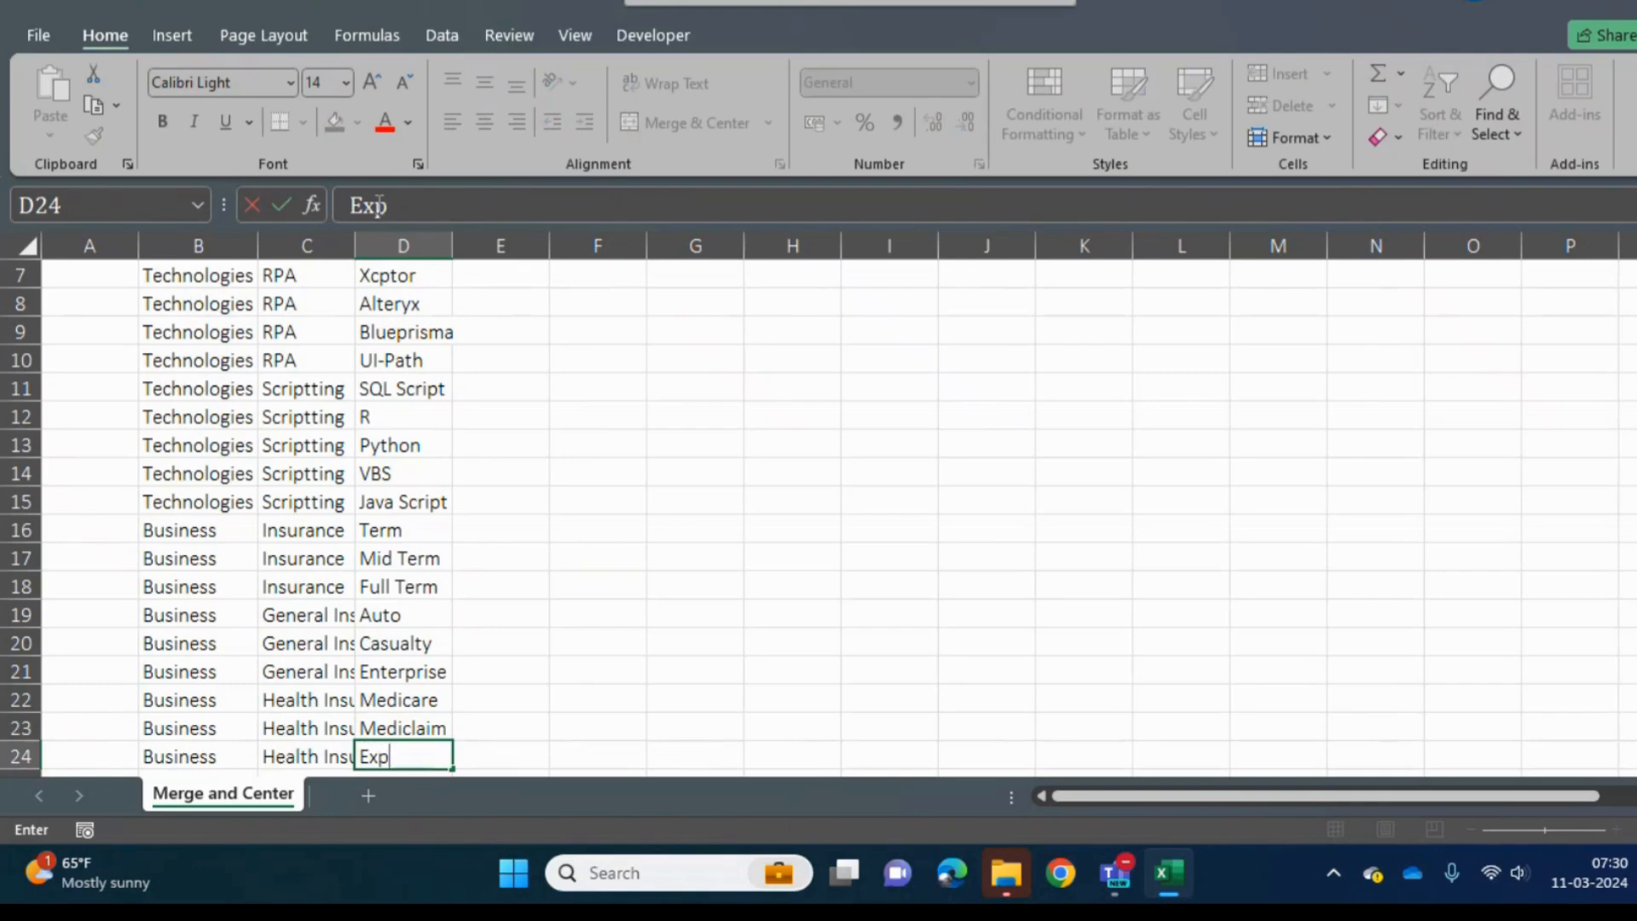
pyautogui.press('Return')
# - Delete rows 25 and 26, the first two Home Insurance rows
pyautogui.press('Up')
pyautogui.press('Down')
pyautogui.press('Down')
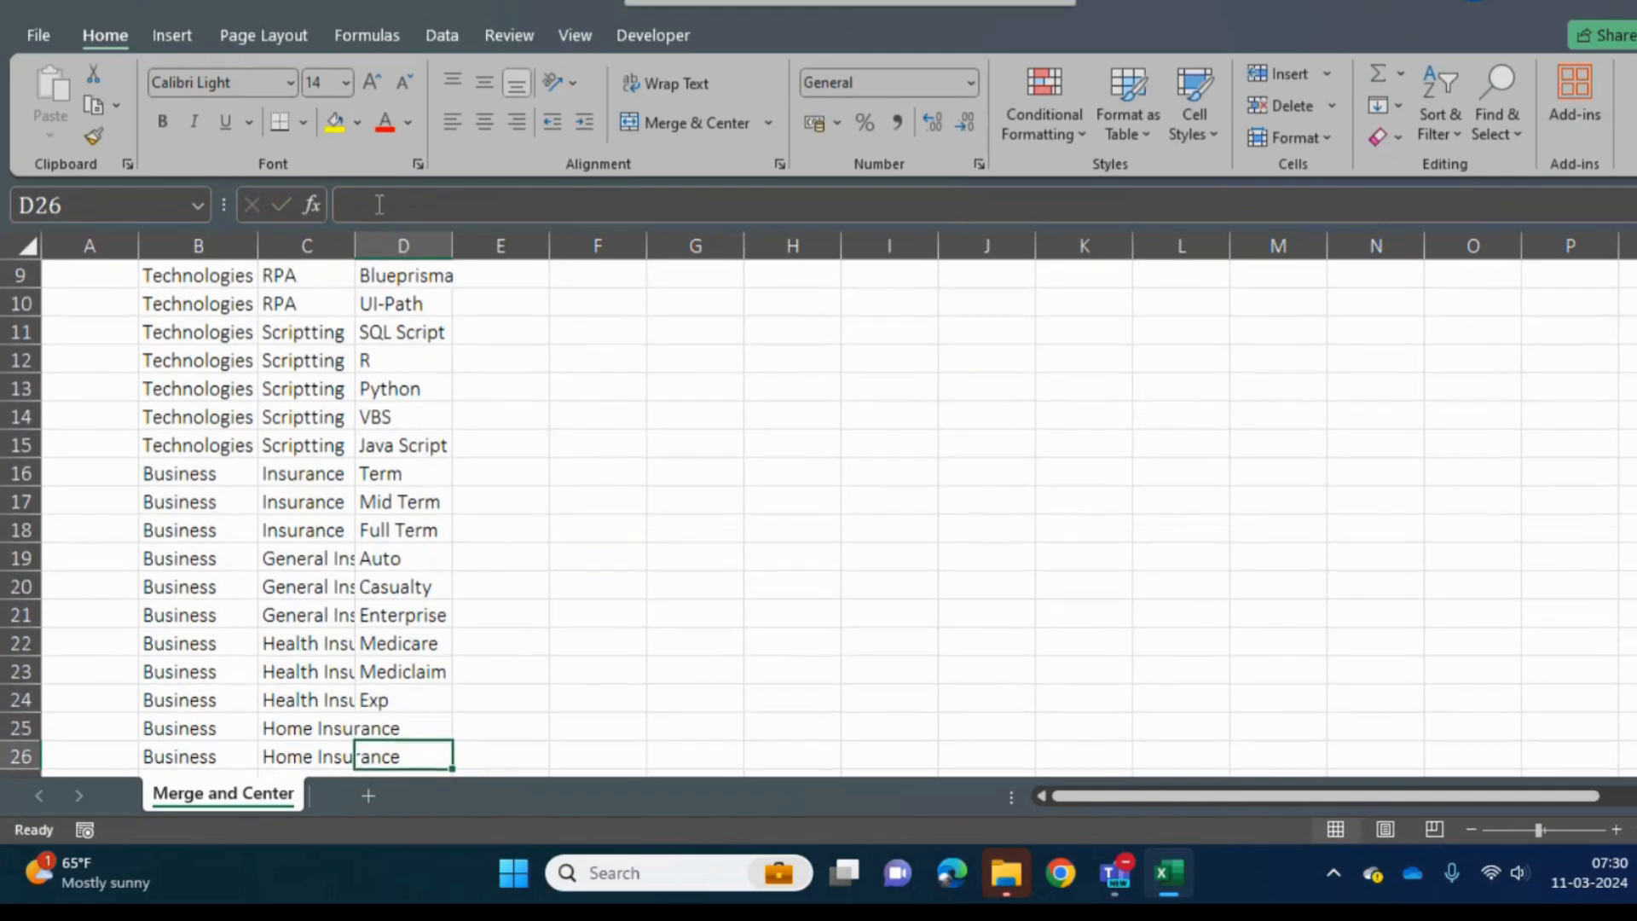
pyautogui.press('Up')
pyautogui.press('Down')
pyautogui.press('Up')
pyautogui.hotkey('shift', 'space')
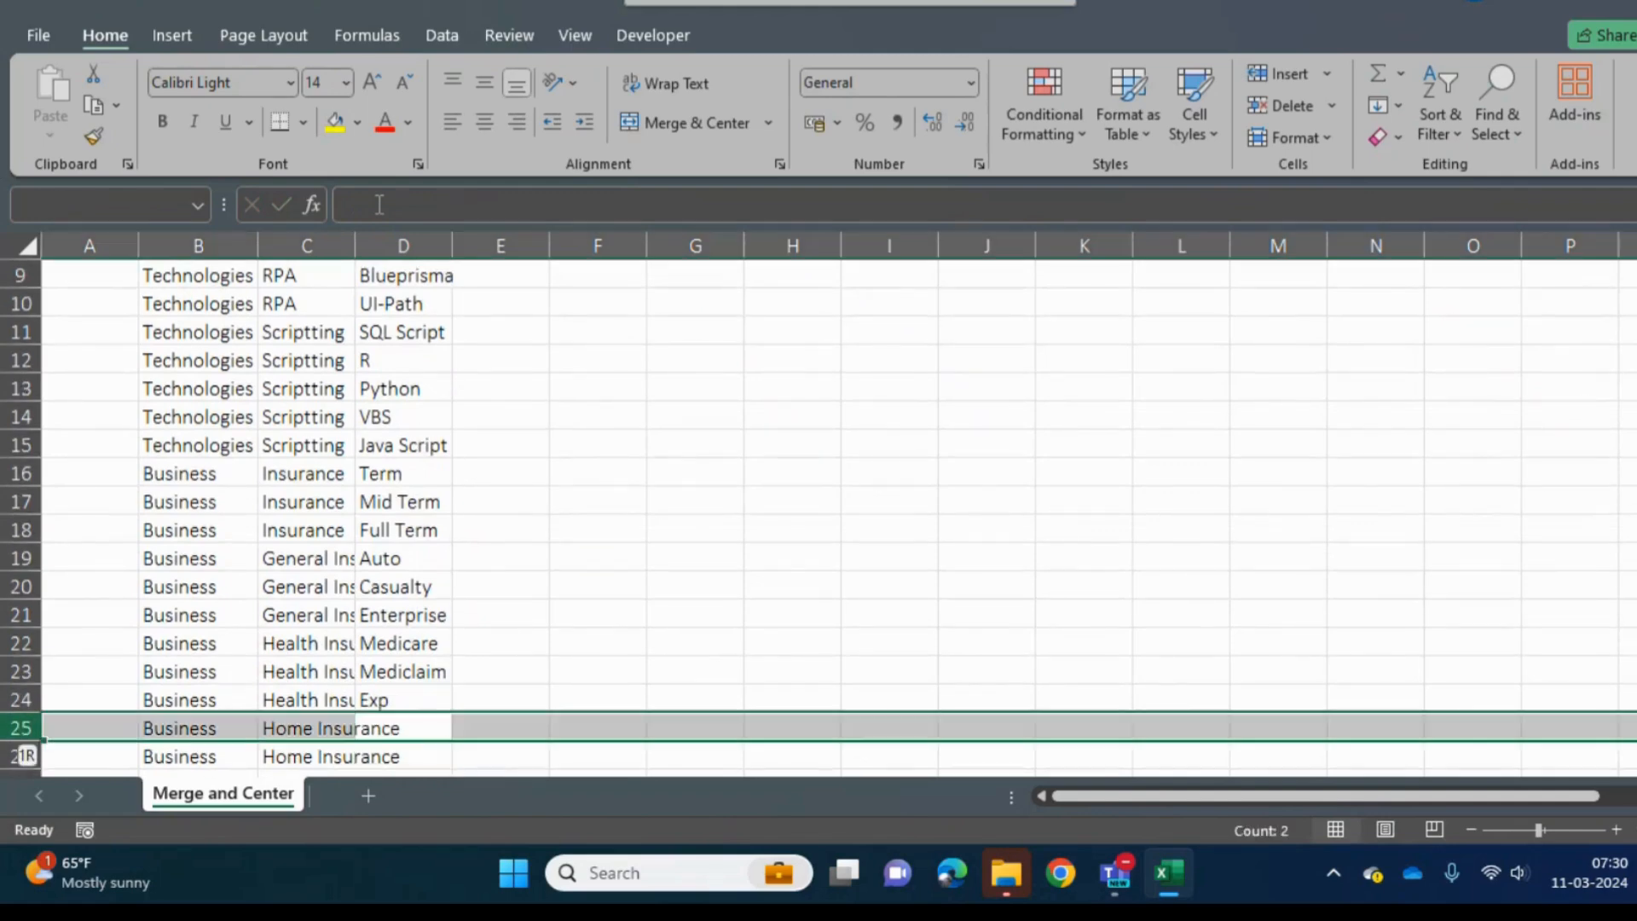
pyautogui.hotkey('shift', 'Down')
pyautogui.hotkey('ctrl', '-')
# - Add a Prices column header in cell E2, beside the Actual header
pyautogui.hotkey('ctrl', 'Up')
pyautogui.hotkey('ctrl', 'Up')
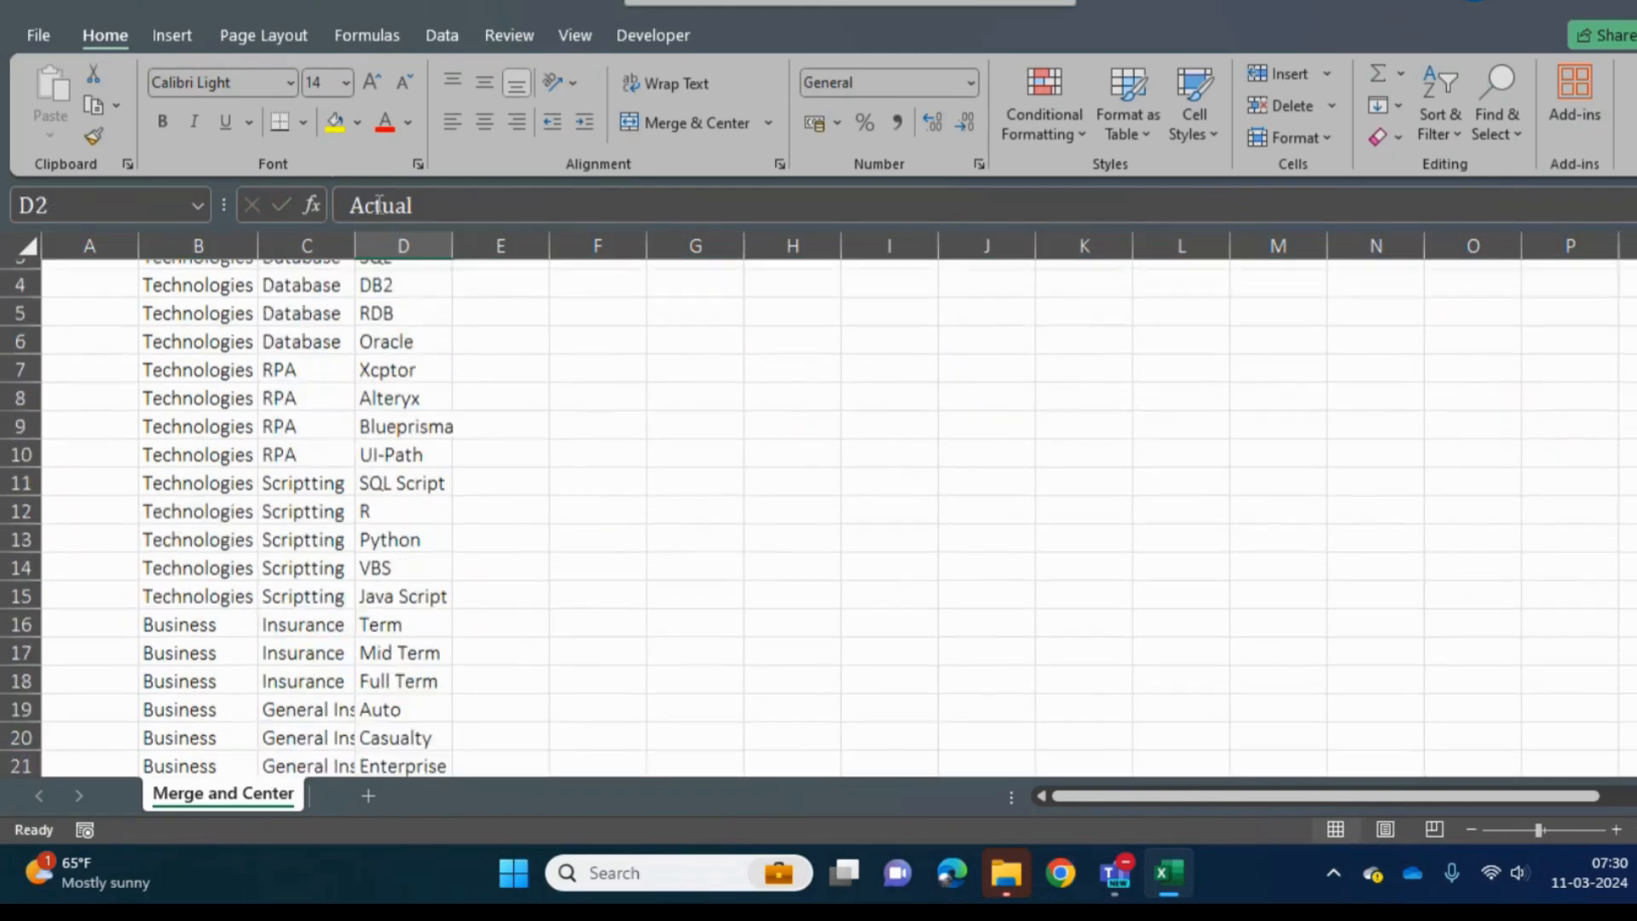
pyautogui.press('Right')
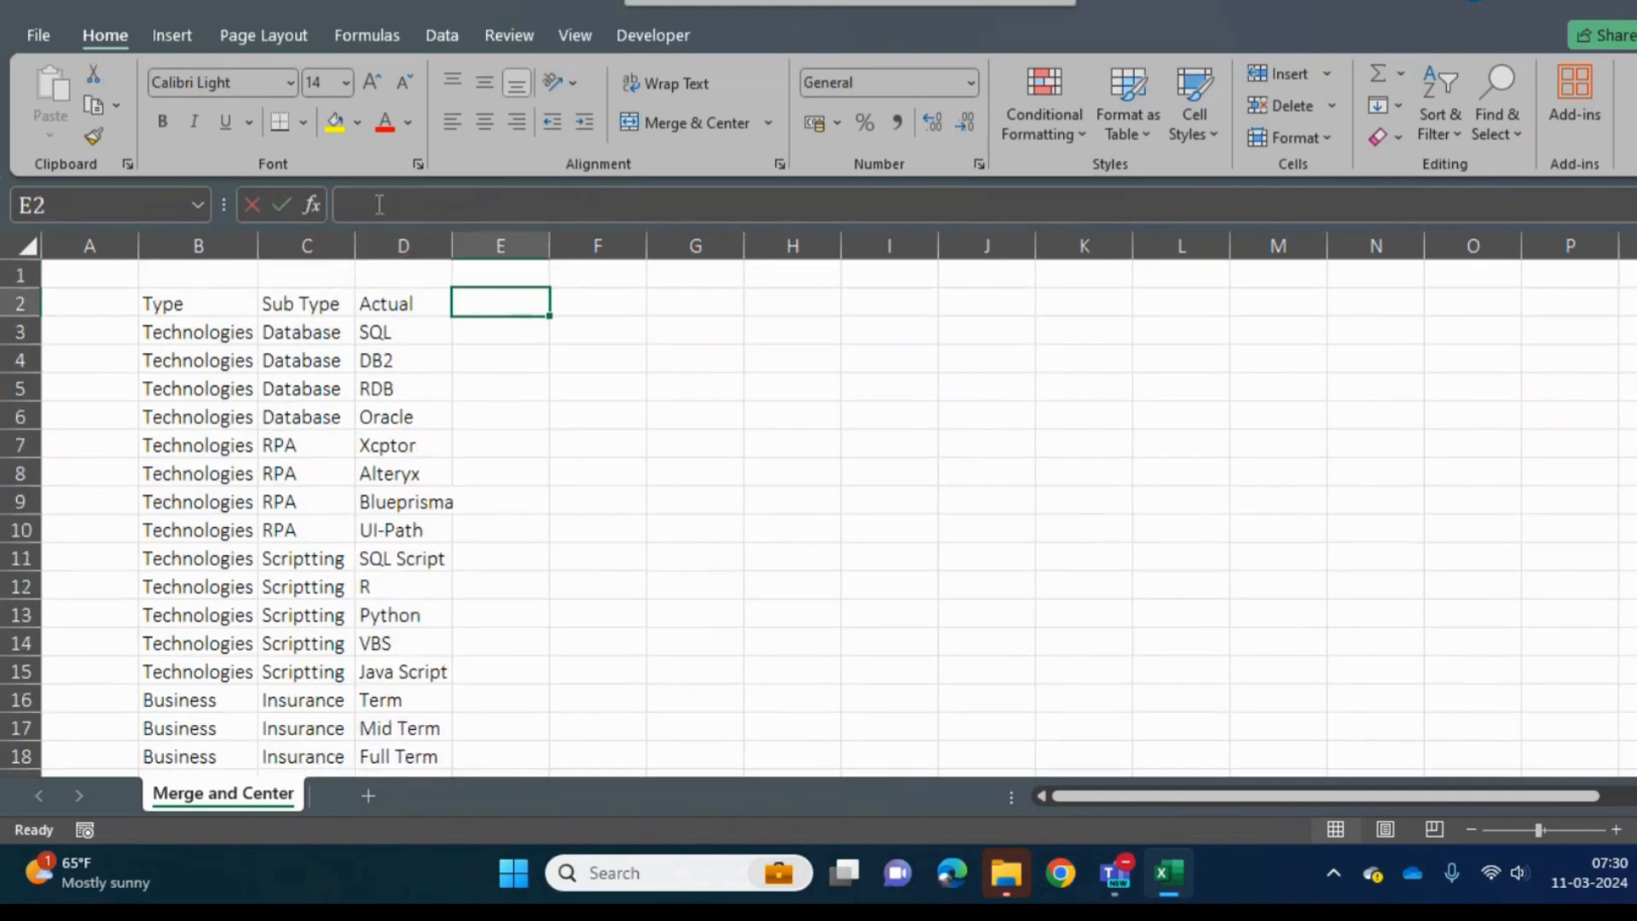
pyautogui.write('PRices')
pyautogui.press('Return')
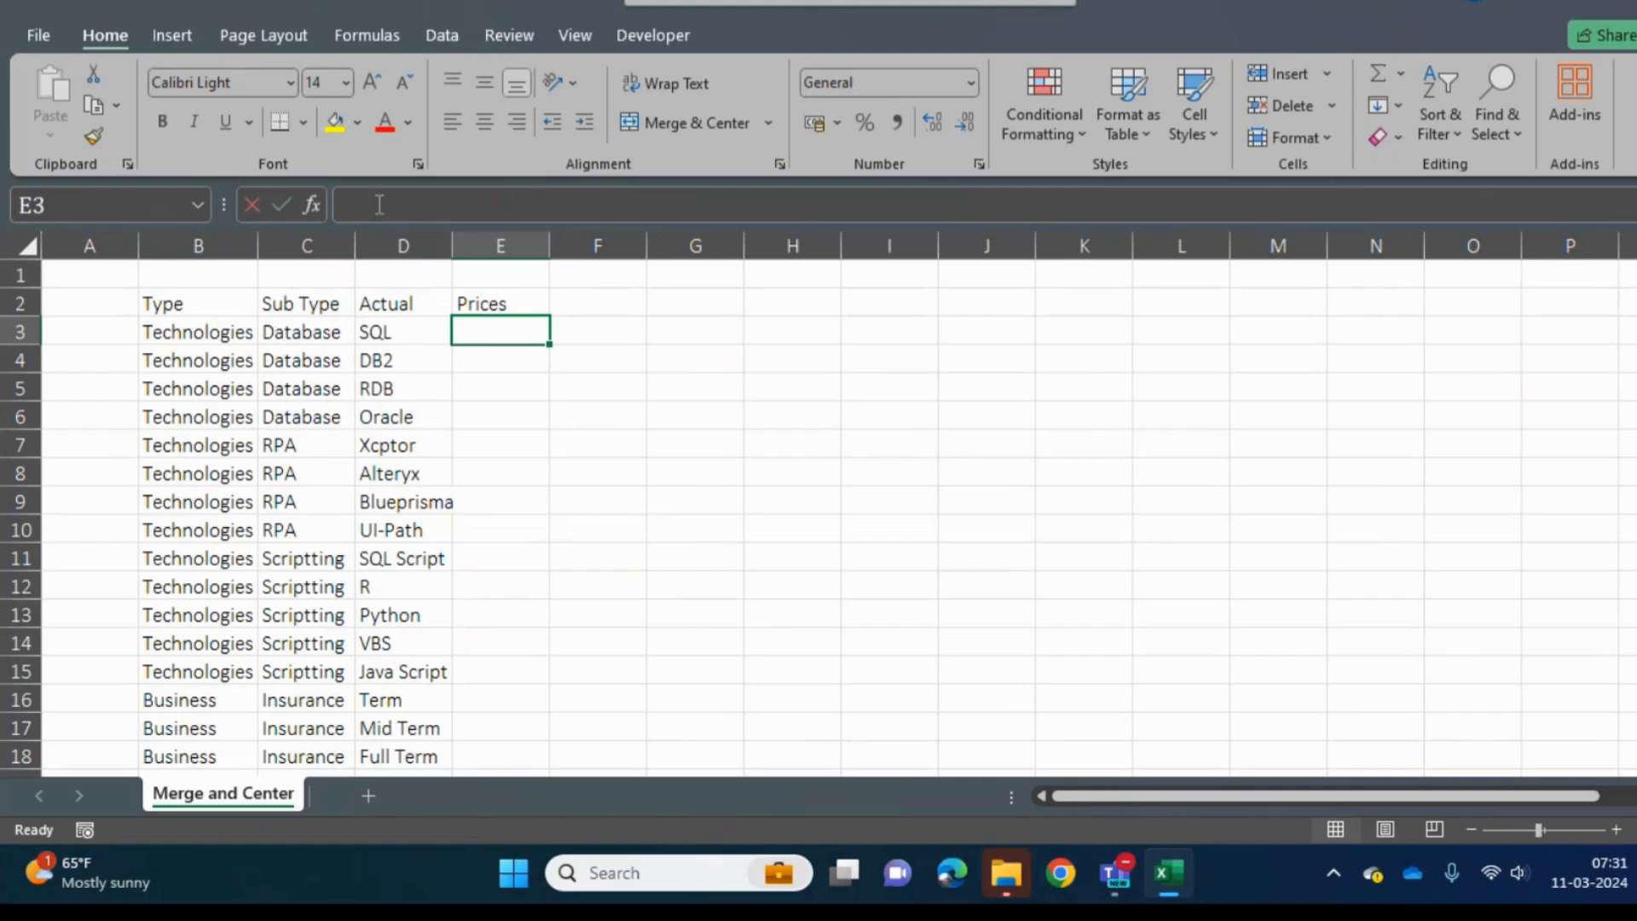
# - Enter 500 in cell E3 and apply the $ English (United States) accounting format to it
pyautogui.write('500')
pyautogui.press('Return')
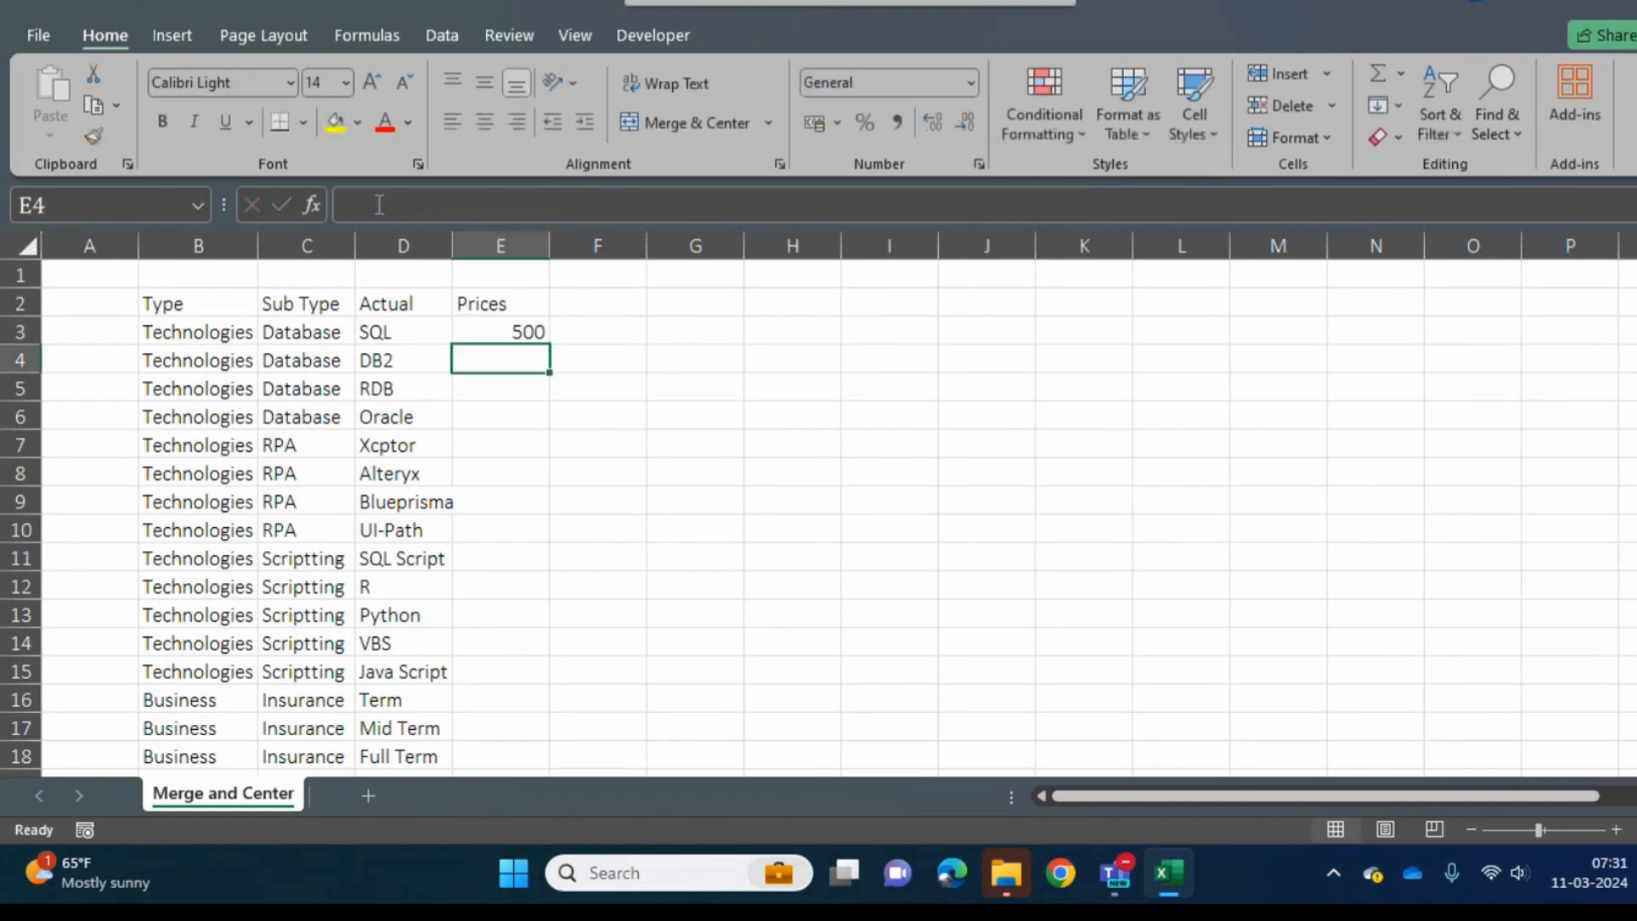
pyautogui.press('Up')
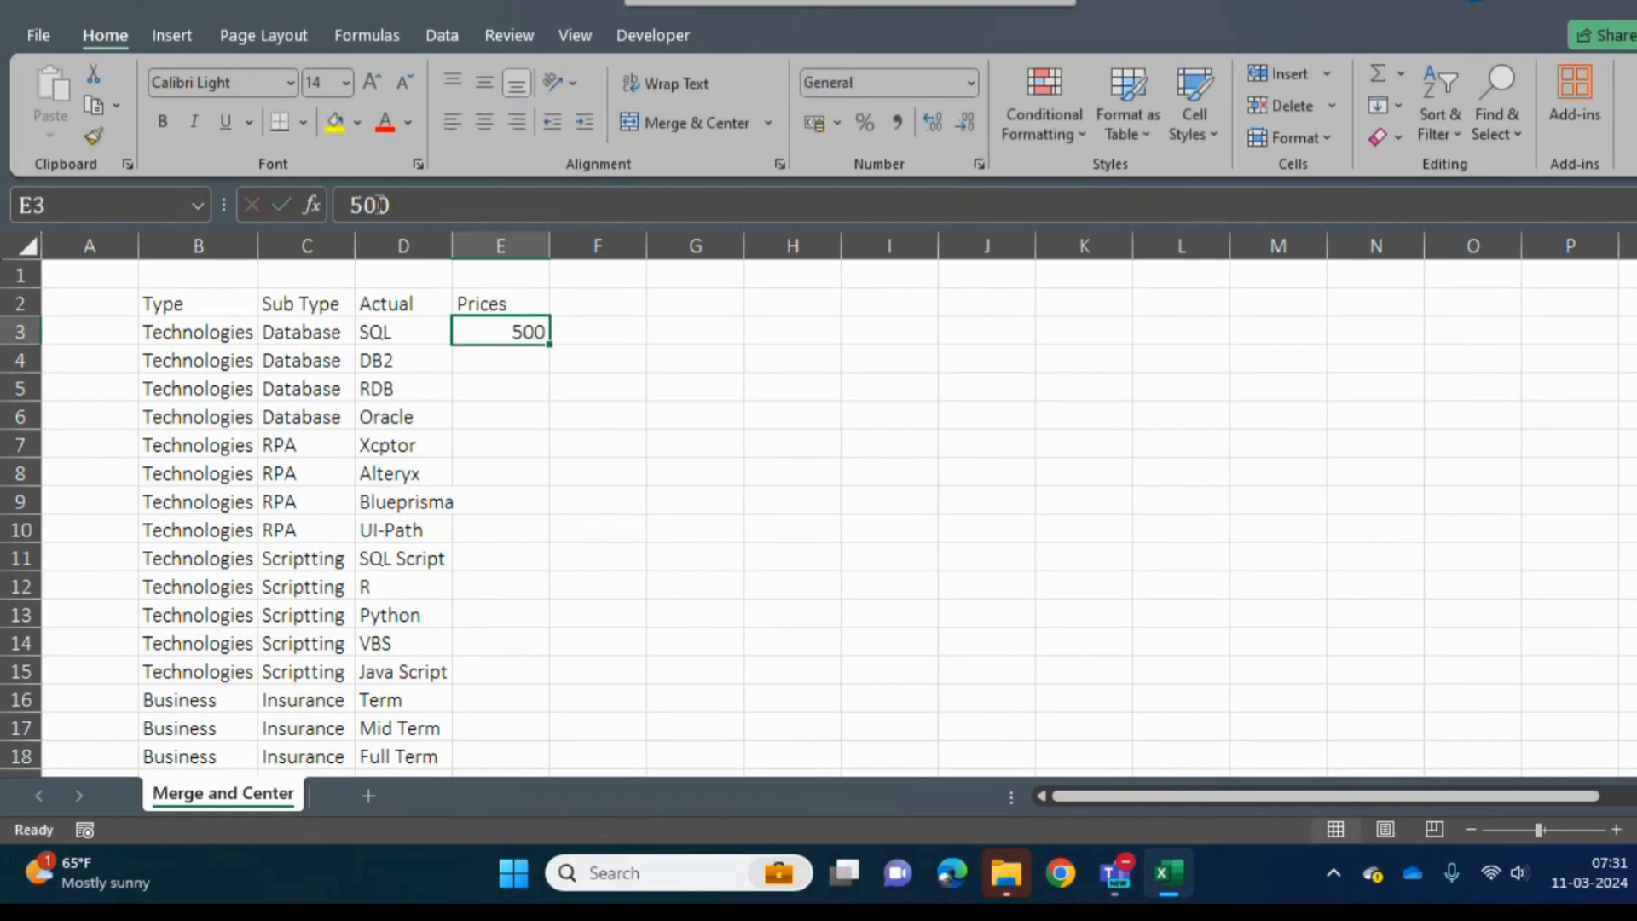
pyautogui.click(842, 134)
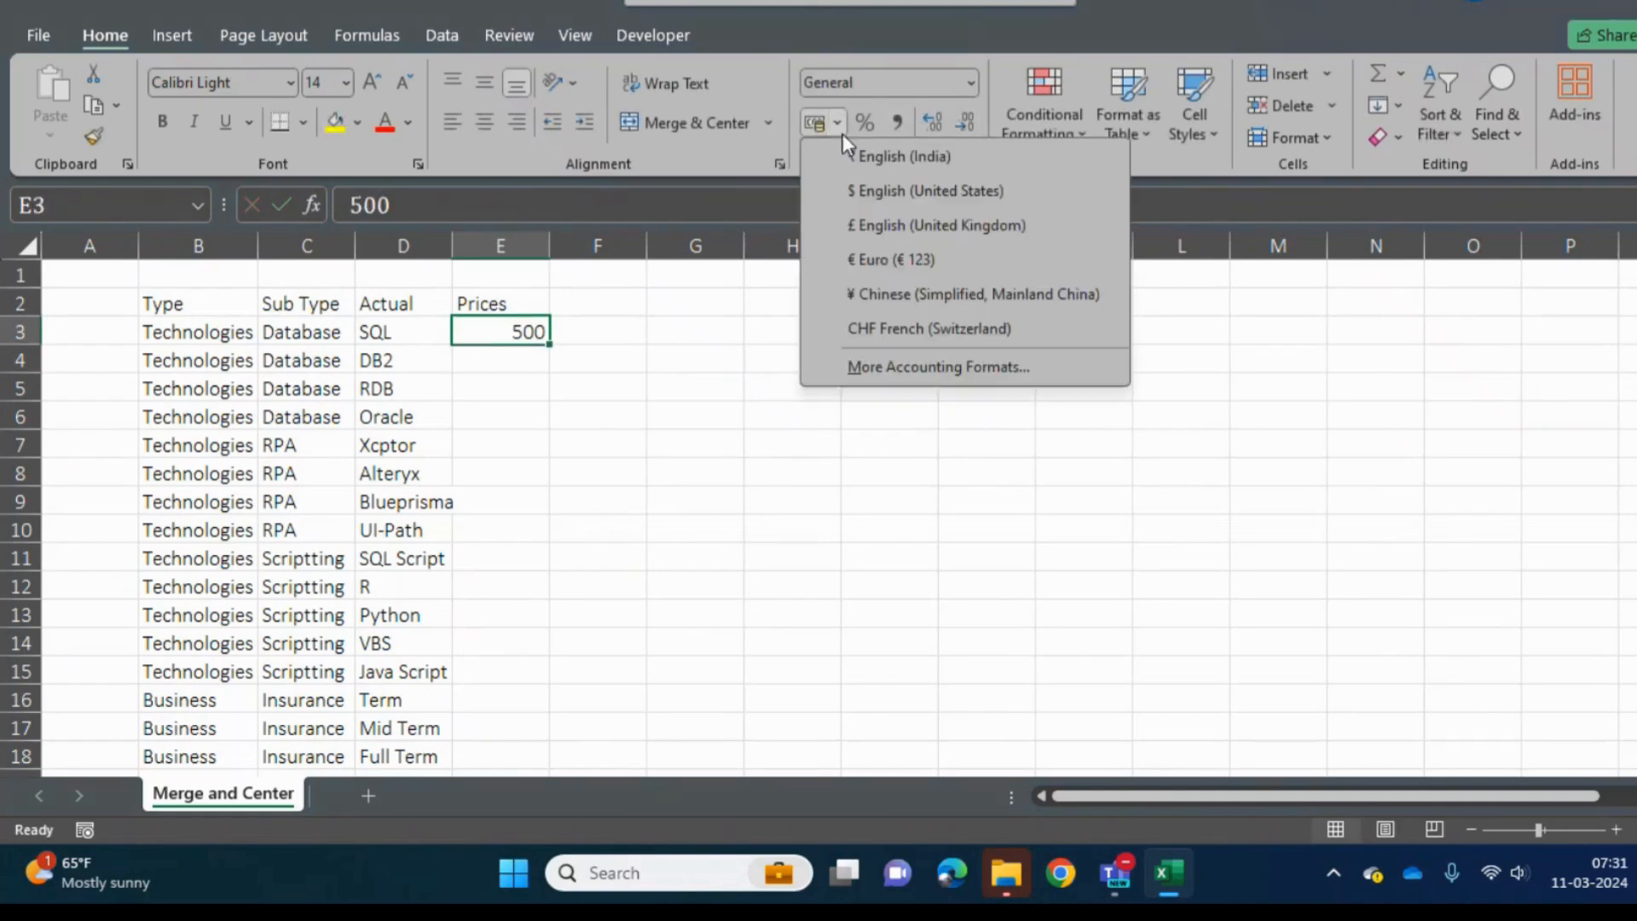
pyautogui.click(892, 192)
# - Fill the formatted price in E3 down the Prices column to cell E25
pyautogui.hotkey('shift', 'Down')
pyautogui.hotkey('shift', 'Down')
pyautogui.hotkey('shift', 'Down')
pyautogui.hotkey('shift', 'Down')
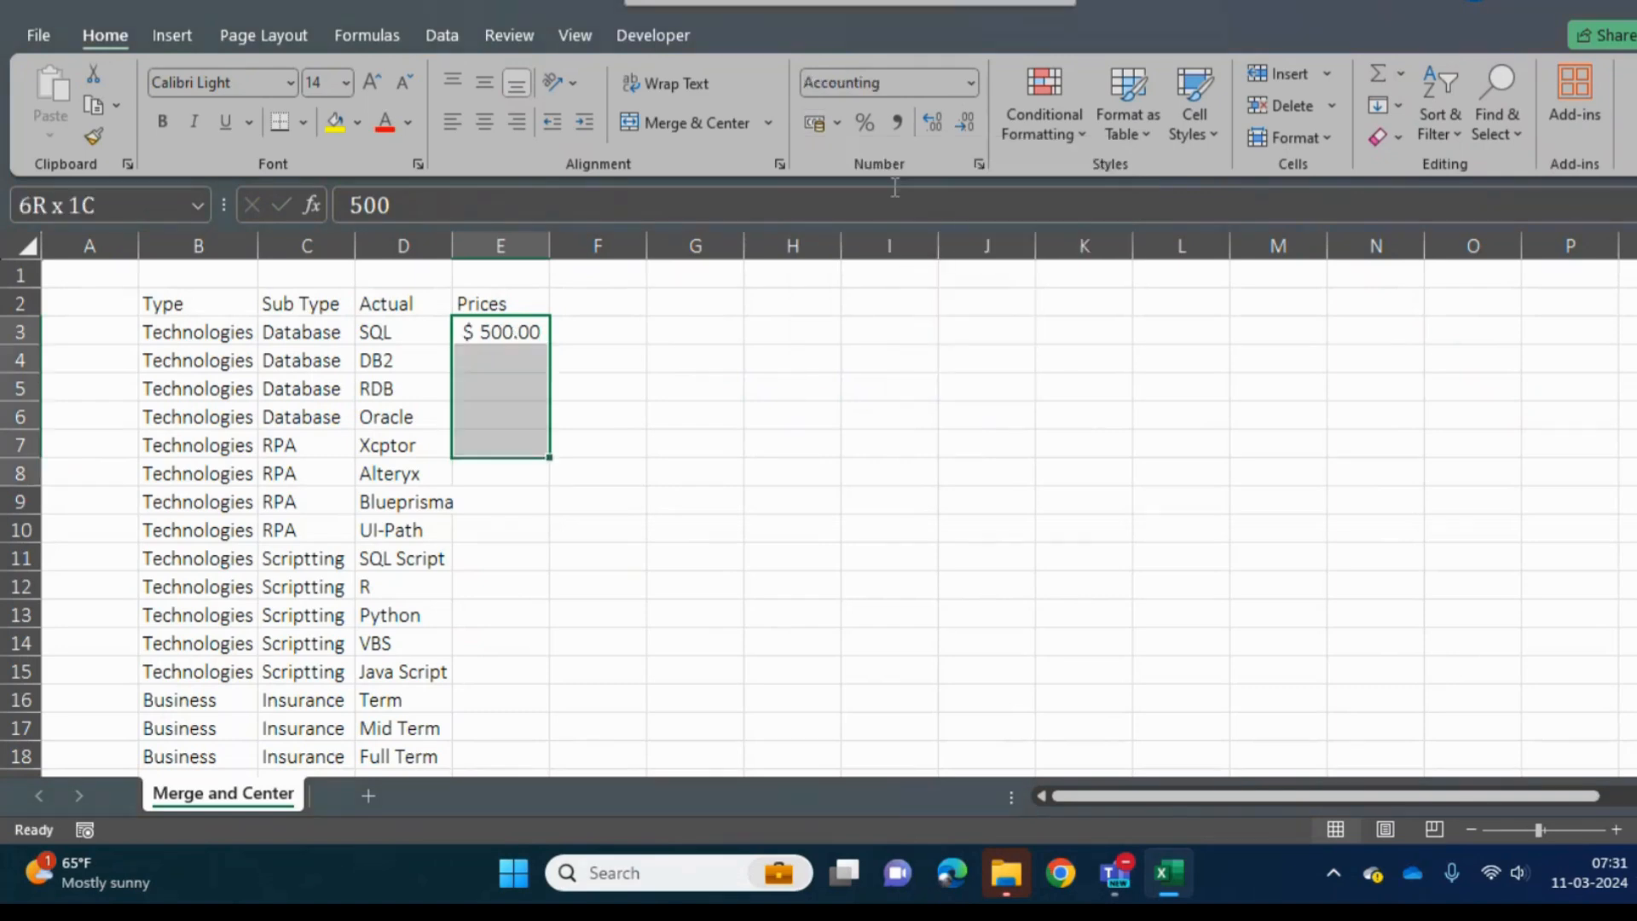
pyautogui.hotkey('shift', 'Down')
pyautogui.hotkey('shift', 'Down')
pyautogui.hotkey('shift', 'Down')
pyautogui.hotkey('shift', 'Down')
pyautogui.hotkey('shift', 'Down')
pyautogui.hotkey('shift', 'Down')
pyautogui.hotkey('shift', 'Down')
pyautogui.hotkey('shift', 'Down')
pyautogui.hotkey('shift', 'Down')
pyautogui.hotkey('shift', 'Down')
pyautogui.hotkey('shift', 'Down')
pyautogui.hotkey('shift', 'Down')
pyautogui.hotkey('shift', 'Down')
pyautogui.hotkey('shift', 'Down')
pyautogui.hotkey('shift', 'Down')
pyautogui.hotkey('shift', 'Down')
pyautogui.hotkey('shift', 'Down')
pyautogui.hotkey('shift', 'Down')
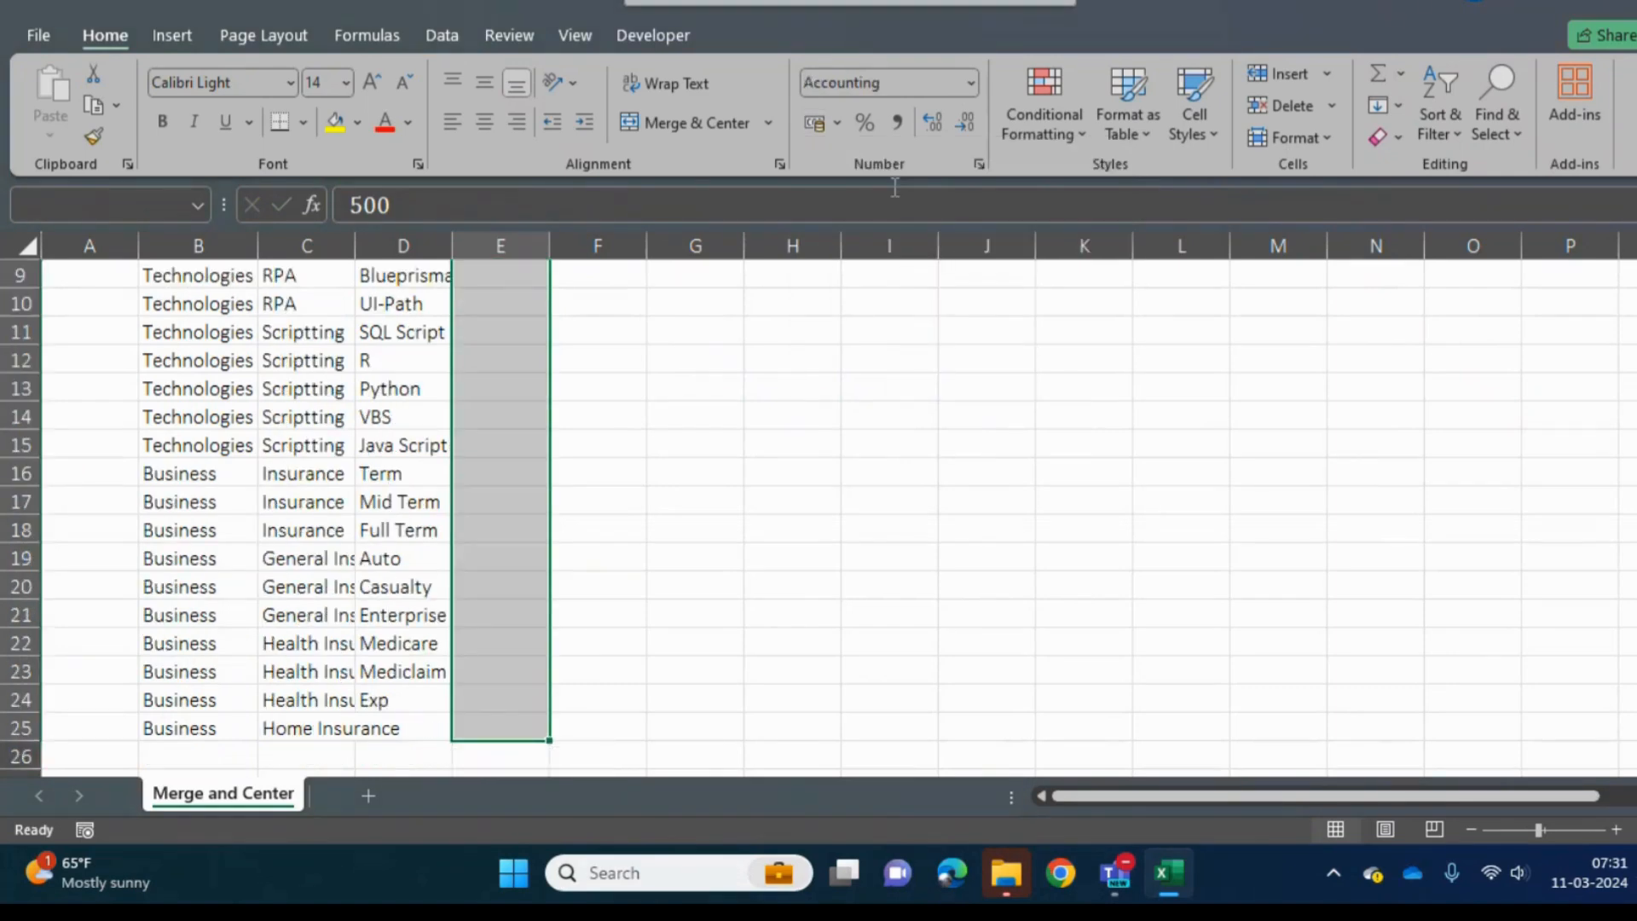
pyautogui.hotkey('ctrl', 'd')
# - Replace all prices in E3:E25 with the formula =RANDBETWEEN(500,1000)
pyautogui.write('=rand')
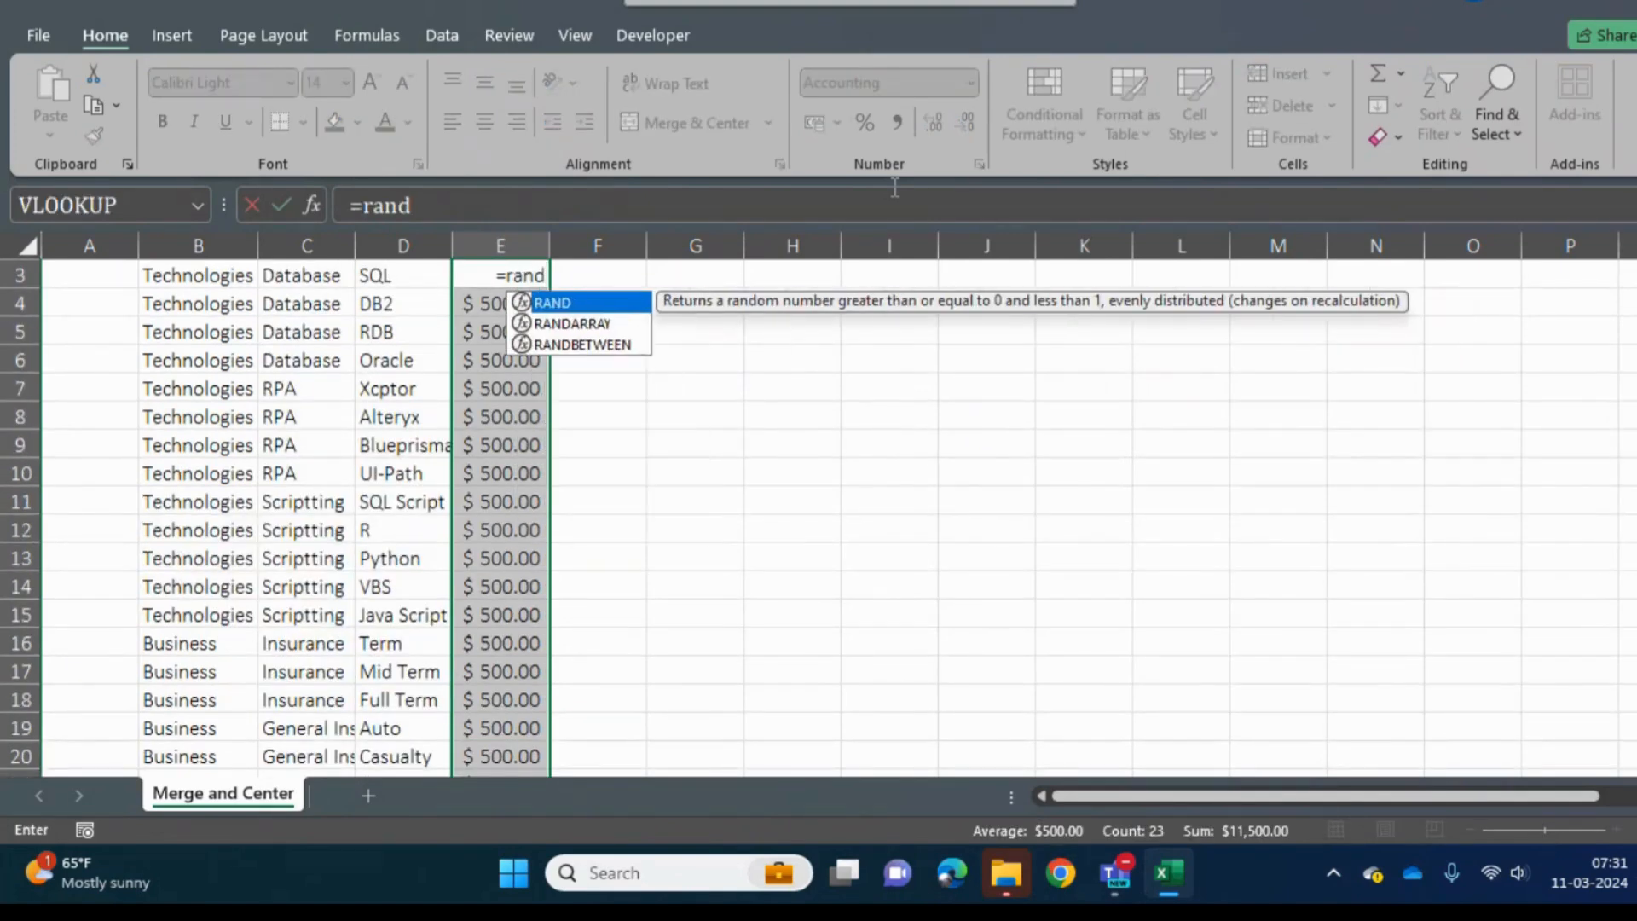
pyautogui.press('Down')
pyautogui.press('Down')
pyautogui.press('Tab')
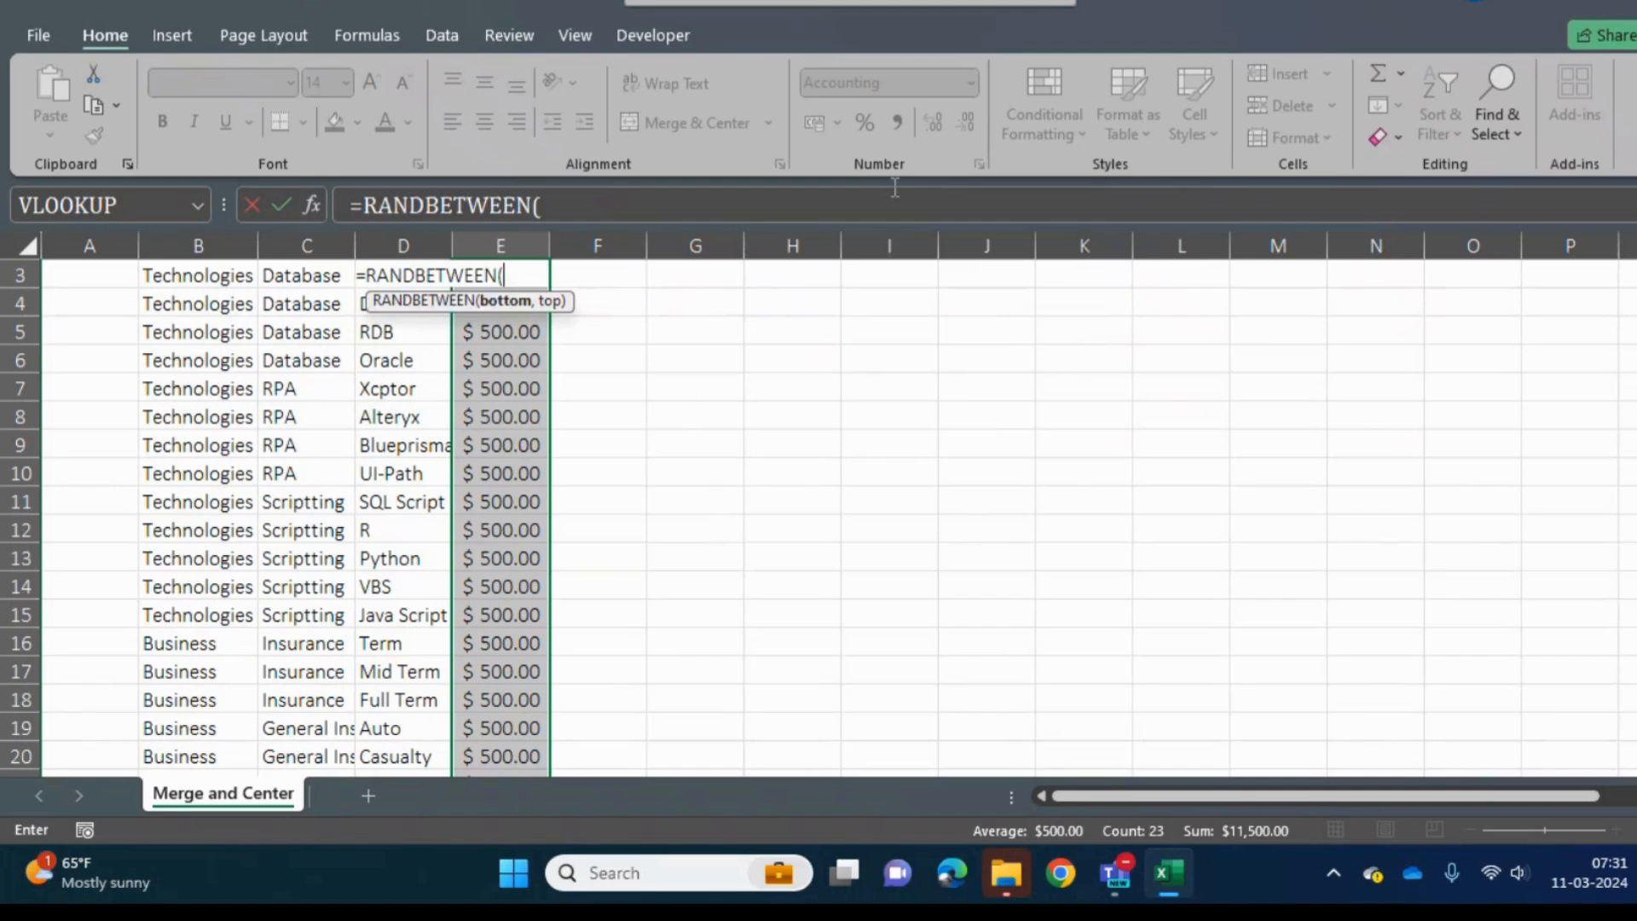
pyautogui.write('500,')
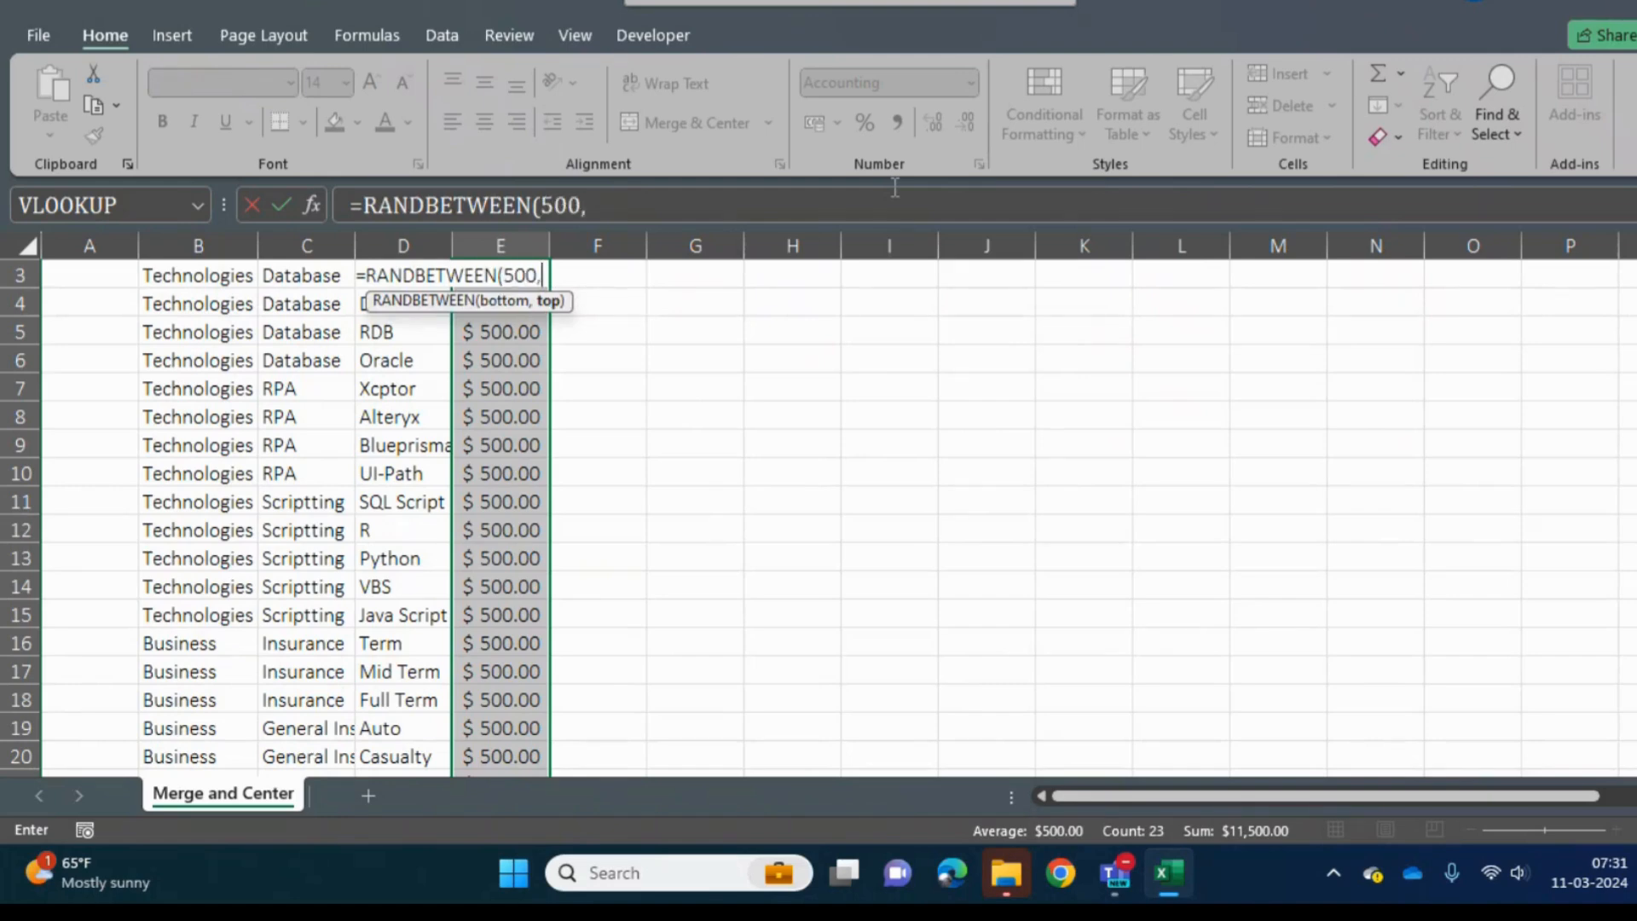
pyautogui.write('1000')
pyautogui.hotkey('ctrl', 'Return')
# - Convert the random price formulas in E3:E25 to fixed values by pasting them over themselves as values
pyautogui.hotkey('ctrl', 'c')
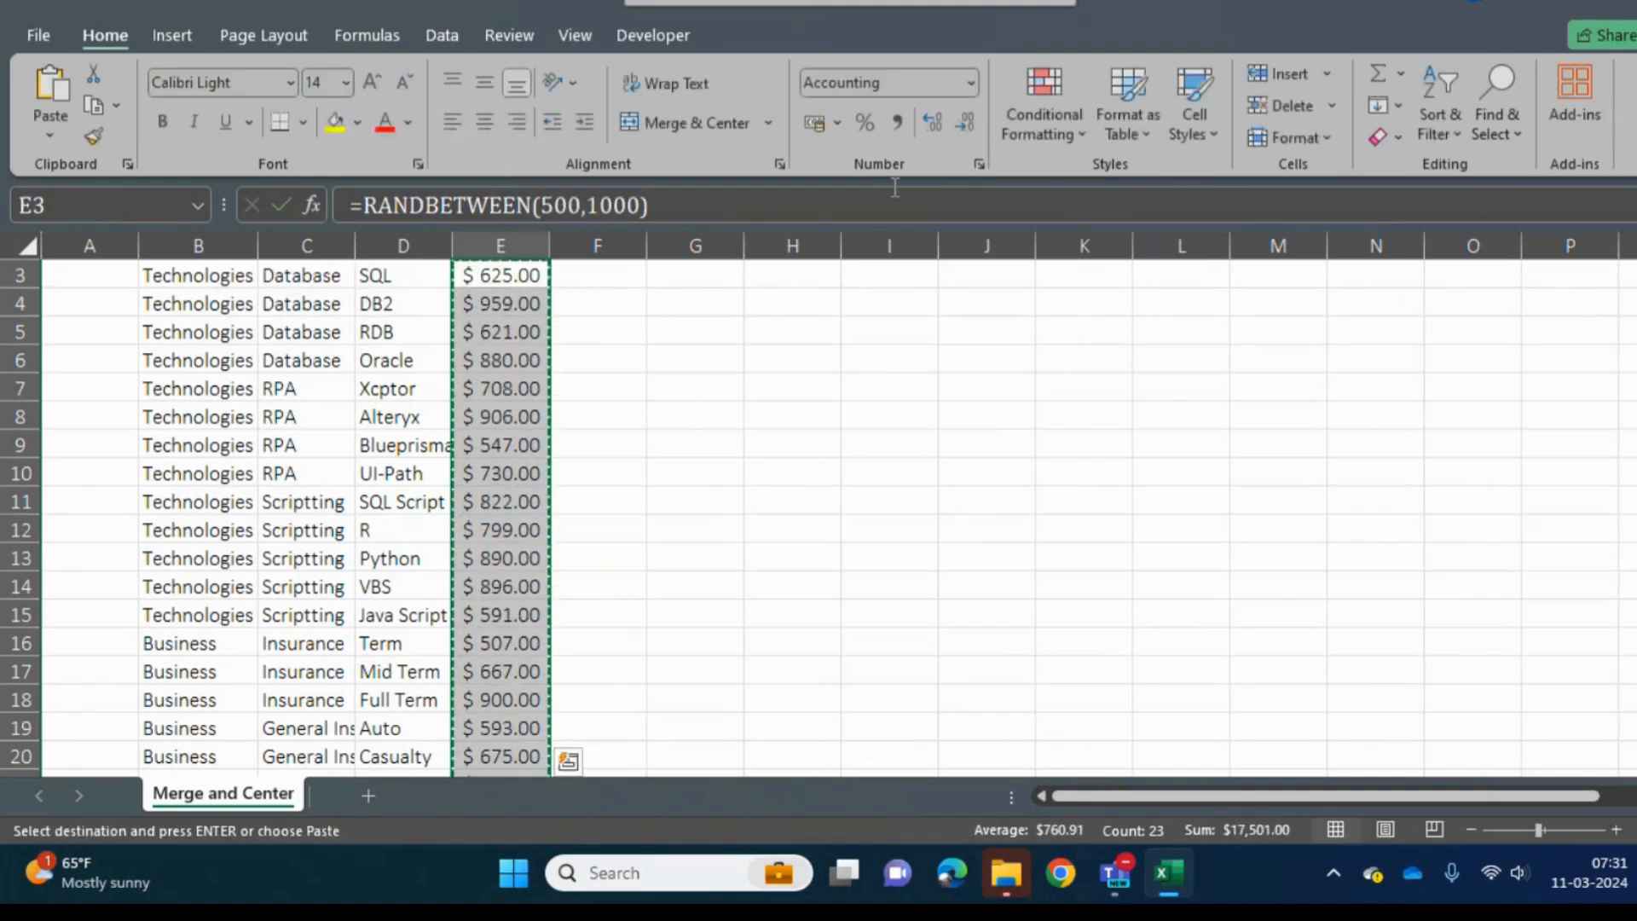
pyautogui.hotkey('ctrl', 'alt', 'v')
pyautogui.press('v')
pyautogui.press('Return')
pyautogui.press('Up')
pyautogui.press('Up')
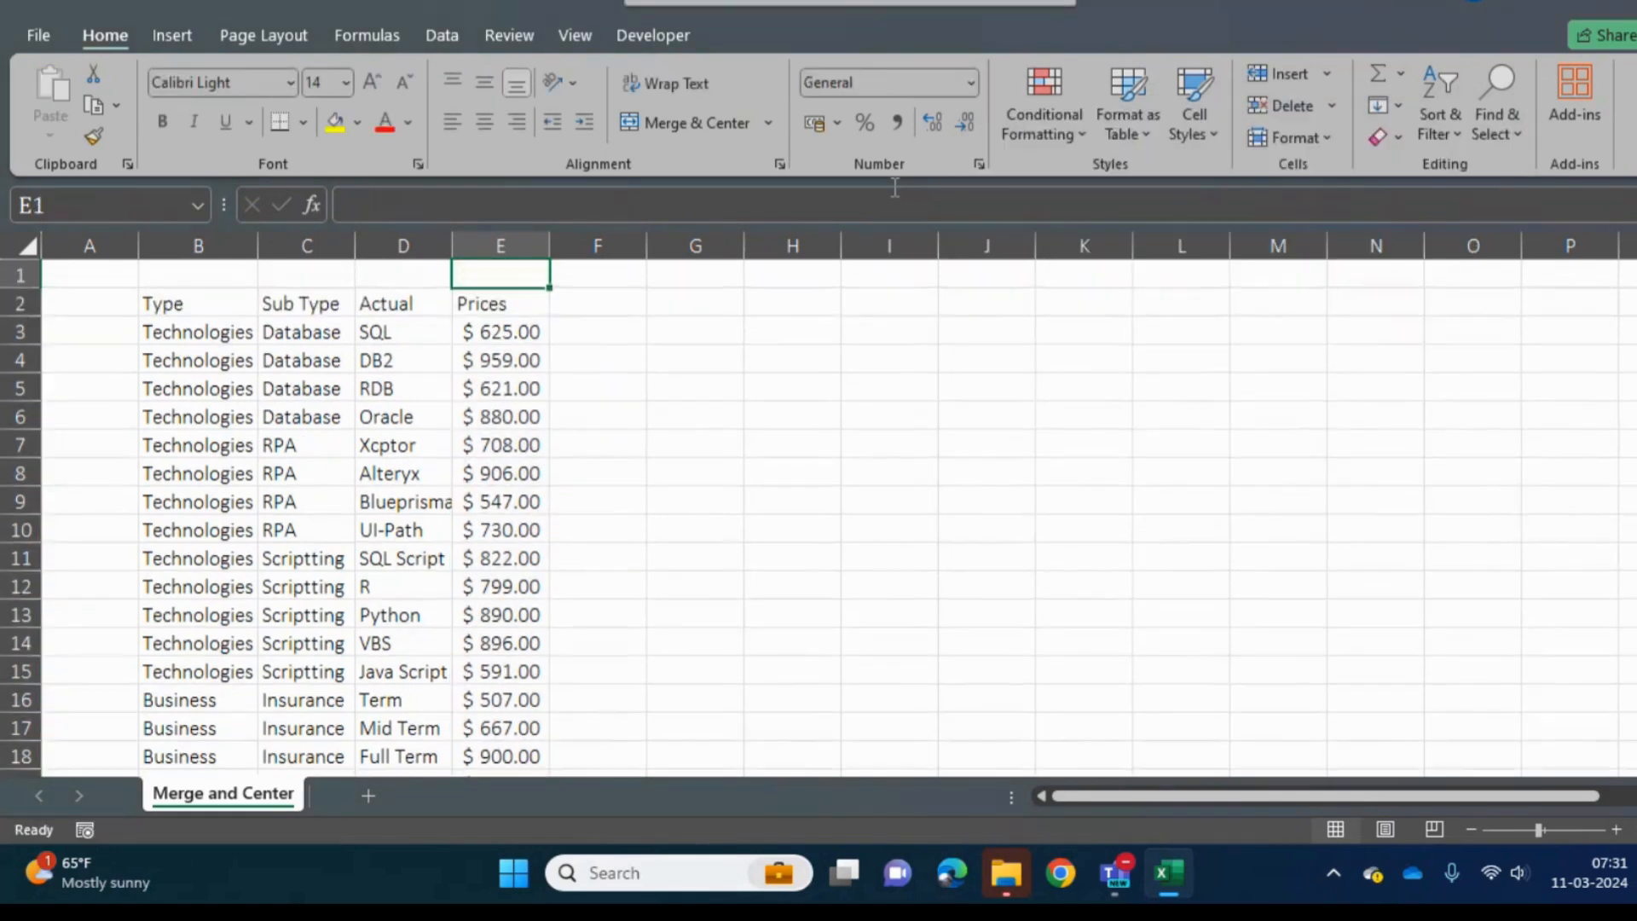
pyautogui.press('Down')
pyautogui.press('Left')
pyautogui.press('Left')
pyautogui.press('Left')
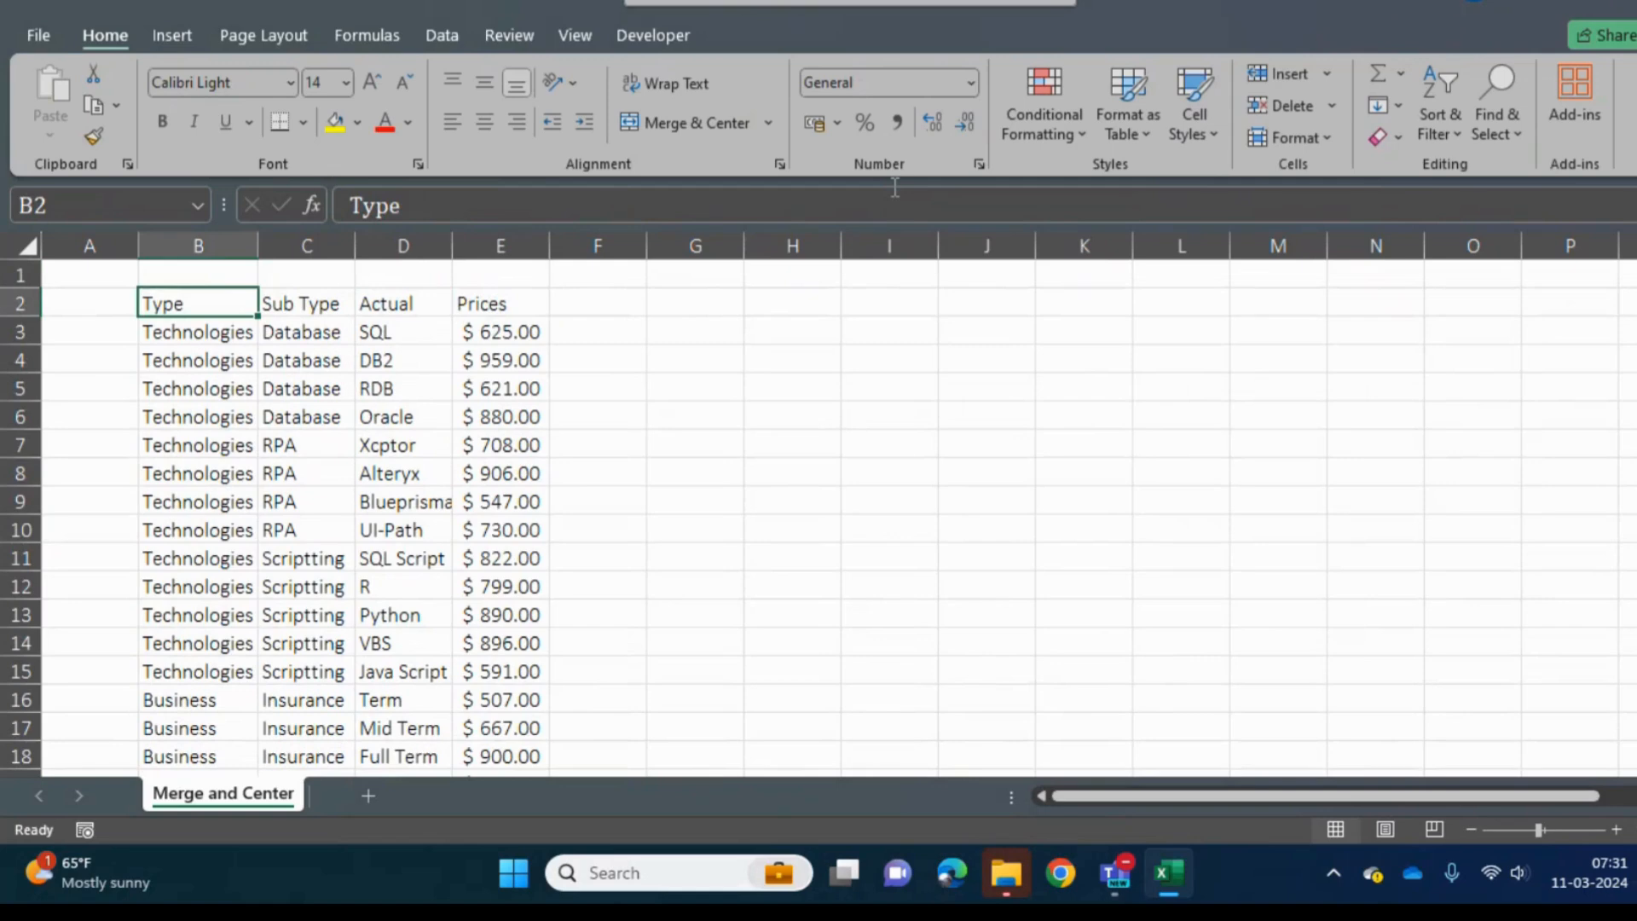
pyautogui.press('Right')
pyautogui.press('Down')
pyautogui.press('Up')
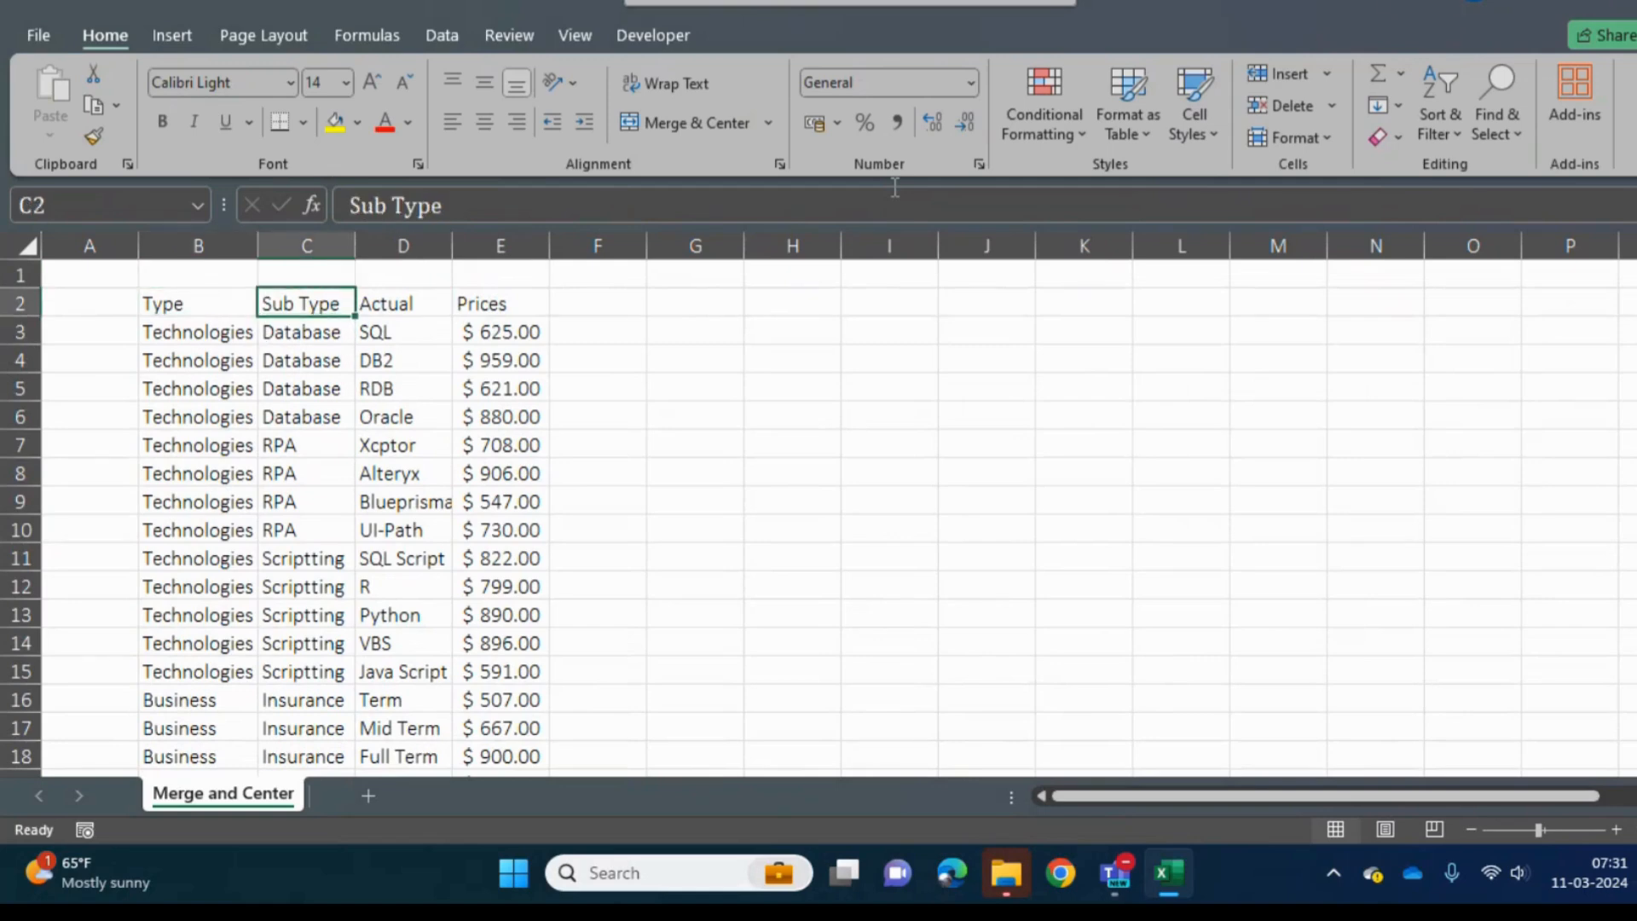
pyautogui.press('Left')
pyautogui.press('Down')
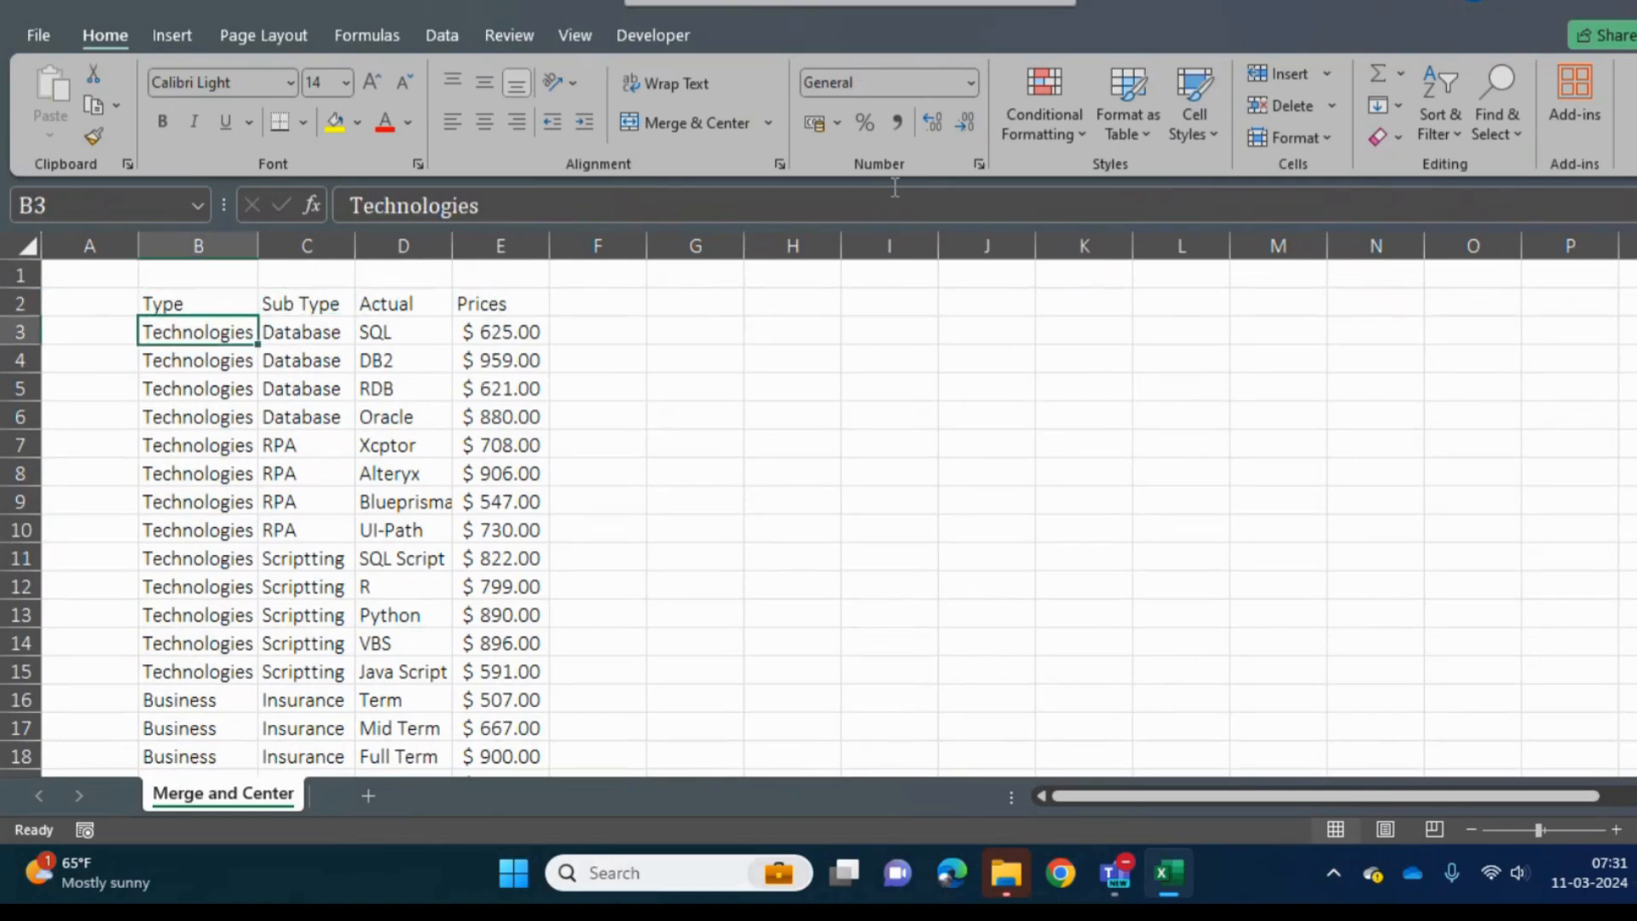
pyautogui.press('Down')
pyautogui.press('Up')
pyautogui.press('Up')
pyautogui.press('Up')
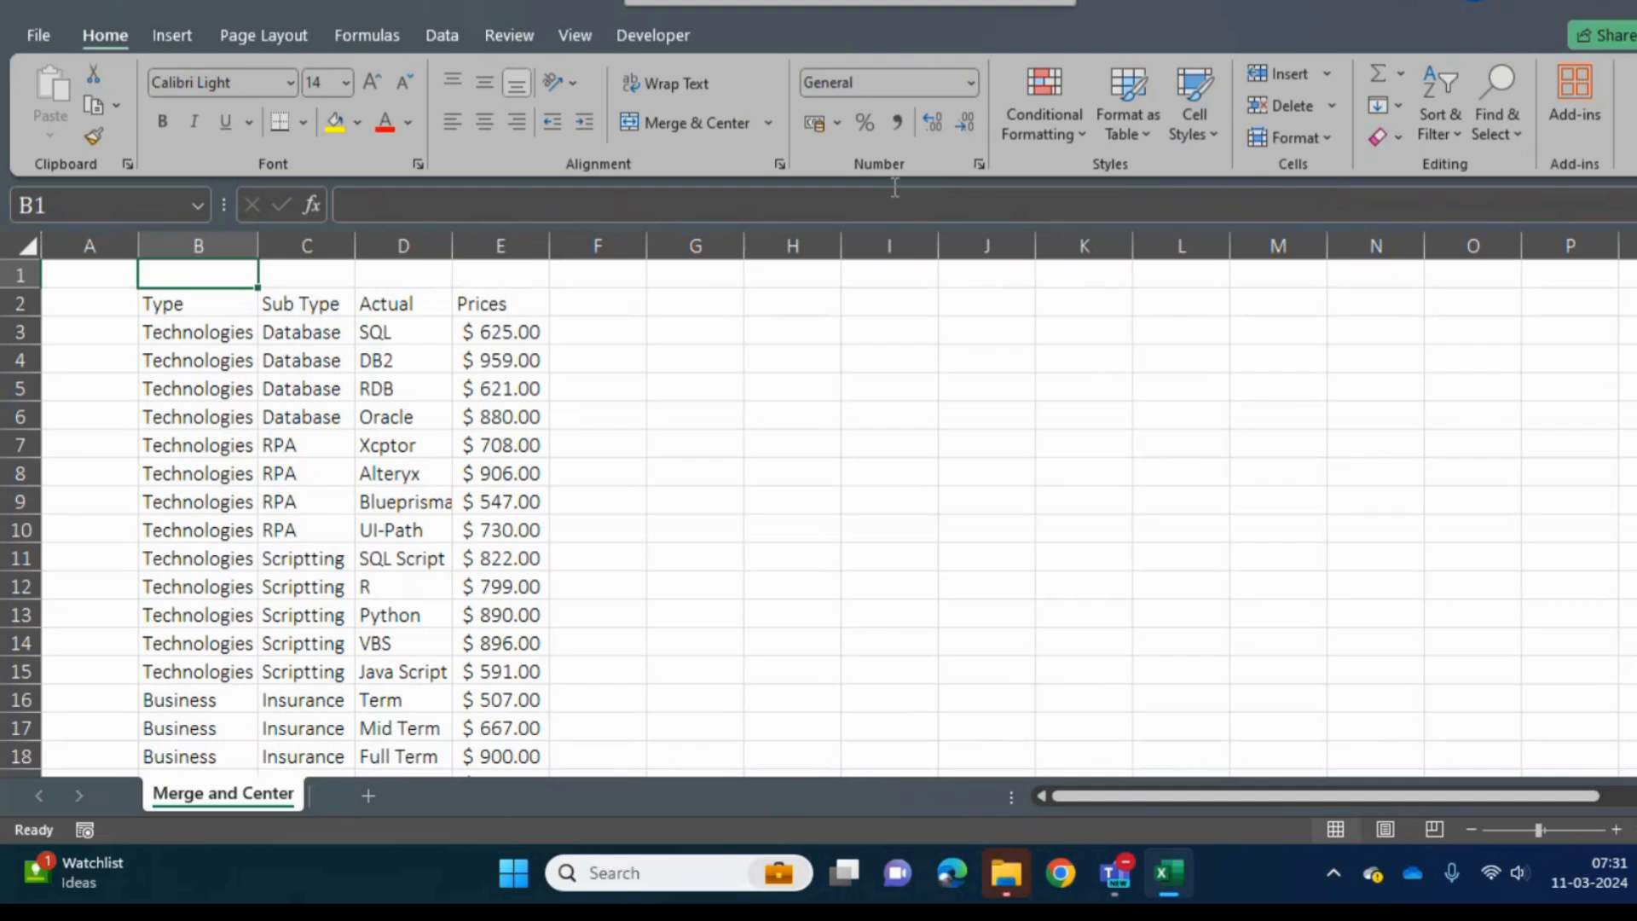
pyautogui.press('Left')
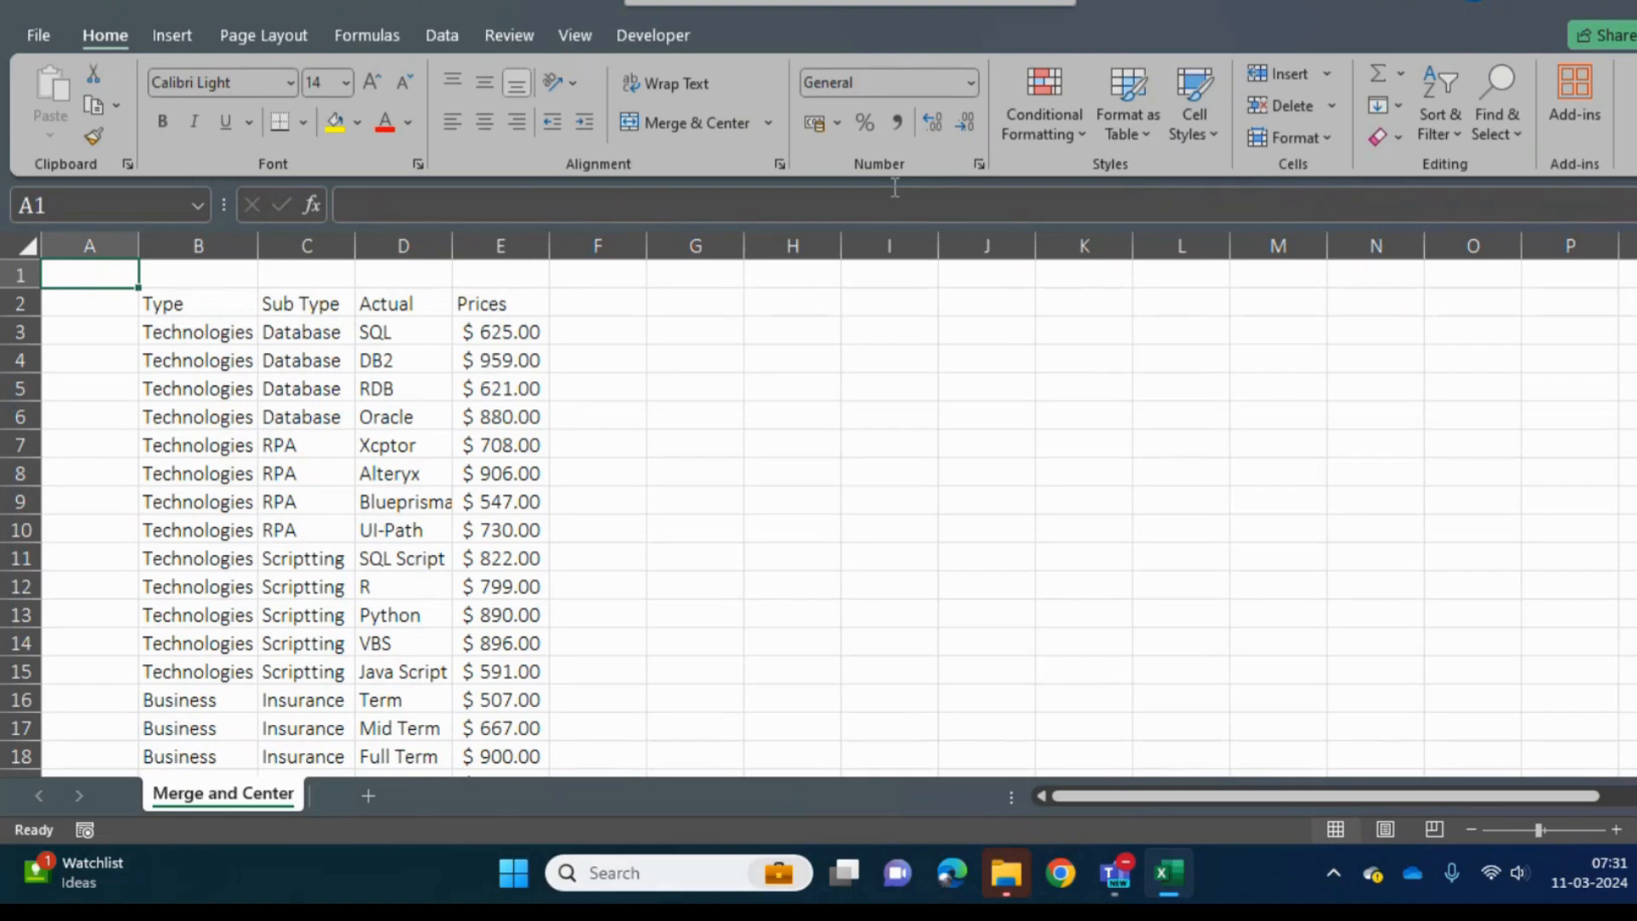
pyautogui.press('Right')
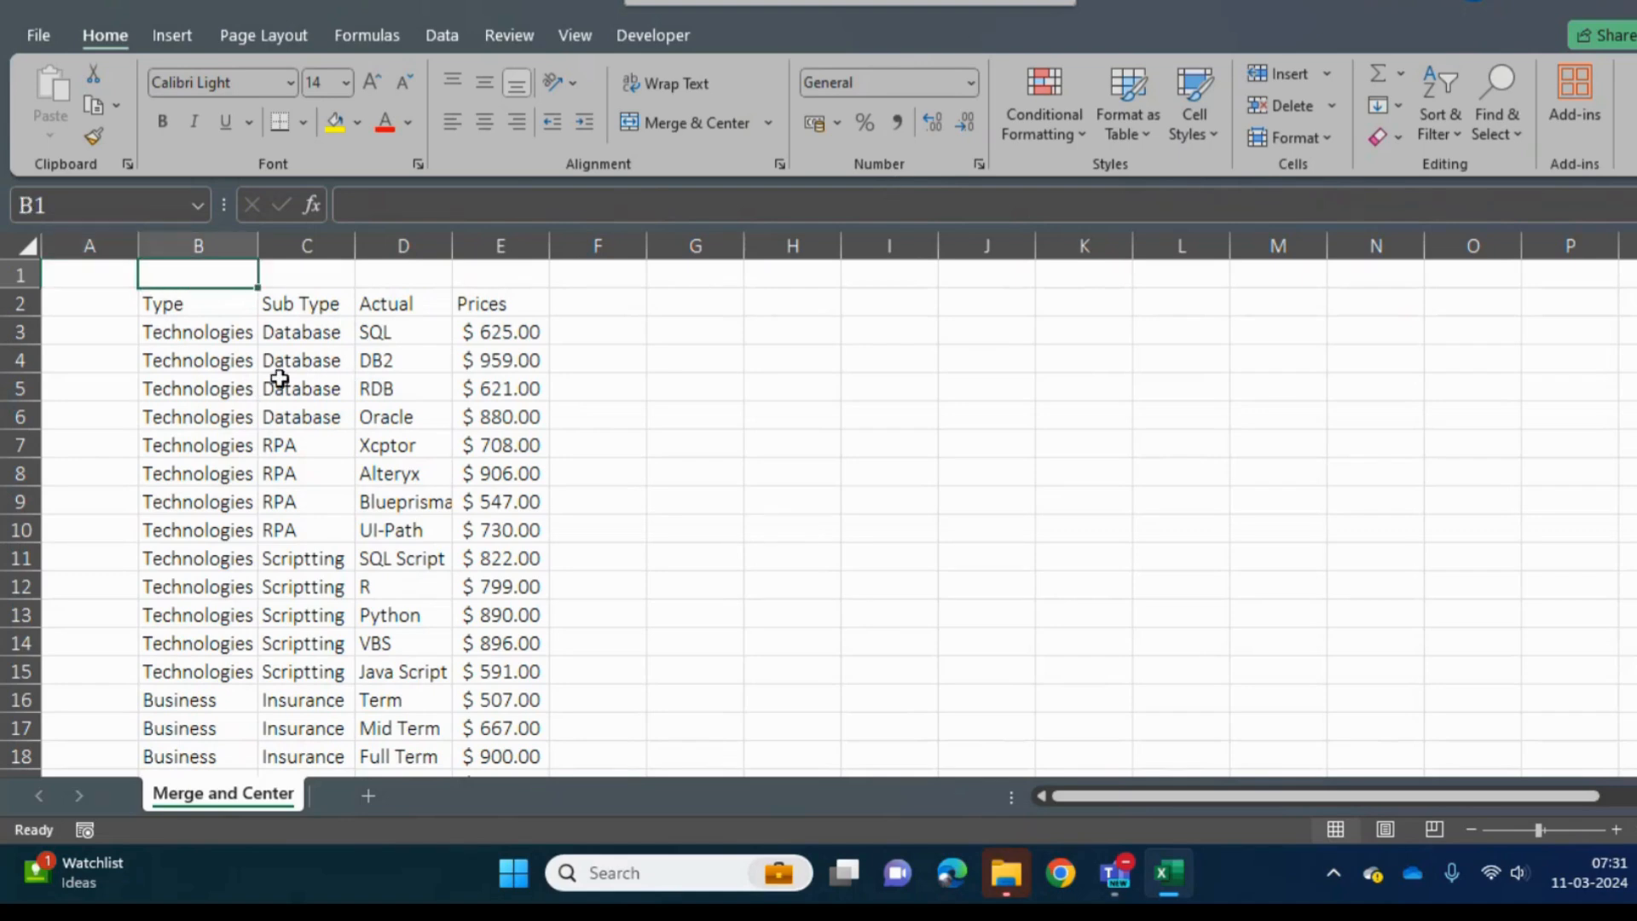
pyautogui.click(205, 369)
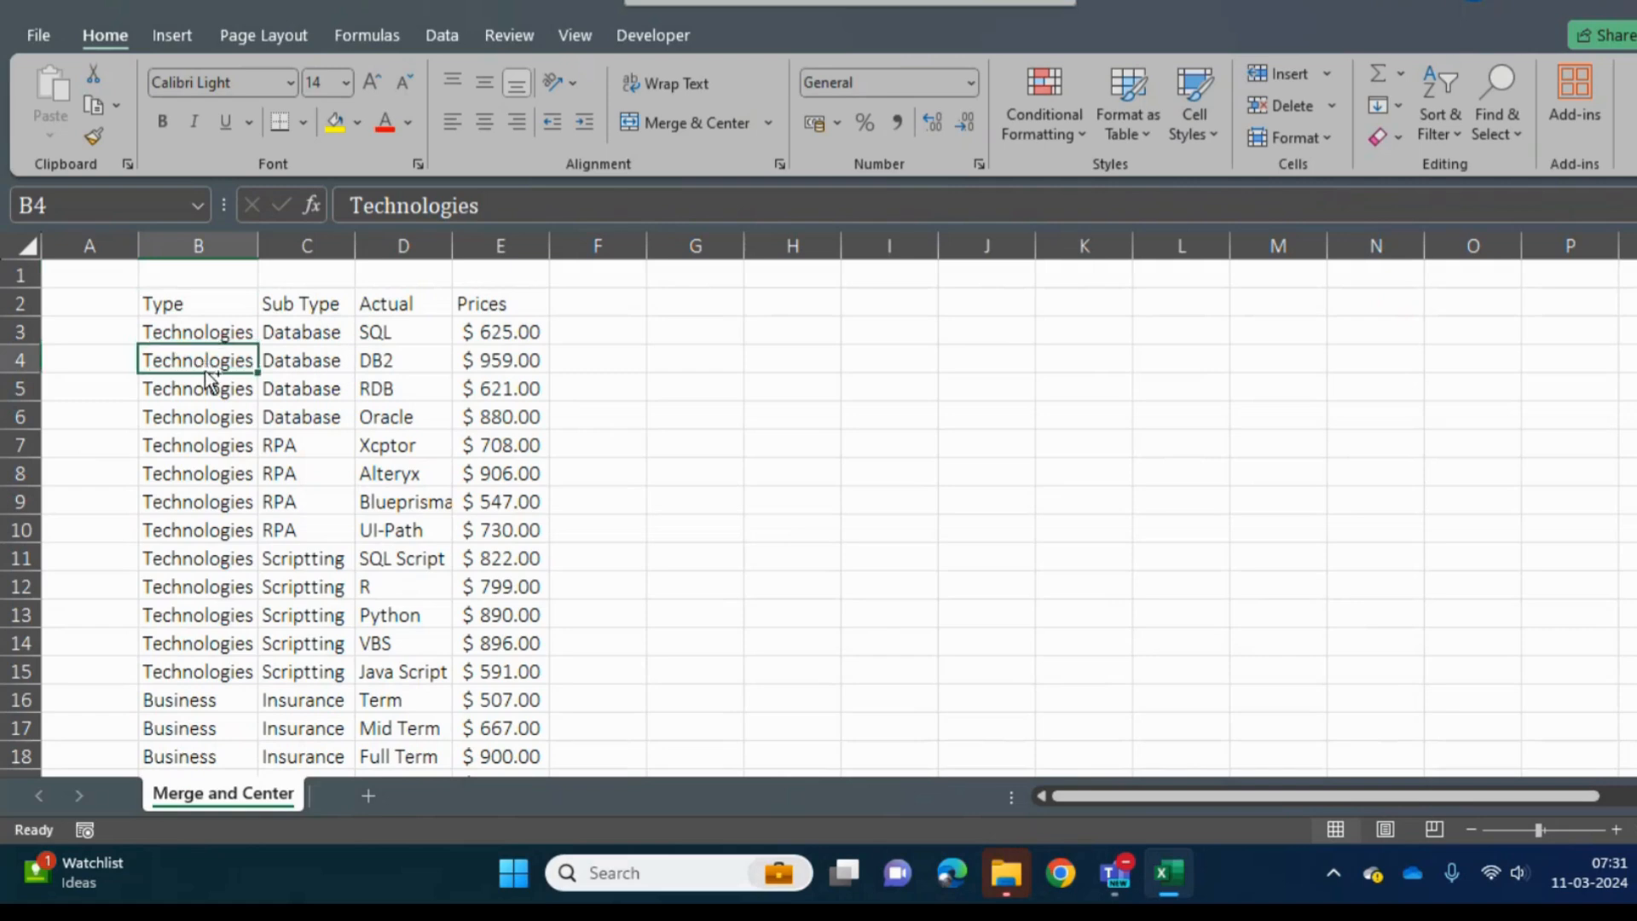
pyautogui.press('Left')
pyautogui.press('Up')
pyautogui.press('Up')
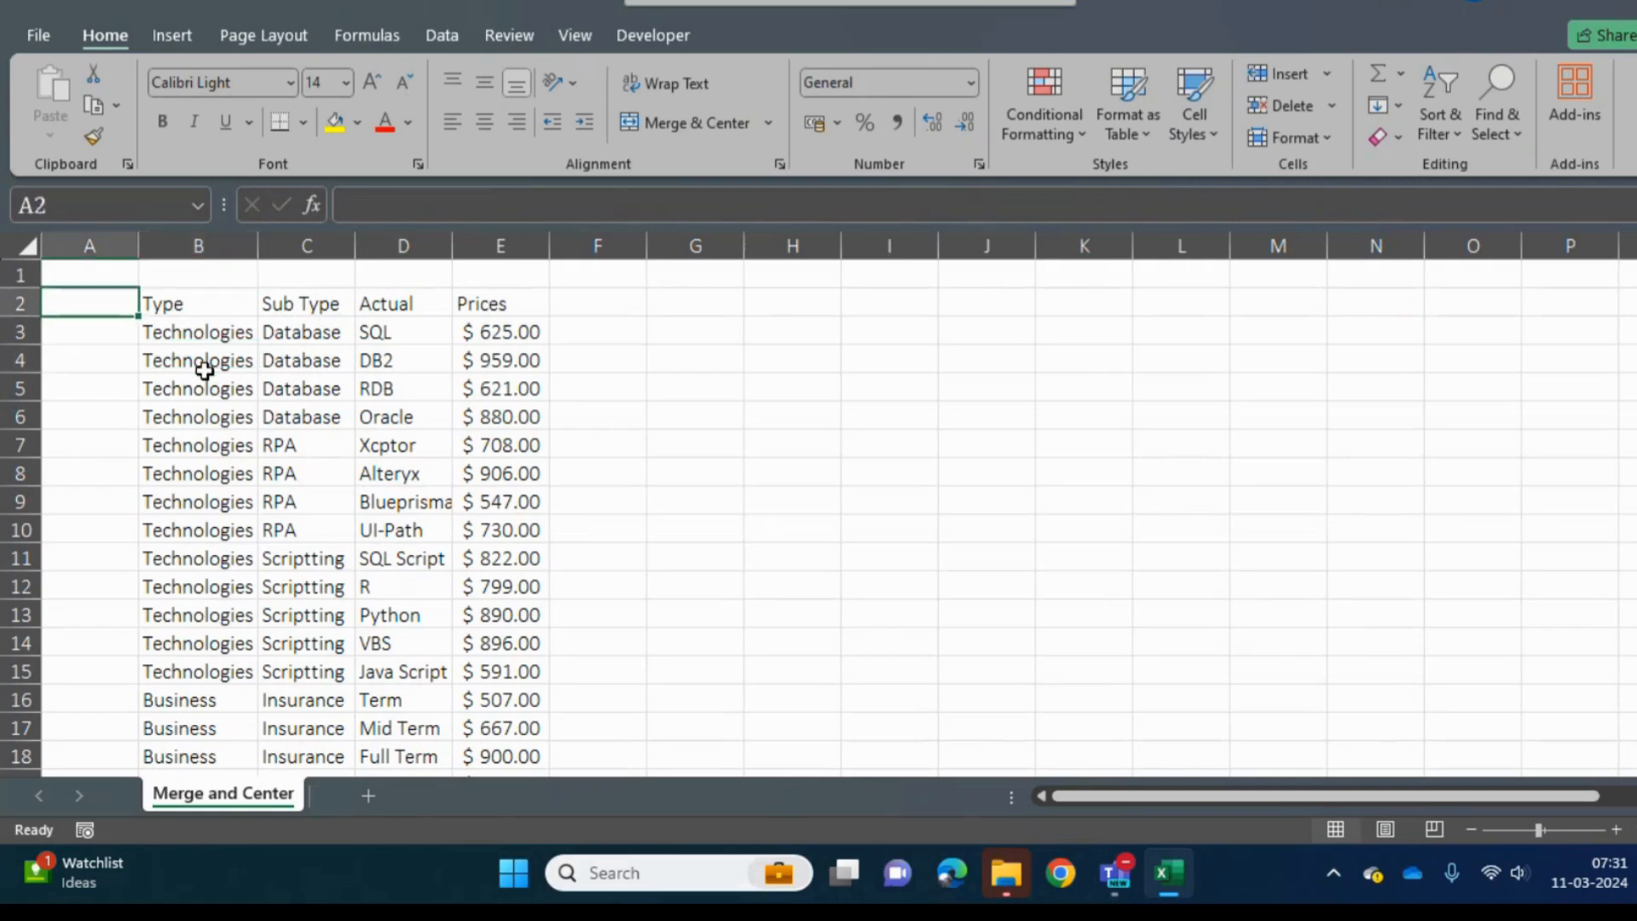
pyautogui.press('Right')
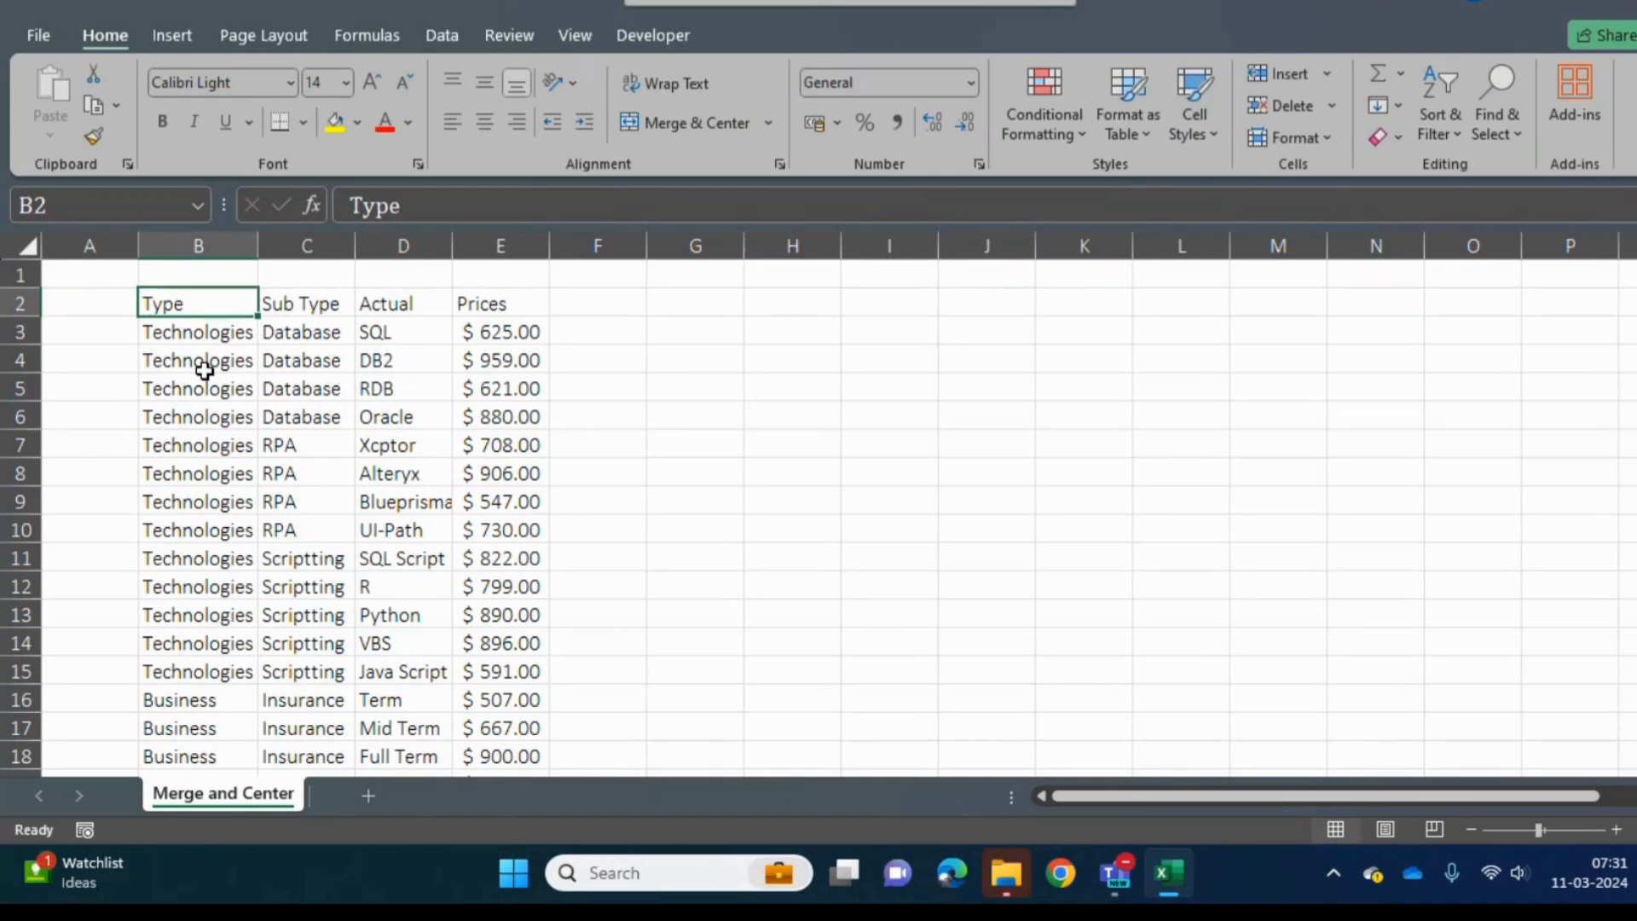
pyautogui.press('Left')
pyautogui.press('Right')
pyautogui.press('Up')
pyautogui.press('Right')
pyautogui.press('Down')
pyautogui.press('Right')
pyautogui.press('Down')
pyautogui.press('Down')
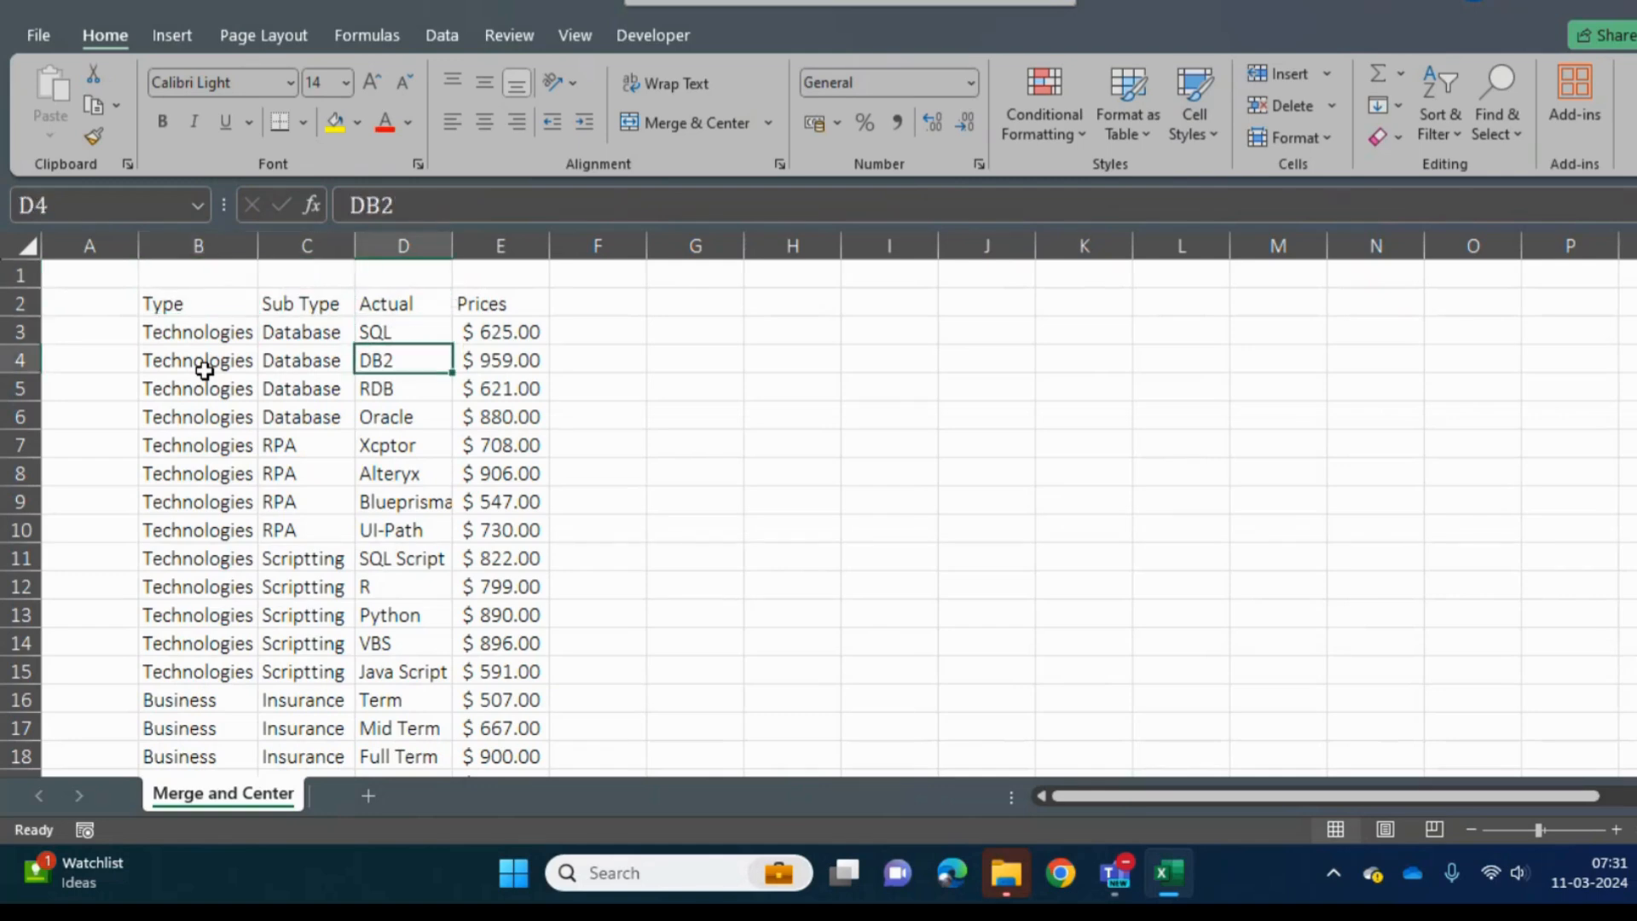
pyautogui.press('Up')
pyautogui.press('Left')
pyautogui.press('Up')
pyautogui.press('Up')
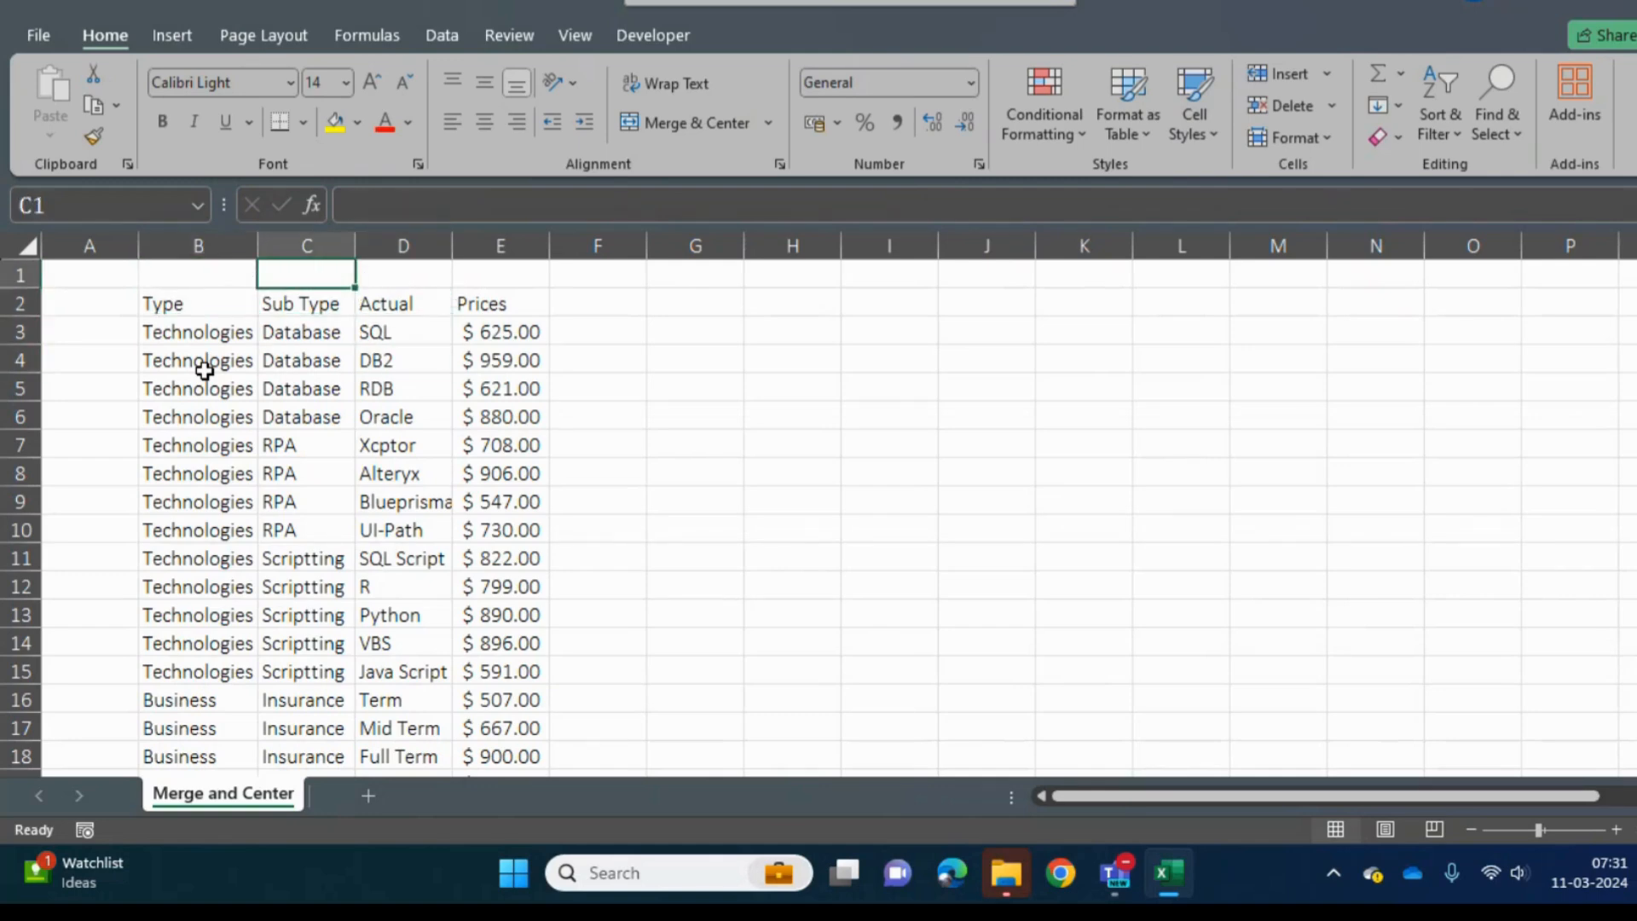
pyautogui.press('Down')
pyautogui.press('Left')
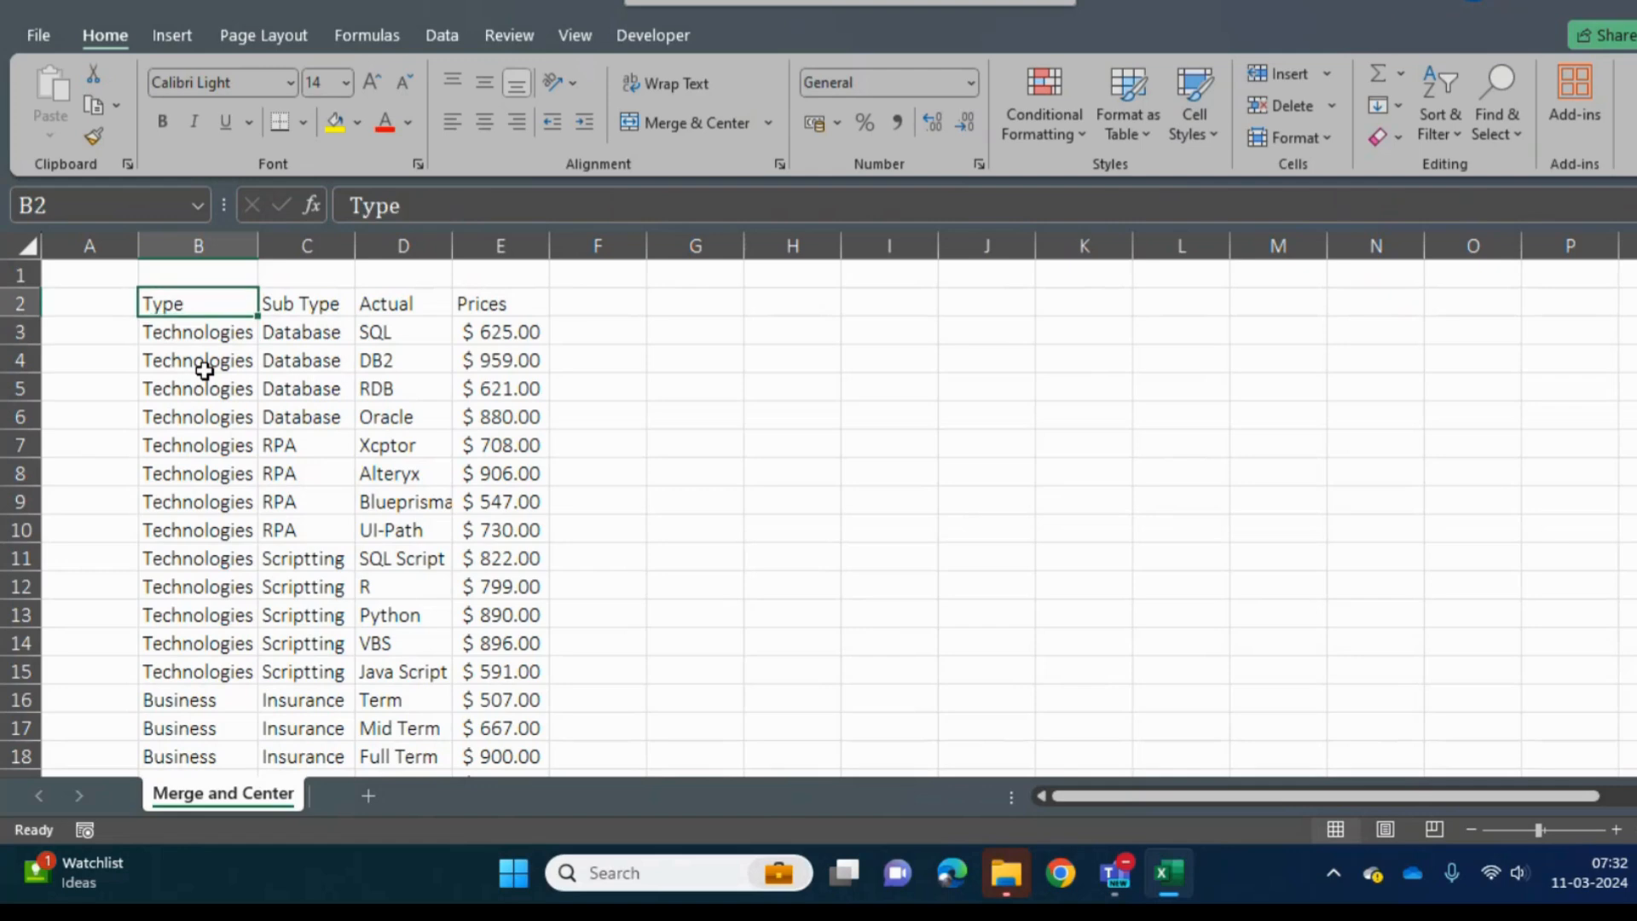
pyautogui.press('Up')
pyautogui.press('Left')
pyautogui.press('Down')
pyautogui.press('Right')
pyautogui.press('Down')
pyautogui.press('Down')
pyautogui.press('Up')
# - Insert two blank rows at row 1, above the table
pyautogui.press('Up')
pyautogui.press('Left')
# - Try to enter the note "-When Same value is repating more than 1 then we need to merge it" in cell A1
pyautogui.press('Up')
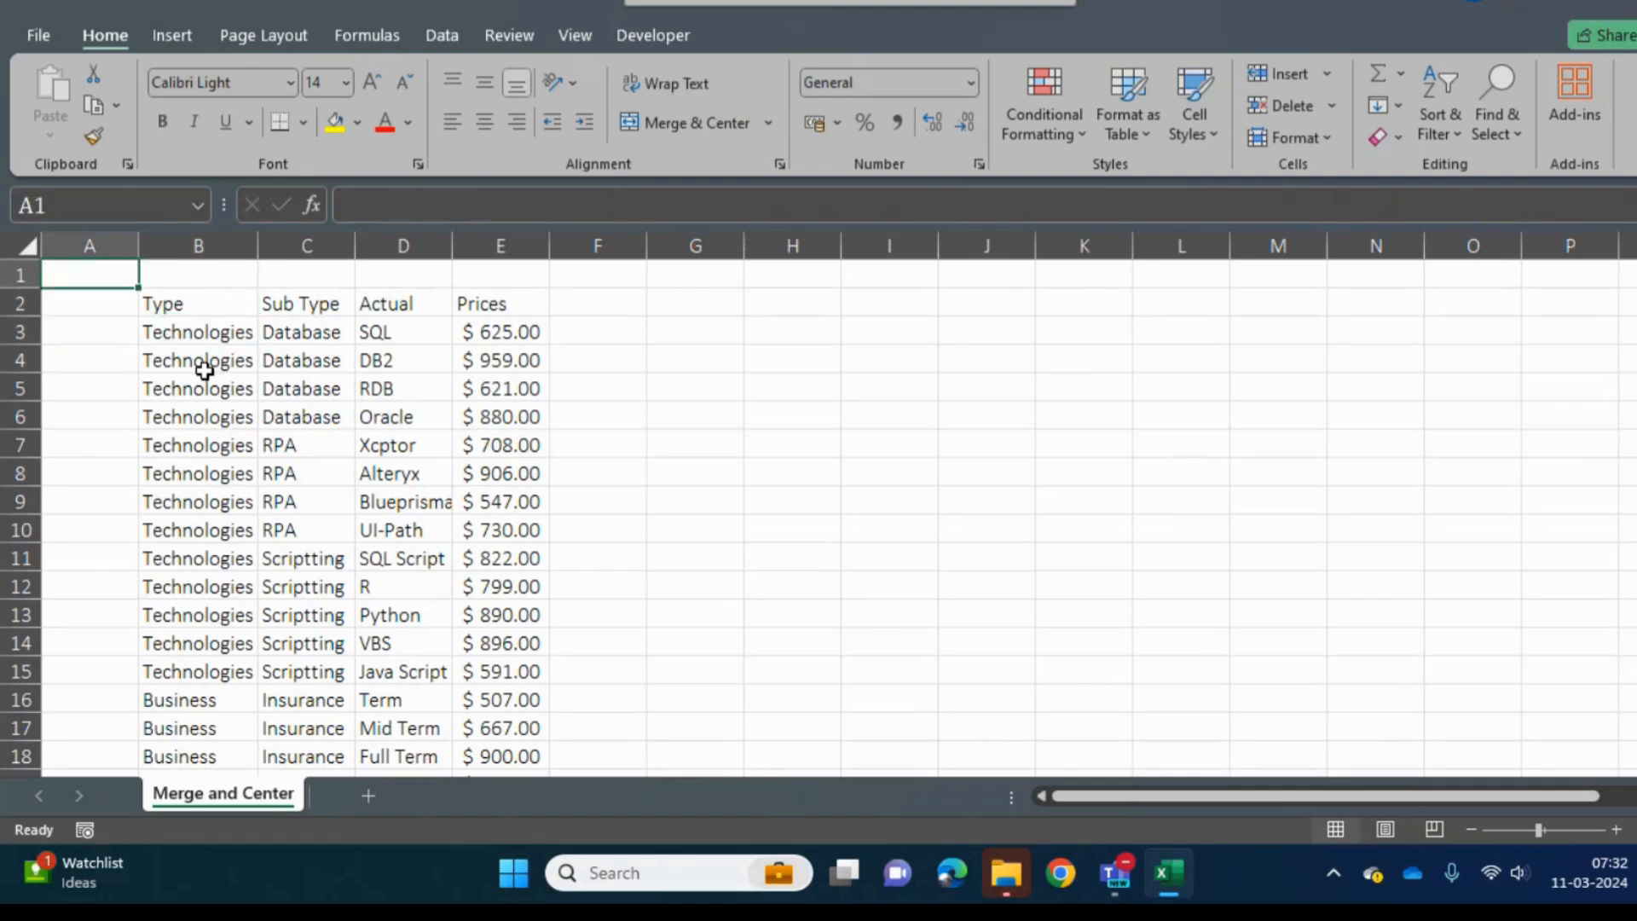
pyautogui.hotkey('shift', 'space')
pyautogui.hotkey('ctrl', 'shift', '+')
pyautogui.hotkey('ctrl', 'shift', '+')
pyautogui.press('Up')
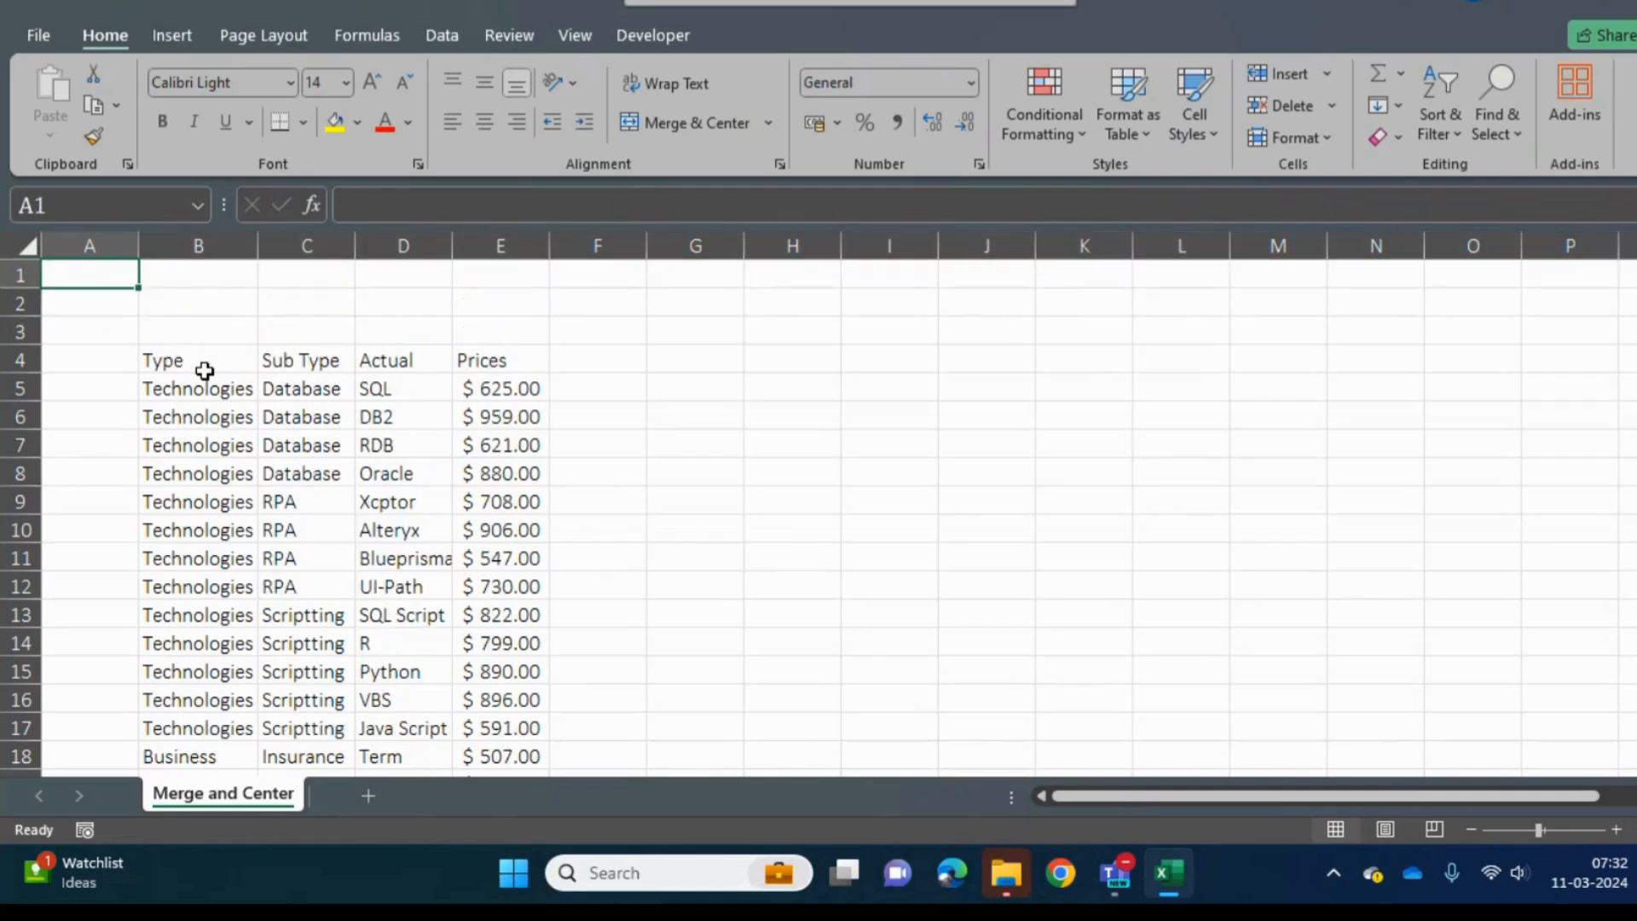
pyautogui.write('-Whe')
pyautogui.press('BackSpace')
pyautogui.press('BackSpace')
pyautogui.write('e')
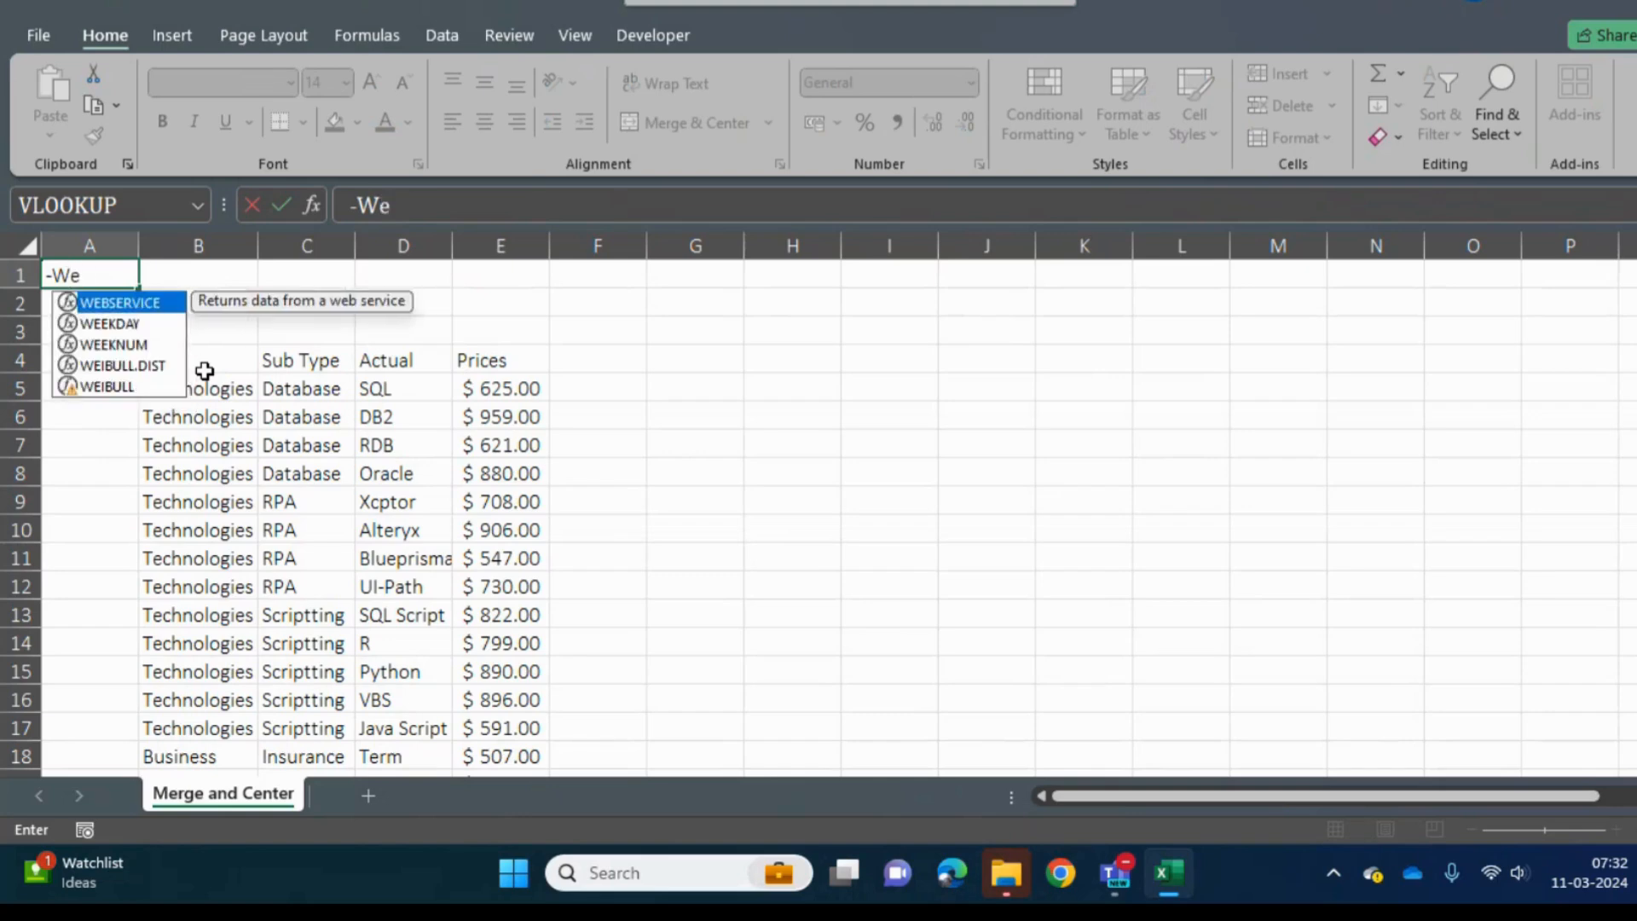
pyautogui.write('hen Same')
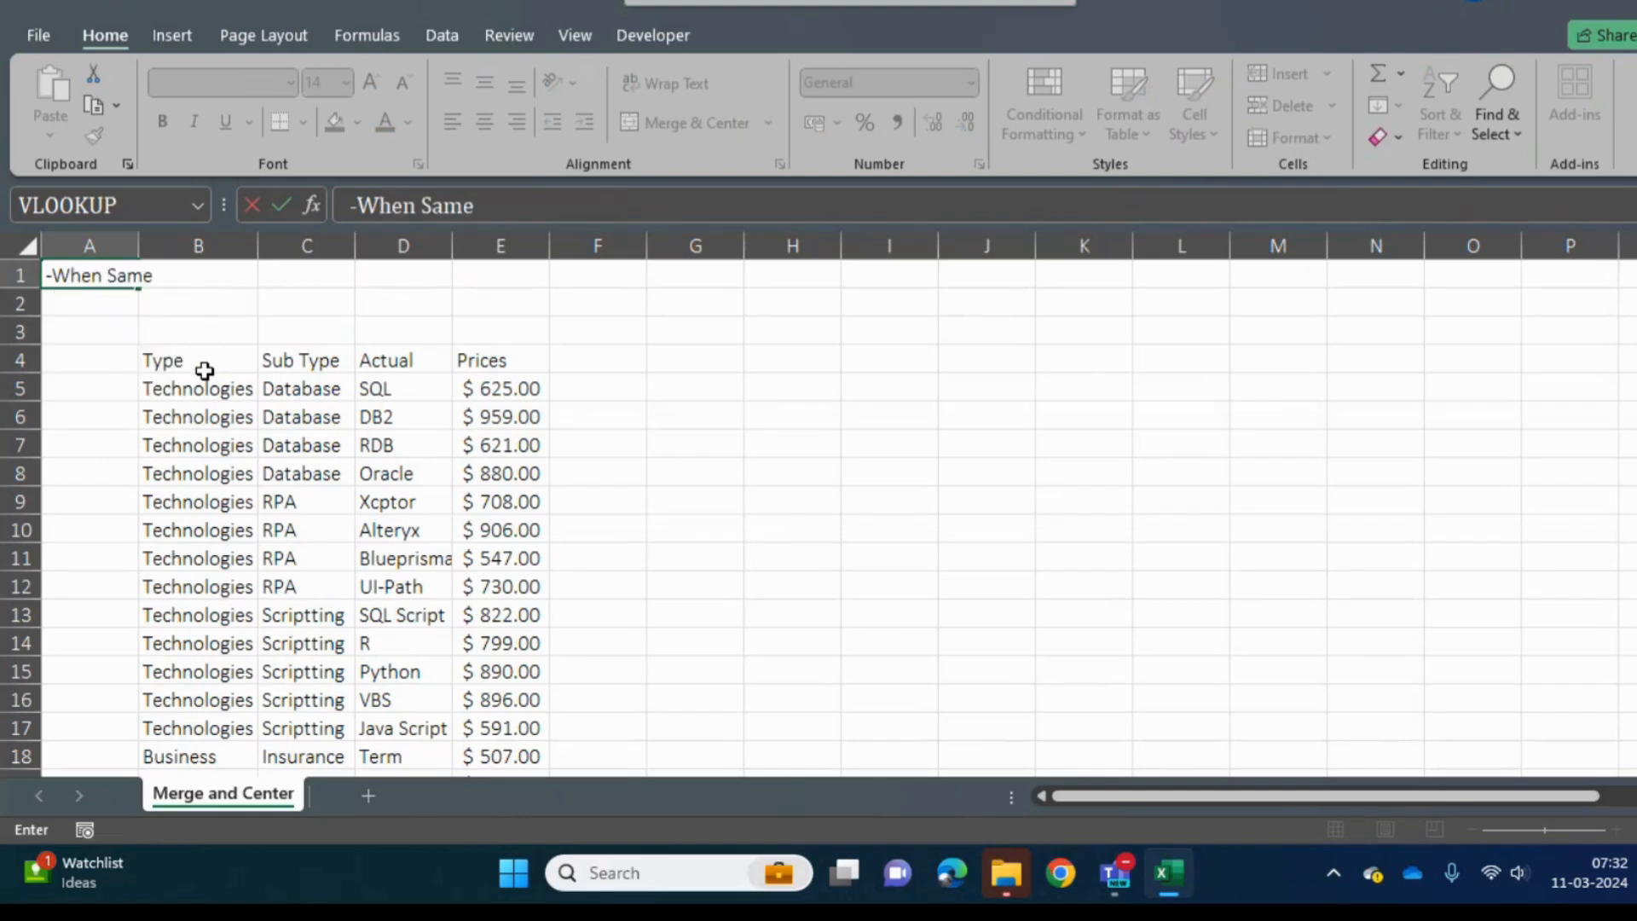
pyautogui.write(' value is')
pyautogui.write('re')
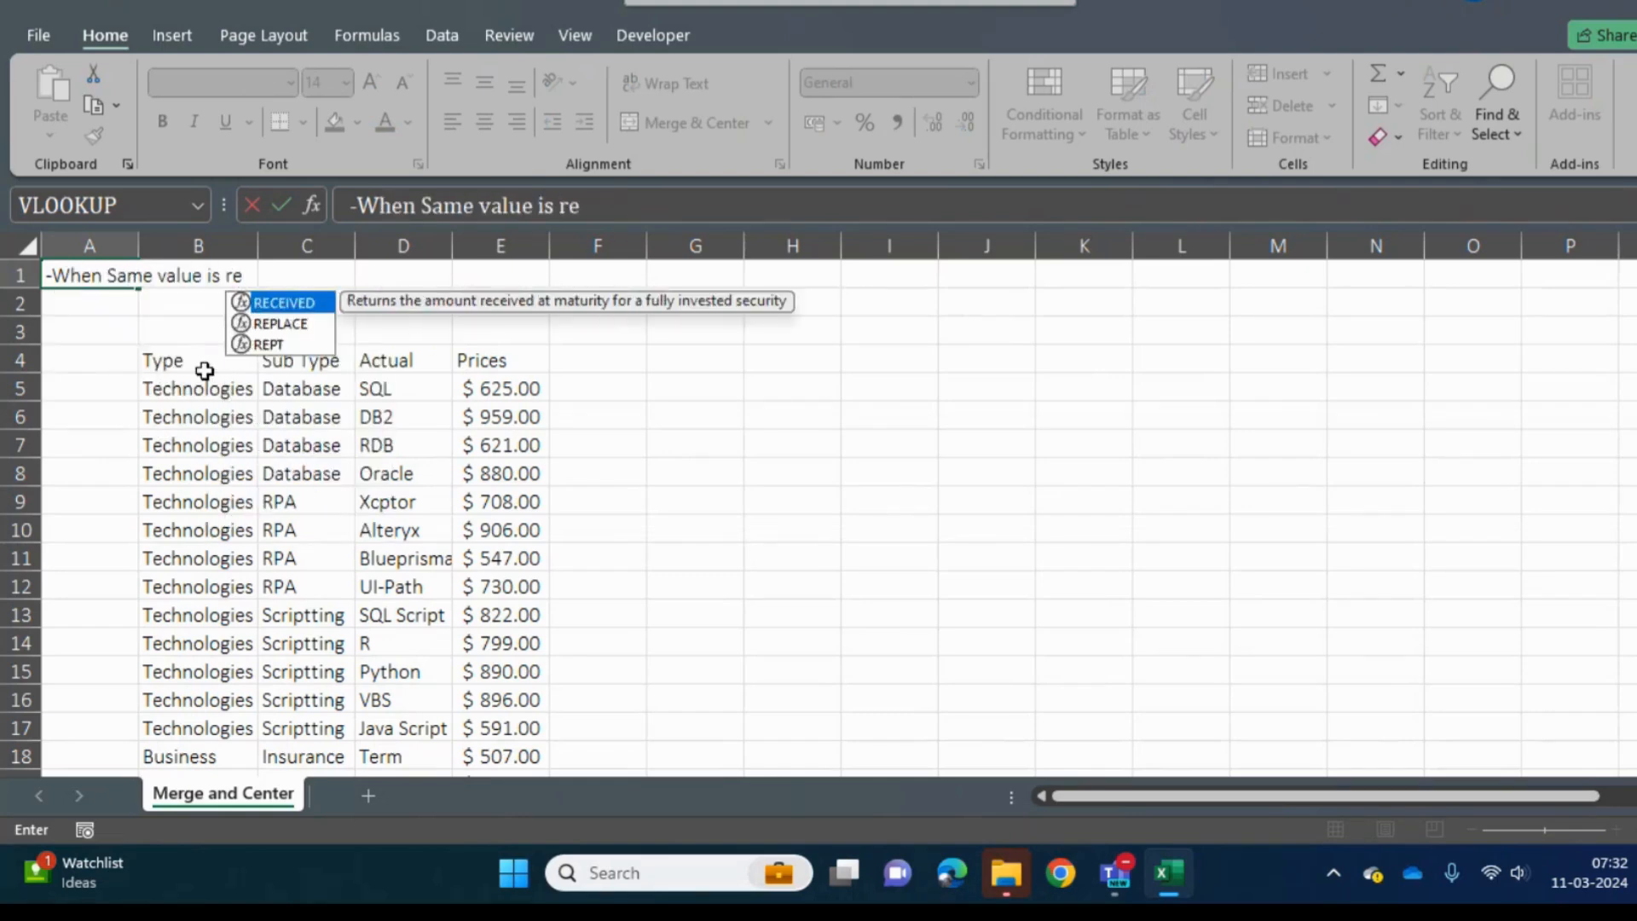
pyautogui.write('pating more than ')
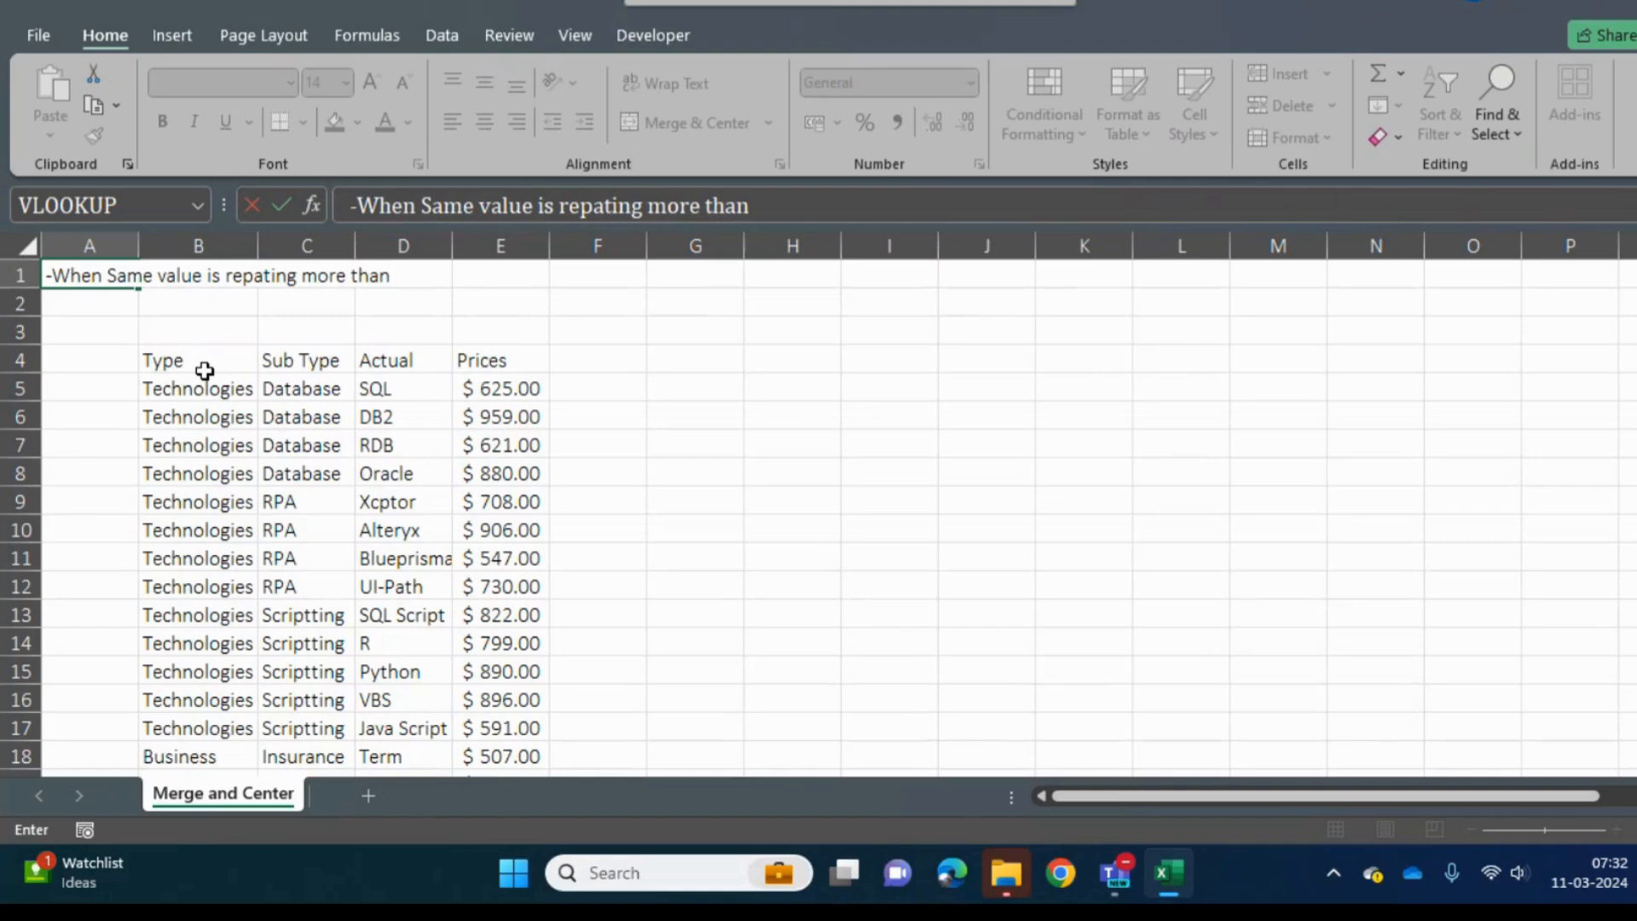
pyautogui.write('2')
pyautogui.press('BackSpace')
pyautogui.write('1 o')
pyautogui.press('BackSpace')
pyautogui.write('then we ee')
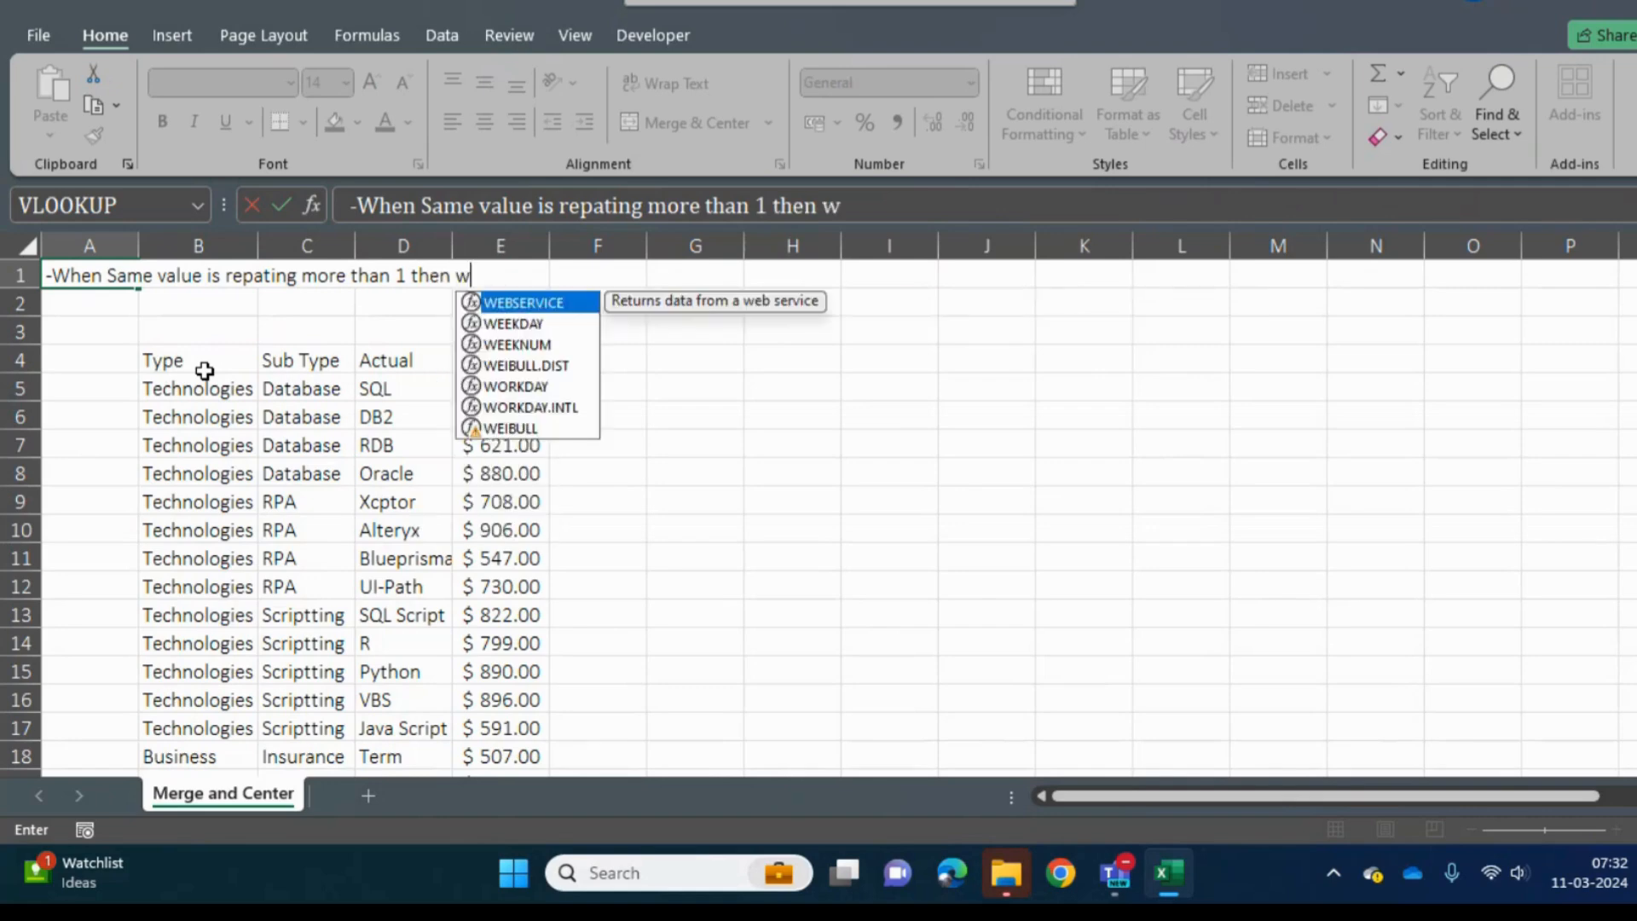
pyautogui.press('BackSpace')
pyautogui.press('BackSpace')
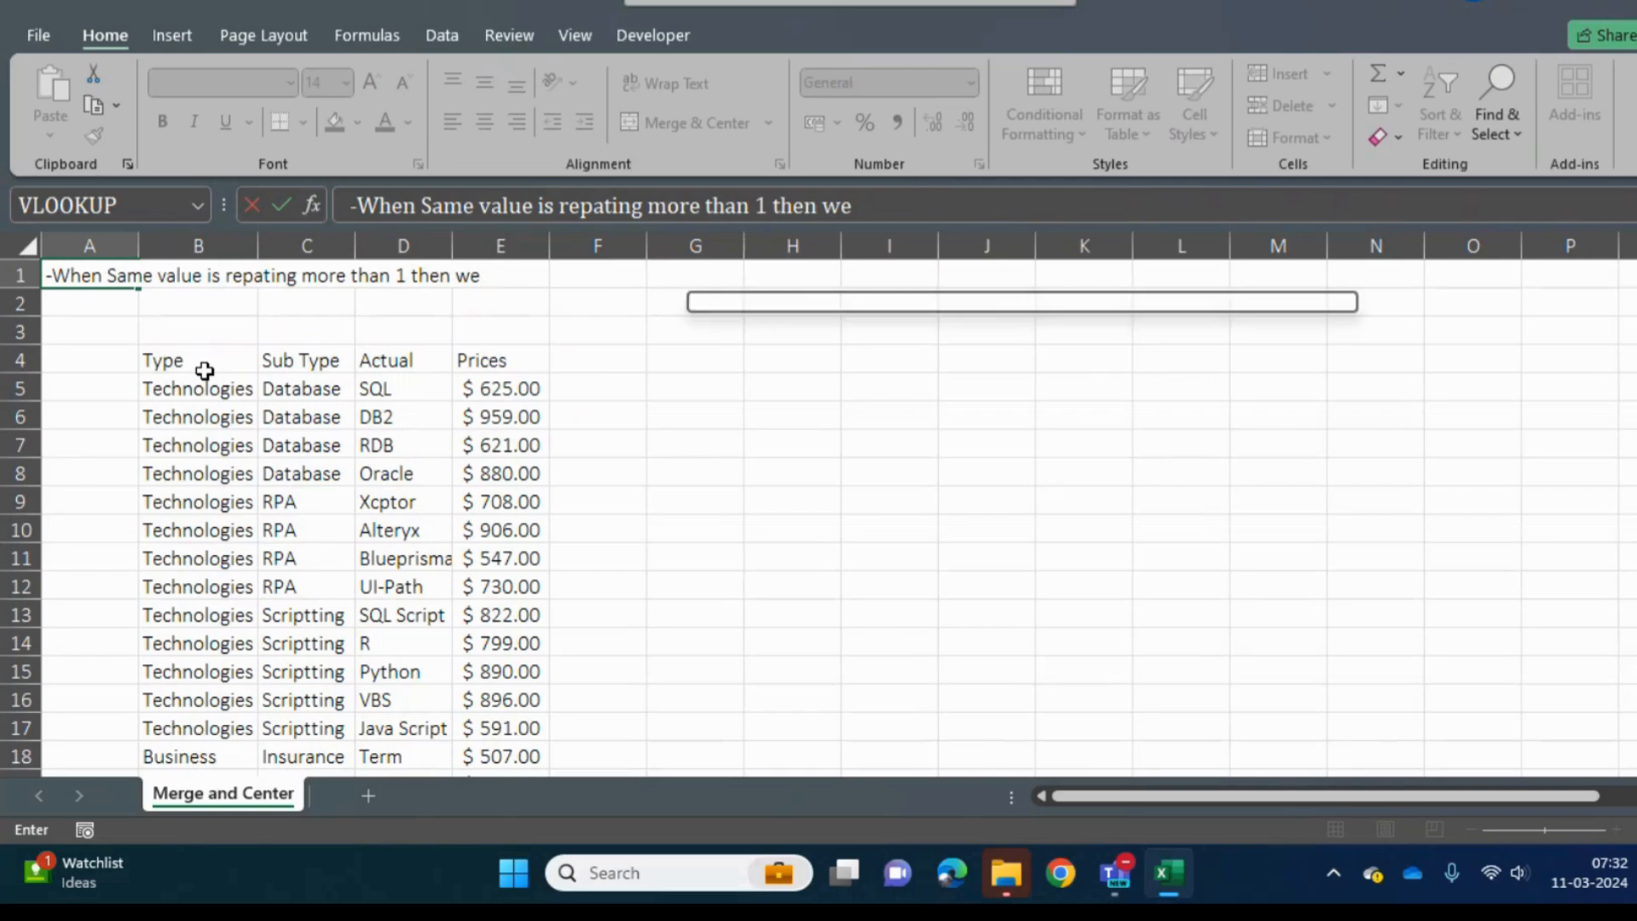
pyautogui.write('need to merge it')
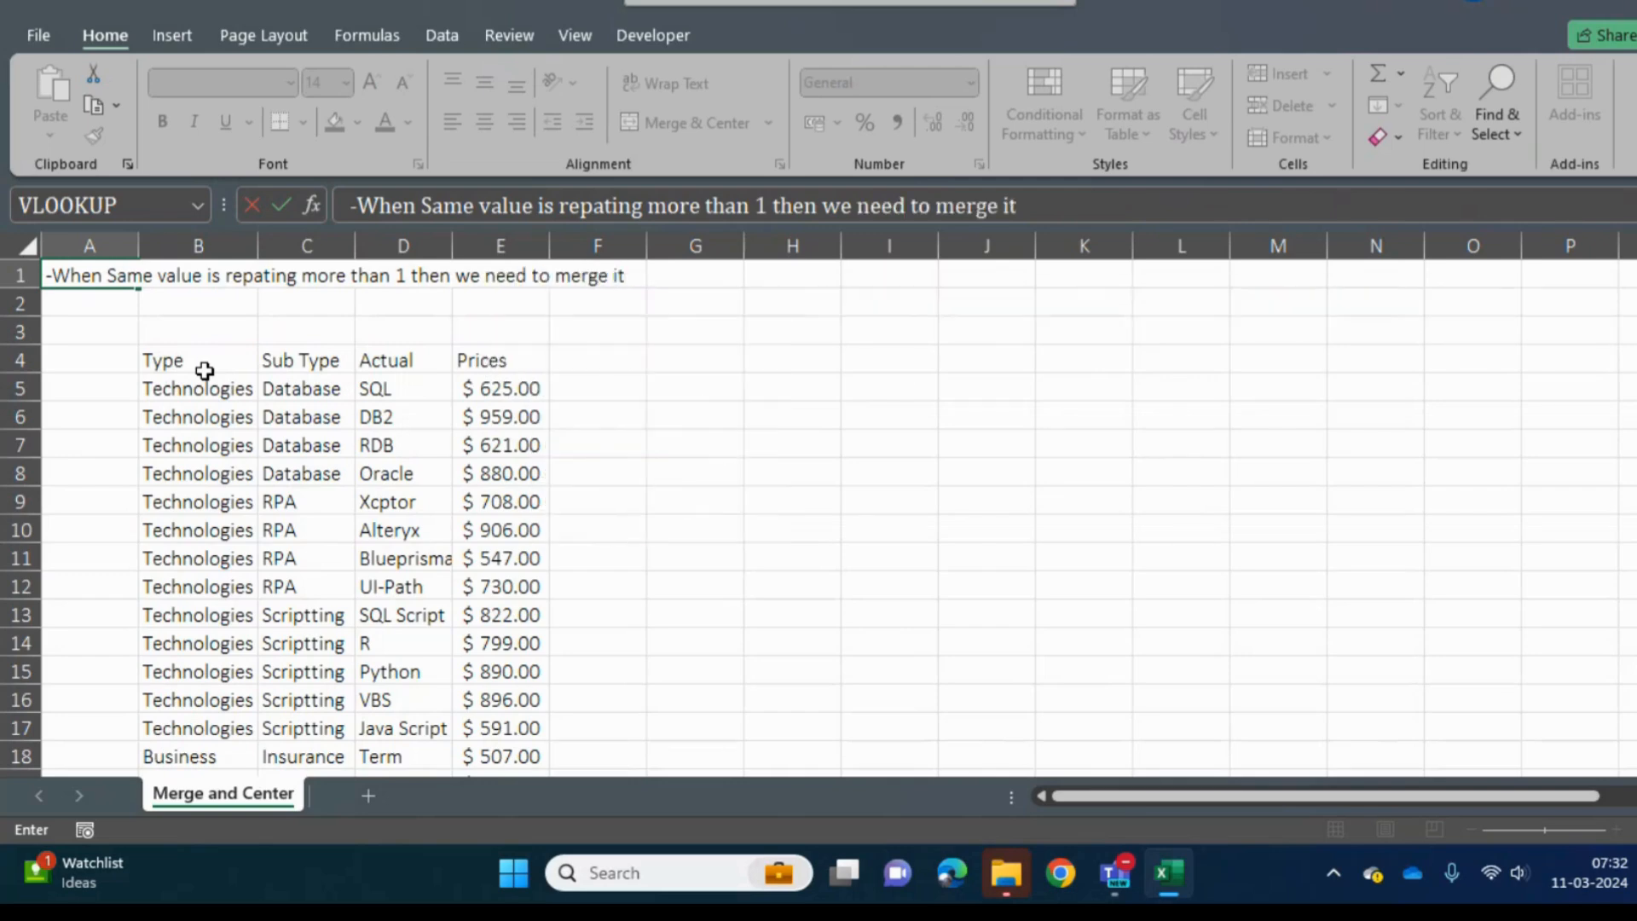
pyautogui.press('Return')
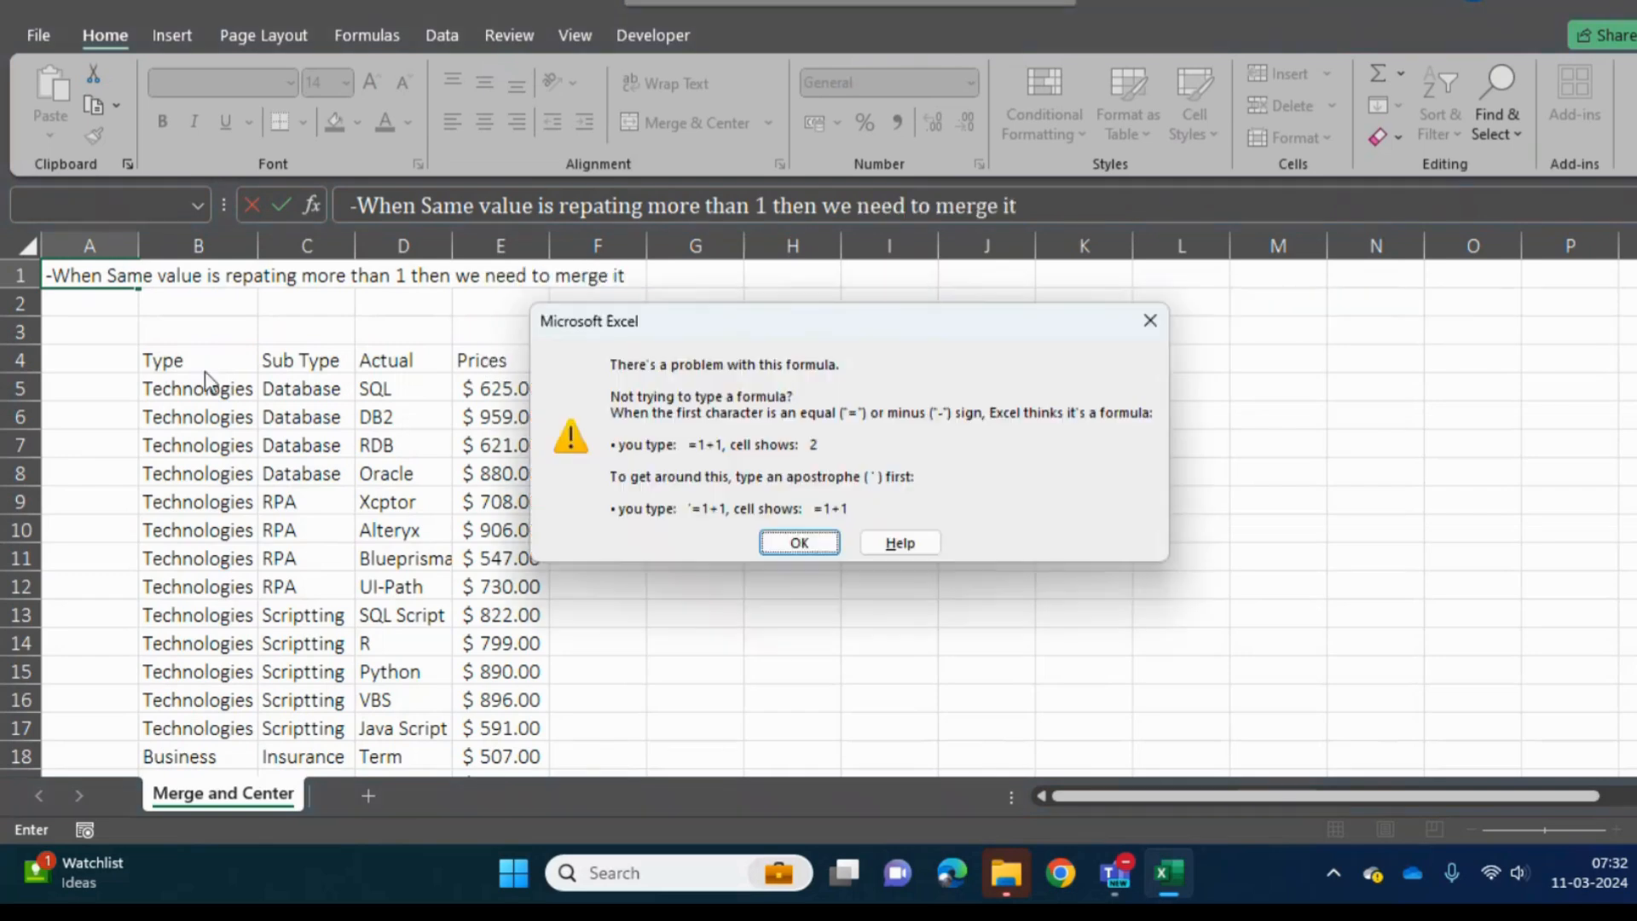
pyautogui.press('Return')
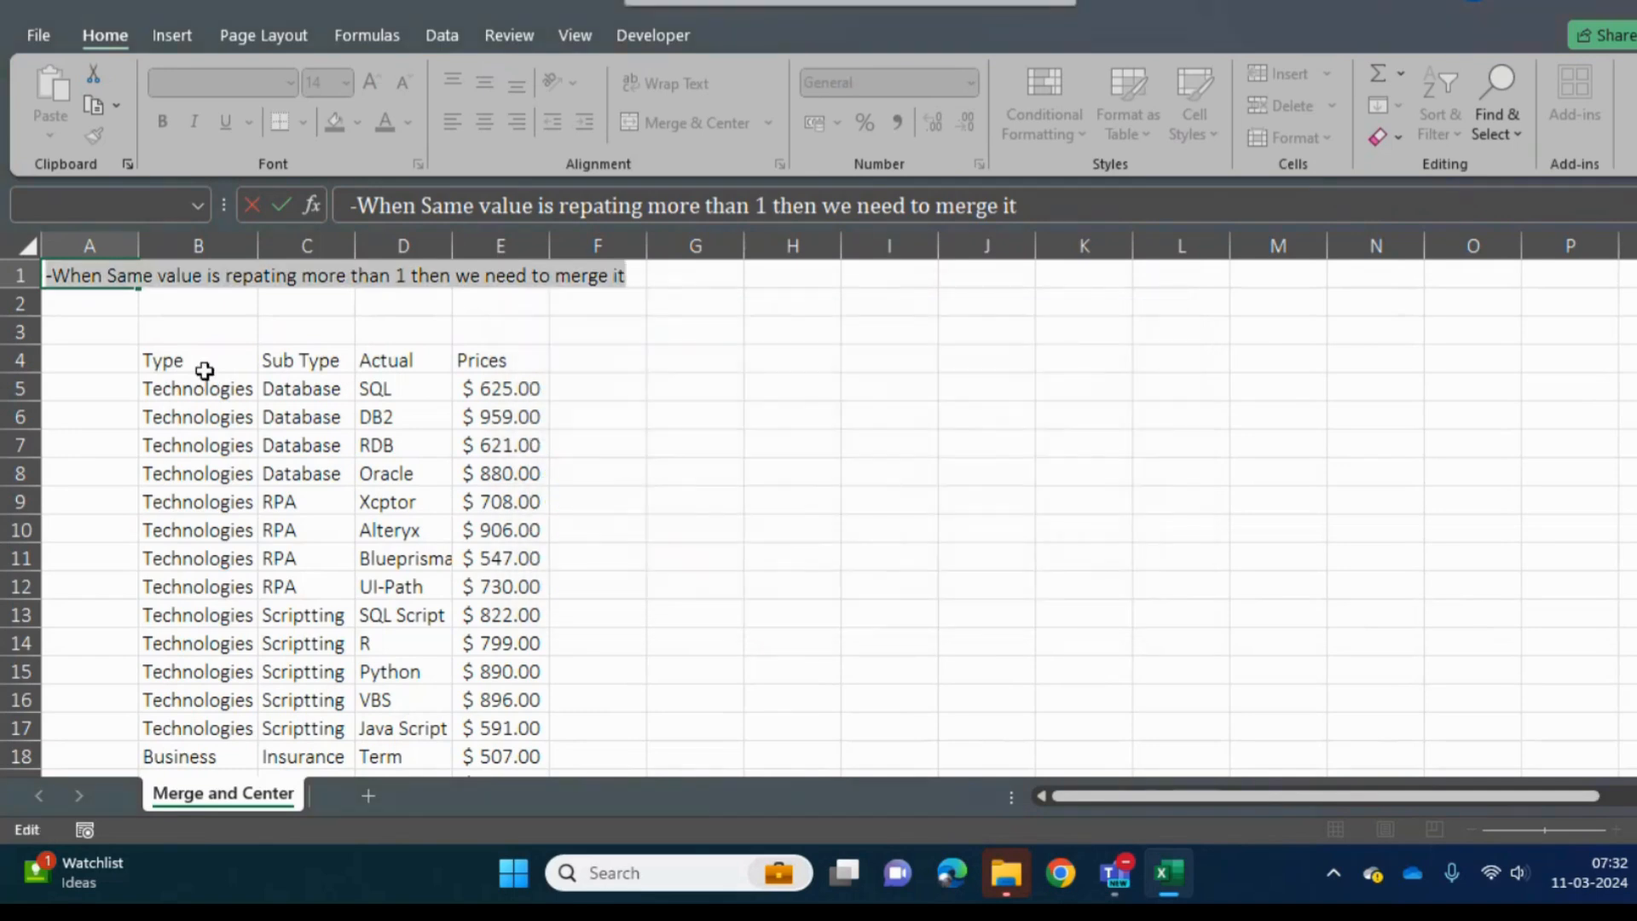
# - Remove the leading hyphen from the note in A1 and commit it as plain text
pyautogui.click(355, 202)
pyautogui.press('BackSpace')
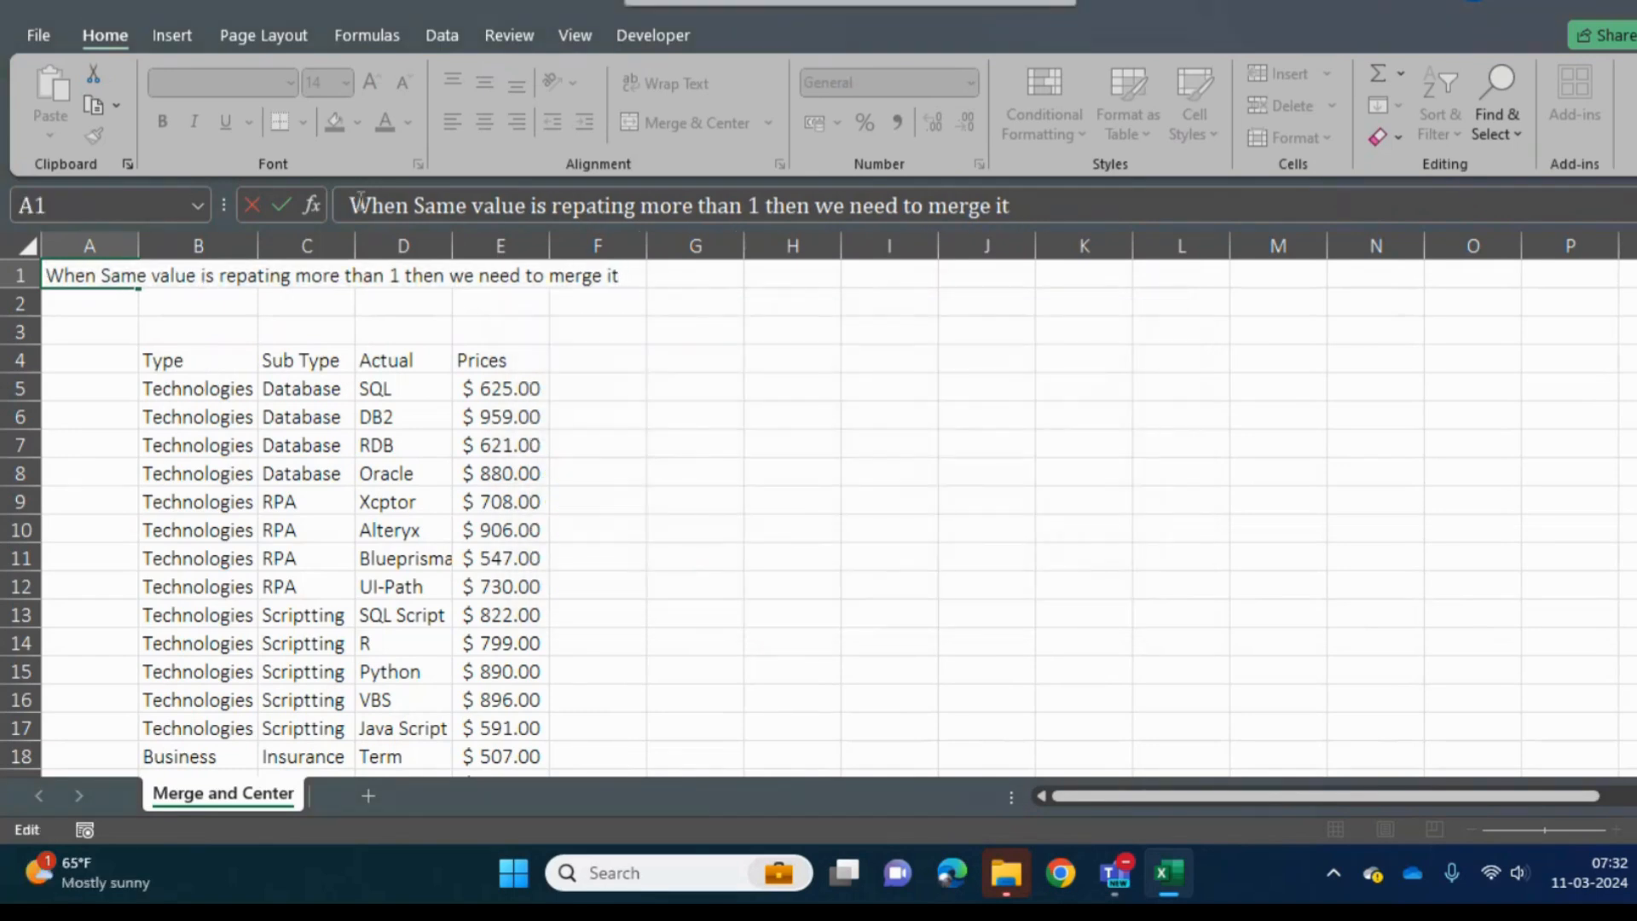
pyautogui.press('Return')
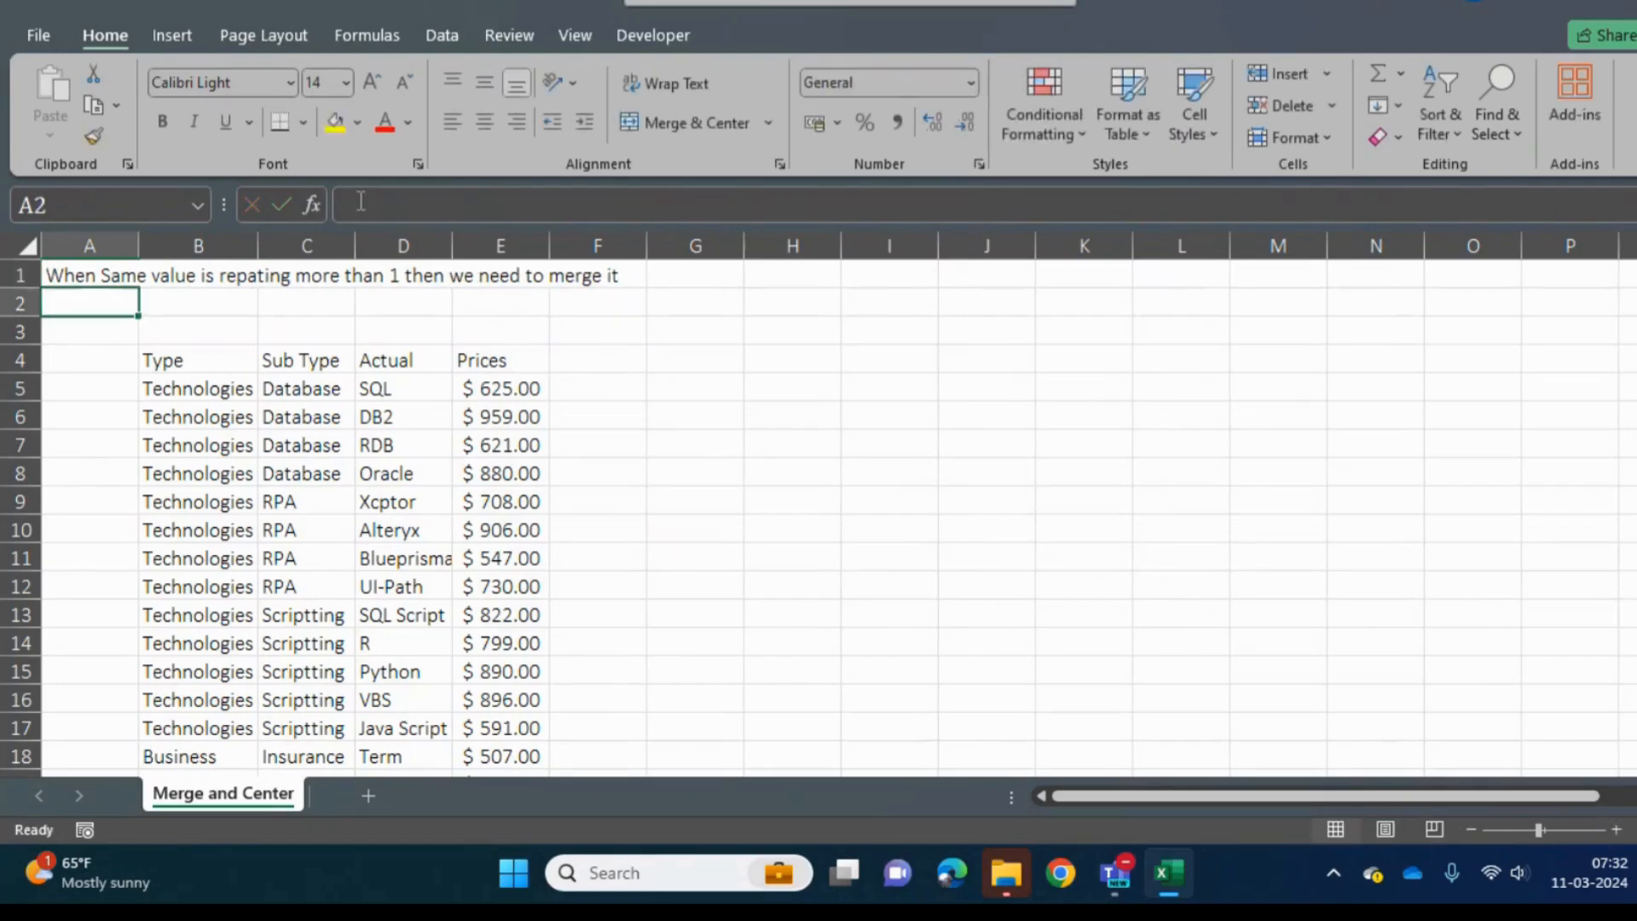
# - Look through the table from its header to its last row, examining the repeated values in the Type column
pyautogui.press('Down')
pyautogui.press('Down')
pyautogui.press('Down')
pyautogui.press('Down')
pyautogui.press('Down')
pyautogui.press('Down')
pyautogui.press('Down')
pyautogui.press('Down')
pyautogui.press('Down')
pyautogui.press('Down')
pyautogui.press('Down')
pyautogui.press('Down')
pyautogui.press('Down')
pyautogui.press('Down')
pyautogui.press('Down')
pyautogui.press('Down')
pyautogui.press('Down')
pyautogui.press('Down')
pyautogui.press('Down')
pyautogui.press('Down')
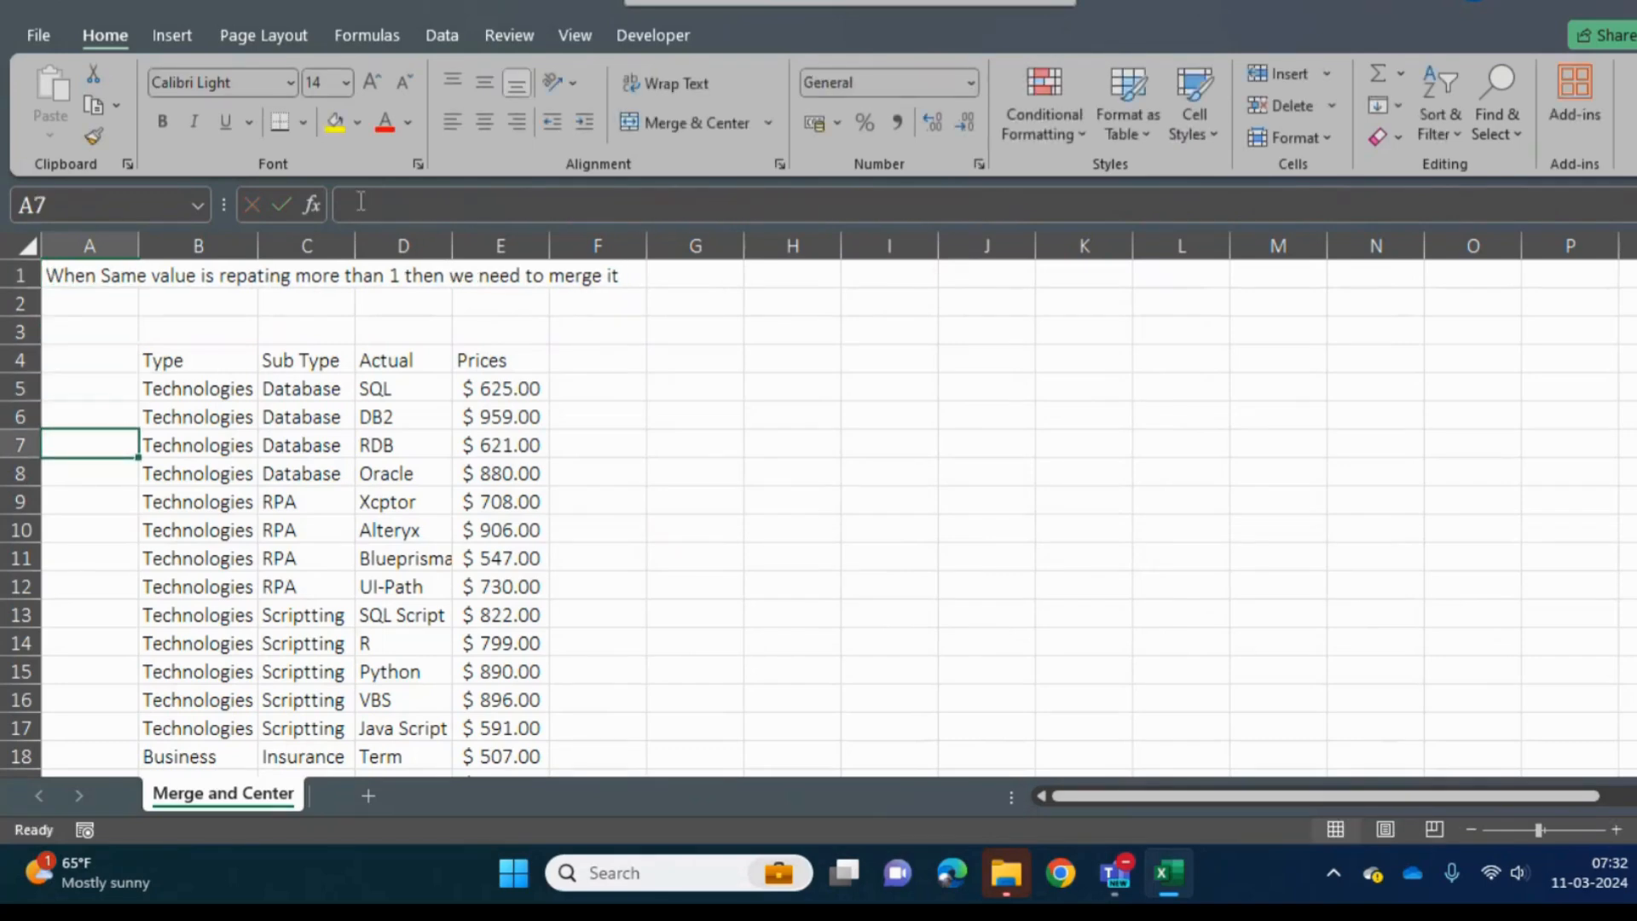
pyautogui.press('Down')
pyautogui.press('Down')
pyautogui.press('Down')
pyautogui.press('Down')
pyautogui.press('Down')
pyautogui.press('Down')
pyautogui.press('Down')
pyautogui.press('Down')
pyautogui.press('Down')
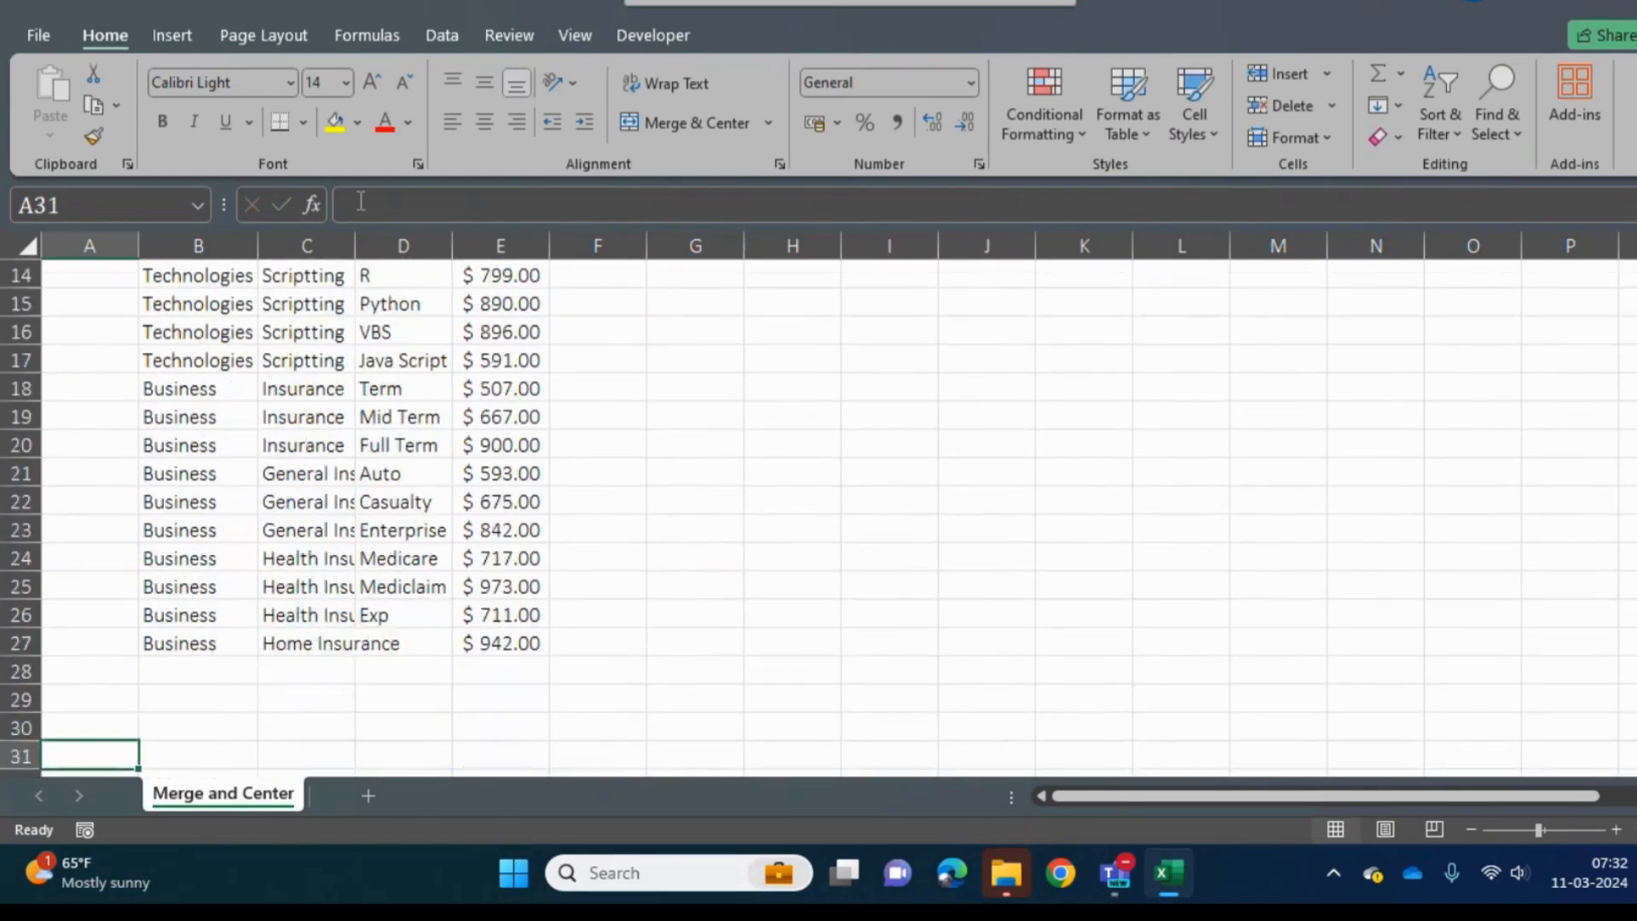
pyautogui.press('Up')
pyautogui.press('Up')
pyautogui.press('Up')
pyautogui.press('Up')
pyautogui.press('Up')
pyautogui.press('Up')
pyautogui.press('Up')
pyautogui.press('Up')
pyautogui.press('Up')
pyautogui.press('Up')
pyautogui.press('Up')
pyautogui.press('Up')
pyautogui.press('Up')
pyautogui.press('Up')
pyautogui.press('Up')
pyautogui.press('Up')
pyautogui.press('Up')
pyautogui.press('Up')
pyautogui.press('Up')
pyautogui.press('Up')
pyautogui.press('Up')
pyautogui.press('Up')
pyautogui.press('Up')
pyautogui.press('Up')
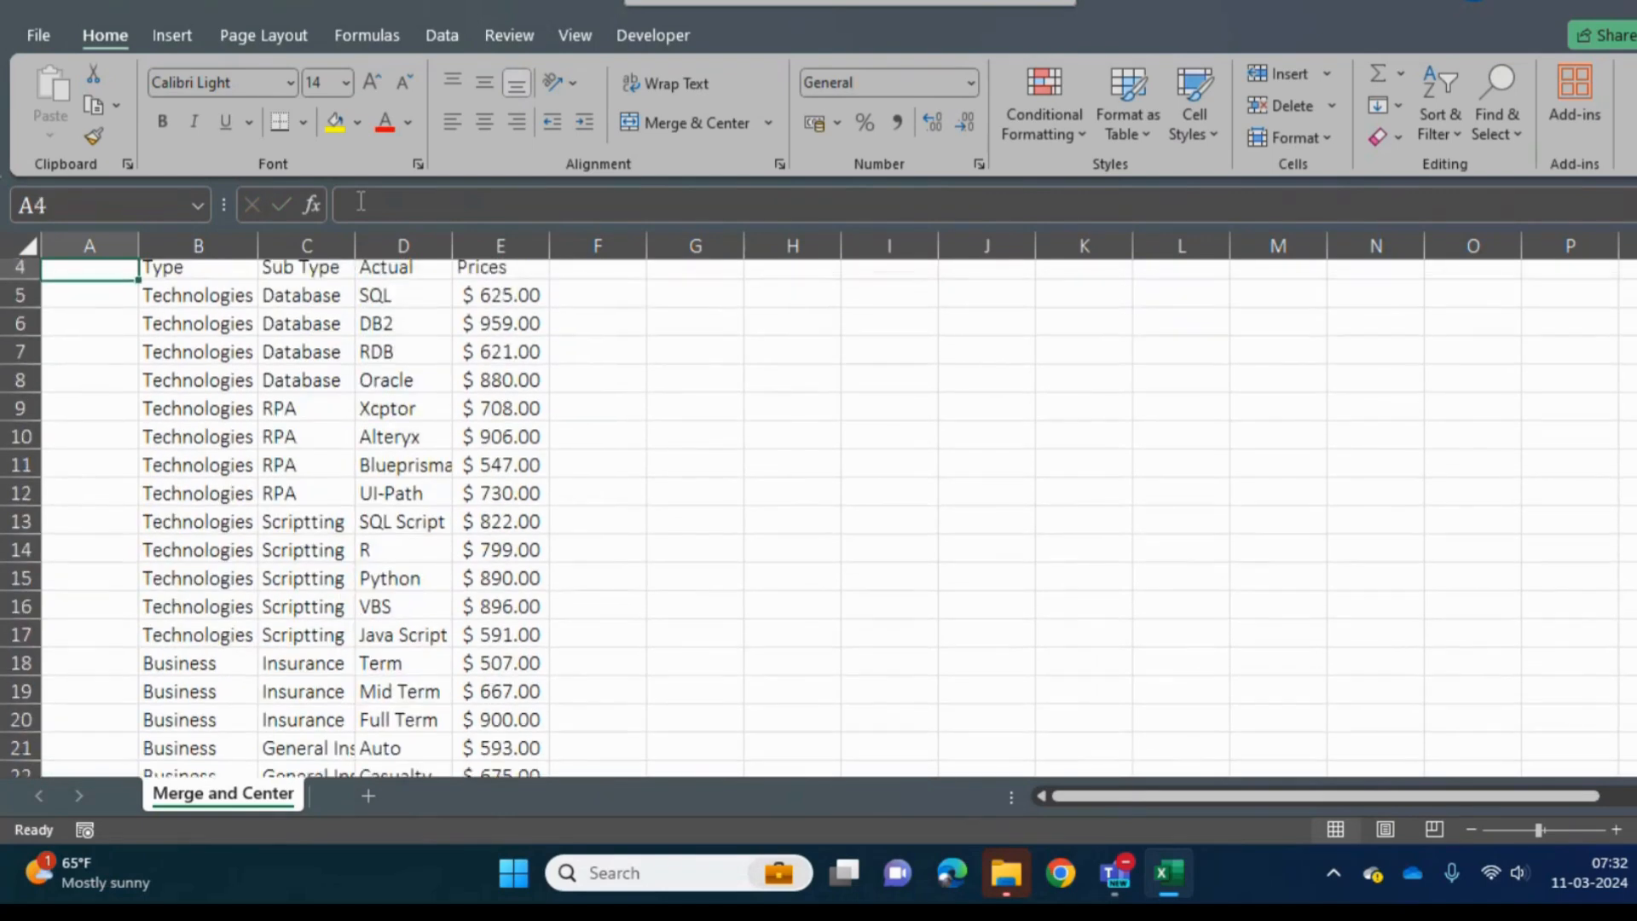
pyautogui.press('Down')
pyautogui.press('Down')
pyautogui.press('Down')
pyautogui.press('Right')
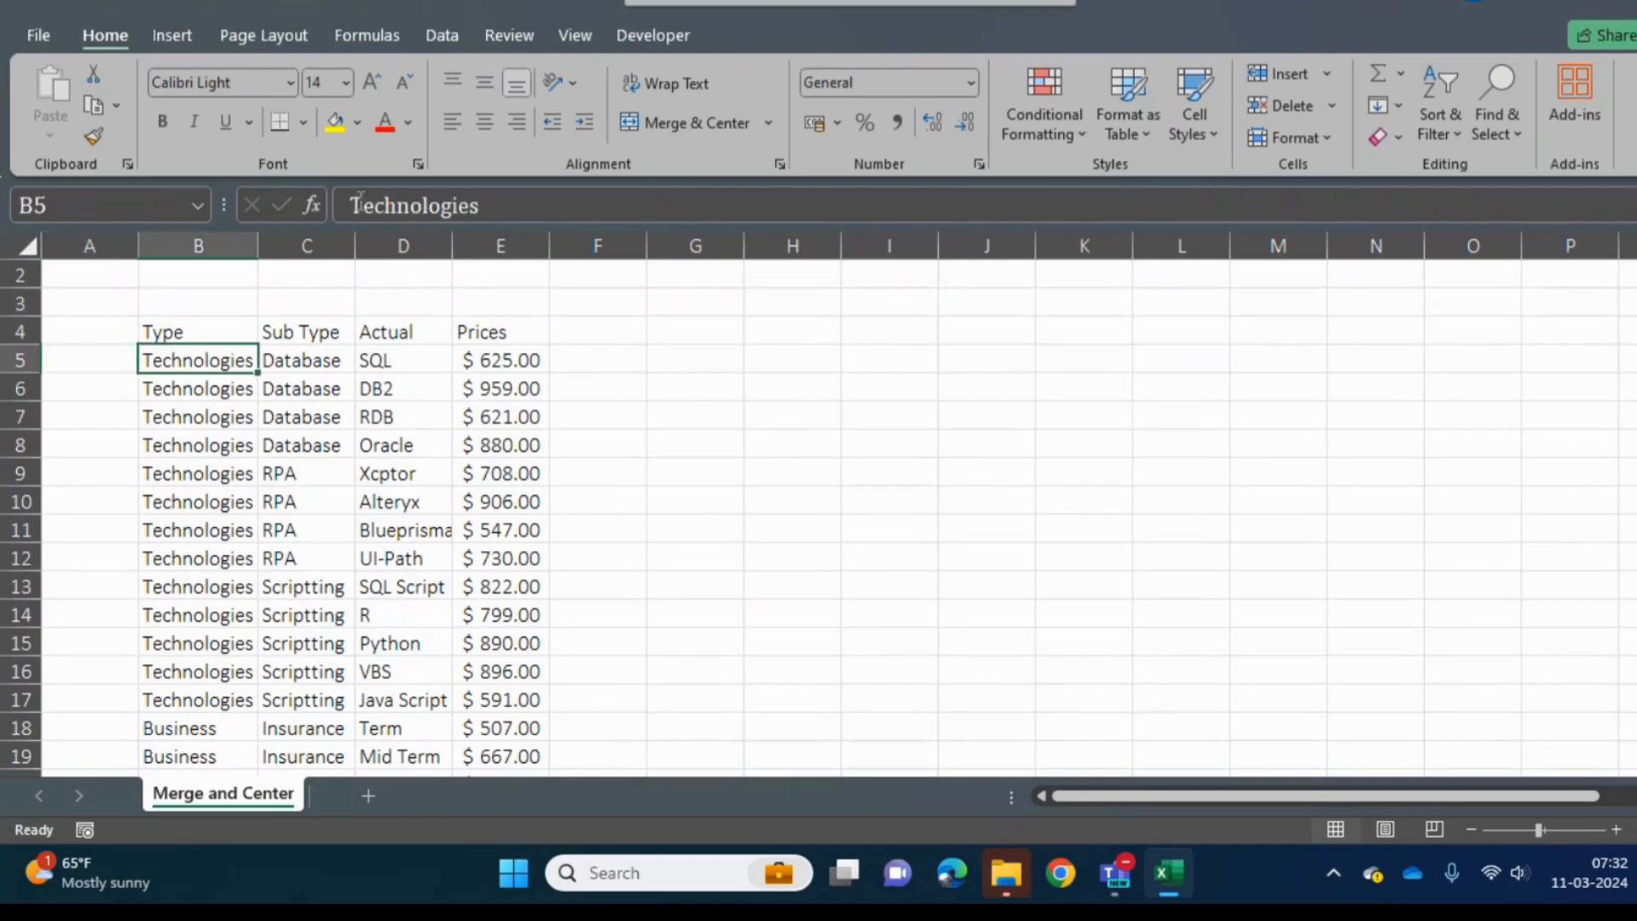
pyautogui.press('Up')
pyautogui.press('Up')
pyautogui.press('Up')
pyautogui.press('Up')
pyautogui.press('Down')
pyautogui.press('Down')
pyautogui.press('Down')
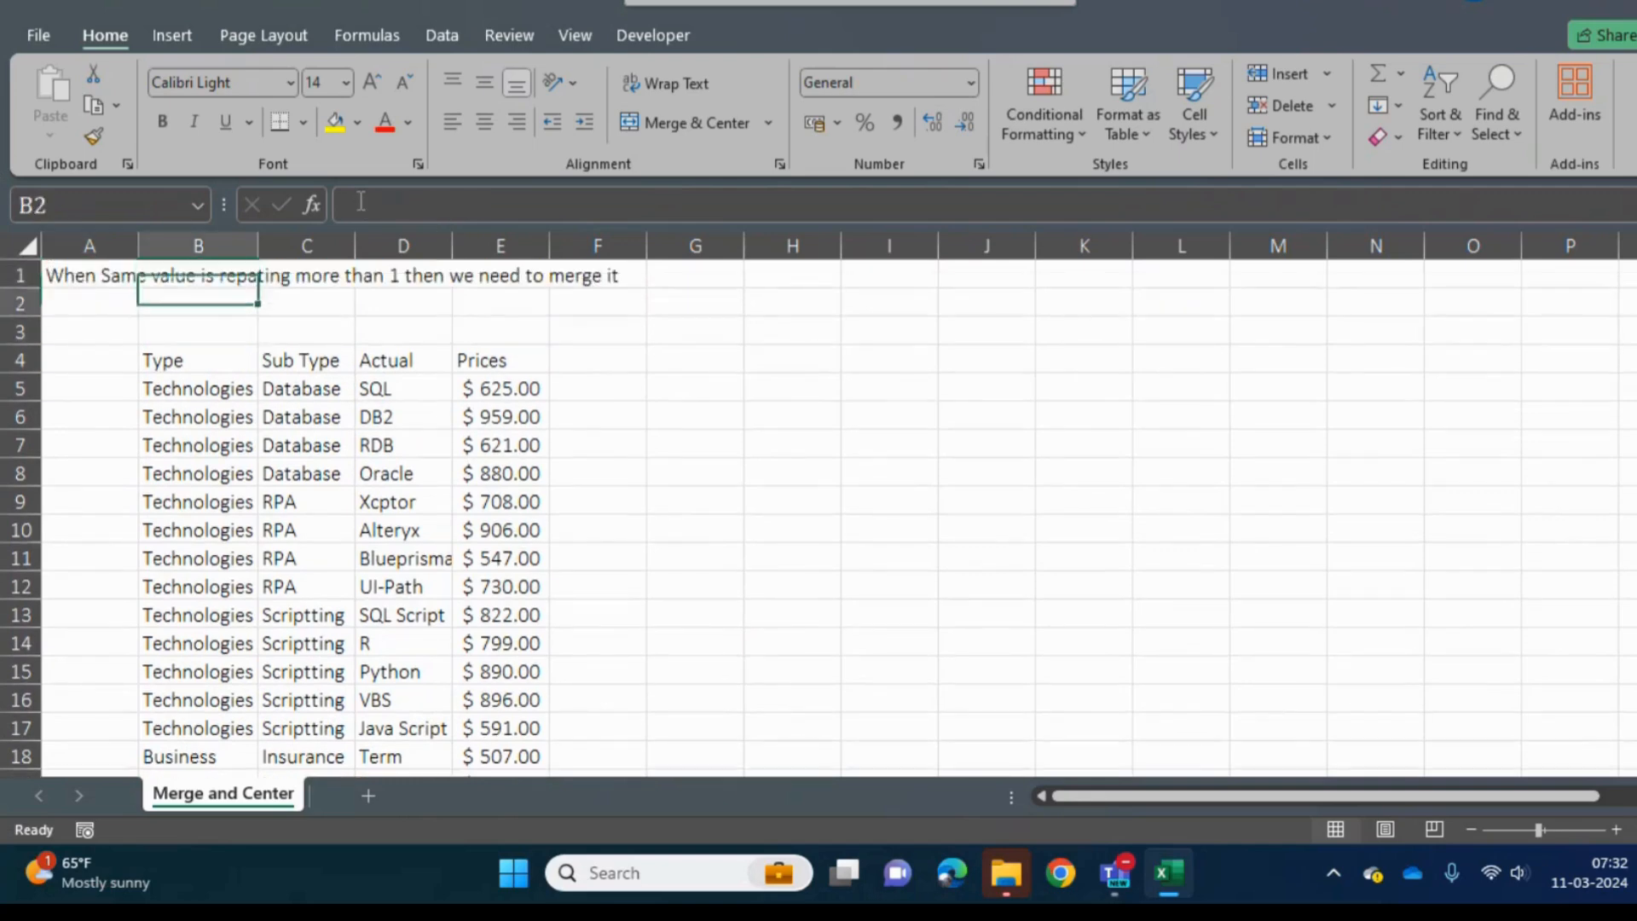
# - Merge and center the repeated Technologies cells B5:B17 in the Type column and middle-align the merged cell vertically
pyautogui.press('Down')
pyautogui.hotkey('shift', 'Down')
pyautogui.hotkey('shift', 'Down')
pyautogui.hotkey('shift', 'Down')
pyautogui.hotkey('shift', 'Down')
pyautogui.hotkey('shift', 'Down')
pyautogui.hotkey('shift', 'Down')
pyautogui.hotkey('shift', 'Down')
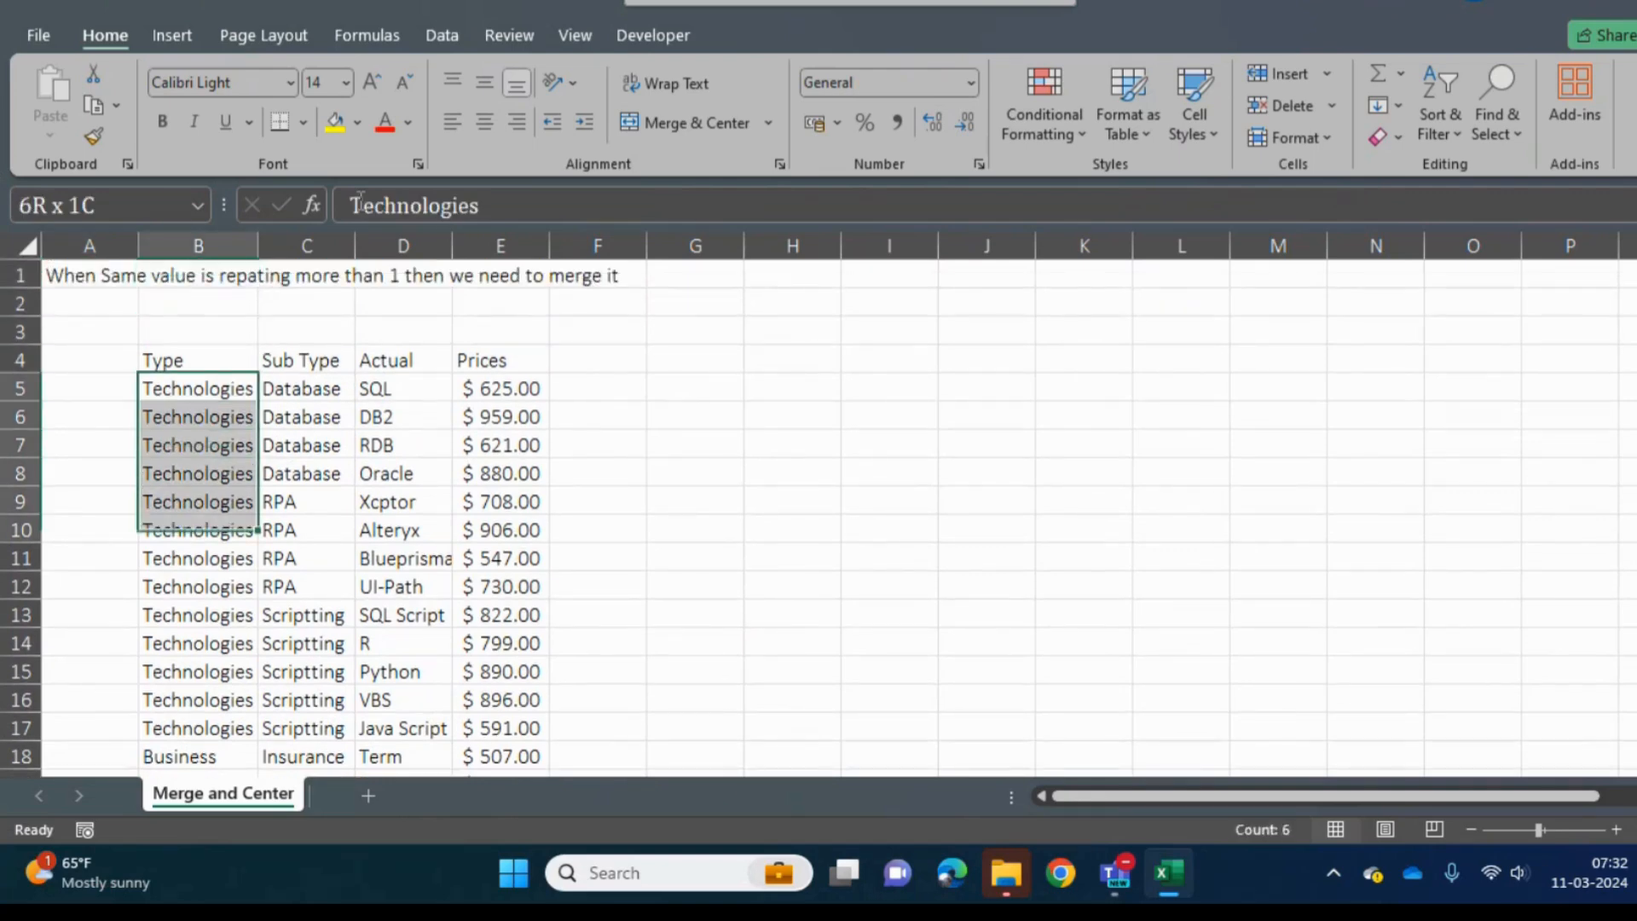
pyautogui.hotkey('shift', 'Down')
pyautogui.hotkey('shift', 'Down')
pyautogui.hotkey('shift', 'Down')
pyautogui.hotkey('shift', 'Down')
pyautogui.hotkey('shift', 'Down')
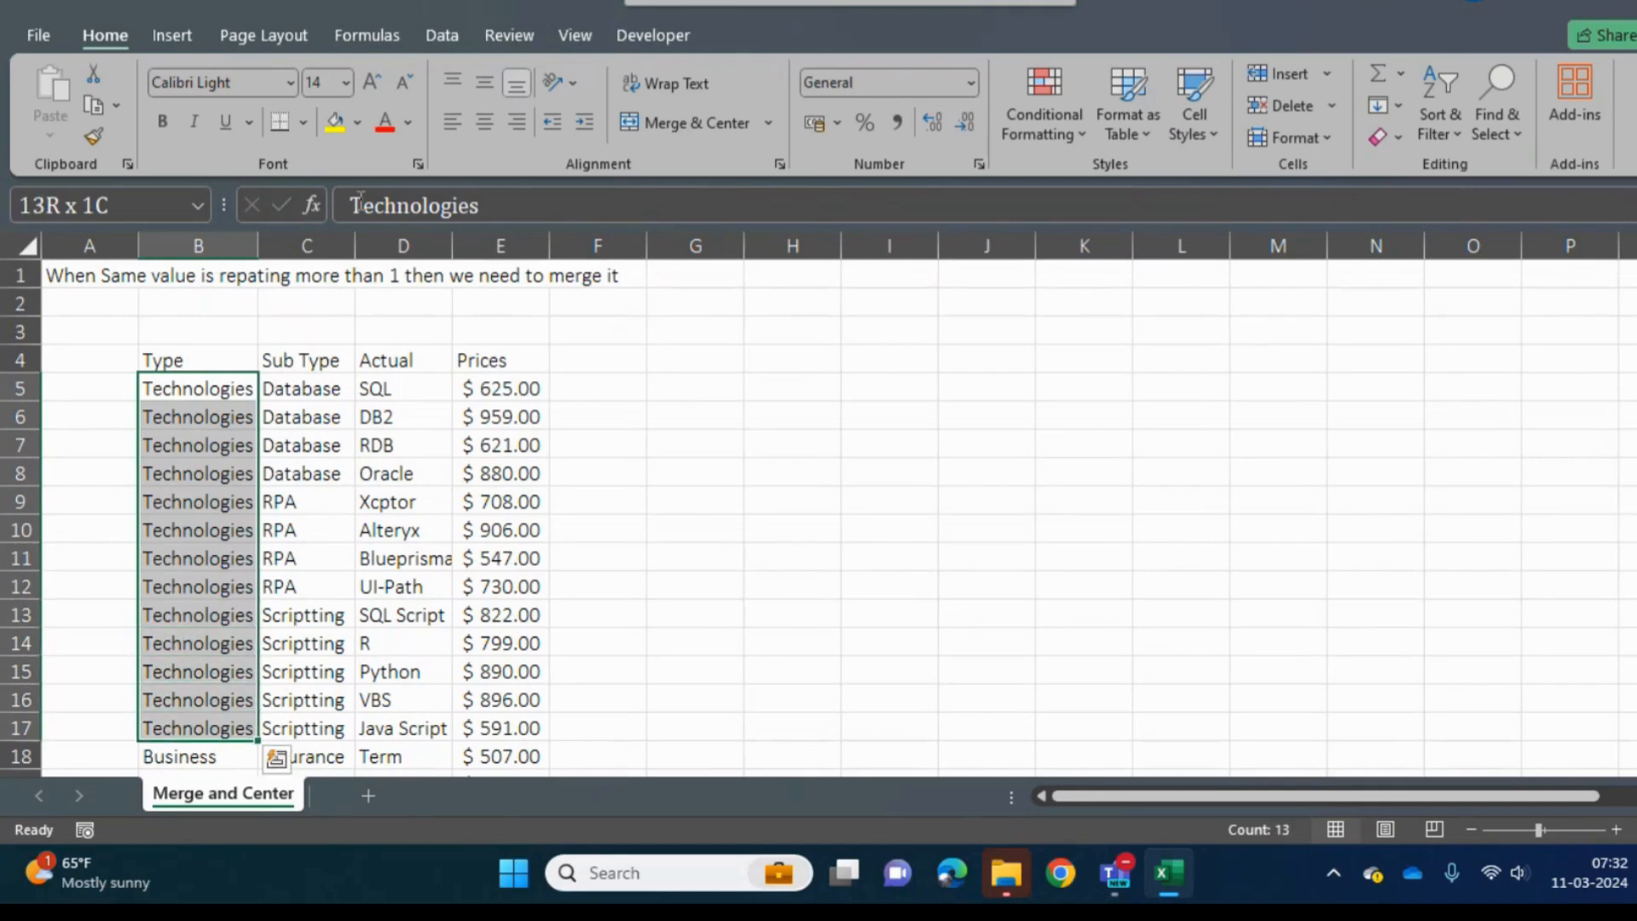
pyautogui.click(770, 118)
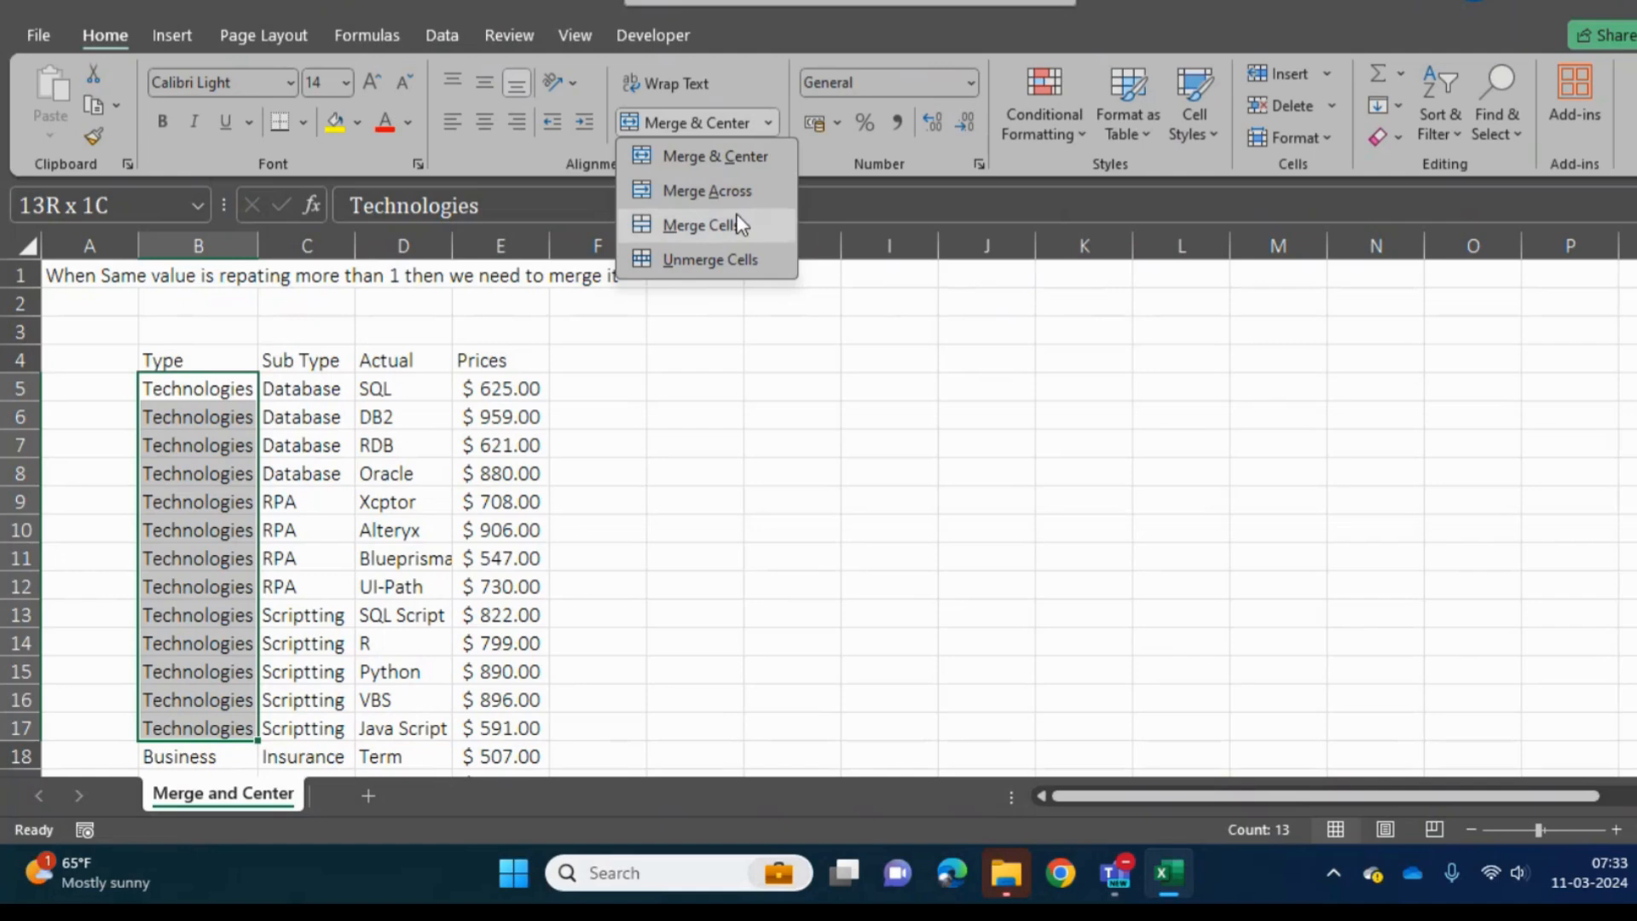
pyautogui.click(771, 69)
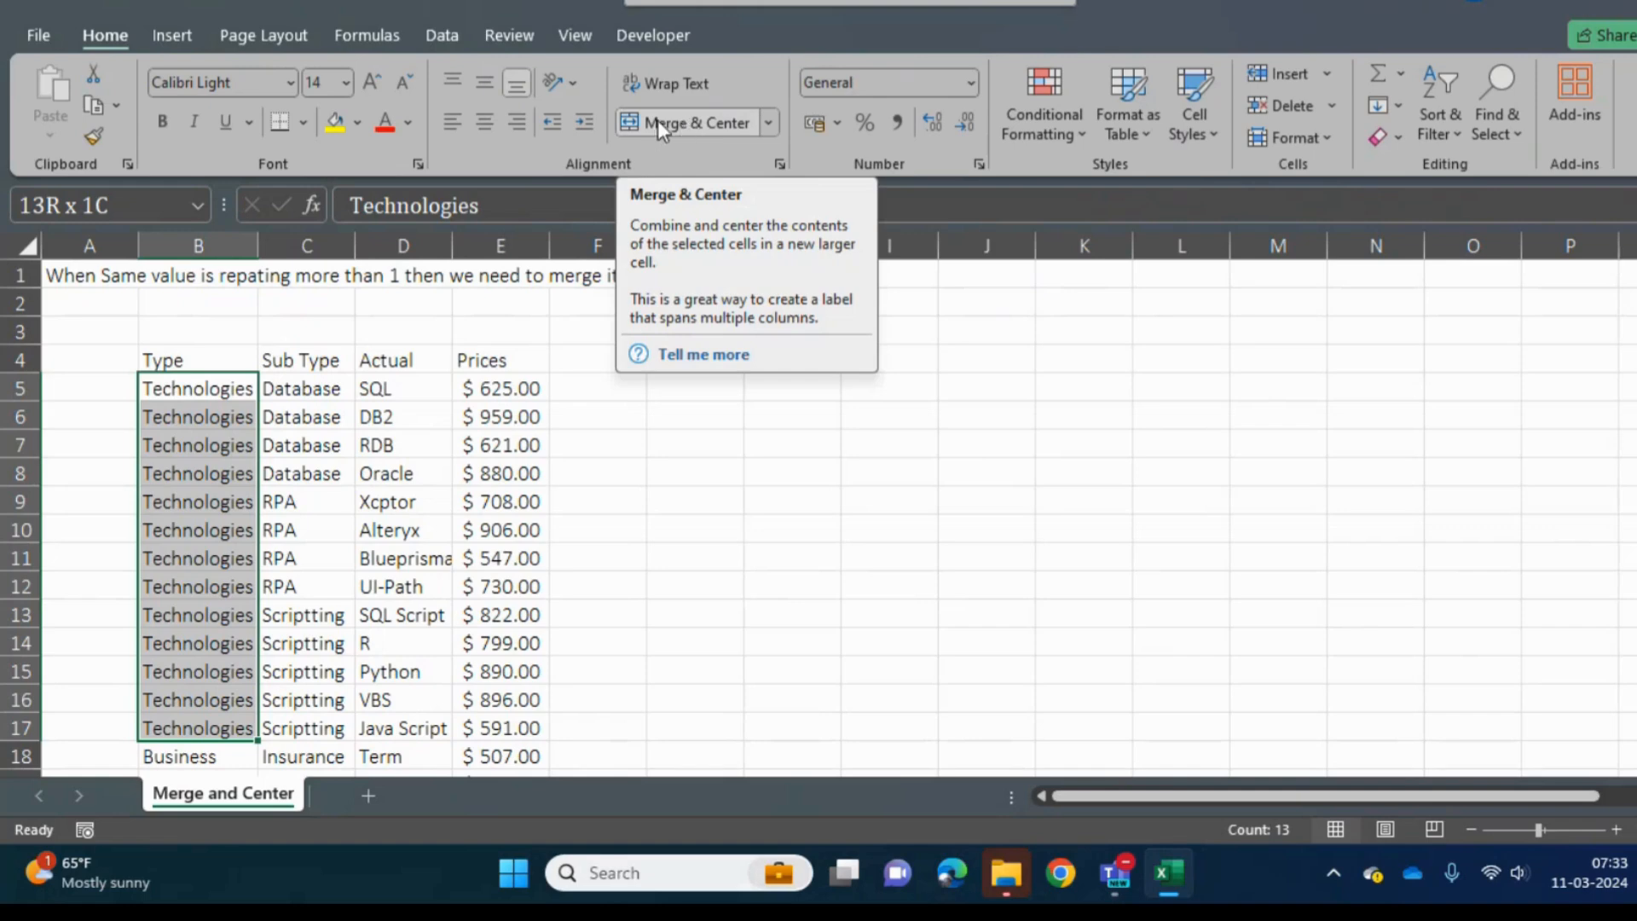
pyautogui.click(769, 120)
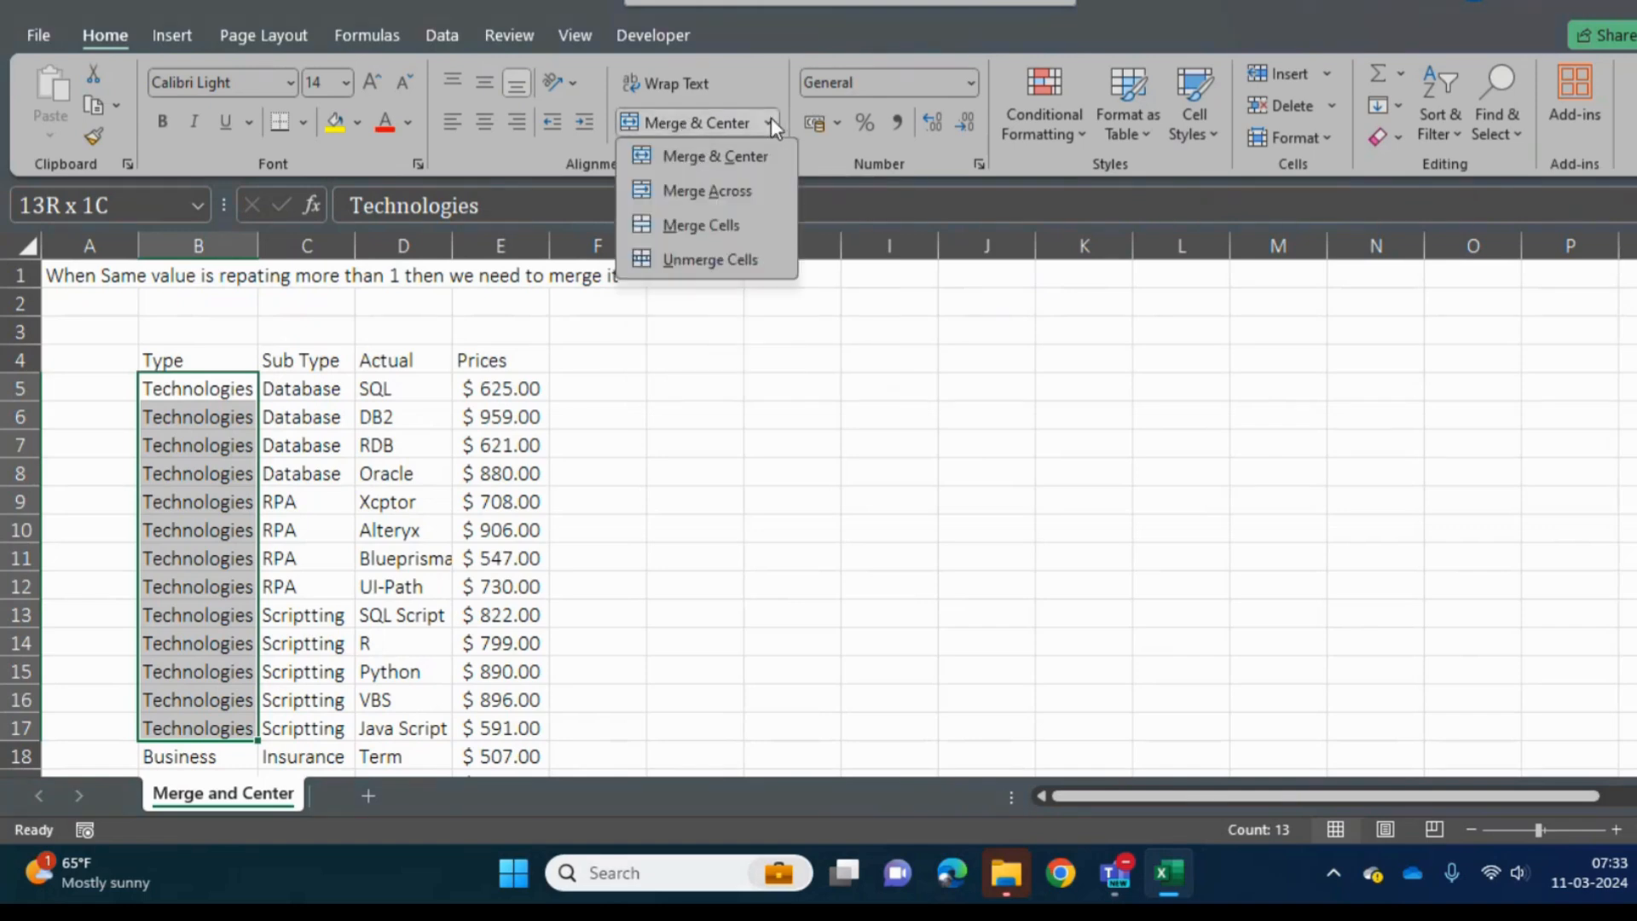
pyautogui.click(690, 121)
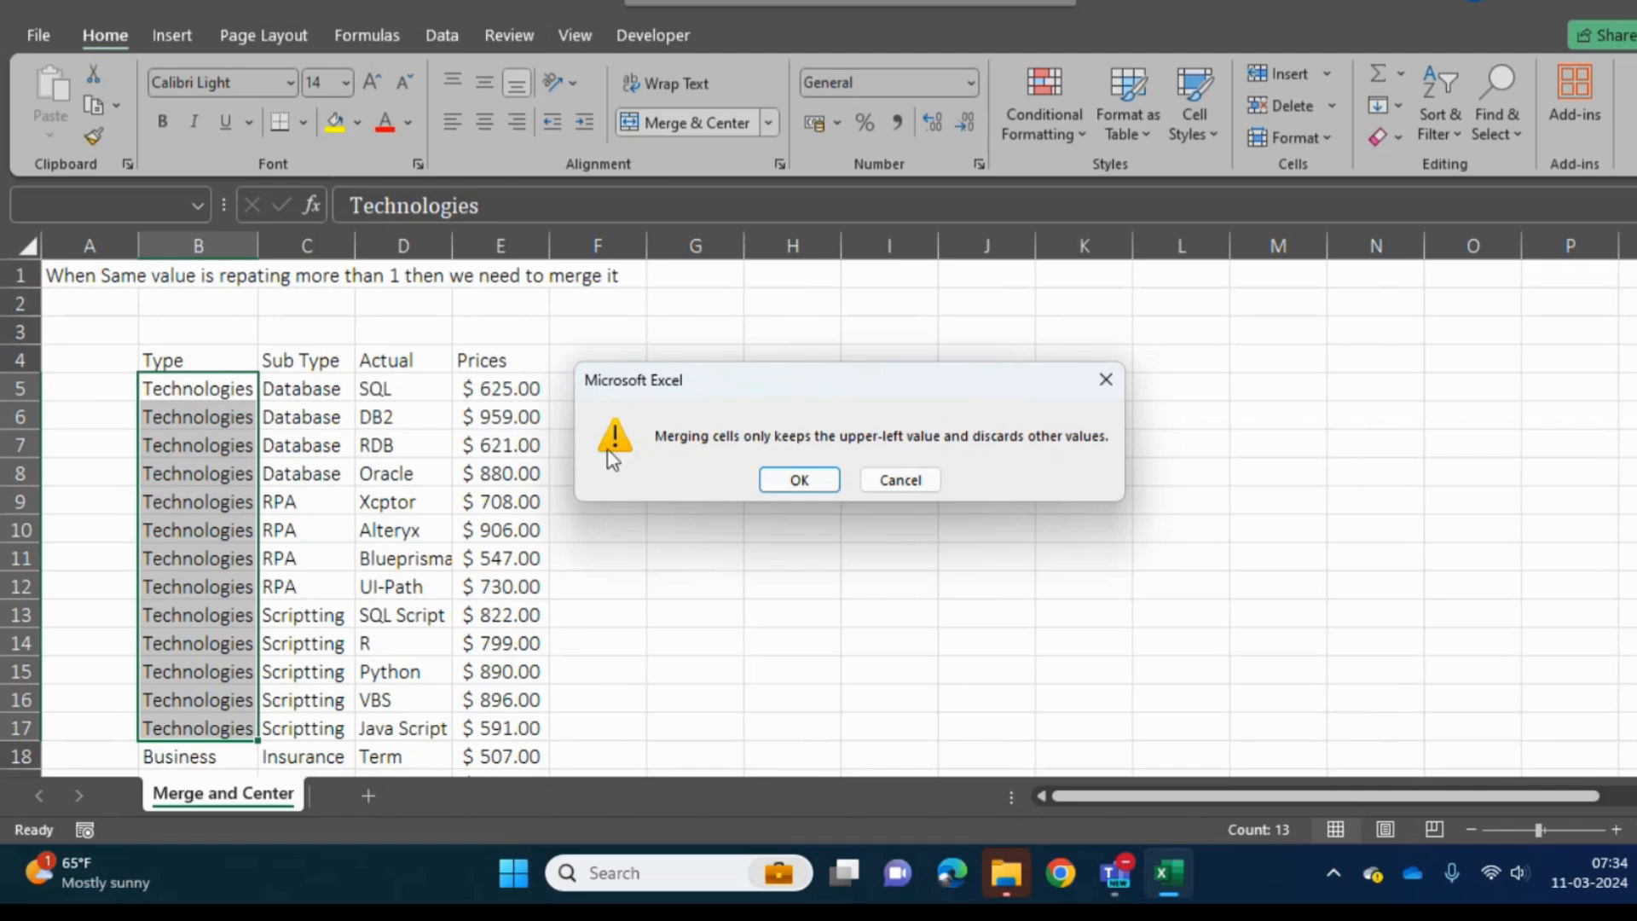
pyautogui.click(799, 480)
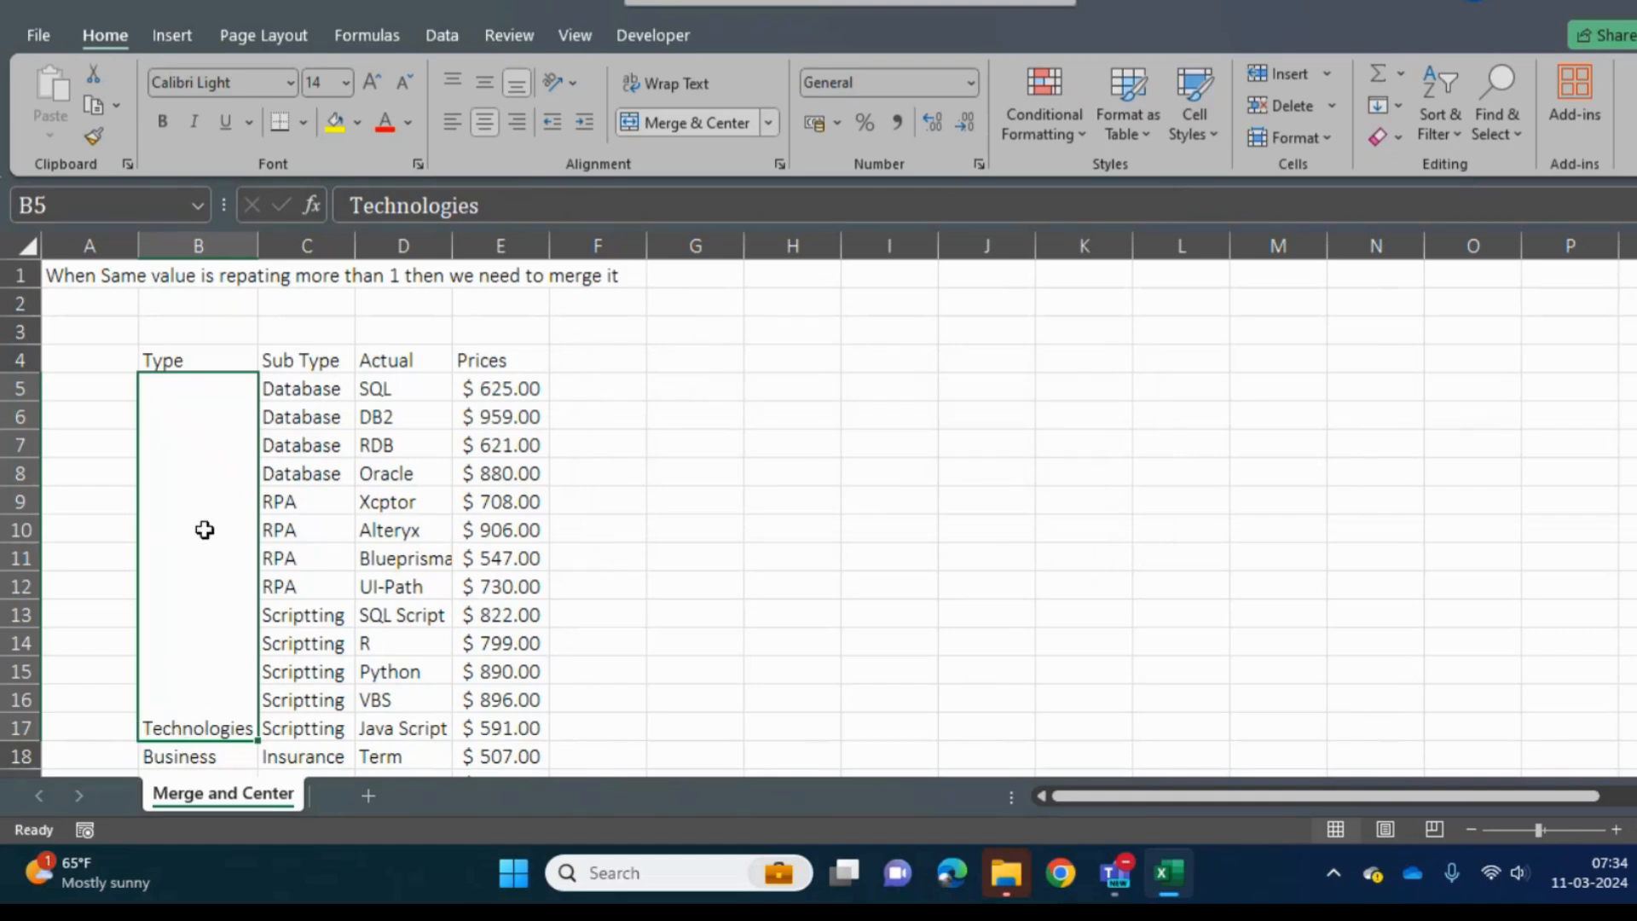
pyautogui.click(482, 83)
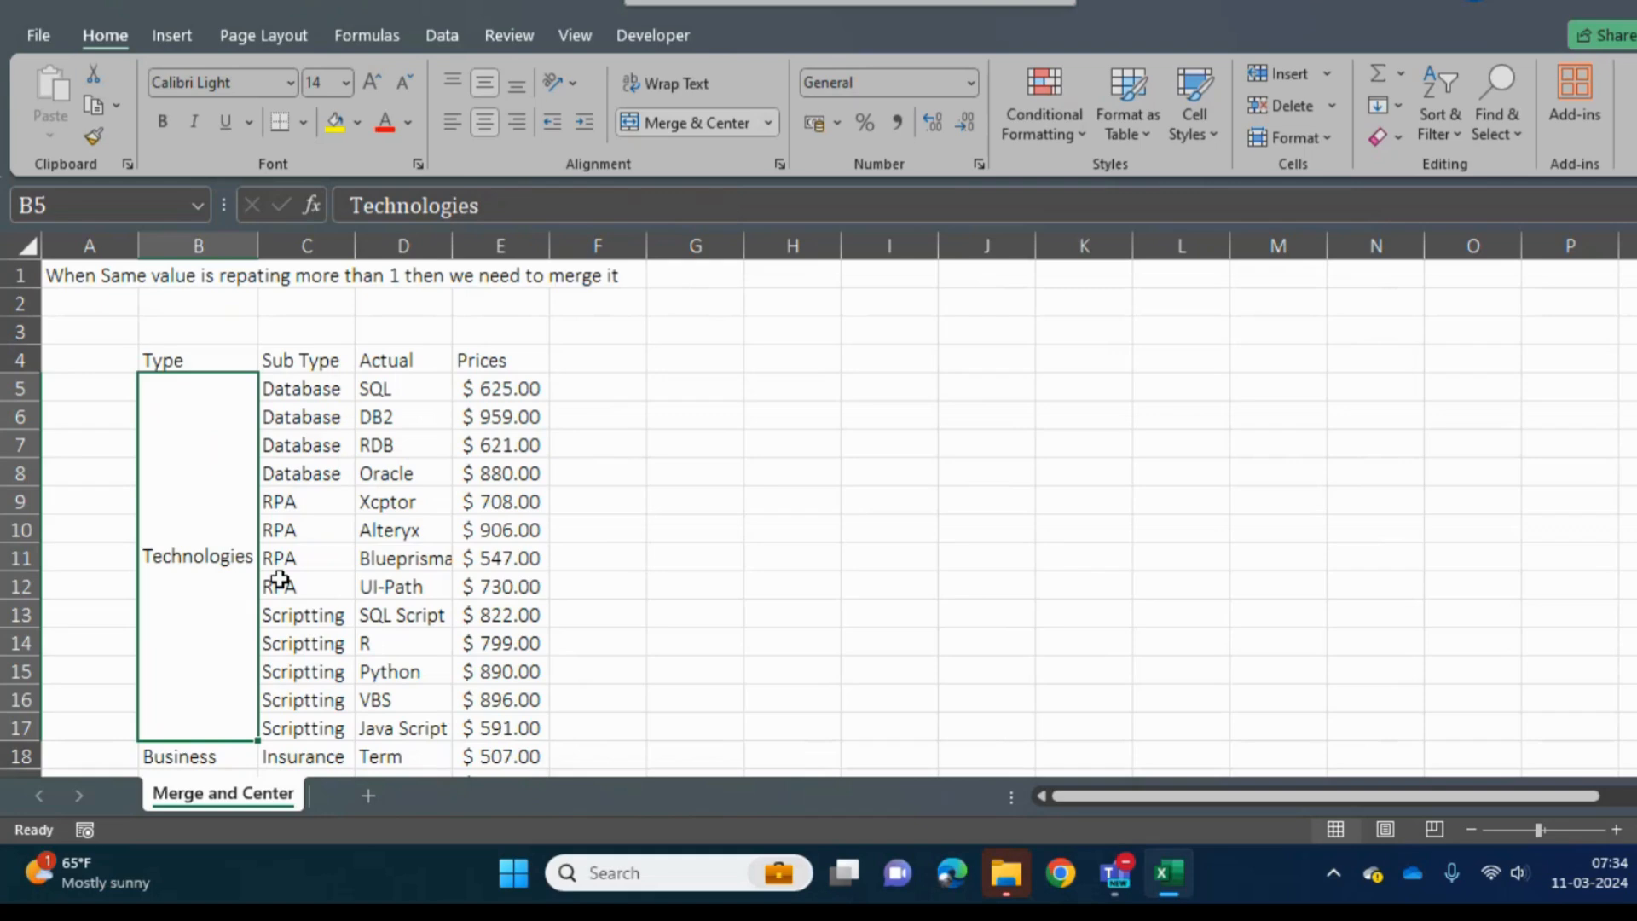
# - Try to combine the repeated Business cells B18:B27 using Merge Across
pyautogui.press('Down')
pyautogui.hotkey('ctrl', 'shift', 'Down')
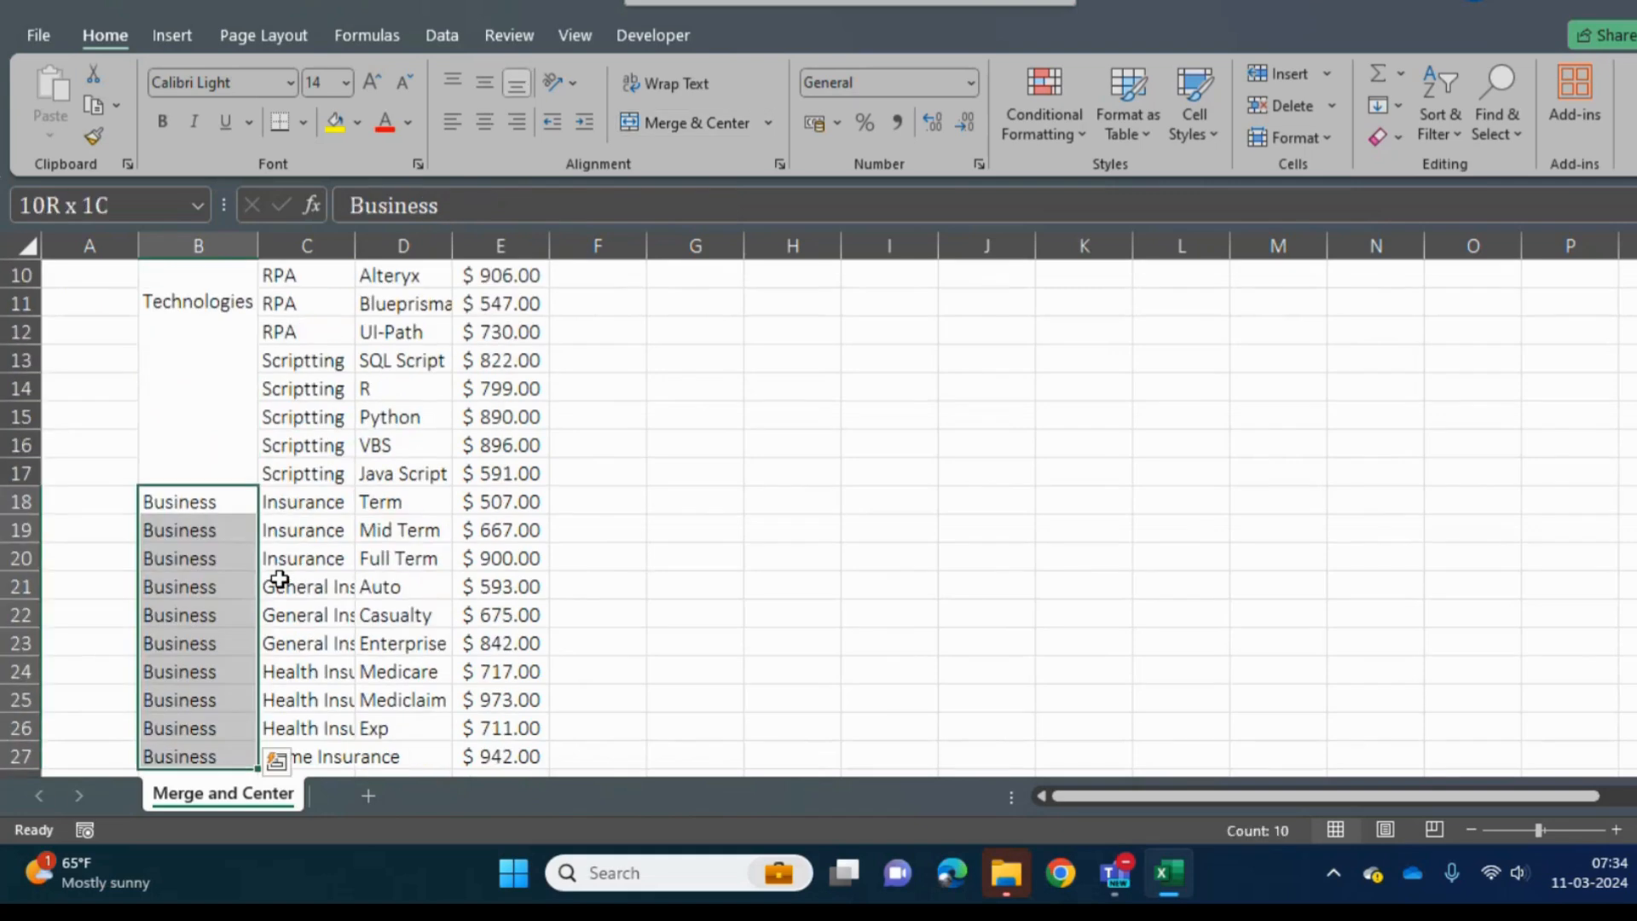
pyautogui.click(770, 125)
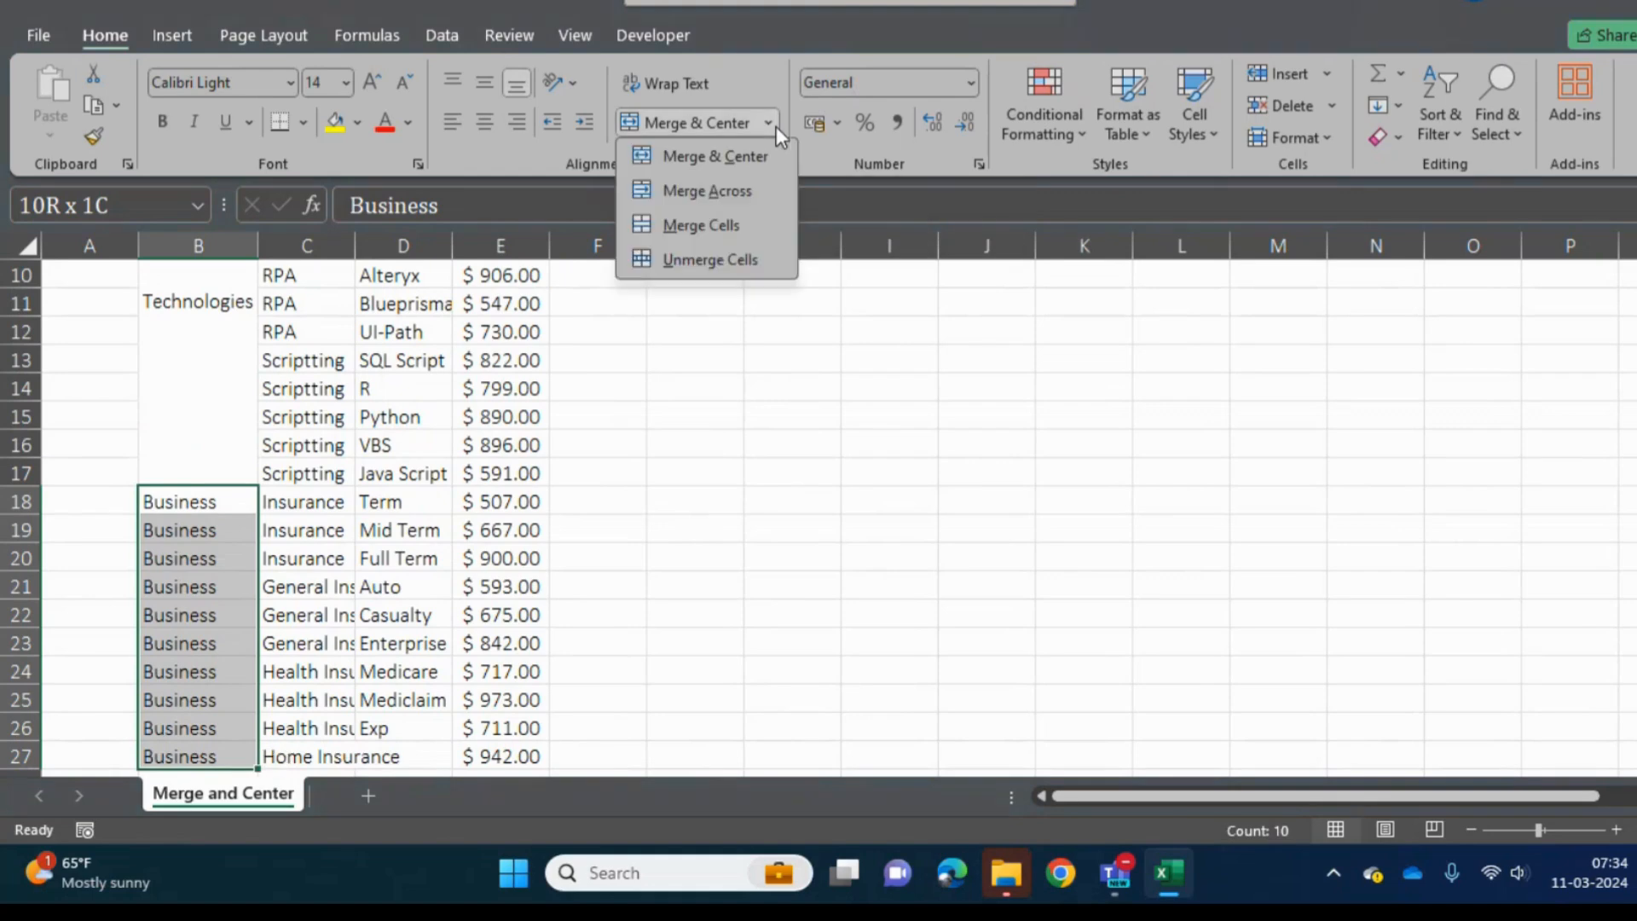
pyautogui.click(715, 191)
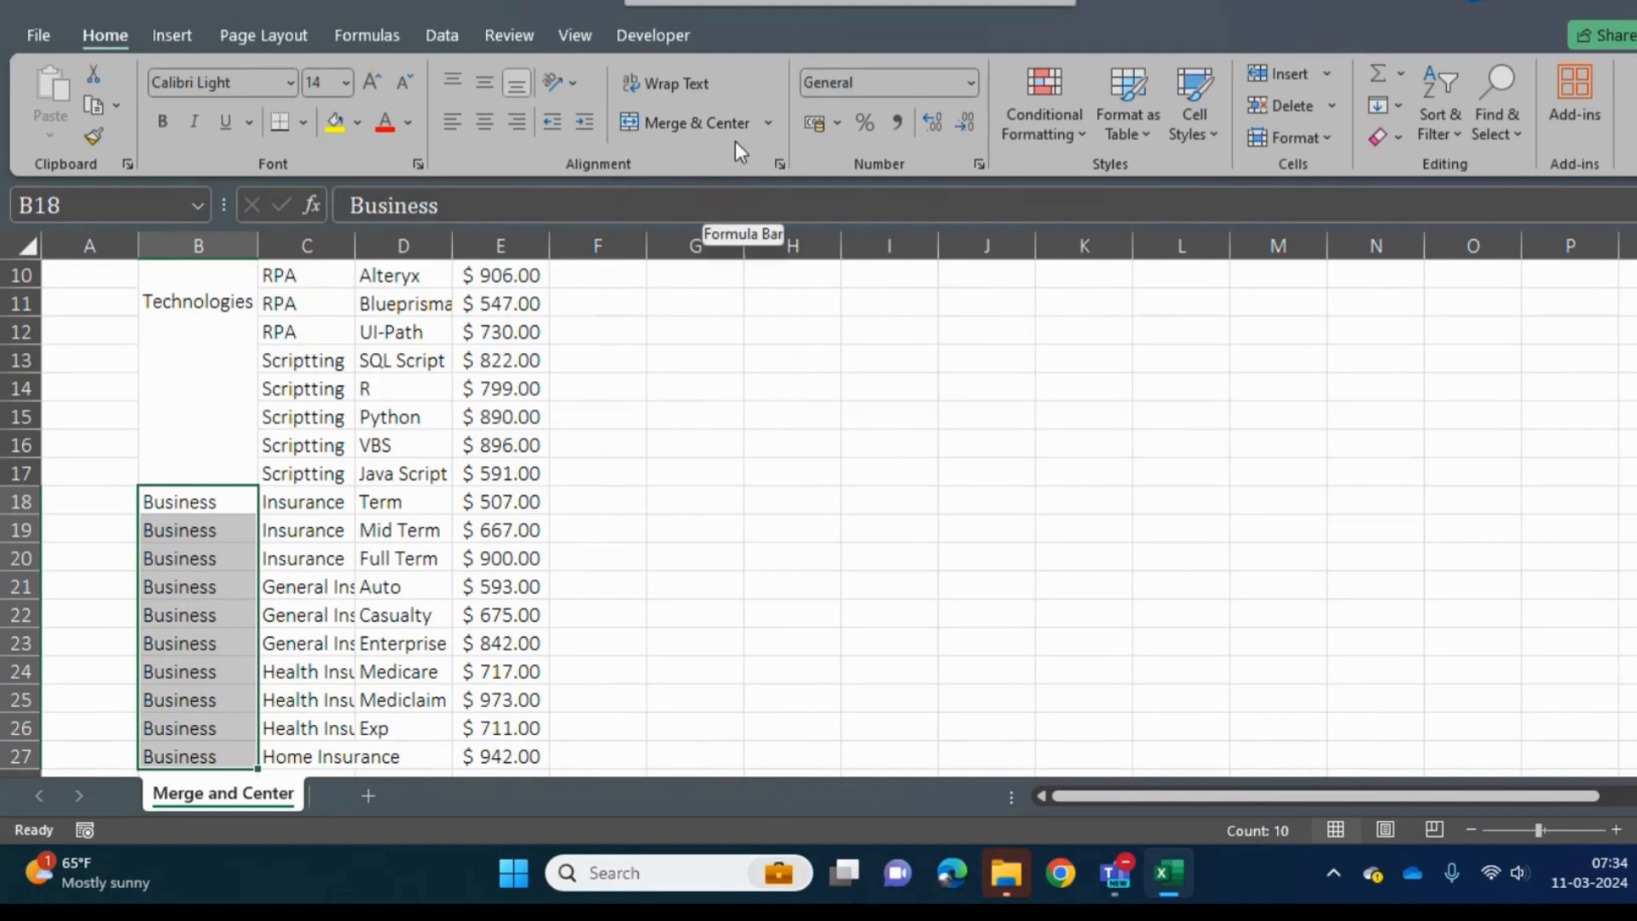
# - Combine the Business cells B18:B27 into one with Merge Cells and middle-align the result vertically
pyautogui.click(769, 131)
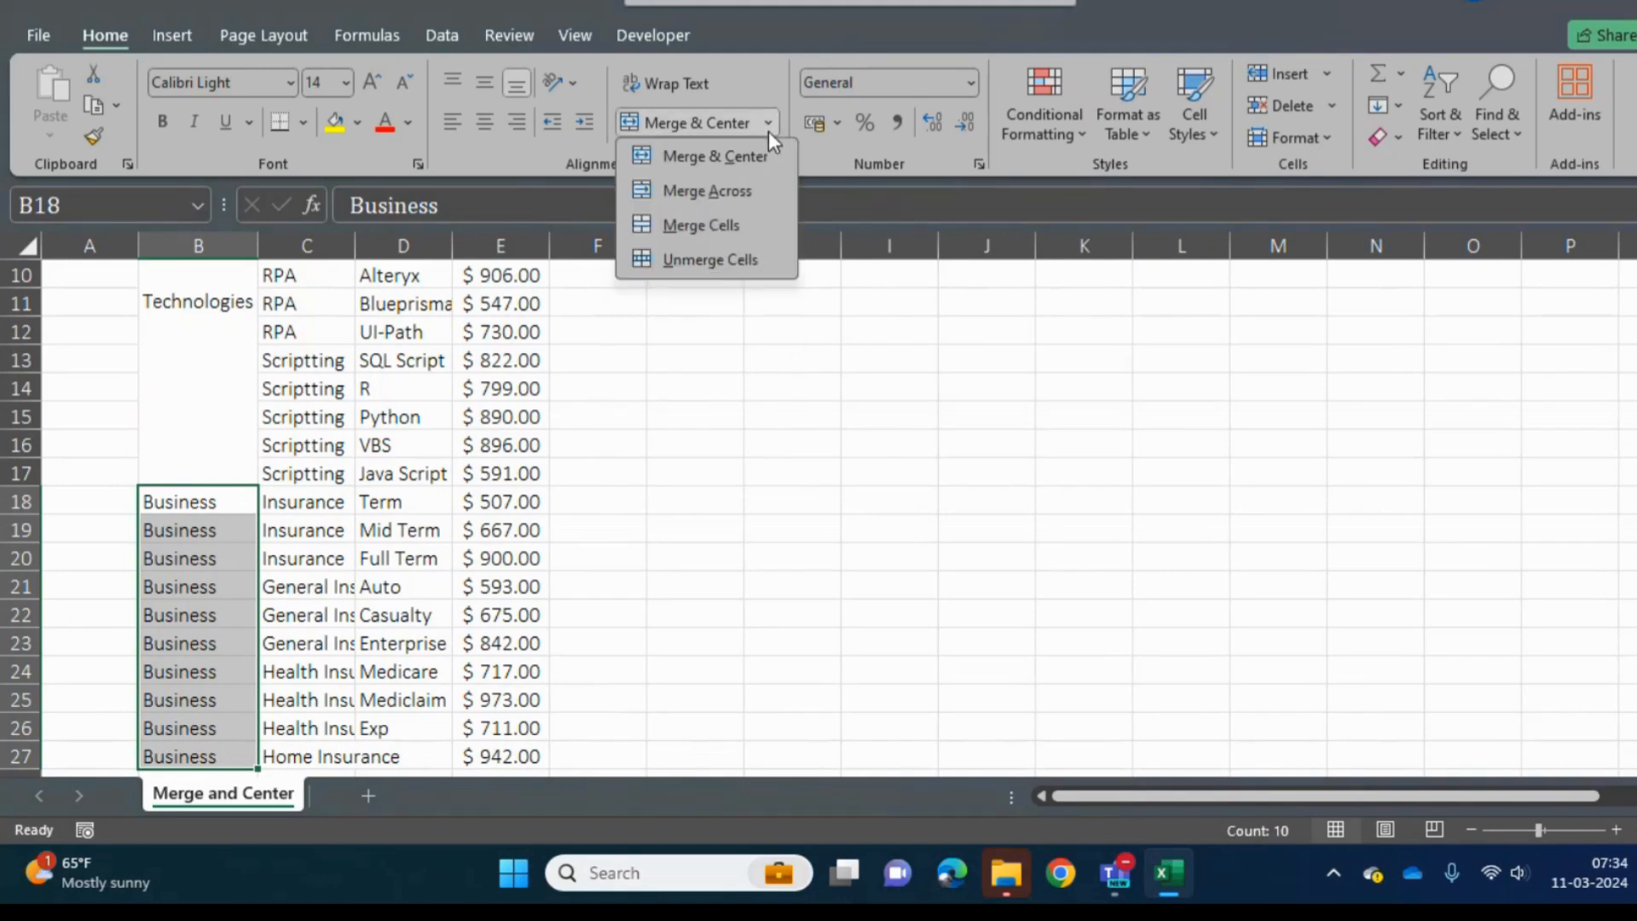
pyautogui.click(683, 224)
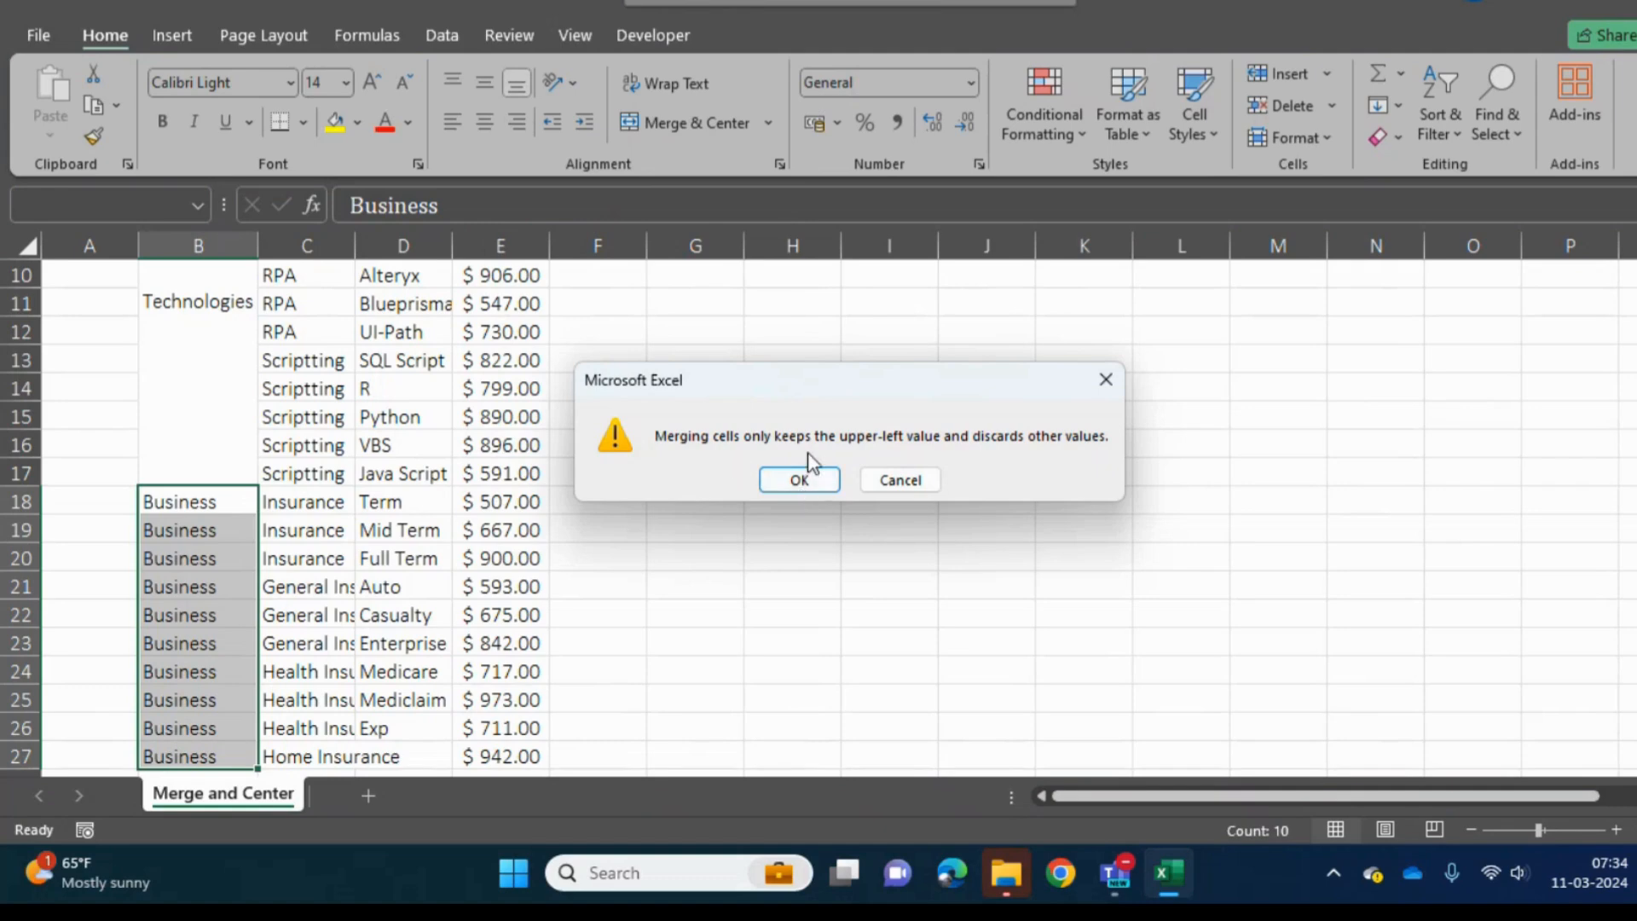
pyautogui.click(797, 478)
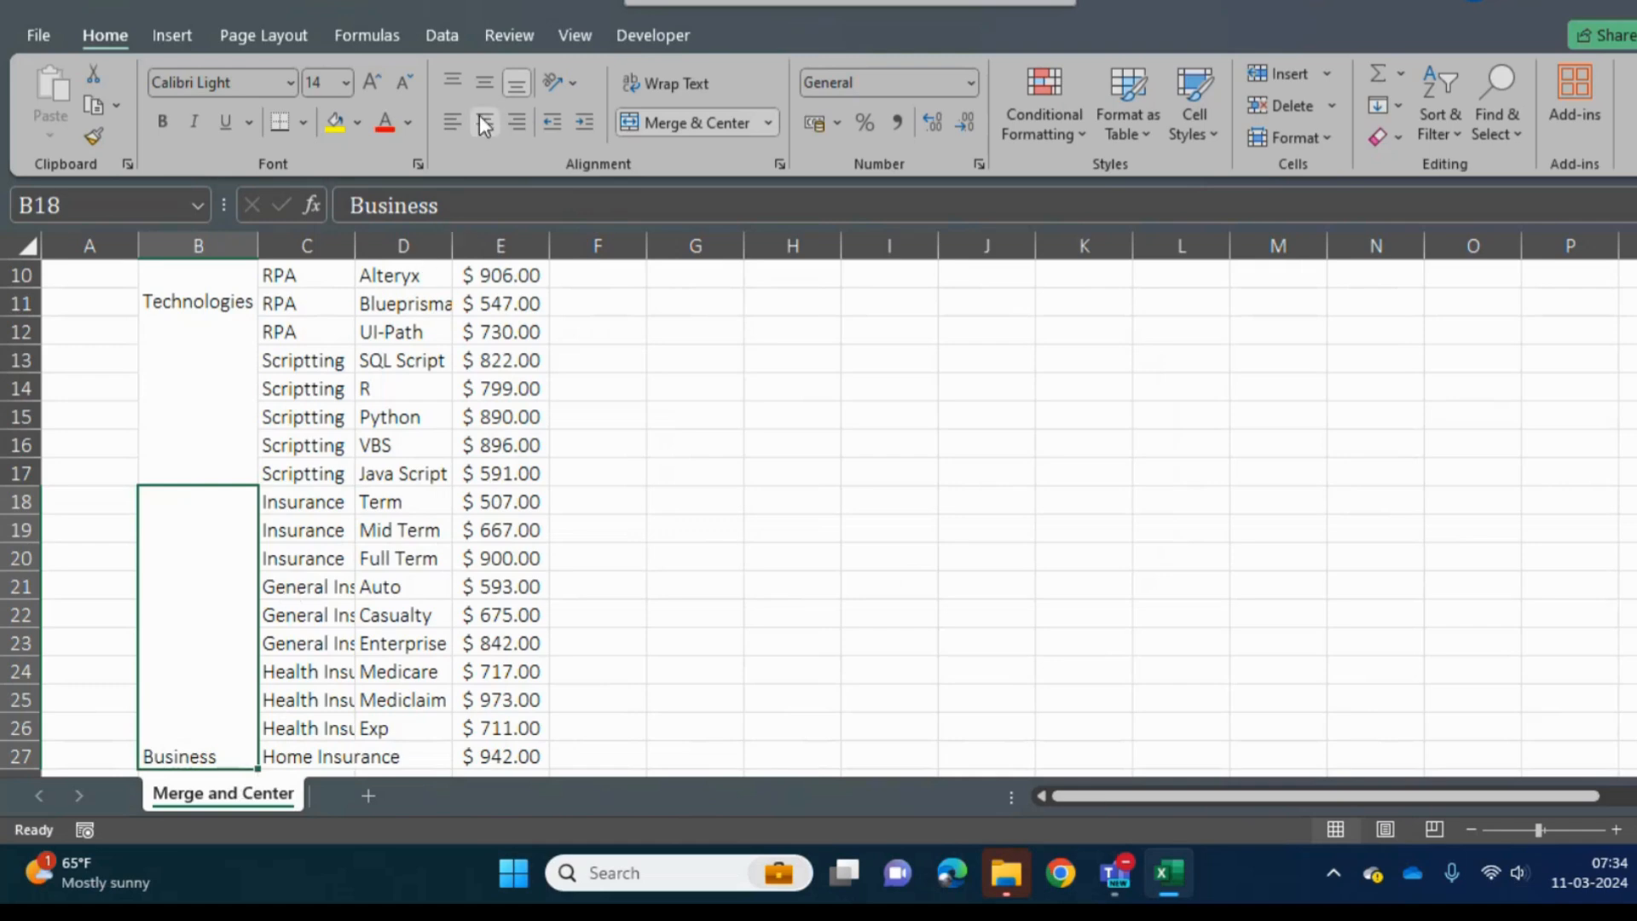
pyautogui.click(482, 89)
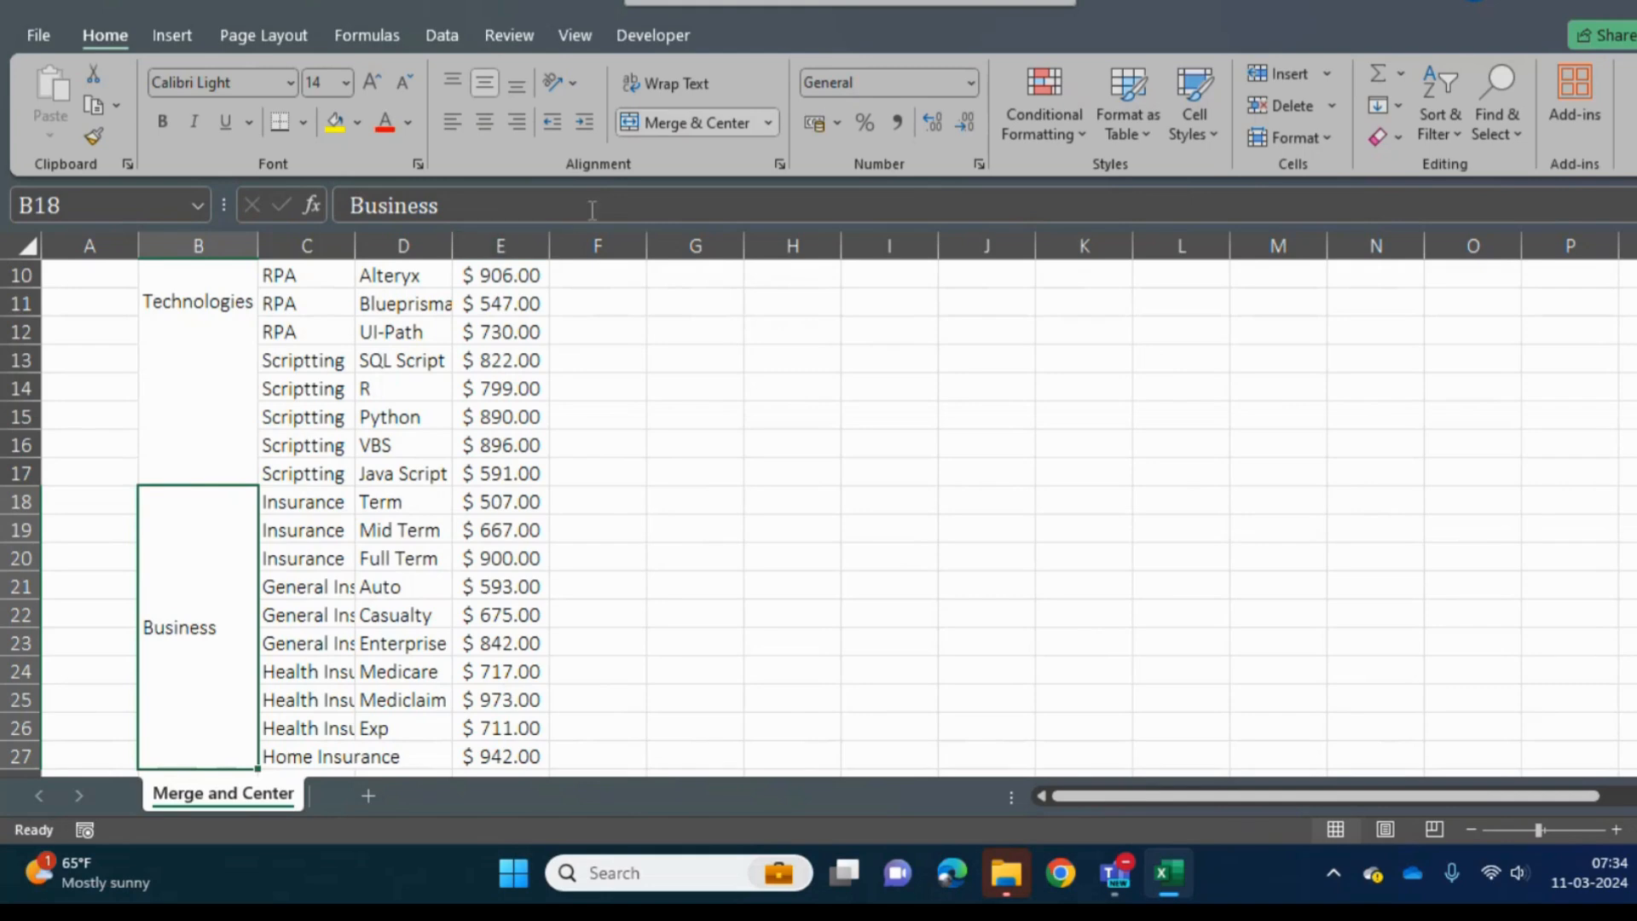
pyautogui.click(769, 127)
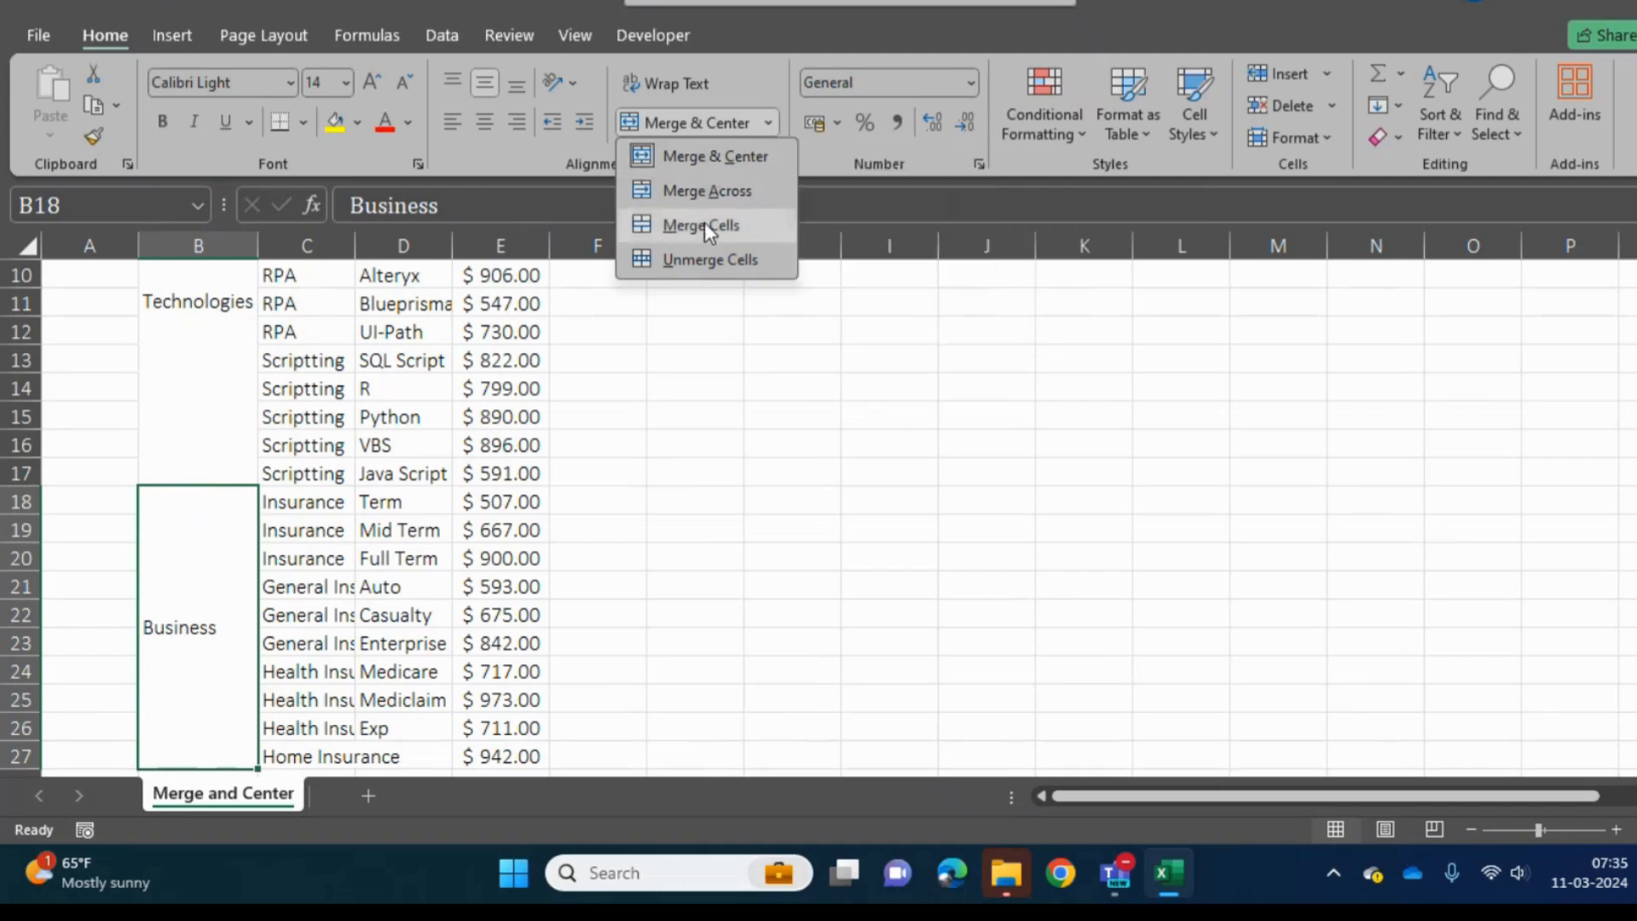
pyautogui.click(218, 548)
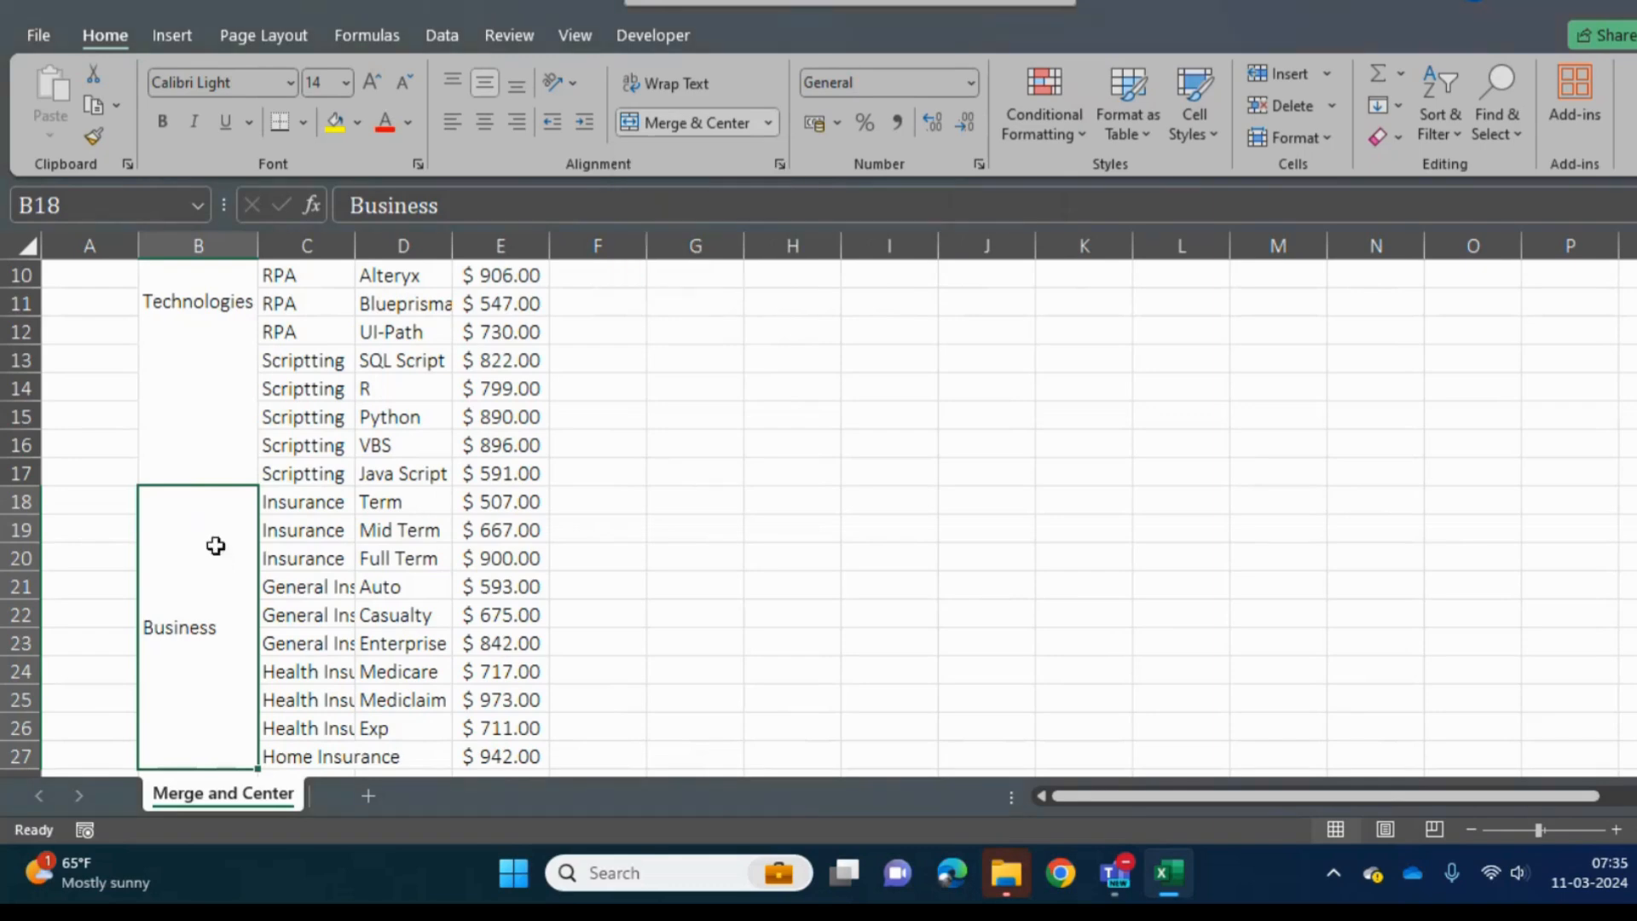
# - Merge and center the repeated Database cells C5:C8 in the Sub Type column
pyautogui.click(311, 363)
pyautogui.press('Up')
pyautogui.press('Up')
pyautogui.press('Up')
pyautogui.press('Up')
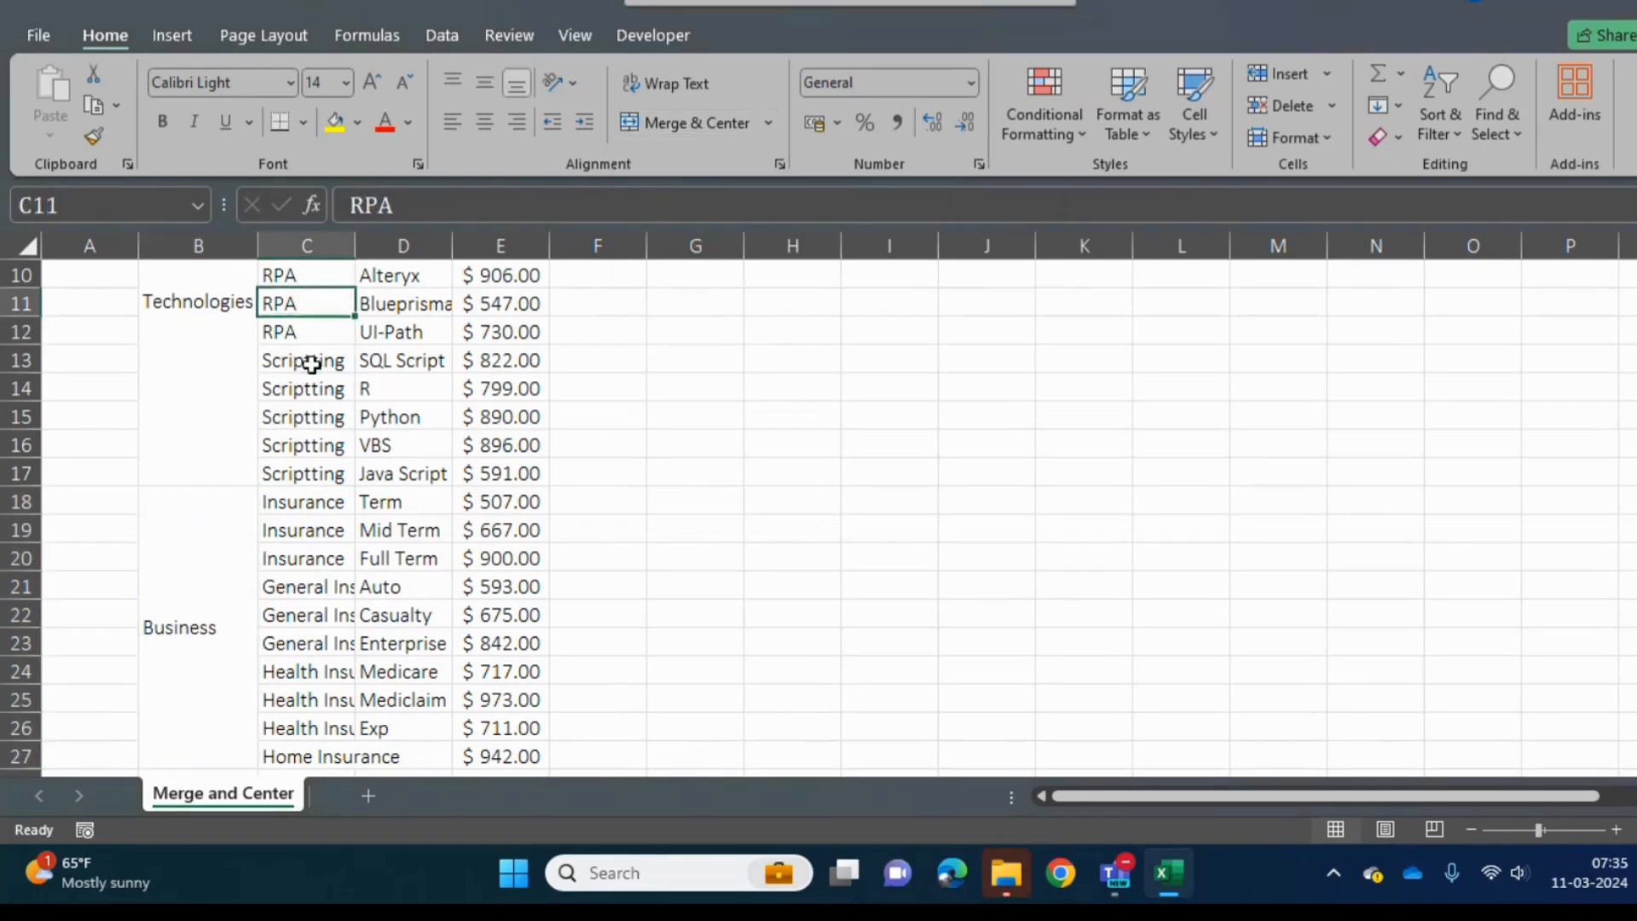
pyautogui.press('Left')
pyautogui.press('Left')
pyautogui.press('Up')
pyautogui.press('Up')
pyautogui.press('Up')
pyautogui.press('Up')
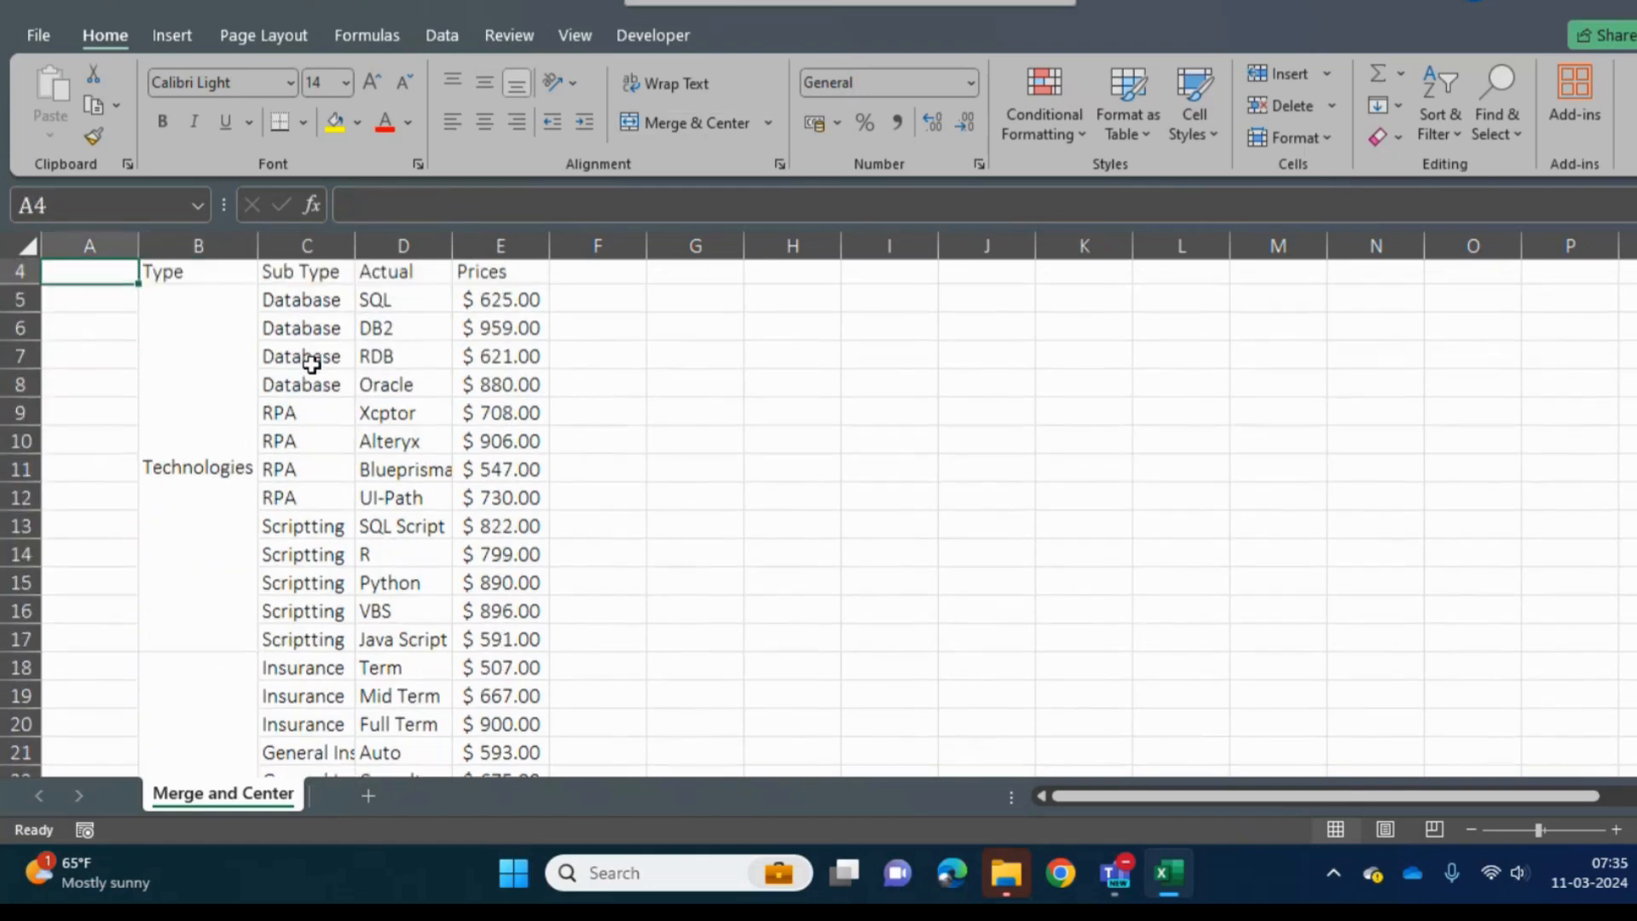
pyautogui.press('Right')
pyautogui.press('Right')
pyautogui.press('Down')
pyautogui.press('Down')
pyautogui.hotkey('shift', 'Down')
pyautogui.hotkey('shift', 'Down')
pyautogui.hotkey('shift', 'Down')
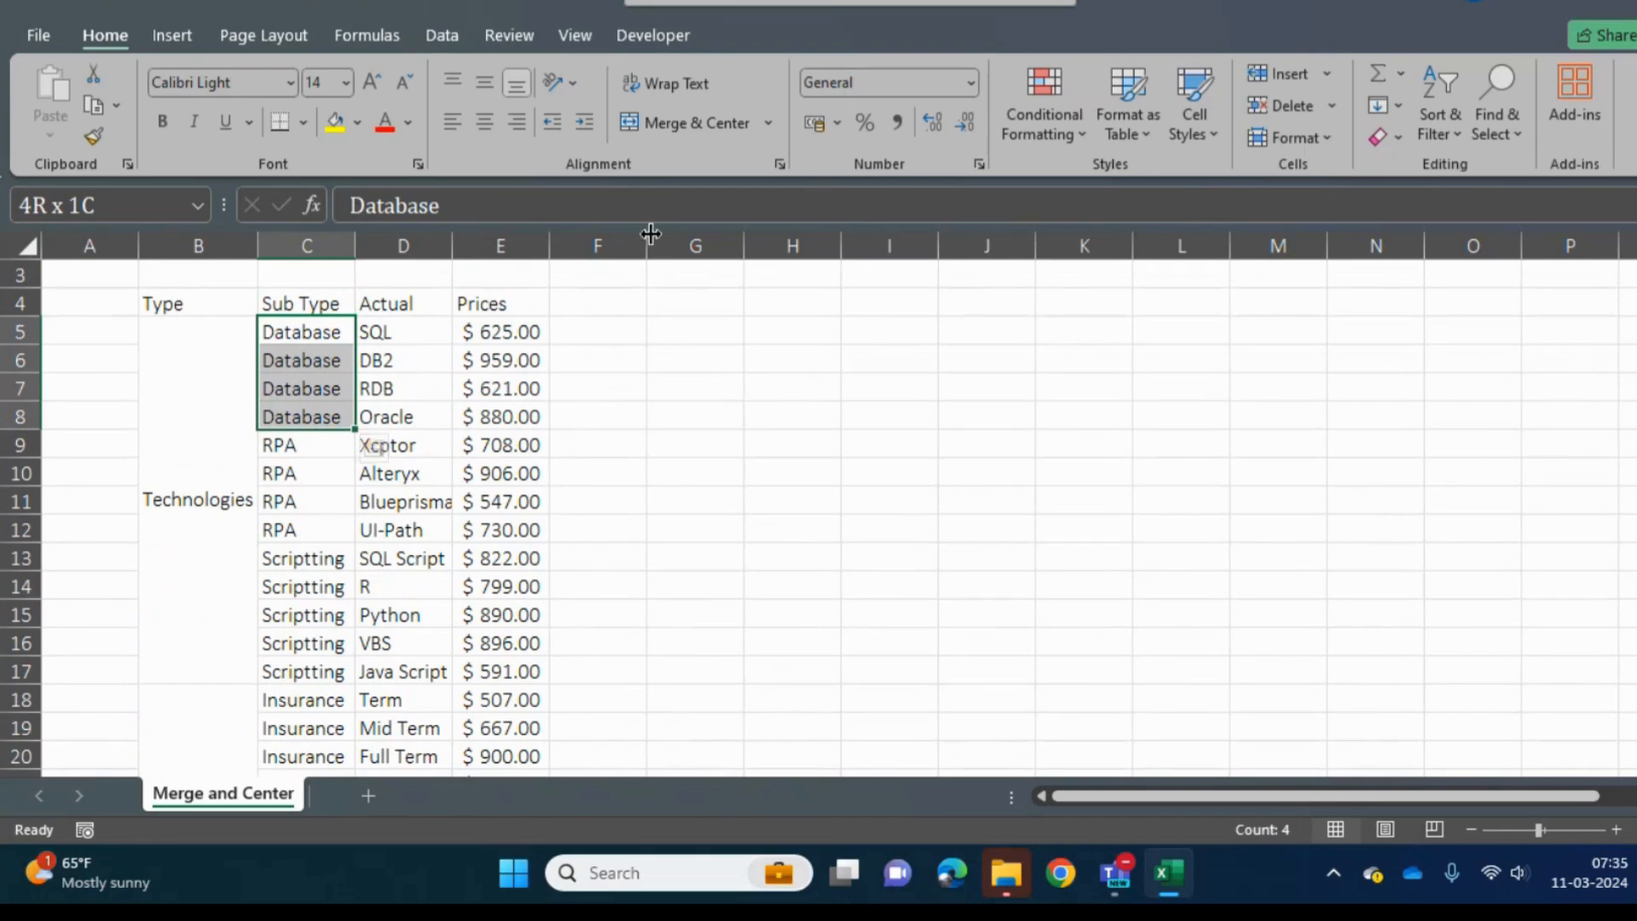
pyautogui.click(679, 121)
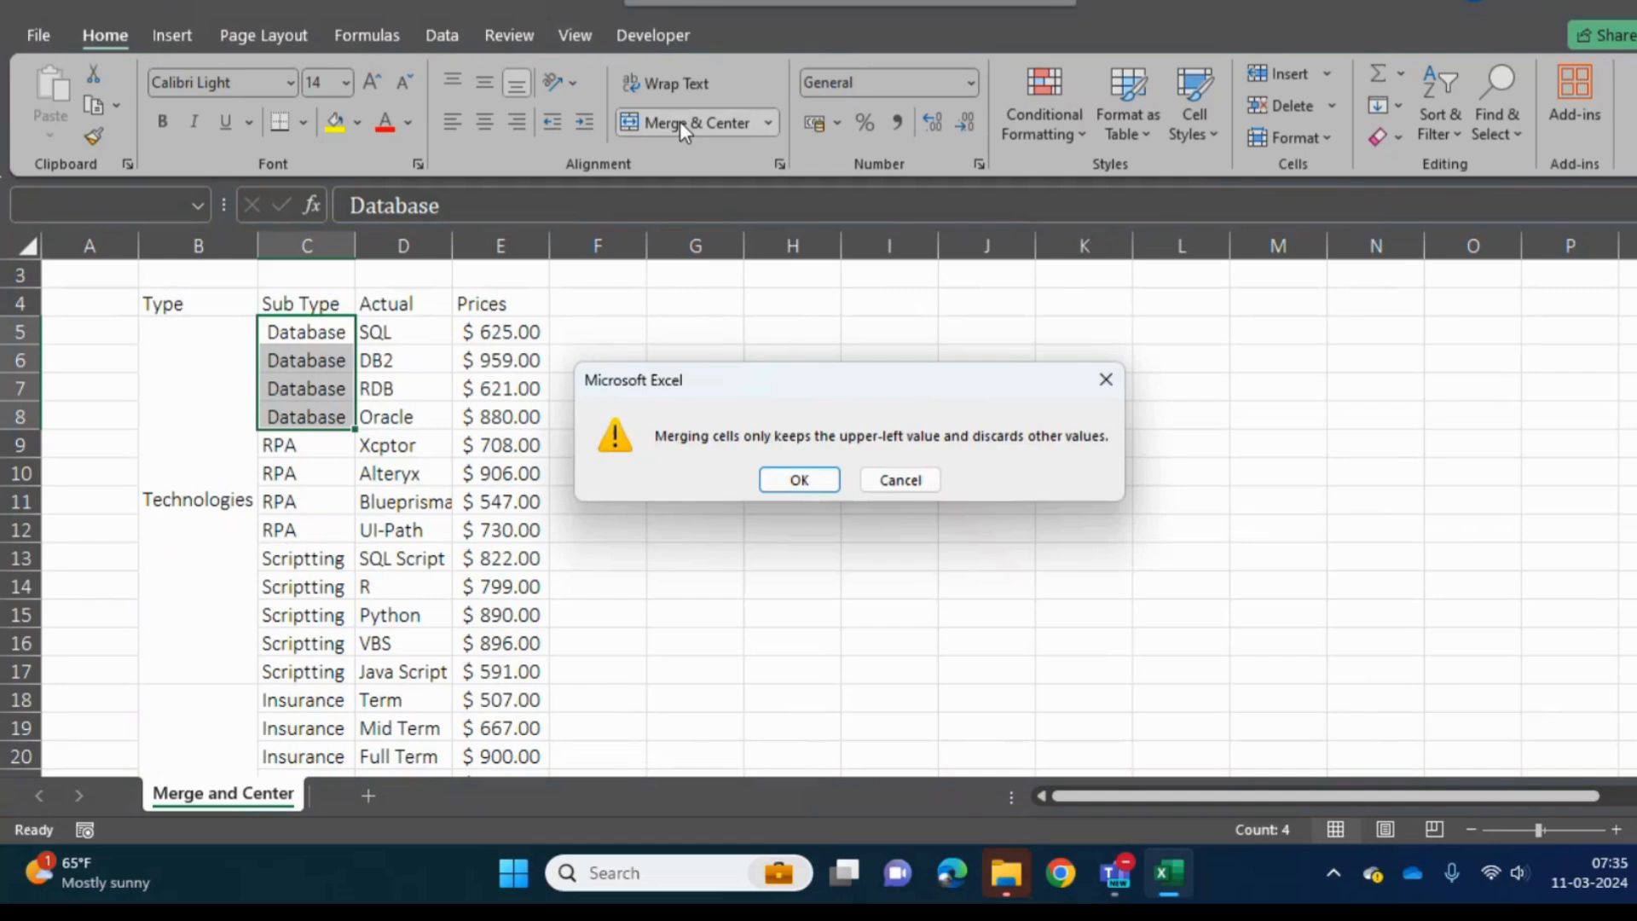
pyautogui.click(791, 482)
# - Merge and center the repeated RPA cells C9:C12 in the Sub Type column
pyautogui.press('Down')
pyautogui.hotkey('shift', 'Down')
pyautogui.hotkey('shift', 'Down')
pyautogui.hotkey('shift', 'Down')
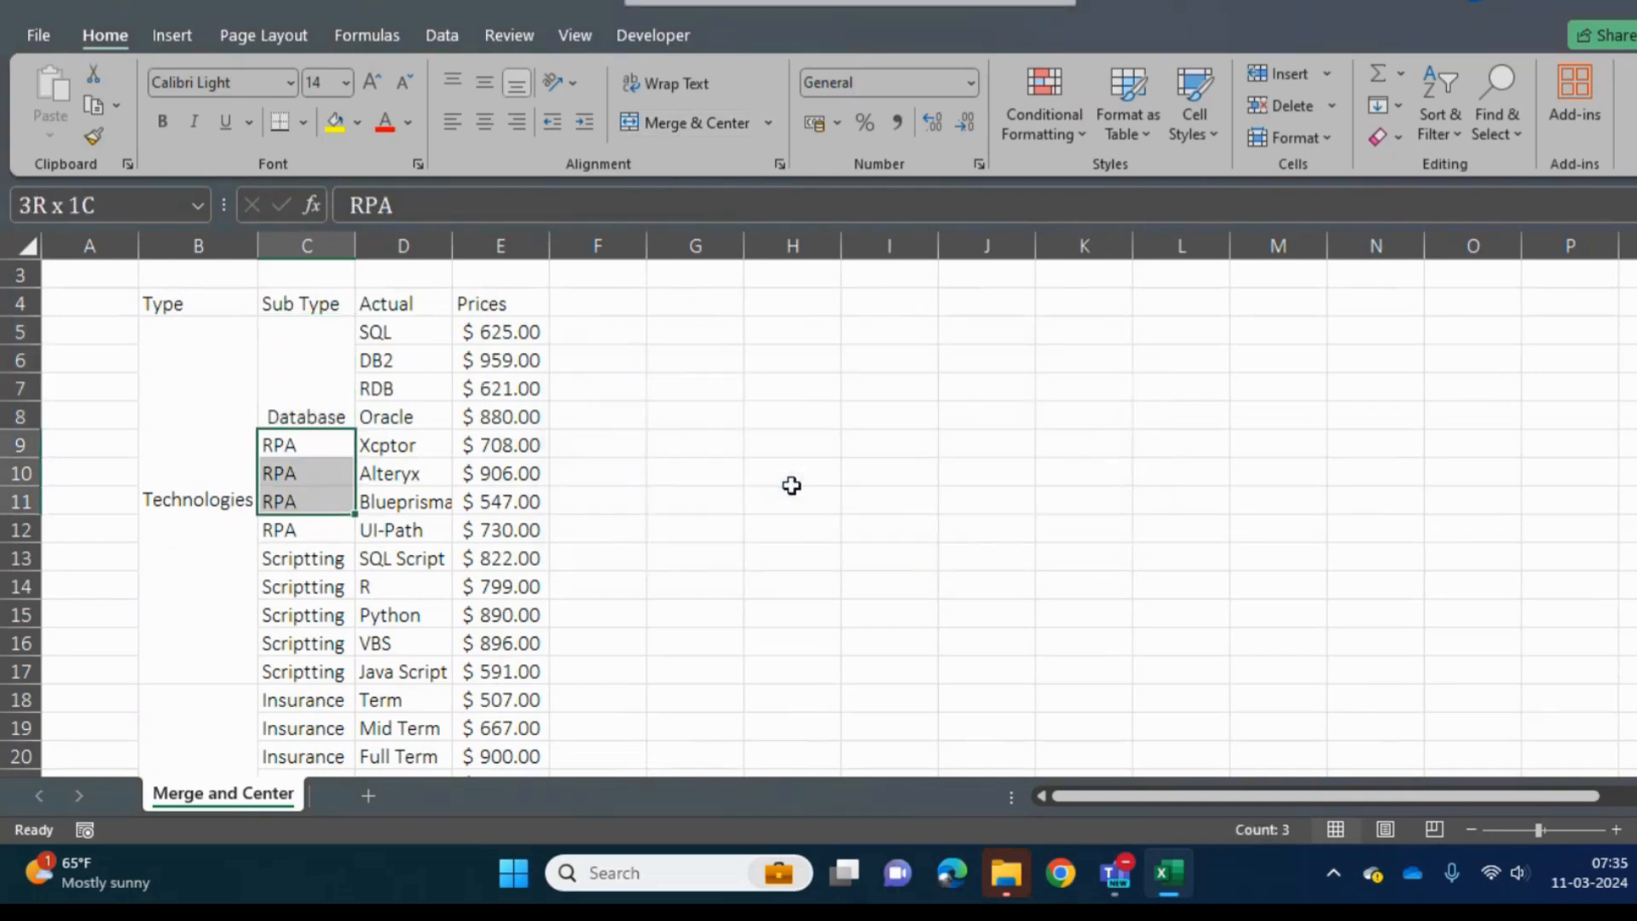
pyautogui.click(663, 121)
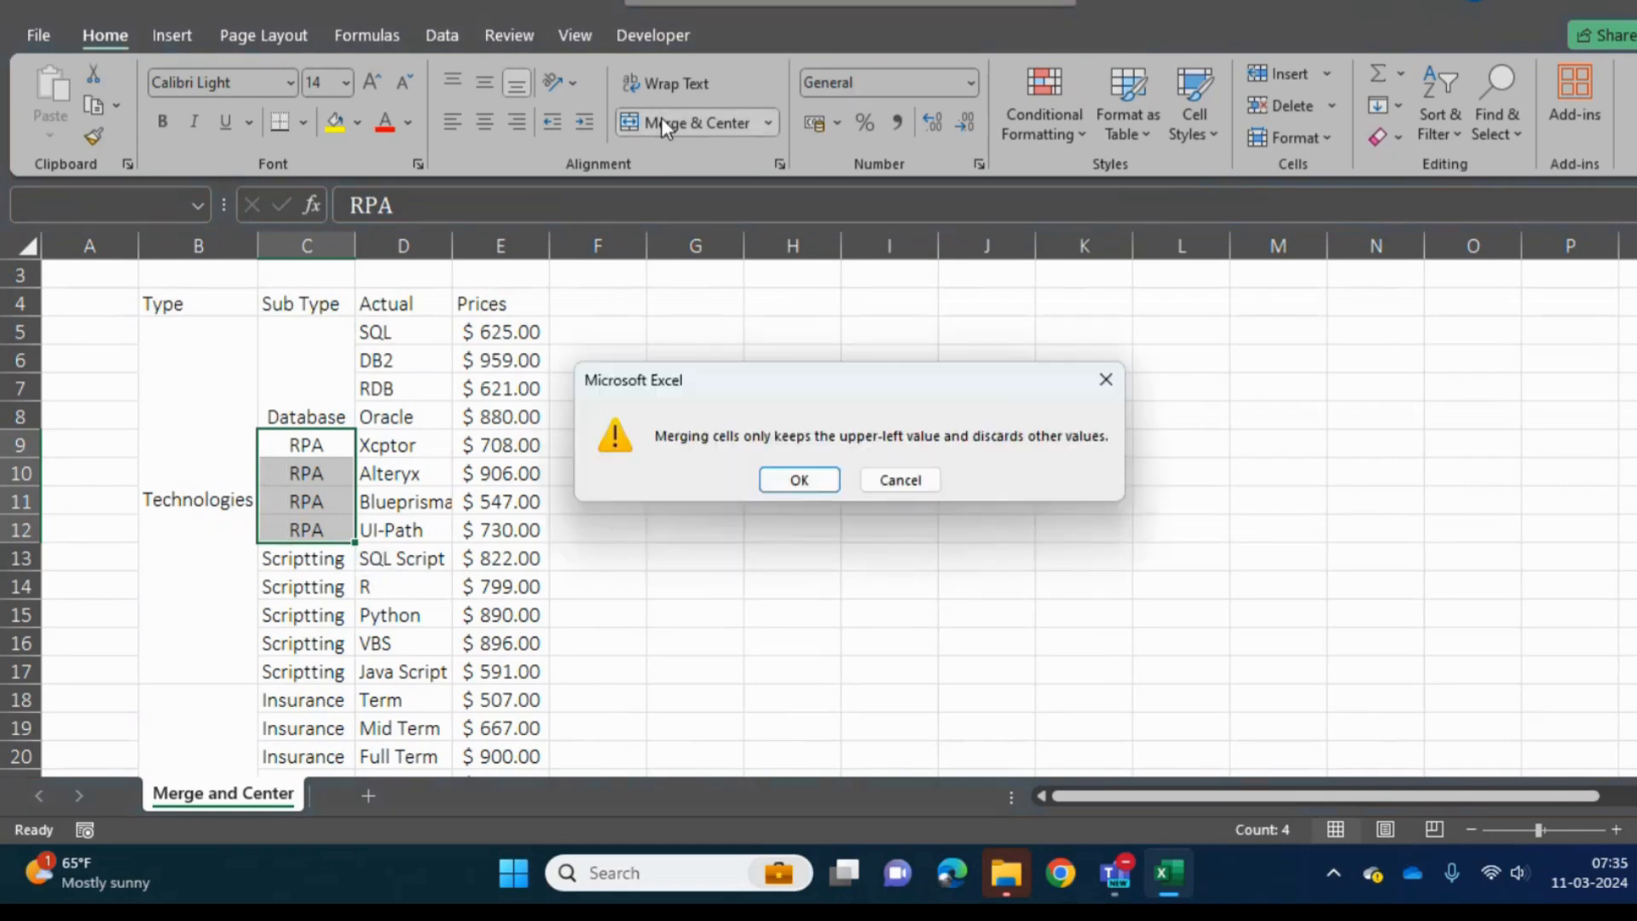
pyautogui.click(793, 478)
# - Merge and center the repeated Scriptting cells C13:C17 in the Sub Type column
pyautogui.press('Down')
pyautogui.hotkey('shift', 'Down')
pyautogui.hotkey('shift', 'Down')
pyautogui.hotkey('shift', 'Down')
pyautogui.hotkey('shift', 'Down')
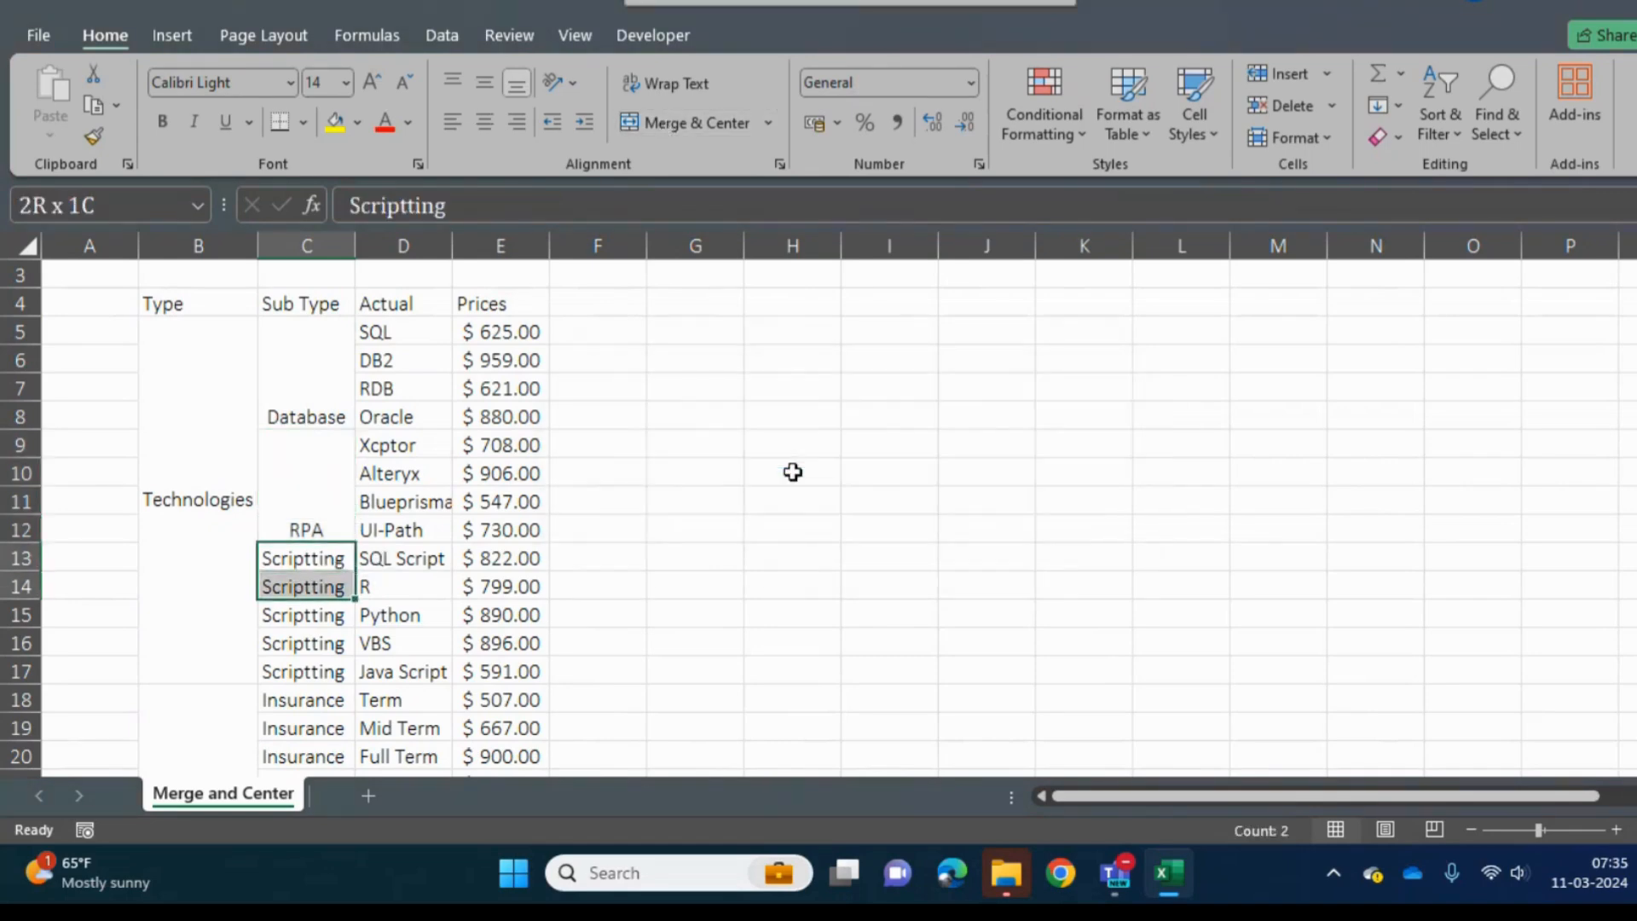
pyautogui.click(674, 128)
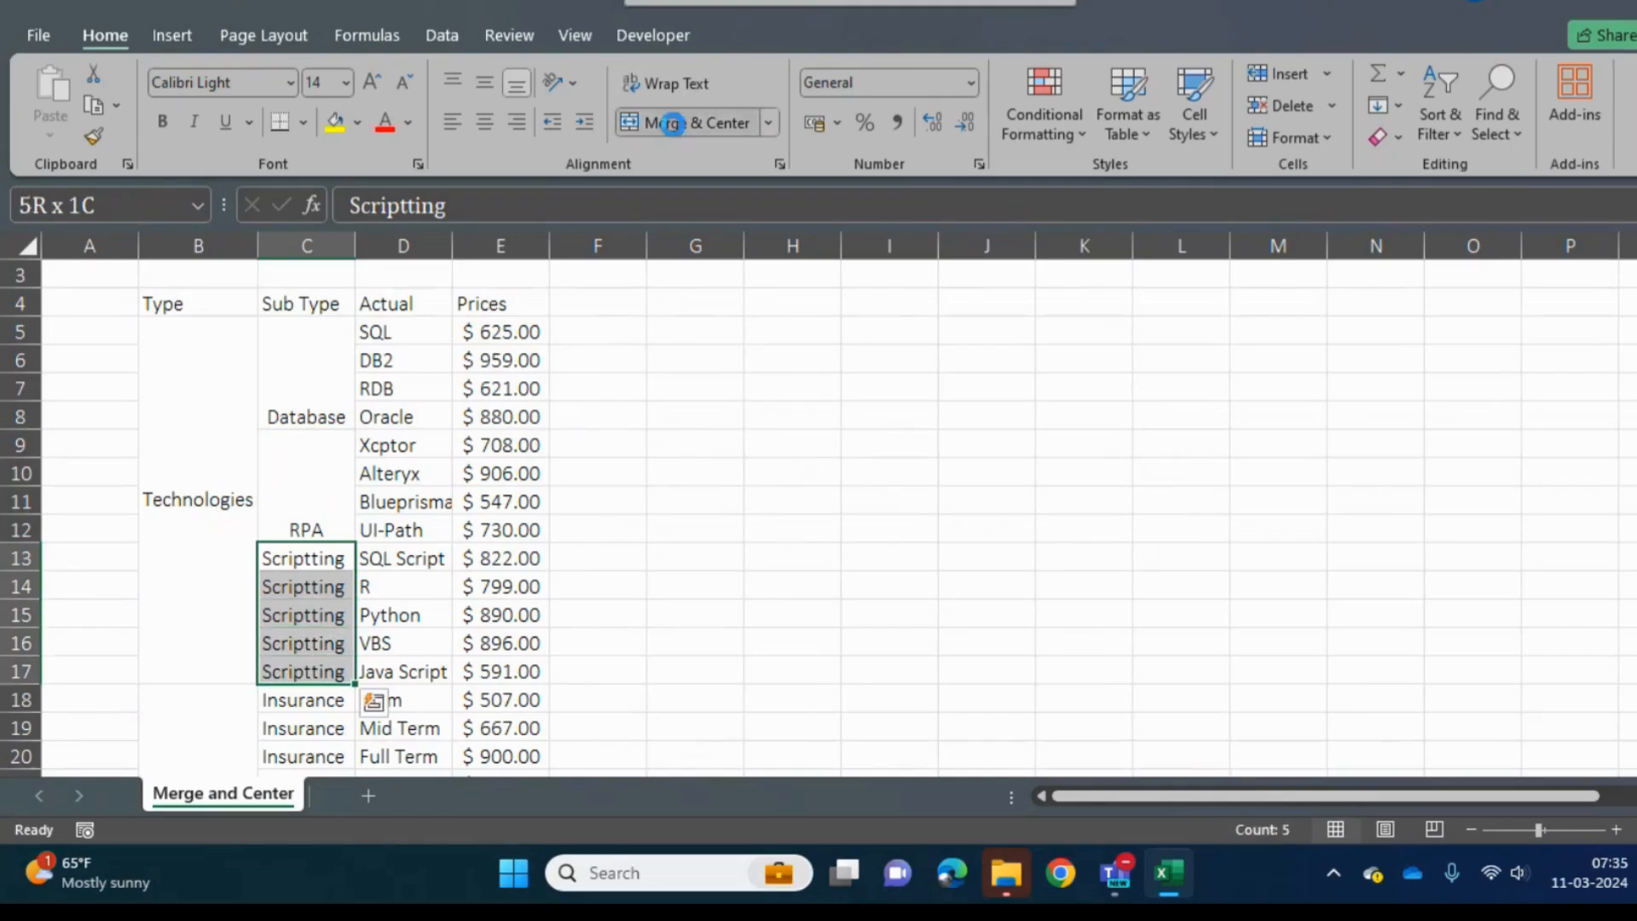
pyautogui.click(799, 480)
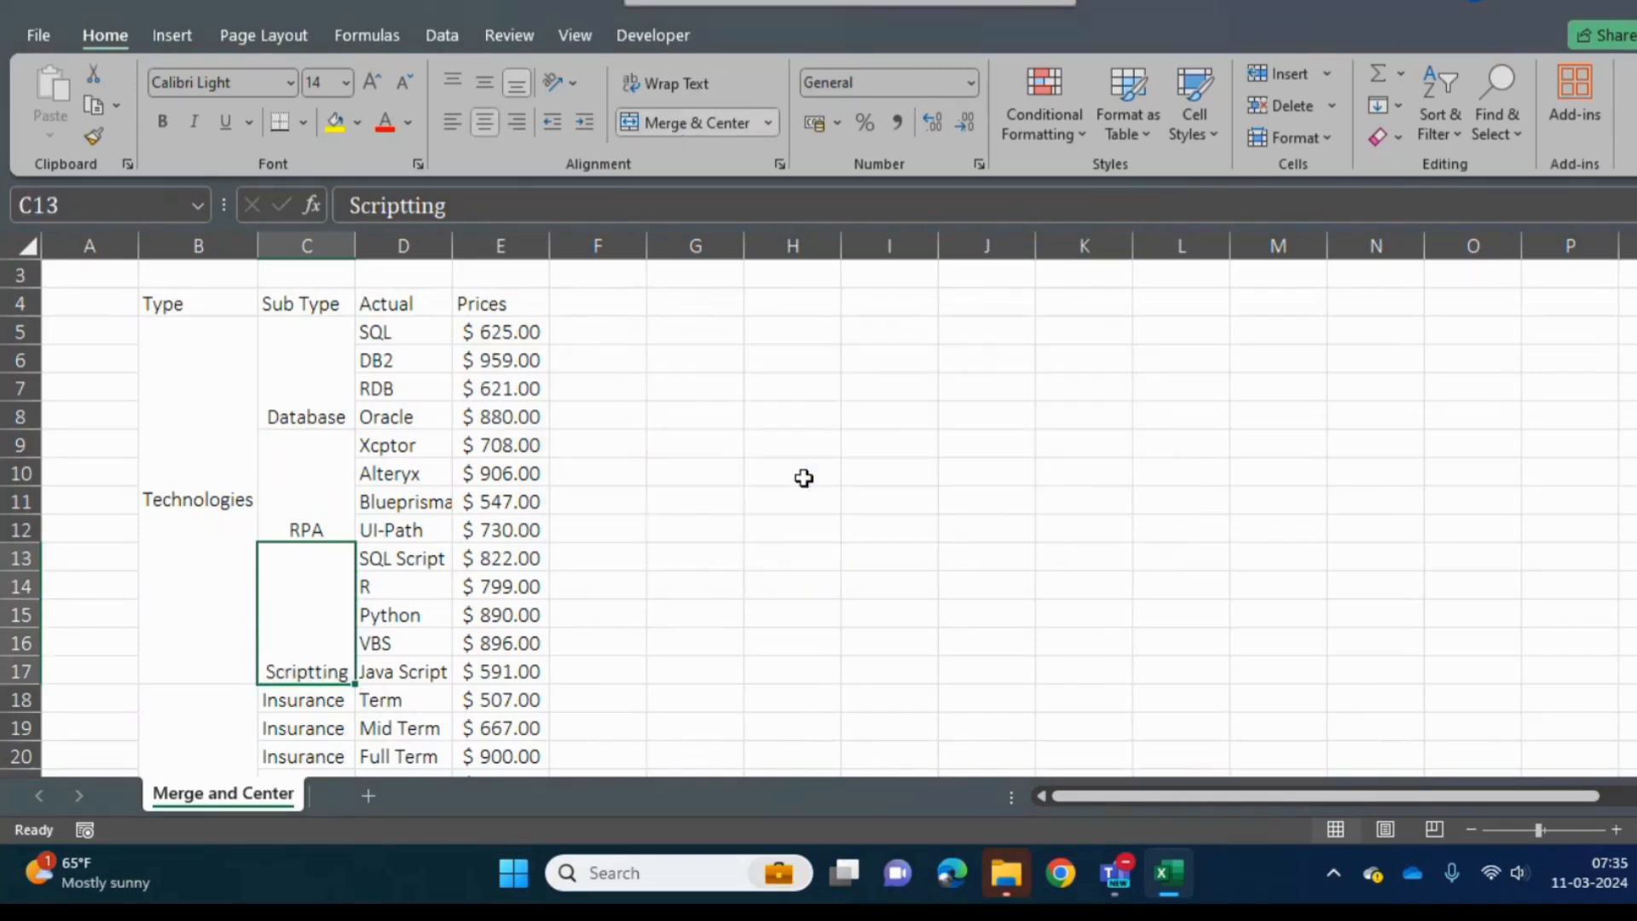
# - Merge and center the repeated Insurance cells C18:C20 in the Sub Type column
pyautogui.press('Down')
pyautogui.hotkey('shift', 'Down')
pyautogui.hotkey('shift', 'Down')
pyautogui.hotkey('shift', 'Down')
pyautogui.hotkey('shift', 'Up')
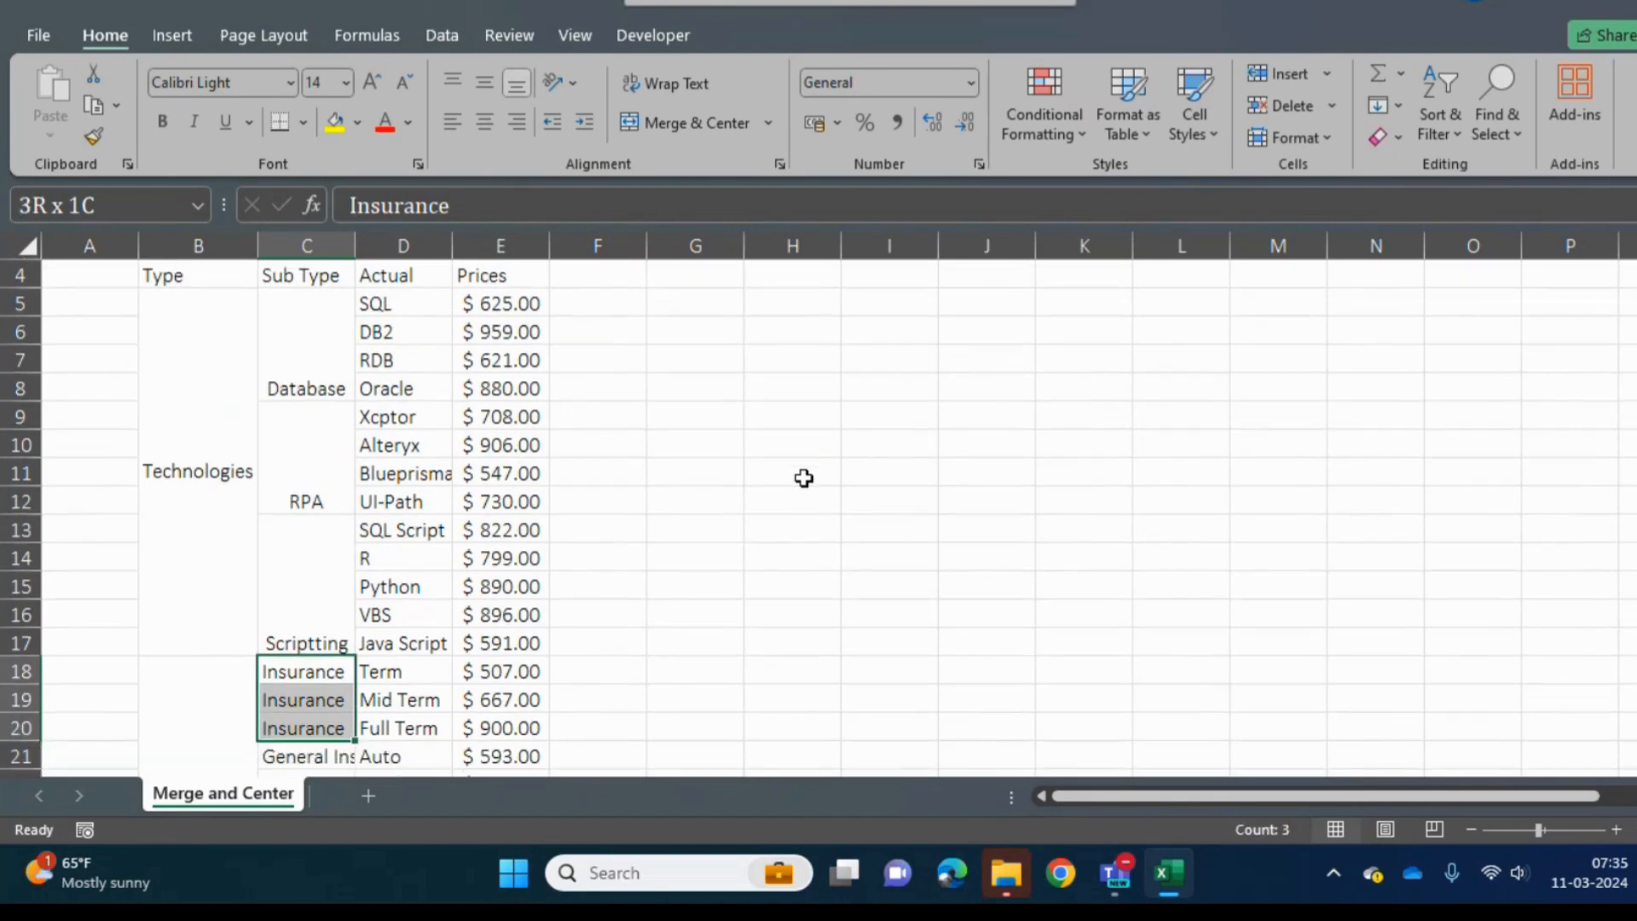
pyautogui.click(670, 126)
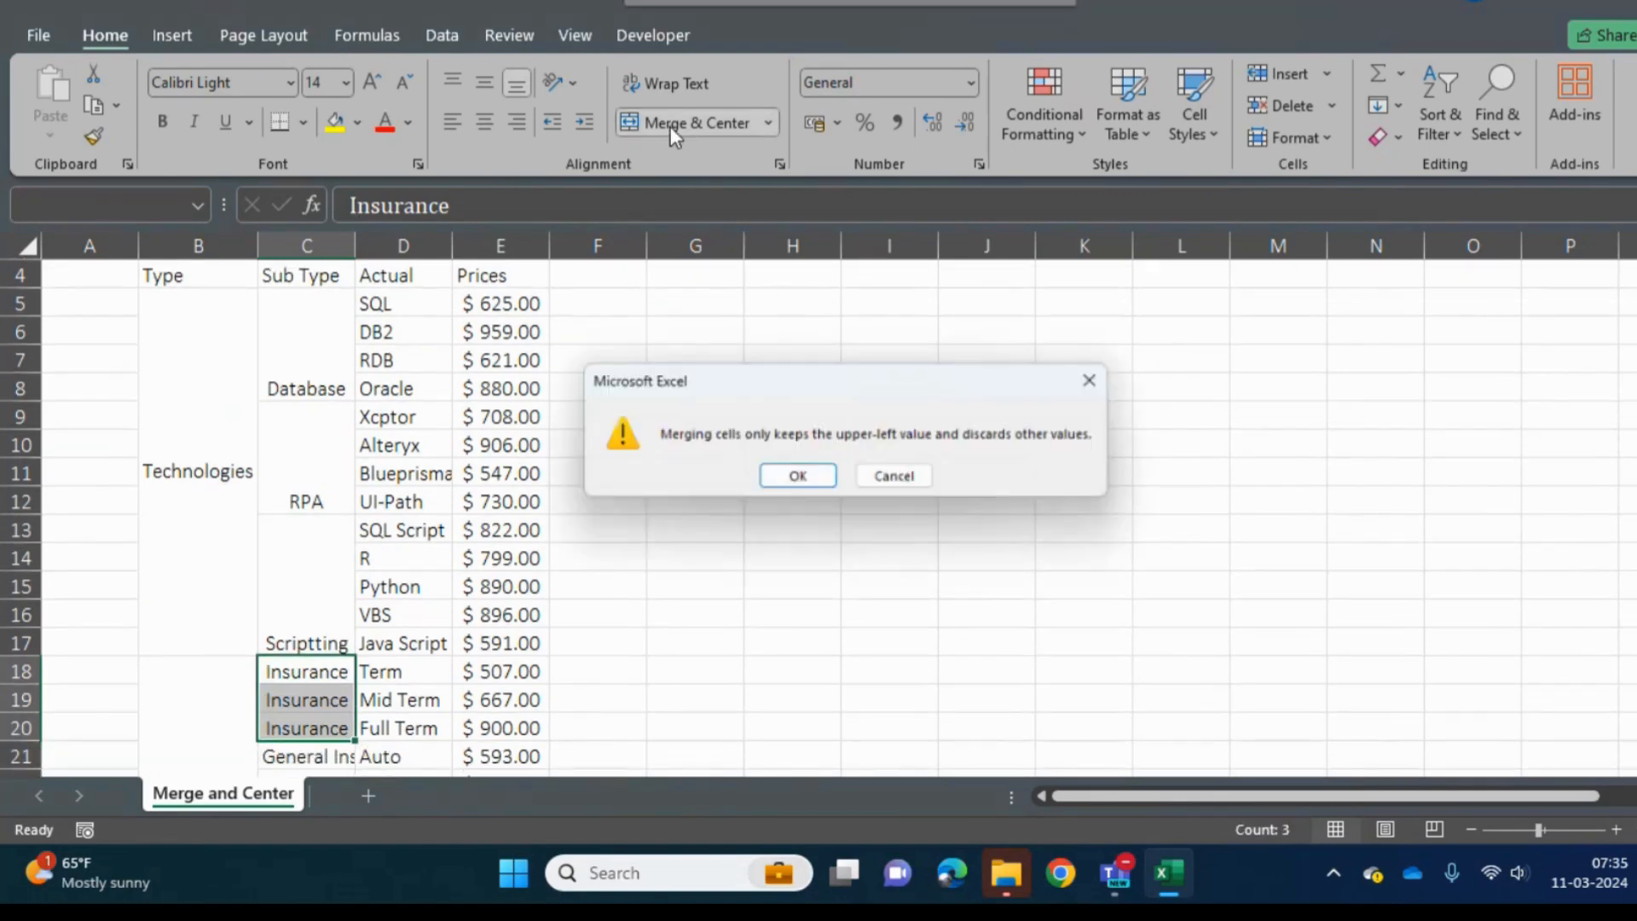
pyautogui.click(804, 480)
# - Merge and center the repeated General Insurance cells C21:C23 in the Sub Type column
pyautogui.press('Down')
pyautogui.hotkey('shift', 'Down')
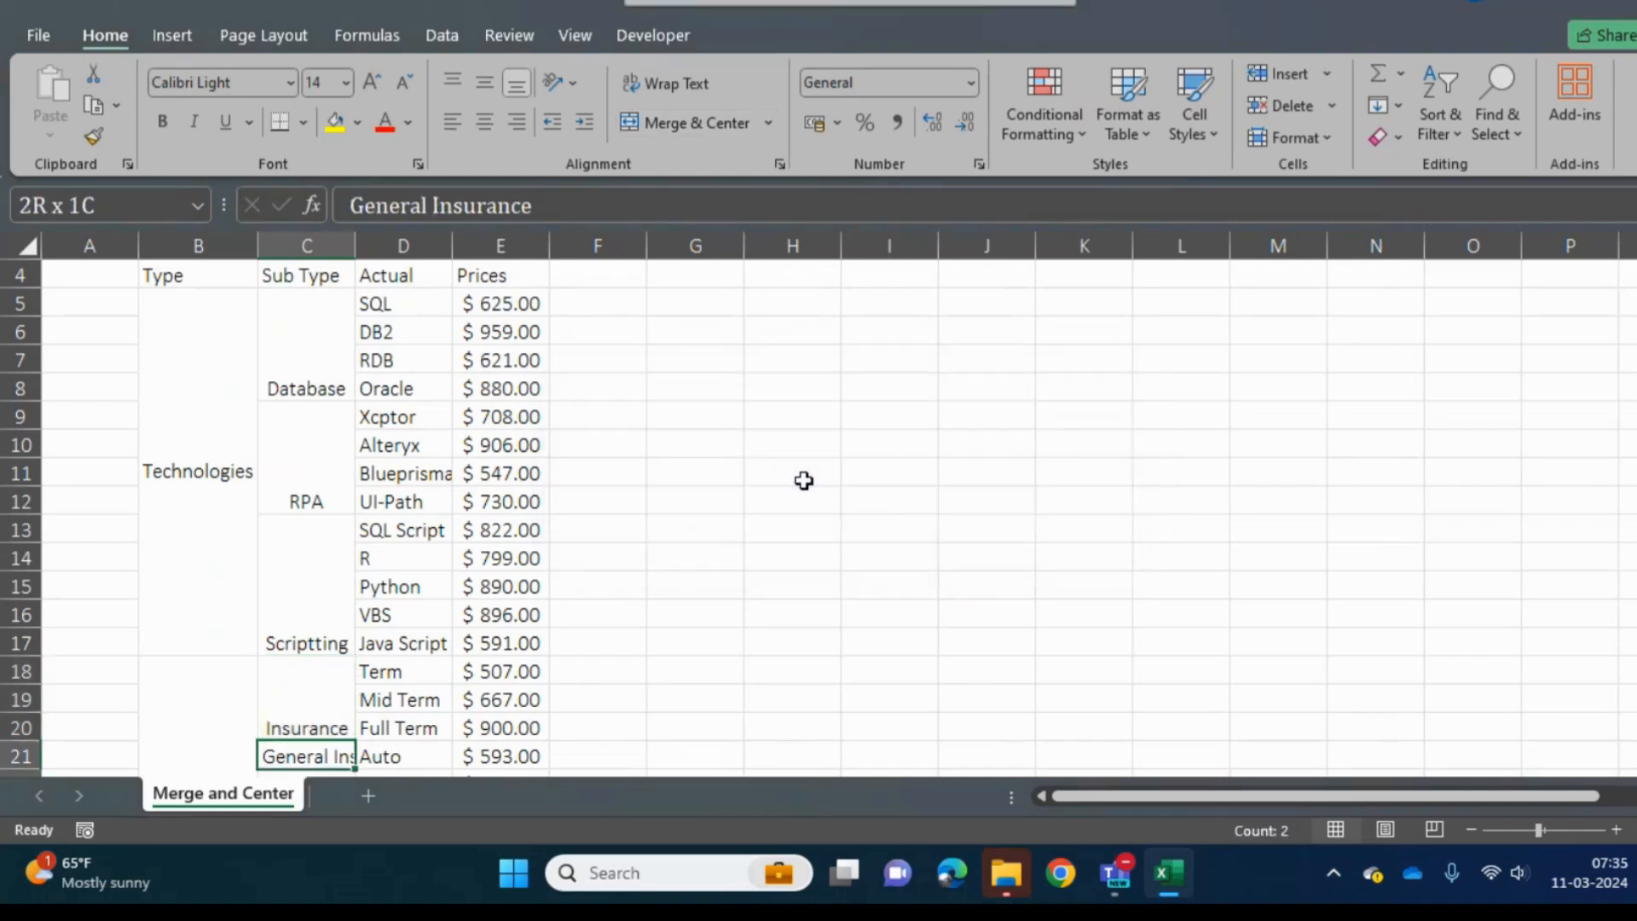
pyautogui.hotkey('shift', 'Down')
pyautogui.hotkey('shift', 'Down')
pyautogui.hotkey('shift', 'Up')
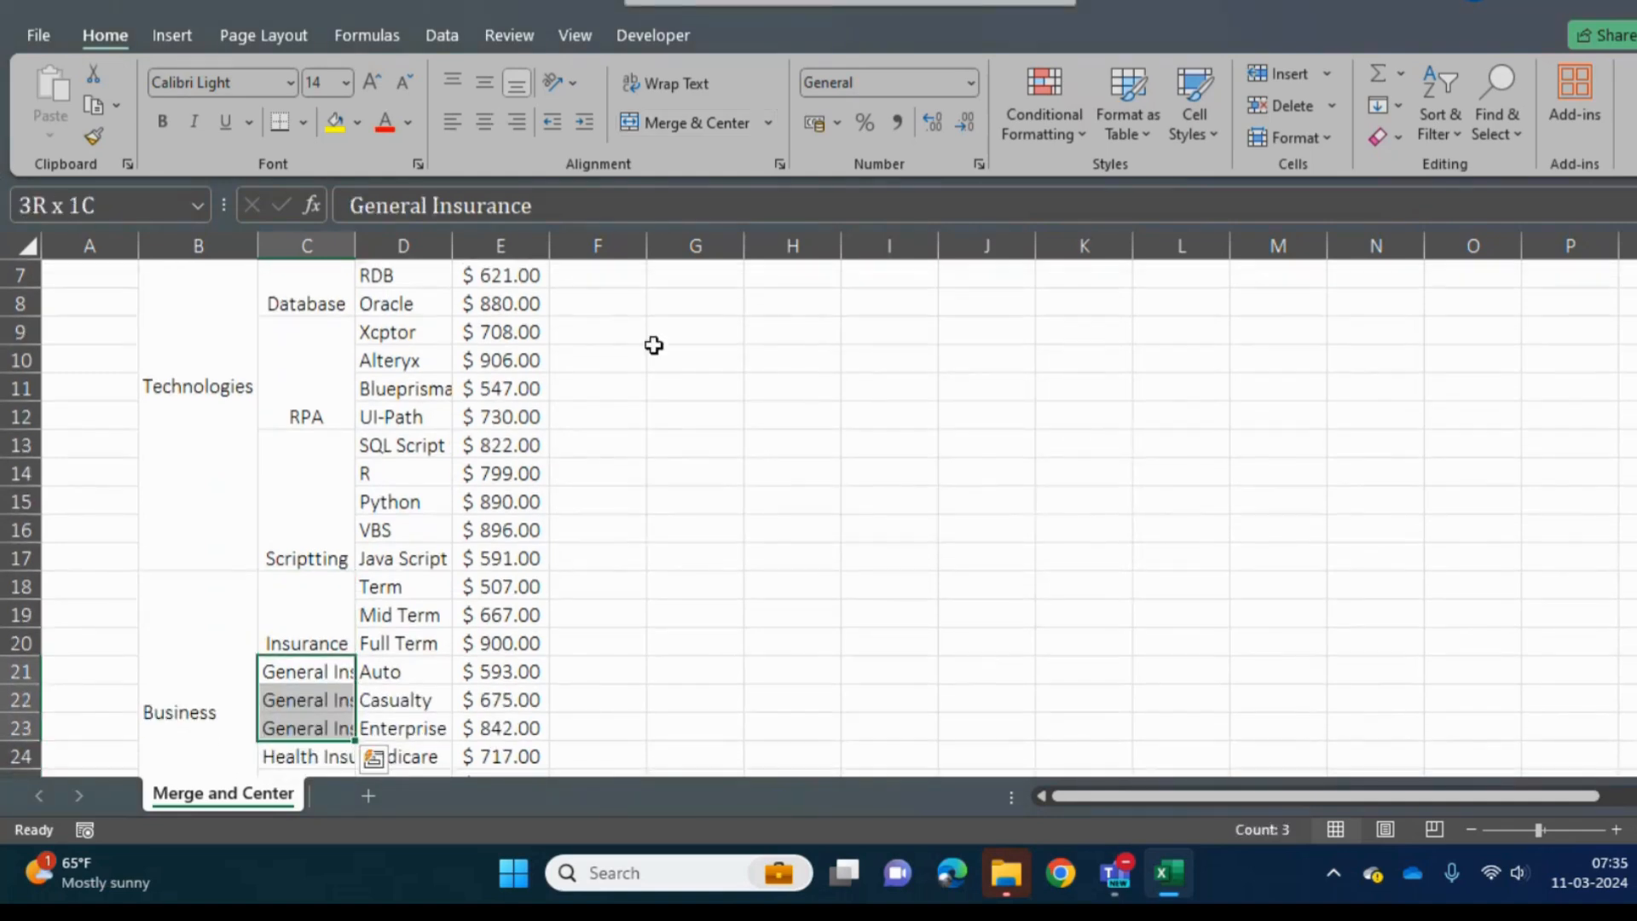
pyautogui.click(662, 121)
pyautogui.click(799, 480)
# - Merge and center cells C24:C27, combining the Health Insurance cells with the Home Insurance cell below them
pyautogui.press('Down')
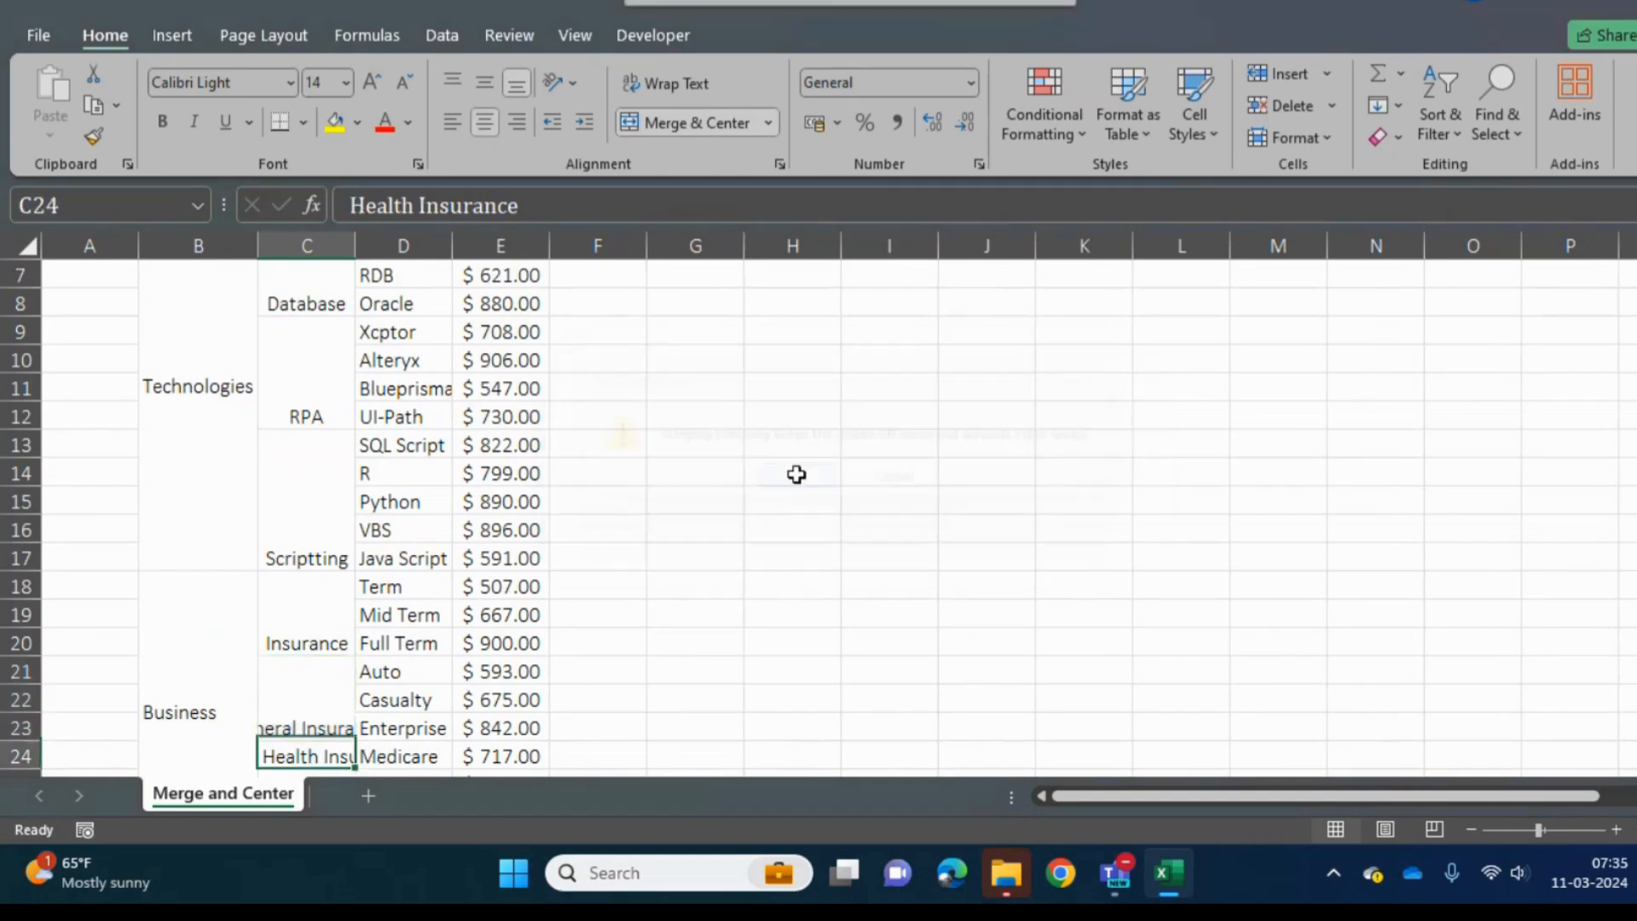
pyautogui.hotkey('shift', 'Down')
pyautogui.hotkey('shift', 'Down')
pyautogui.hotkey('shift', 'Down')
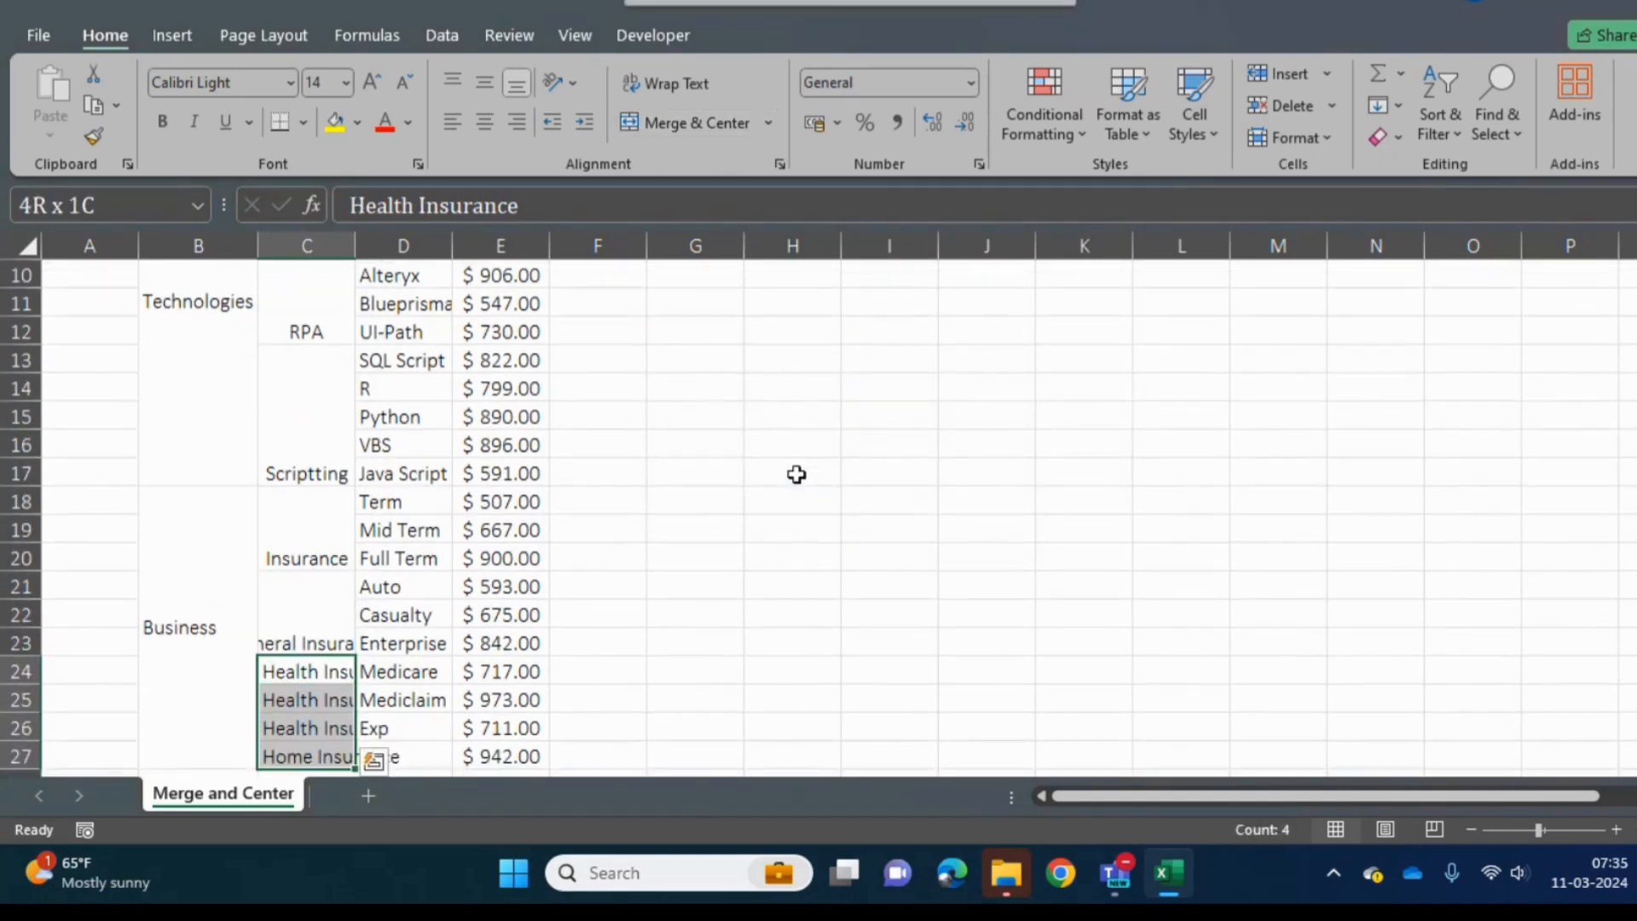
pyautogui.hotkey('shift', 'Down')
pyautogui.hotkey('shift', 'Up')
pyautogui.click(677, 121)
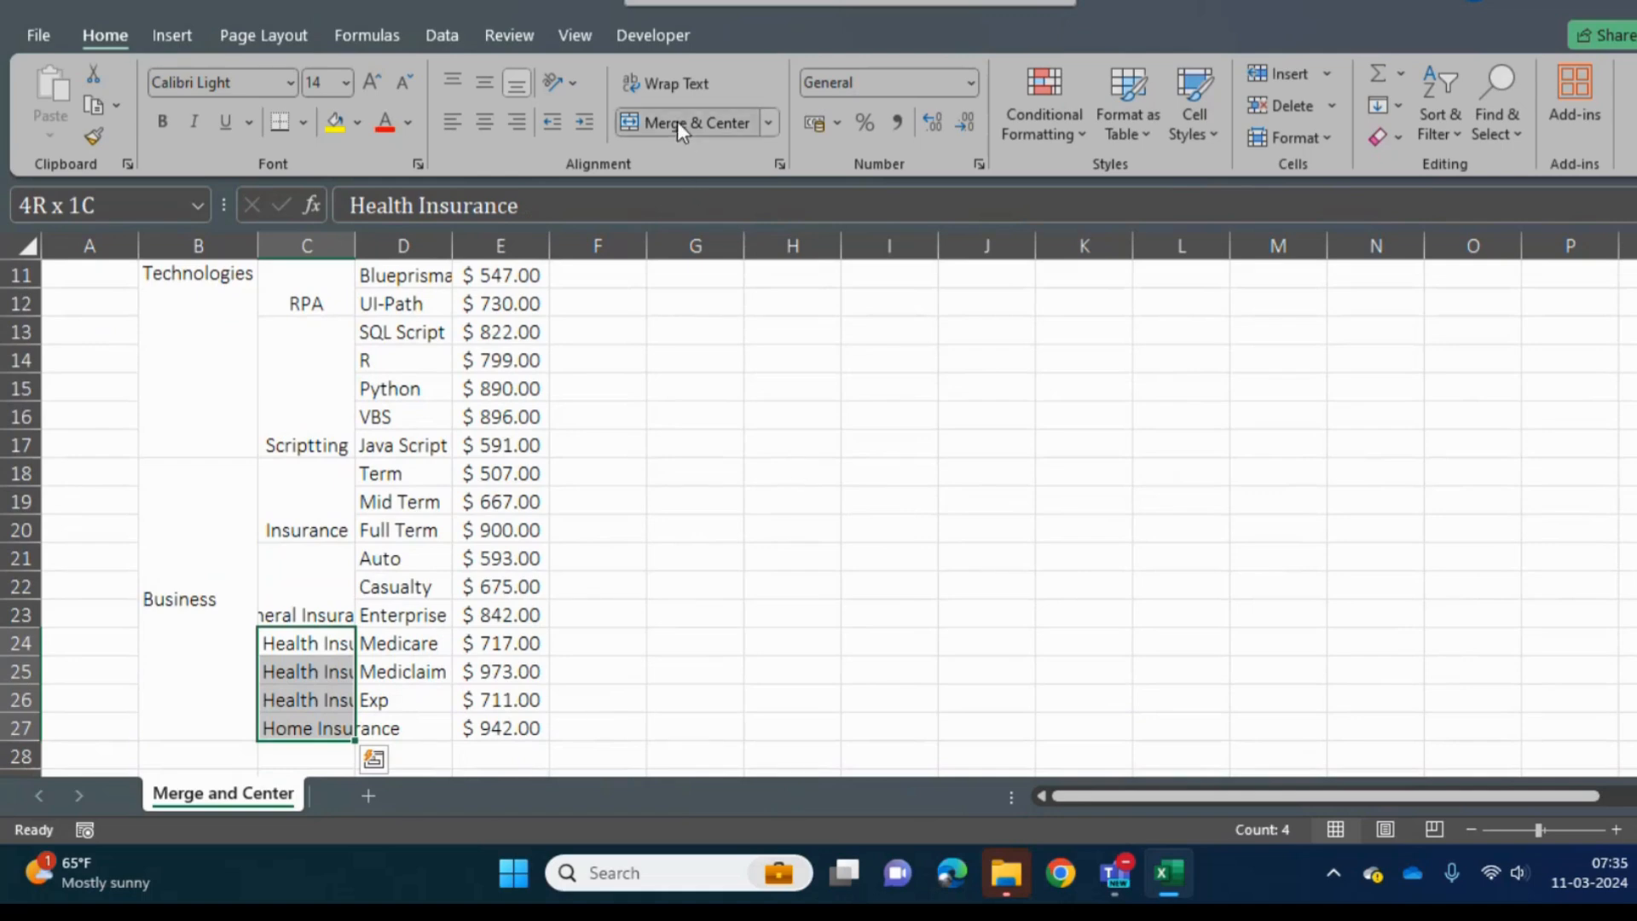
pyautogui.click(800, 480)
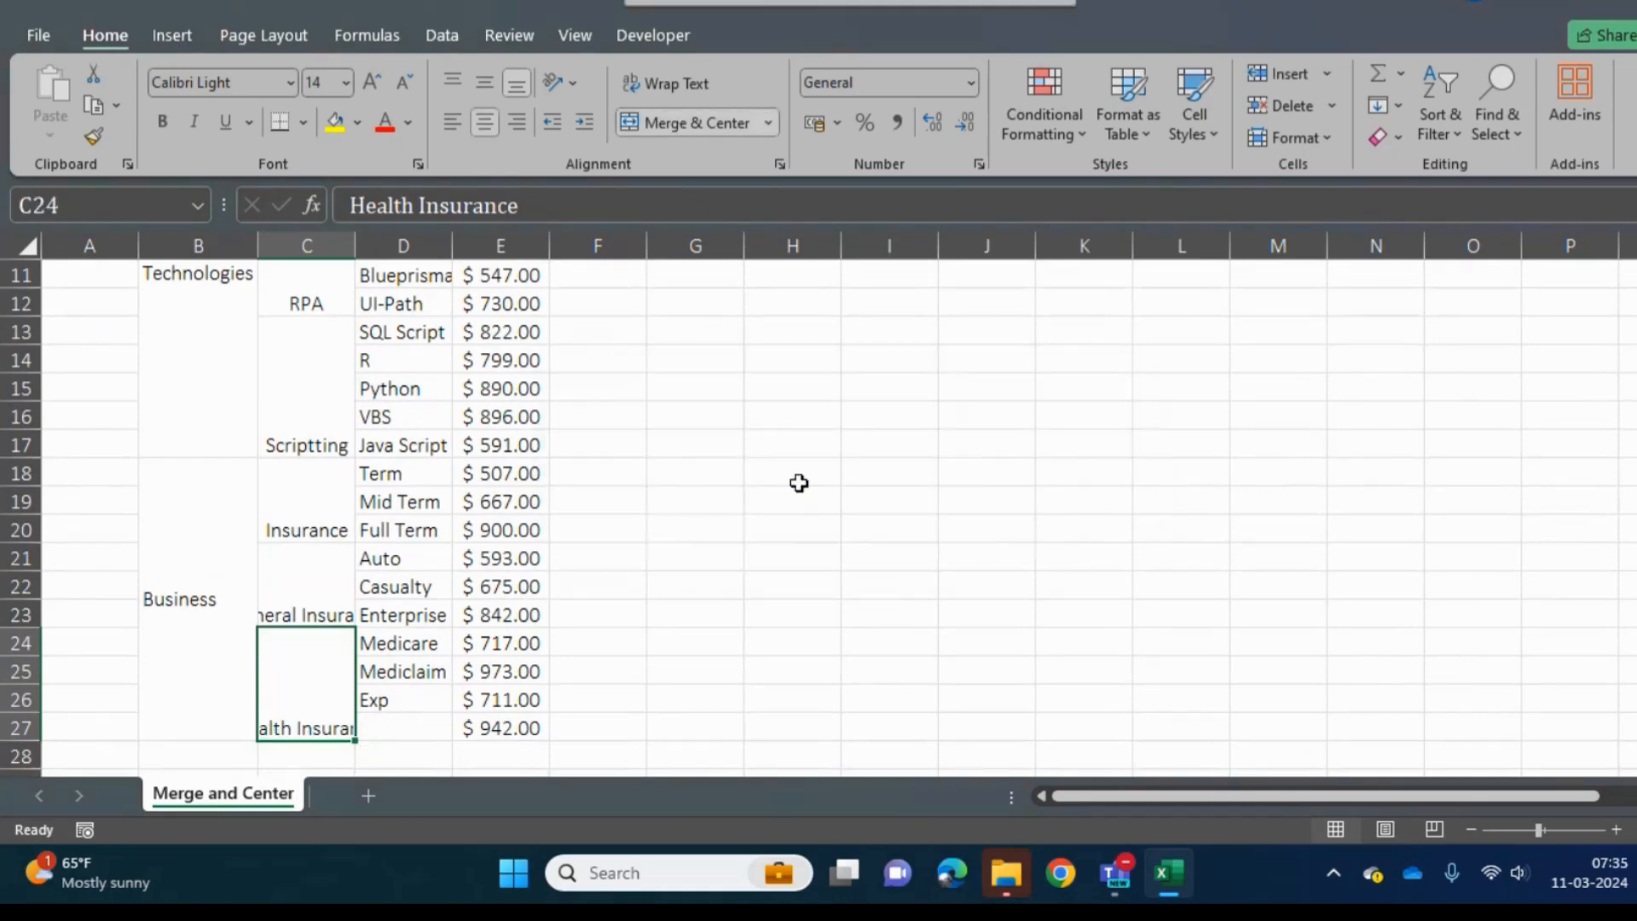
# - Middle-align the whole Sub Type column C vertically and fit its width to the longest entry
pyautogui.click(426, 377)
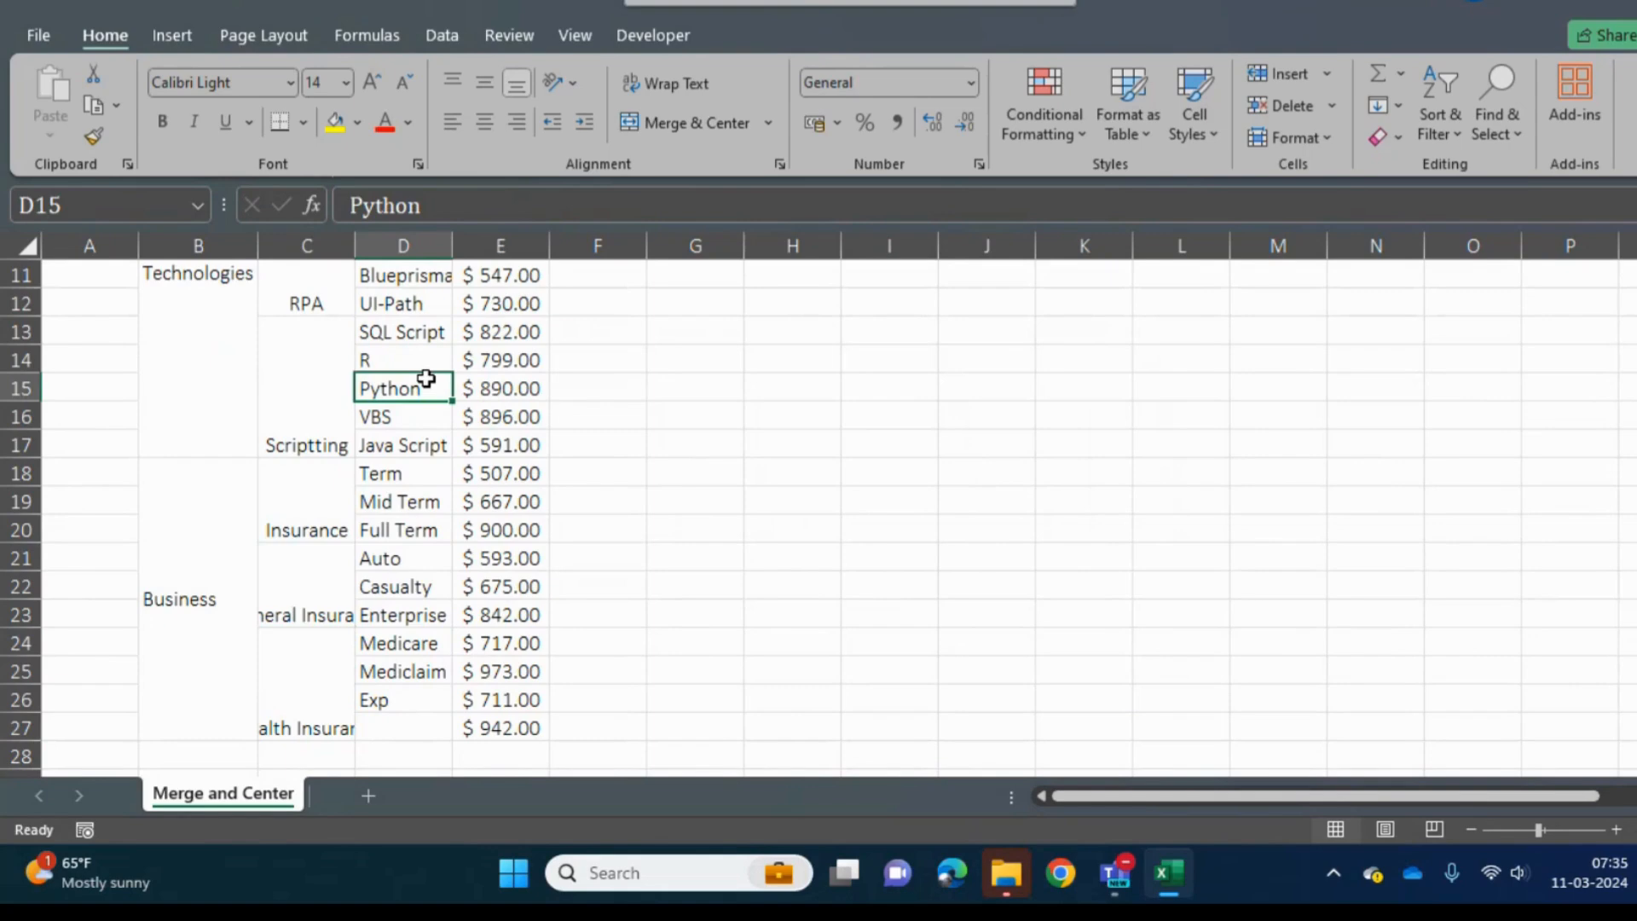
pyautogui.press('Left')
pyautogui.hotkey('ctrl', 'space')
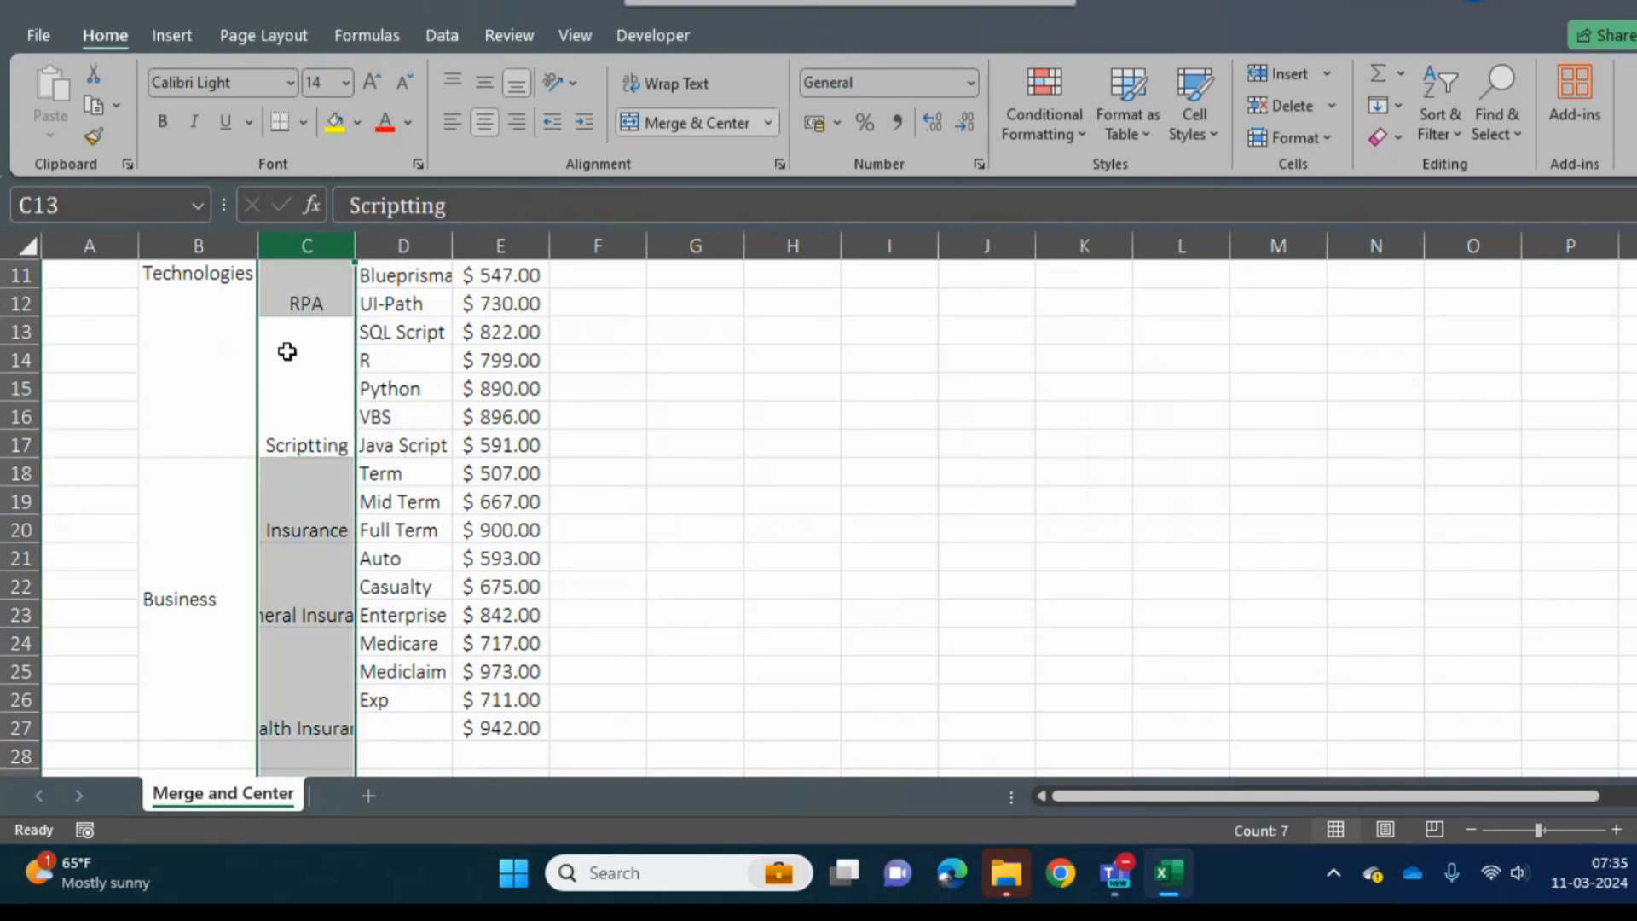
pyautogui.click(485, 87)
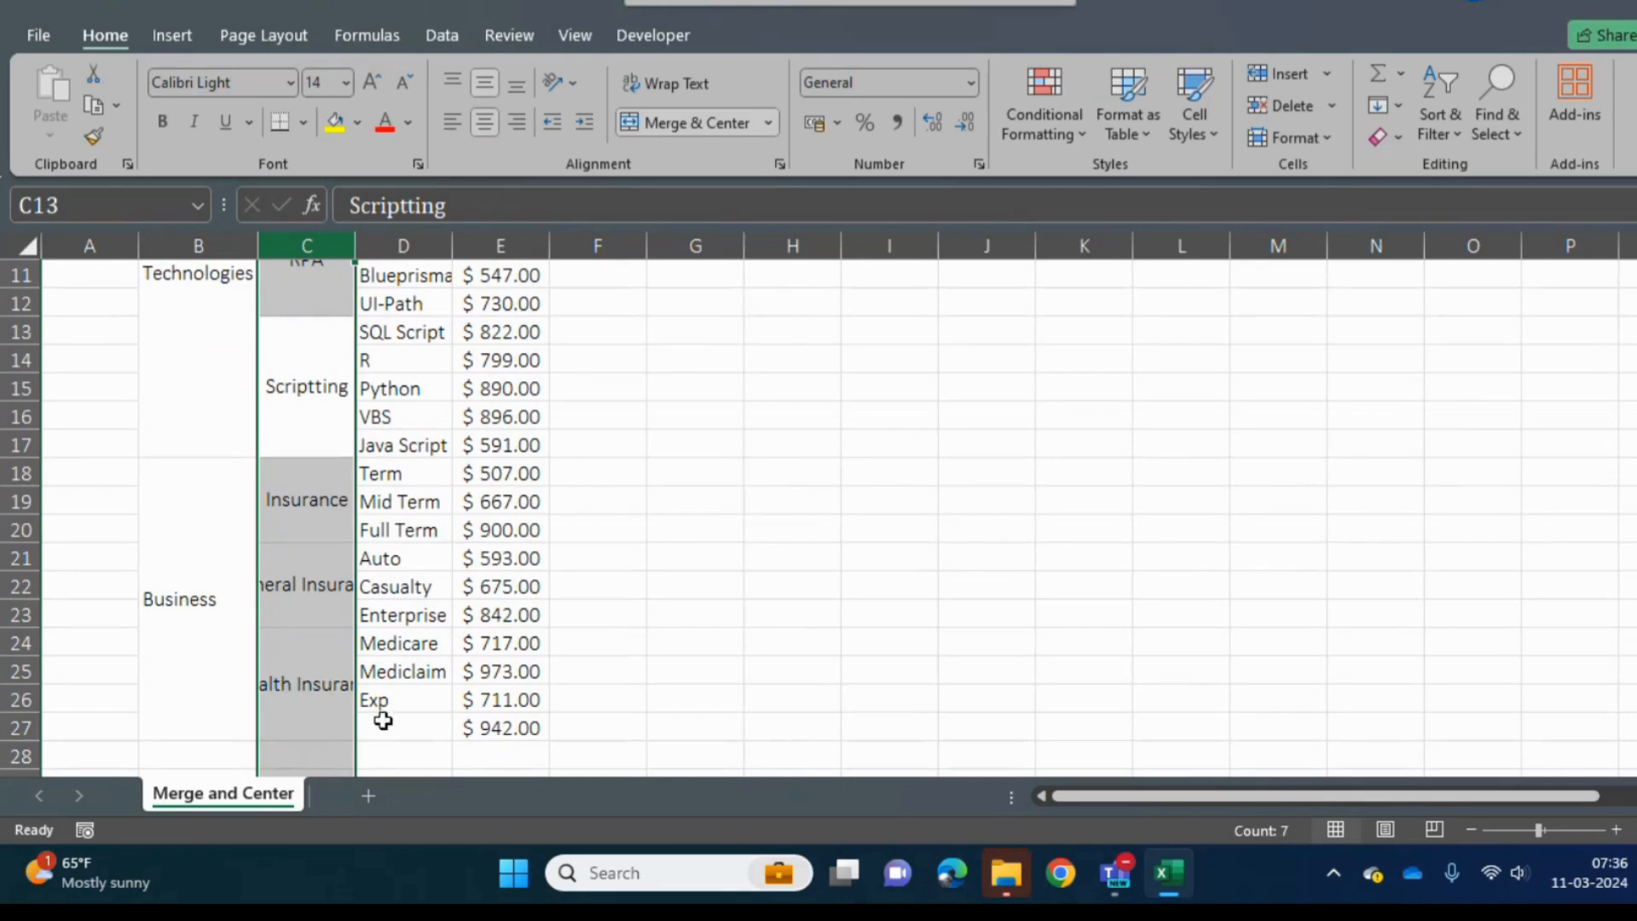
pyautogui.doubleClick(355, 232)
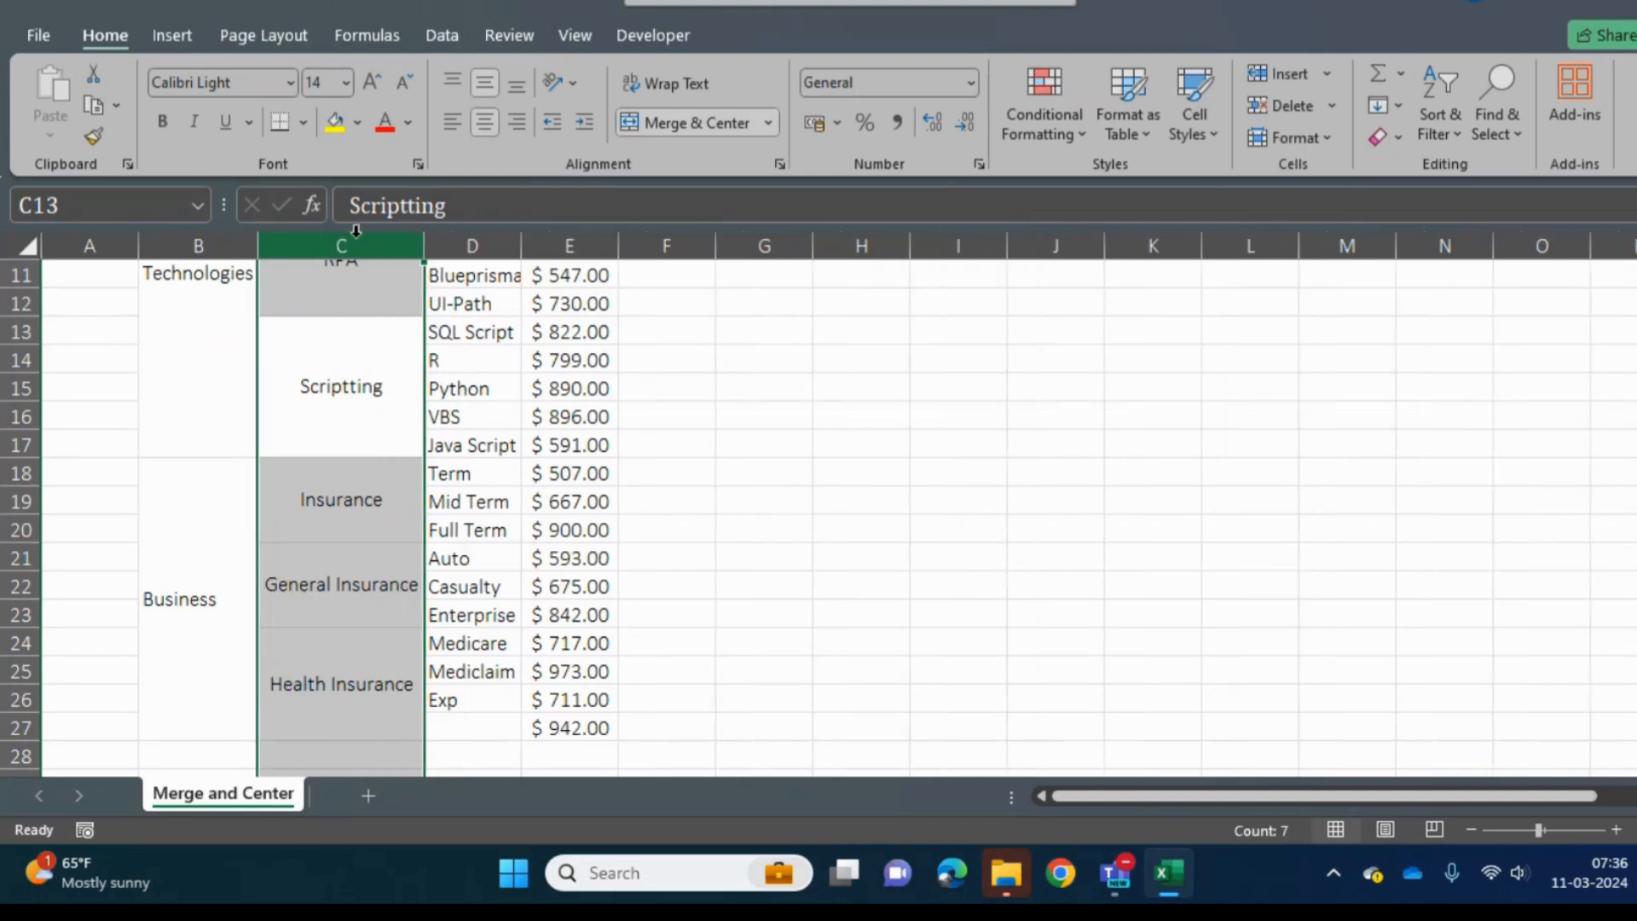
# - Look over the merged groups in the Sub Type column from its header downward
pyautogui.click(389, 359)
pyautogui.press('Up')
pyautogui.press('Up')
pyautogui.press('Up')
pyautogui.press('Up')
pyautogui.press('Up')
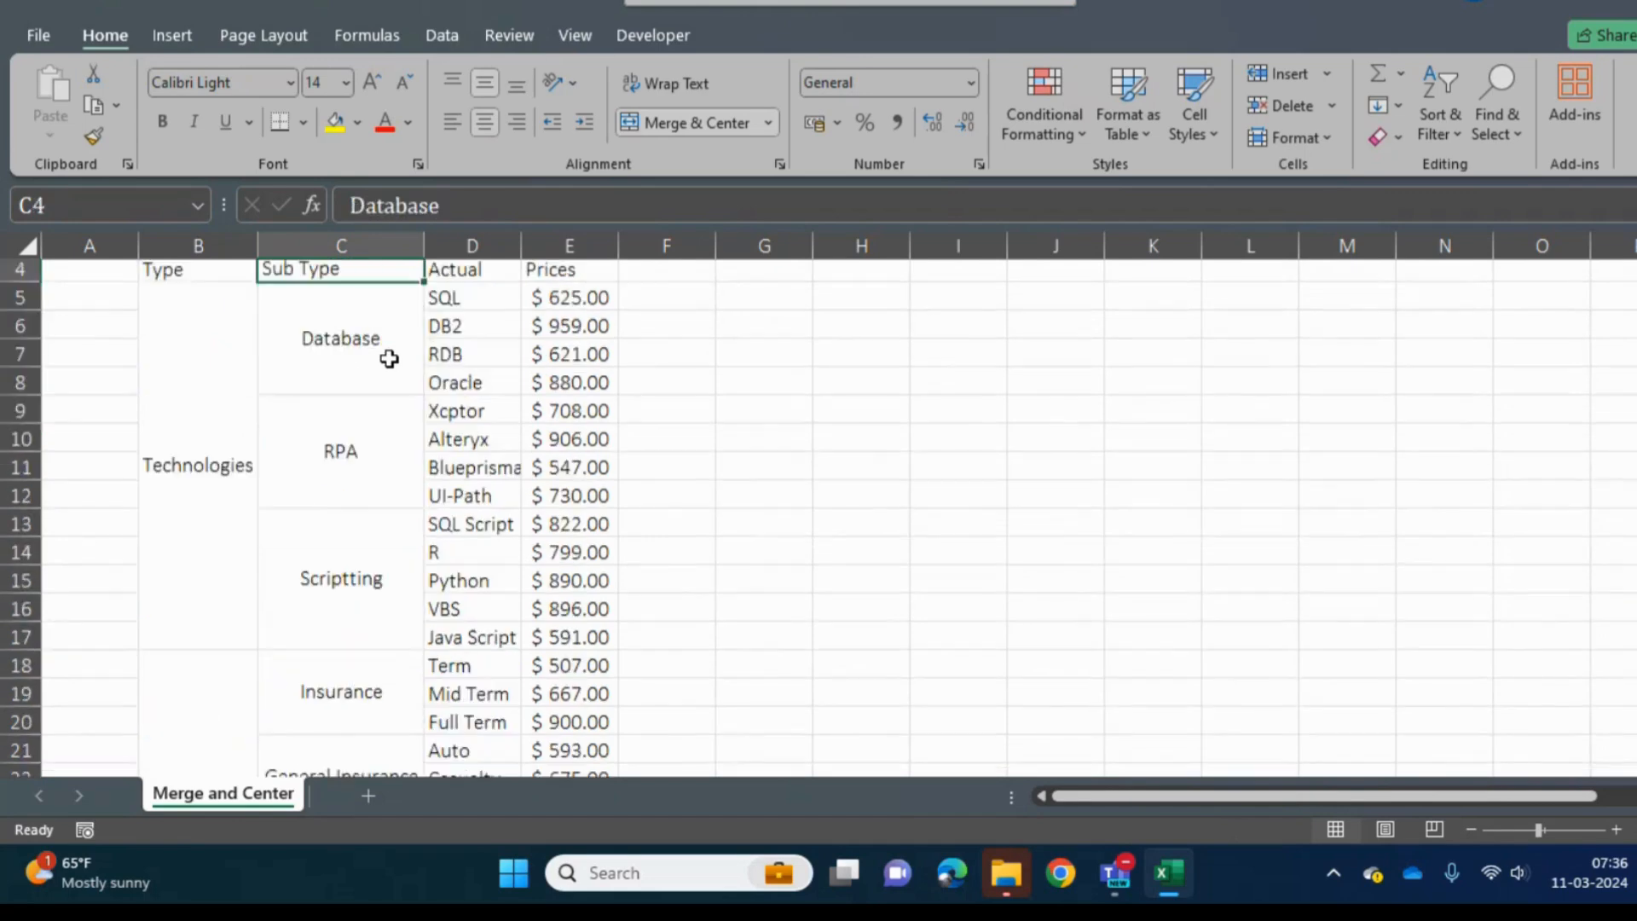
pyautogui.press('Down')
pyautogui.press('Down')
pyautogui.press('Down')
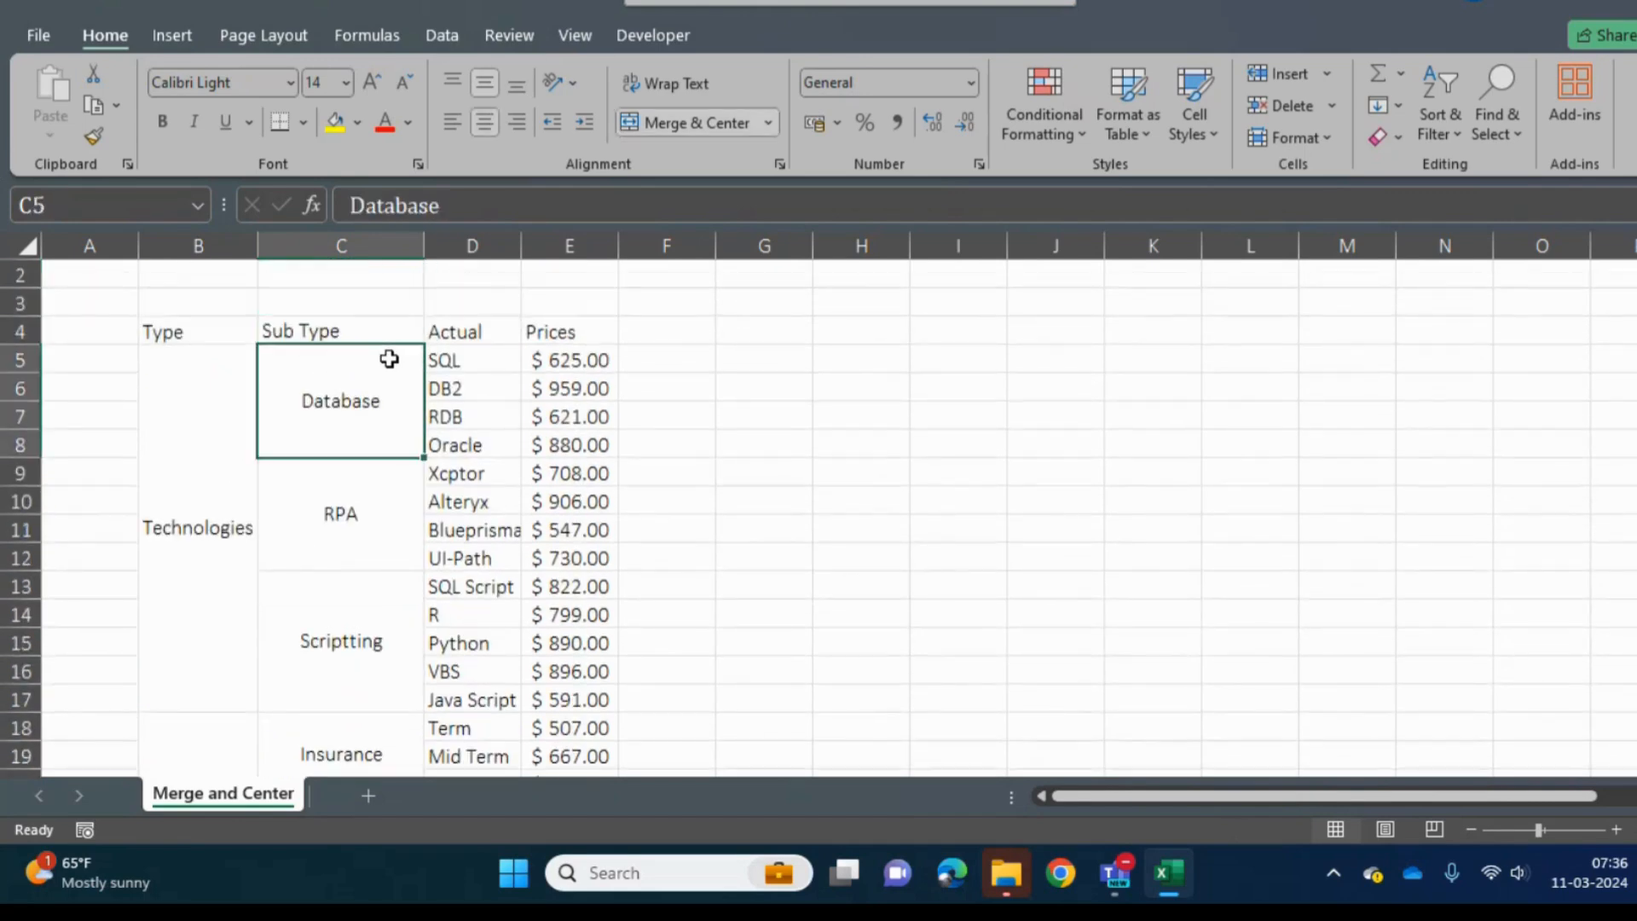
pyautogui.press('Down')
pyautogui.press('Up')
pyautogui.press('Up')
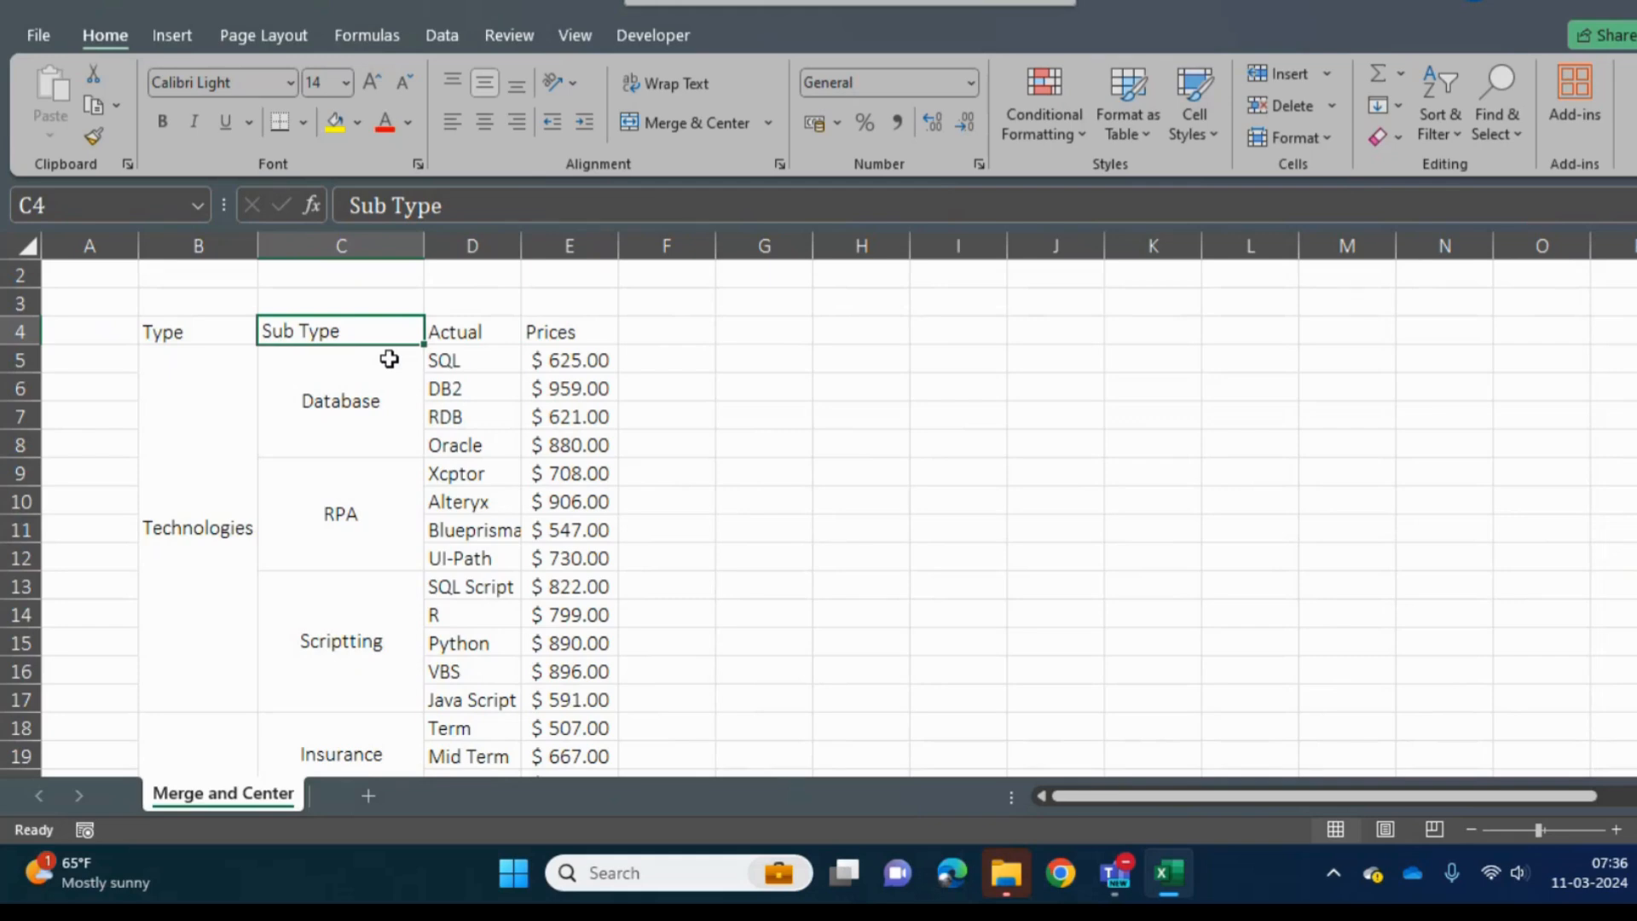
# - Look through the Actual column from its header to the Enterprise row, checking for repeated values
pyautogui.press('Right')
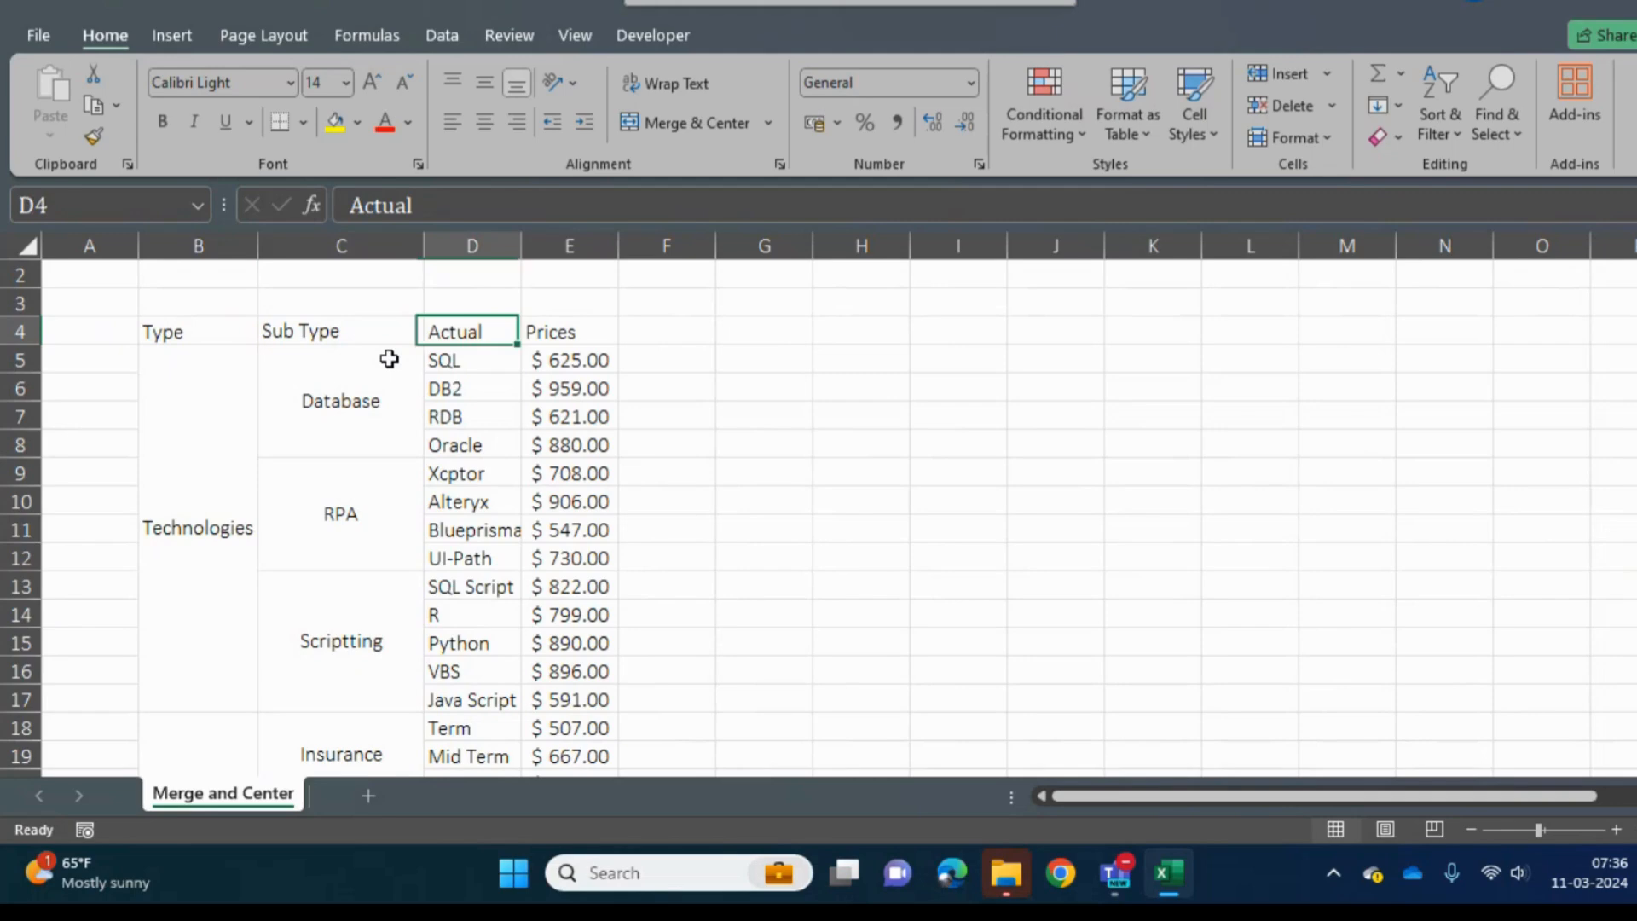
pyautogui.press('Down')
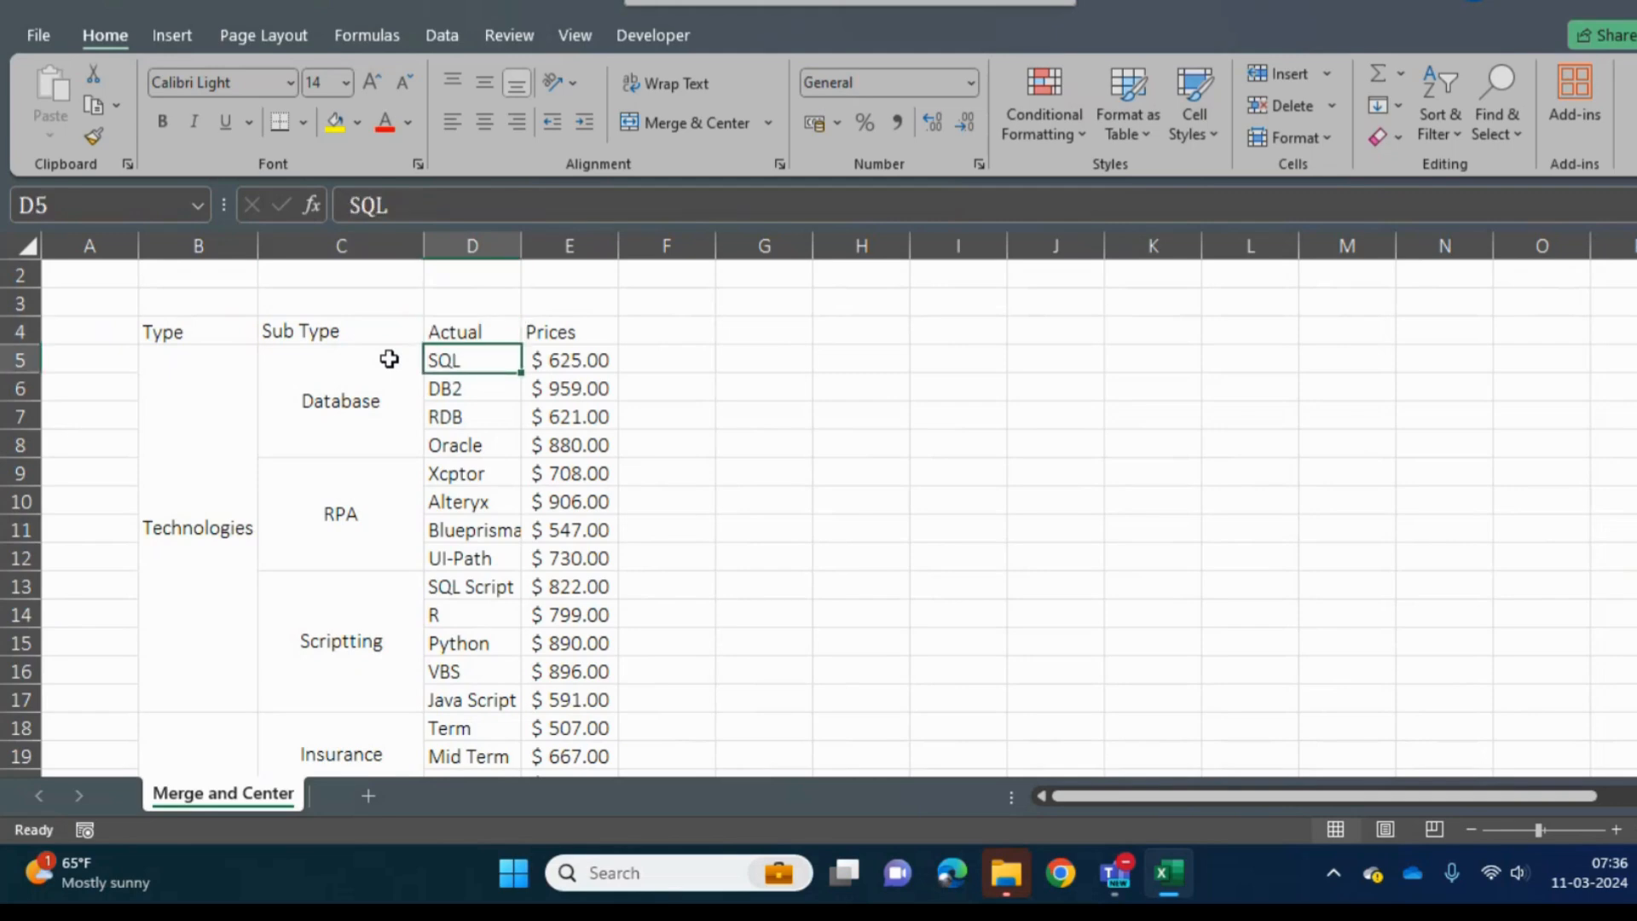
pyautogui.press('Down')
pyautogui.press('Down')
pyautogui.press('Down')
pyautogui.press('Down')
pyautogui.press('Down')
pyautogui.press('Down')
pyautogui.press('Down')
pyautogui.press('Down')
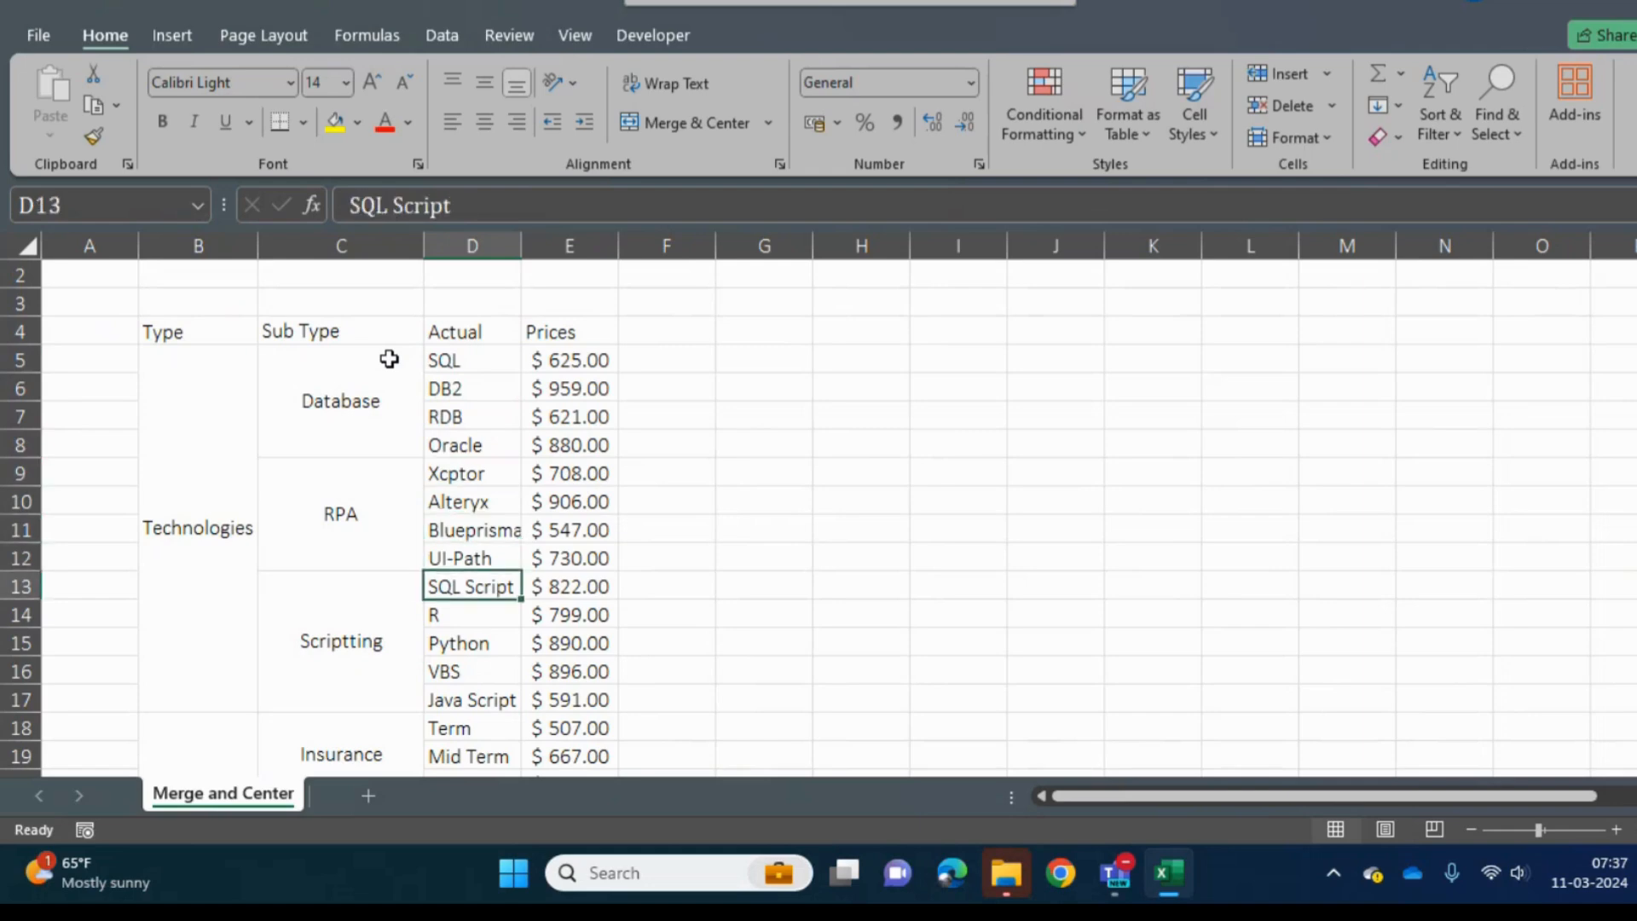
pyautogui.press('Down')
pyautogui.press('Down')
pyautogui.press('Down')
pyautogui.press('Down')
pyautogui.press('Down')
pyautogui.press('Down')
pyautogui.press('Down')
pyautogui.press('Down')
pyautogui.press('Down')
pyautogui.press('Down')
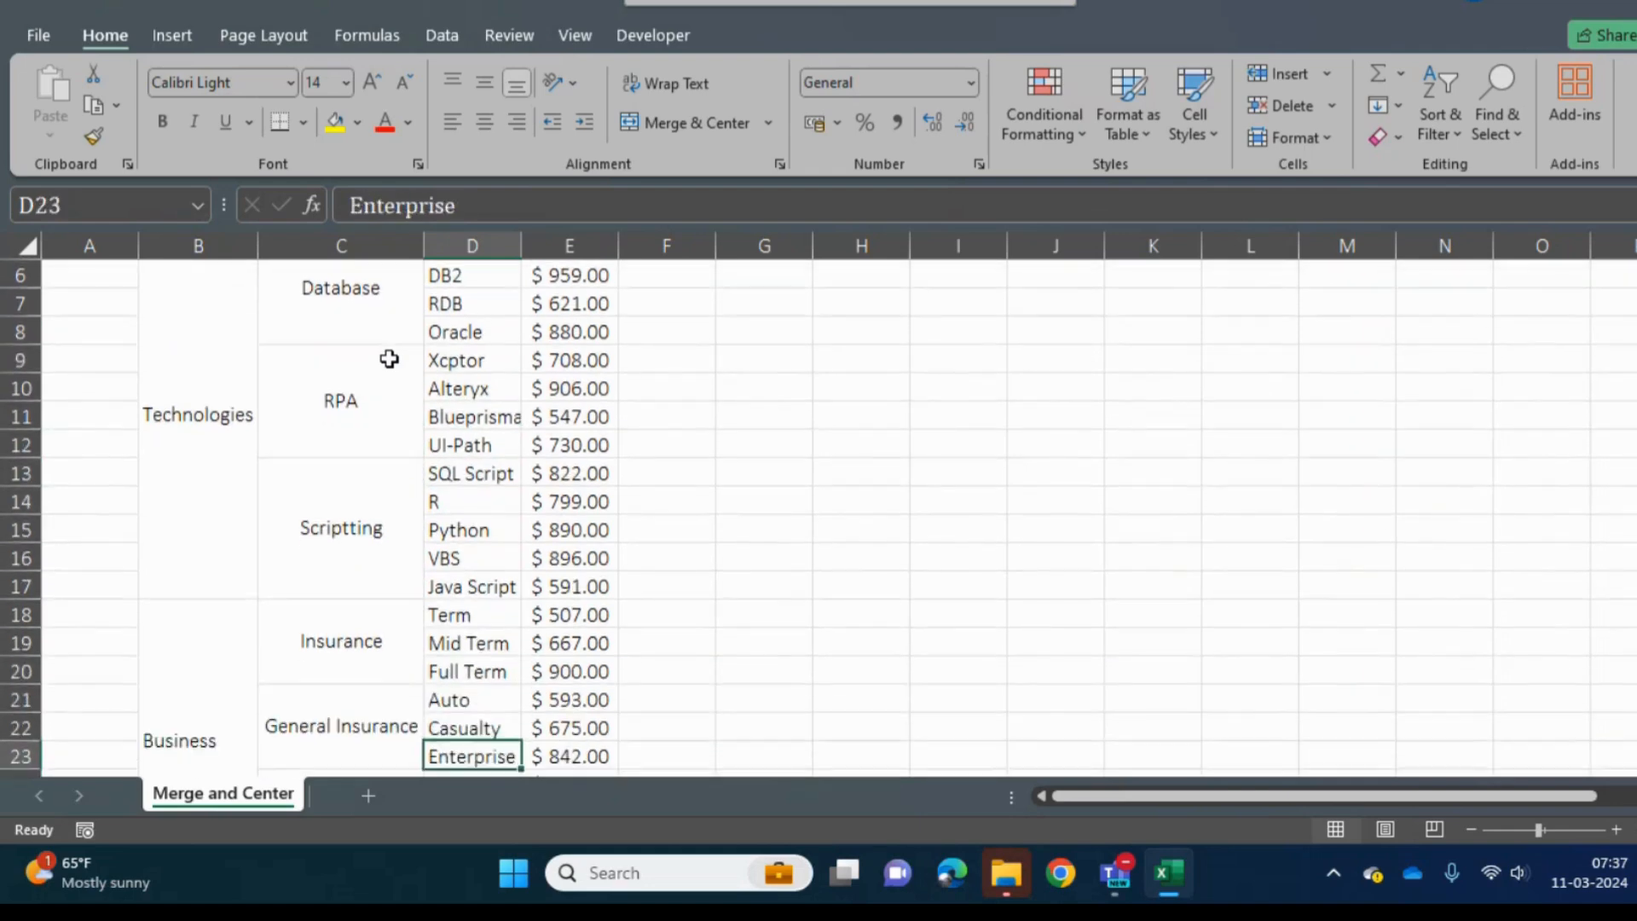
pyautogui.press('Up')
pyautogui.press('Up')
pyautogui.press('Up')
pyautogui.press('Up')
pyautogui.press('Up')
pyautogui.press('Up')
pyautogui.press('Up')
pyautogui.press('Up')
pyautogui.press('Up')
pyautogui.press('Up')
pyautogui.press('Up')
pyautogui.press('Up')
pyautogui.press('Up')
pyautogui.press('Up')
pyautogui.press('Up')
pyautogui.press('Up')
pyautogui.press('Up')
pyautogui.press('Up')
pyautogui.press('Up')
pyautogui.press('Up')
# - Change the column header in D4 to "Actual Type"
pyautogui.press('Down')
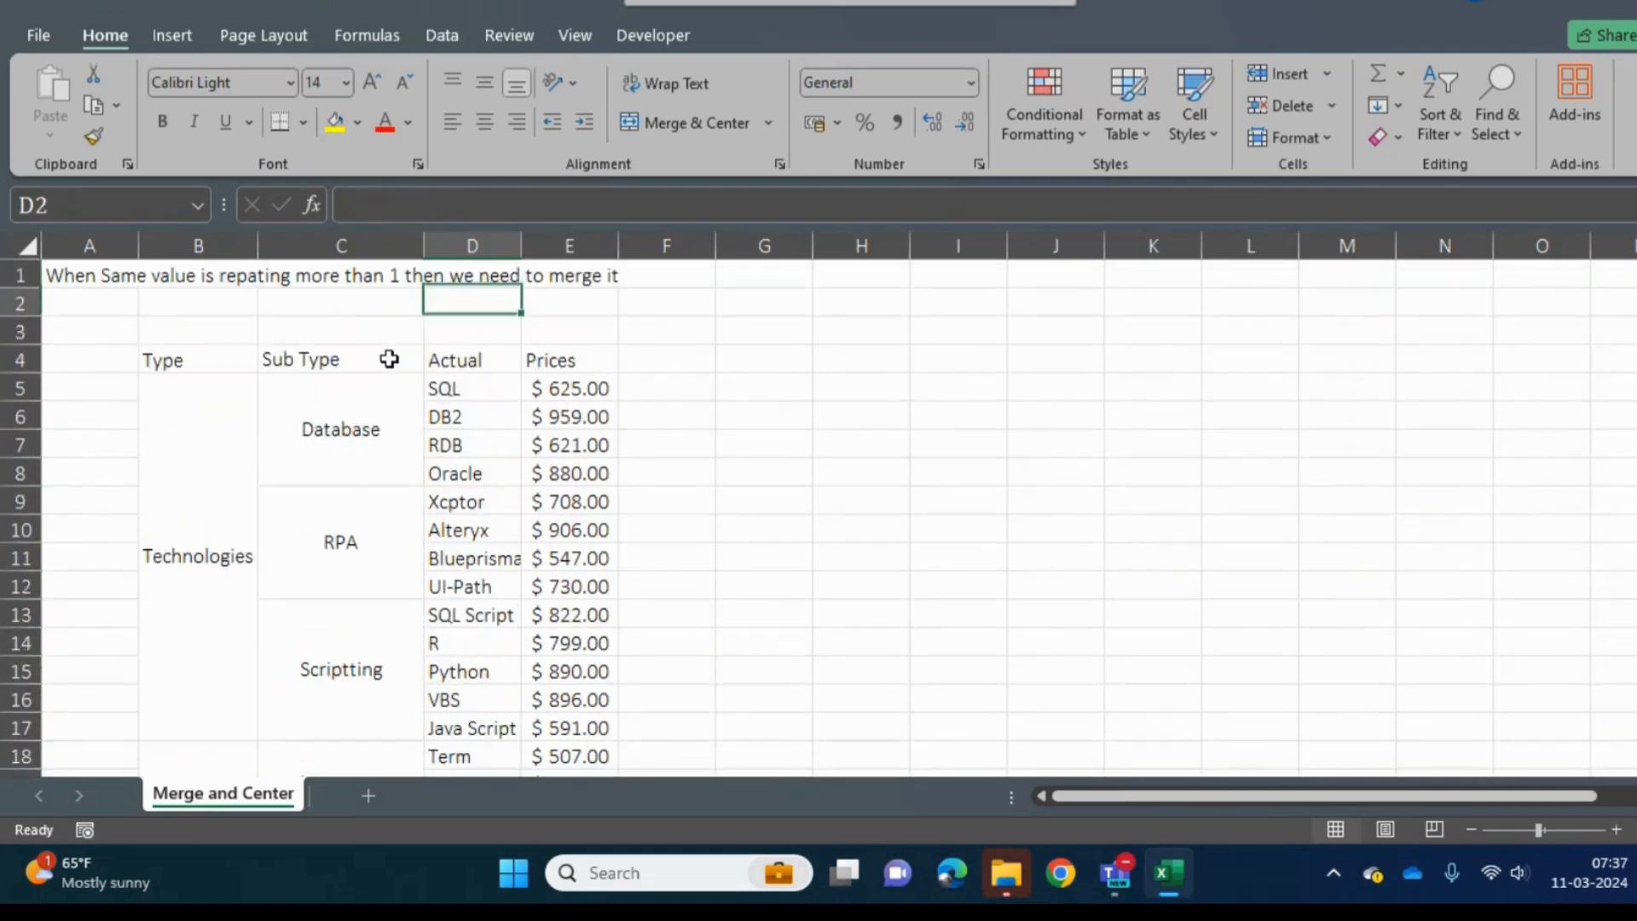
pyautogui.press('Down')
pyautogui.press('Down')
pyautogui.press('Down')
pyautogui.press('Up')
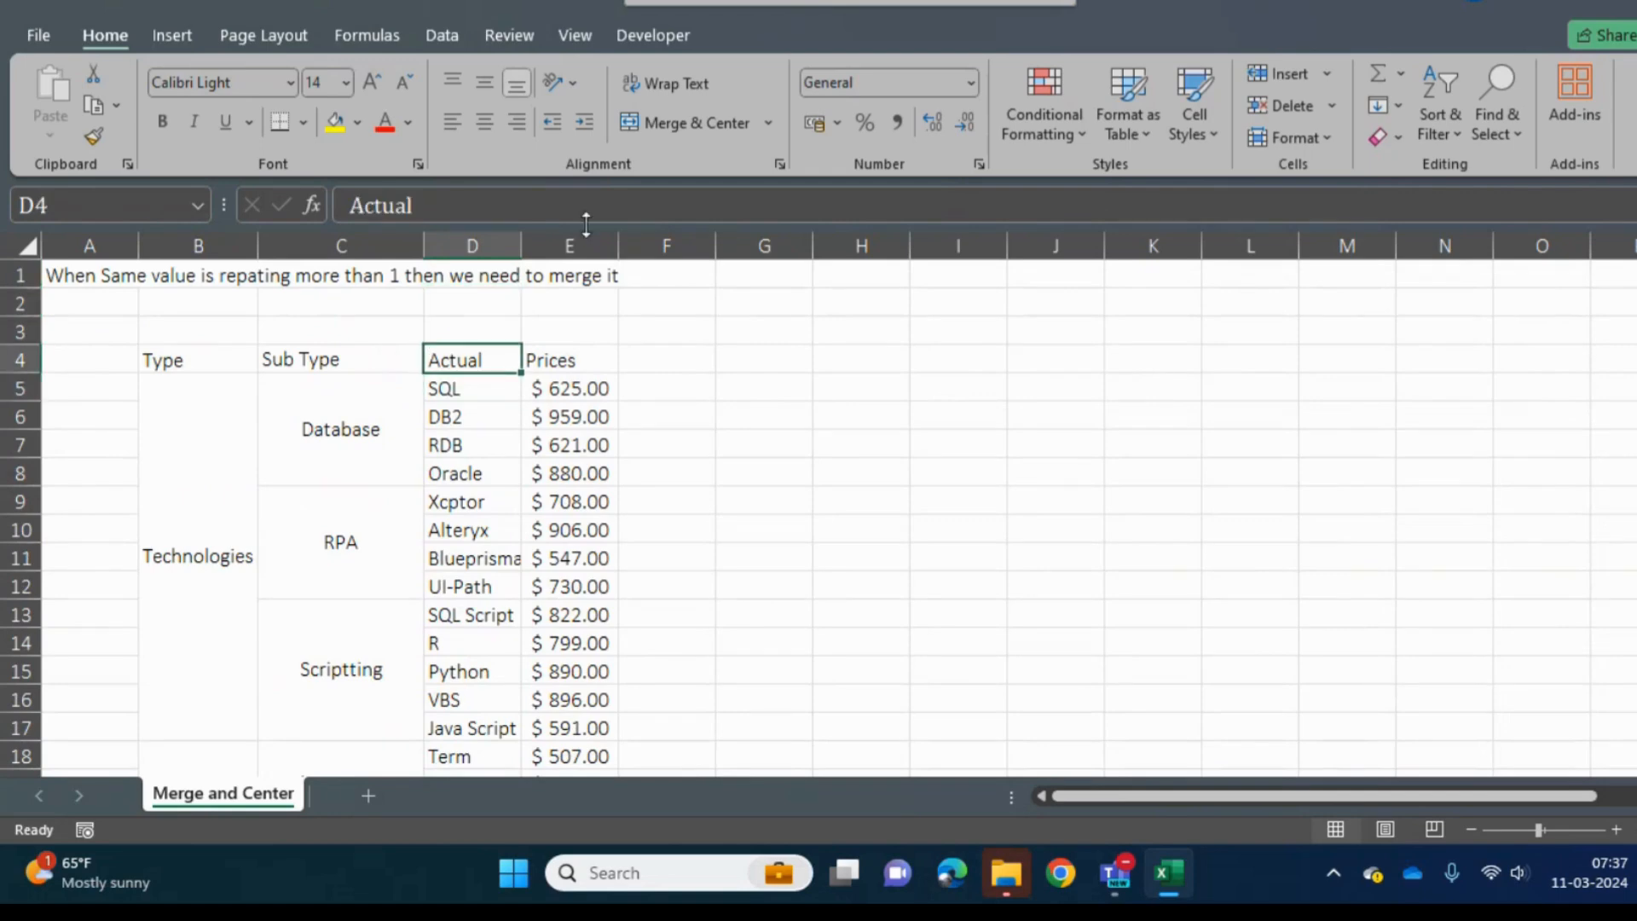
pyautogui.click(502, 199)
pyautogui.write('Tyoe')
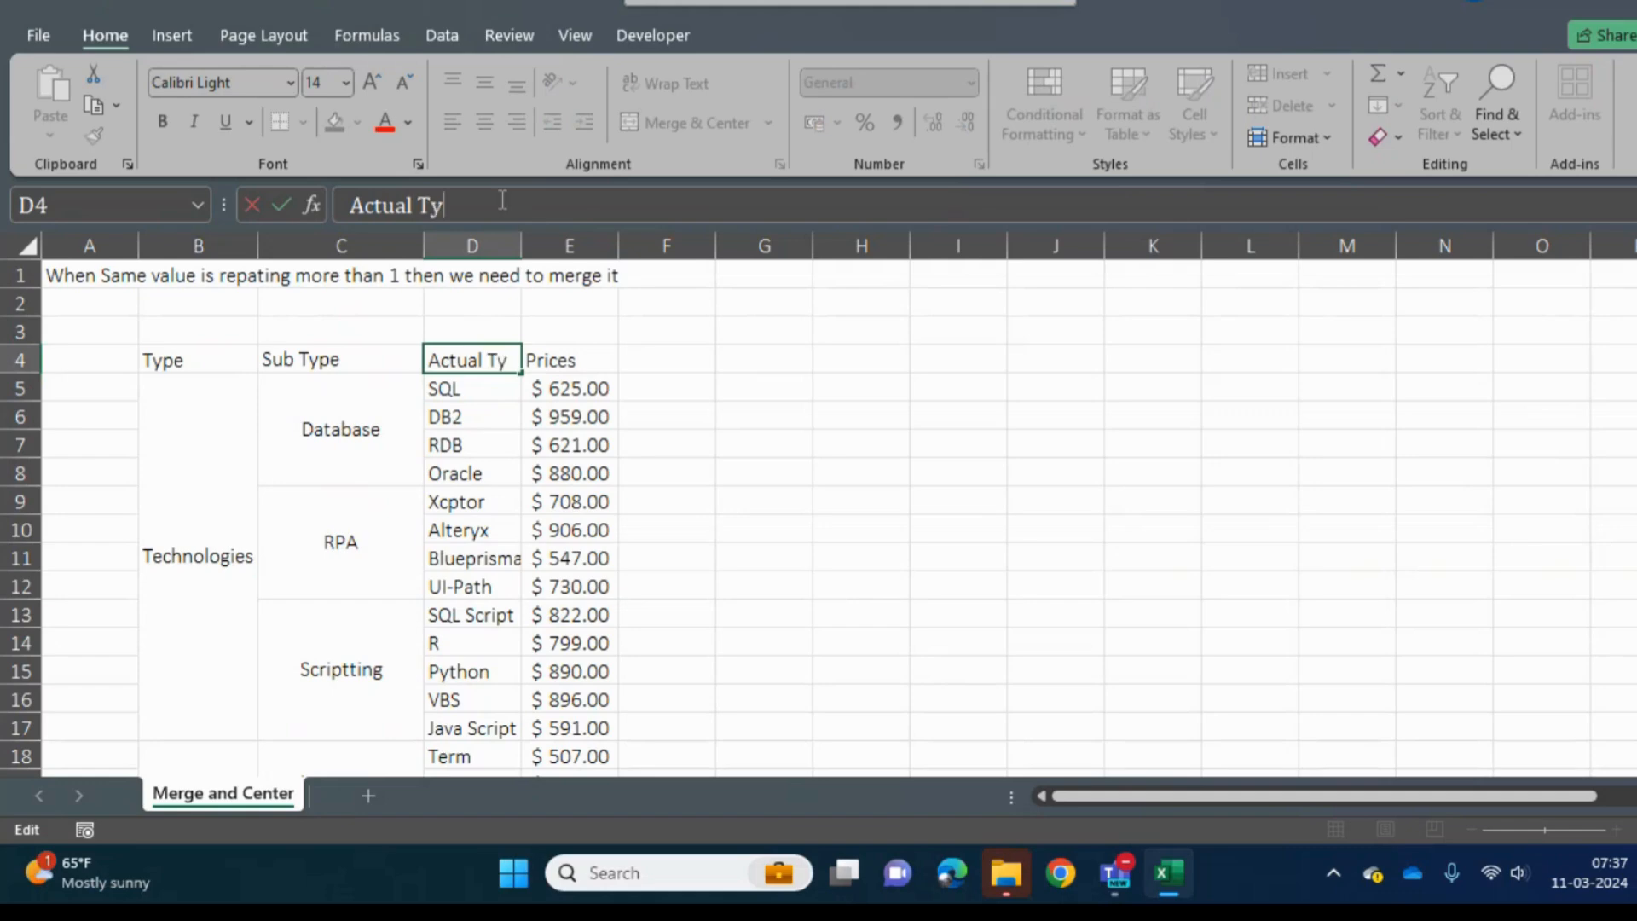
pyautogui.press('BackSpace')
pyautogui.press('BackSpace')
pyautogui.write('pe')
pyautogui.press('Return')
# - Clear the leftover price in E27, below the last entry of the Actual Type column
pyautogui.press('Down')
pyautogui.press('Down')
pyautogui.press('Down')
pyautogui.press('Down')
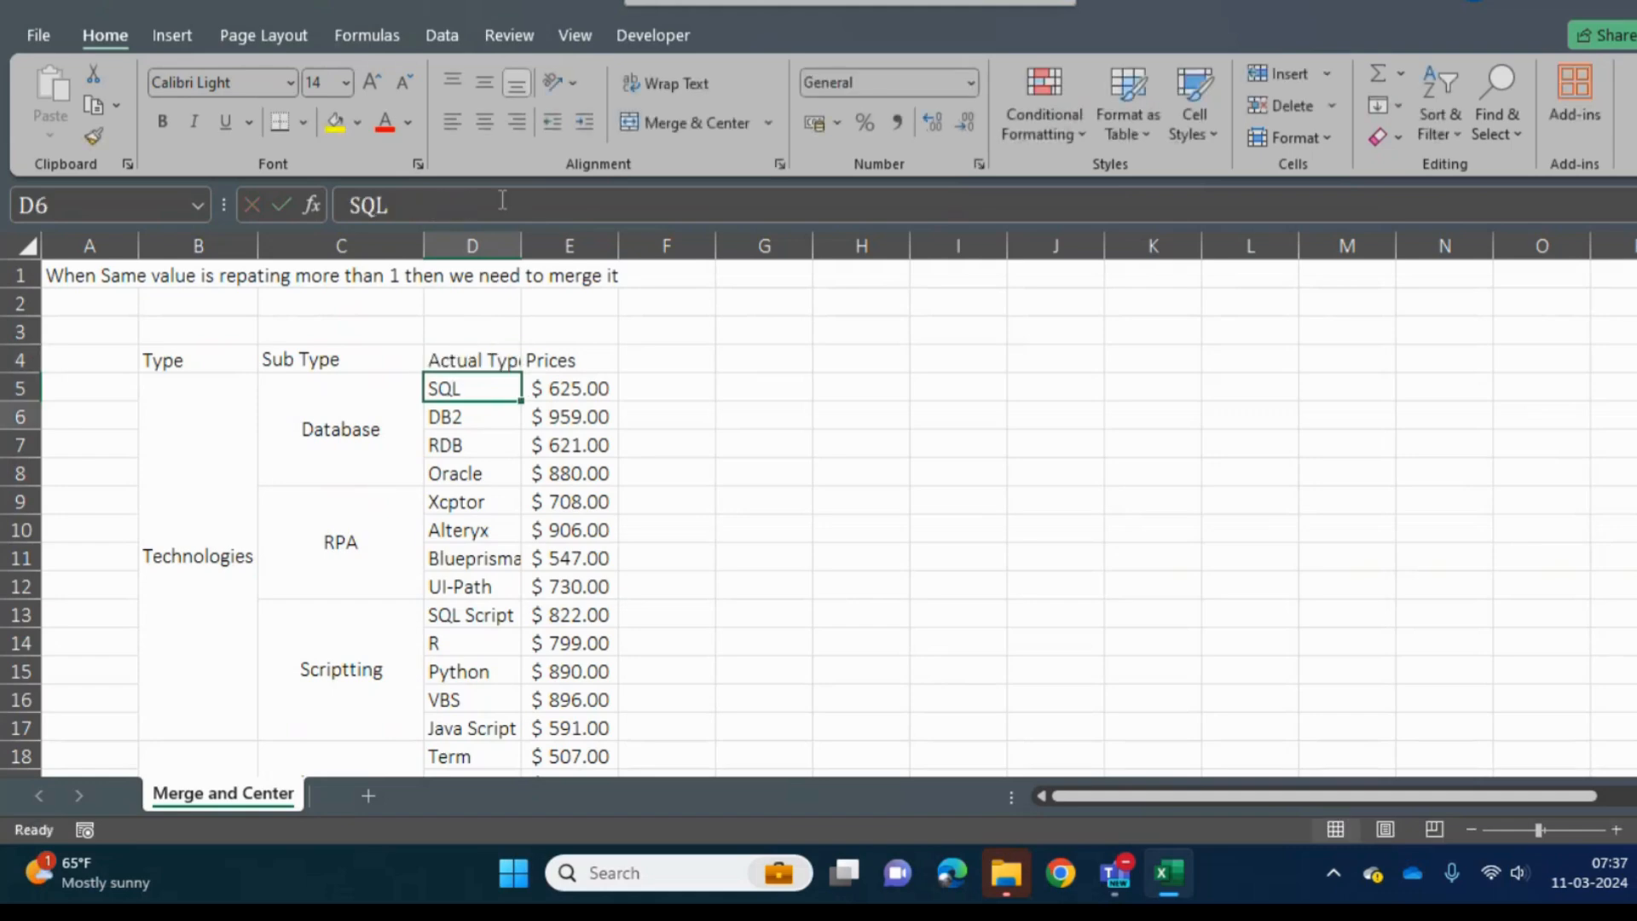
pyautogui.press('Down')
pyautogui.press('Down')
pyautogui.press('Down')
pyautogui.press('Down')
pyautogui.press('Down')
pyautogui.press('Down')
pyautogui.press('Down')
pyautogui.press('Down')
pyautogui.press('Down')
pyautogui.press('Down')
pyautogui.press('Down')
pyautogui.press('Down')
pyautogui.press('Down')
pyautogui.press('Down')
pyautogui.press('Down')
pyautogui.press('Down')
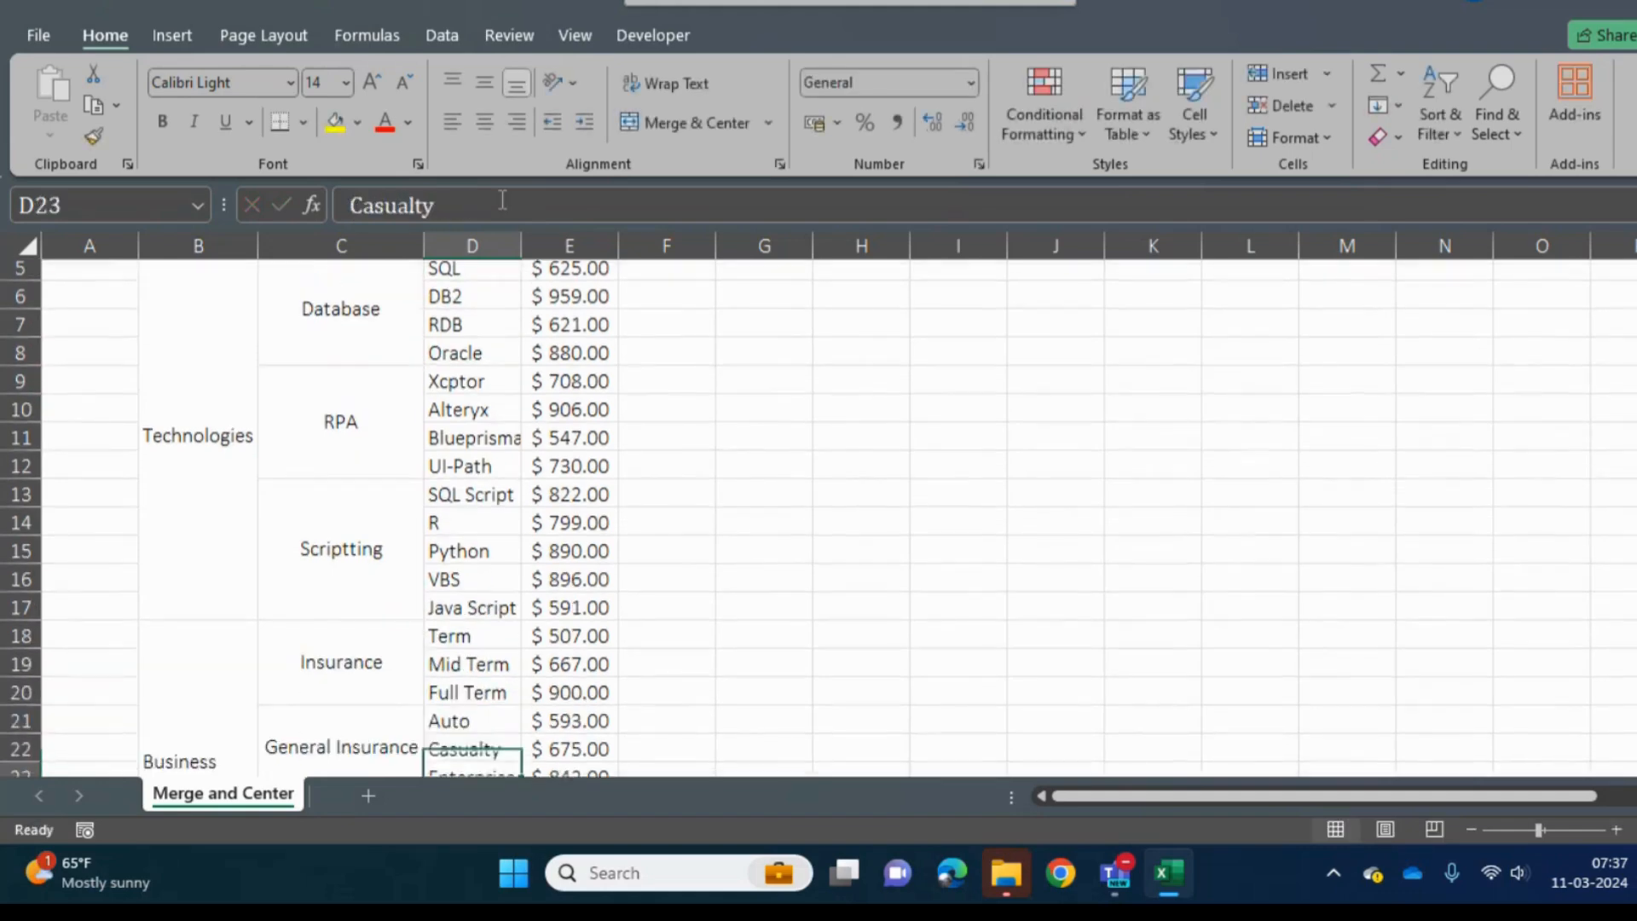
pyautogui.press('Down')
pyautogui.press('Down')
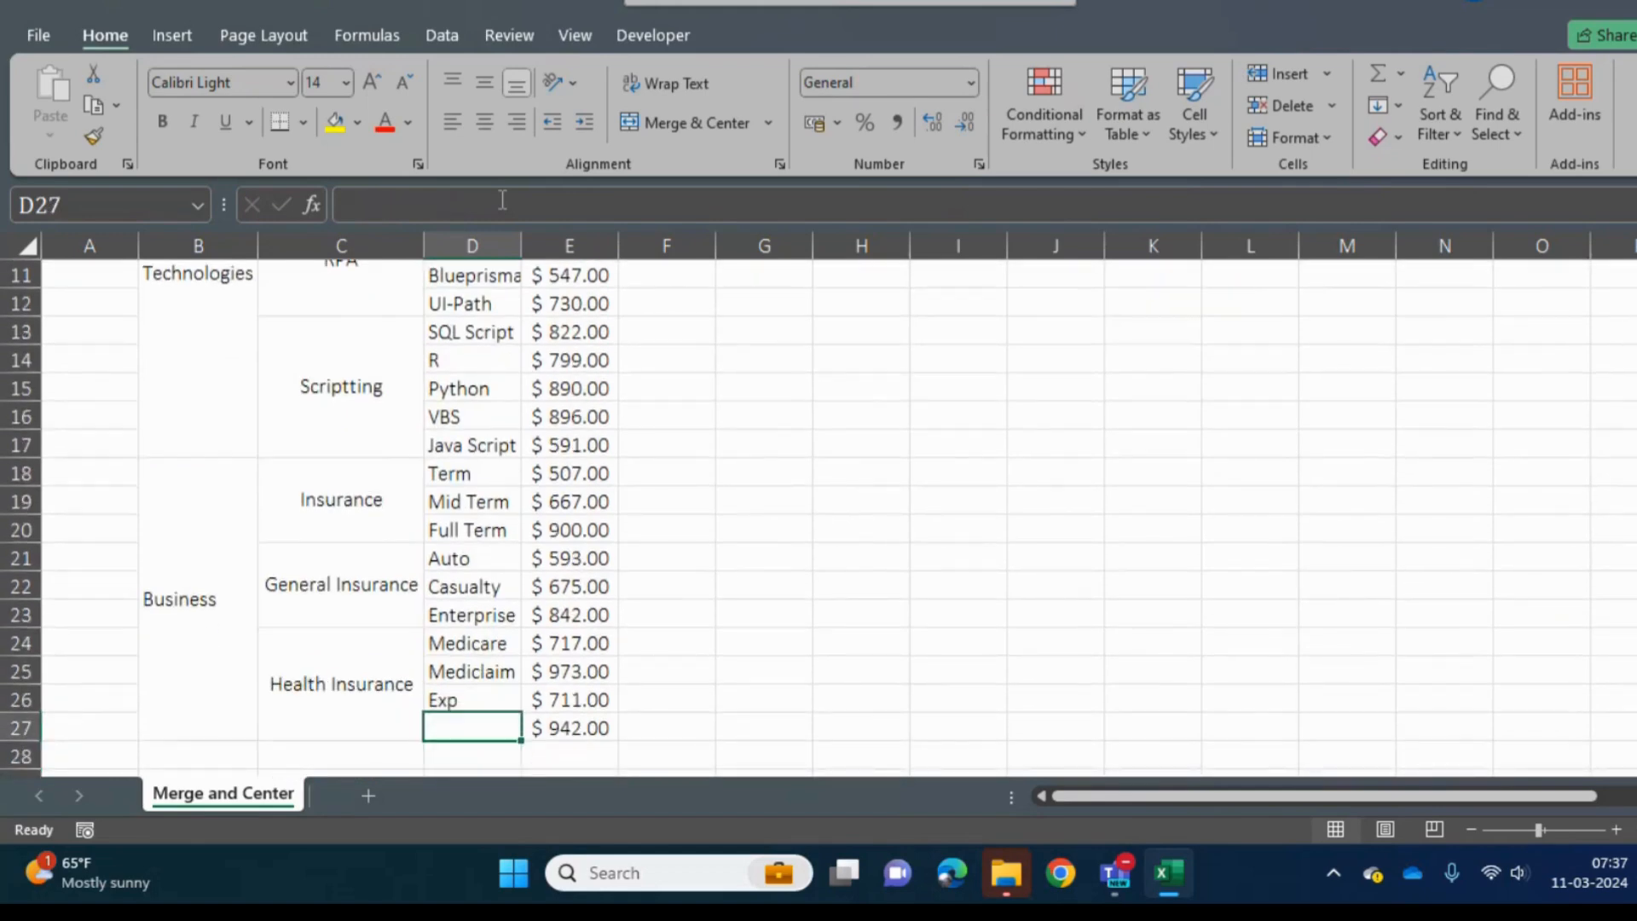
pyautogui.hotkey('shift', 'space')
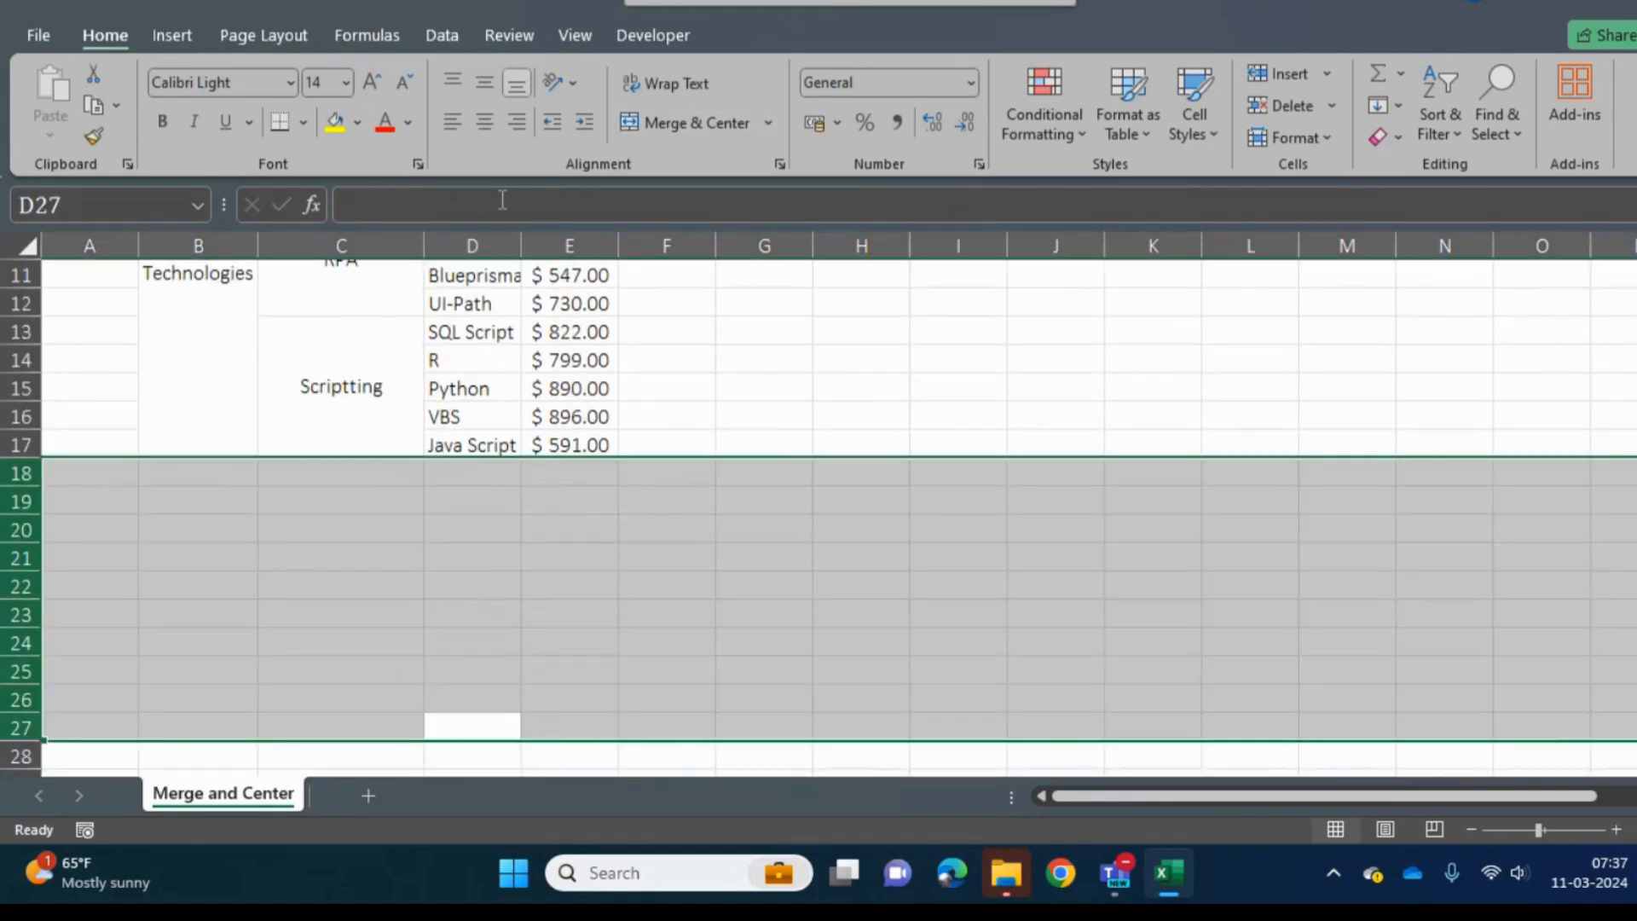
pyautogui.press('Down')
pyautogui.press('Up')
pyautogui.press('Right')
pyautogui.press('pagedown')
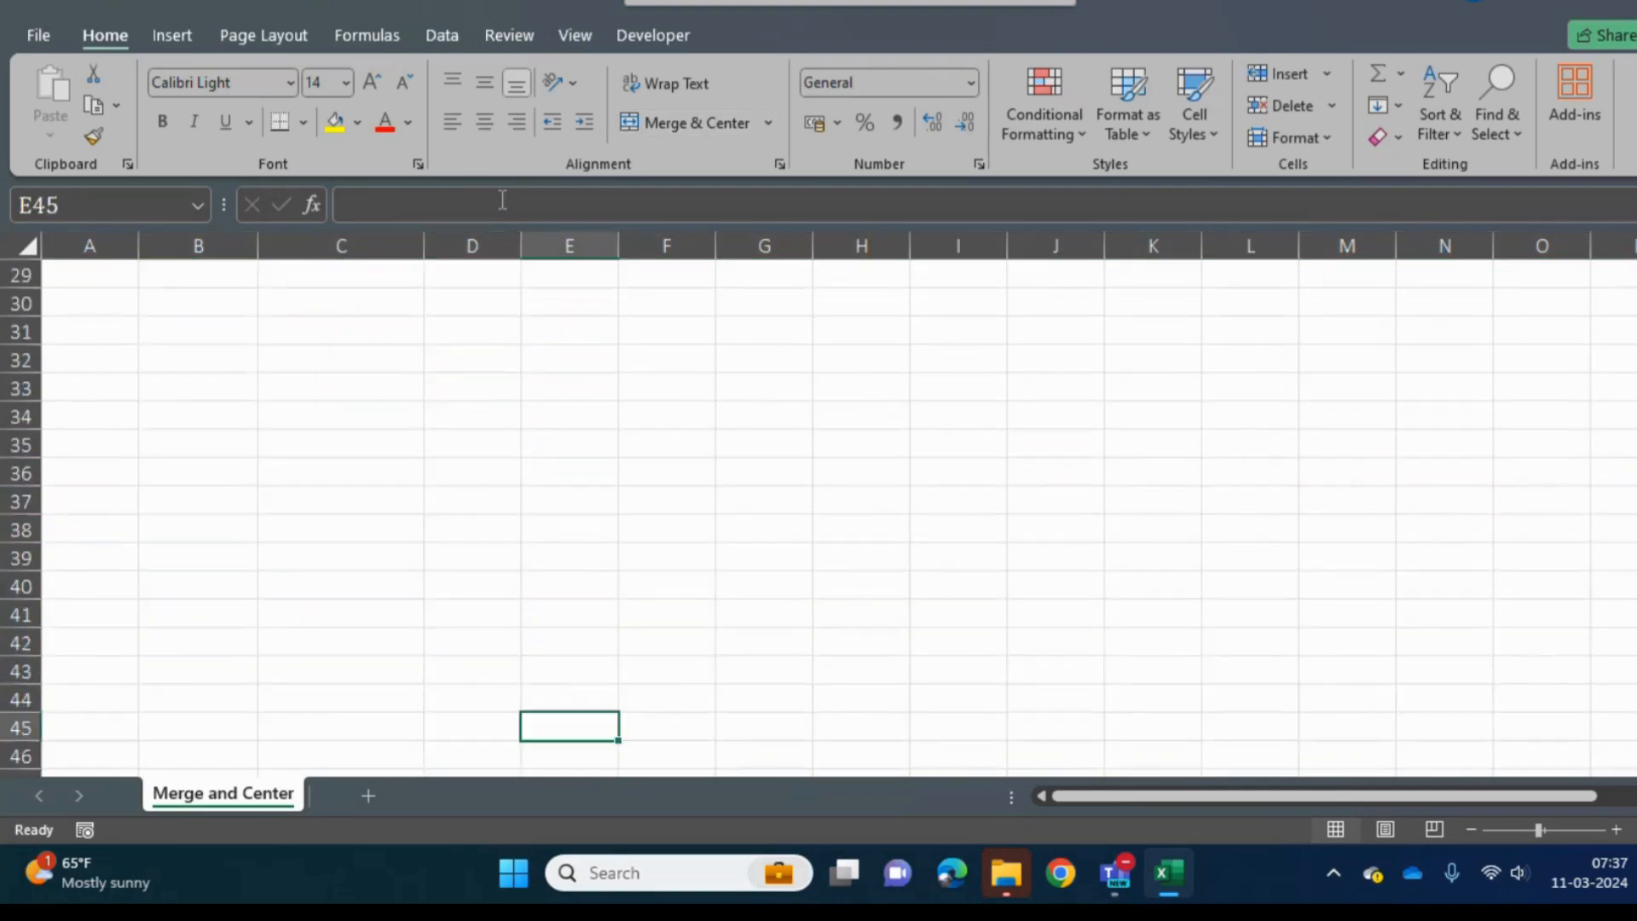
pyautogui.hotkey('ctrl', 'Up')
pyautogui.press('Delete')
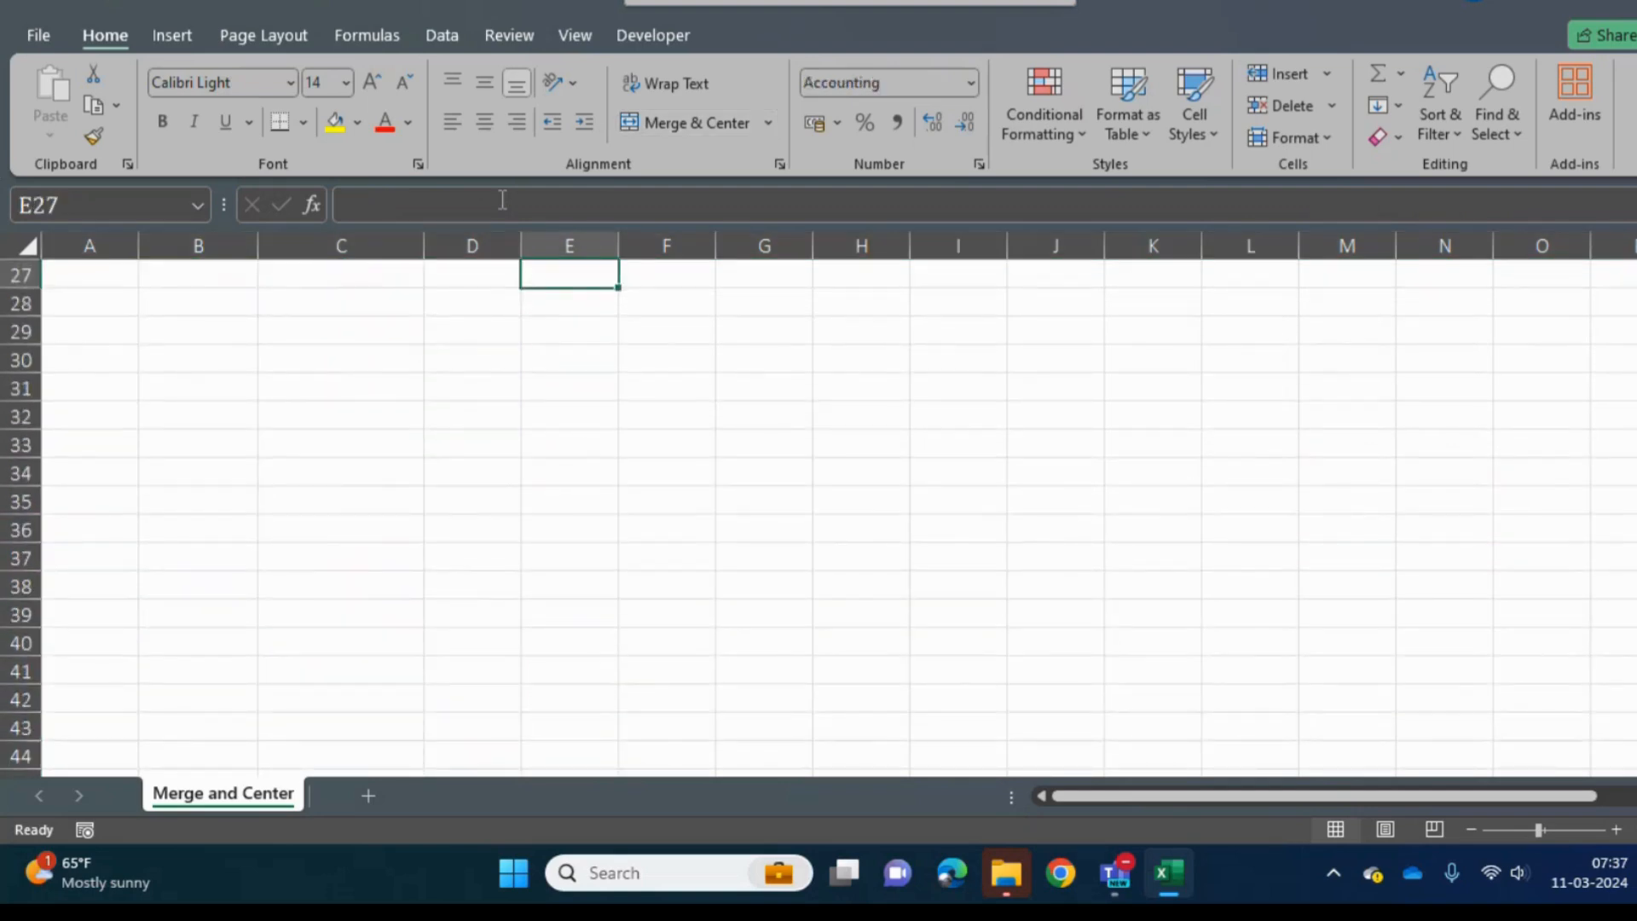
# - Apply All Borders to the whole table from the Type header through row 27, range B4:E27
pyautogui.hotkey('ctrl', 'Up')
pyautogui.hotkey('ctrl', 'Up')
pyautogui.press('Up')
pyautogui.press('Up')
pyautogui.press('Down')
pyautogui.press('Left')
pyautogui.press('Left')
pyautogui.press('Left')
pyautogui.press('Down')
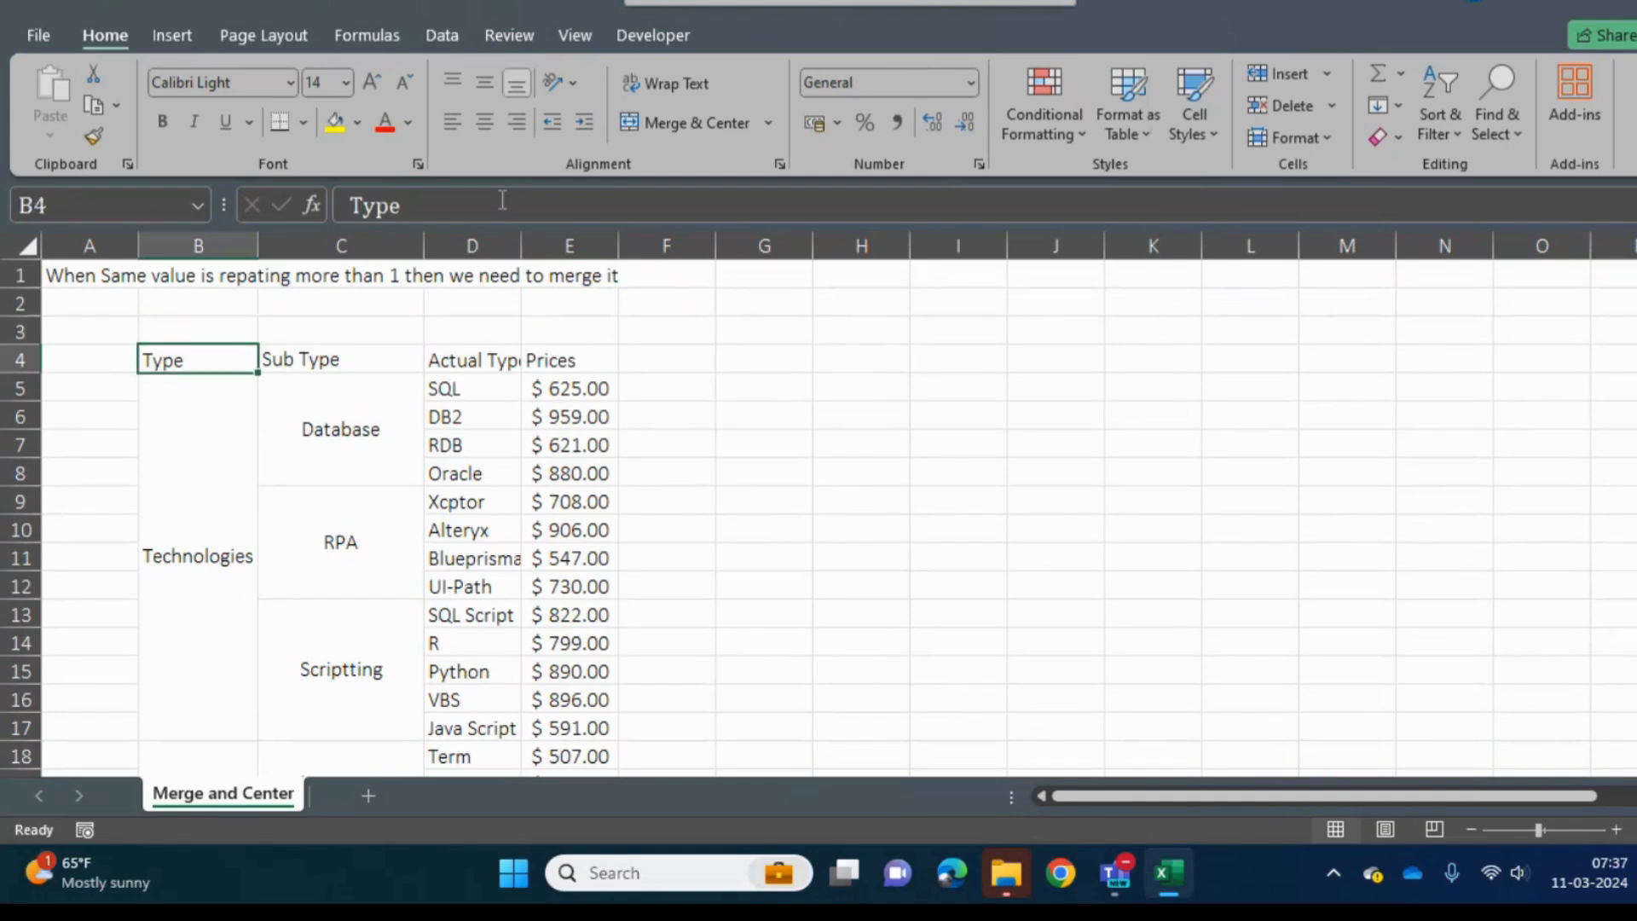
pyautogui.hotkey('ctrl', 'shift', 'Right')
pyautogui.hotkey('ctrl', 'shift', 'Down')
pyautogui.press('alt')
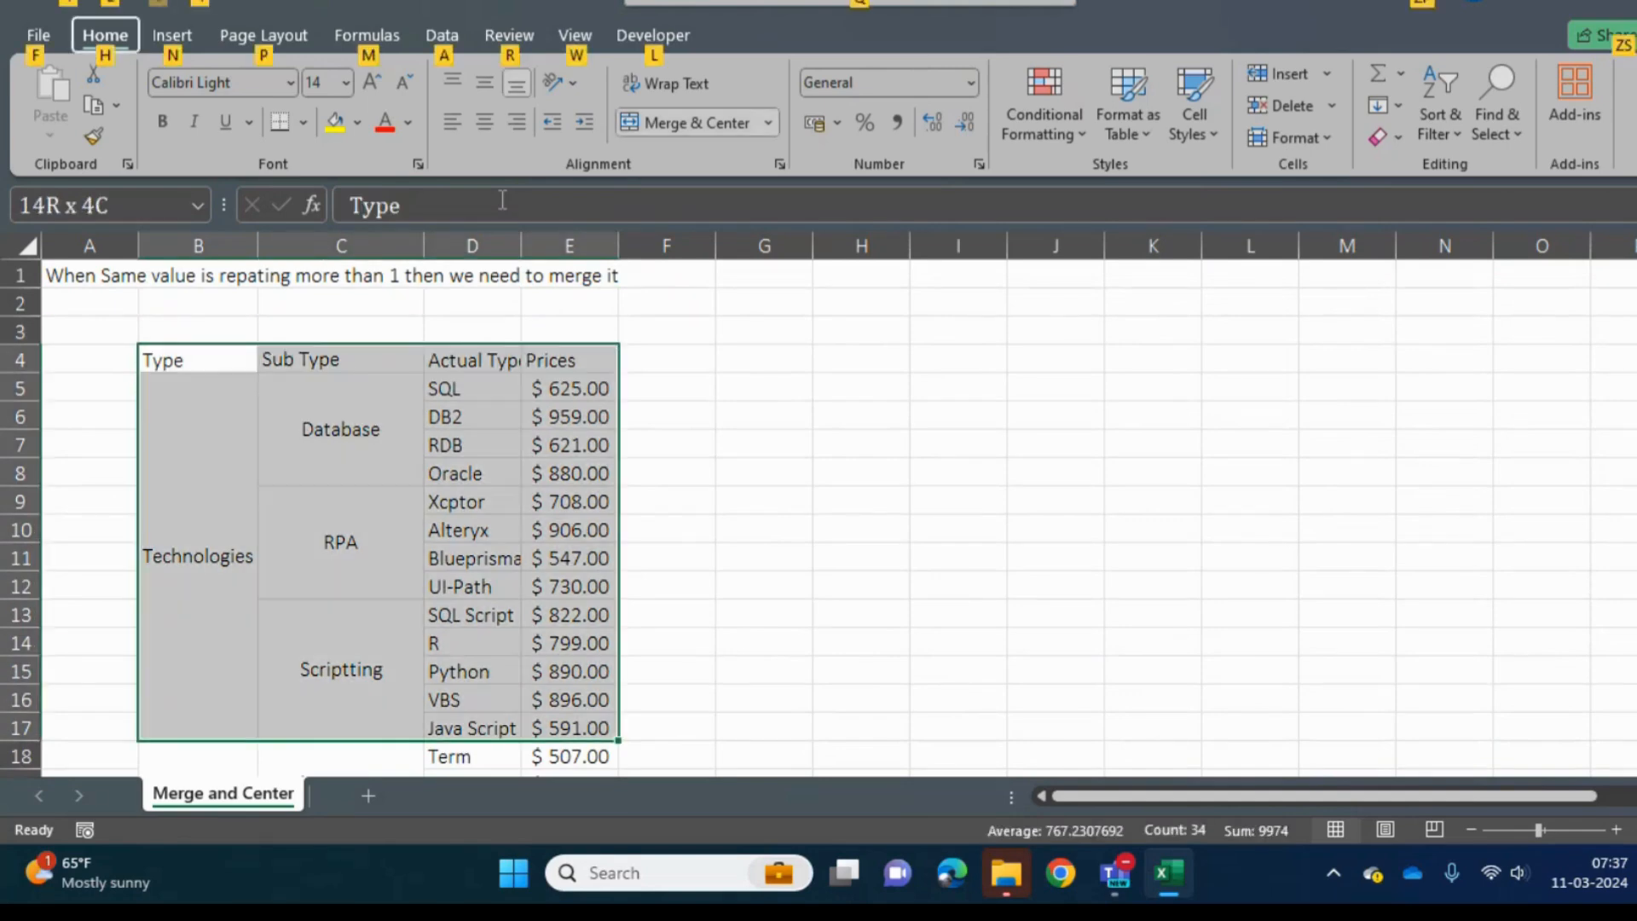
pyautogui.hotkey('ctrl', 'shift', 'Down')
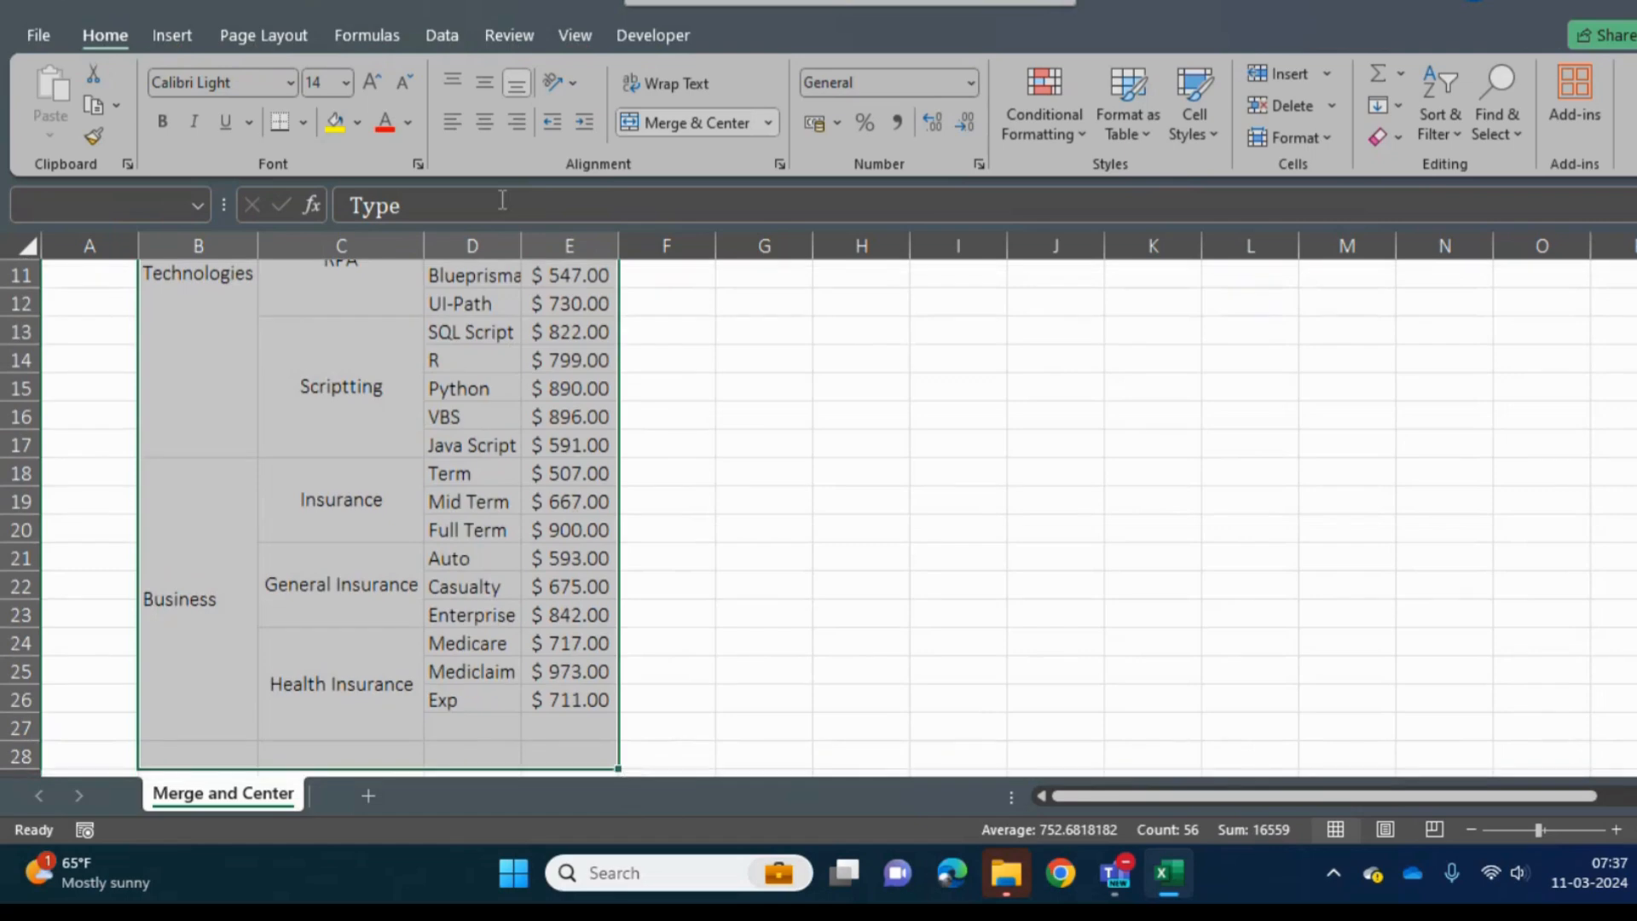
pyautogui.press('alt')
pyautogui.press('alt')
pyautogui.hotkey('shift', 'Up')
pyautogui.hotkey('shift', 'Up')
pyautogui.hotkey('shift', 'Down')
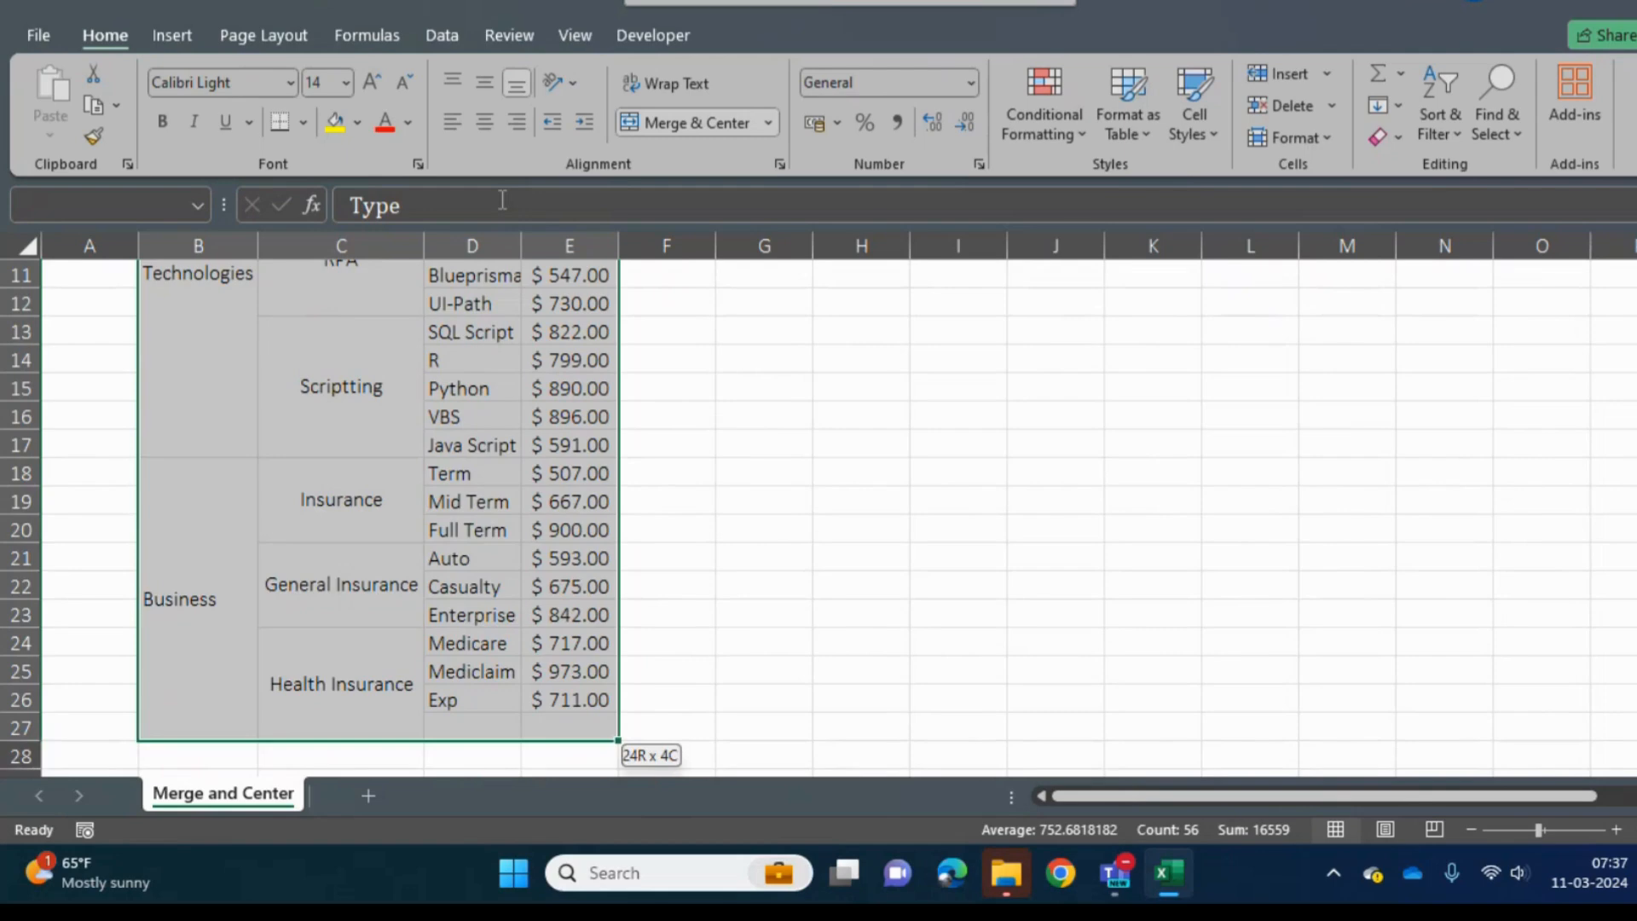
pyautogui.press('alt')
pyautogui.press('h')
pyautogui.press('b')
pyautogui.press('a')
# - Look over the bordered table from its header row down to the Business group
pyautogui.press('Up')
pyautogui.press('Up')
pyautogui.press('Up')
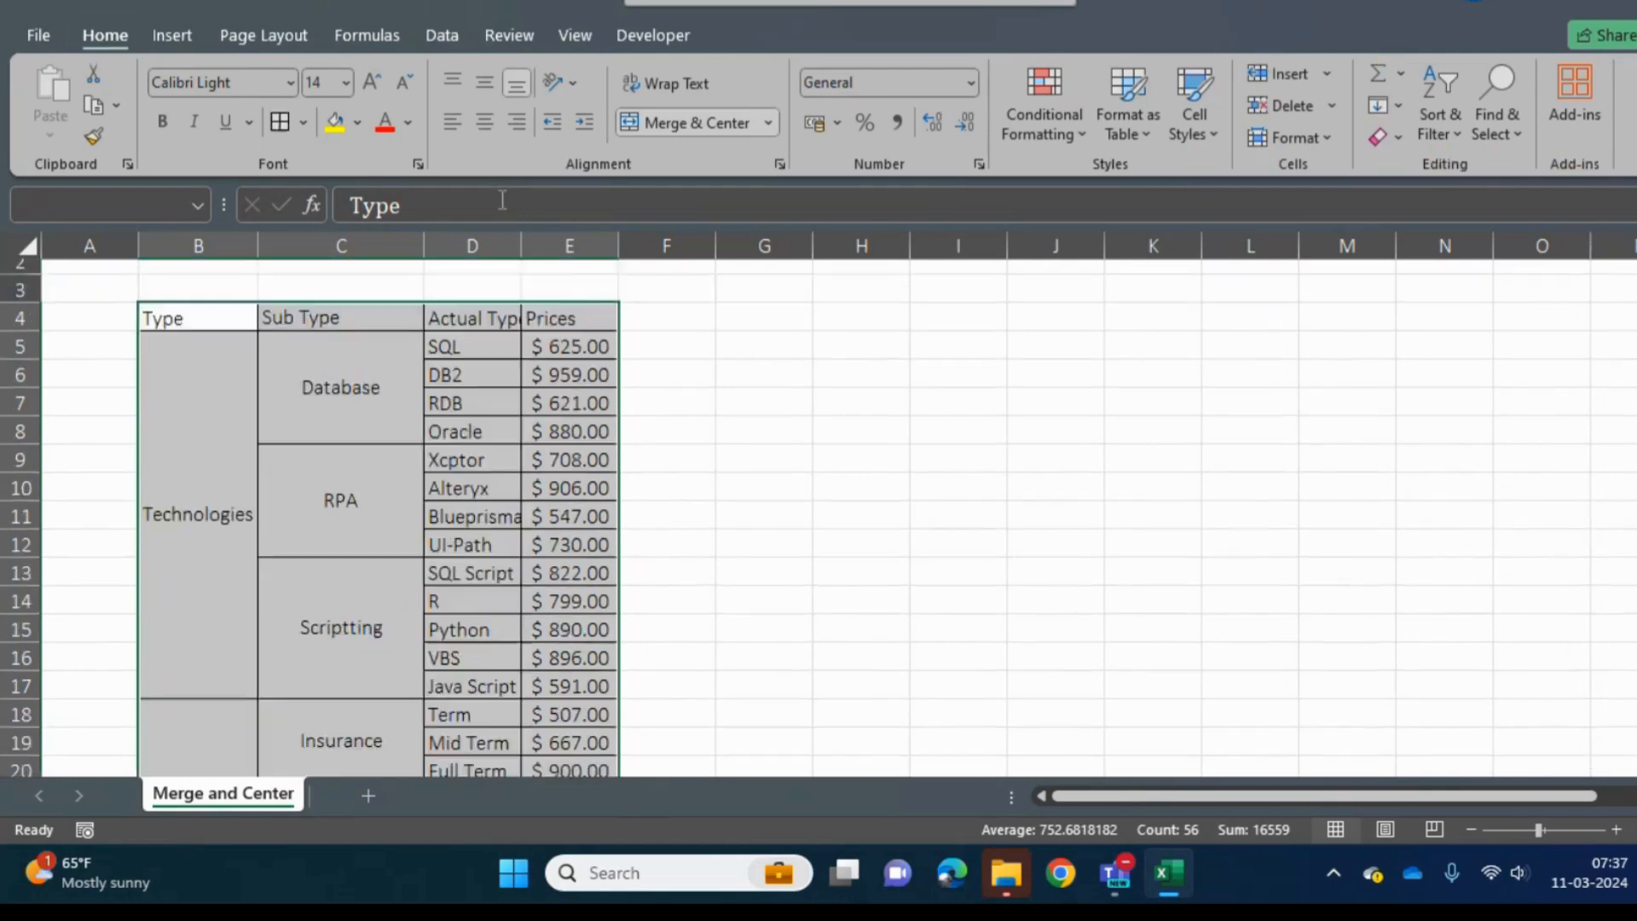
pyautogui.press('Down')
pyautogui.press('Down')
pyautogui.press('Down')
pyautogui.press('Down')
pyautogui.press('Down')
pyautogui.press('Down')
pyautogui.press('Down')
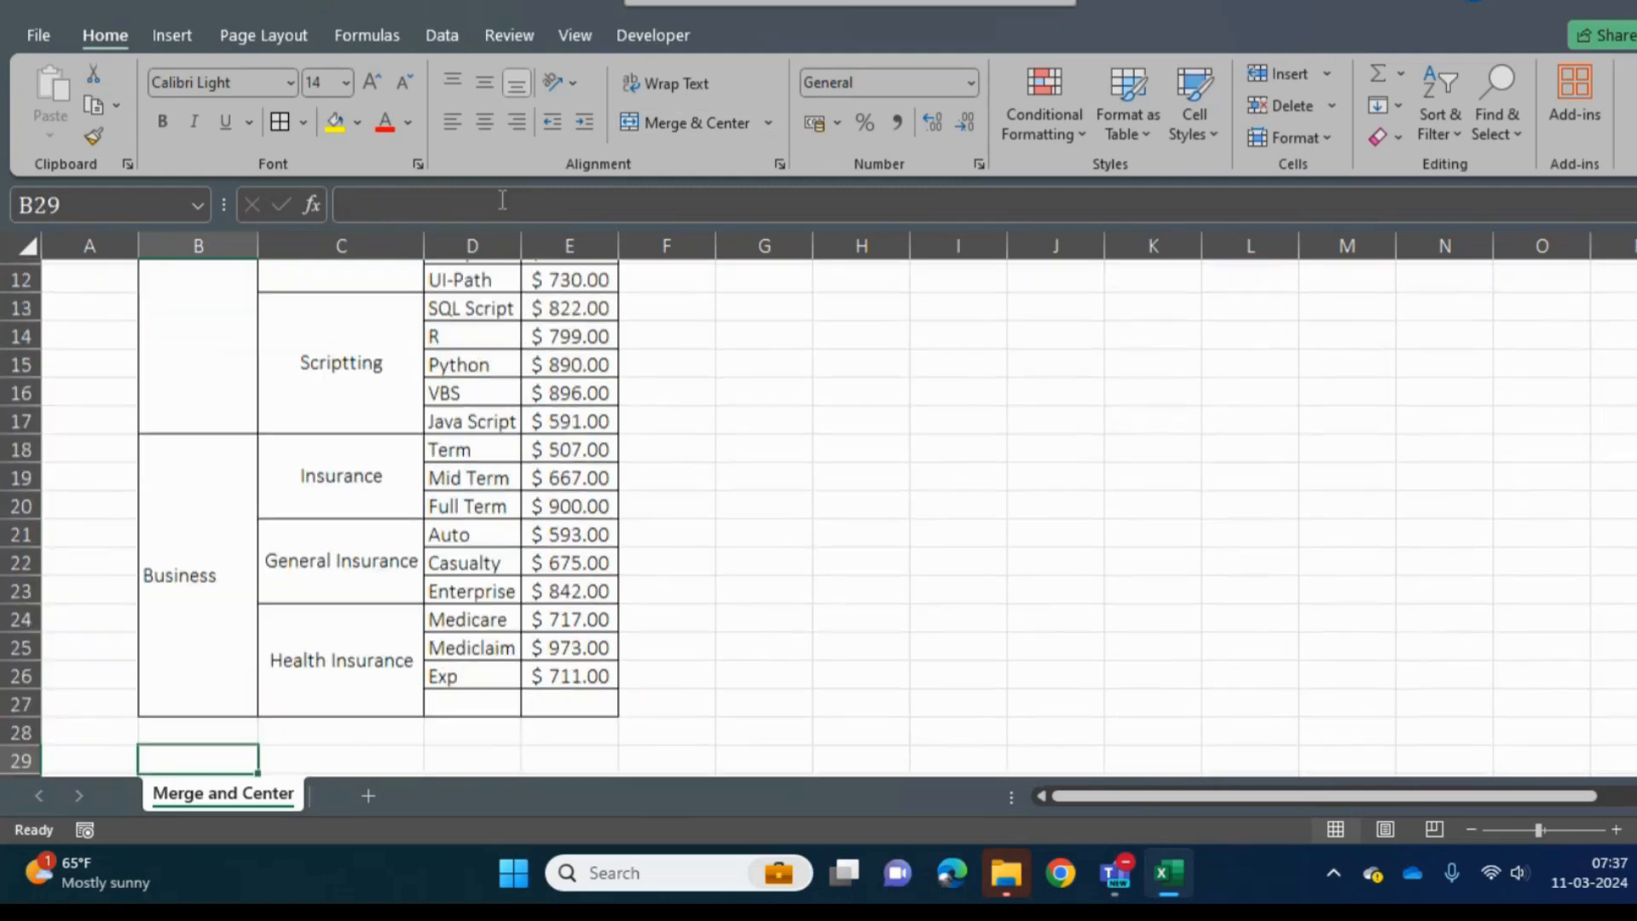
pyautogui.press('Up')
pyautogui.press('Up')
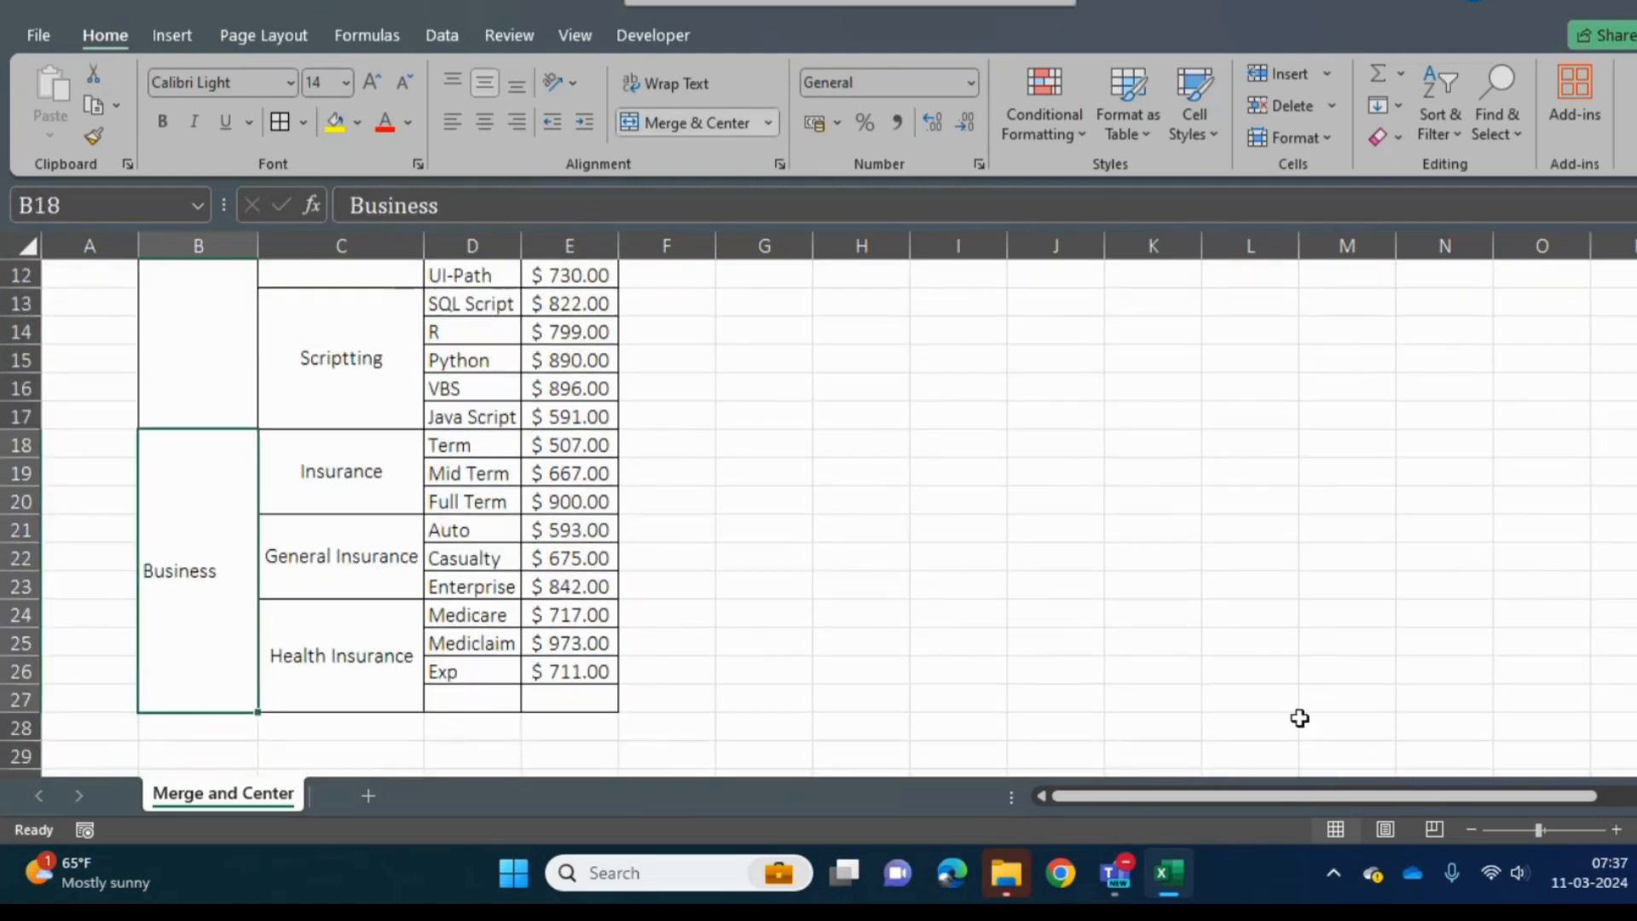
# - Zoom the sheet out slightly and review the bordered table from its lower rows back up to the headers
pyautogui.click(1469, 830)
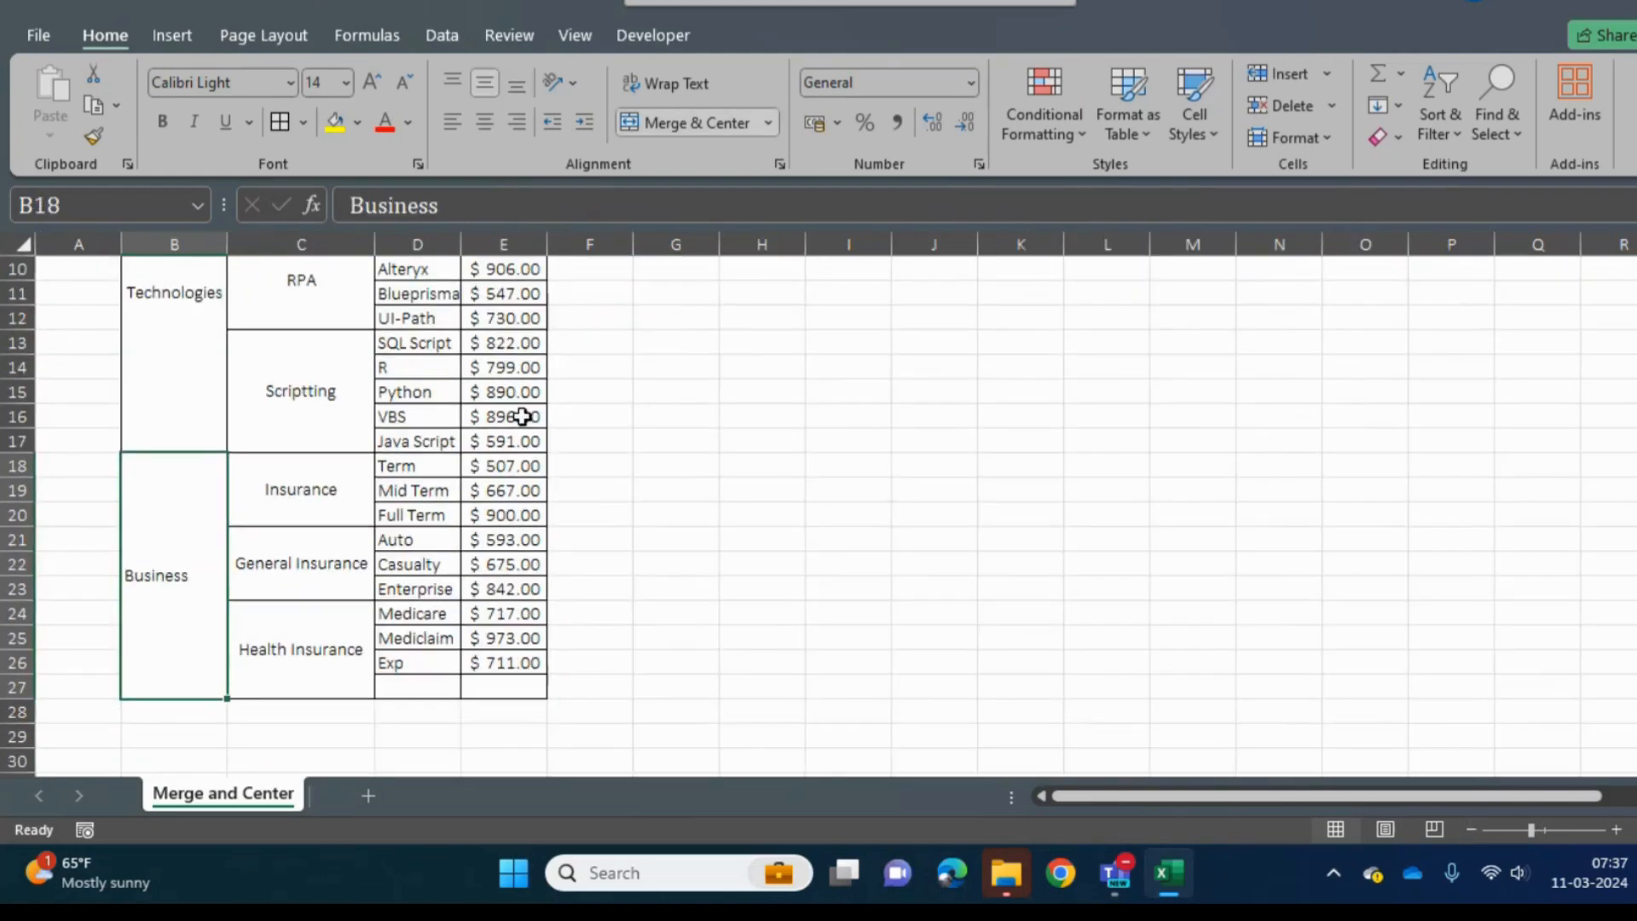
pyautogui.click(629, 393)
pyautogui.press('Up')
pyautogui.press('Up')
pyautogui.press('Up')
pyautogui.press('Up')
pyautogui.press('Up')
pyautogui.press('Up')
pyautogui.press('Up')
pyautogui.press('Up')
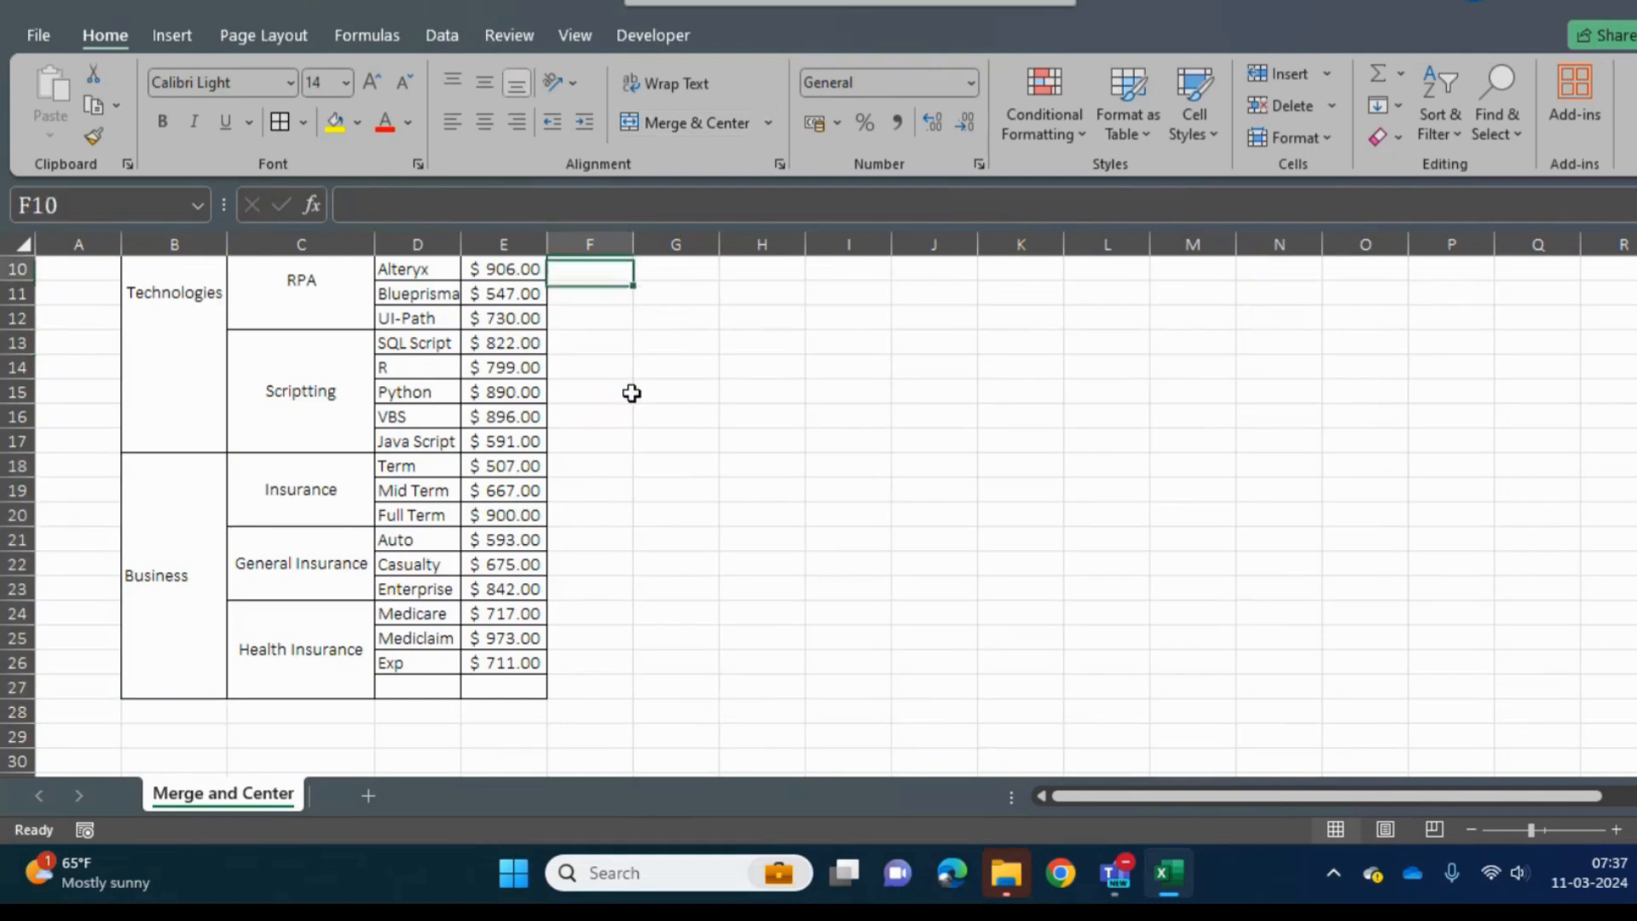
pyautogui.press('Up')
pyautogui.press('Up')
pyautogui.press('Up')
pyautogui.press('Up')
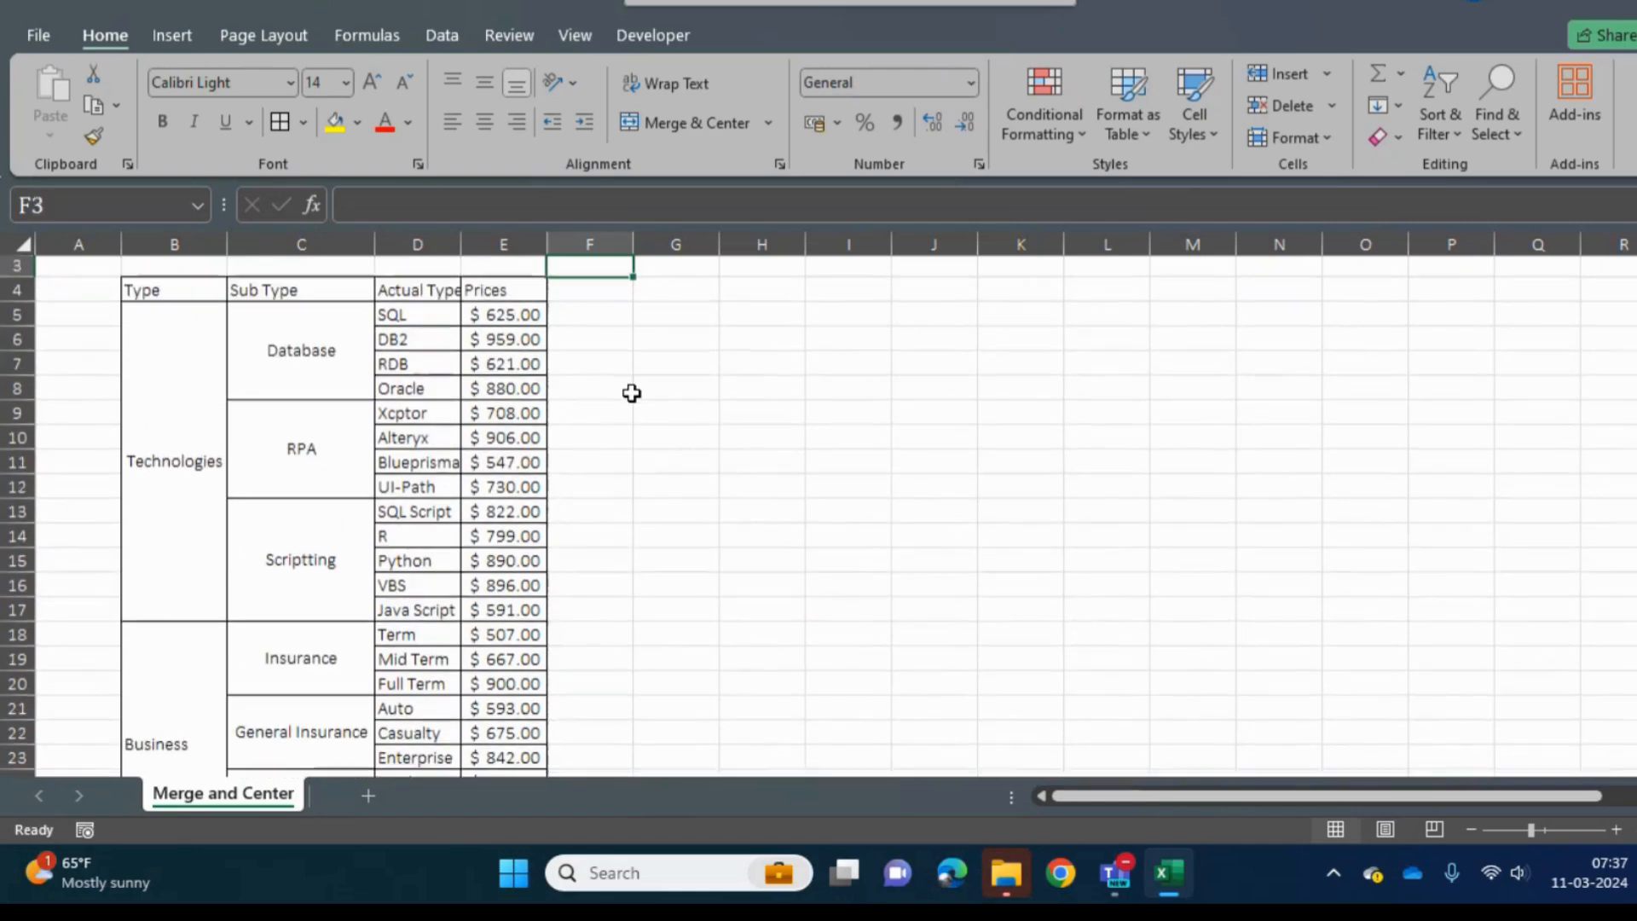
pyautogui.press('Left')
pyautogui.press('Left')
pyautogui.press('Left')
pyautogui.press('Left')
pyautogui.press('Left')
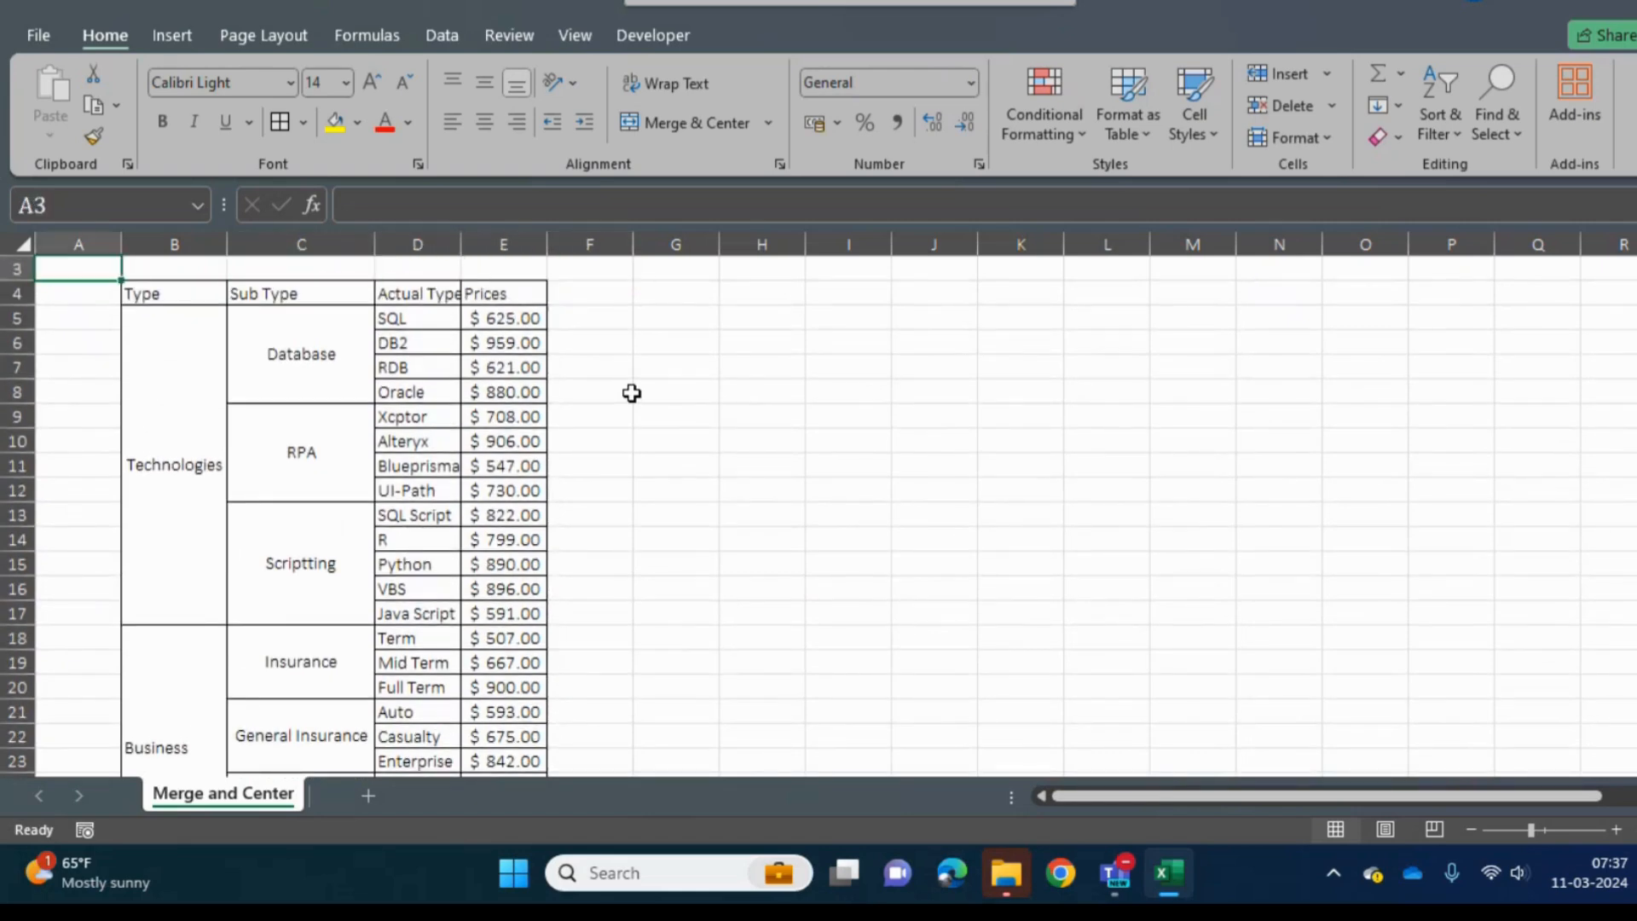
# - Examine the merged Technologies and Business cells in the Type column alongside the Insurance and General Insurance sub types
pyautogui.press('Down')
pyautogui.press('Down')
pyautogui.press('Right')
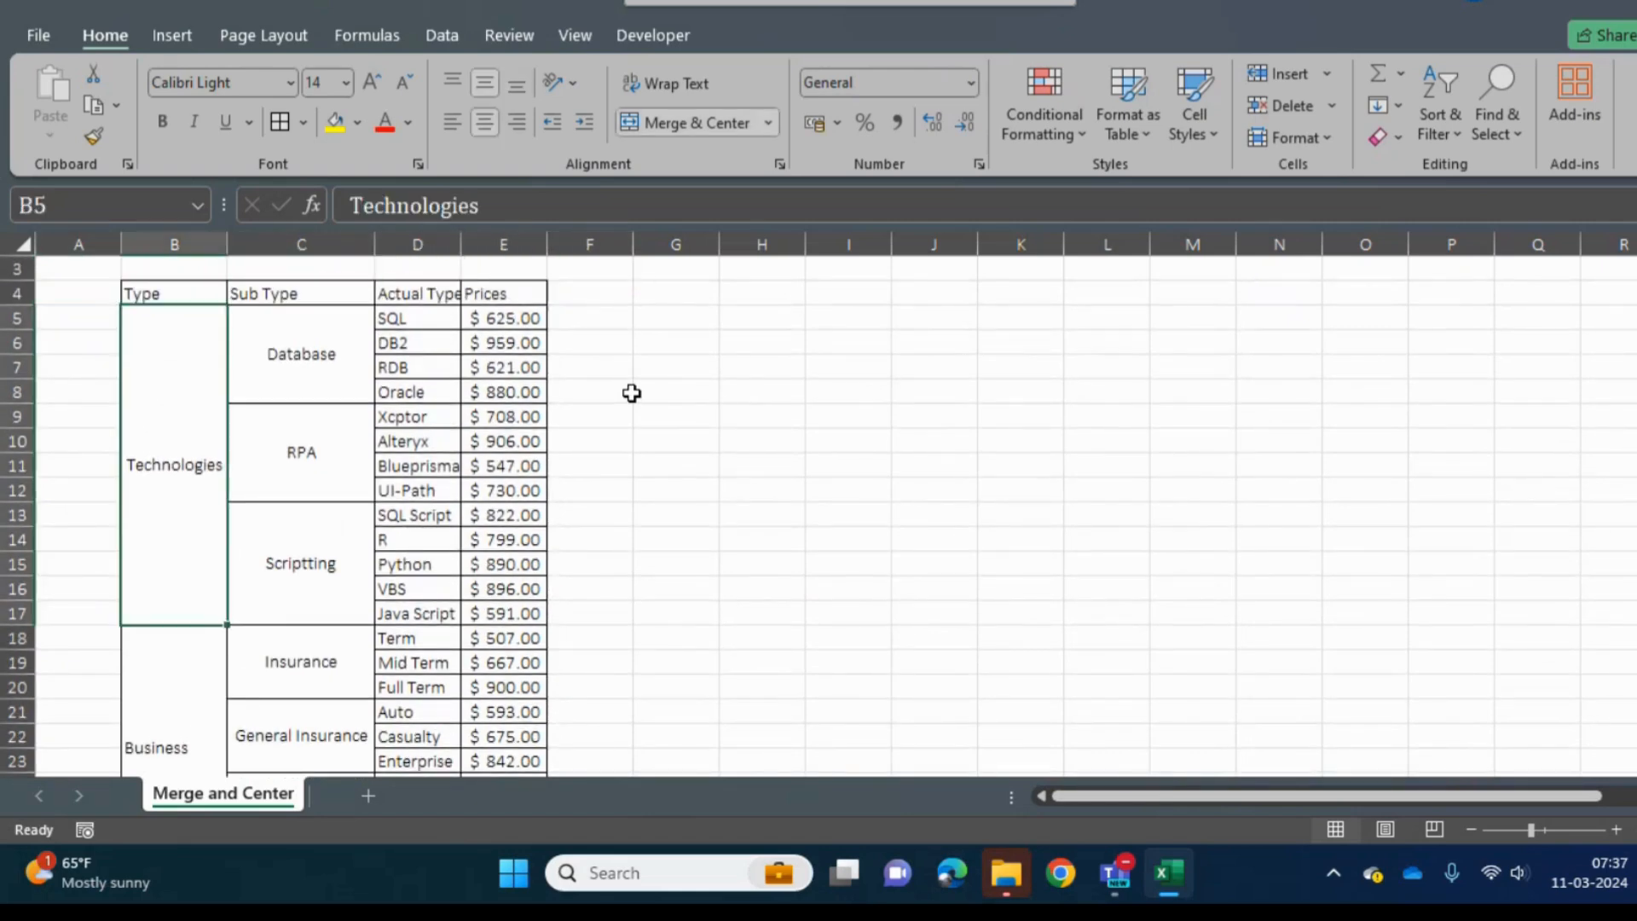
pyautogui.press('Right')
pyautogui.press('Down')
pyautogui.press('Left')
pyautogui.press('Down')
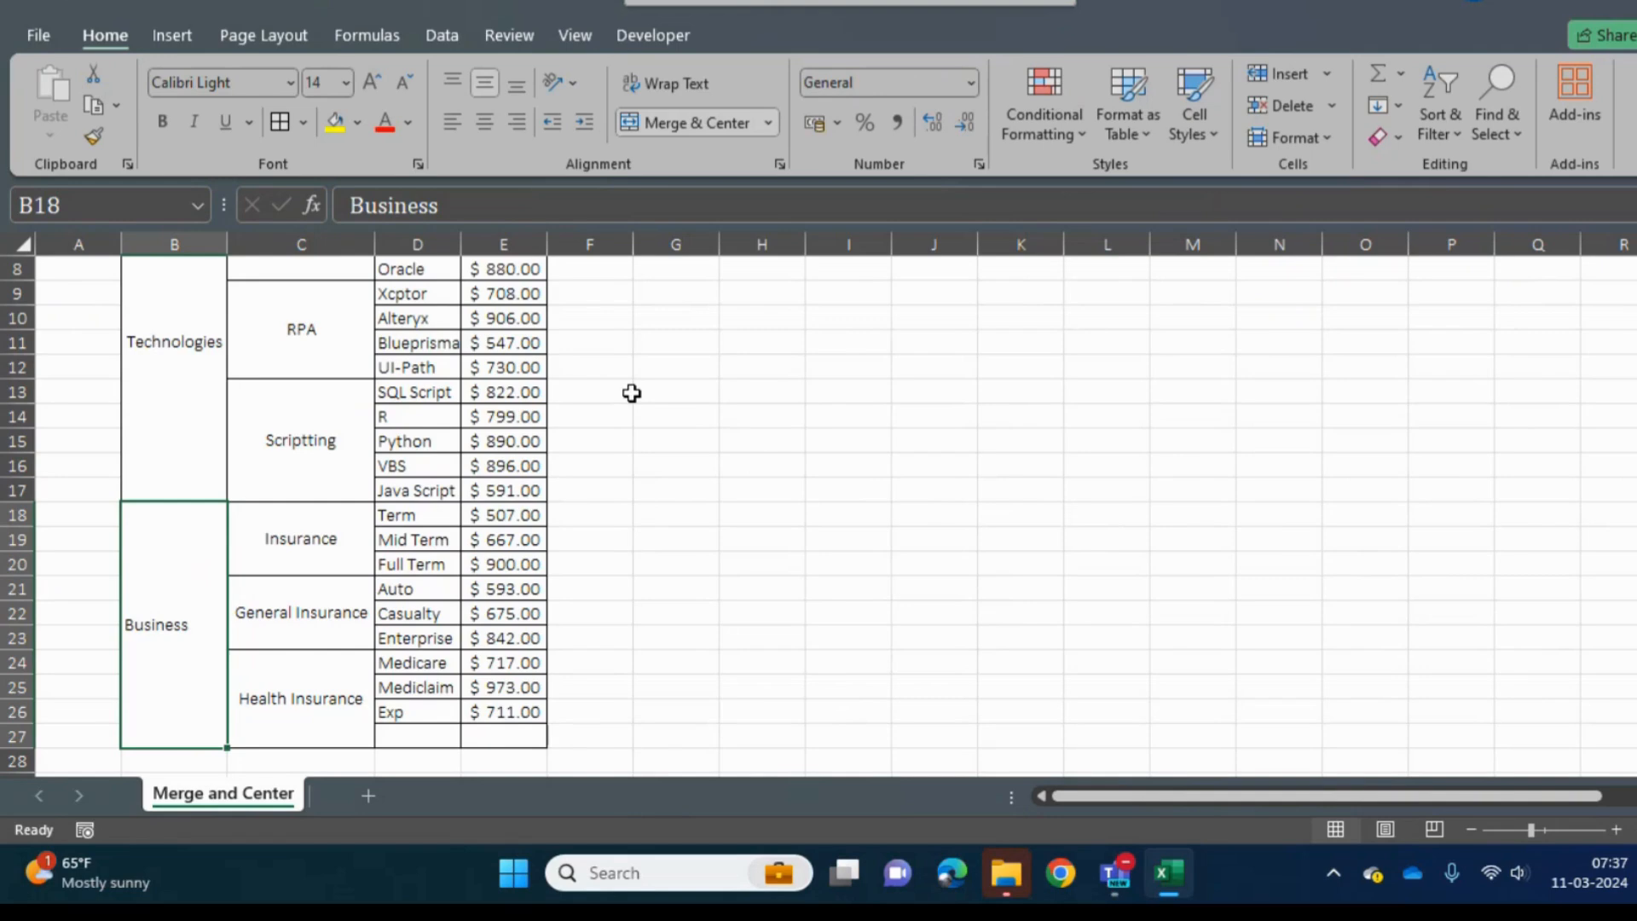
pyautogui.click(297, 534)
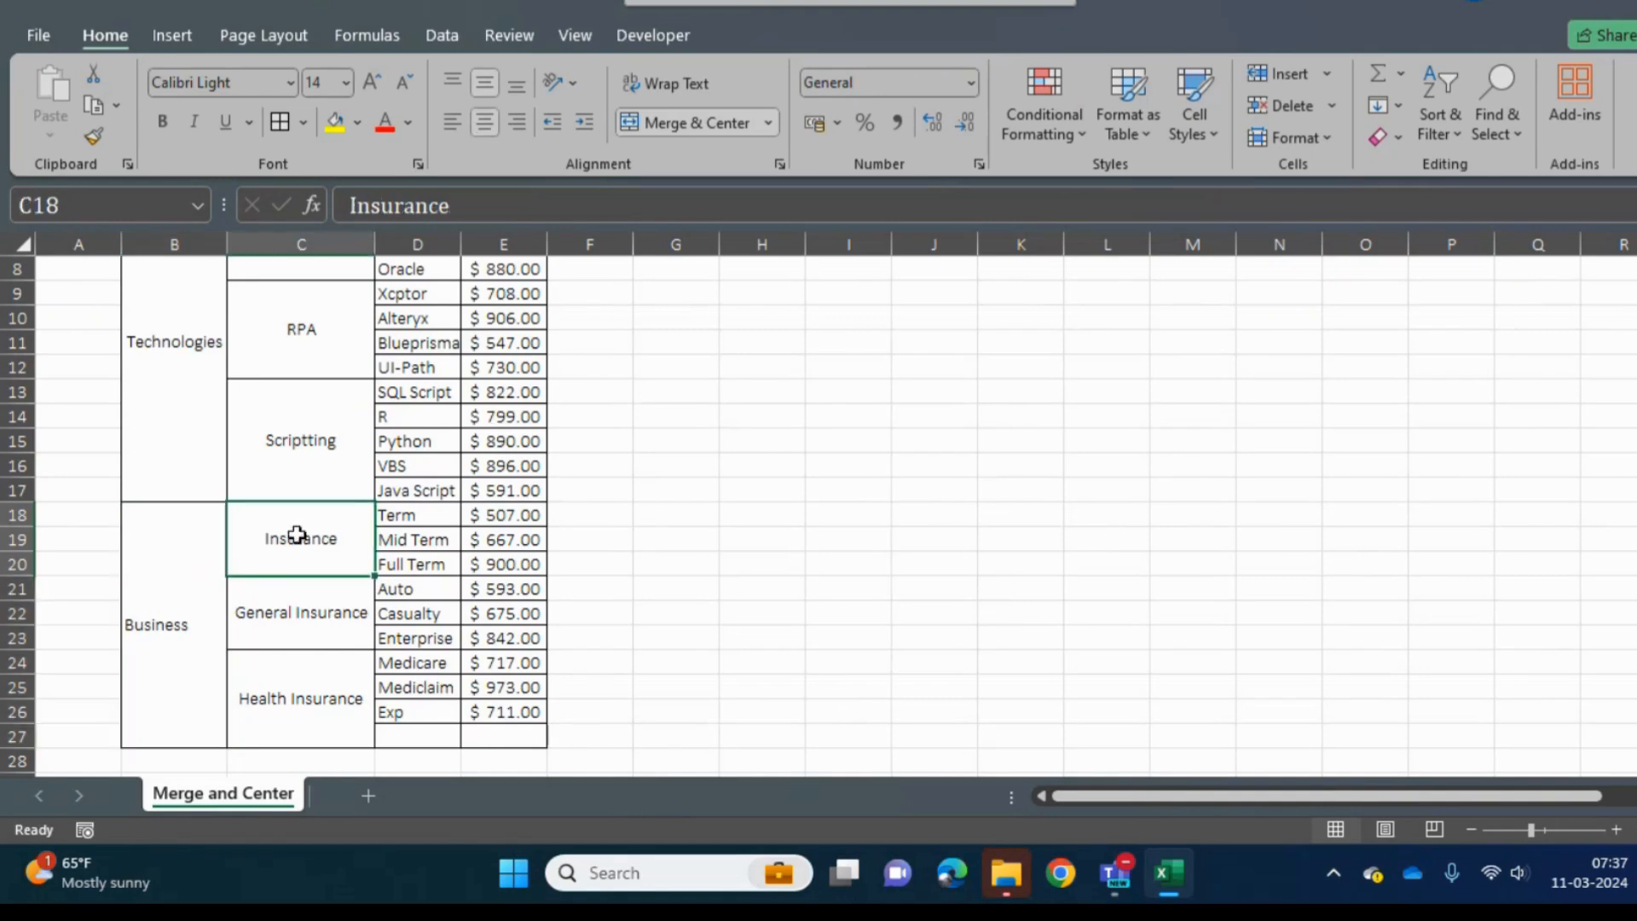
pyautogui.click(293, 613)
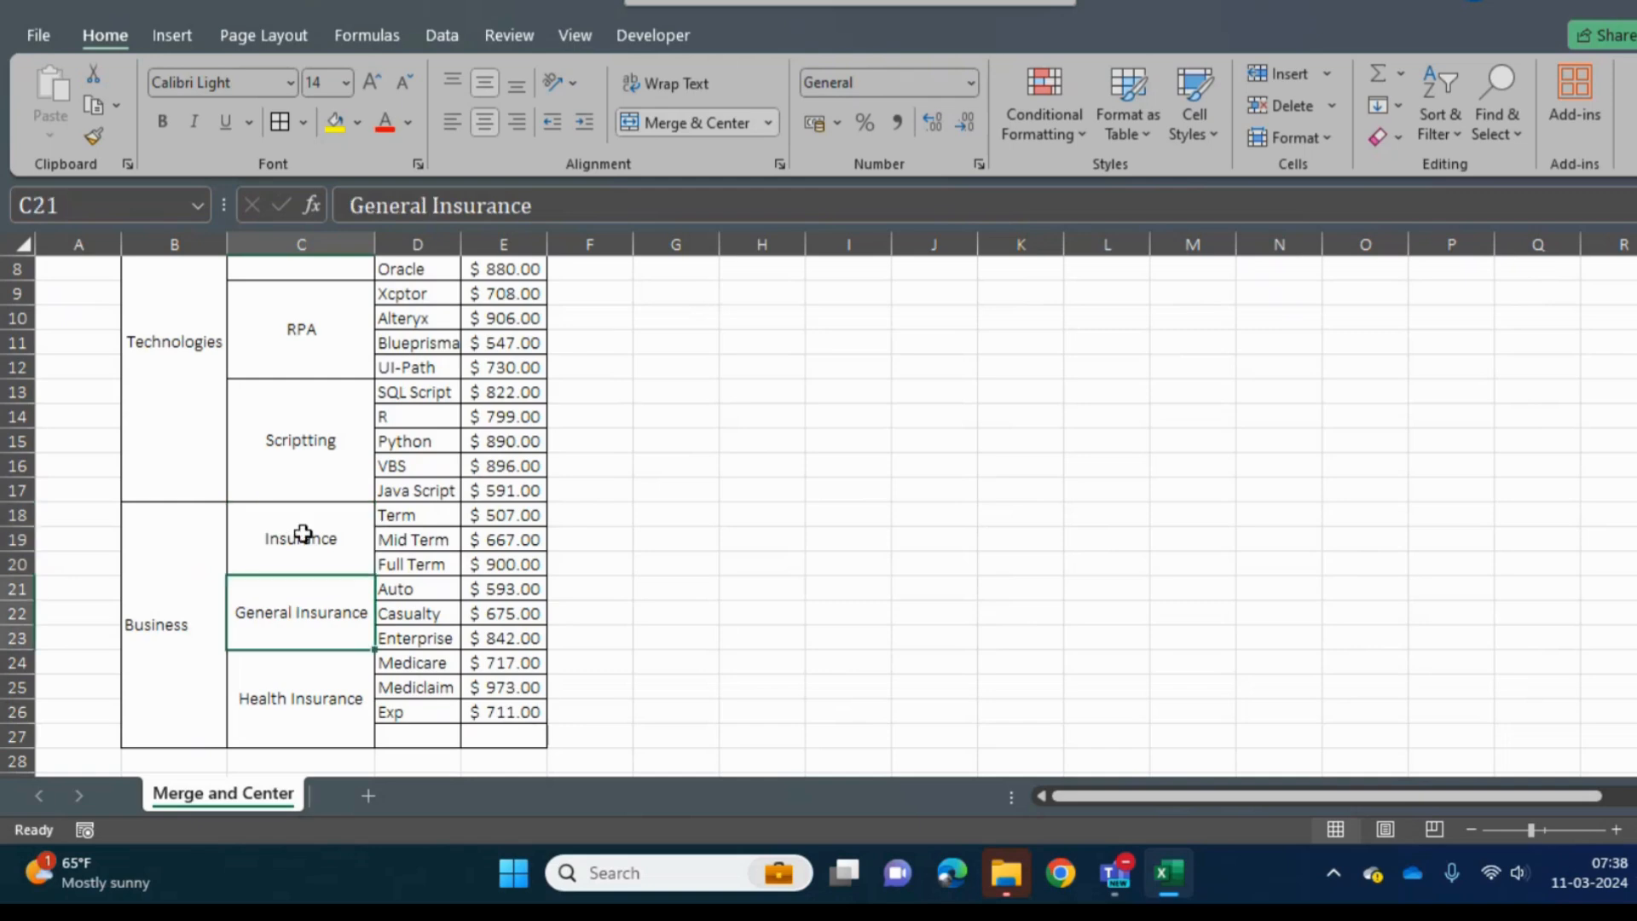
pyautogui.click(168, 574)
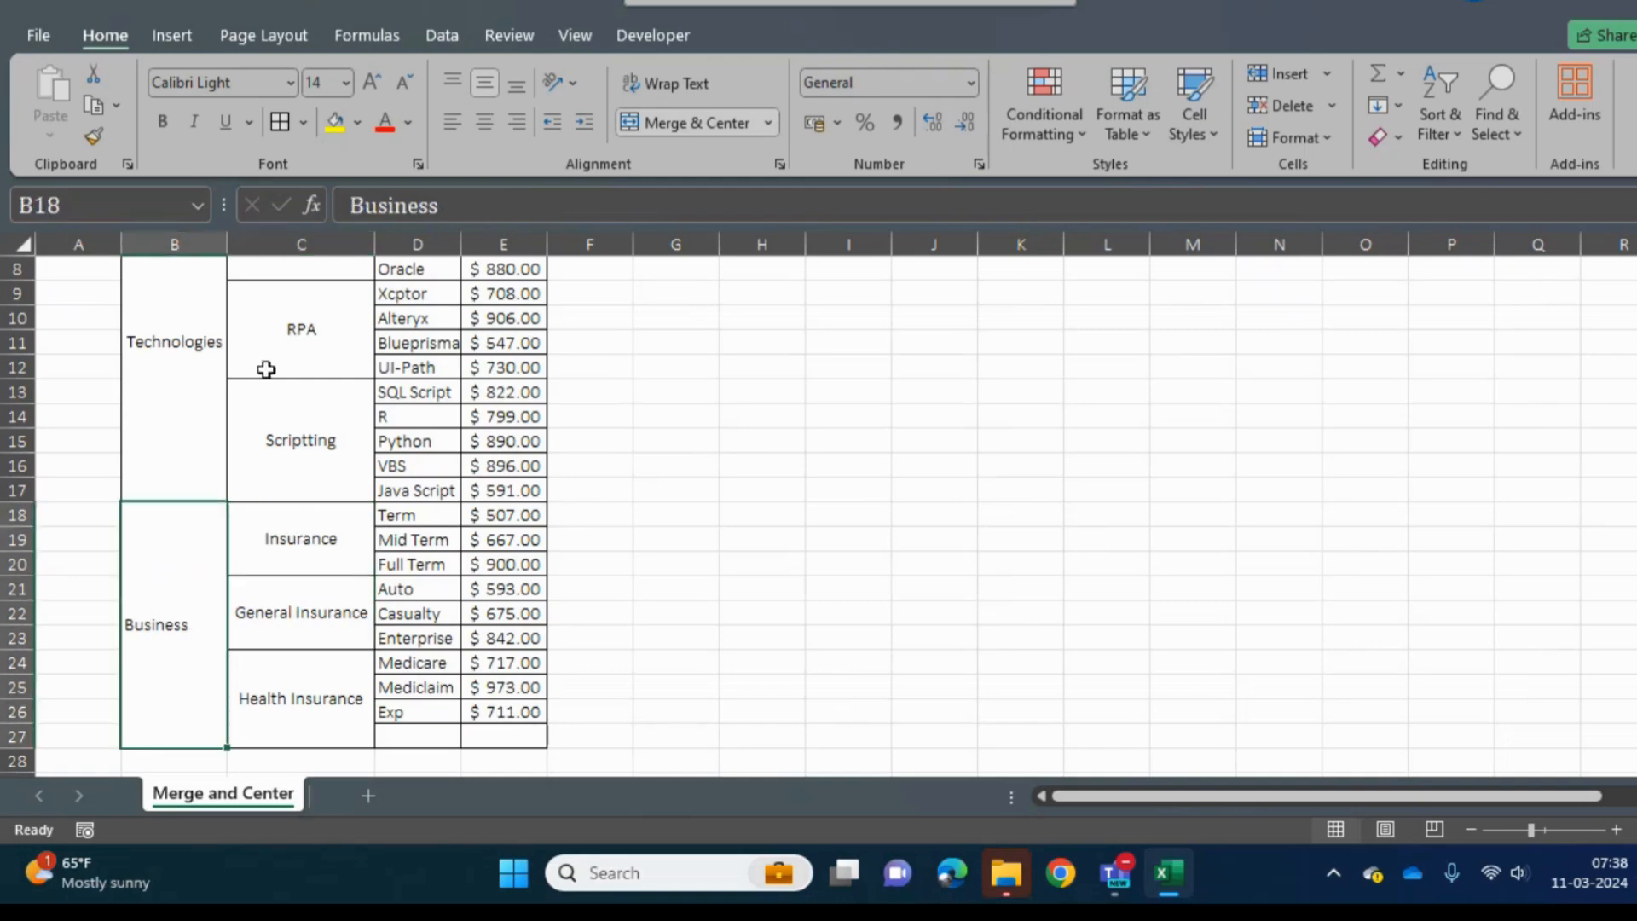
# - Examine the merged sub type cells around RPA that belong to the Technologies group
pyautogui.click(300, 316)
pyautogui.press('Down')
pyautogui.press('Down')
pyautogui.press('Up')
pyautogui.press('Up')
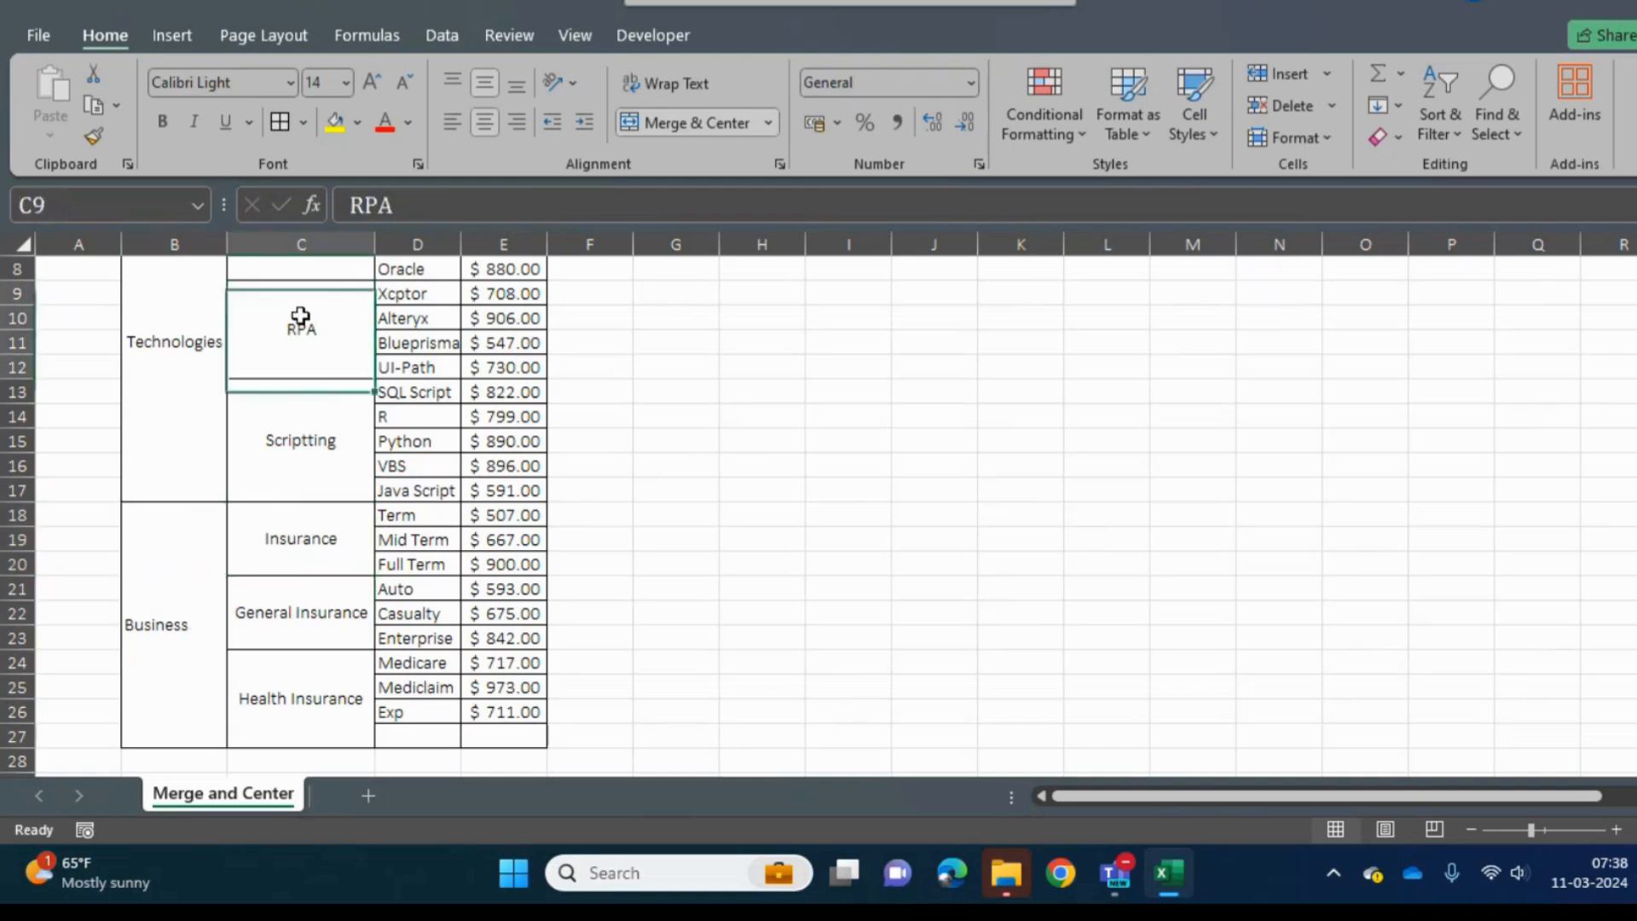
pyautogui.press('Up')
pyautogui.press('Up')
pyautogui.press('Down')
pyautogui.press('Down')
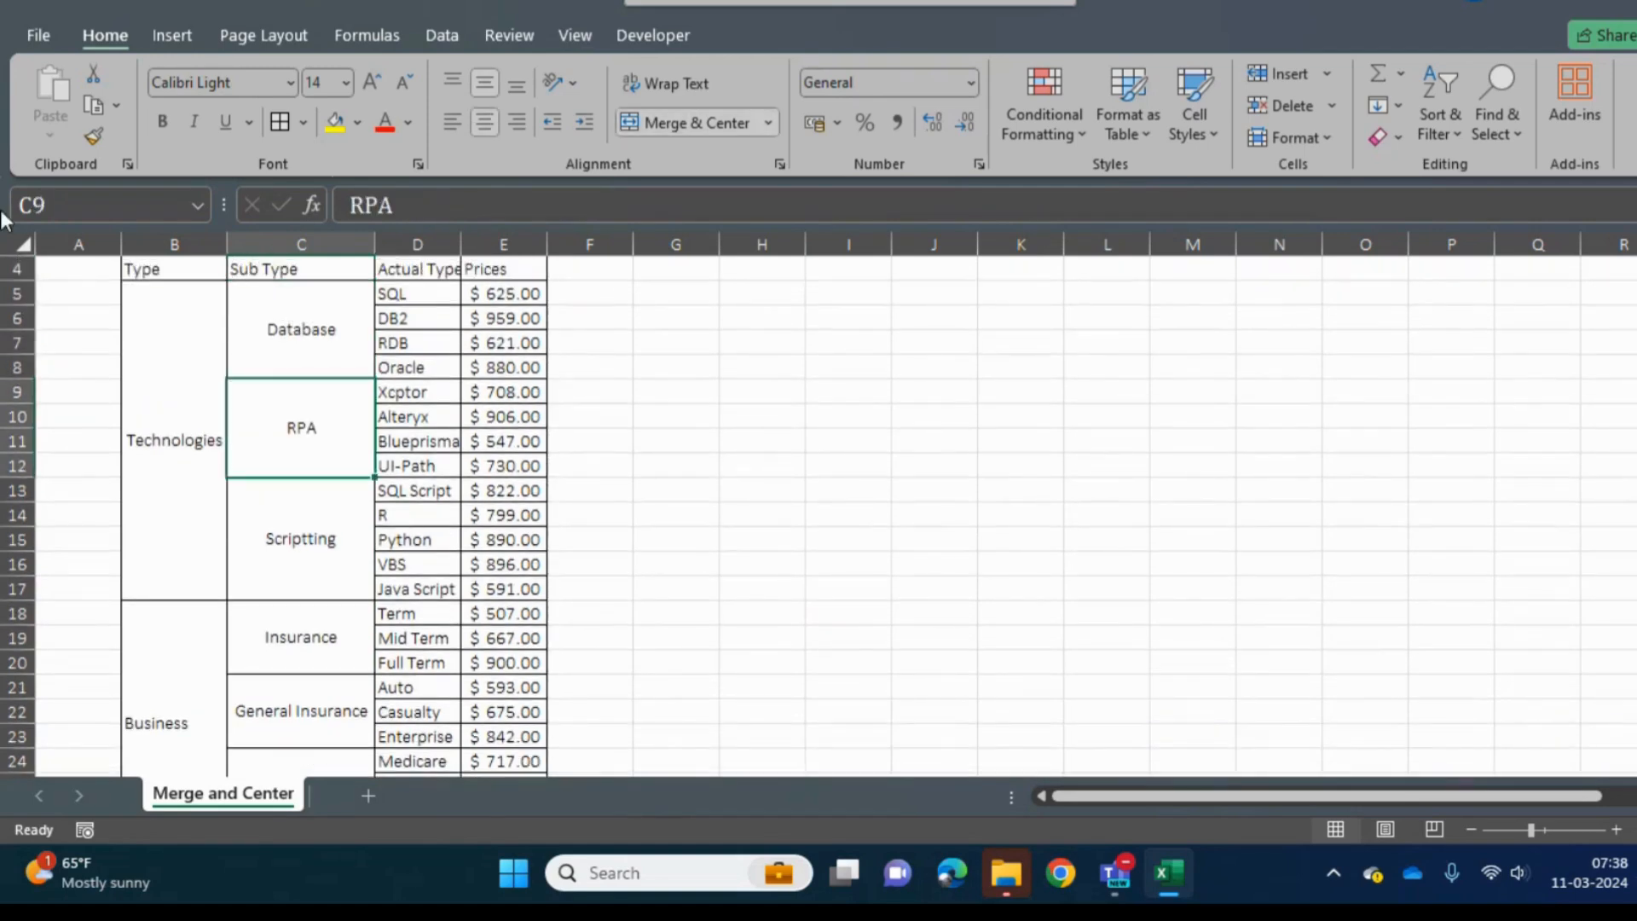
pyautogui.click(173, 430)
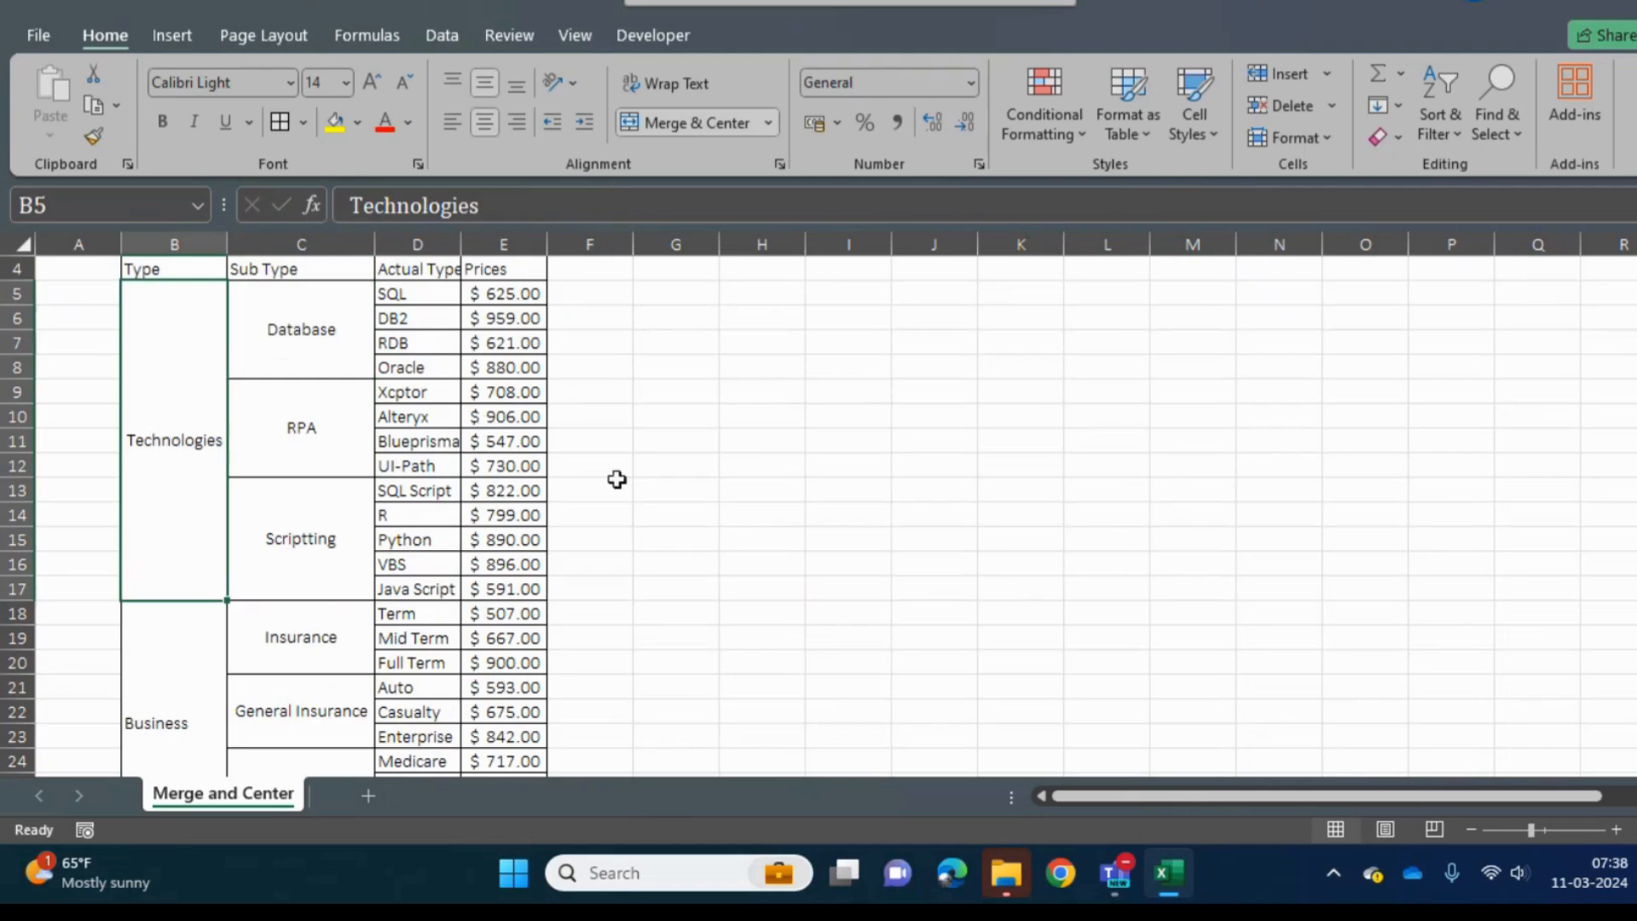
# - Return to the sheet's first row and look through the Actual Type column down to Xcptor
pyautogui.click(641, 535)
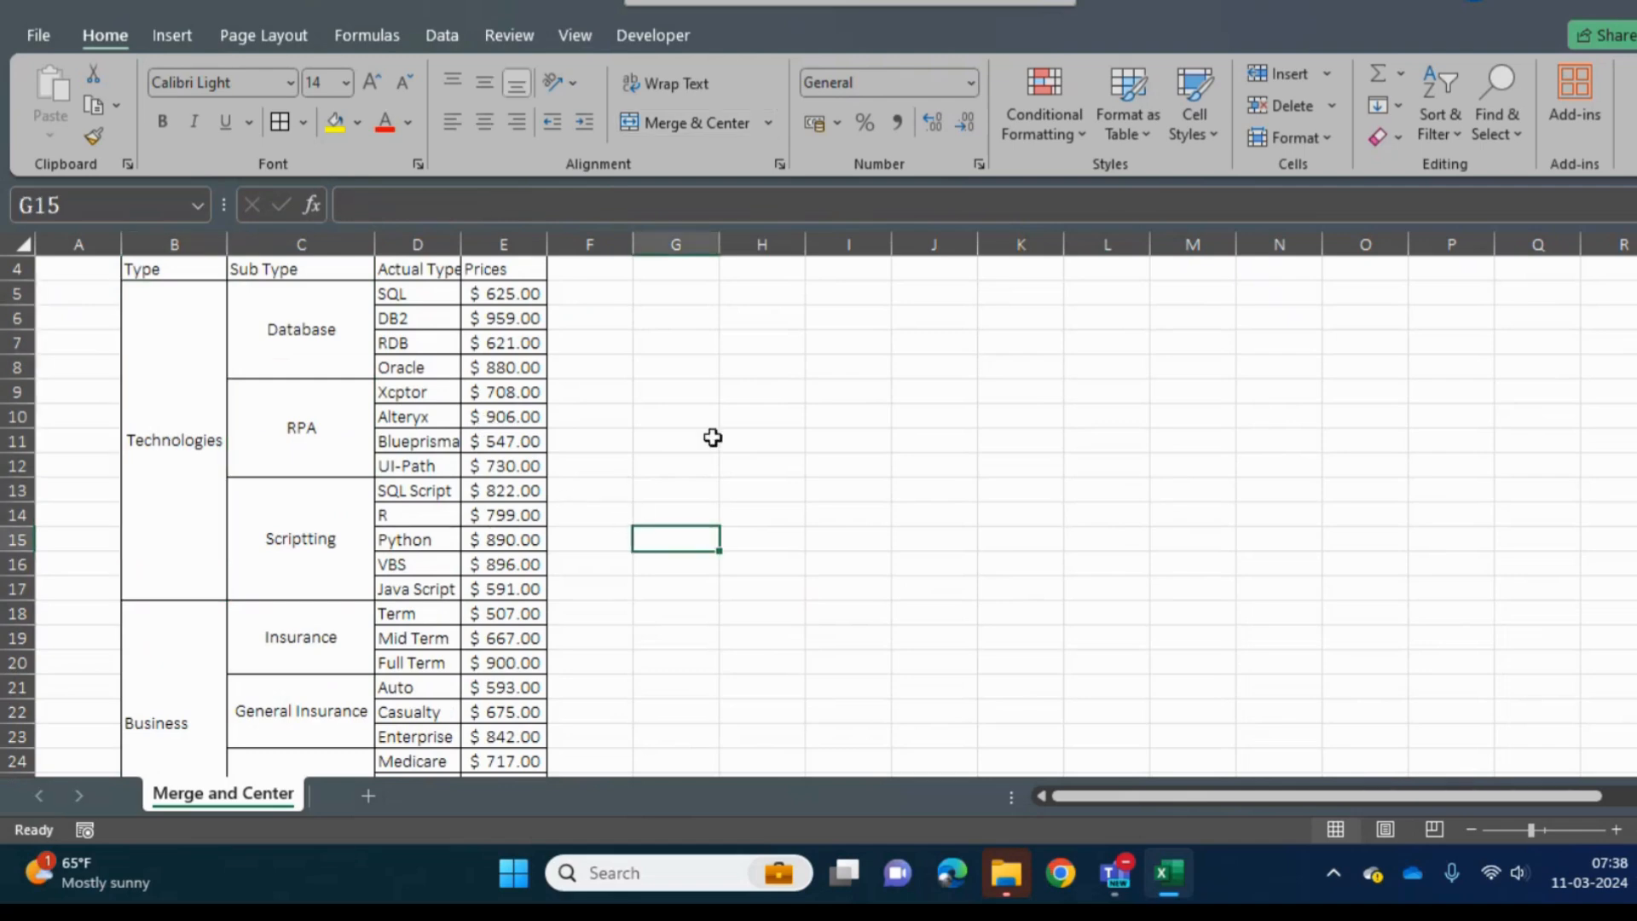
pyautogui.hotkey('ctrl', 'Up')
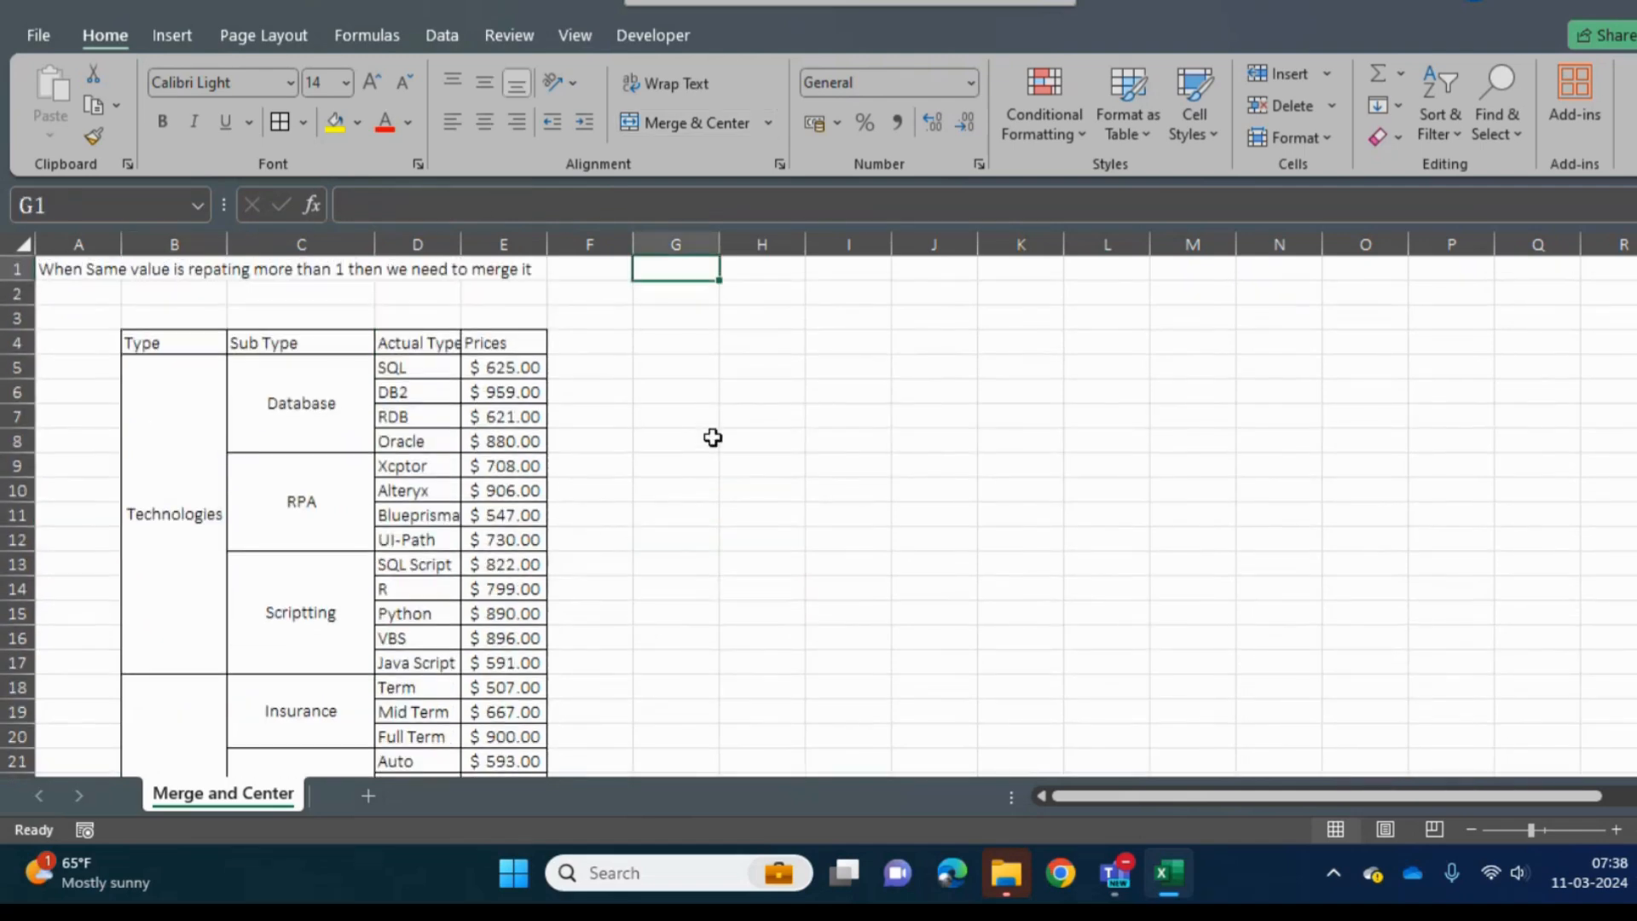
pyautogui.press('Down')
pyautogui.press('Left')
pyautogui.press('Left')
pyautogui.press('Left')
pyautogui.press('Down')
pyautogui.press('Down')
pyautogui.press('Down')
pyautogui.press('Down')
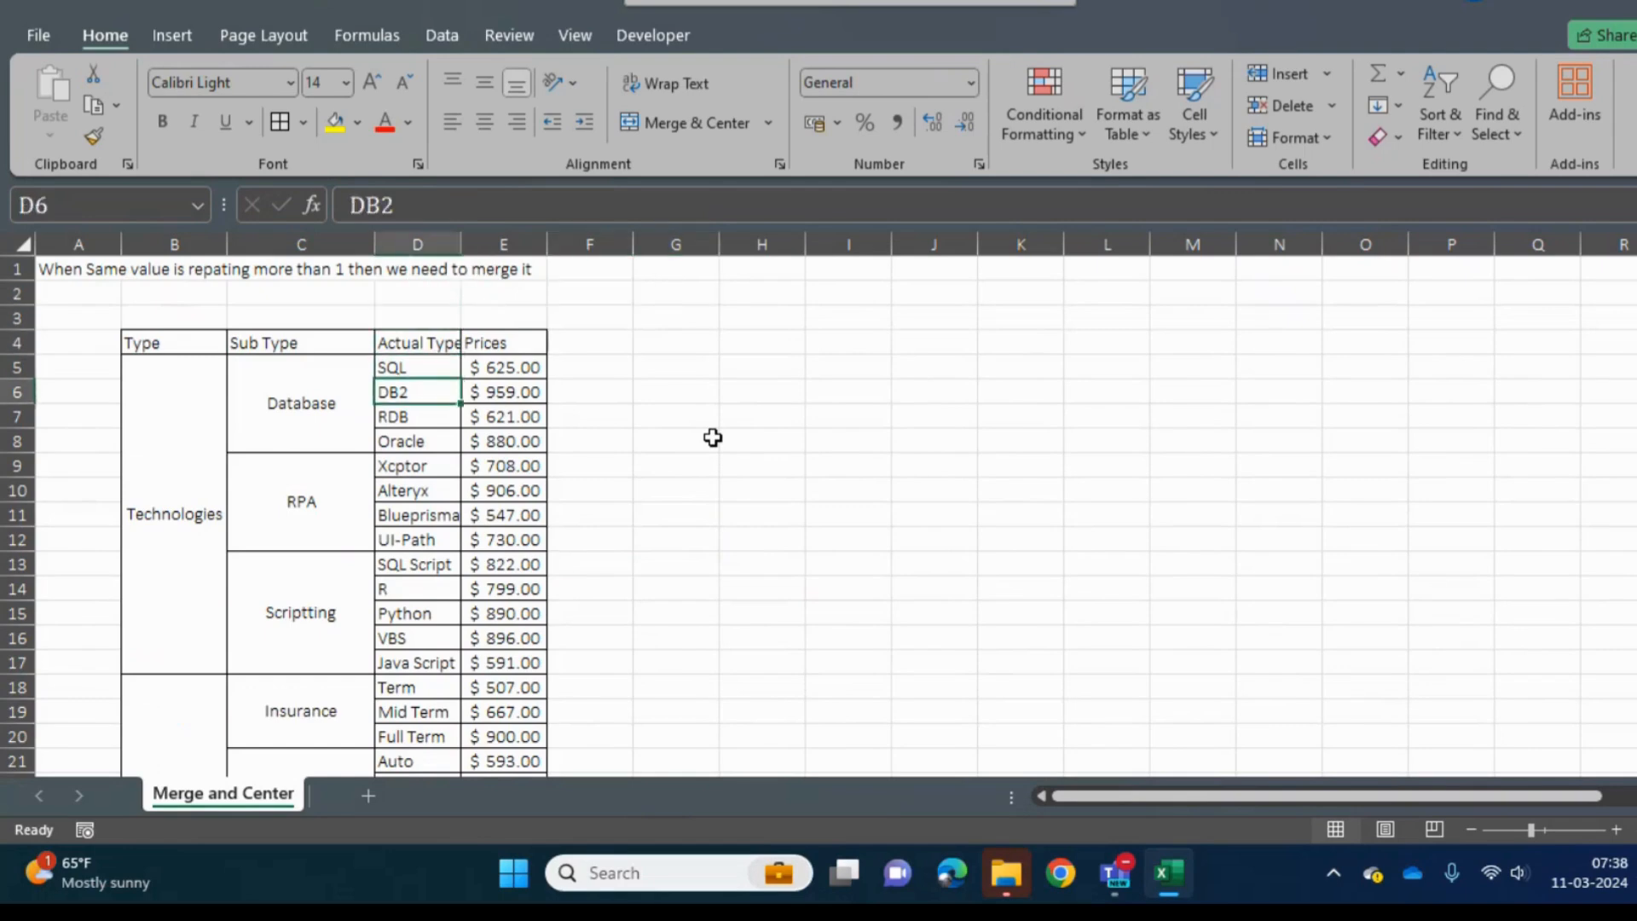
pyautogui.press('Down')
pyautogui.press('Down')
pyautogui.press('Down')
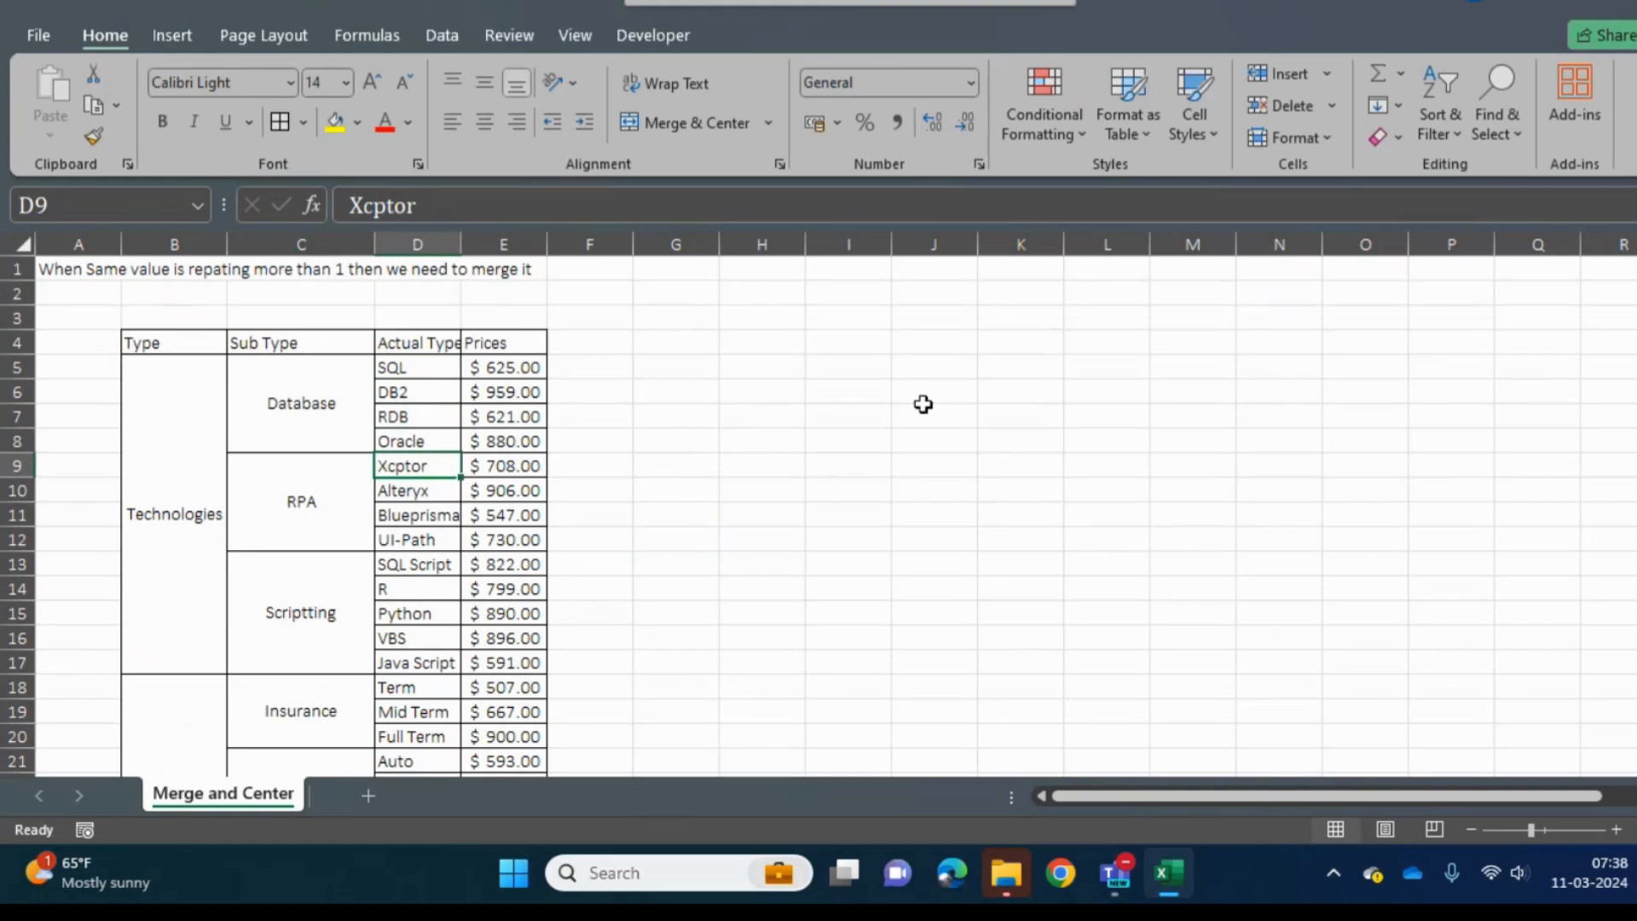
# - Fill every cell of H6:O6 with the same sample first name
pyautogui.click(942, 413)
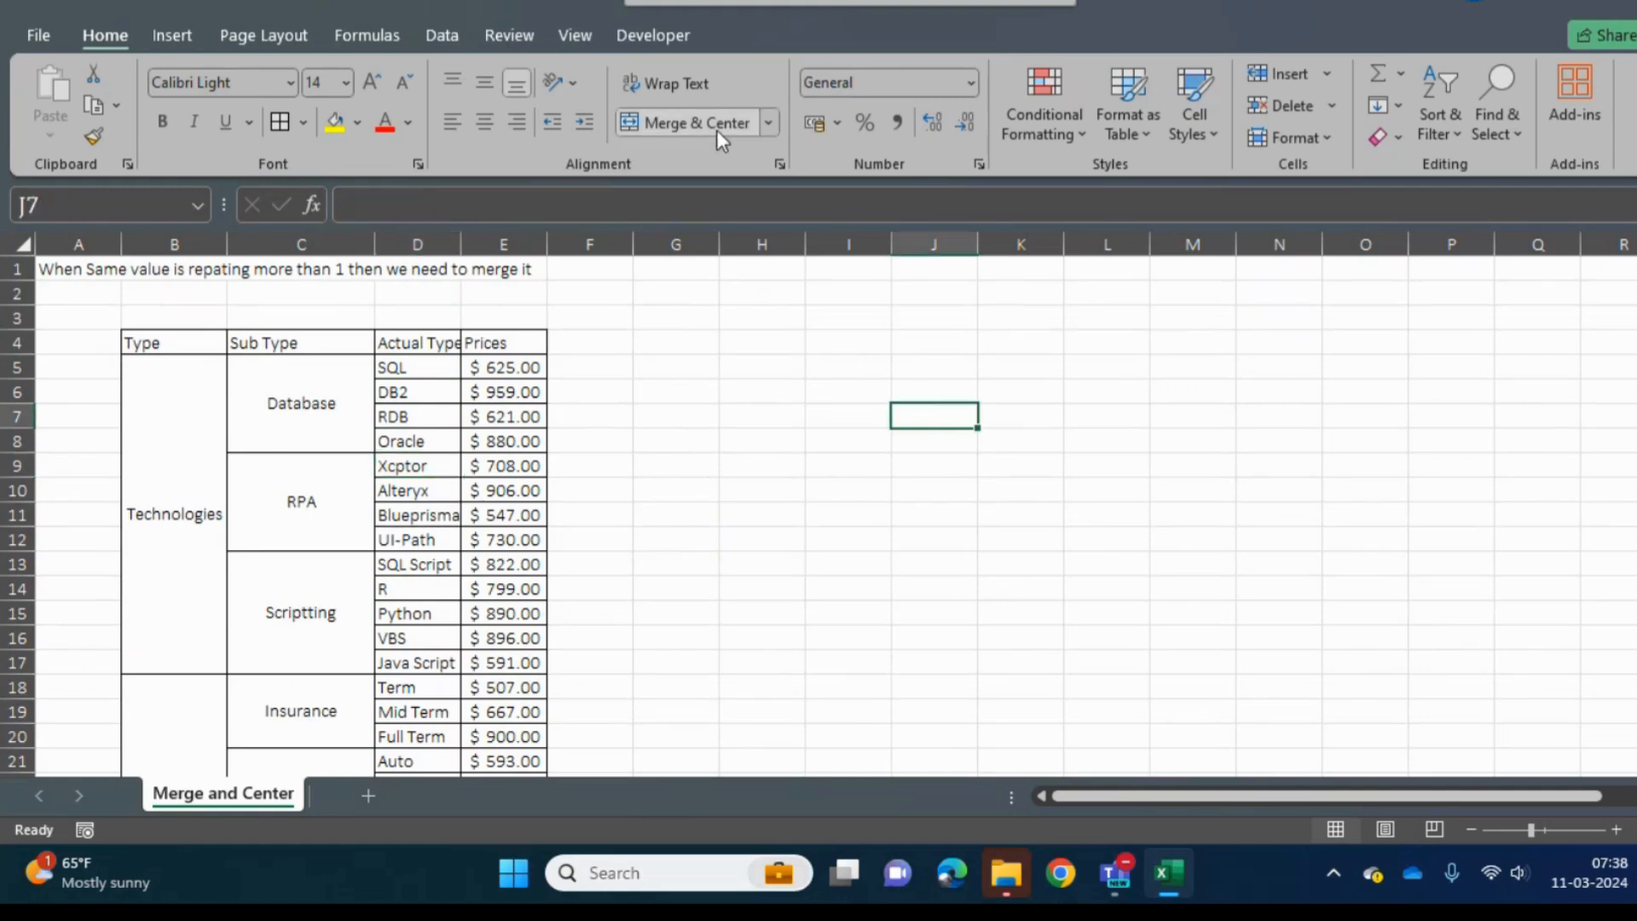
pyautogui.moveTo(762, 390); pyautogui.dragTo(1380, 388)
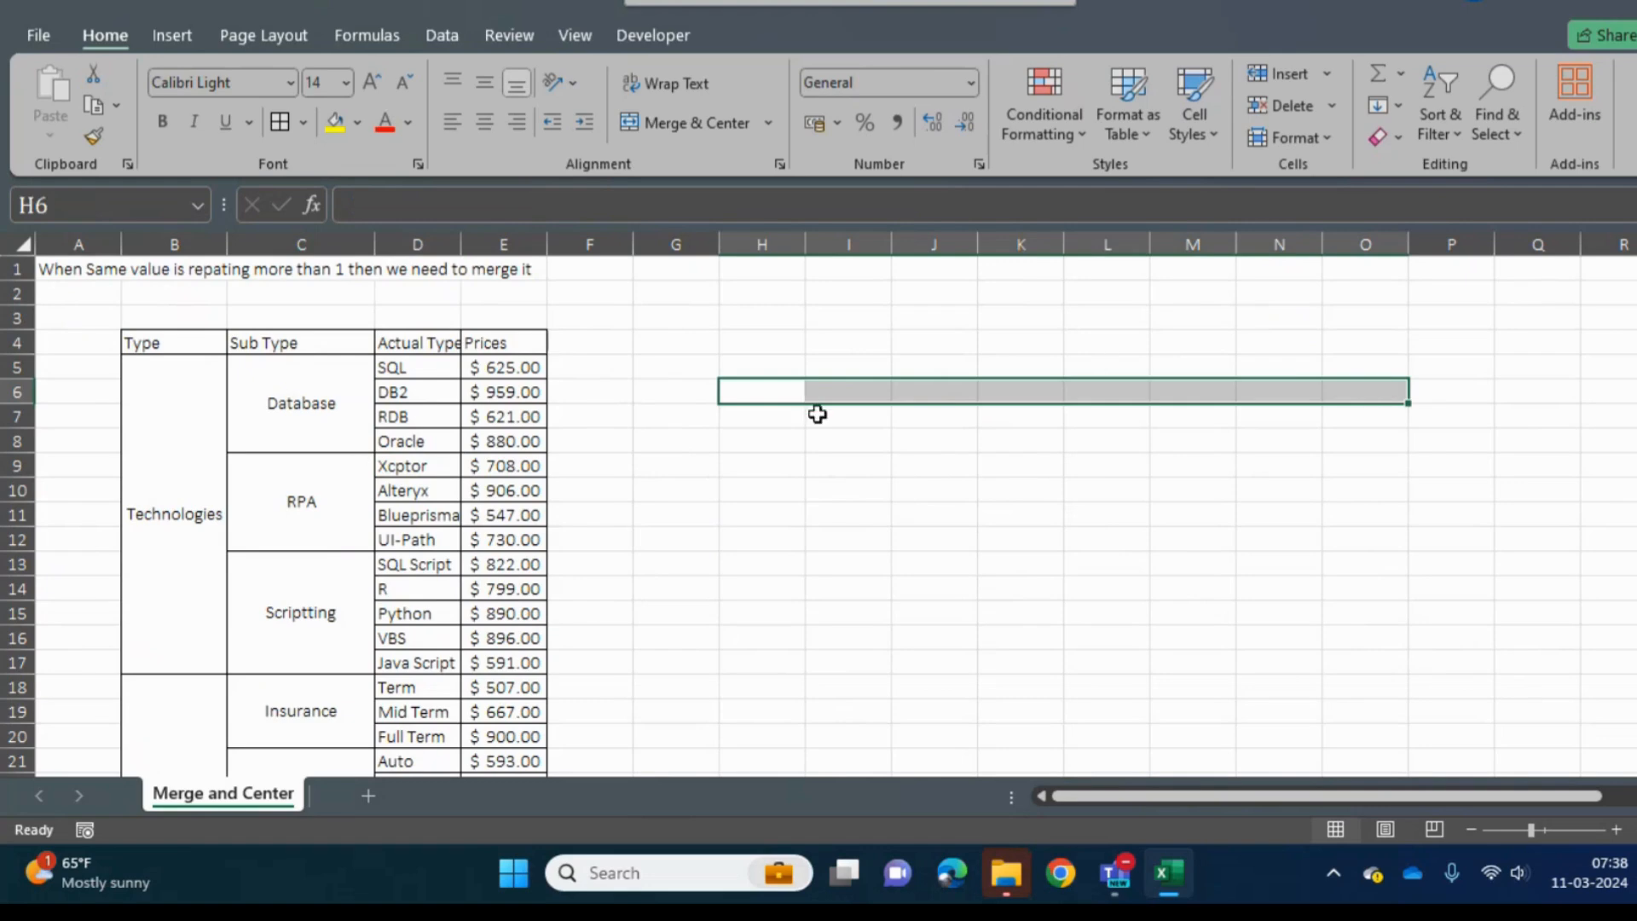
pyautogui.write('Rajkumar')
pyautogui.hotkey('ctrl', 'Return')
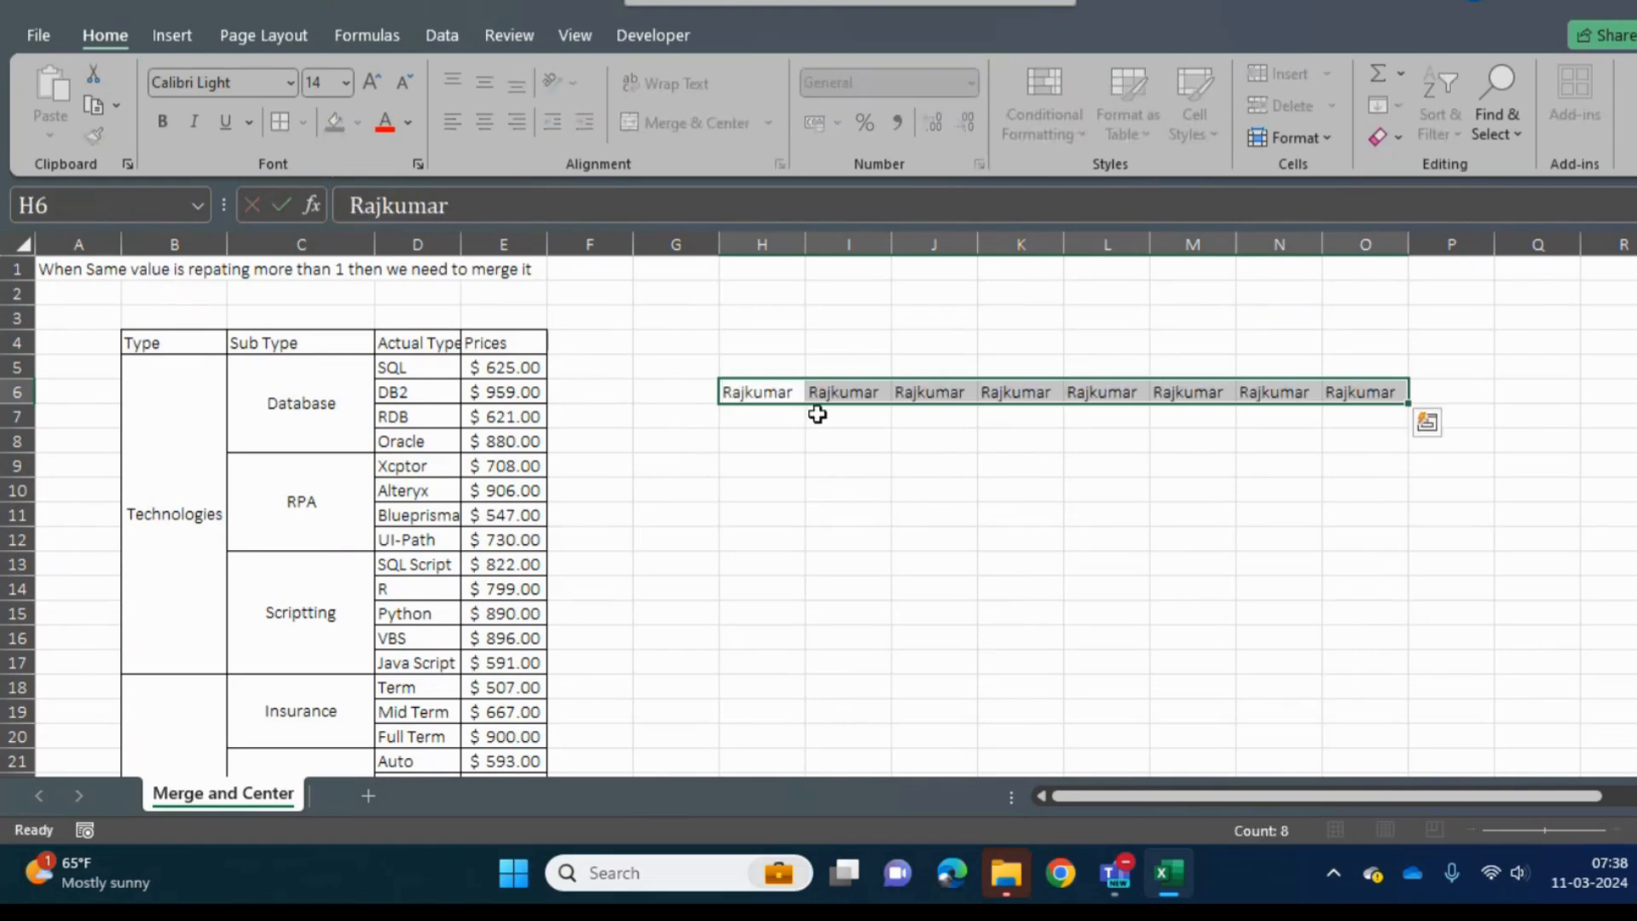
# - Merge and center H6:O6 into one cell, keeping only the upper-left value
pyautogui.click(770, 121)
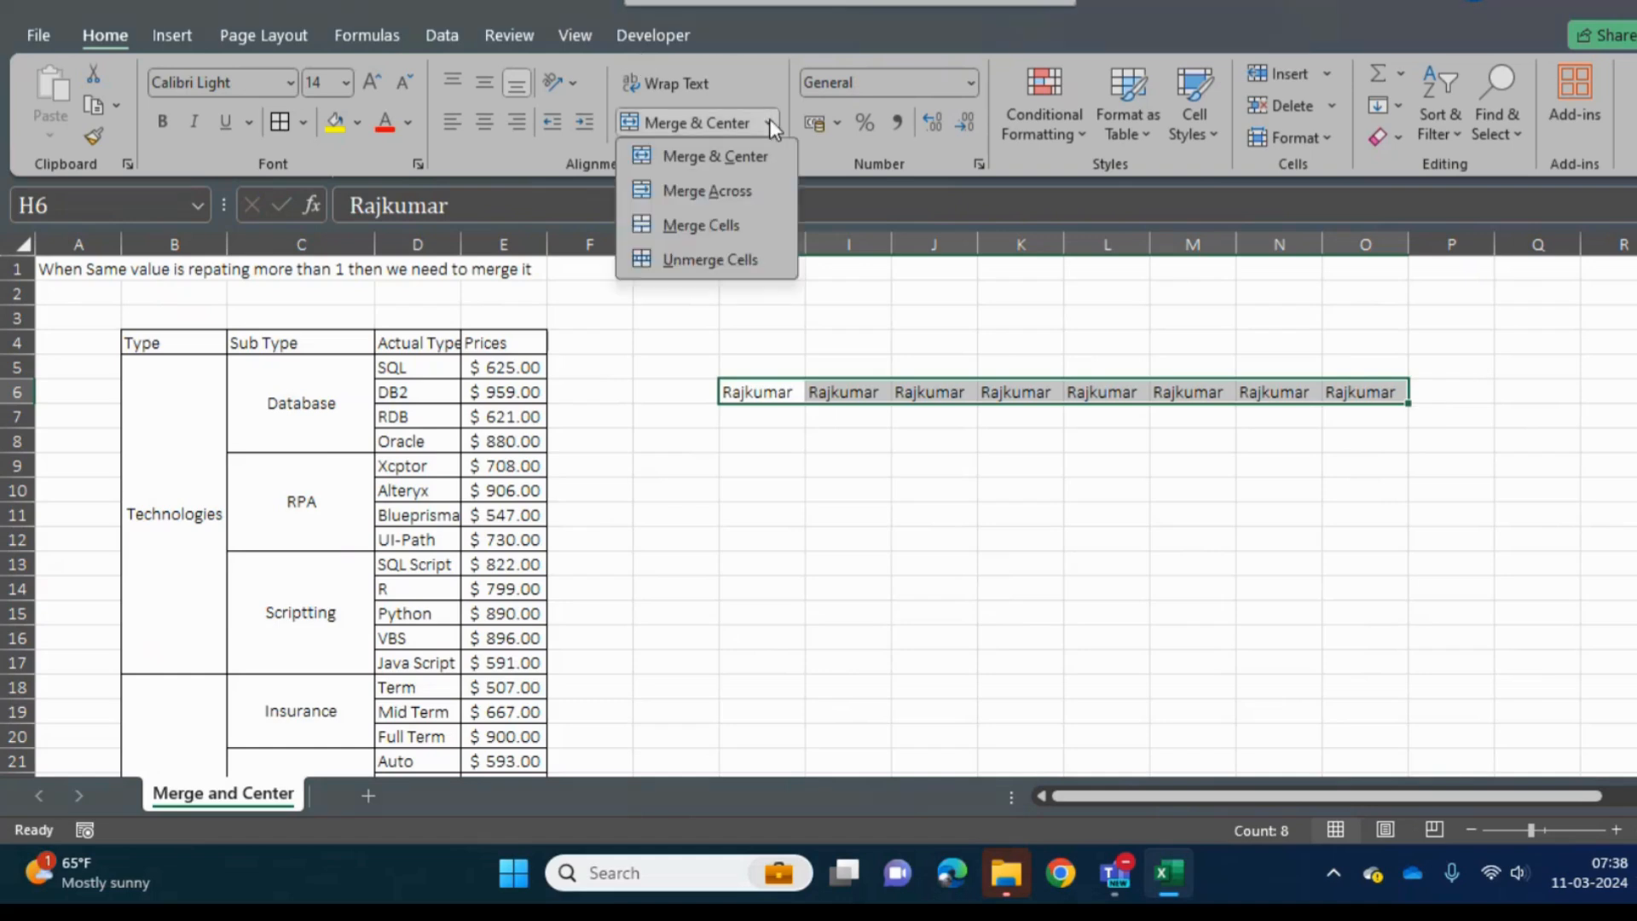
pyautogui.click(704, 162)
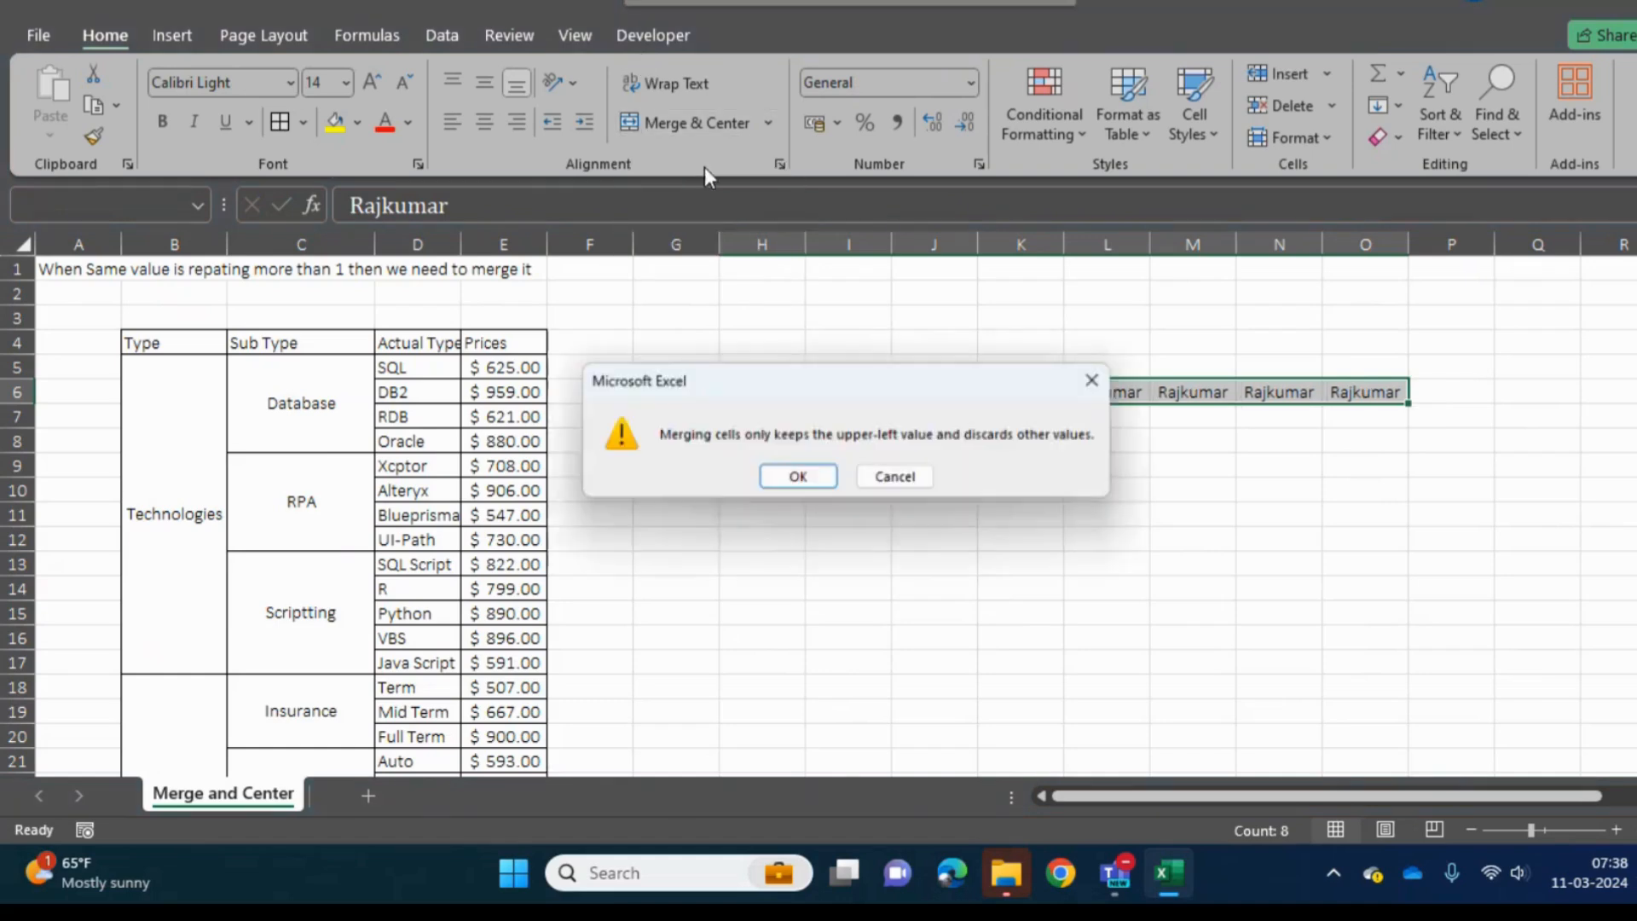
pyautogui.click(799, 482)
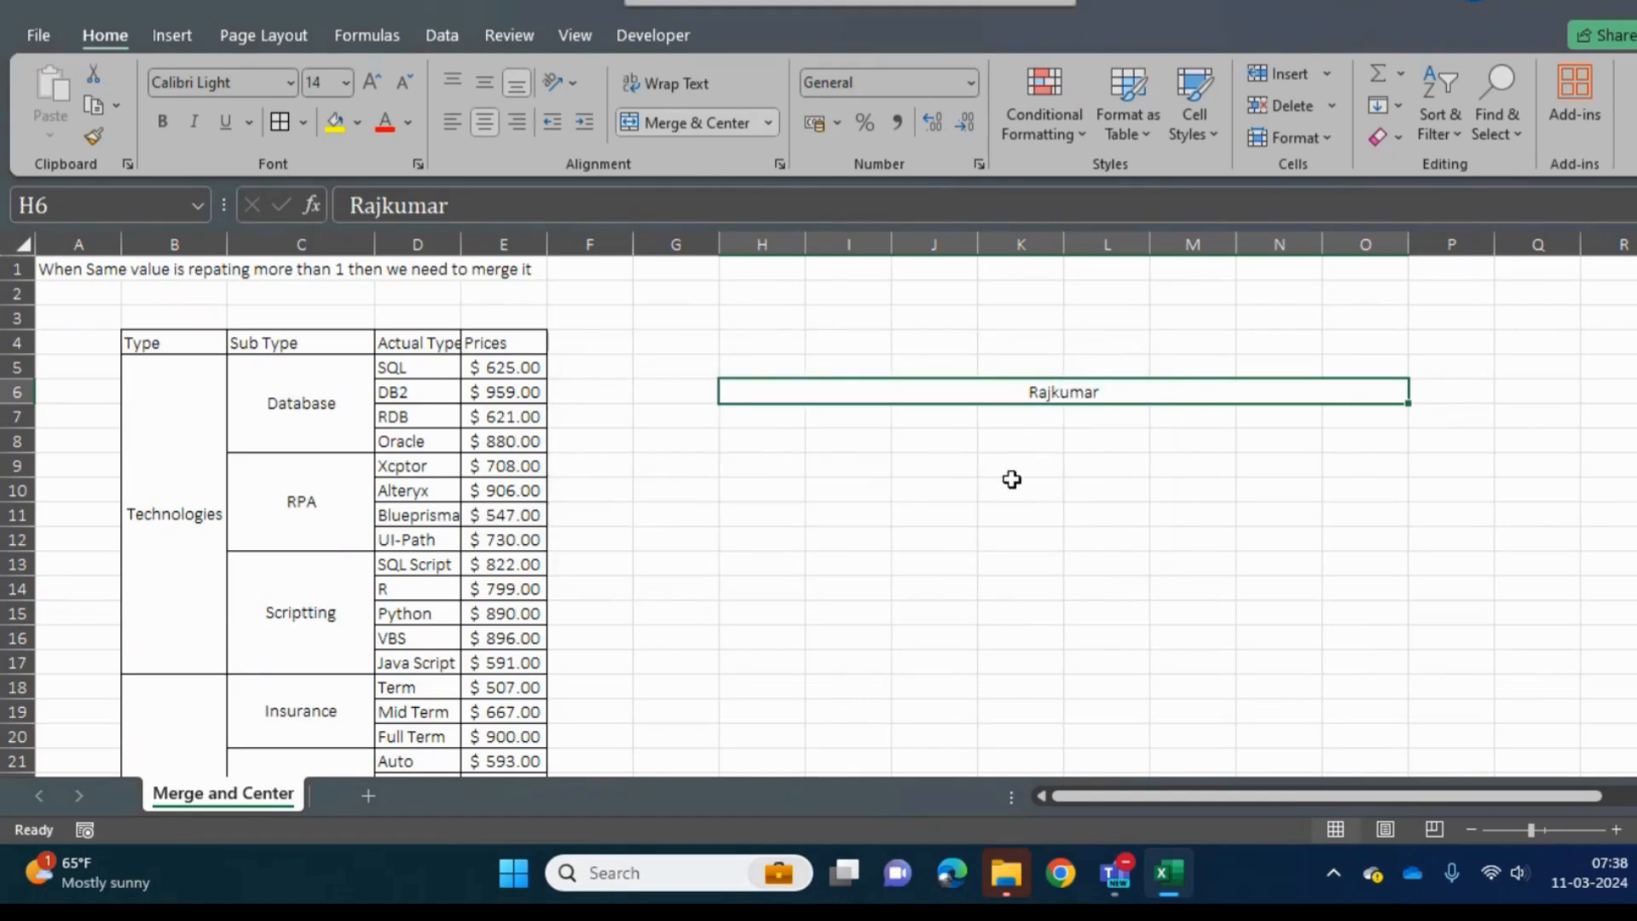
# - Undo the centered merge of H6:O6 and combine the same range with Merge Cells, keeping only the upper-left value
pyautogui.hotkey('ctrl', 'z')
pyautogui.click(768, 124)
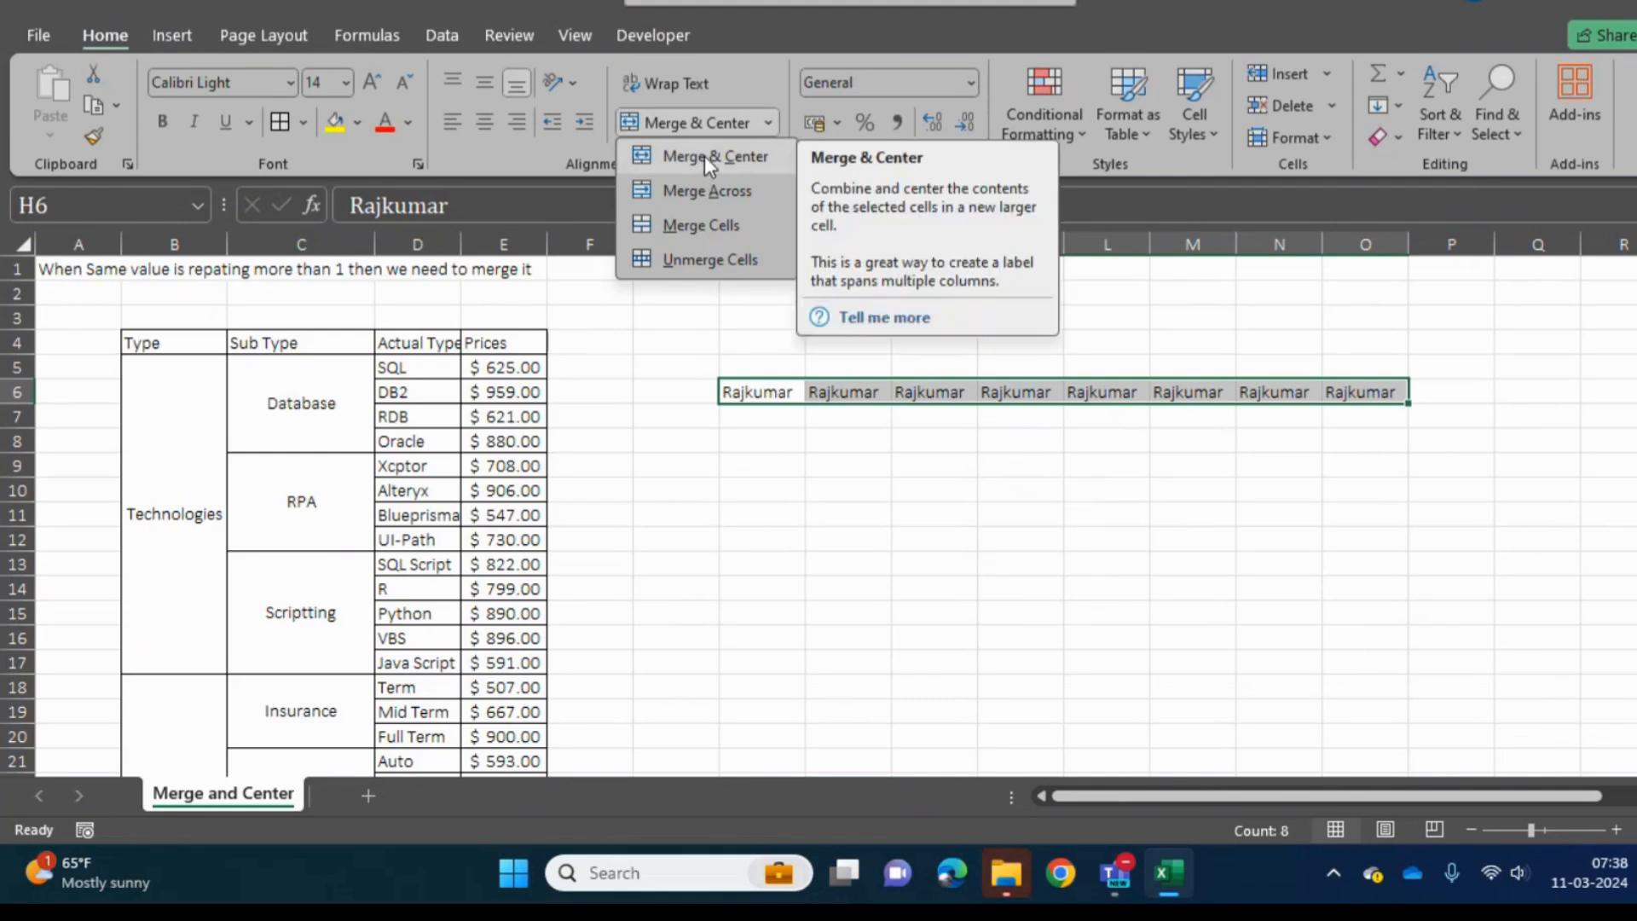
pyautogui.click(695, 223)
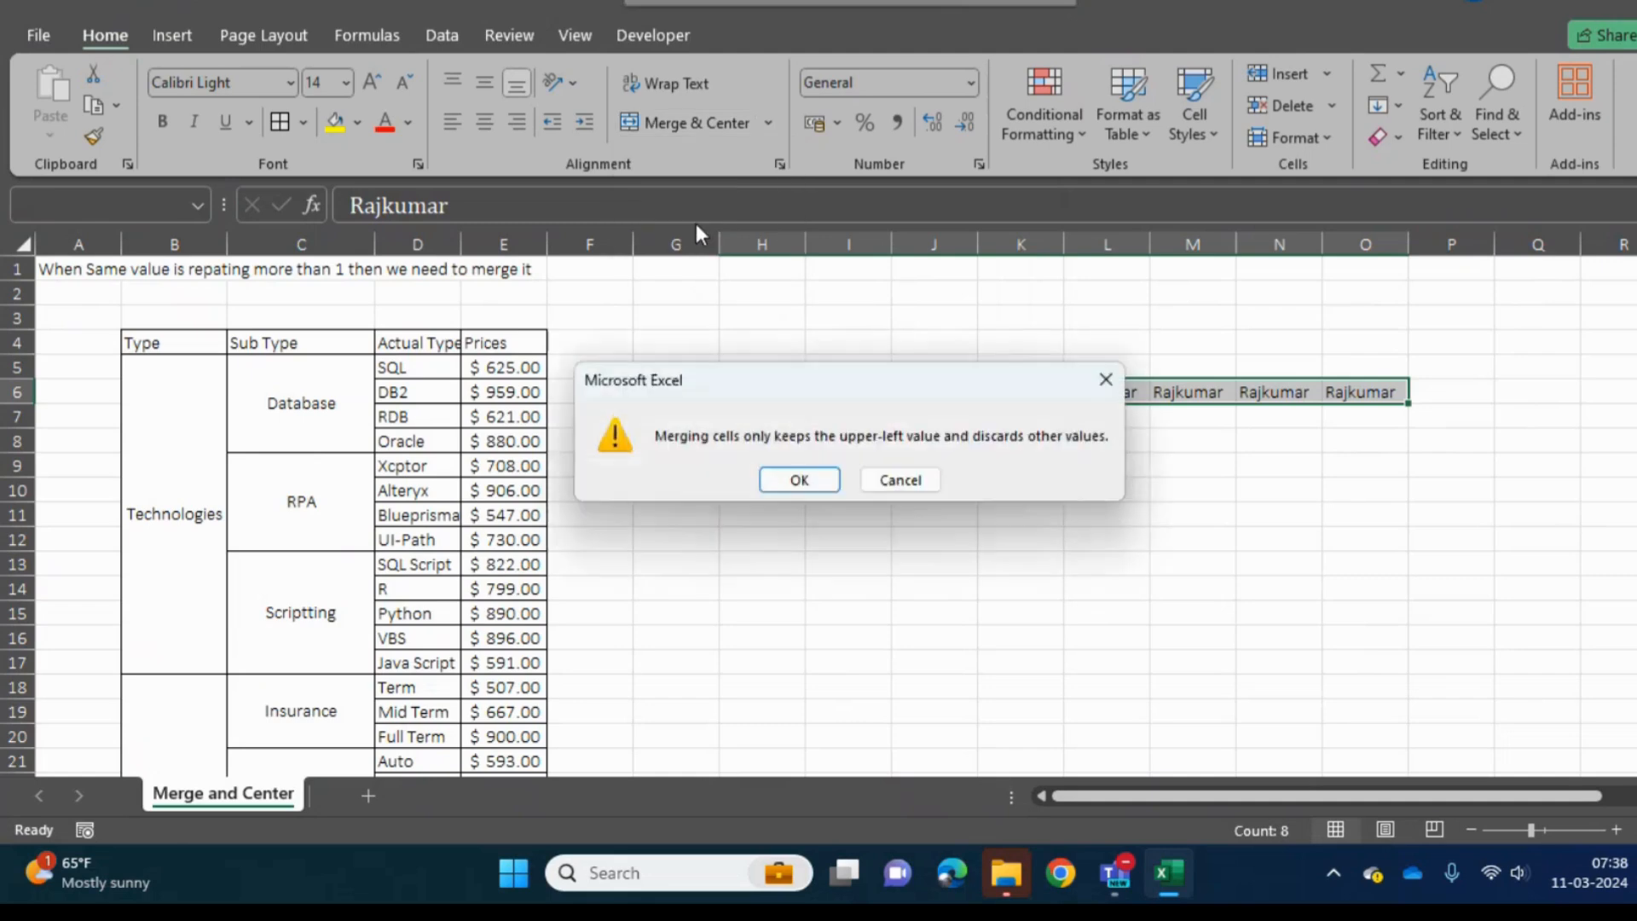
pyautogui.press('Return')
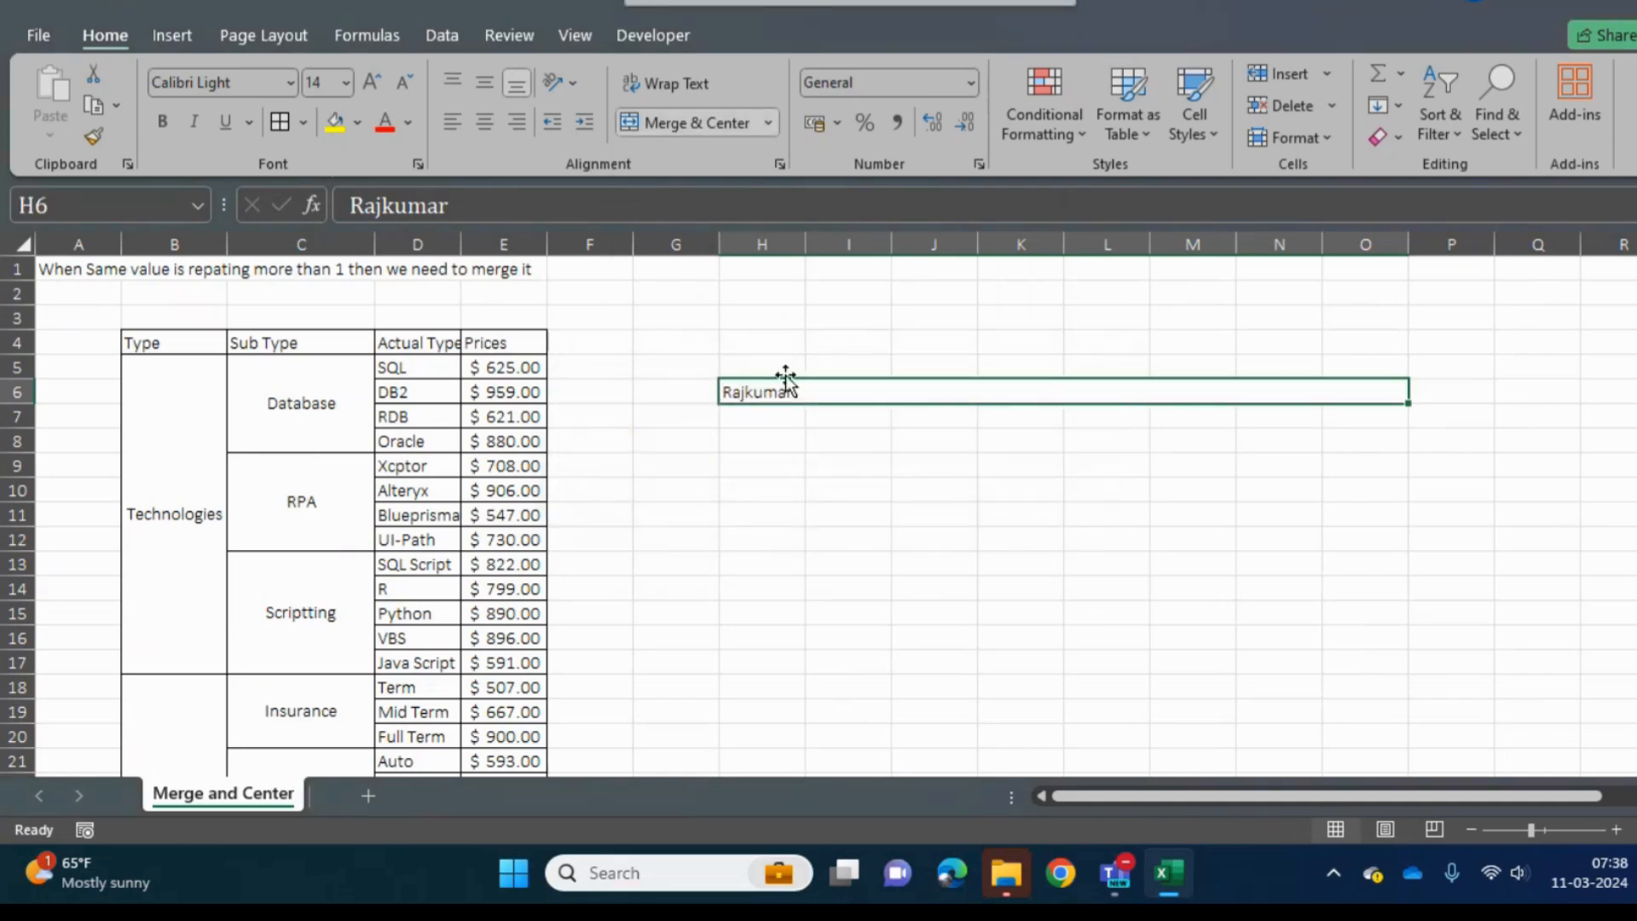
# - Undo the uncentered merge of H6:O6
pyautogui.hotkey('ctrl', 'z')
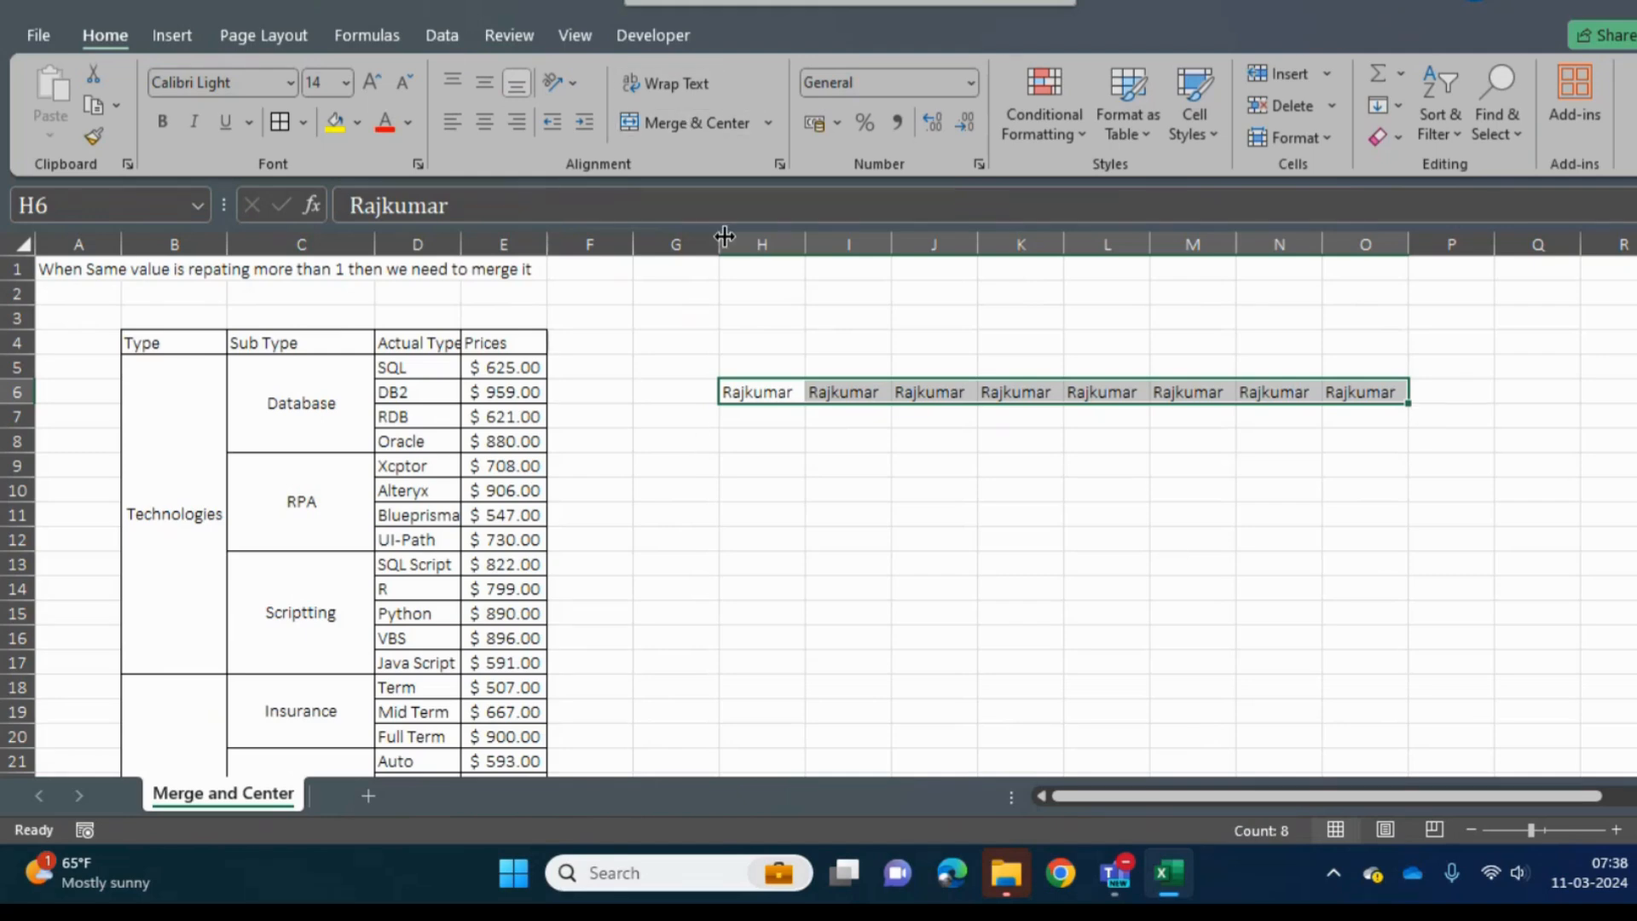
pyautogui.click(769, 122)
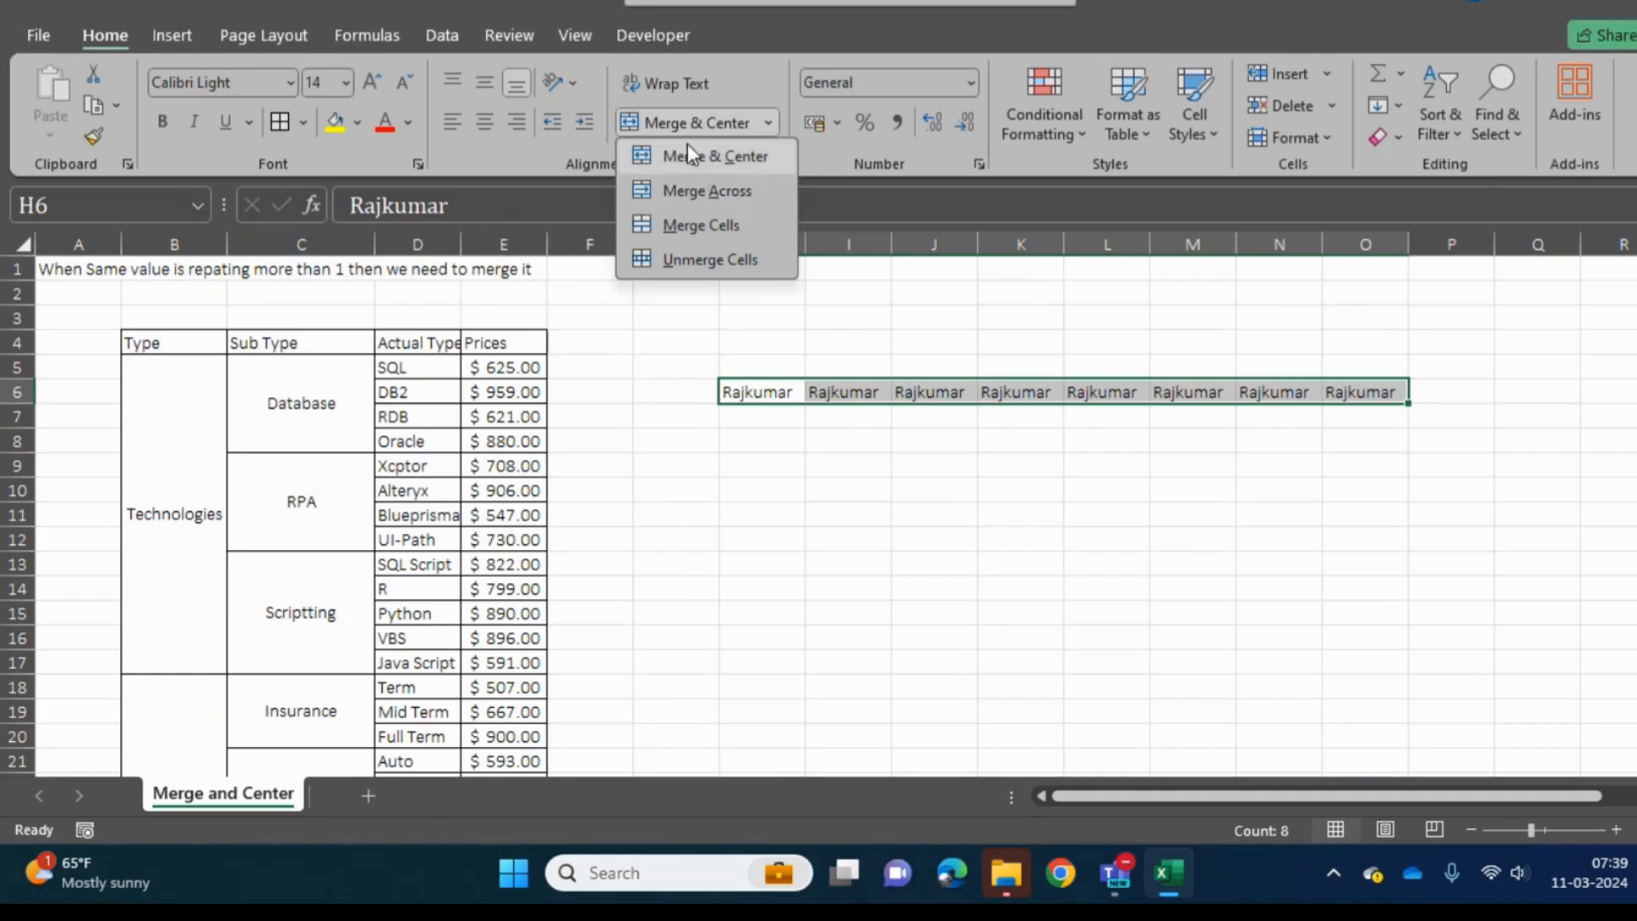
pyautogui.click(702, 522)
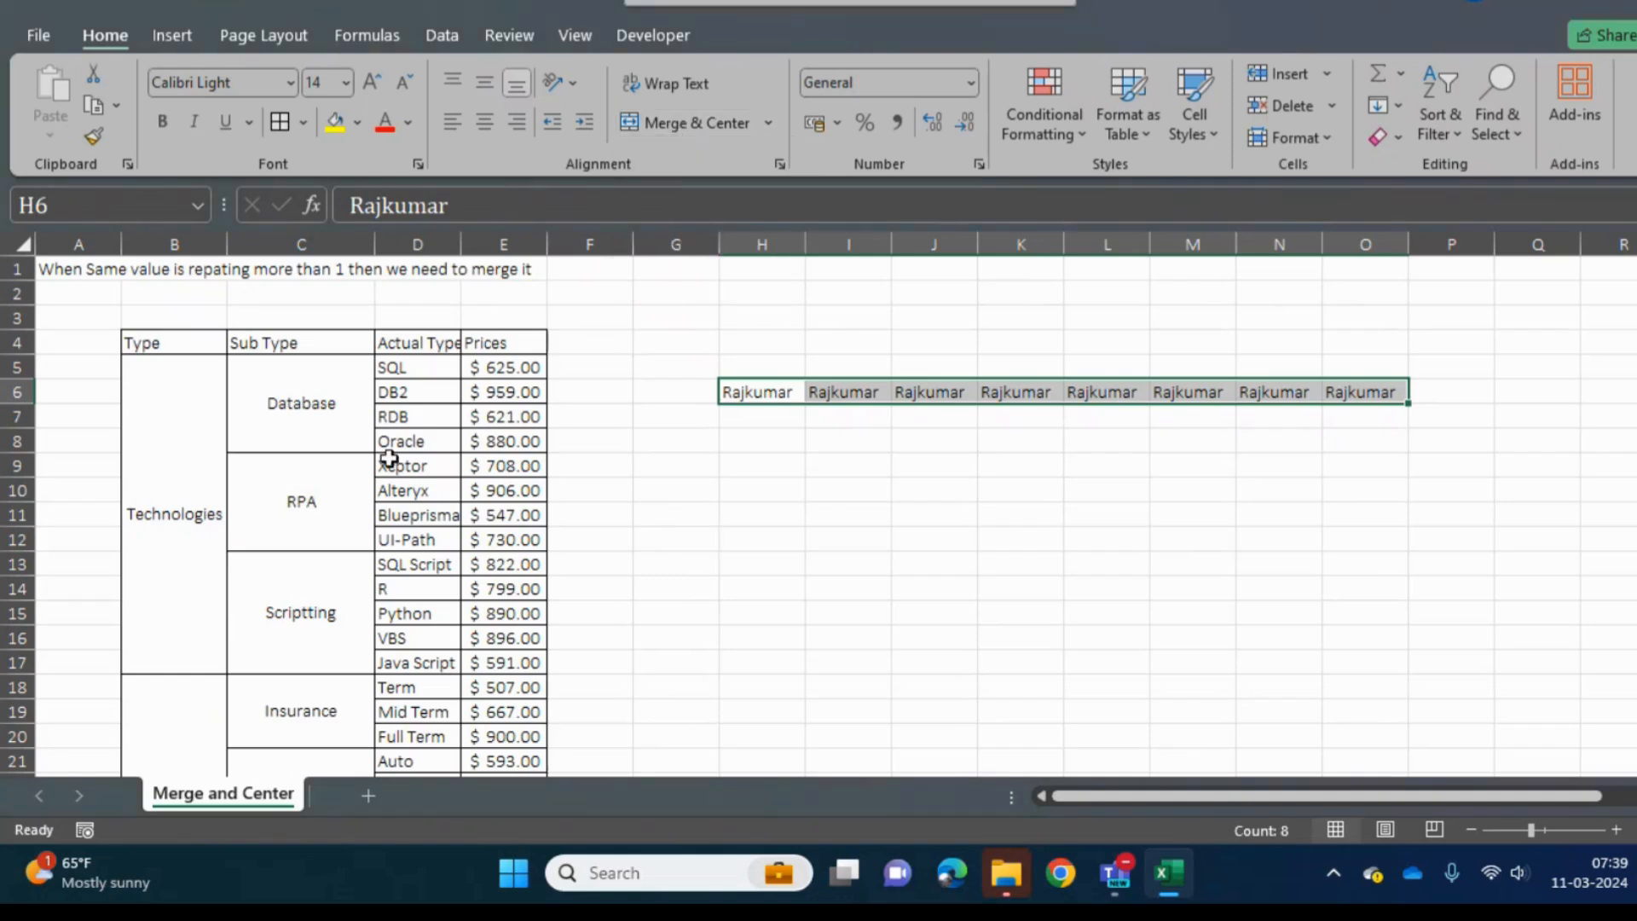
# - Copy the merged Type and Sub Type cells B5:C27, covering the Technologies and Business groups
pyautogui.click(315, 408)
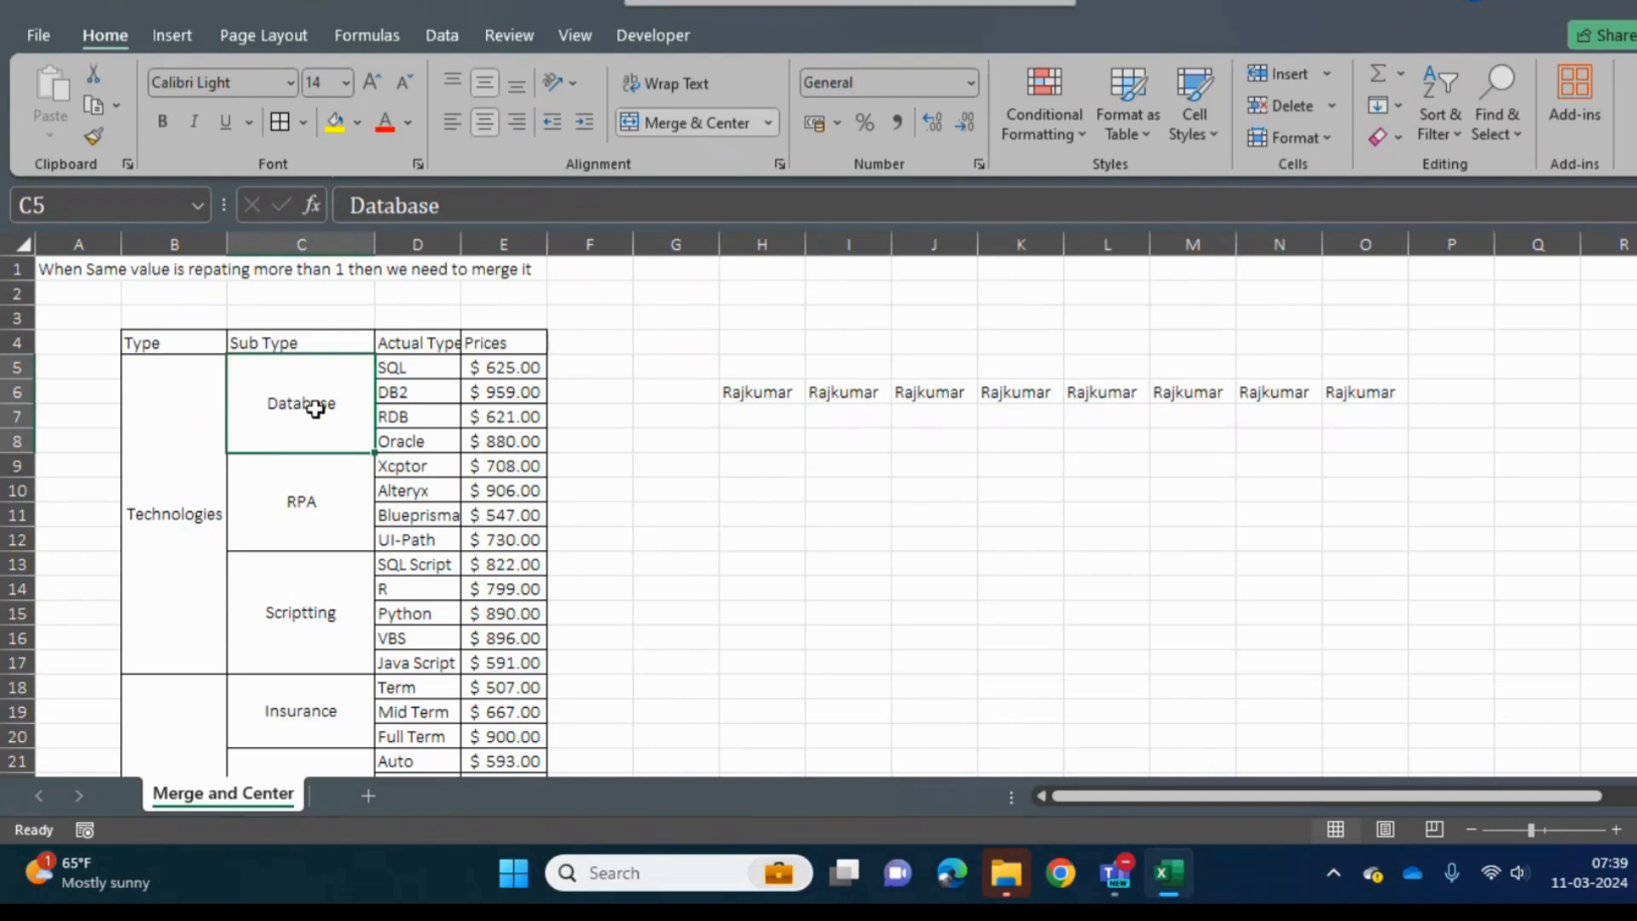
pyautogui.press('Left')
pyautogui.press('Right')
pyautogui.press('Left')
pyautogui.hotkey('shift', 'Right')
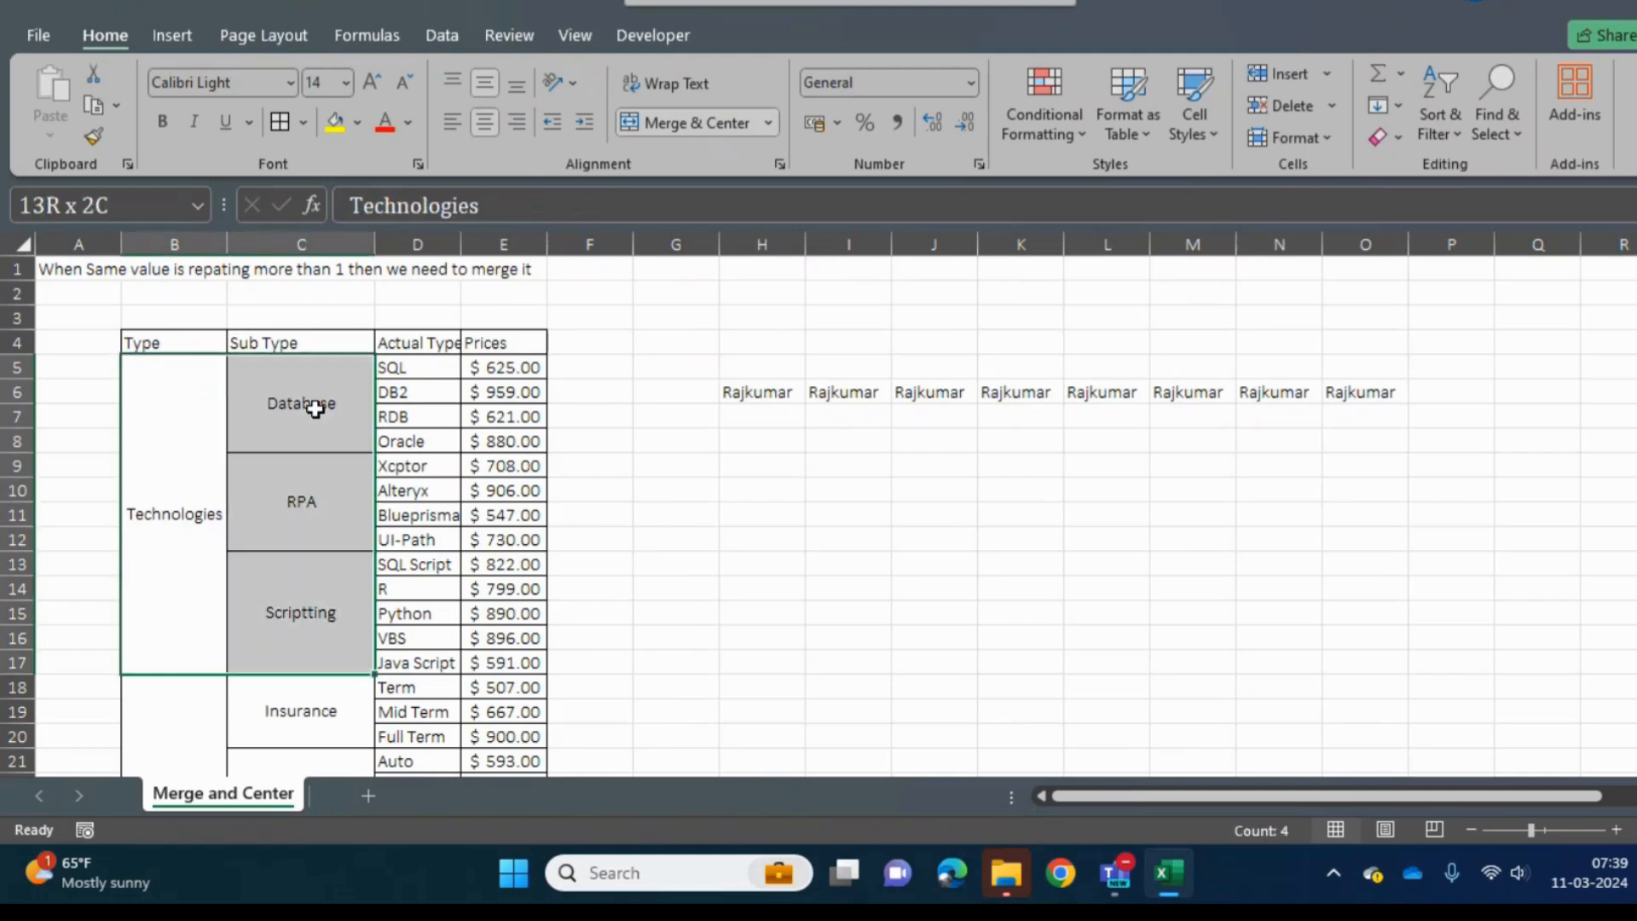
pyautogui.hotkey('shift', 'Down')
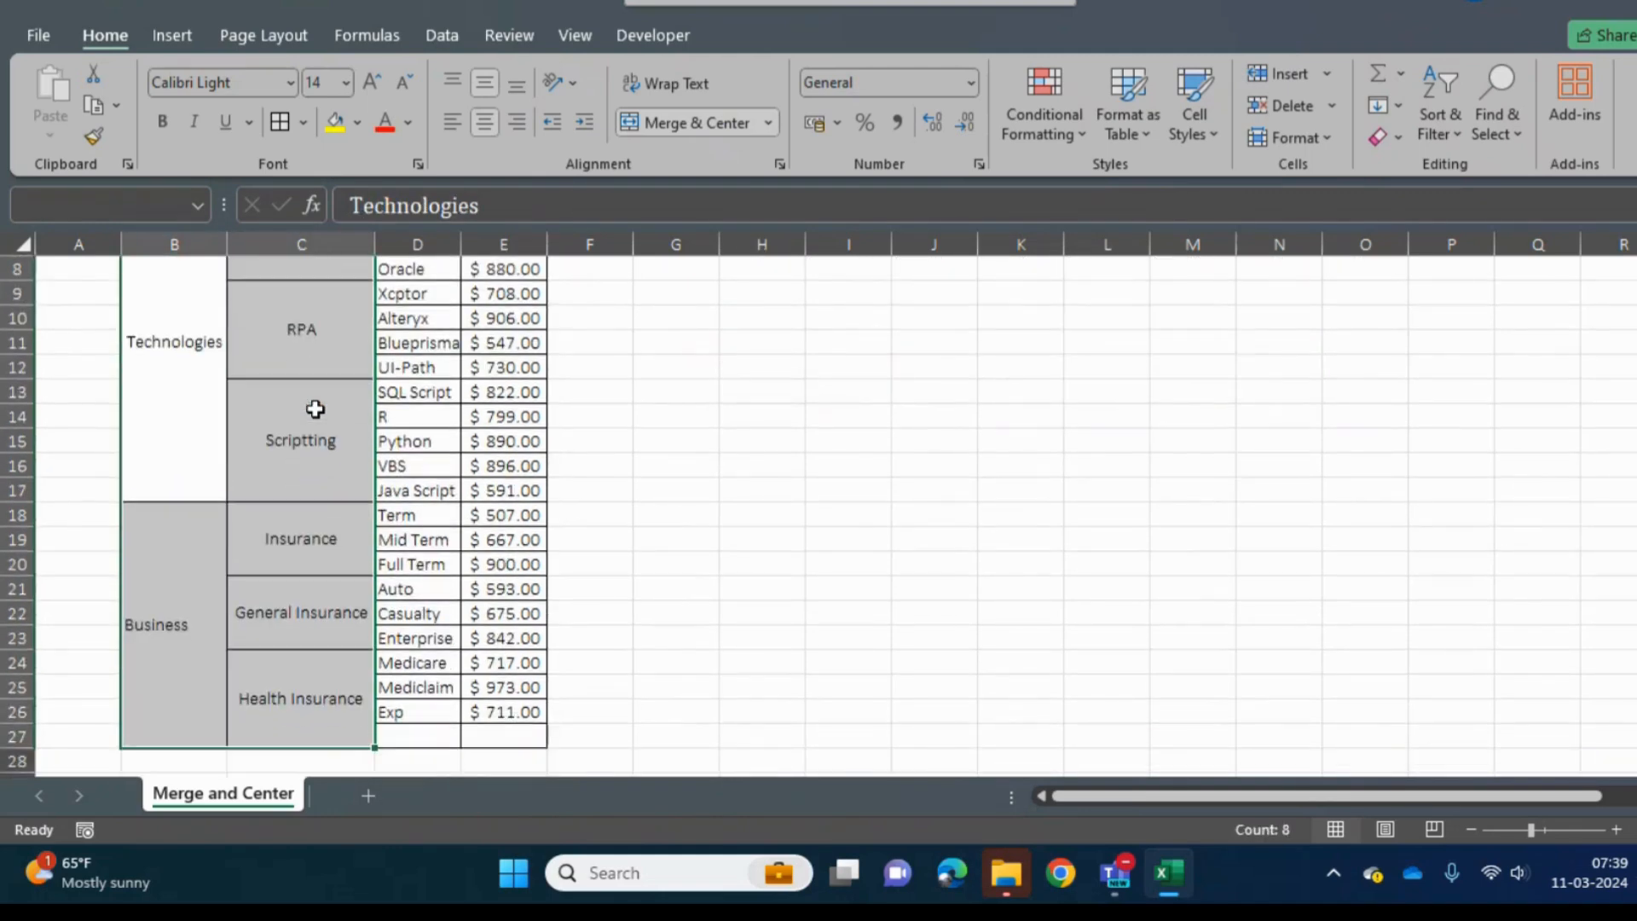
pyautogui.hotkey('ctrl', 'c')
# - Paste the copied Type and Sub Type block starting at H8, below the row of repeated names
pyautogui.press('Right')
pyautogui.press('Right')
pyautogui.press('Right')
pyautogui.press('Right')
pyautogui.press('Right')
pyautogui.press('Right')
pyautogui.press('Down')
pyautogui.press('Down')
pyautogui.press('Down')
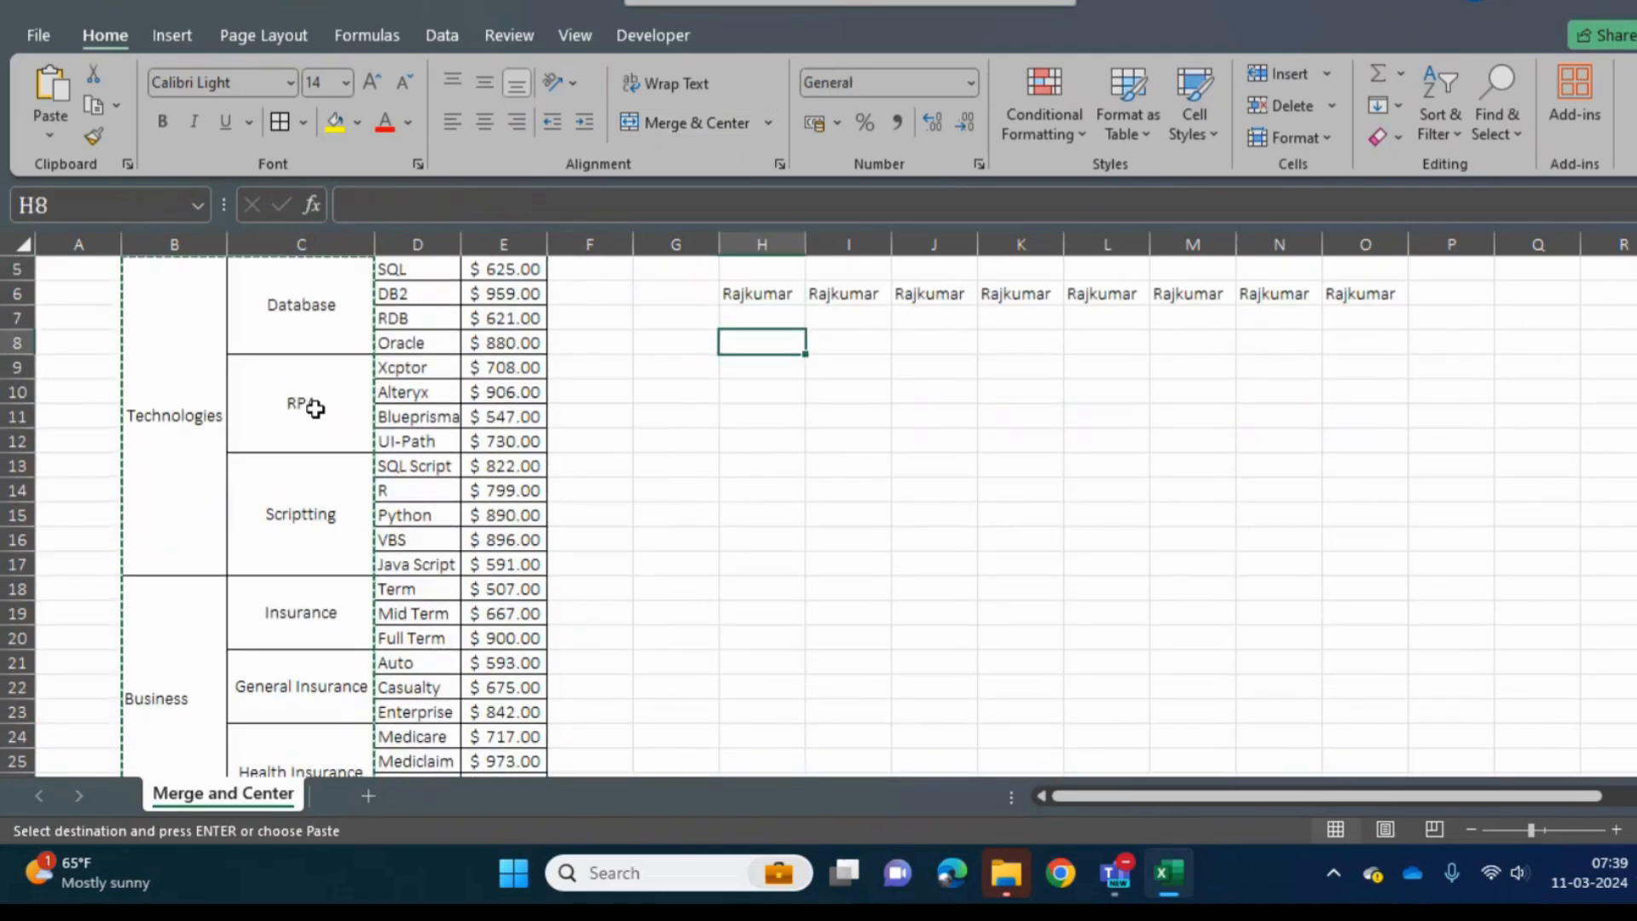
pyautogui.hotkey('ctrl', 'v')
# - Unmerge all cells of the pasted block H8:I30
pyautogui.press('Right')
pyautogui.press('Left')
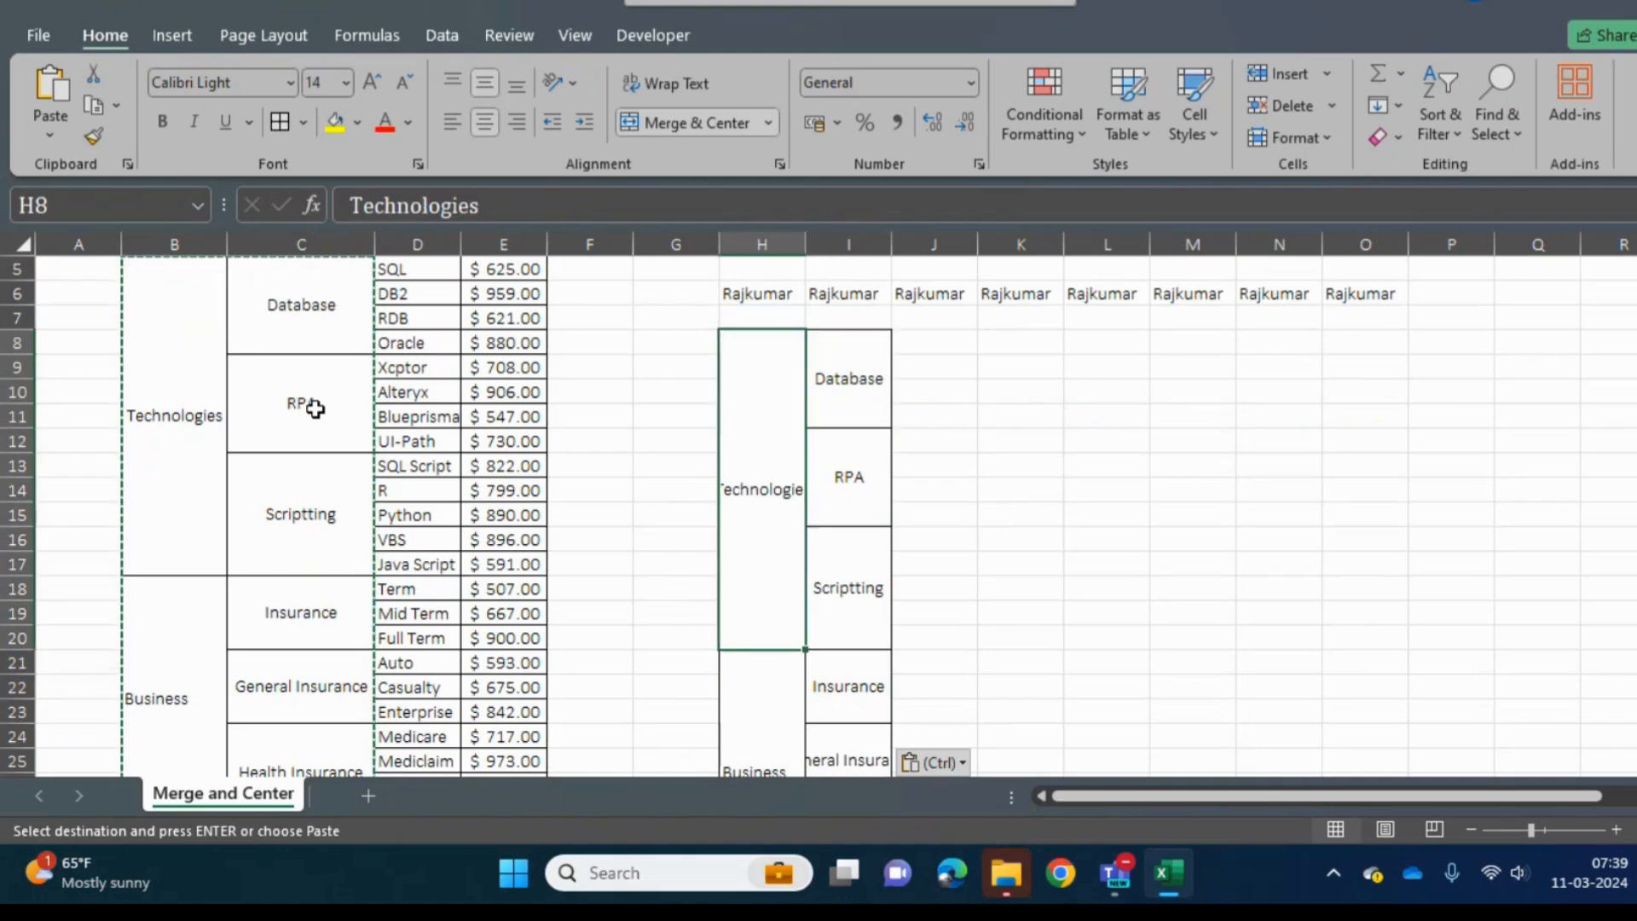
pyautogui.hotkey('shift', 'Right')
pyautogui.hotkey('shift', 'Down')
pyautogui.hotkey('shift', 'Down')
pyautogui.hotkey('shift', 'Down')
pyautogui.hotkey('shift', 'Down')
pyautogui.hotkey('shift', 'Down')
pyautogui.hotkey('shift', 'Down')
pyautogui.hotkey('shift', 'Down')
pyautogui.hotkey('shift', 'Down')
pyautogui.hotkey('shift', 'Down')
pyautogui.hotkey('shift', 'Down')
pyautogui.hotkey('shift', 'Down')
pyautogui.hotkey('shift', 'Down')
pyautogui.hotkey('shift', 'Down')
pyautogui.hotkey('shift', 'Down')
pyautogui.hotkey('shift', 'Down')
pyautogui.hotkey('shift', 'Down')
pyautogui.hotkey('shift', 'Down')
pyautogui.hotkey('shift', 'Down')
pyautogui.hotkey('shift', 'Down')
pyautogui.hotkey('shift', 'Down')
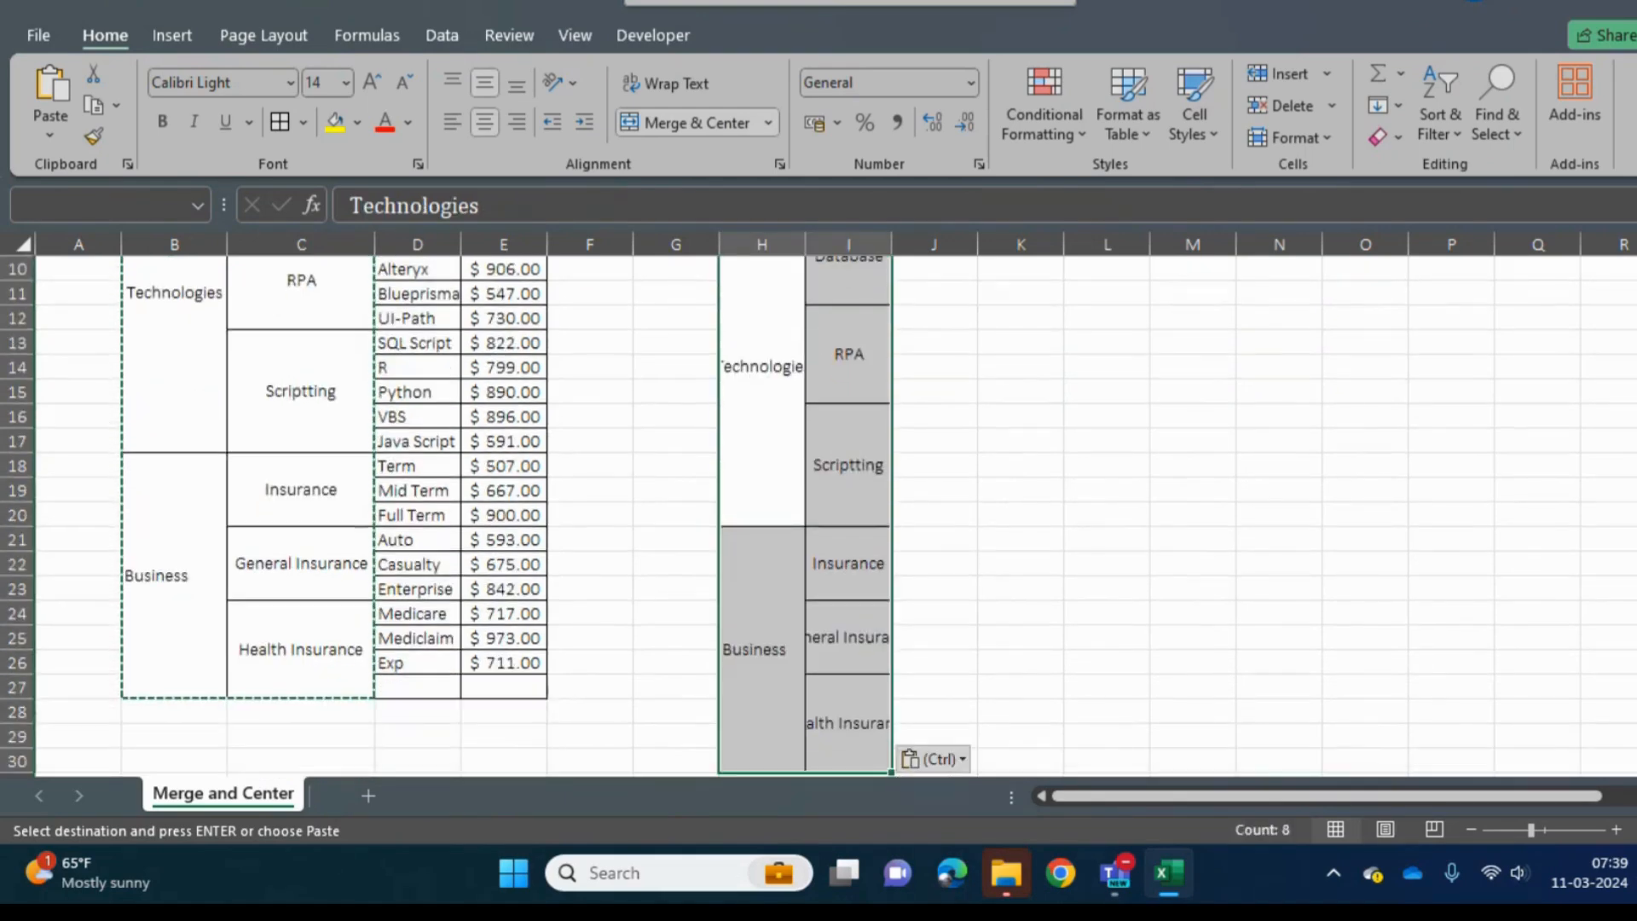
pyautogui.click(767, 127)
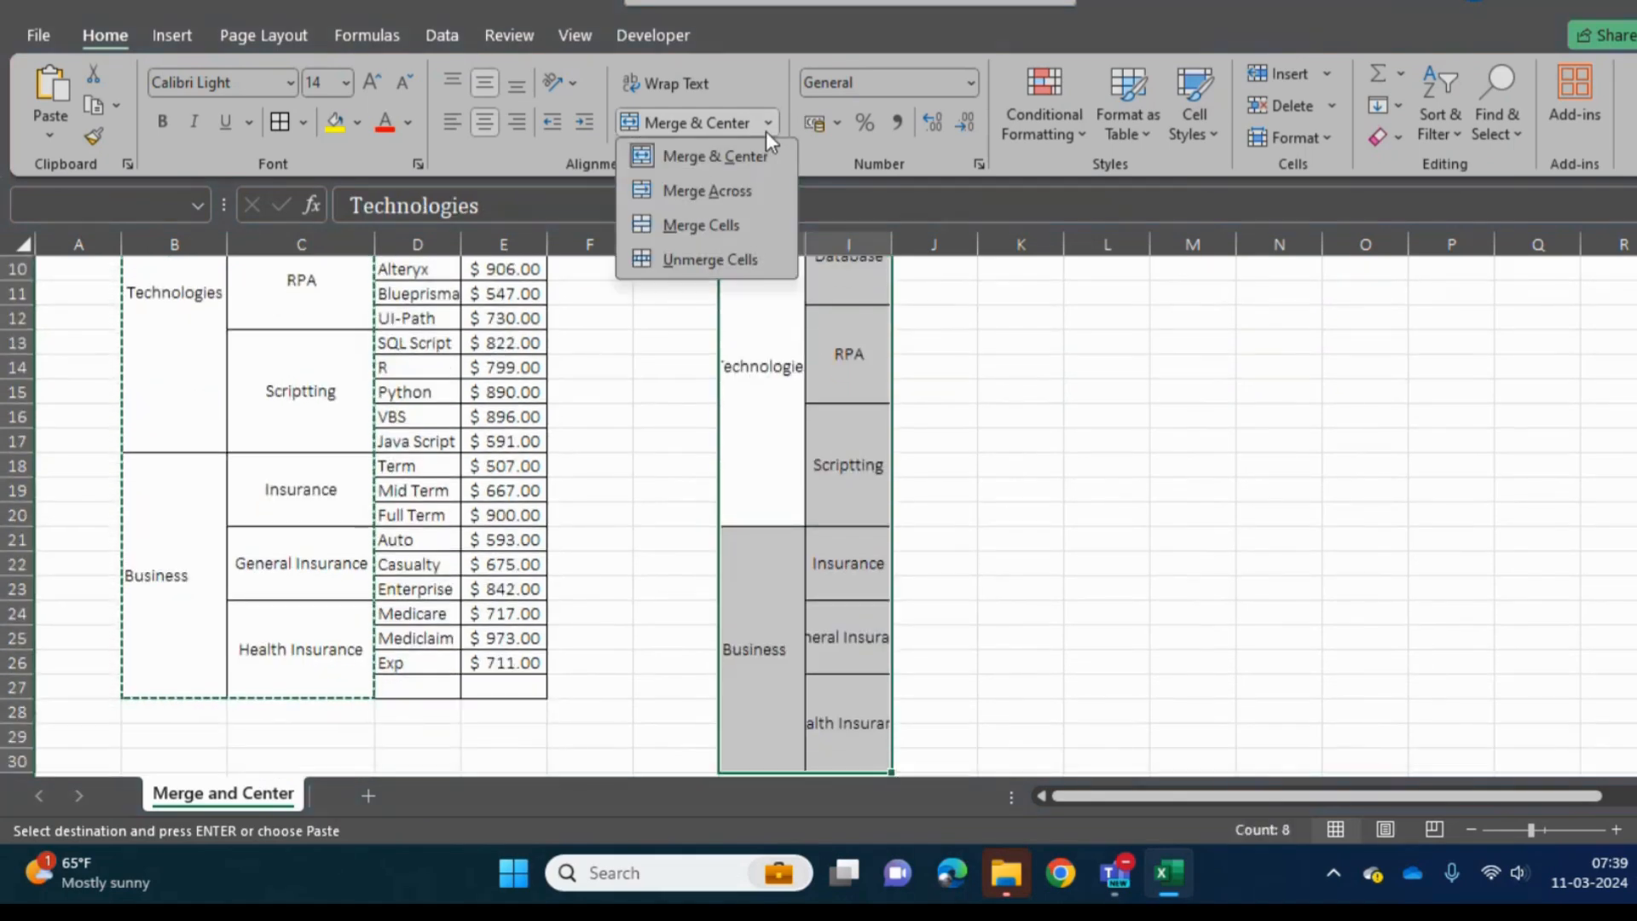
pyautogui.click(745, 69)
pyautogui.click(683, 115)
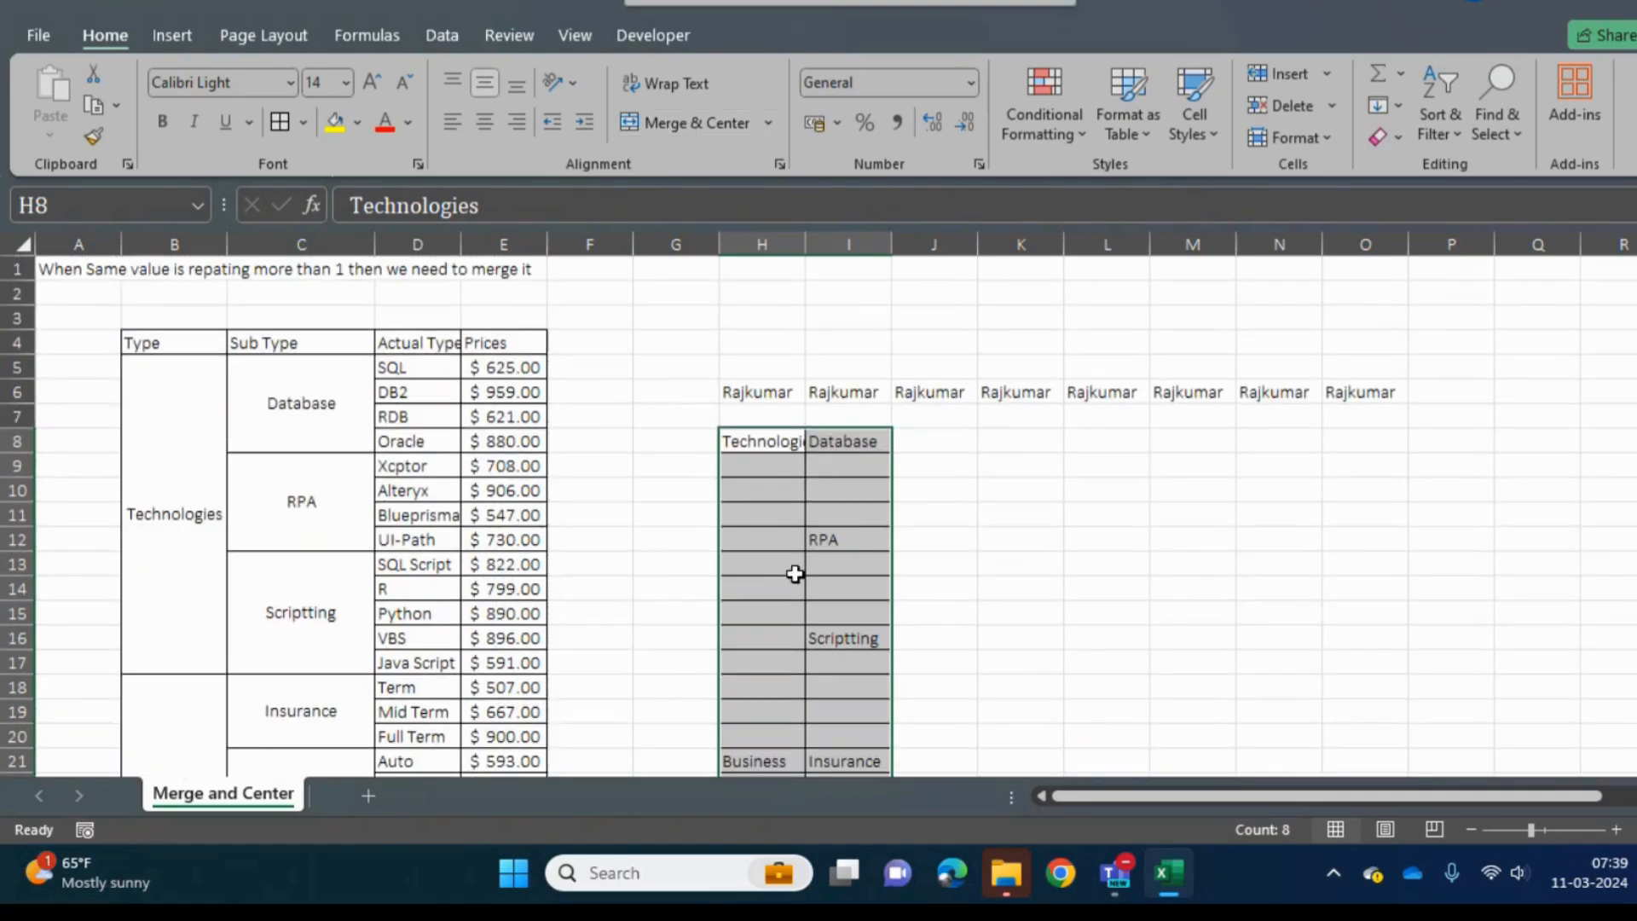
# - Examine the unmerged block down column H to H25 and review the available merge options
pyautogui.press('Down')
pyautogui.press('Down')
pyautogui.press('Down')
pyautogui.press('Down')
pyautogui.press('Down')
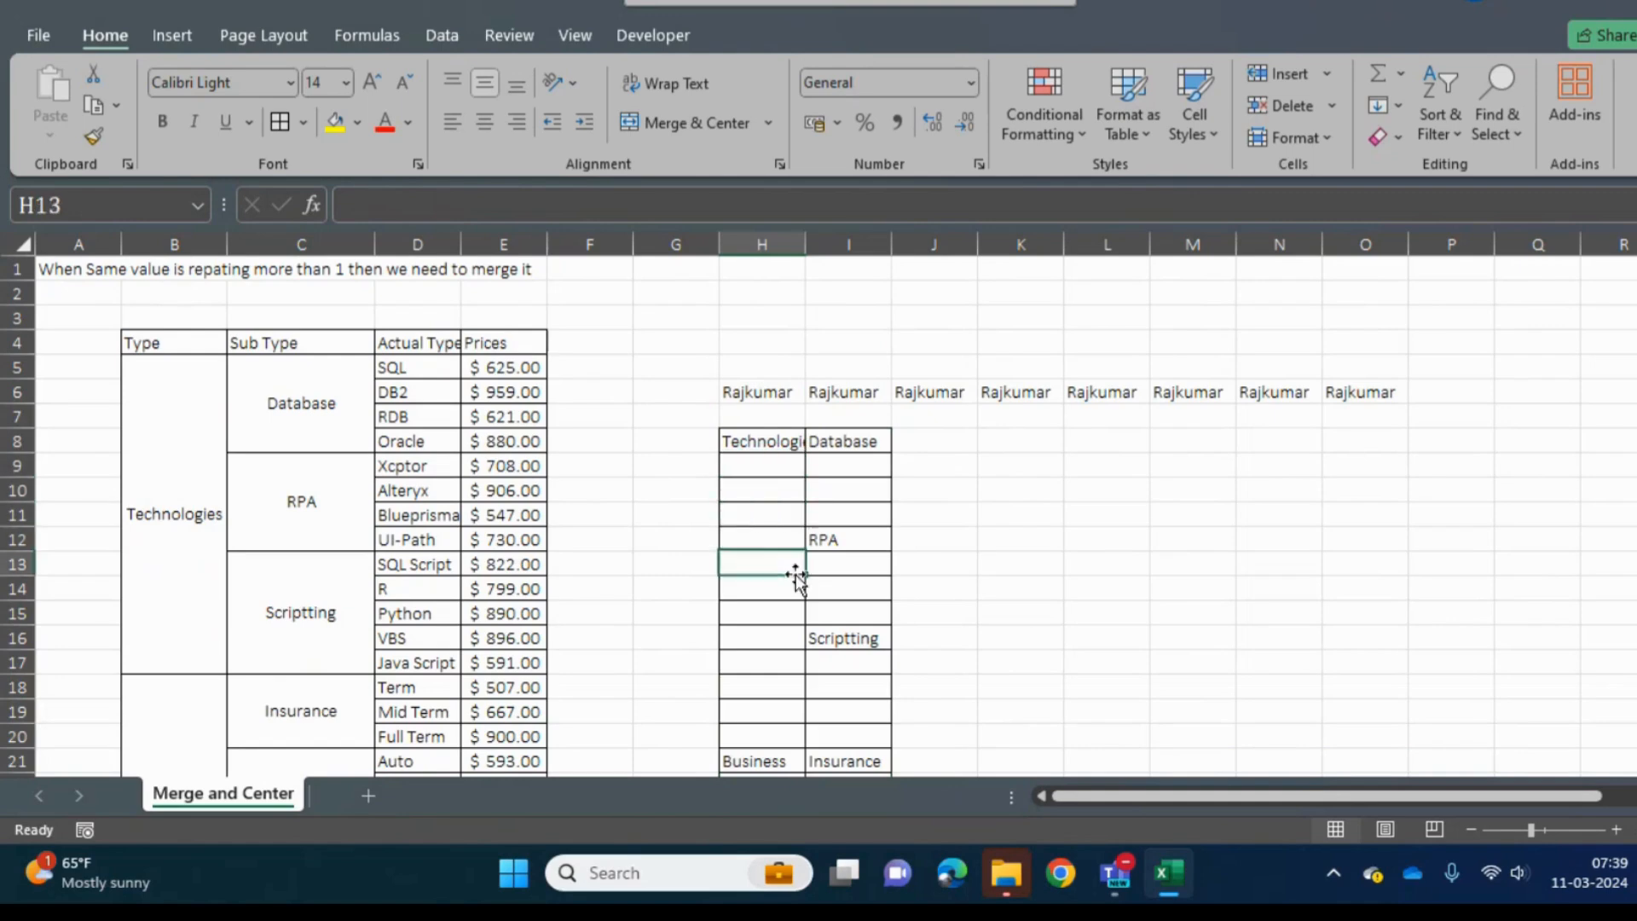
pyautogui.press('Down')
pyautogui.press('Down')
pyautogui.press('Down')
pyautogui.press('Down')
pyautogui.press('Down')
pyautogui.press('Down')
pyautogui.press('Down')
pyautogui.press('Down')
pyautogui.press('Down')
pyautogui.press('Down')
pyautogui.press('Down')
pyautogui.press('Down')
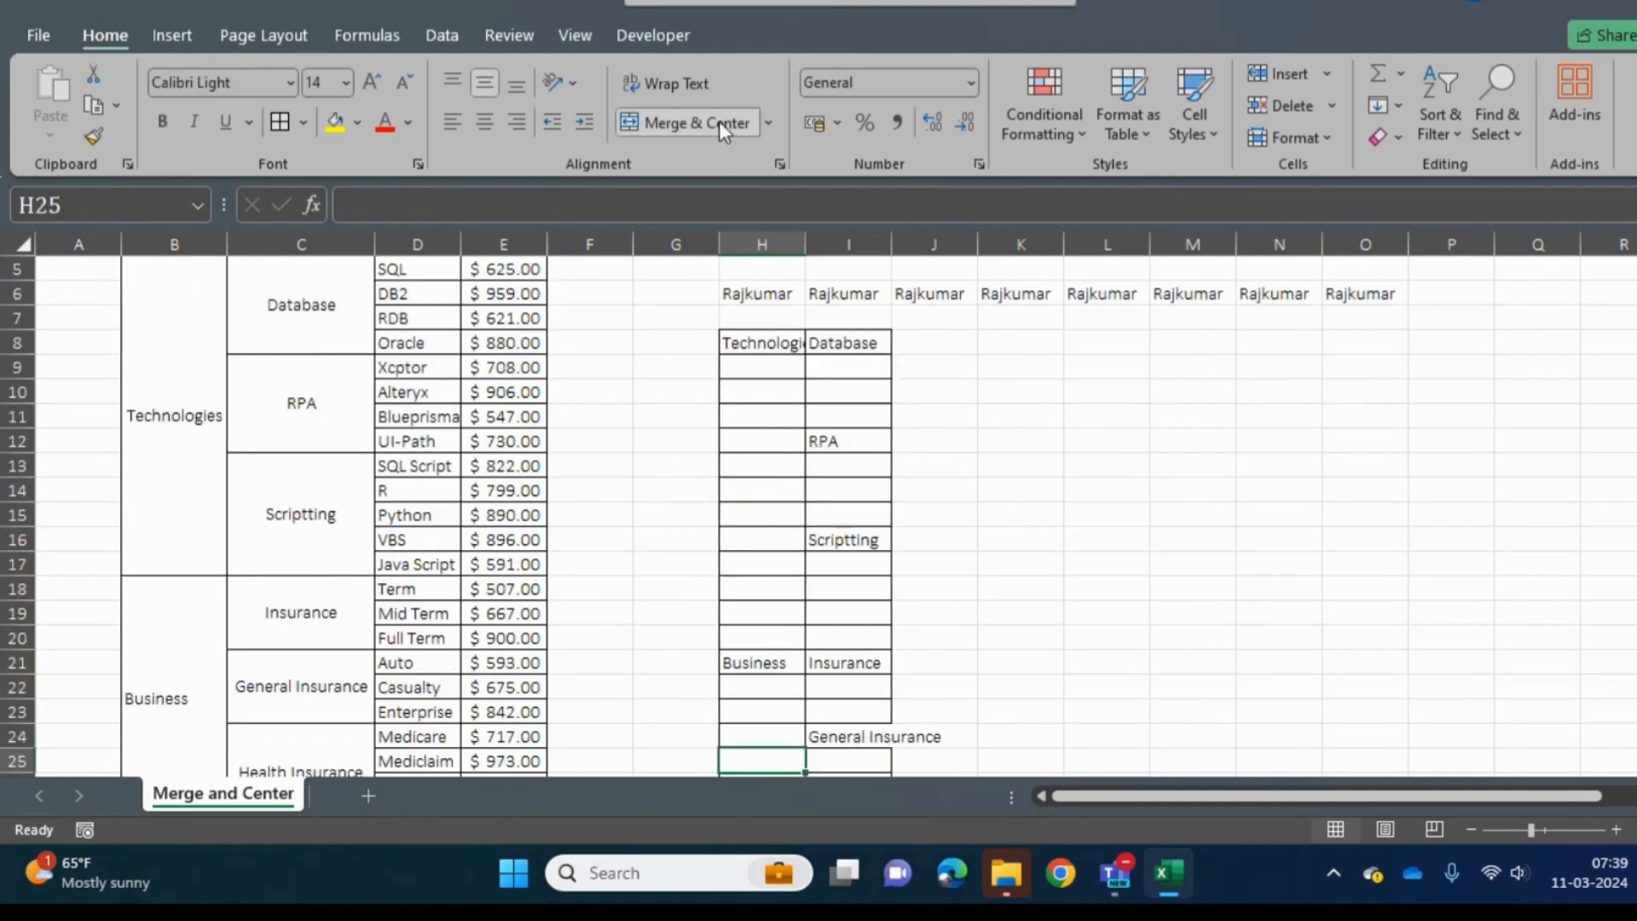
pyautogui.click(769, 121)
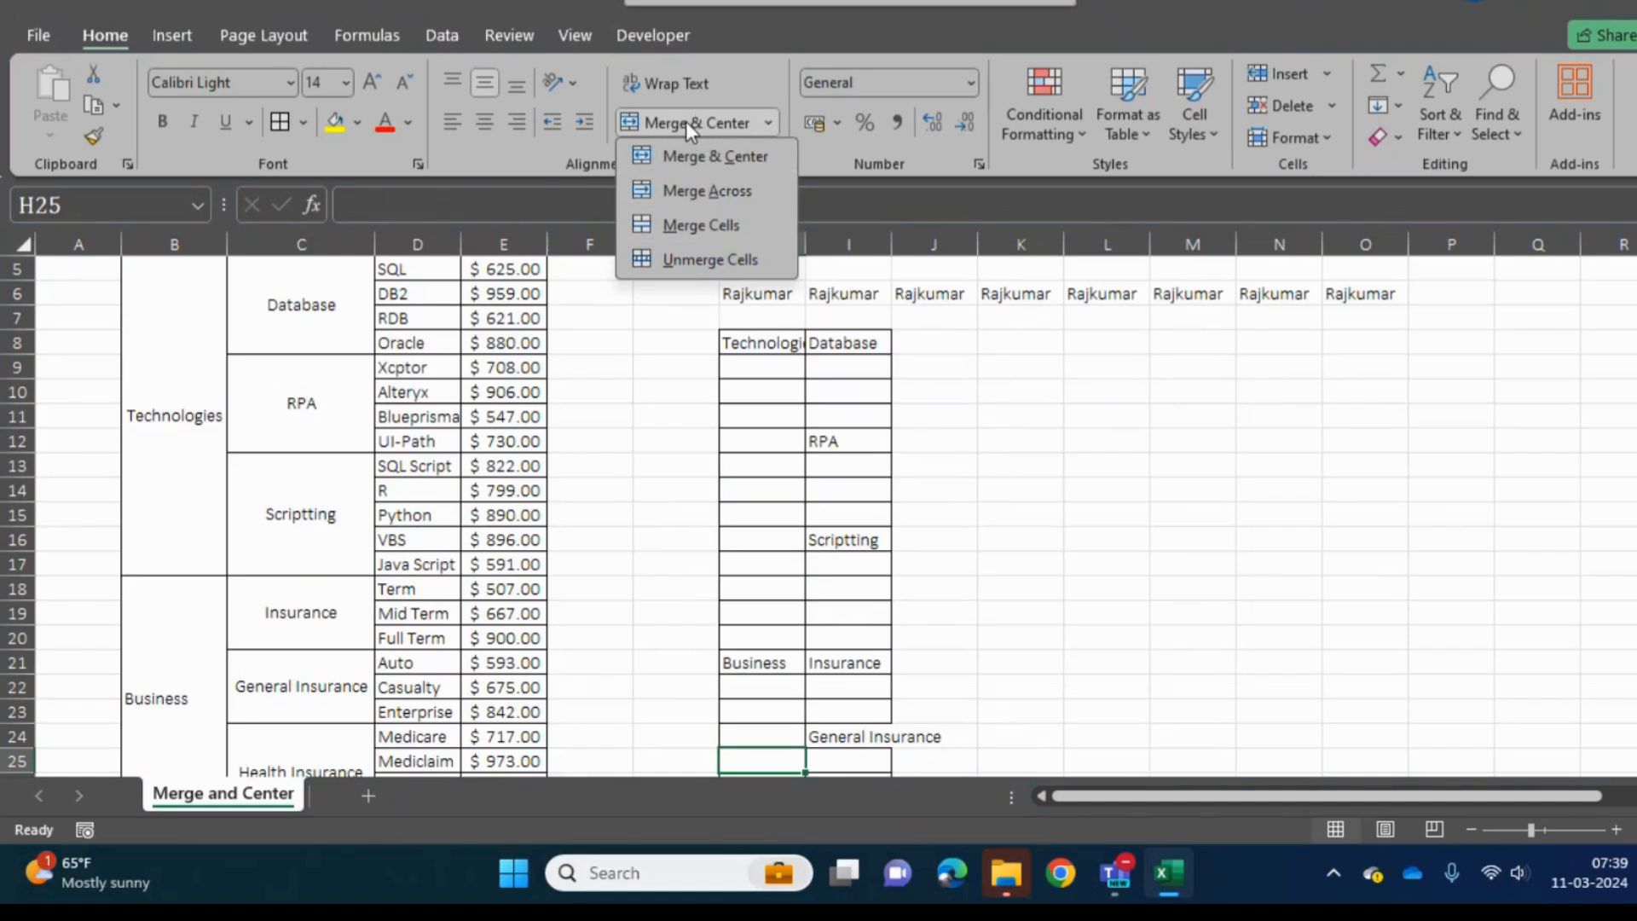
pyautogui.click(841, 472)
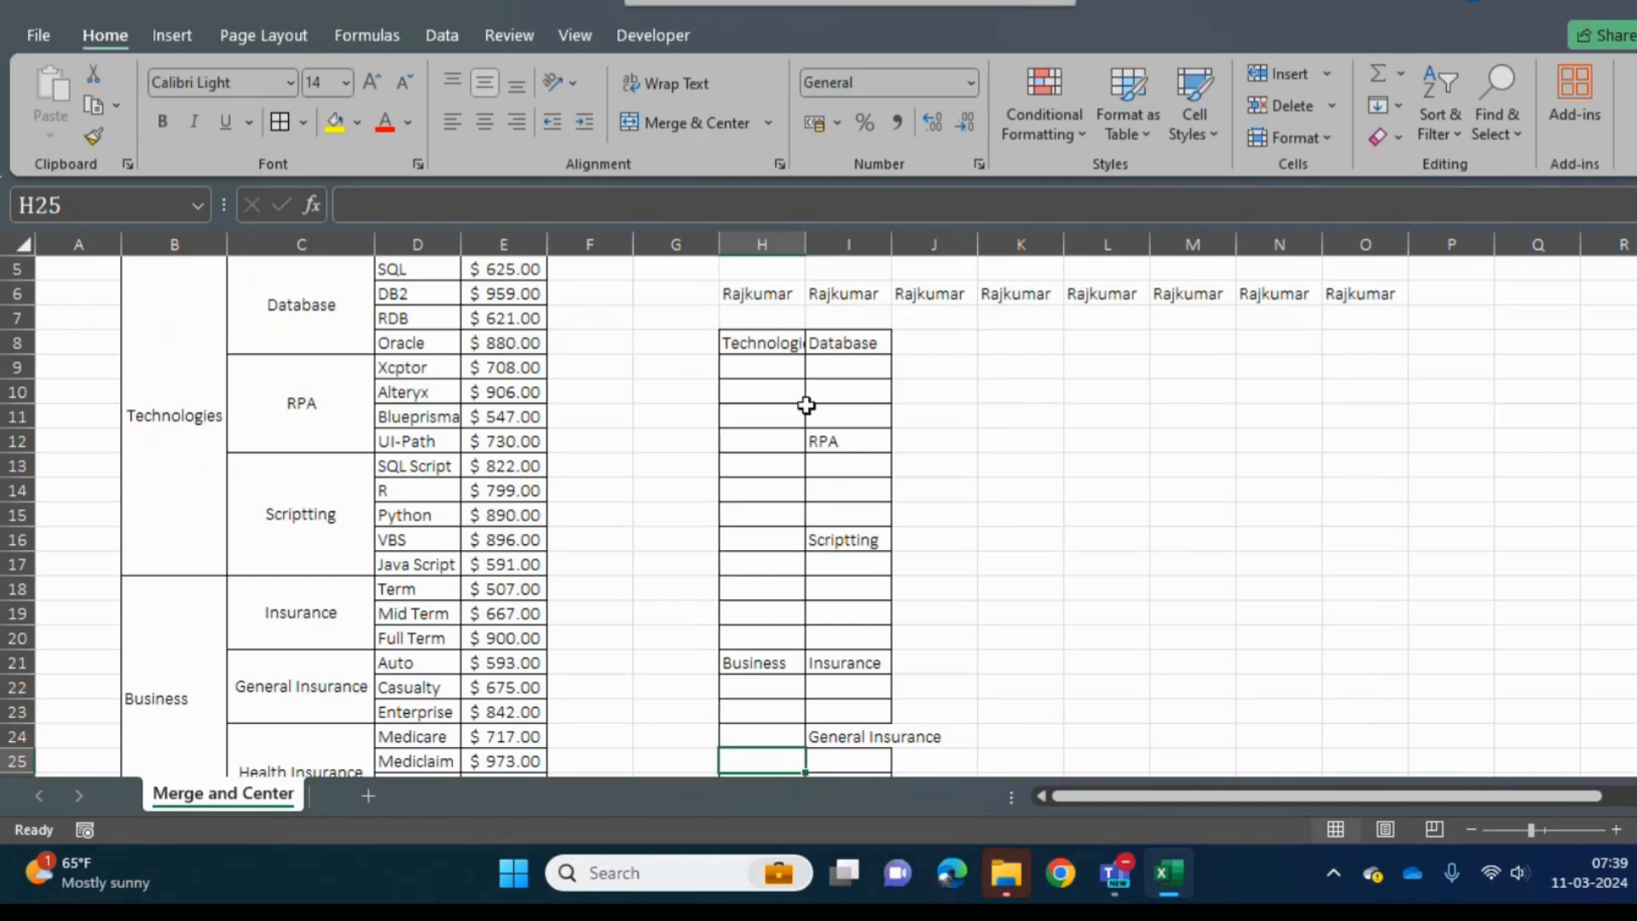
# - Autofit column H to the width of the Technologies entry
pyautogui.click(770, 441)
pyautogui.doubleClick(798, 235)
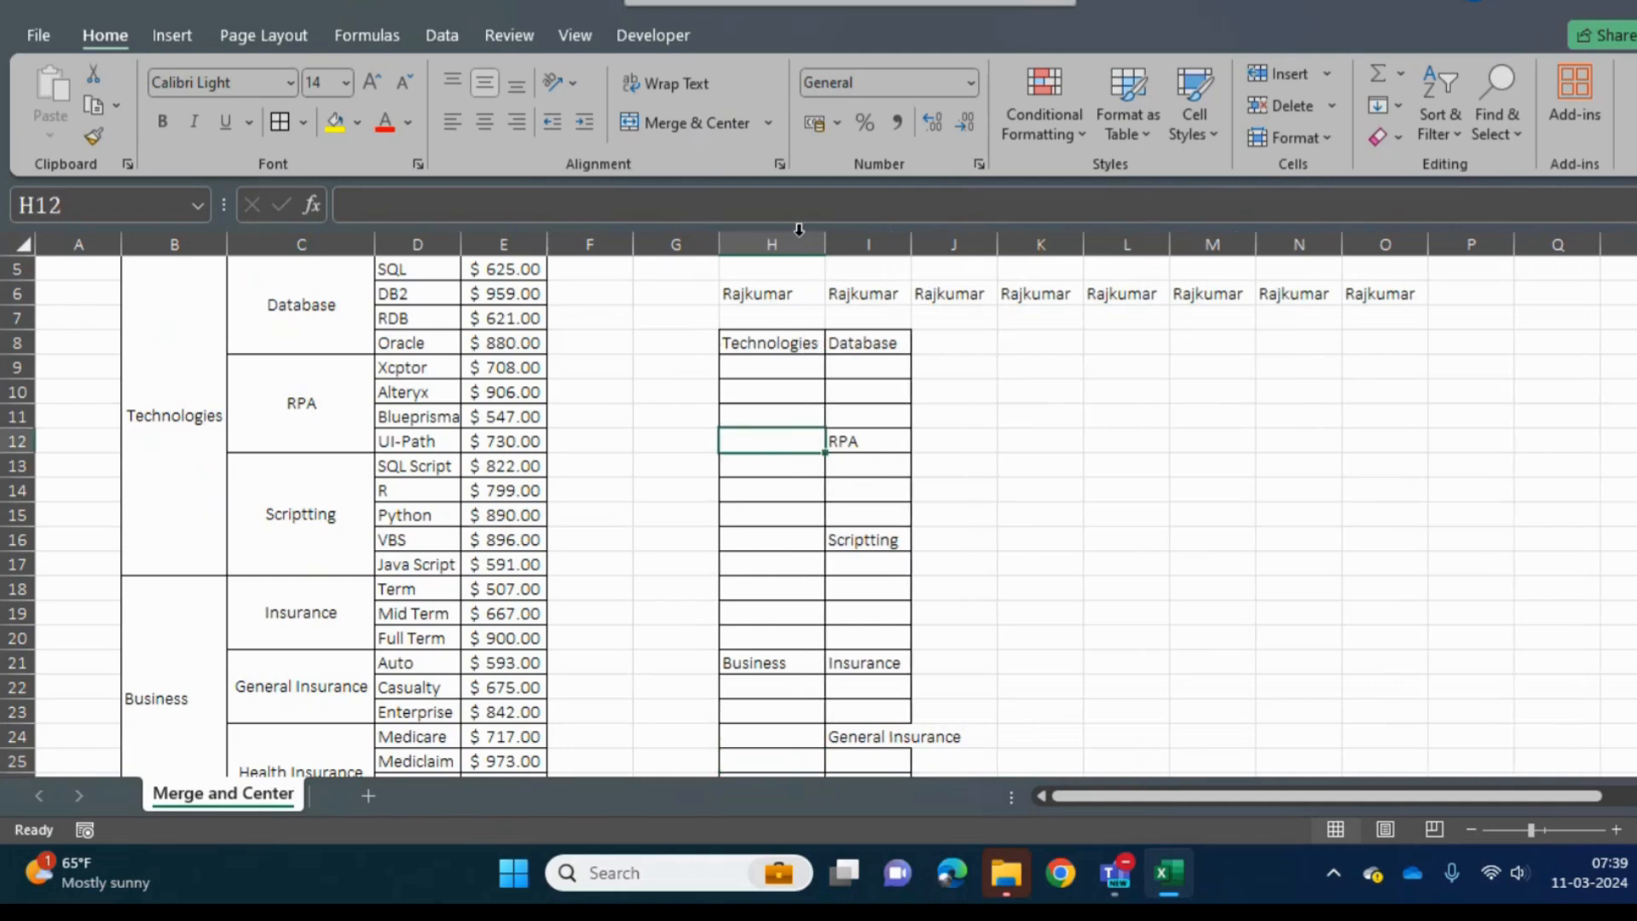
pyautogui.click(802, 464)
pyautogui.hotkey('ctrl', 'Up')
pyautogui.hotkey('ctrl', 'Up')
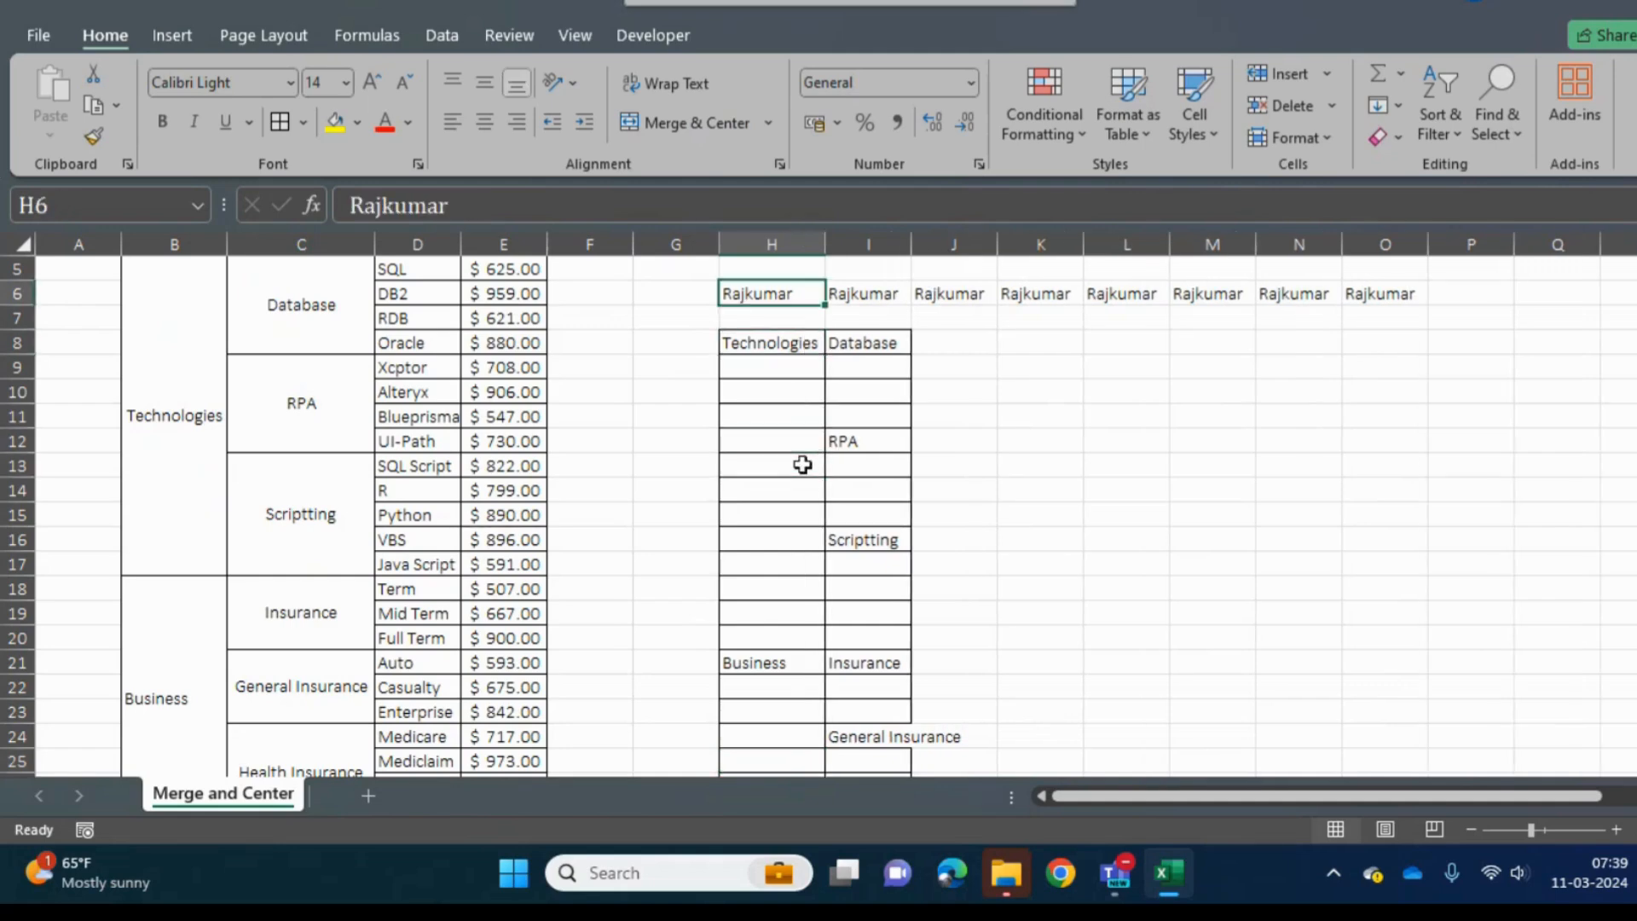
pyautogui.click(677, 407)
pyautogui.hotkey('ctrl', 'Up')
pyautogui.press('Left')
pyautogui.press('Left')
pyautogui.press('Left')
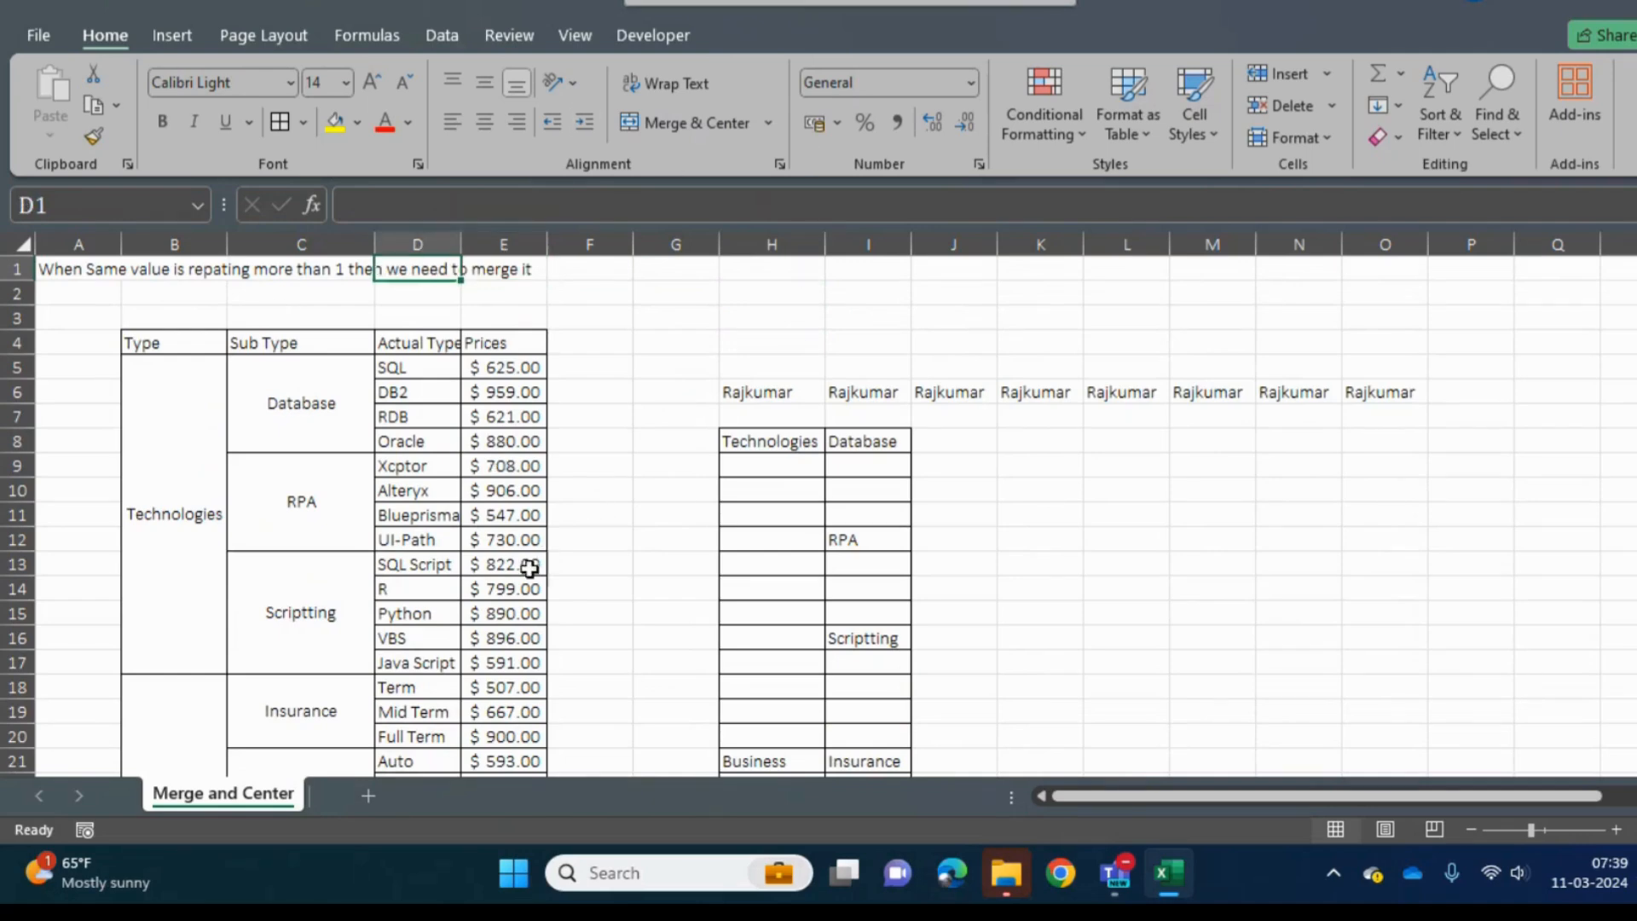
# - Add a new worksheet after Merge and Center and name it Number Formatting
pyautogui.click(365, 795)
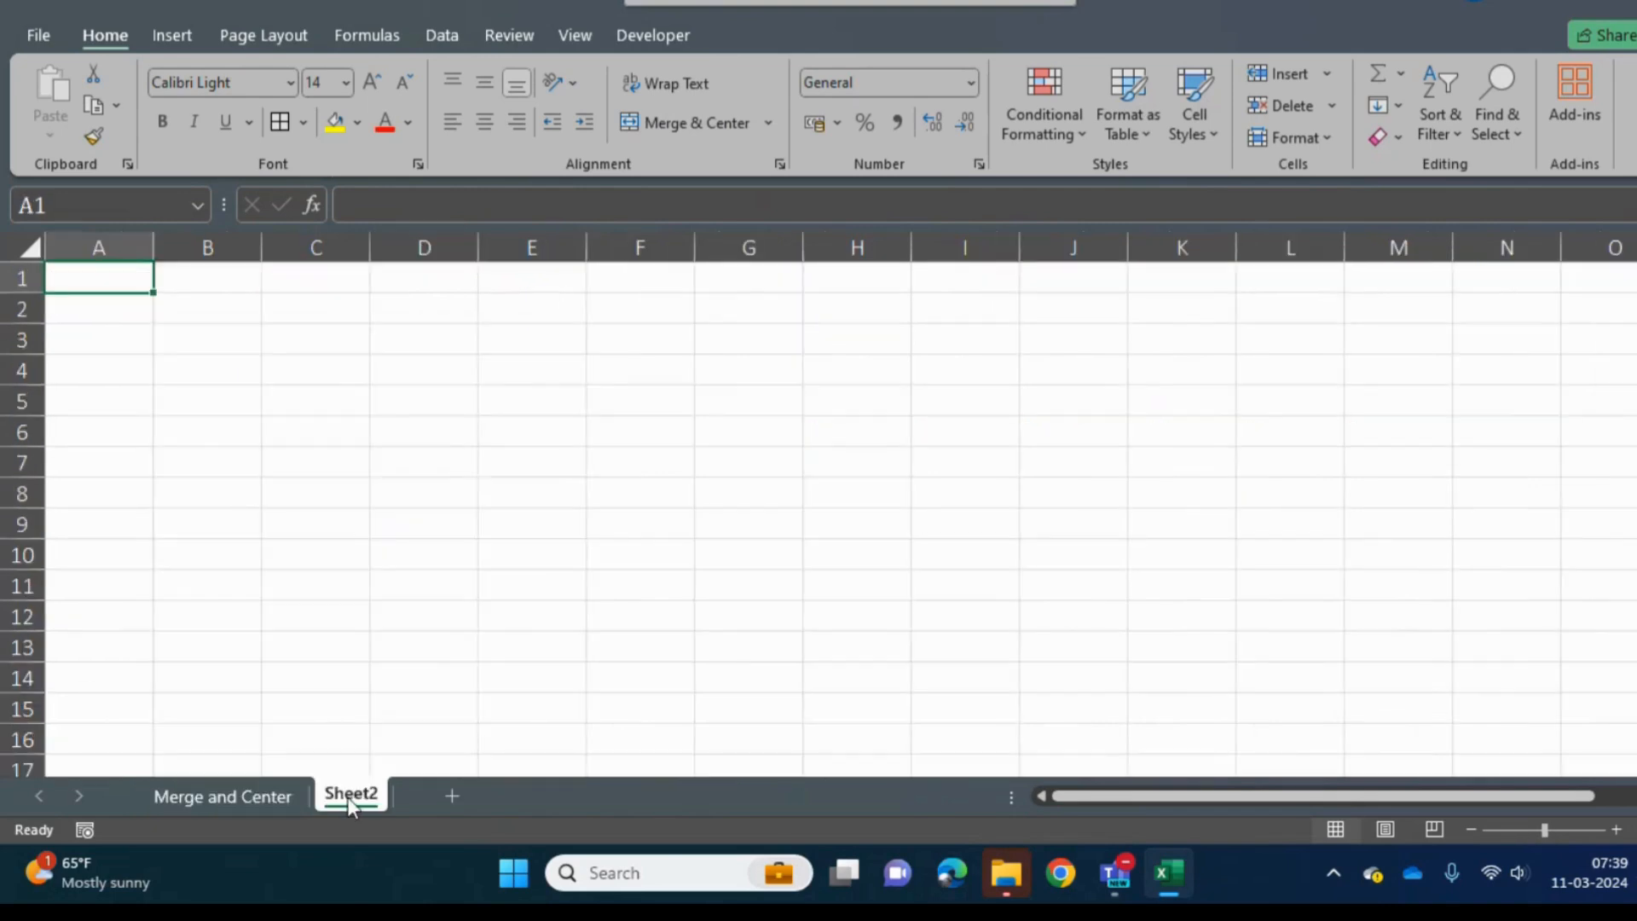
pyautogui.doubleClick(349, 794)
pyautogui.write('Numbe')
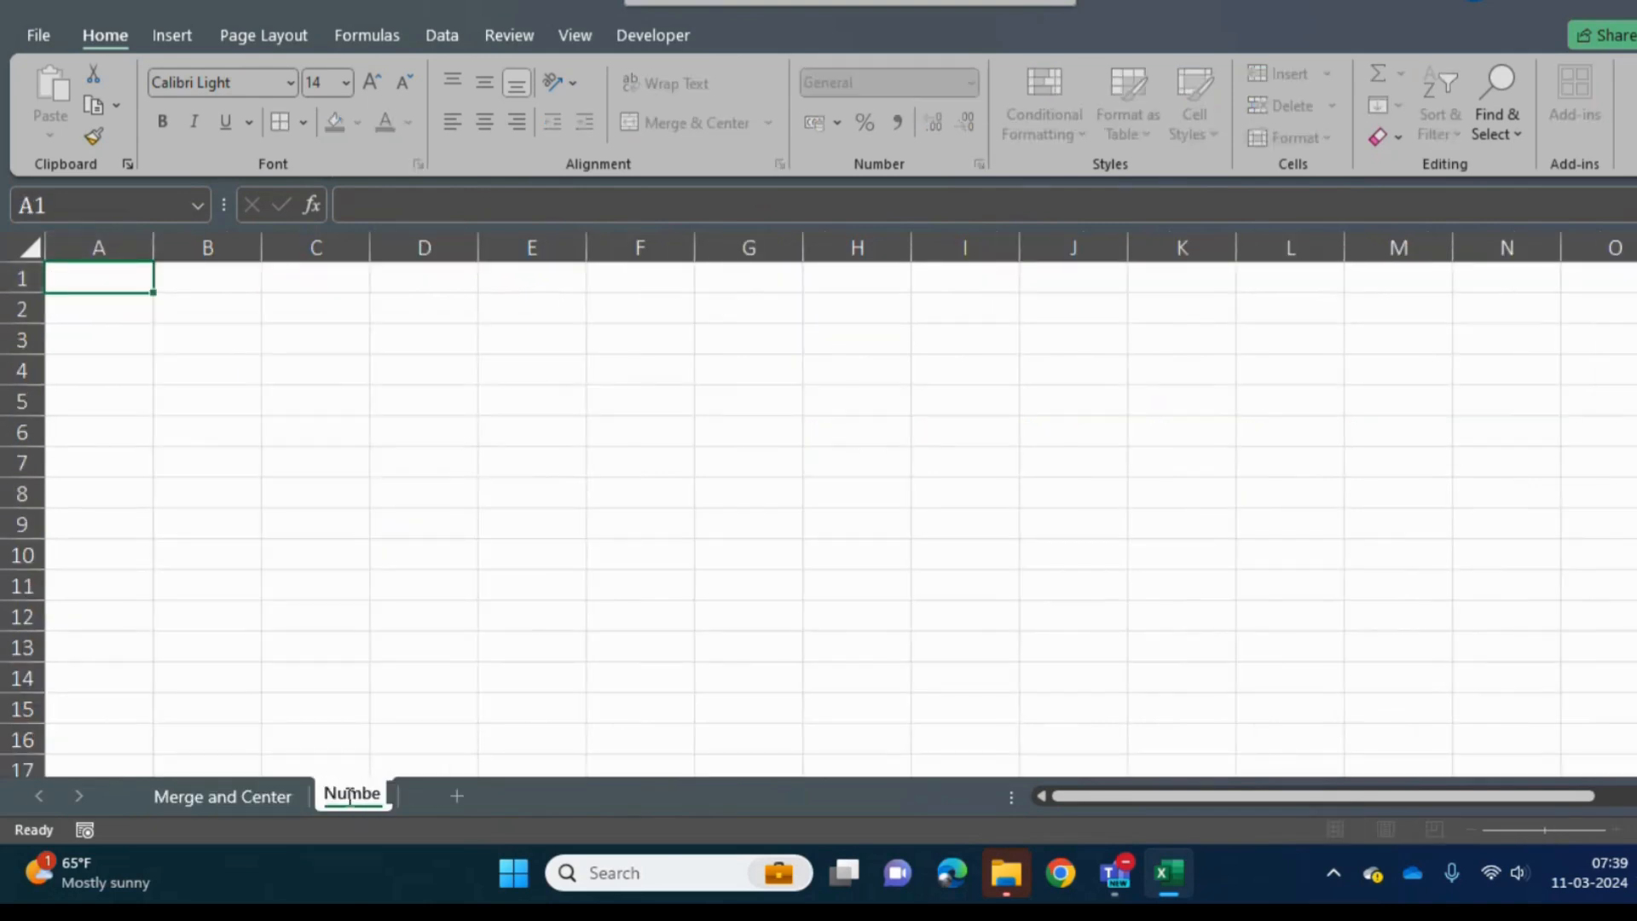
pyautogui.write('r Formatting')
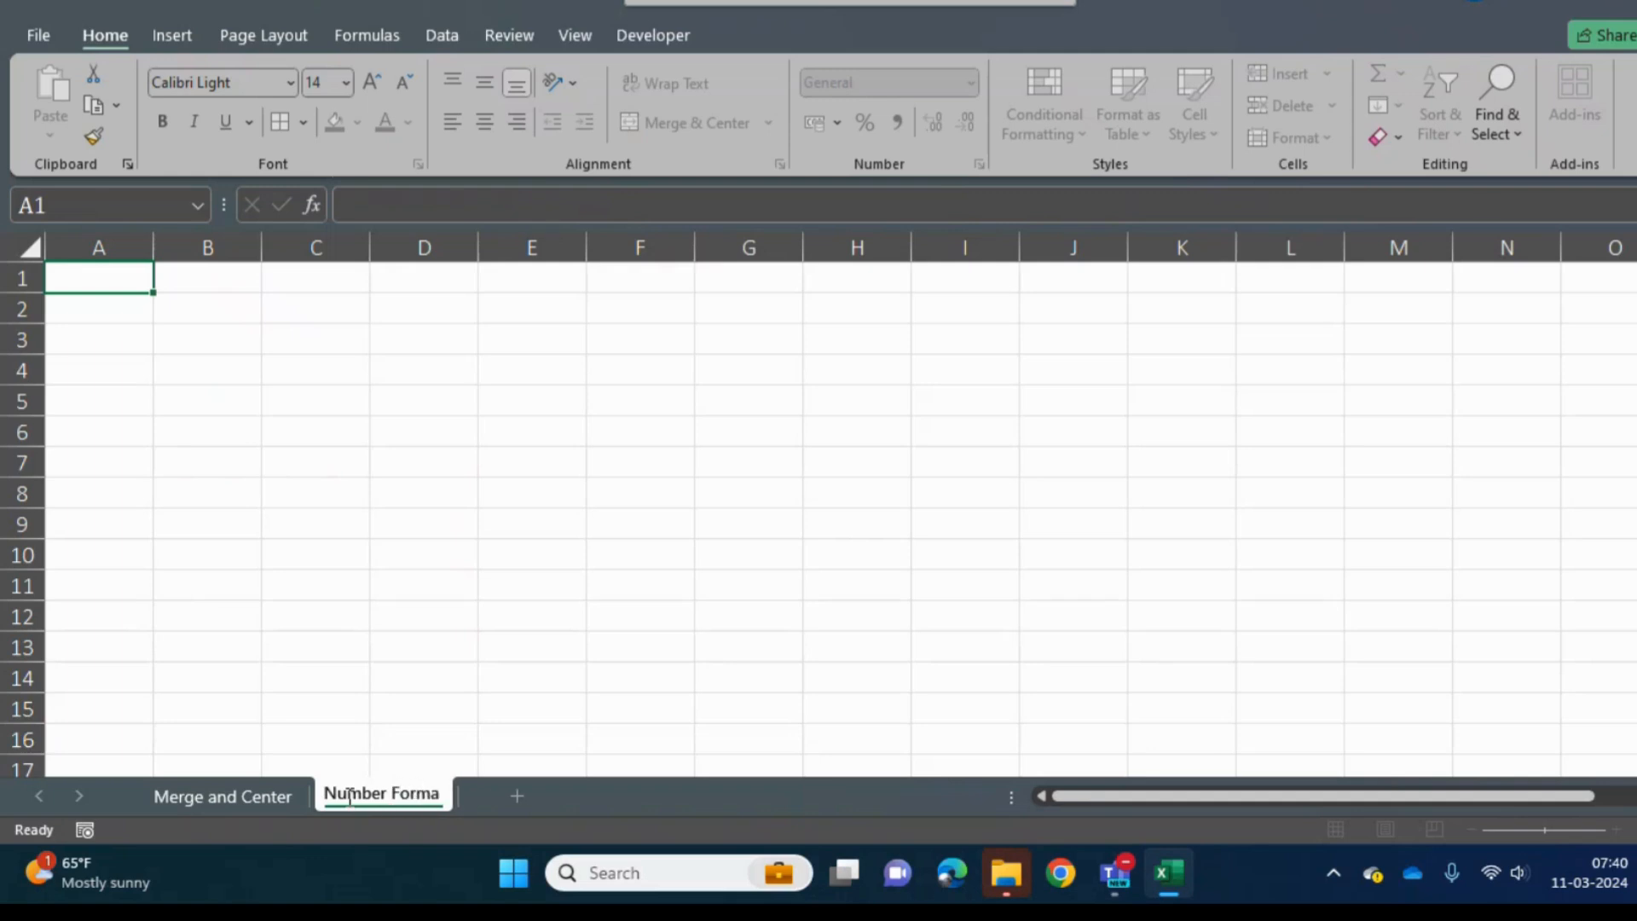
pyautogui.press('Return')
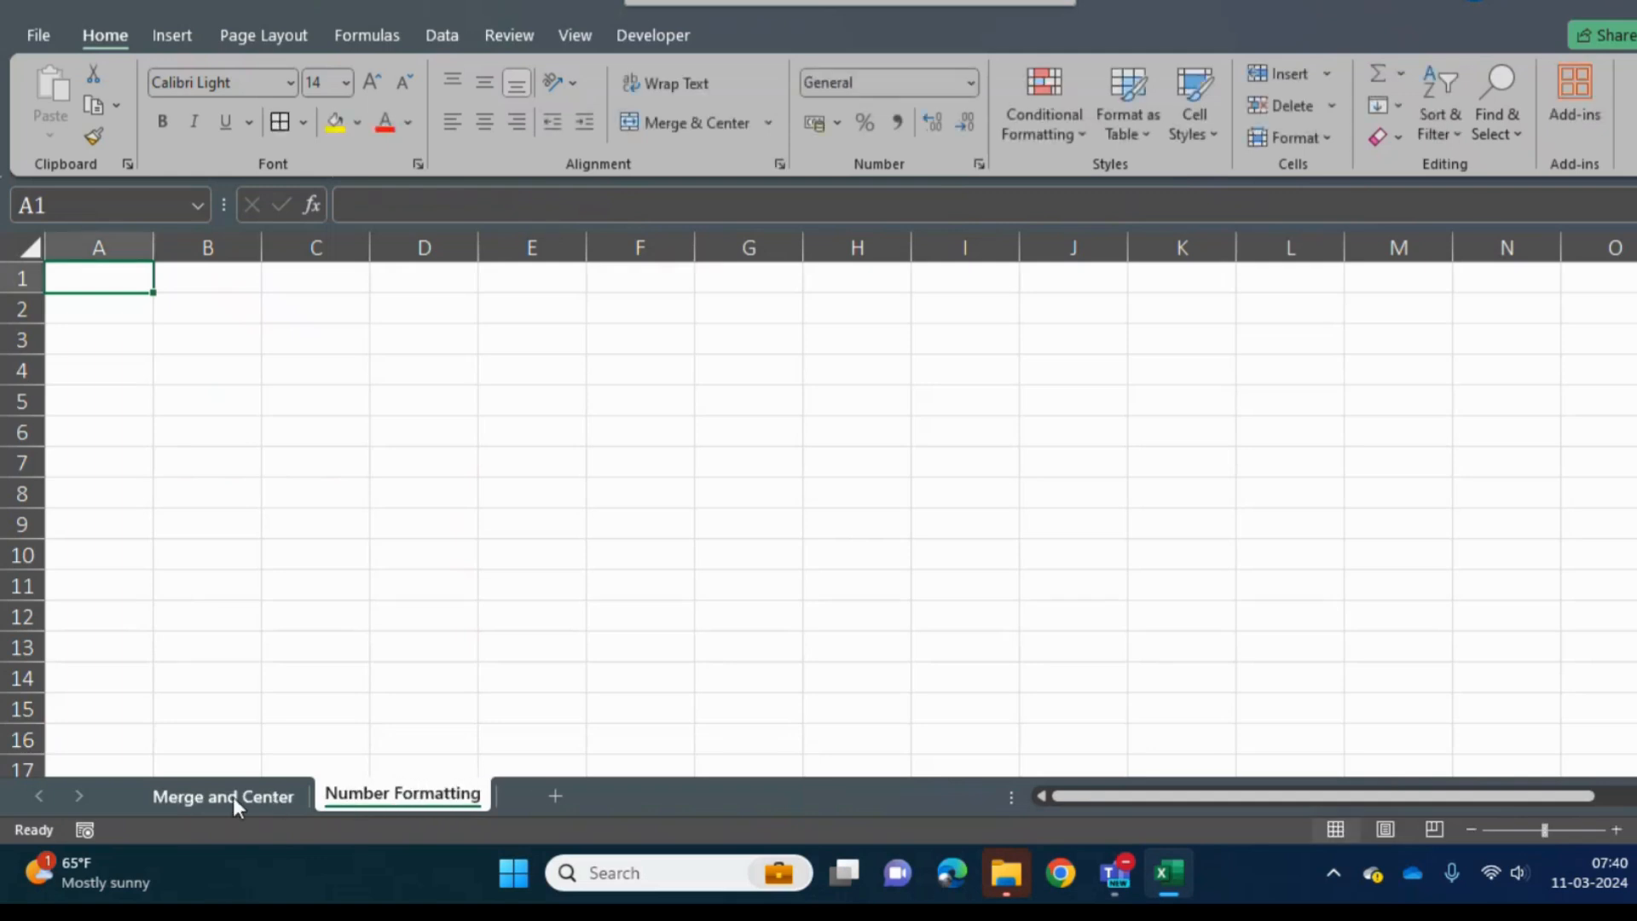
# - View the Merge and Center sheet briefly, and return to cell A2 of the Number Formatting sheet
pyautogui.click(234, 798)
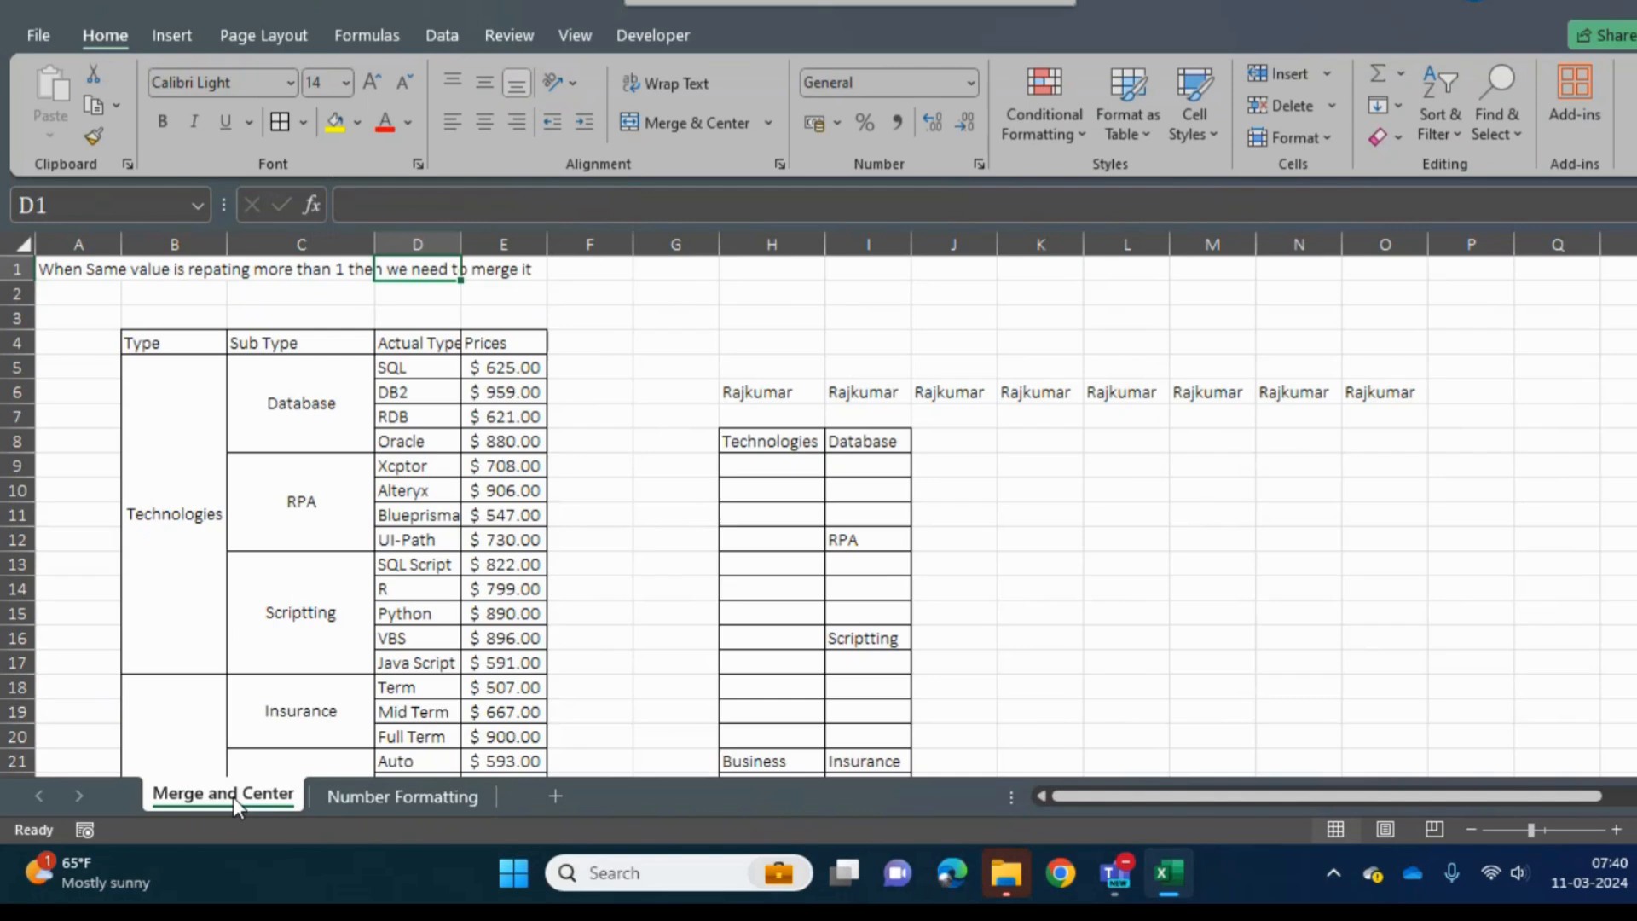
pyautogui.click(429, 795)
pyautogui.click(464, 492)
pyautogui.hotkey('ctrl', 'Home')
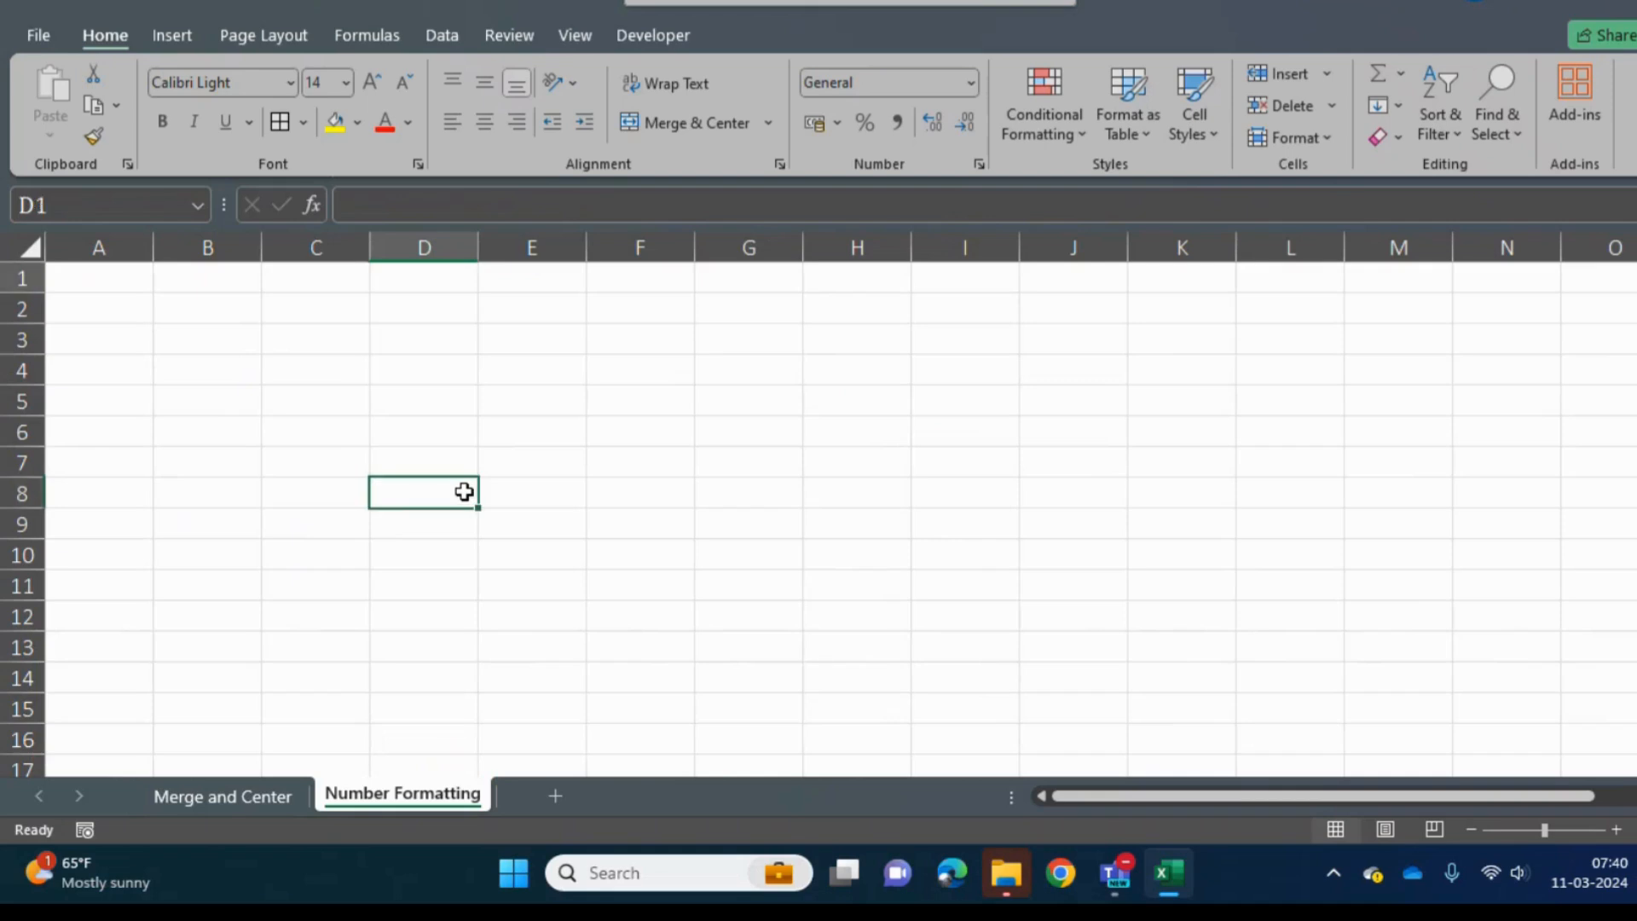
pyautogui.press('Down')
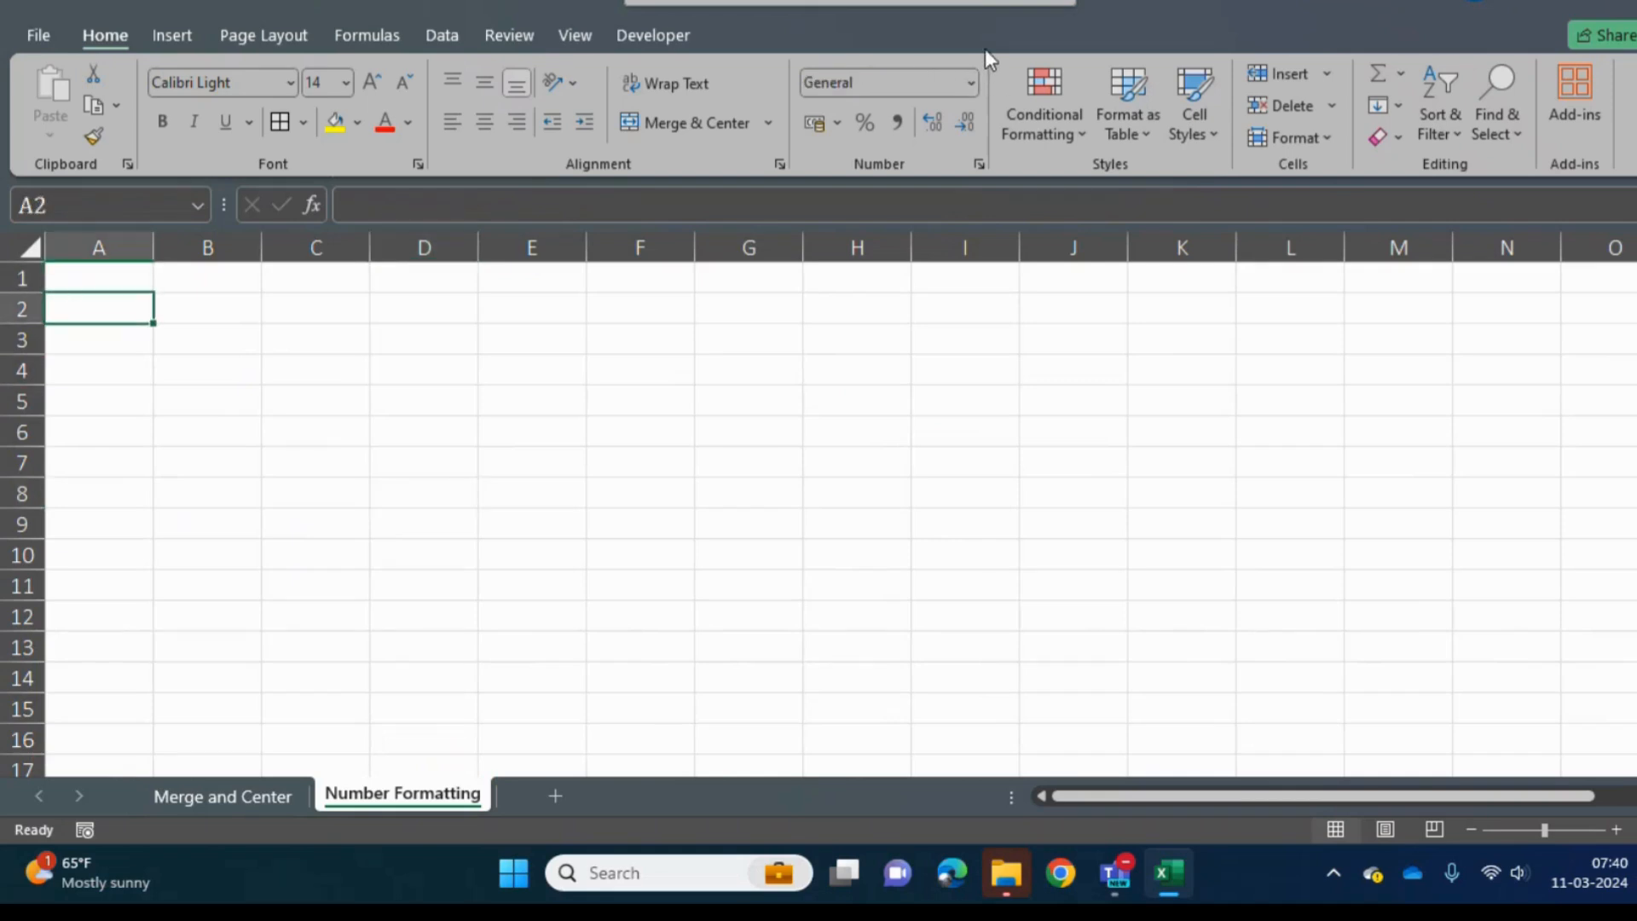
# - Look through the number formats available for A2, from General to Text
pyautogui.click(970, 82)
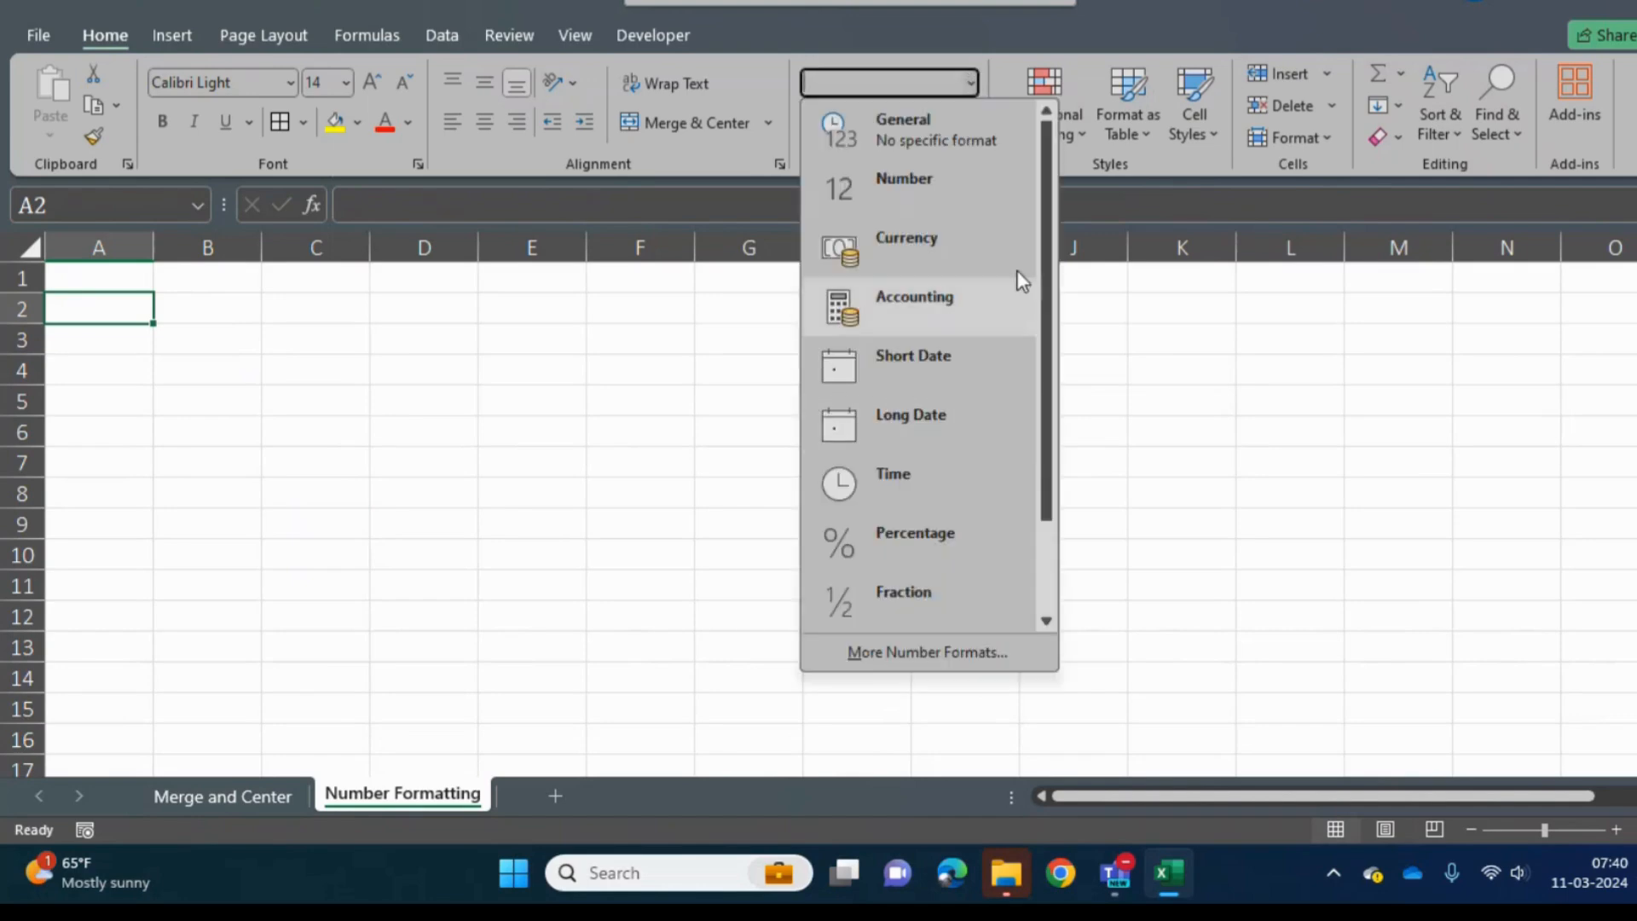
pyautogui.moveTo(1045, 223); pyautogui.dragTo(1034, 427)
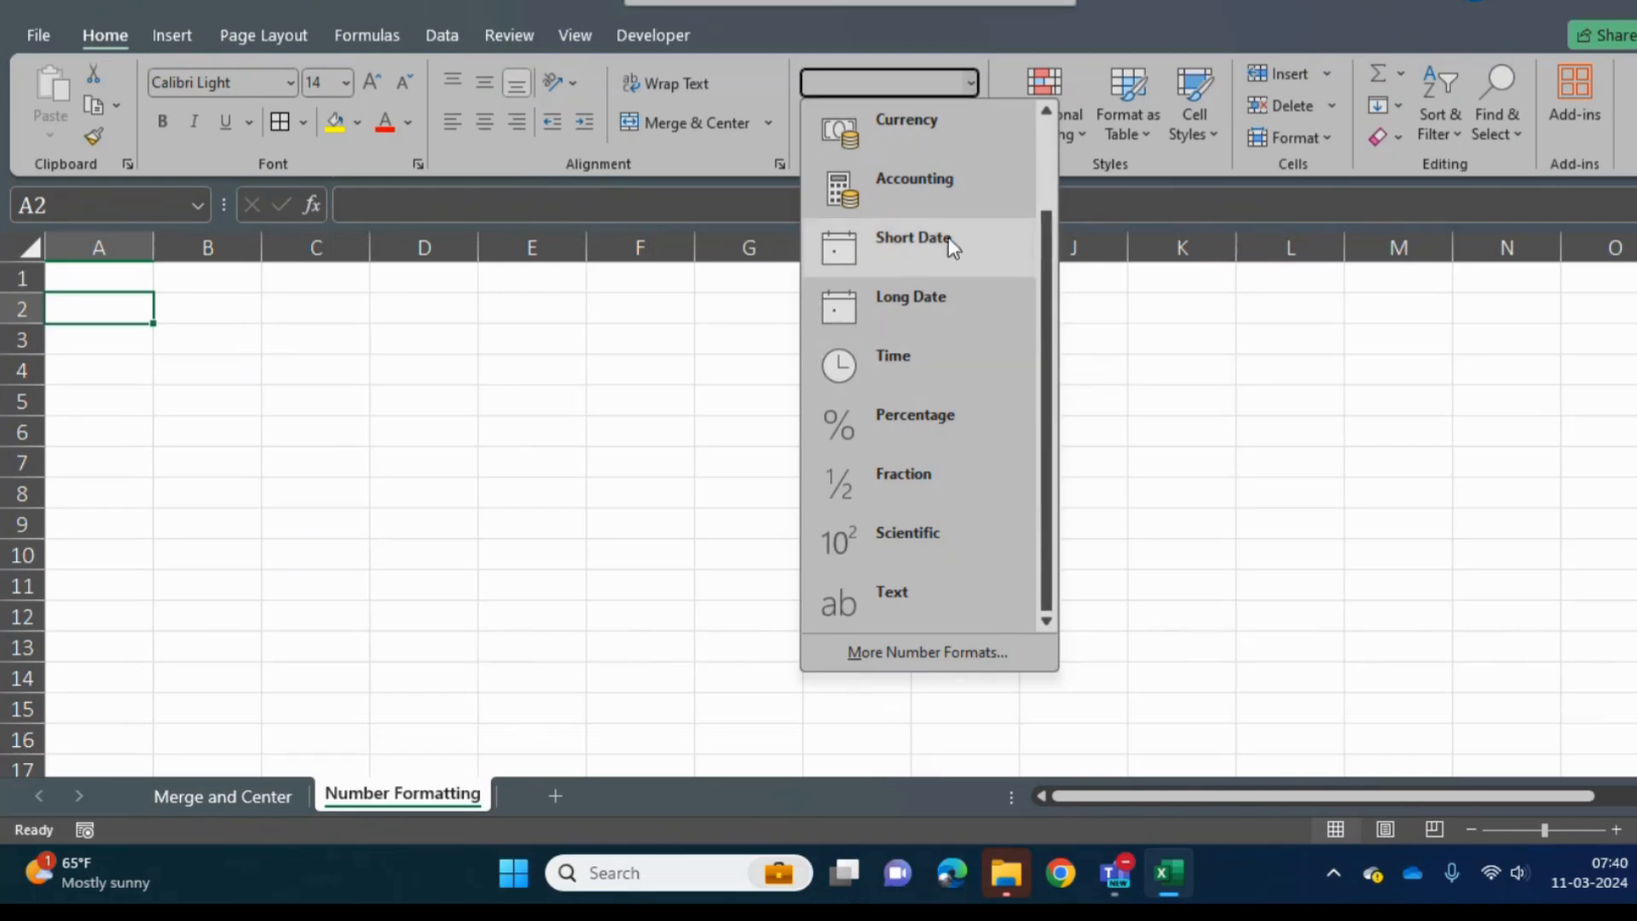
pyautogui.moveTo(1043, 423); pyautogui.dragTo(1046, 206)
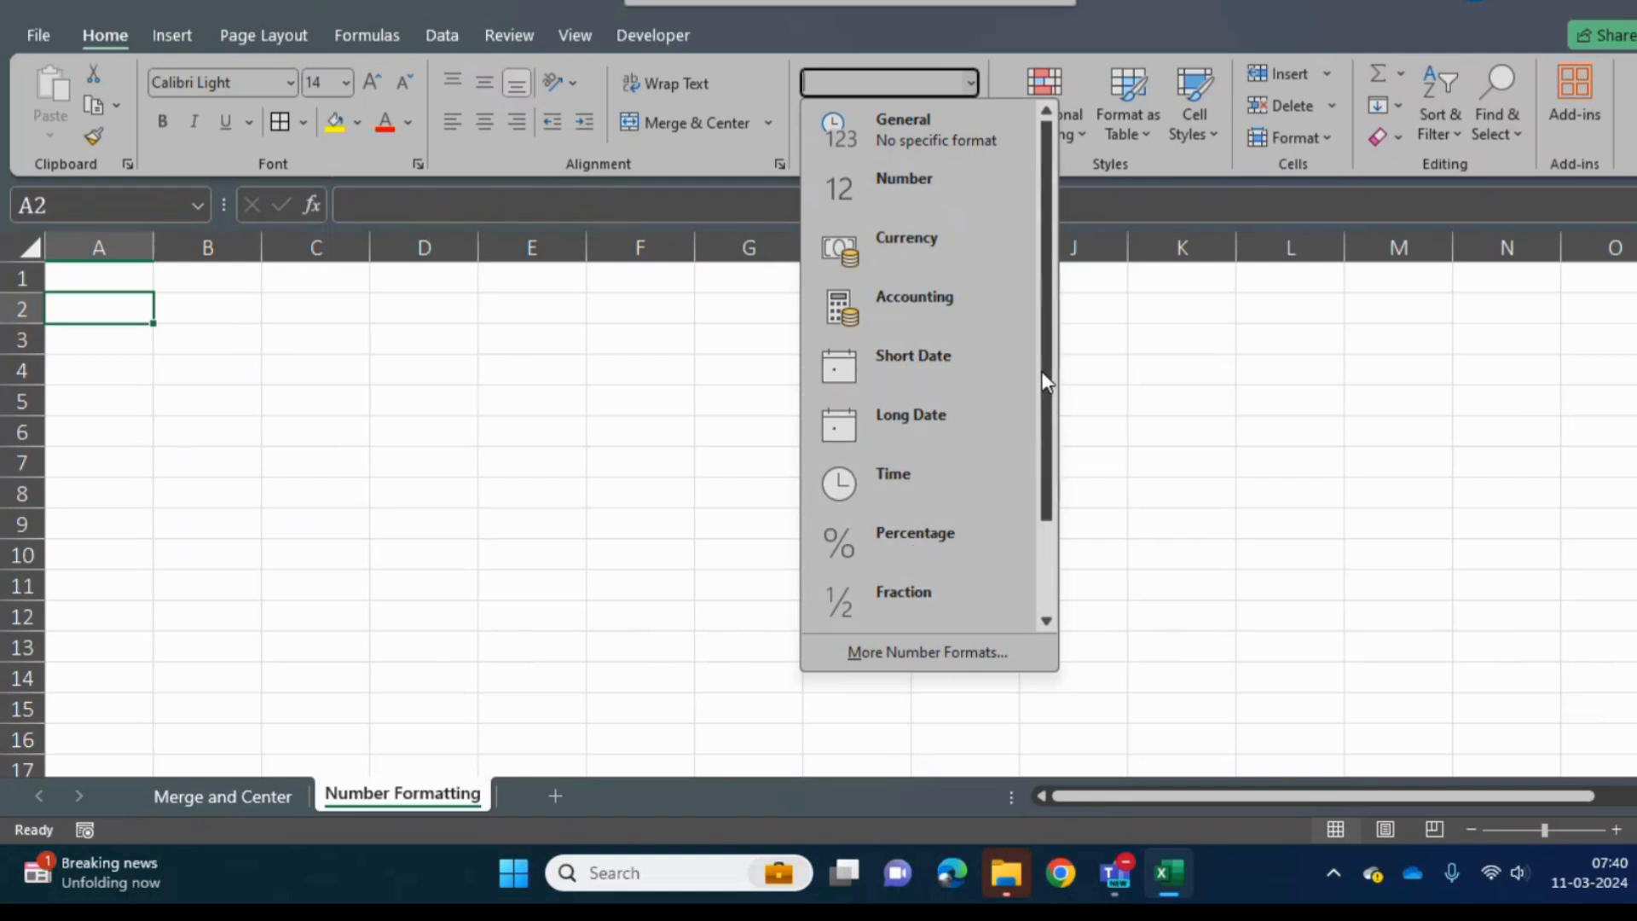
pyautogui.moveTo(1048, 307); pyautogui.dragTo(1048, 619)
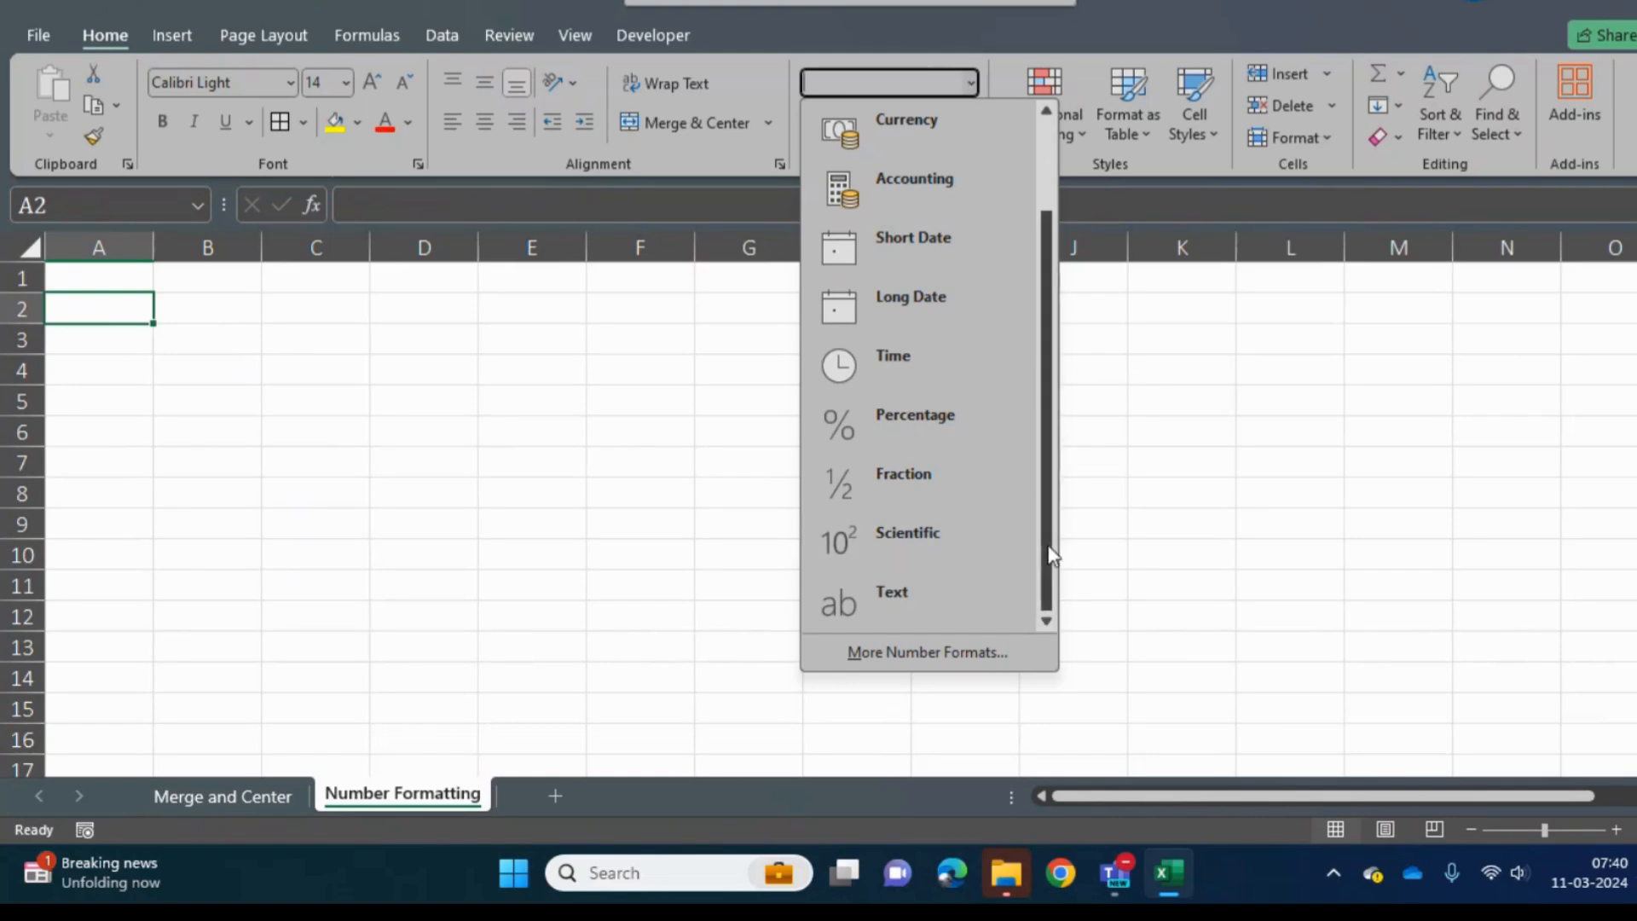
pyautogui.moveTo(1046, 545); pyautogui.dragTo(1048, 308)
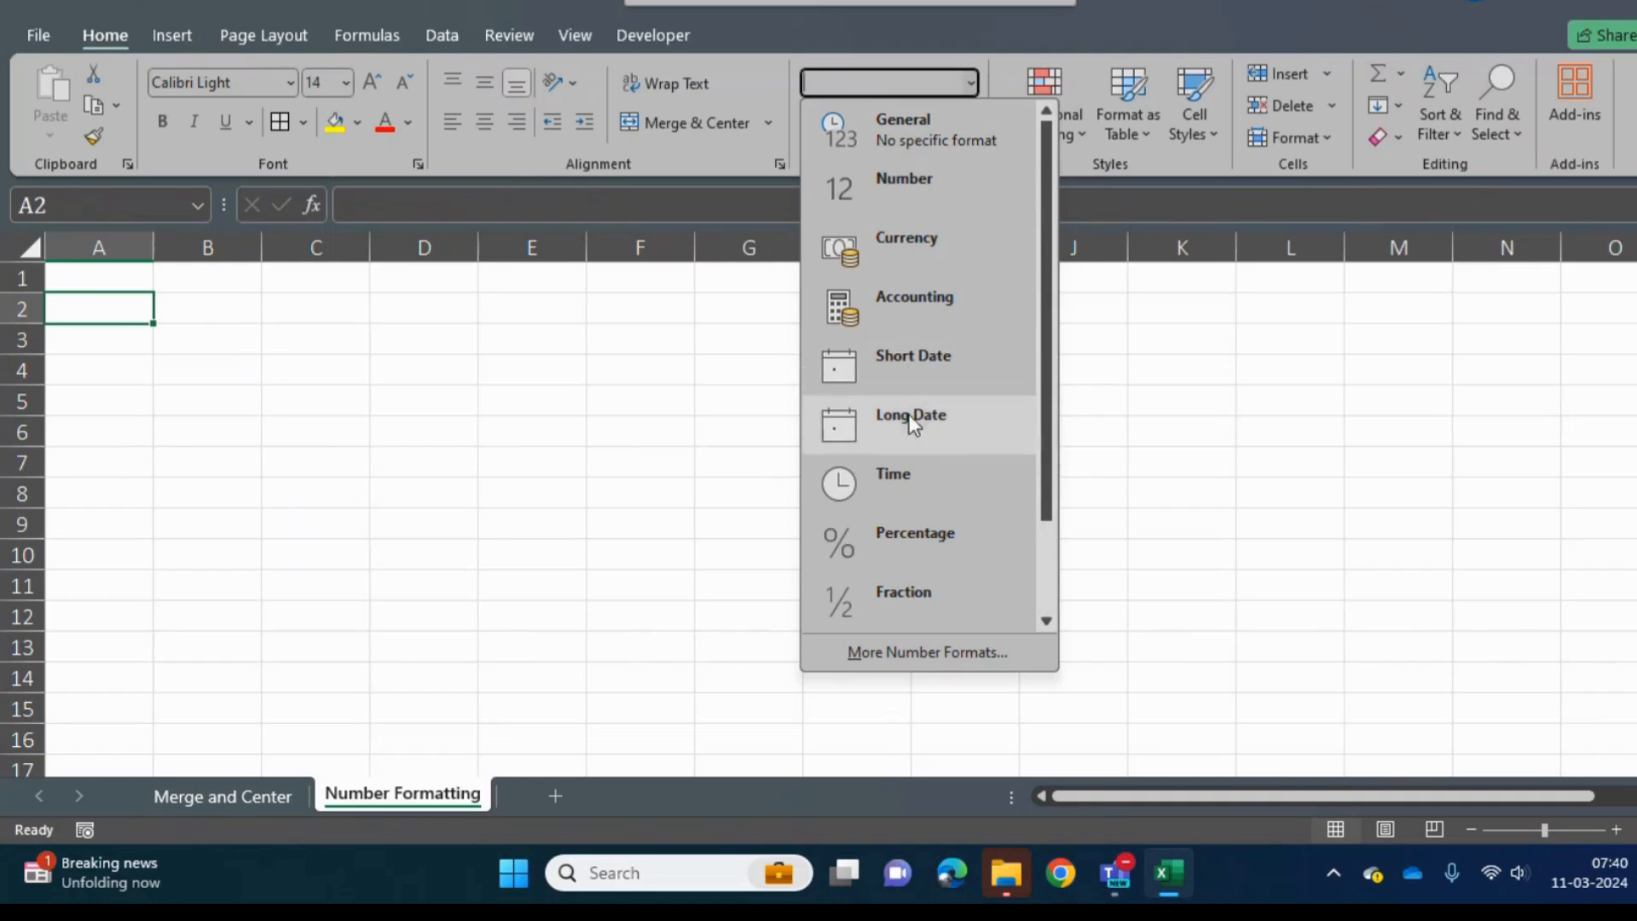
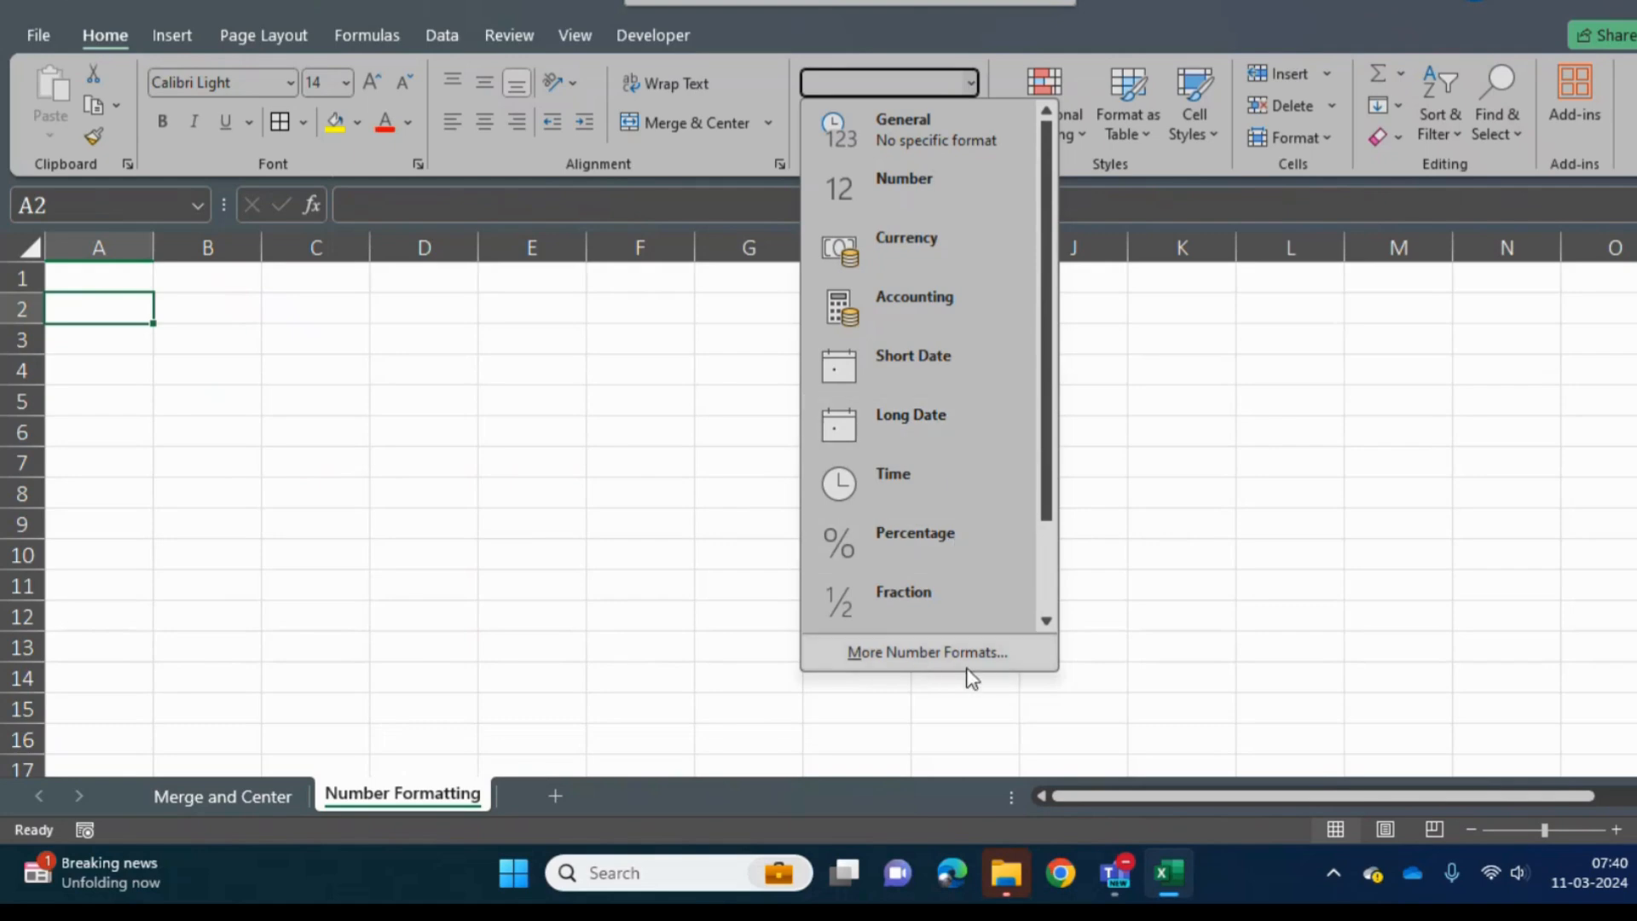
# - Enter the current date, 11-03-2024, in cell A3
pyautogui.click(142, 347)
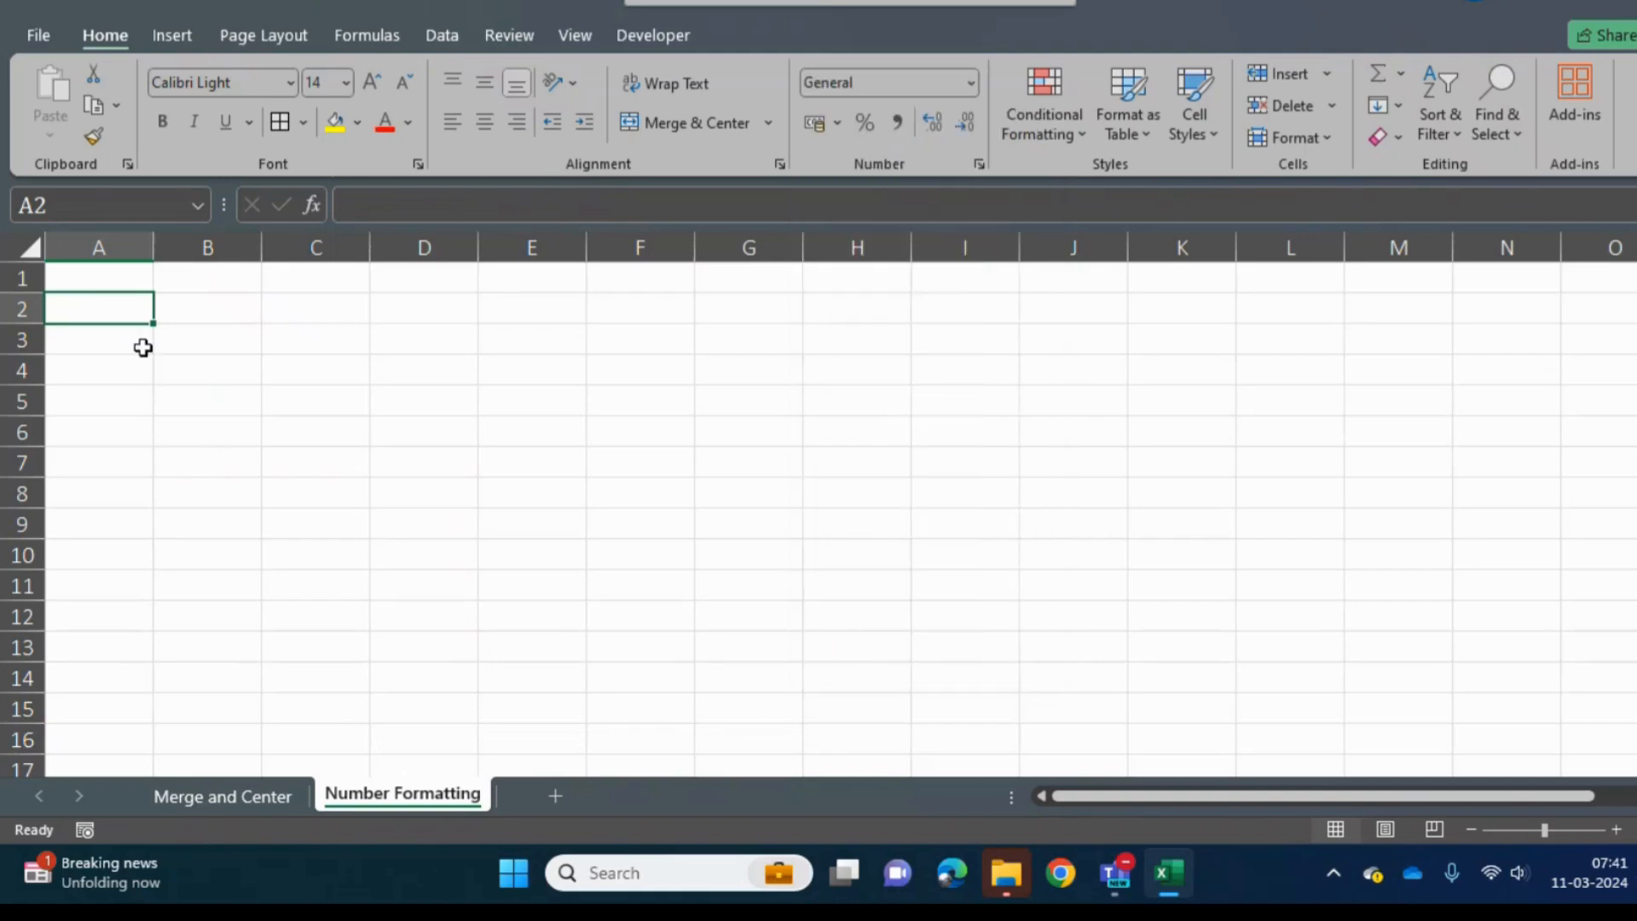
pyautogui.press('Up')
pyautogui.press('Down')
pyautogui.press('Down')
pyautogui.press('Up')
pyautogui.press('Up')
pyautogui.press('Down')
# - Fill the date from A3 down through A16
pyautogui.press('Down')
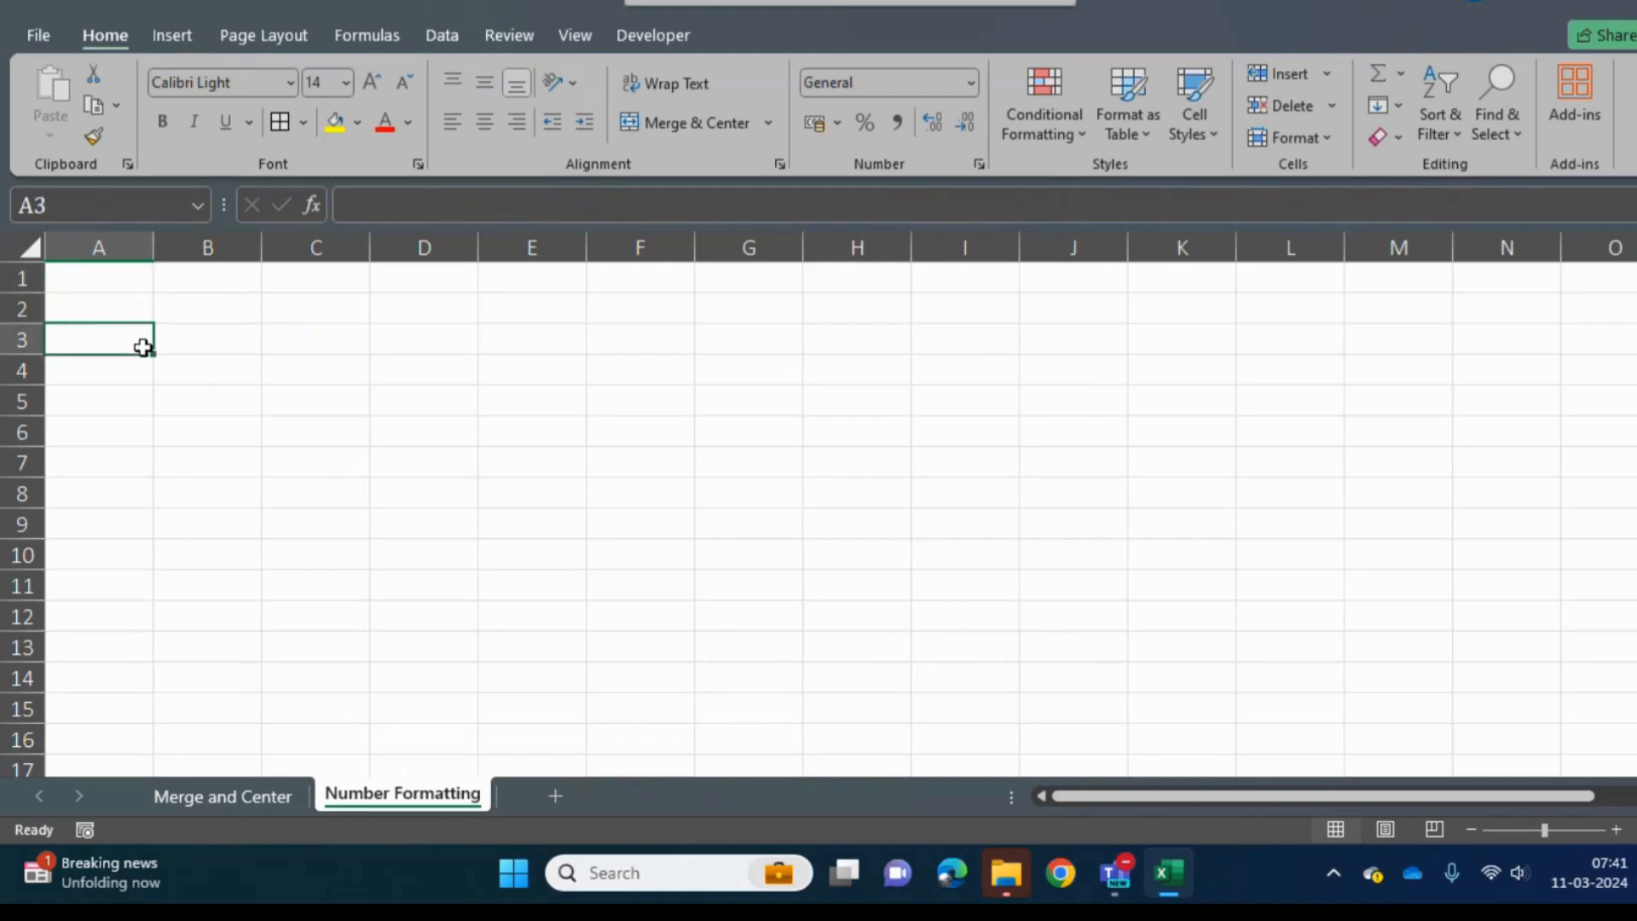
pyautogui.hotkey('ctrl', ';')
pyautogui.press('Up')
pyautogui.press('Down')
pyautogui.hotkey('shift', 'Down')
pyautogui.hotkey('shift', 'Down')
pyautogui.hotkey('shift', 'Down')
pyautogui.hotkey('shift', 'Down')
pyautogui.hotkey('shift', 'Down')
pyautogui.hotkey('shift', 'Down')
pyautogui.hotkey('shift', 'Down')
pyautogui.hotkey('shift', 'Down')
pyautogui.hotkey('shift', 'Down')
pyautogui.hotkey('shift', 'Down')
pyautogui.hotkey('shift', 'Down')
pyautogui.hotkey('shift', 'Down')
pyautogui.hotkey('shift', 'Down')
pyautogui.hotkey('shift', 'Down')
pyautogui.hotkey('shift', 'Down')
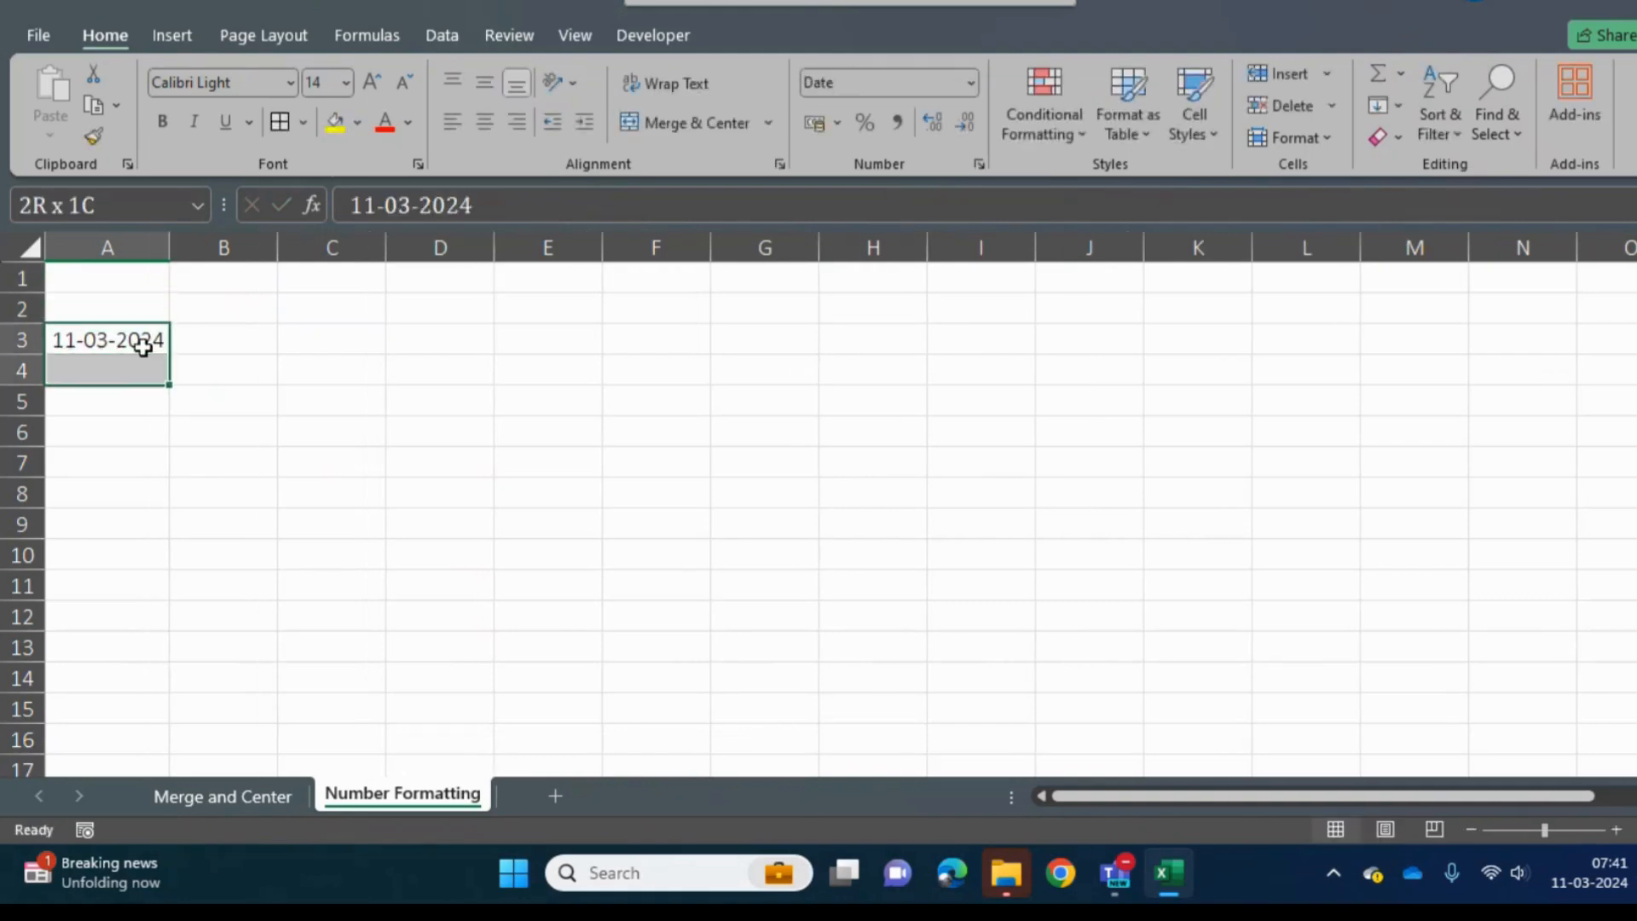
pyautogui.press('Up')
pyautogui.press('Up')
pyautogui.press('Down')
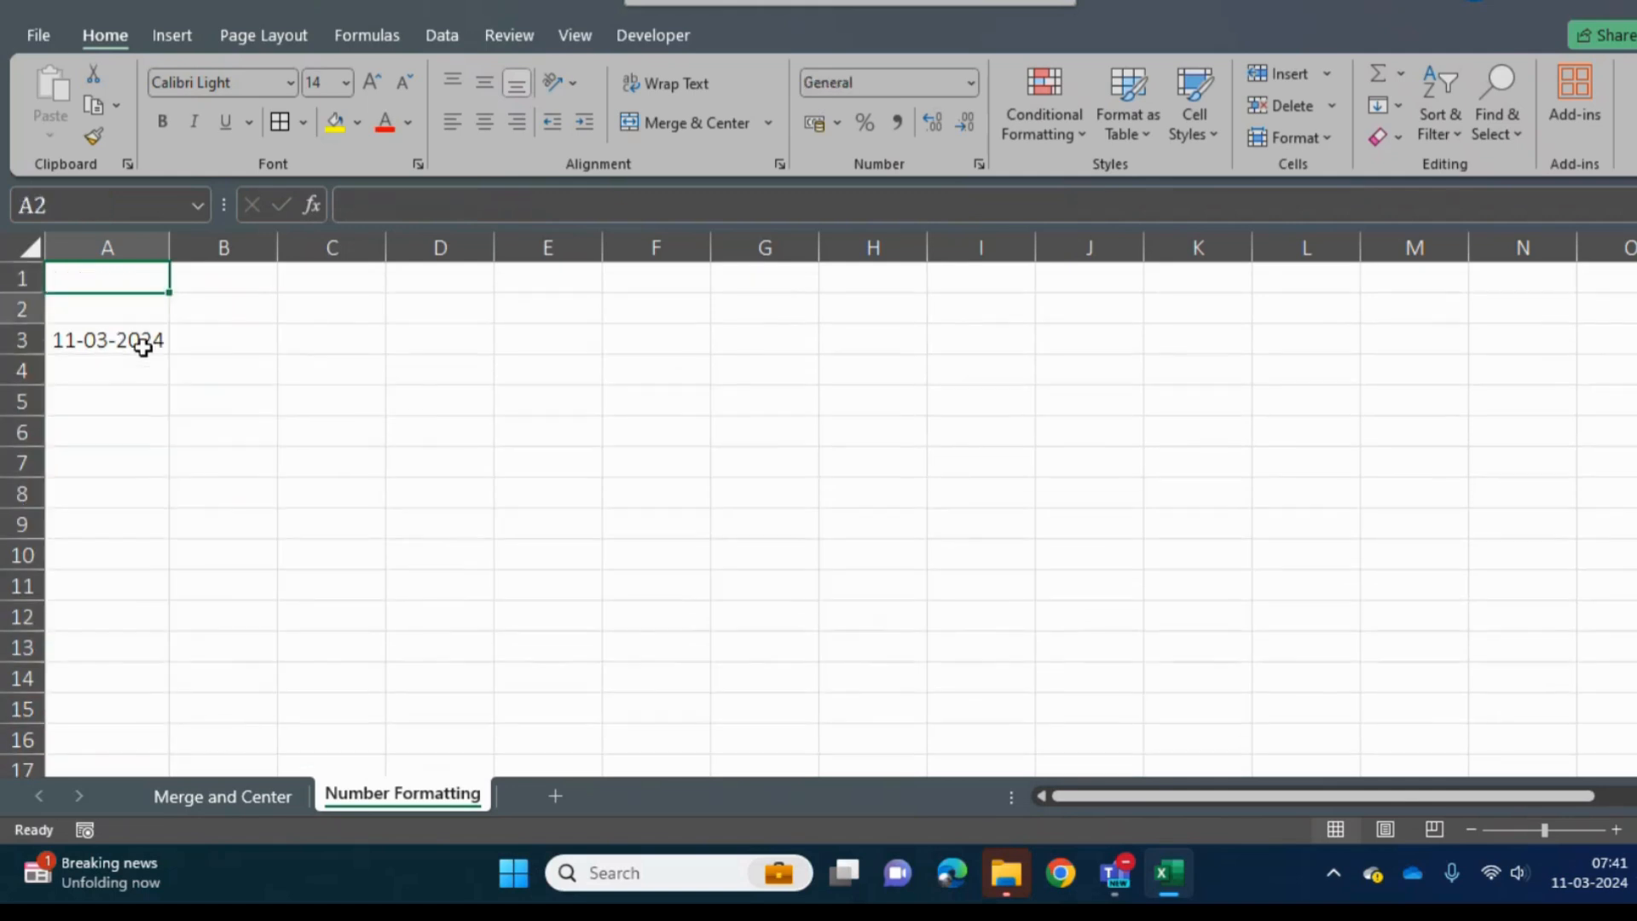
pyautogui.press('Down')
pyautogui.hotkey('shift', 'Down')
pyautogui.hotkey('shift', 'Down')
pyautogui.hotkey('shift', 'Down')
pyautogui.hotkey('shift', 'Down')
pyautogui.hotkey('shift', 'Down')
pyautogui.hotkey('shift', 'Down')
pyautogui.hotkey('shift', 'Down')
pyautogui.hotkey('shift', 'Down')
pyautogui.hotkey('shift', 'Down')
pyautogui.hotkey('shift', 'Down')
pyautogui.hotkey('shift', 'Down')
pyautogui.hotkey('shift', 'Down')
pyautogui.hotkey('shift', 'Down')
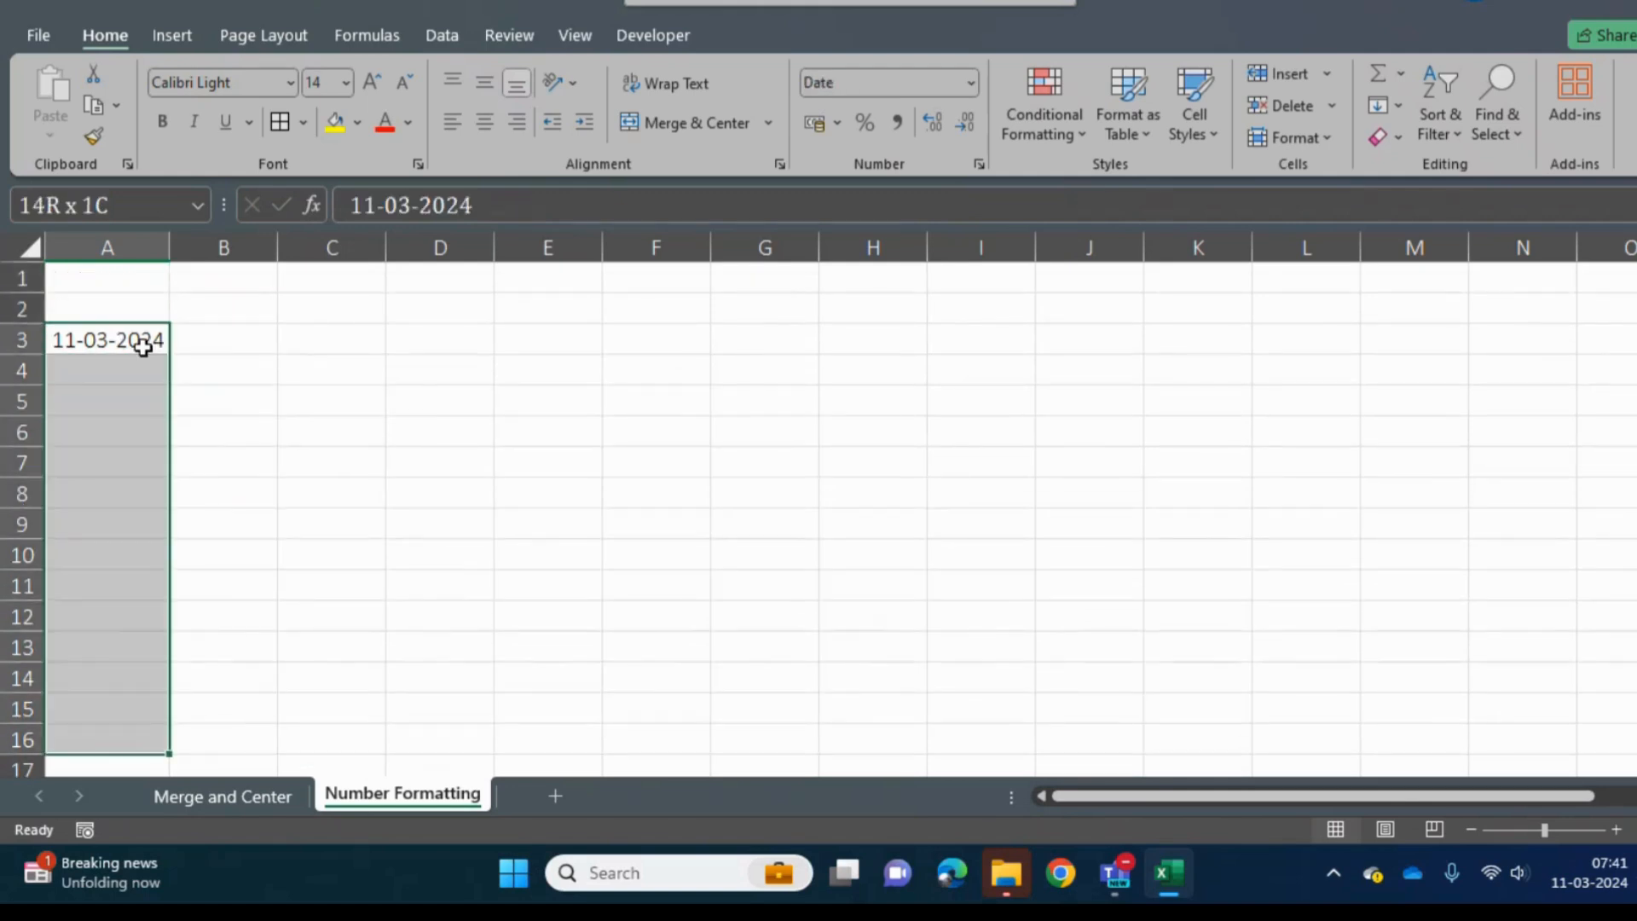
pyautogui.hotkey('ctrl', 'd')
# - Apply the Long Date format to the dates in A3:A16
pyautogui.hotkey('ctrl', 'Up')
pyautogui.press('Down')
pyautogui.press('Down')
pyautogui.hotkey('ctrl', 'shift', 'Down')
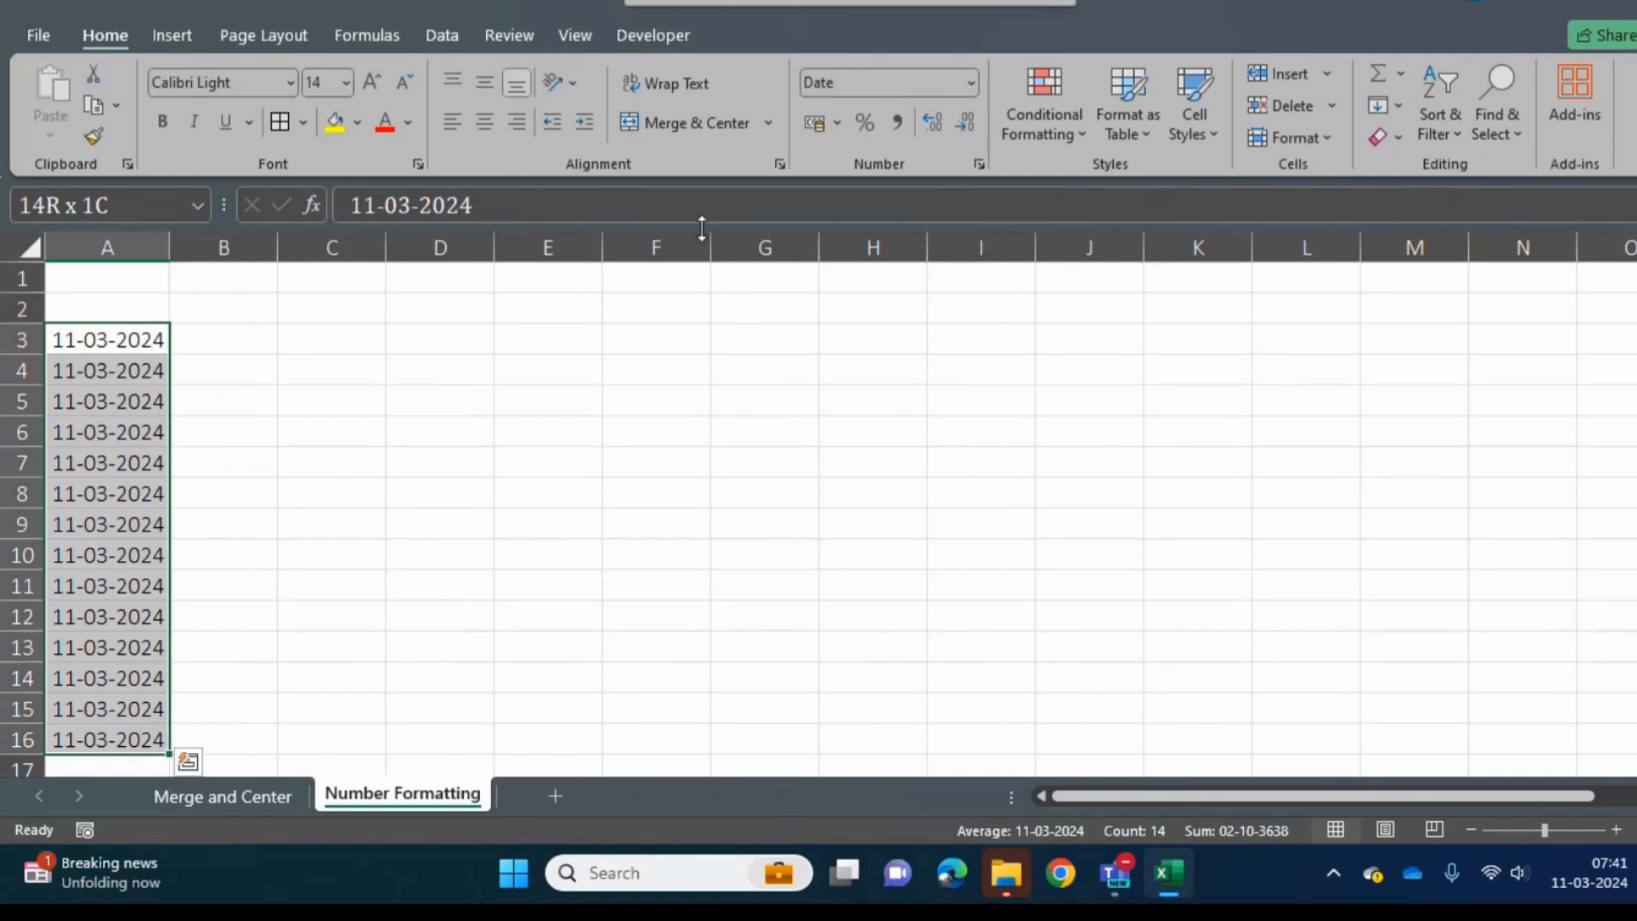
pyautogui.click(970, 84)
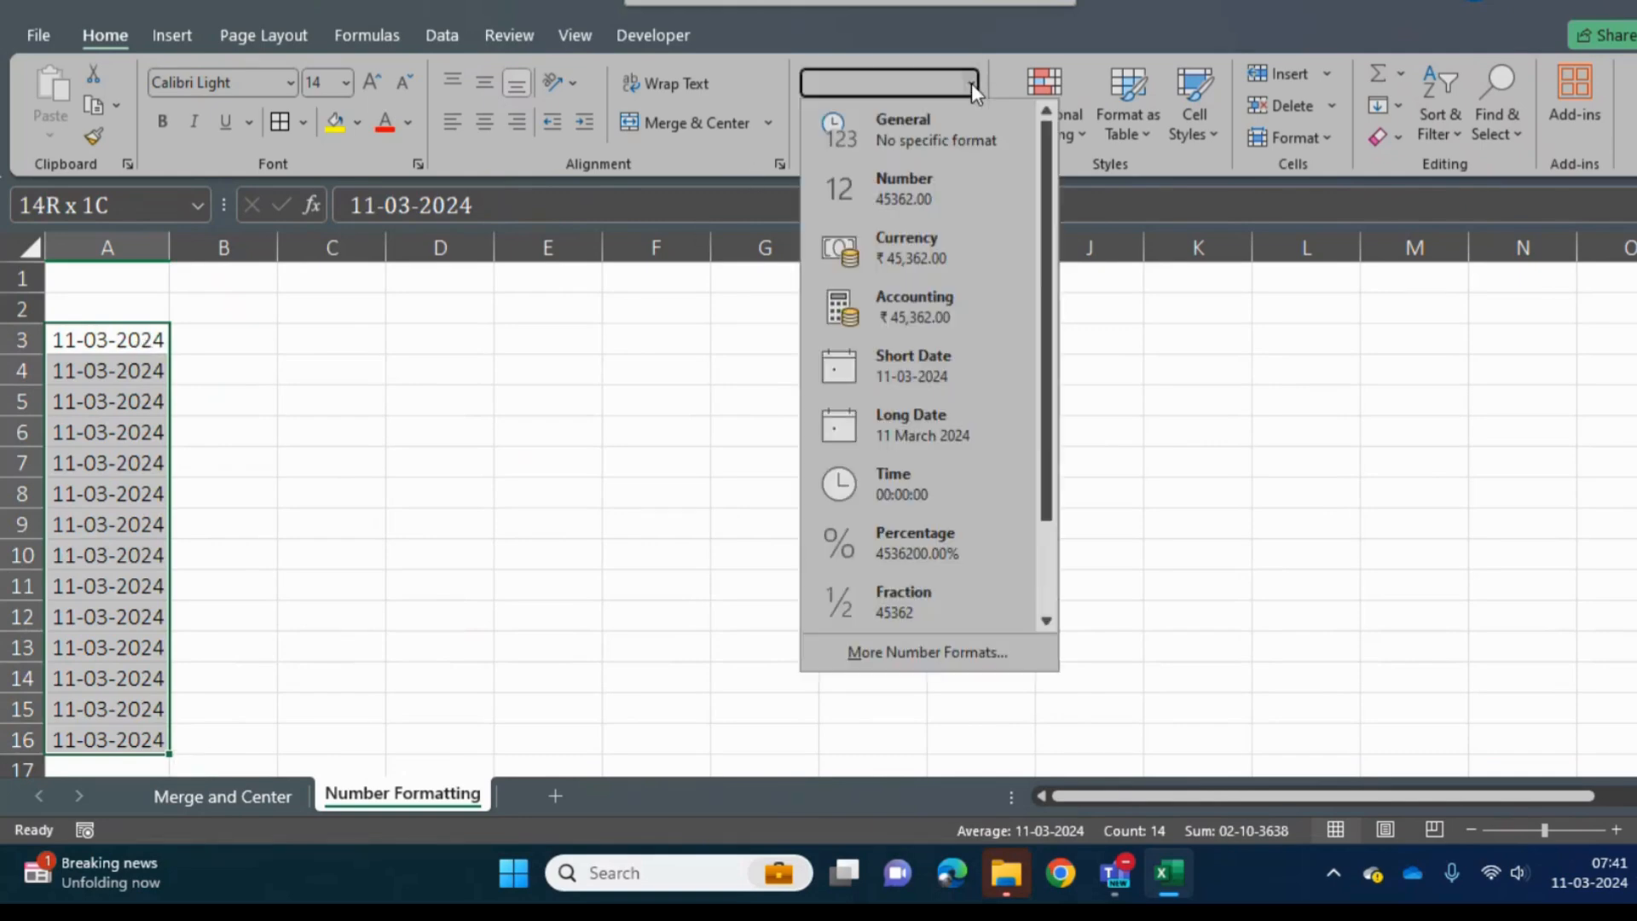
pyautogui.click(894, 433)
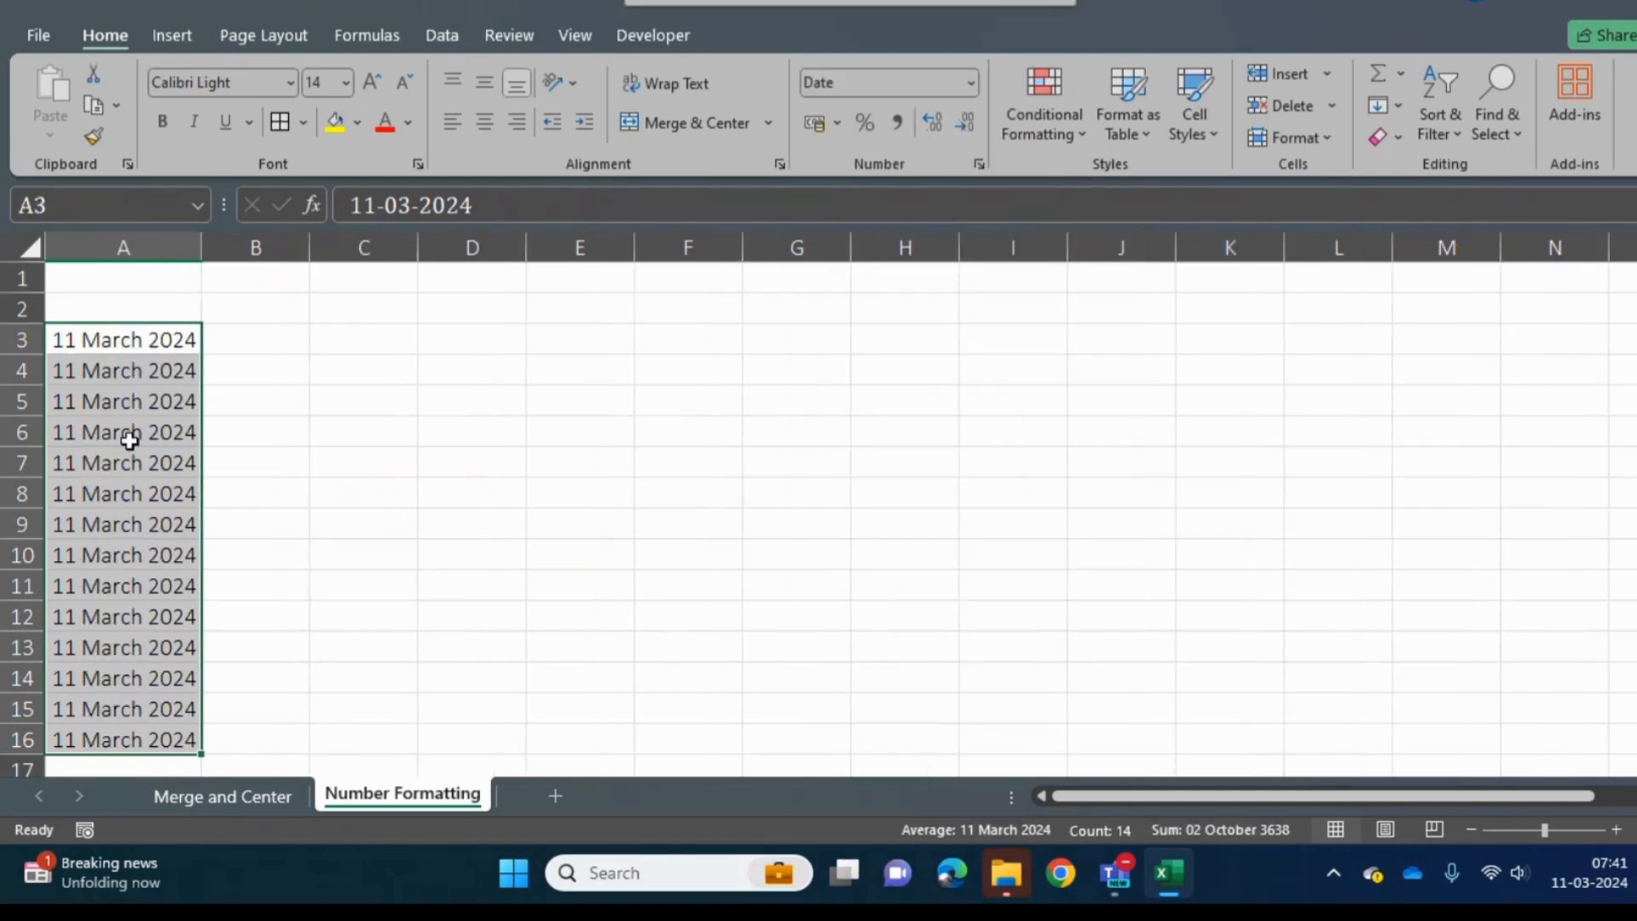
pyautogui.click(256, 337)
pyautogui.hotkey('shift', 'Down')
pyautogui.hotkey('shift', 'Down')
pyautogui.hotkey('shift', 'Down')
pyautogui.hotkey('shift', 'Down')
pyautogui.hotkey('shift', 'Down')
pyautogui.hotkey('shift', 'Down')
pyautogui.hotkey('shift', 'Down')
pyautogui.hotkey('shift', 'Down')
pyautogui.hotkey('shift', 'Down')
pyautogui.hotkey('shift', 'Down')
pyautogui.hotkey('shift', 'Down')
pyautogui.hotkey('shift', 'Down')
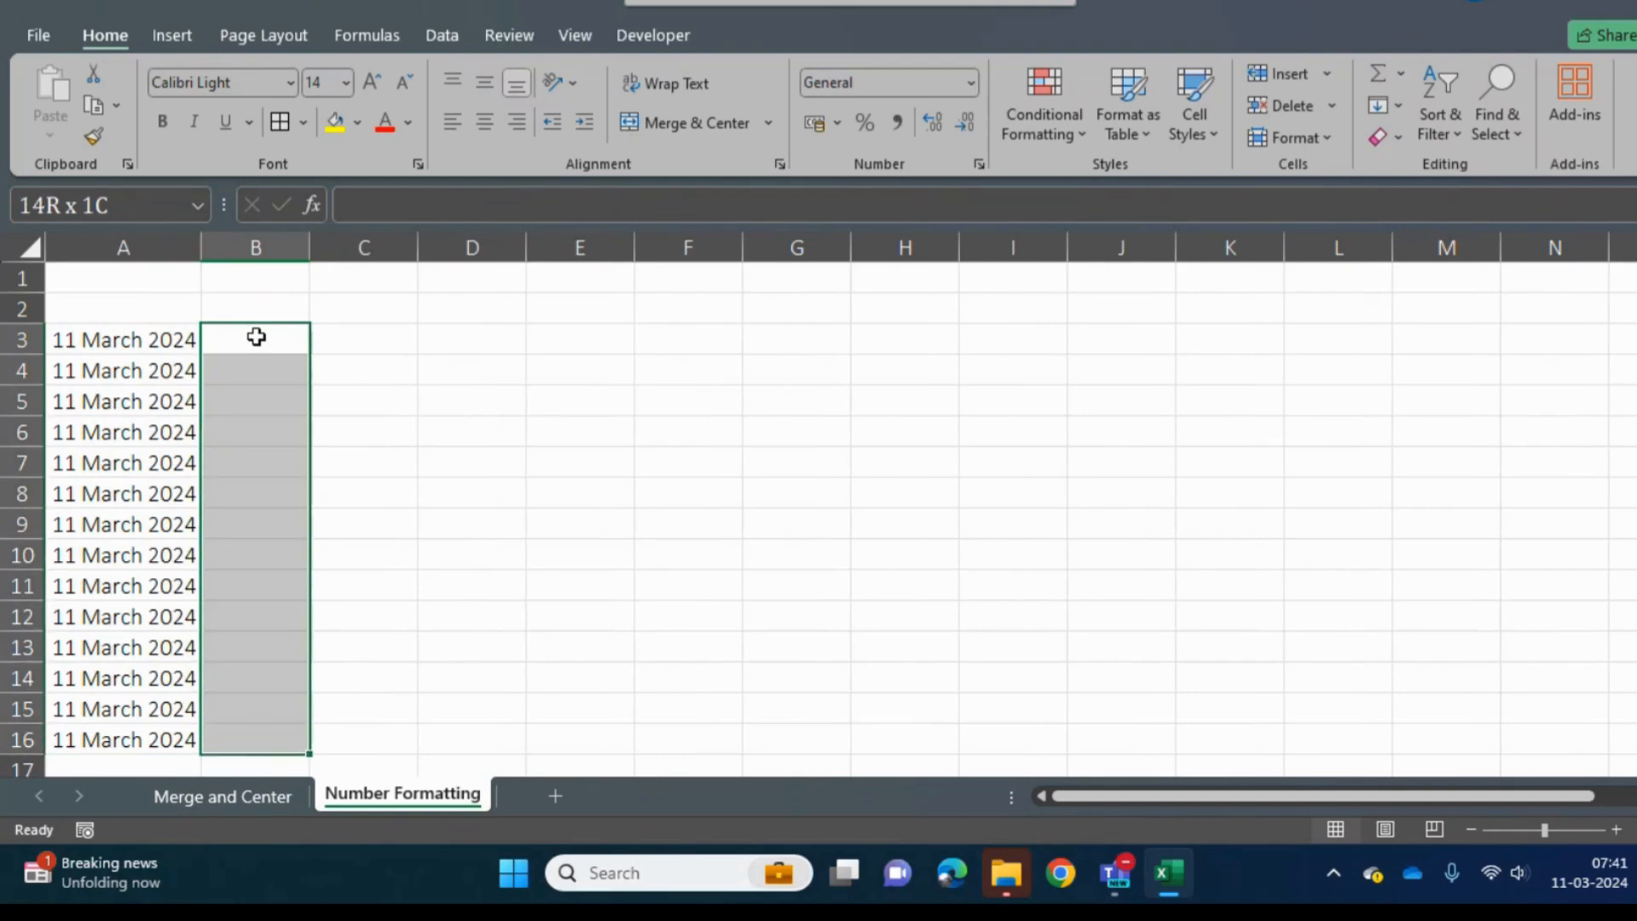
pyautogui.press('F2')
pyautogui.write('=ran')
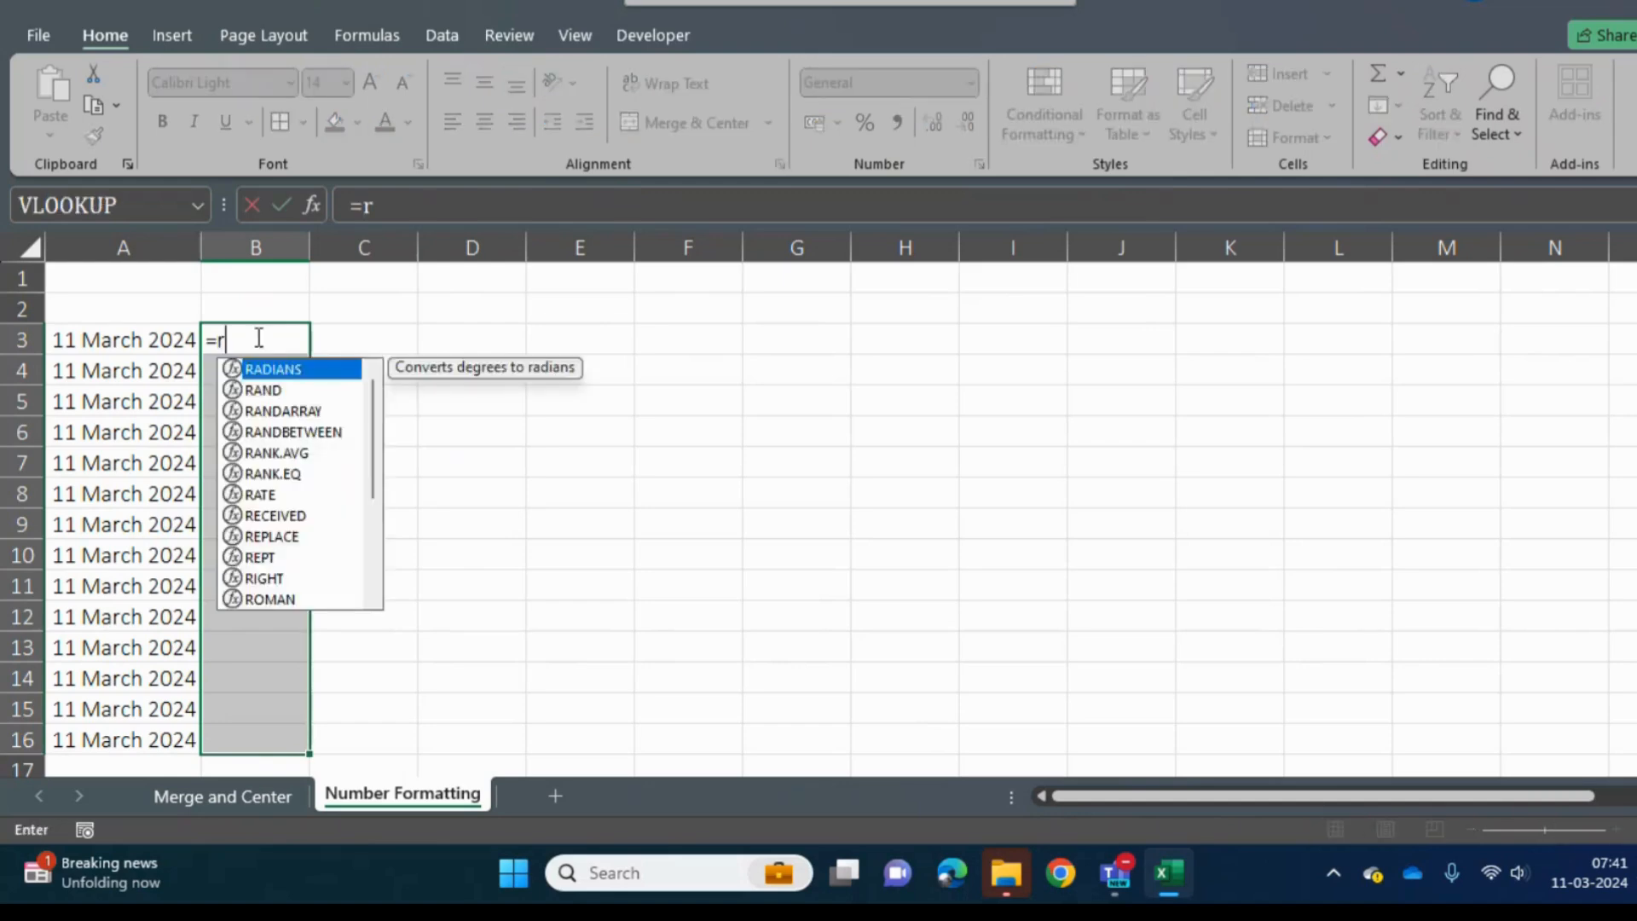
pyautogui.press('Down')
pyautogui.press('Down')
pyautogui.press('Tab')
pyautogui.write('10')
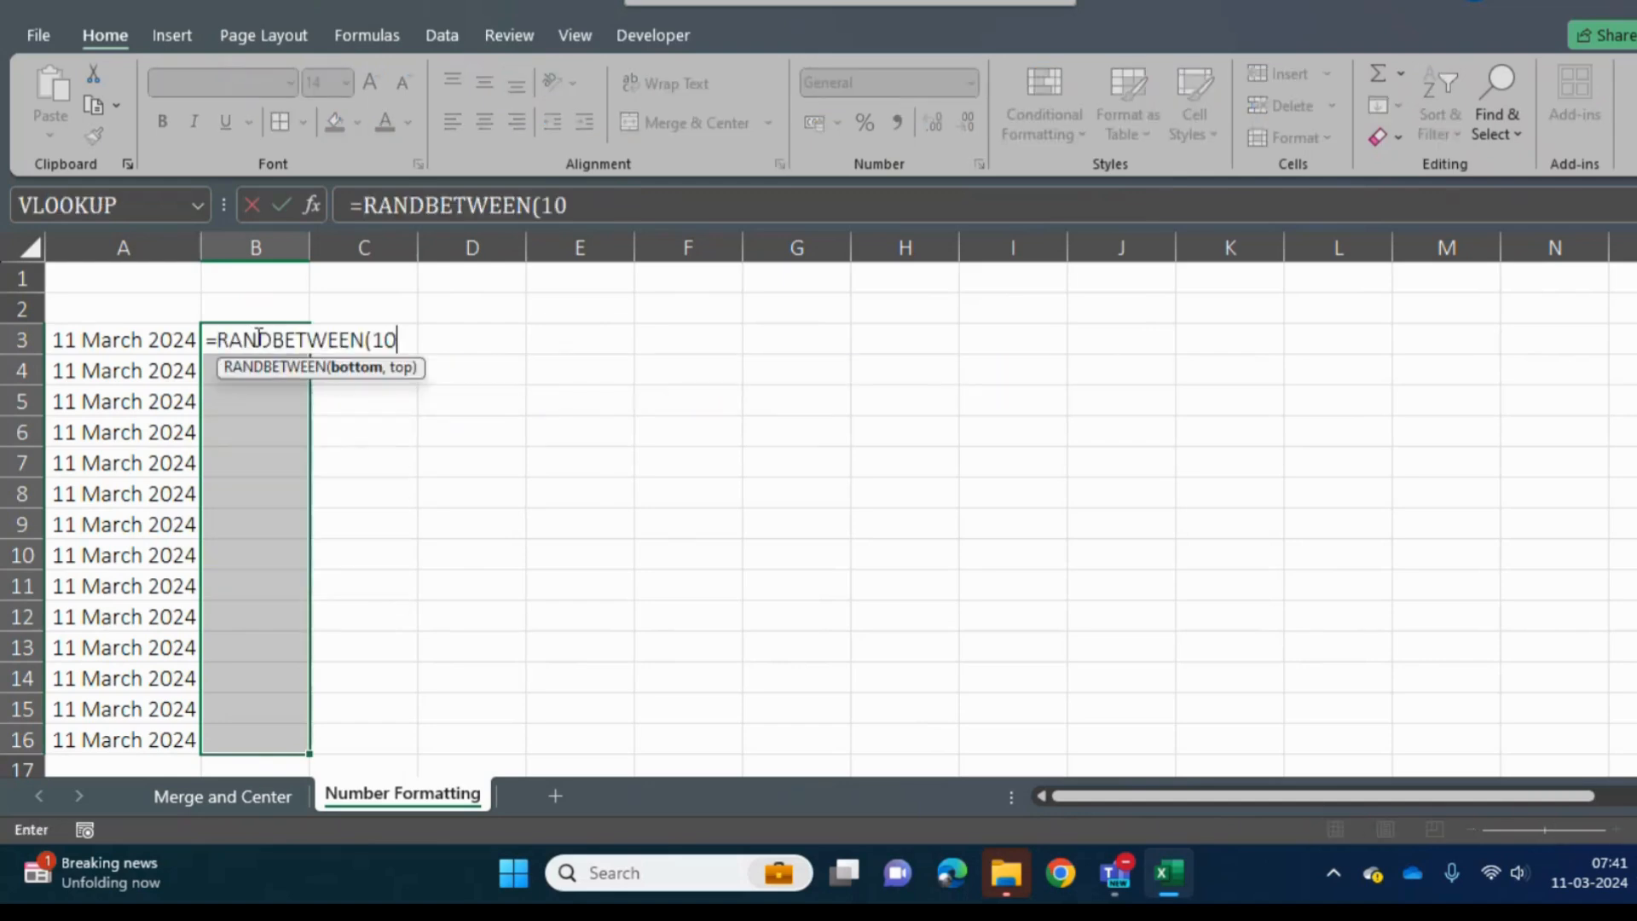
pyautogui.press('Escape')
pyautogui.hotkey('shift', 'Right')
pyautogui.write('=rand')
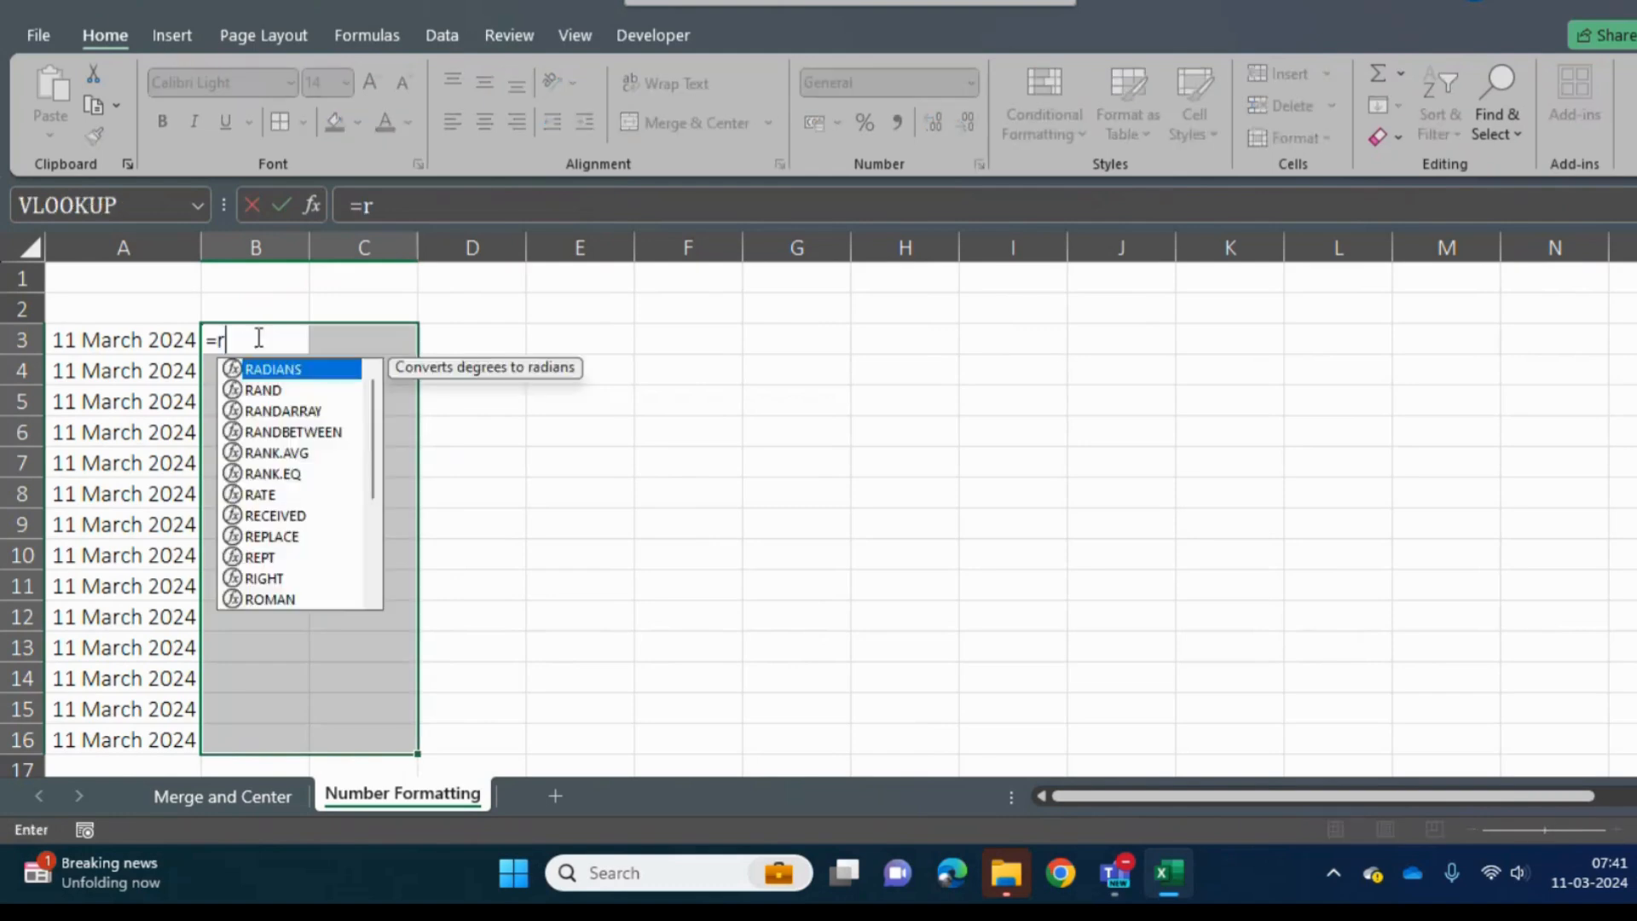
pyautogui.press('Right')
pyautogui.press('Right')
pyautogui.press('Right')
# - Fill B3:C16 with the formula =RANDBETWEEN(10,100)
pyautogui.click(256, 337)
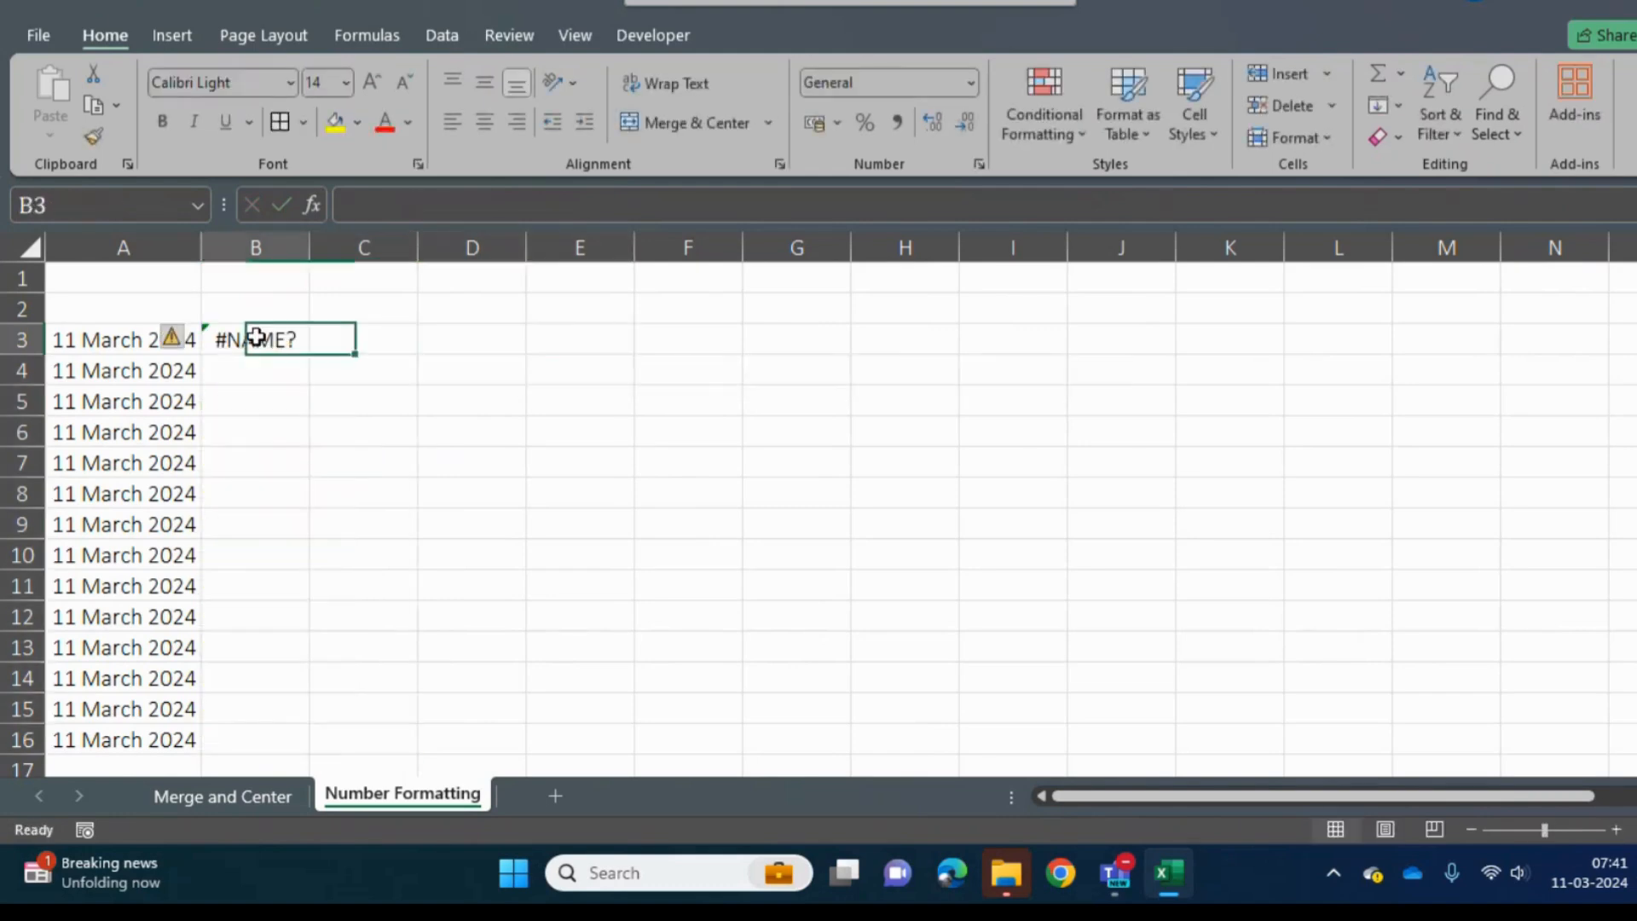
pyautogui.hotkey('shift', 'Right')
pyautogui.hotkey('shift', 'Down')
pyautogui.hotkey('shift', 'Down')
pyautogui.hotkey('shift', 'Down')
pyautogui.hotkey('shift', 'Down')
pyautogui.hotkey('shift', 'Down')
pyautogui.hotkey('shift', 'Down')
pyautogui.hotkey('shift', 'Down')
pyautogui.hotkey('shift', 'Down')
pyautogui.hotkey('shift', 'Down')
pyautogui.hotkey('shift', 'Down')
pyautogui.hotkey('shift', 'Down')
pyautogui.hotkey('shift', 'Down')
pyautogui.hotkey('shift', 'Down')
pyautogui.hotkey('shift', 'Down')
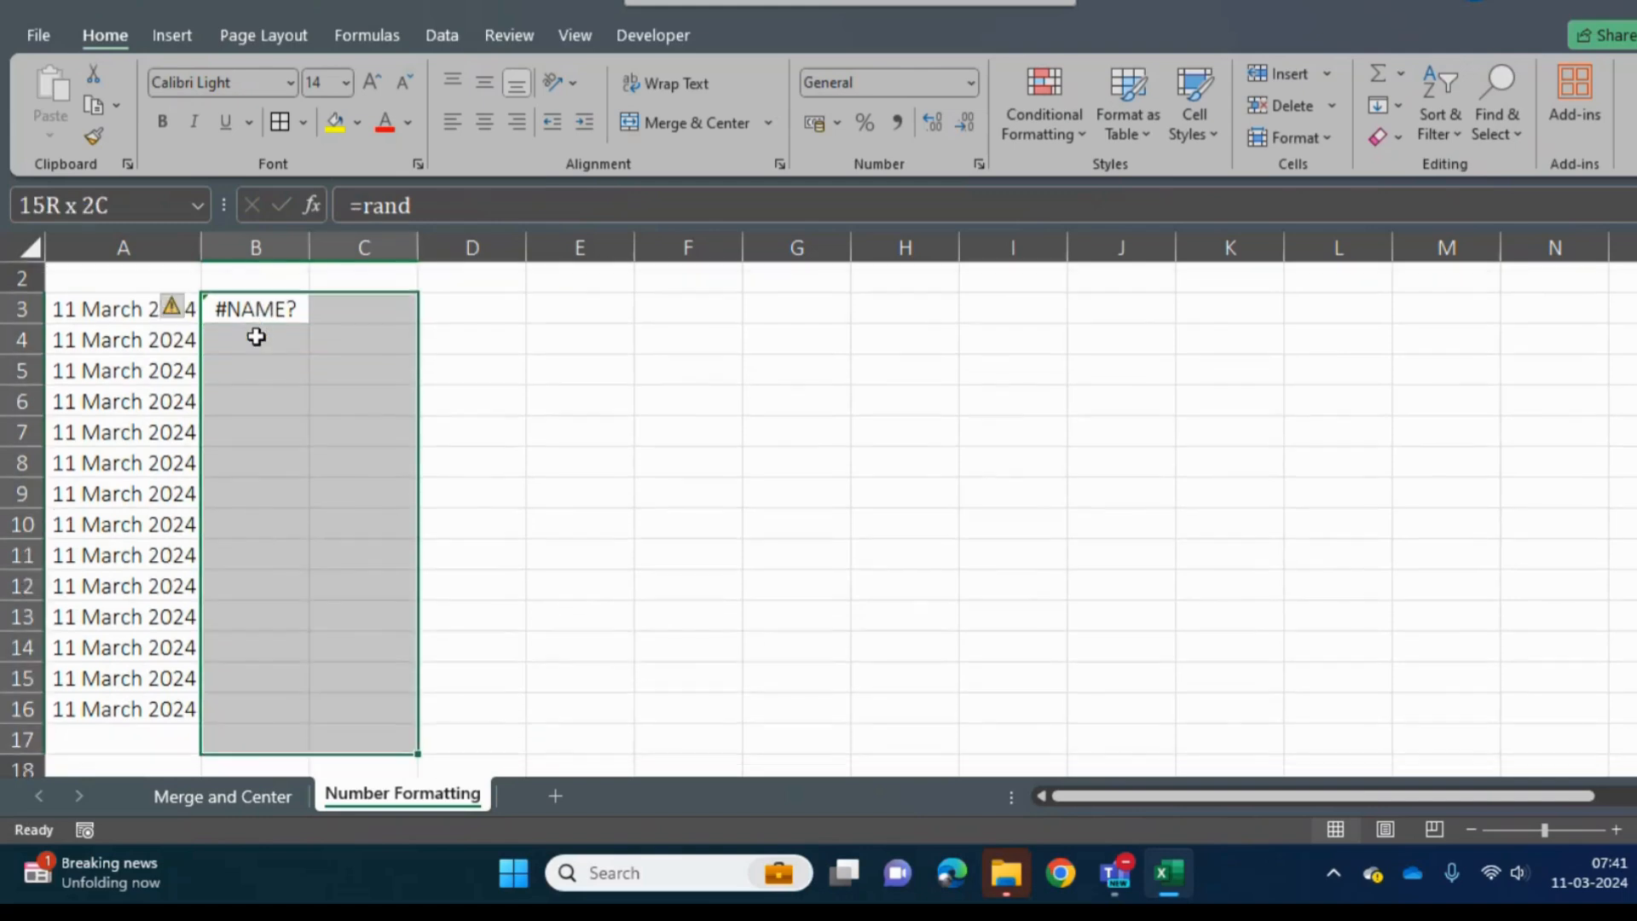
pyautogui.hotkey('shift', 'Up')
pyautogui.write('=ra')
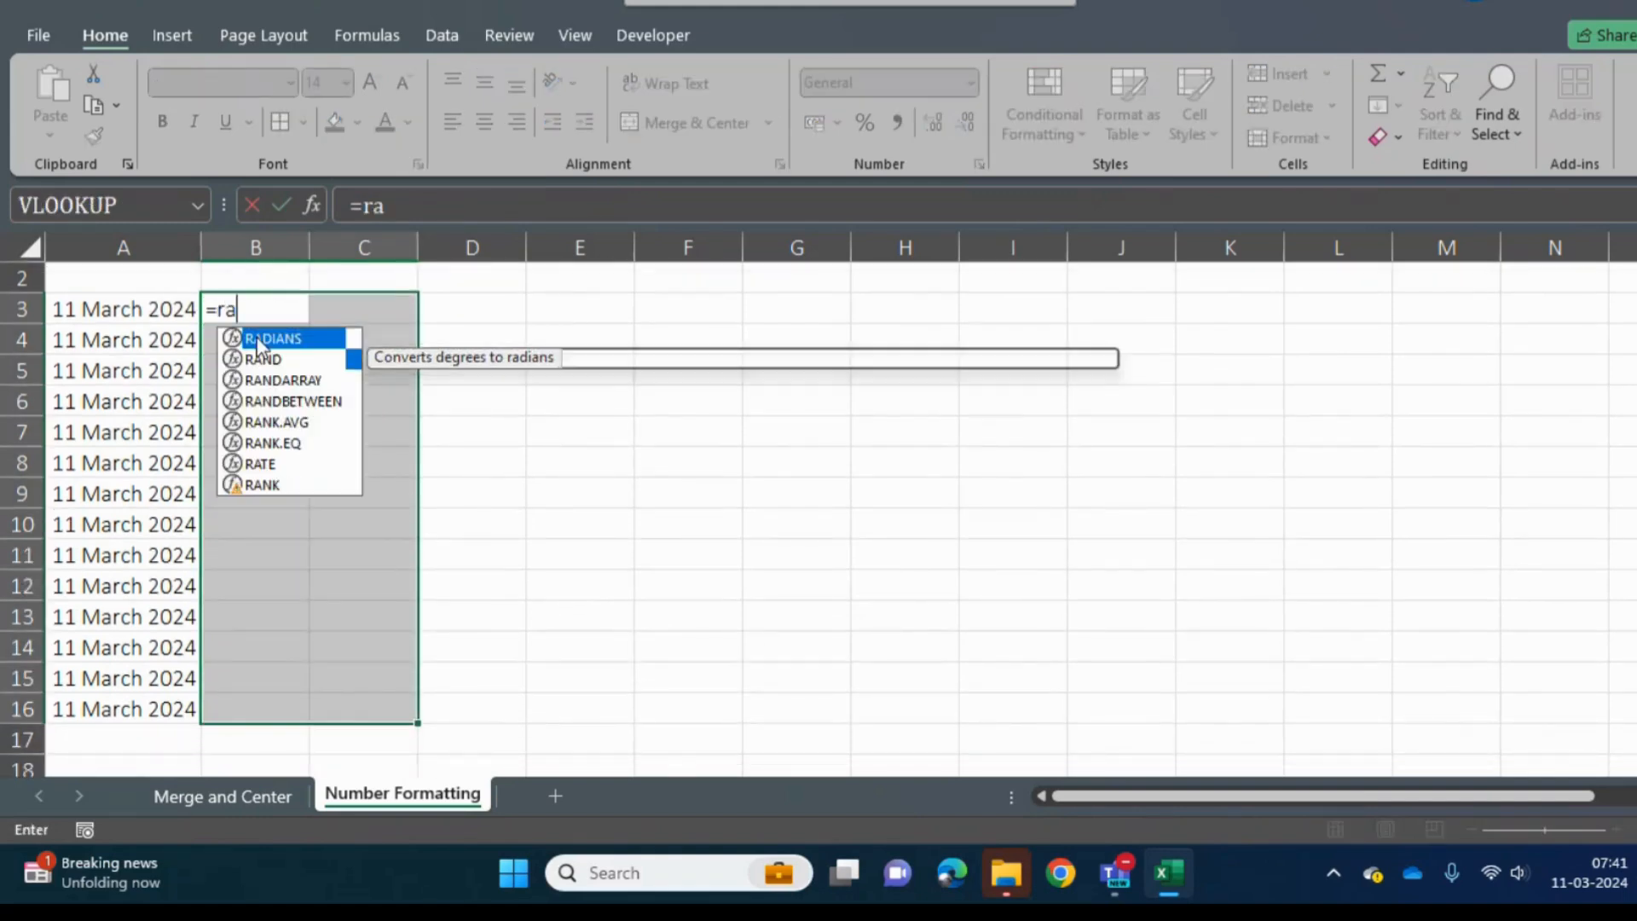
pyautogui.press('Down')
pyautogui.press('Down')
pyautogui.press('Down')
pyautogui.press('Tab')
pyautogui.write('10,10')
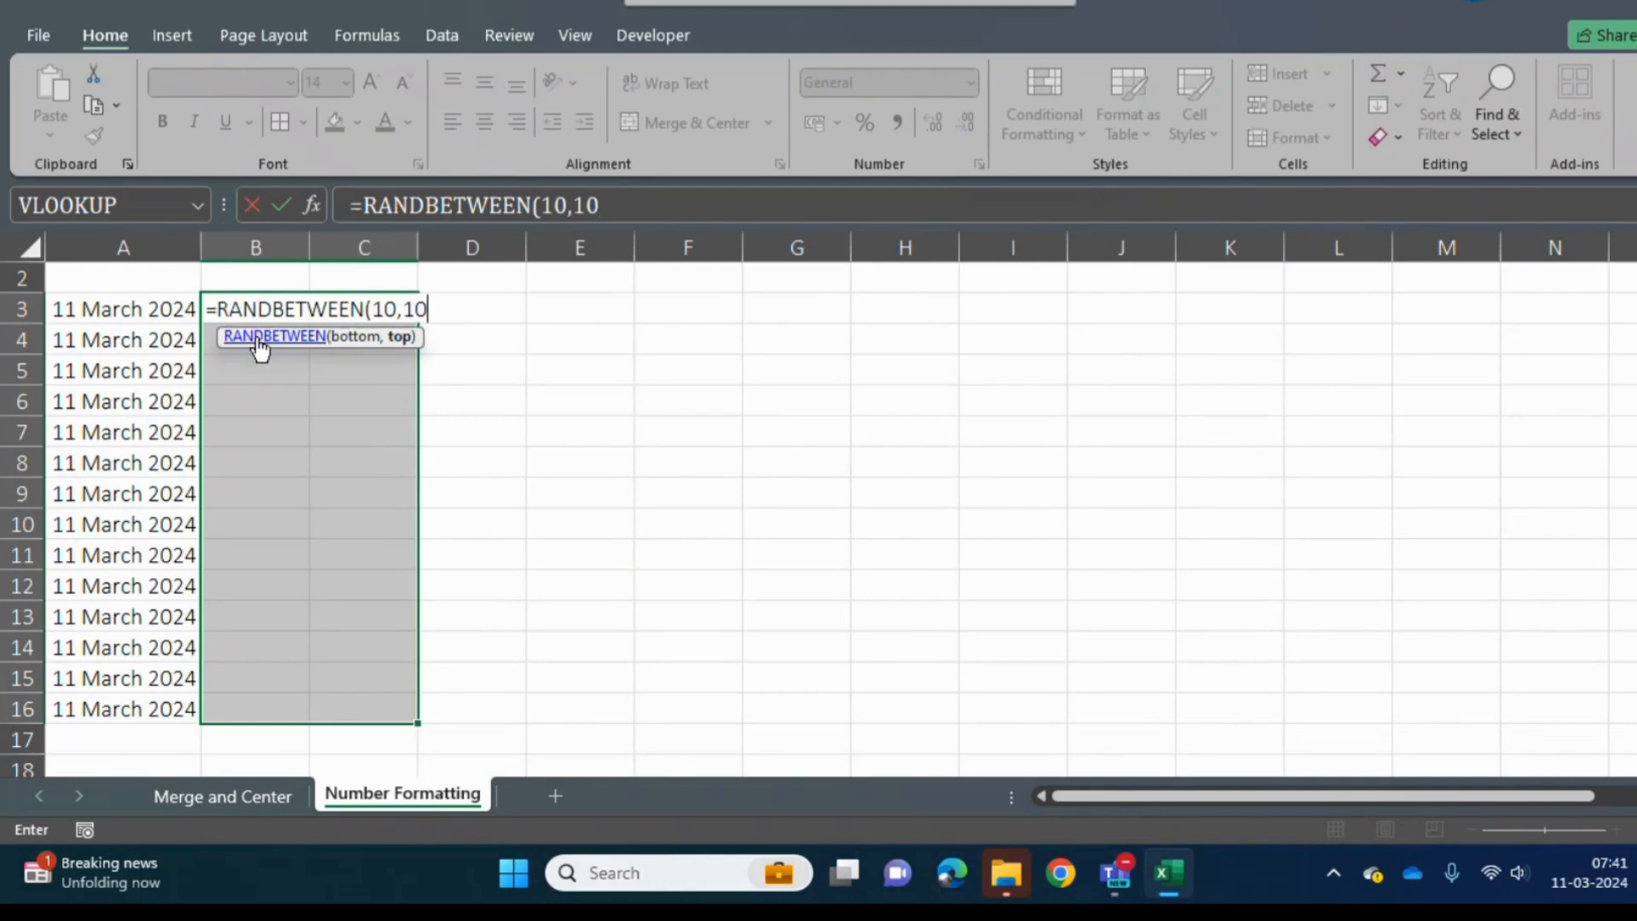
pyautogui.write('0')
pyautogui.hotkey('ctrl', 'Return')
# - Replace the formulas in B3:C16 with their values and apply the Number format to the range
pyautogui.hotkey('ctrl', 'c')
pyautogui.hotkey('ctrl', 'alt', 'v')
pyautogui.press('f')
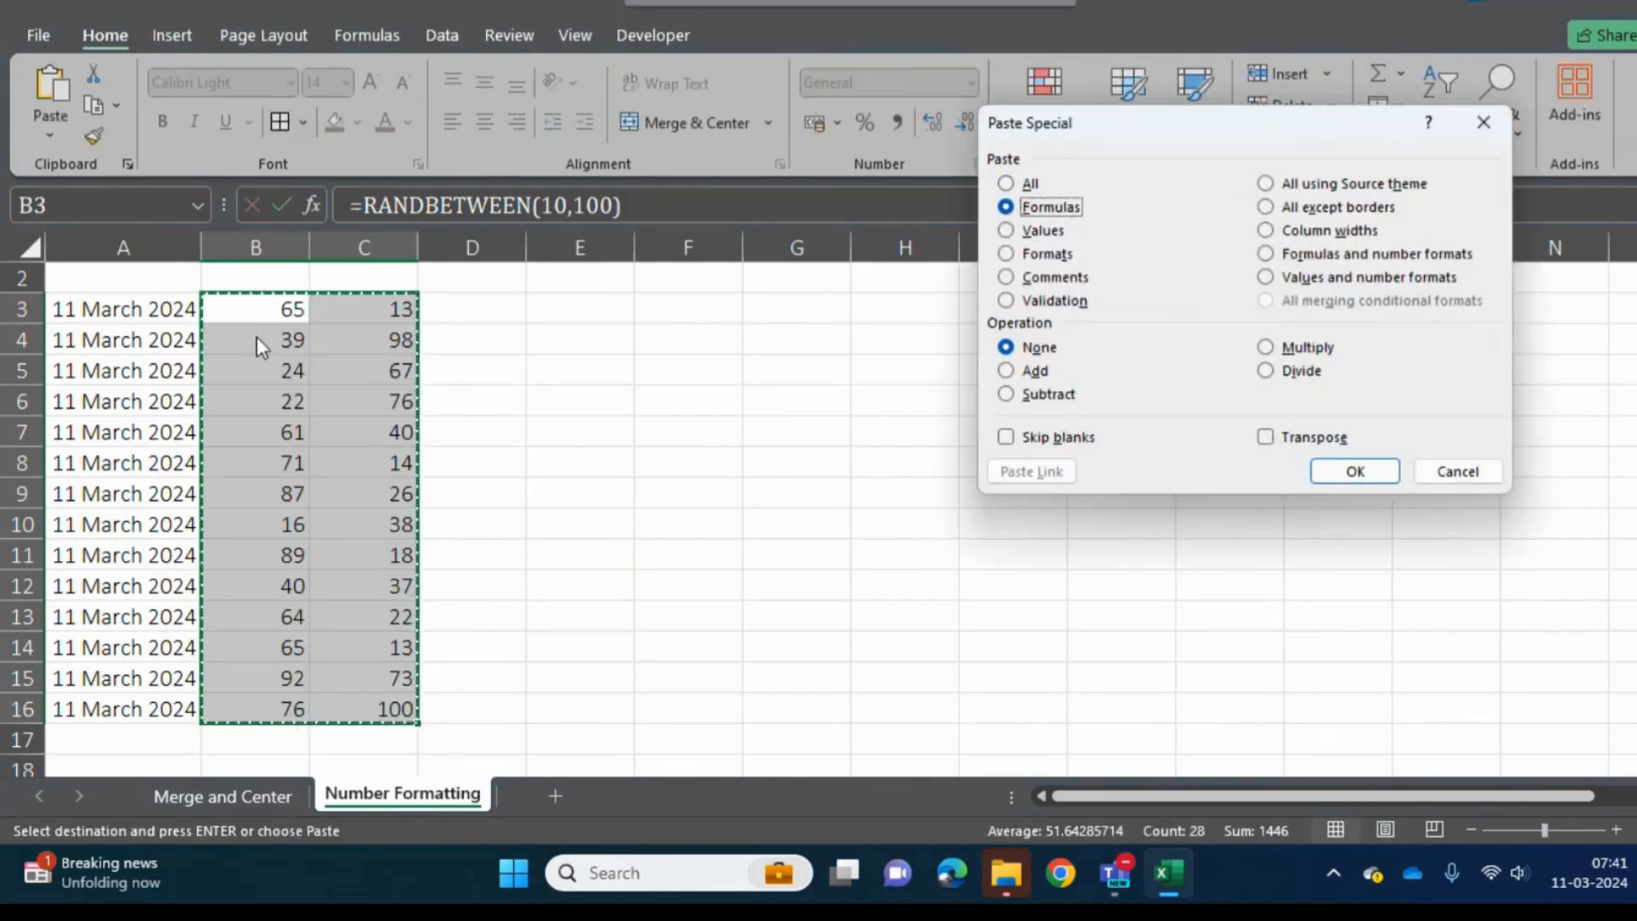
pyautogui.press('v')
pyautogui.press('Return')
pyautogui.press('Escape')
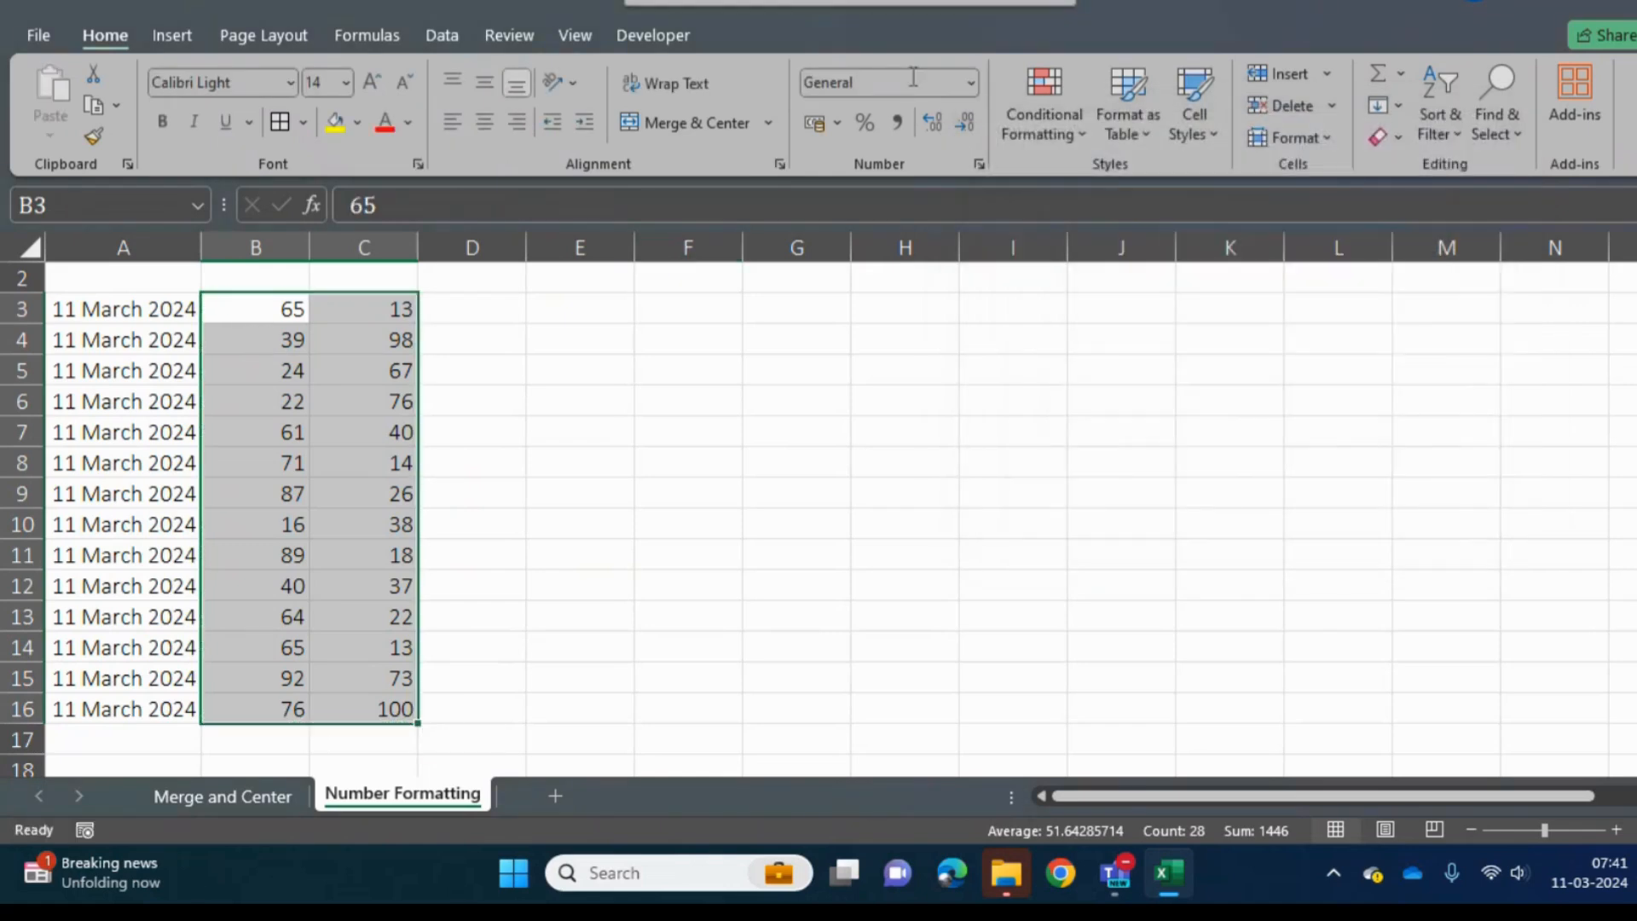
pyautogui.click(974, 82)
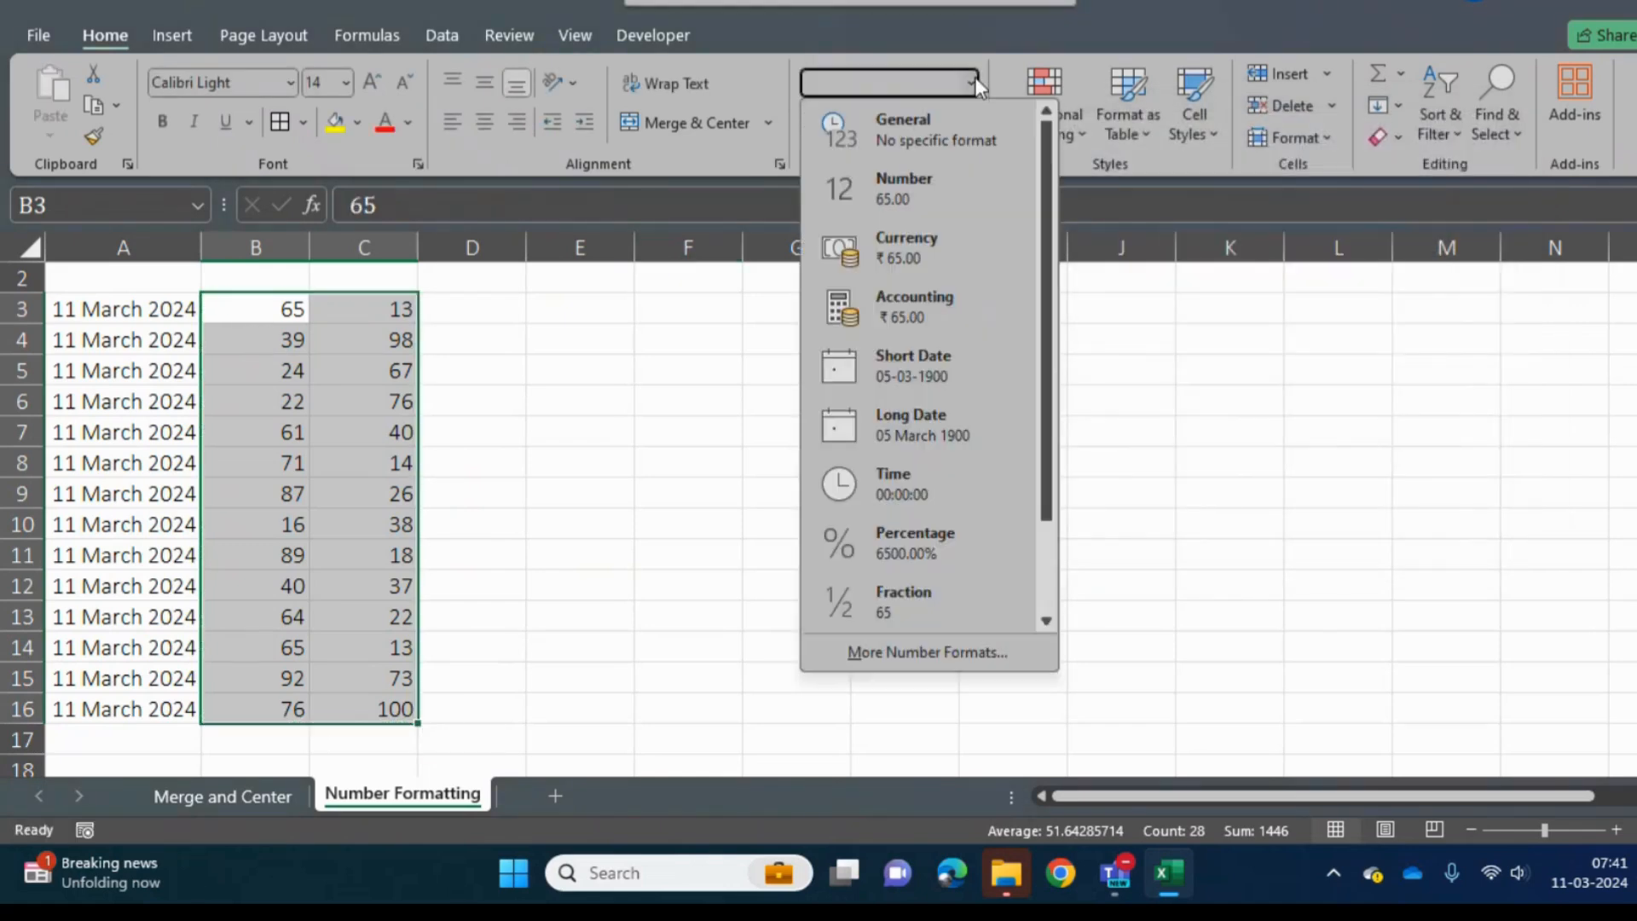
pyautogui.click(909, 188)
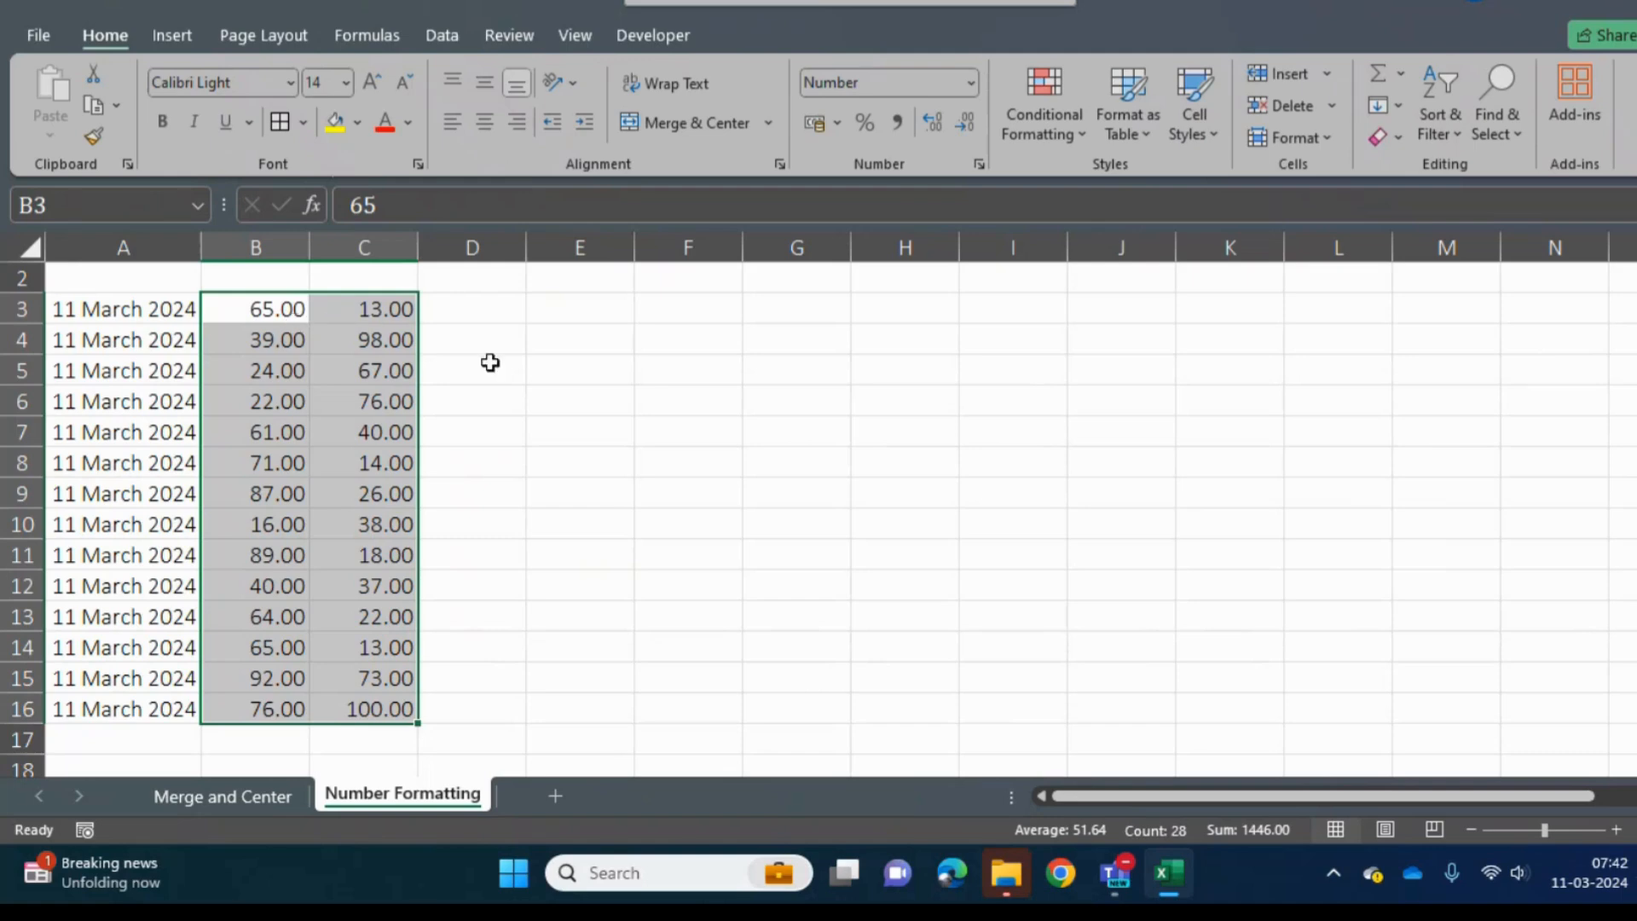
# - Change the value in B3 to 65.20 and the value in B12 to 40.84
pyautogui.click(266, 323)
pyautogui.click(412, 209)
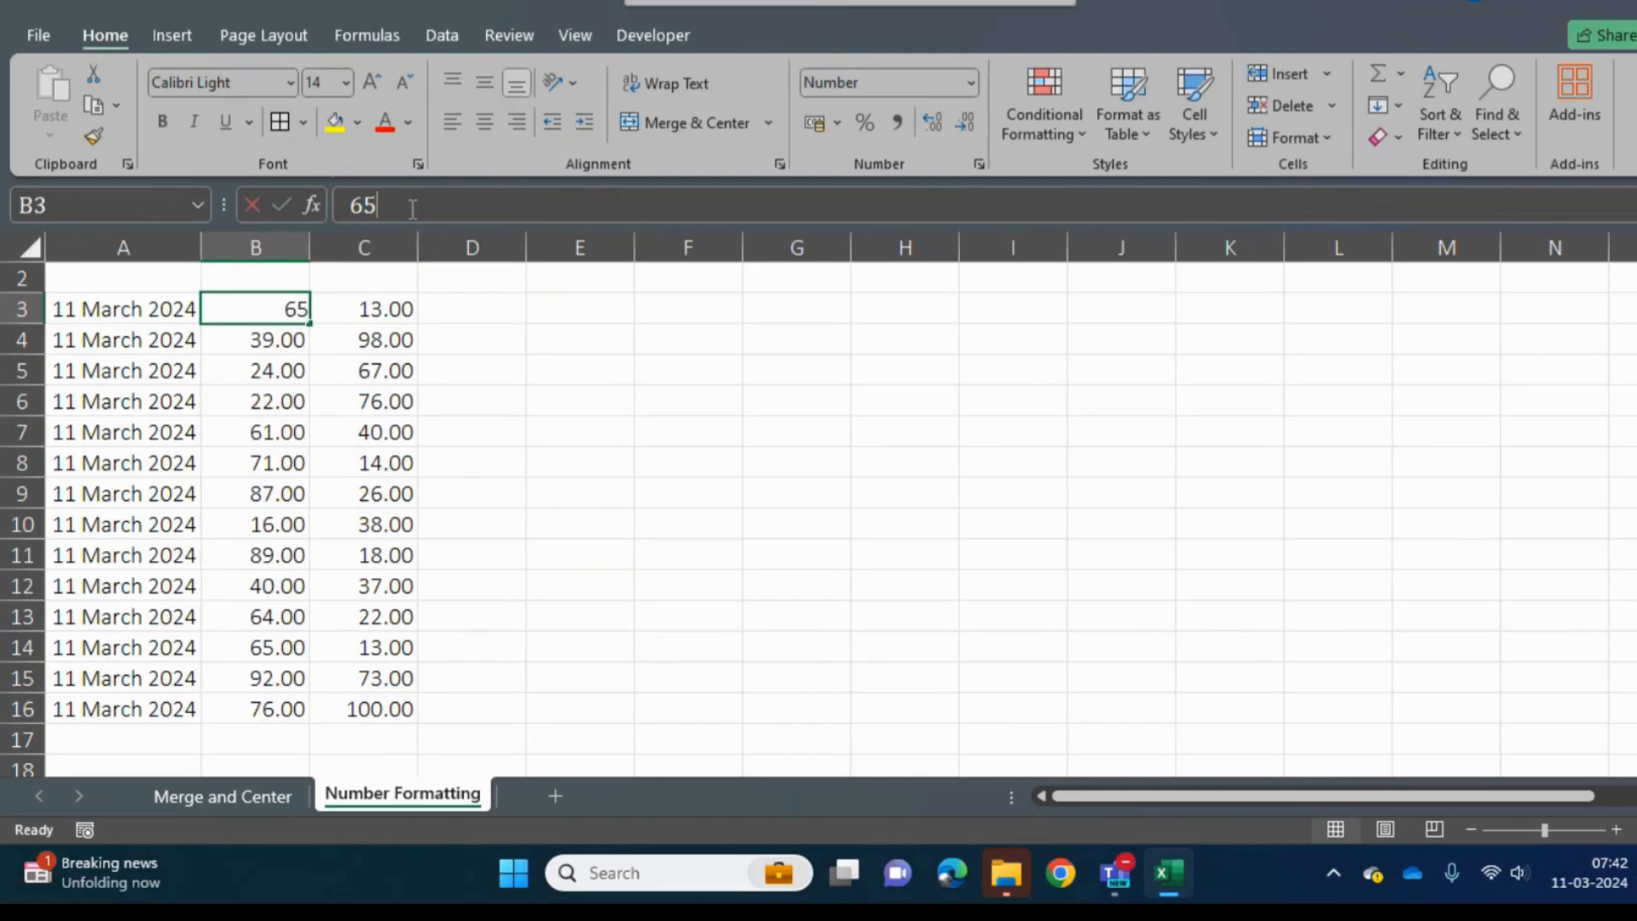
pyautogui.write('.20')
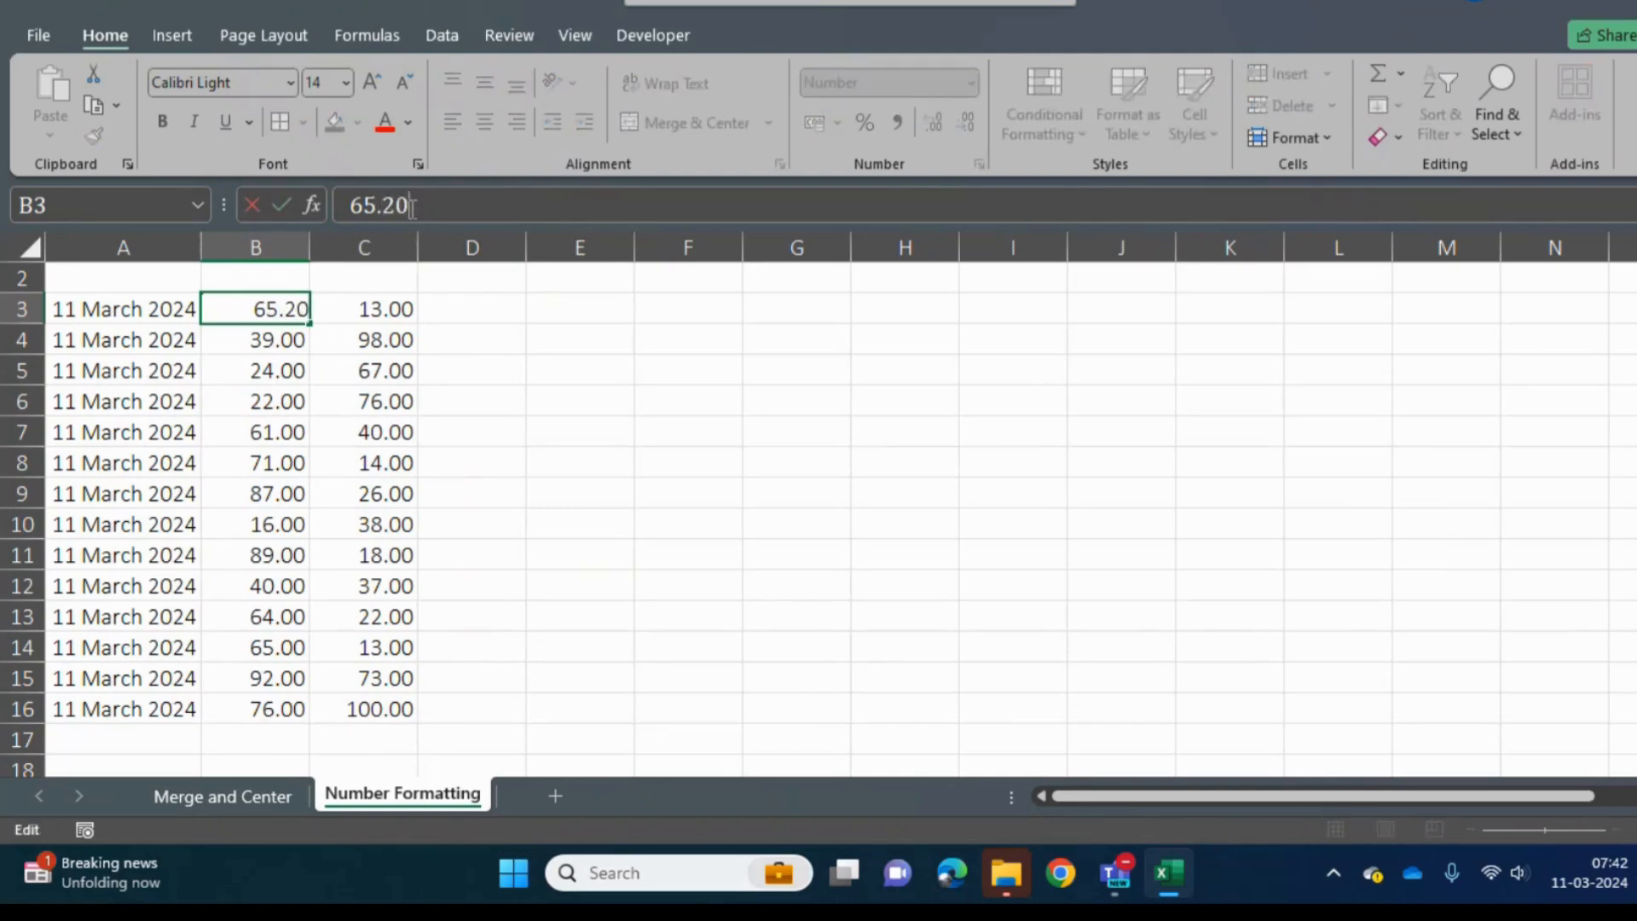
pyautogui.press('Return')
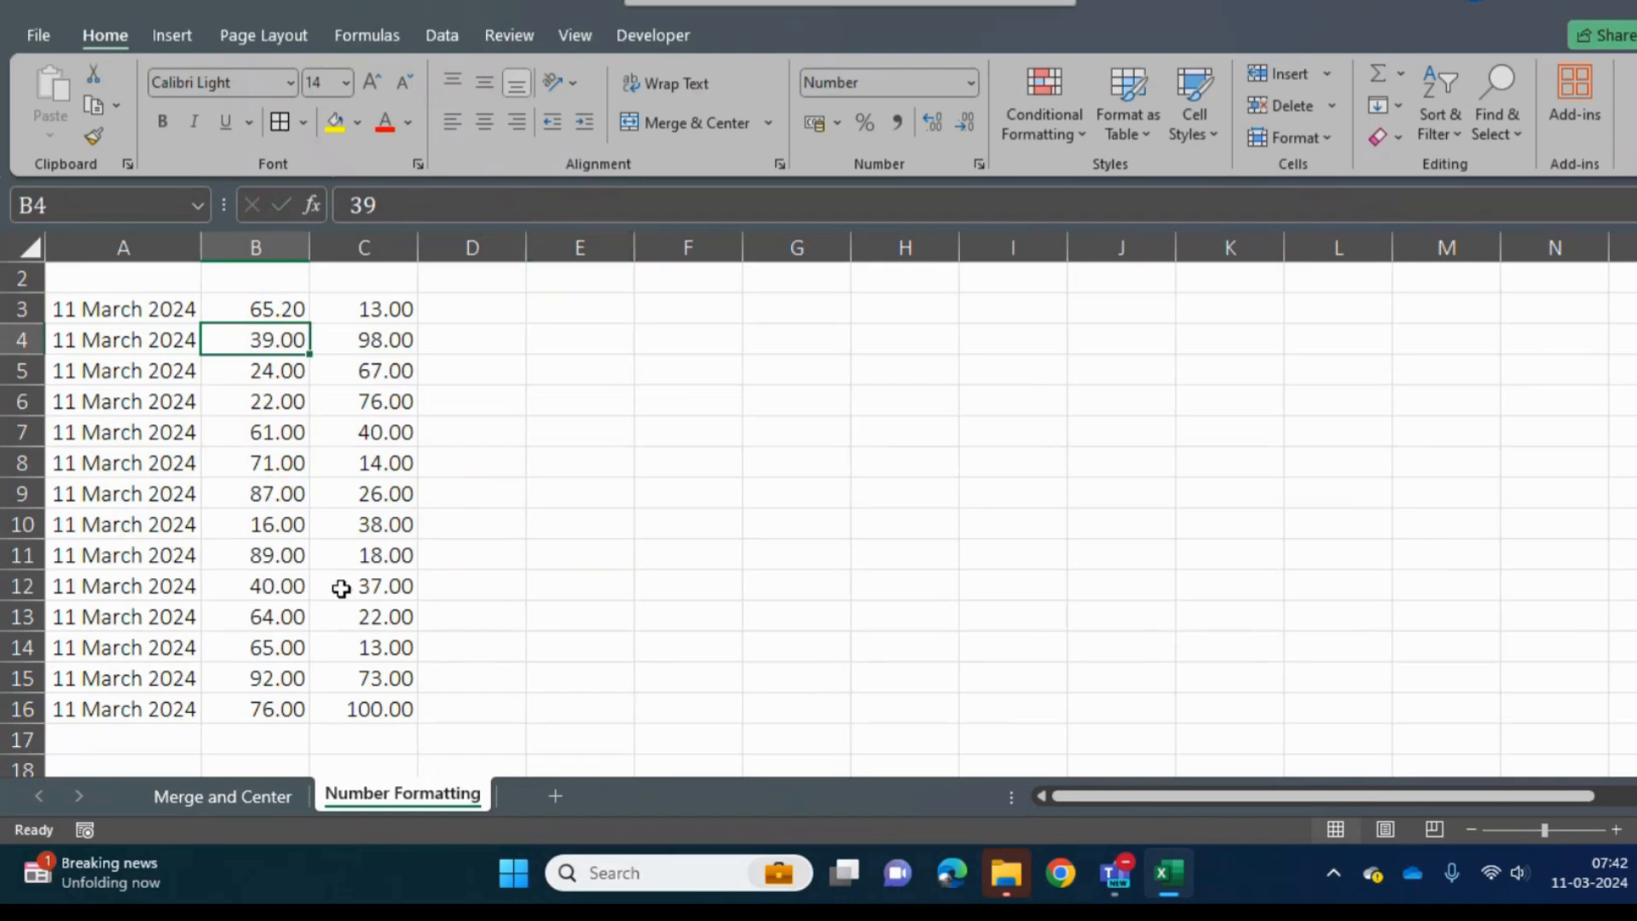
pyautogui.click(262, 585)
pyautogui.click(490, 205)
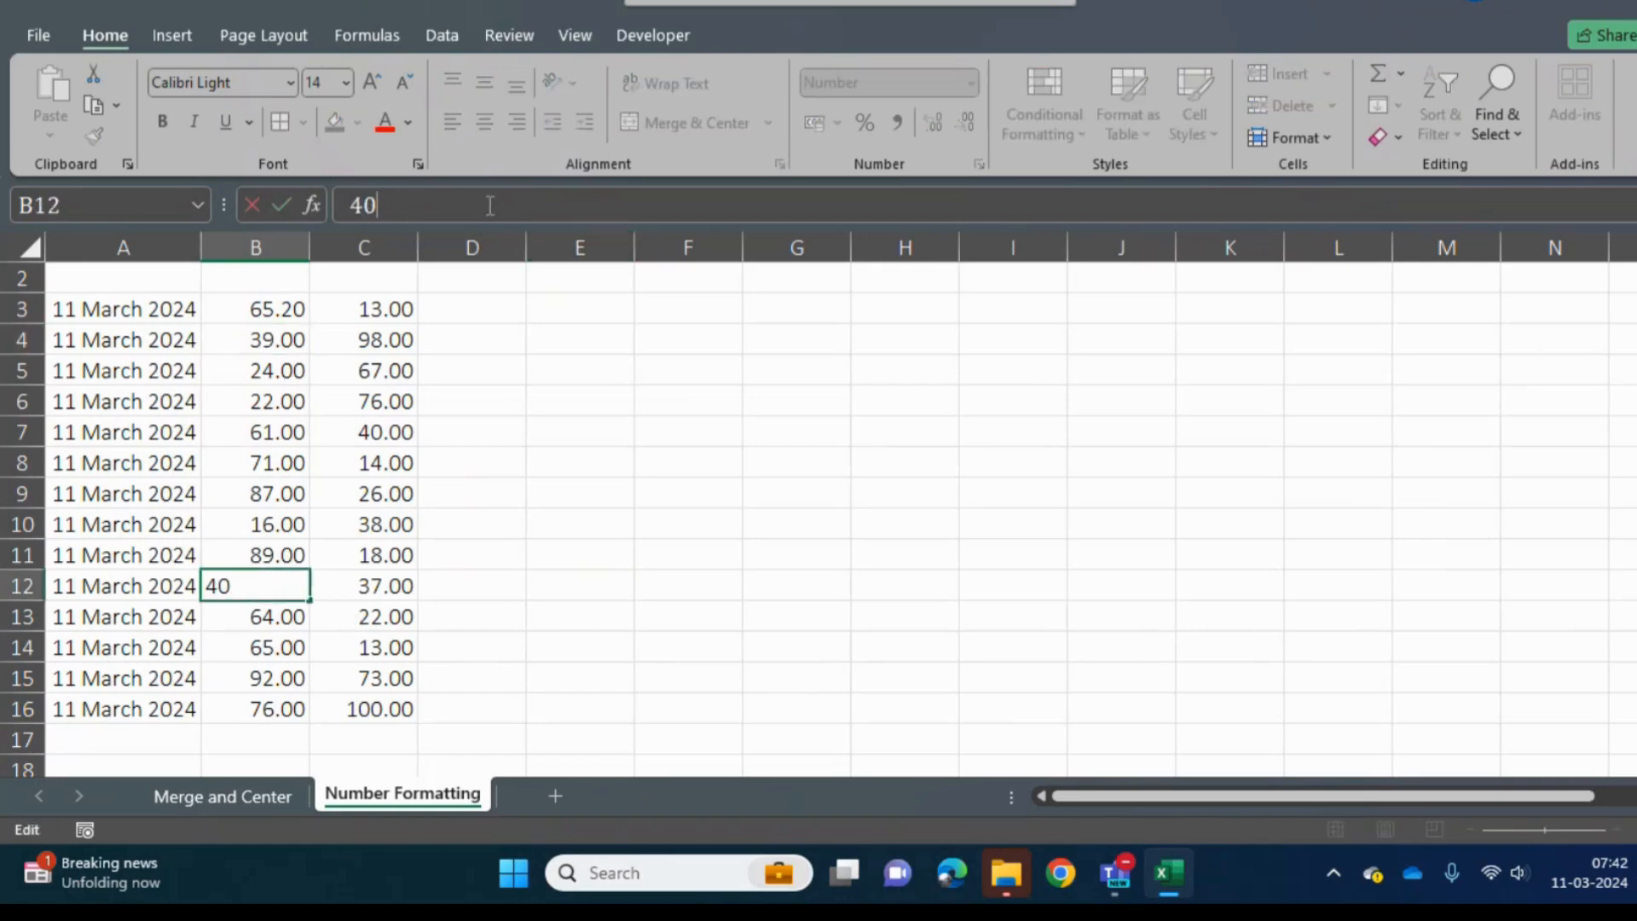
pyautogui.press('Return')
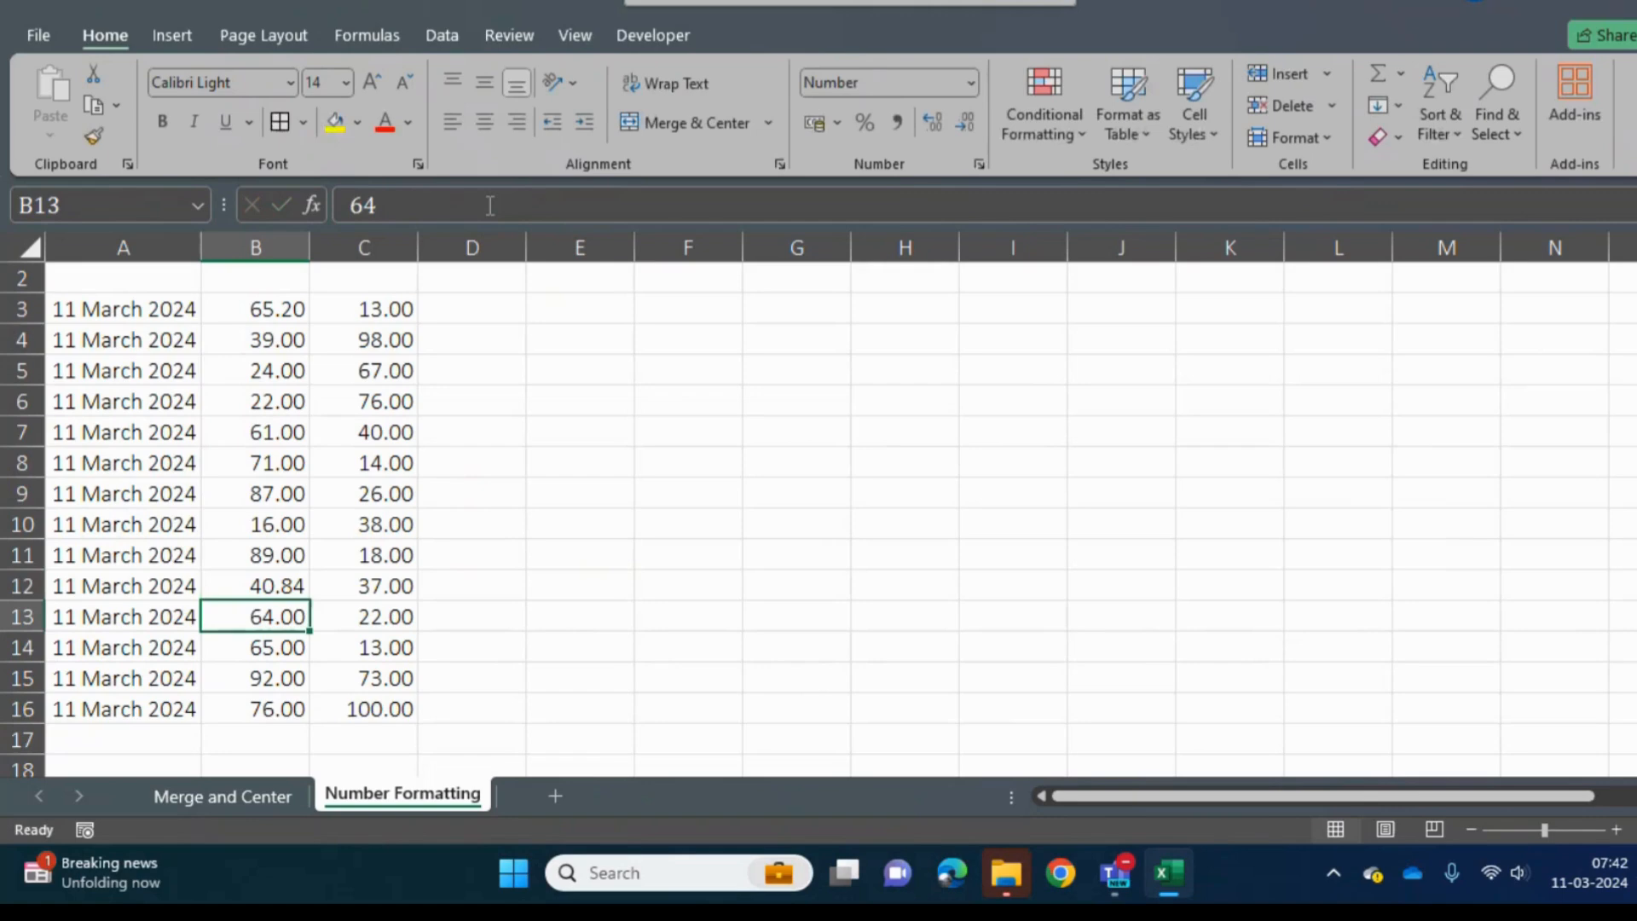
# - Apply the Accounting number format to B3:C16
pyautogui.moveTo(270, 316); pyautogui.dragTo(391, 711)
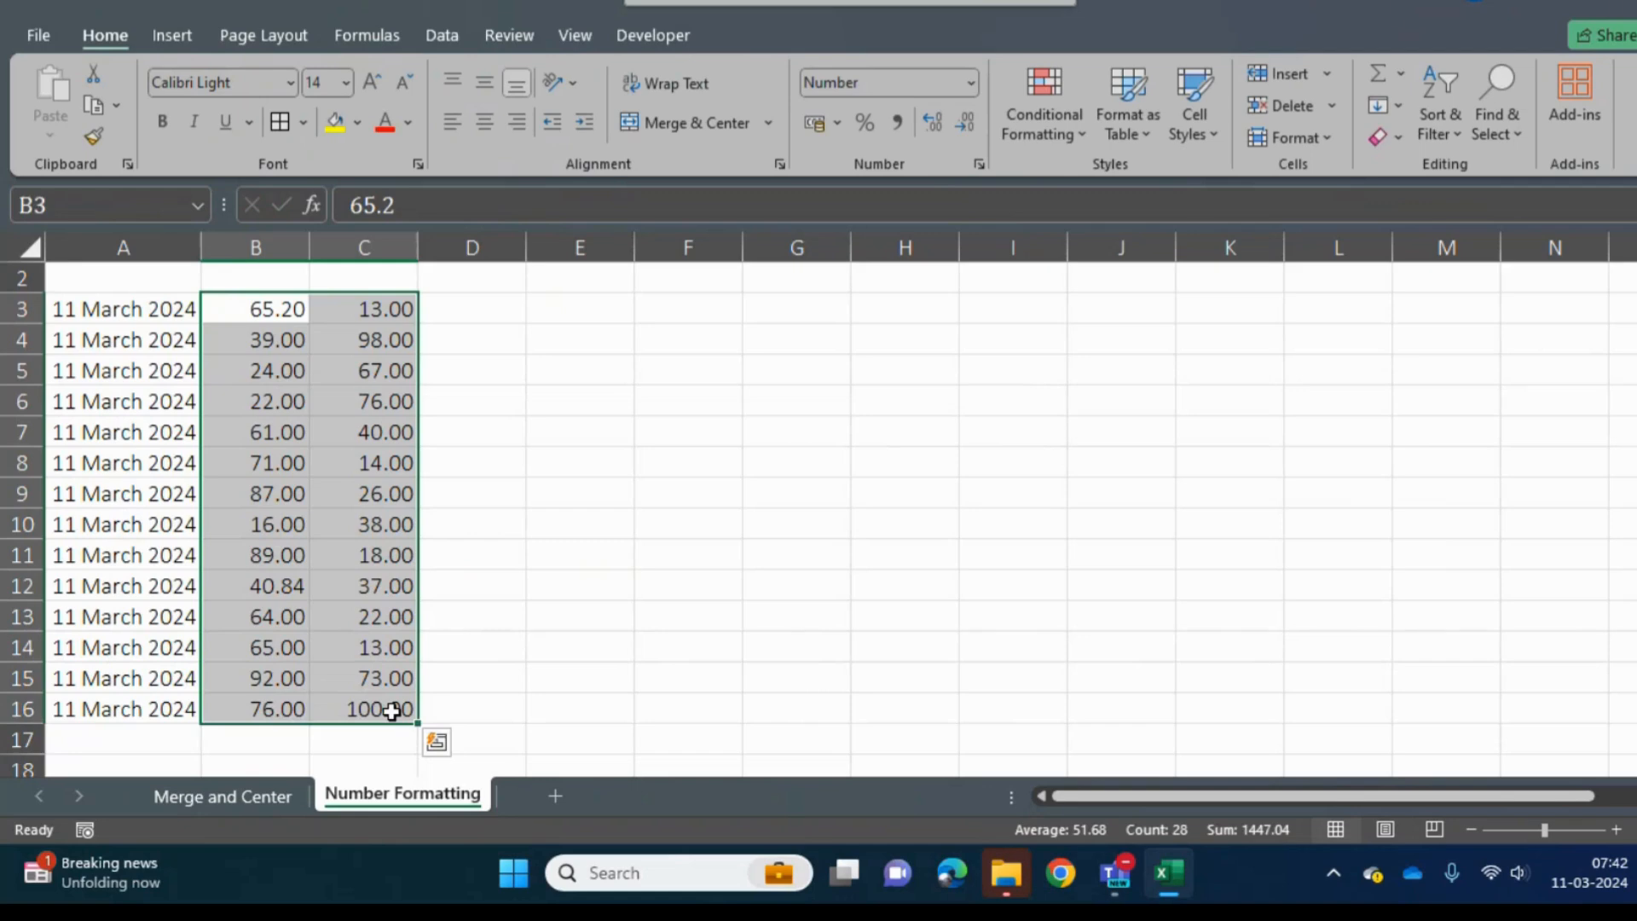
pyautogui.click(970, 84)
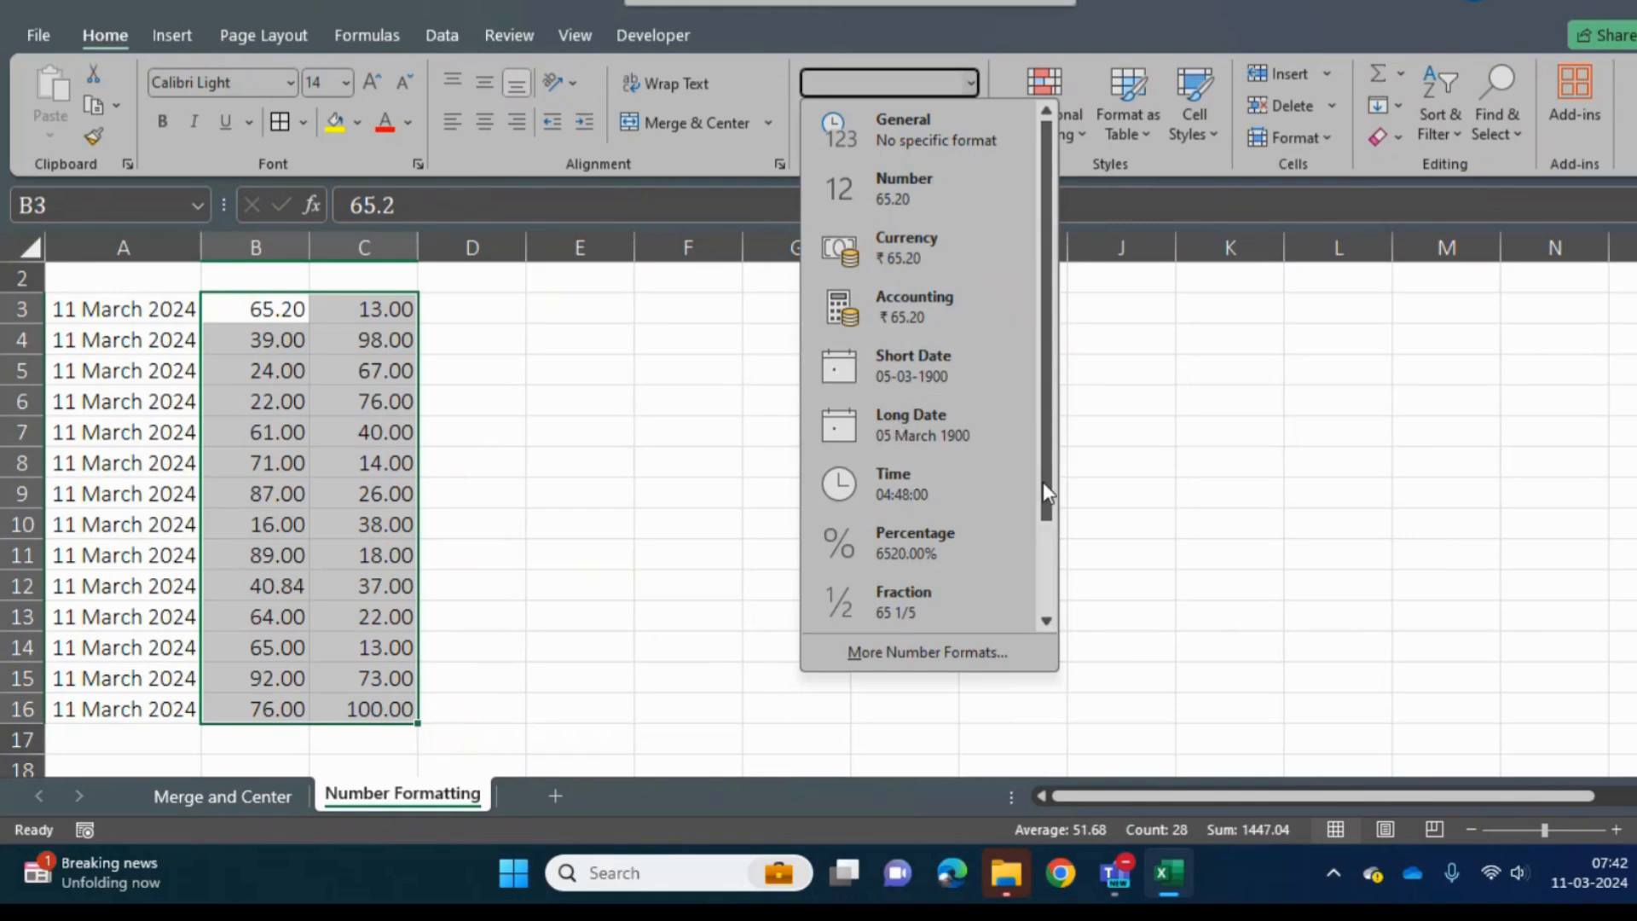
pyautogui.moveTo(1041, 483); pyautogui.dragTo(1048, 558)
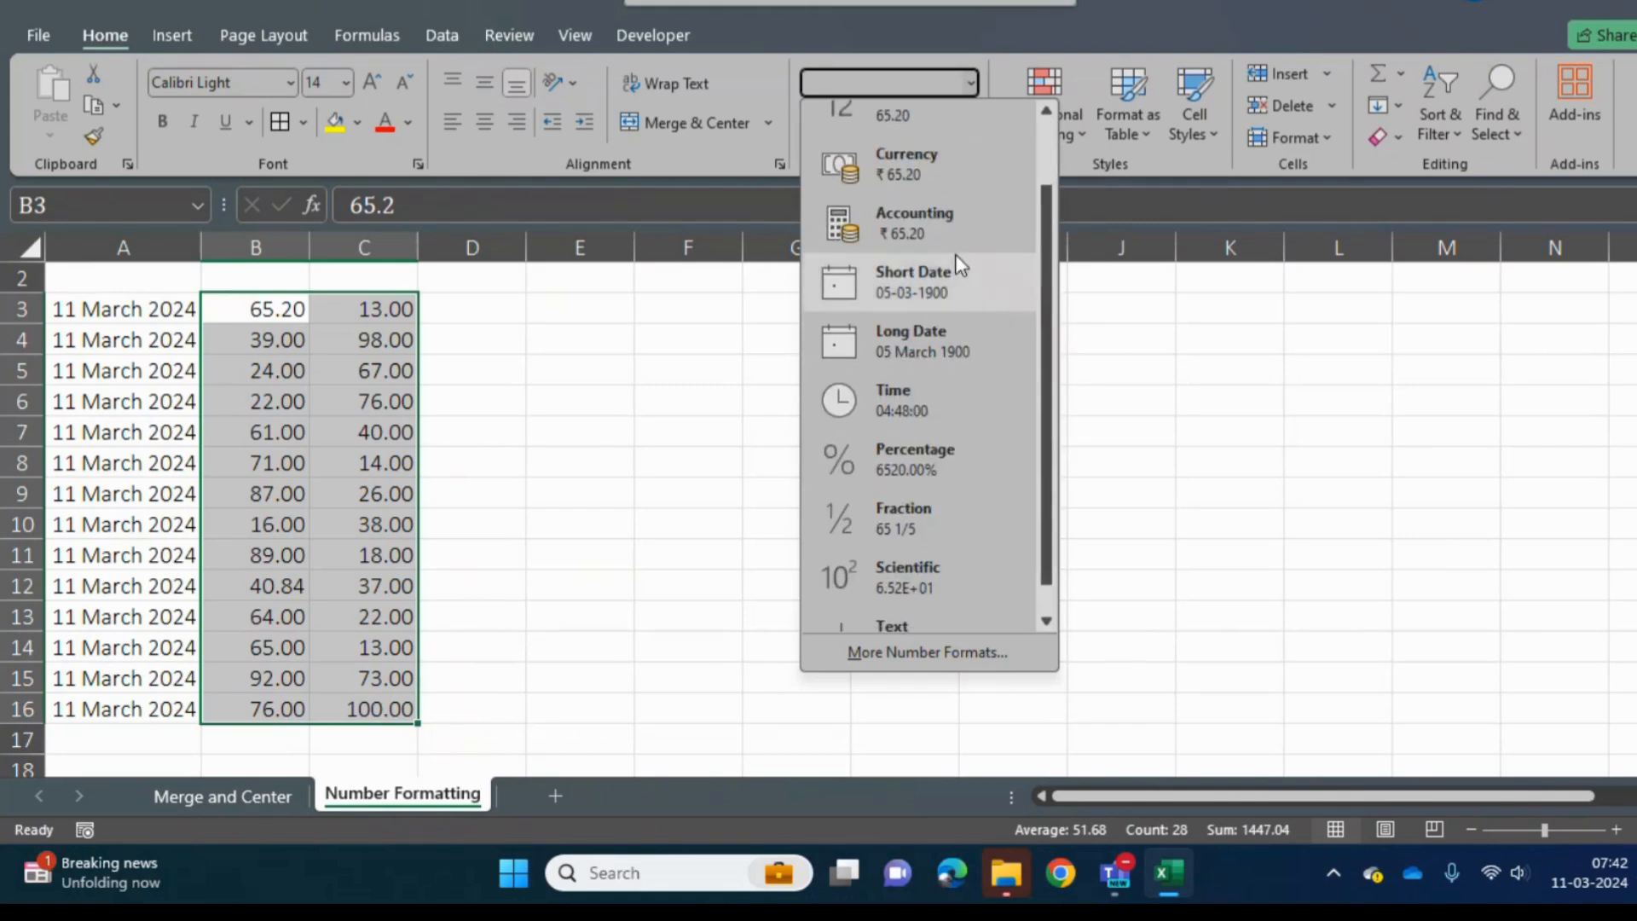
pyautogui.click(927, 229)
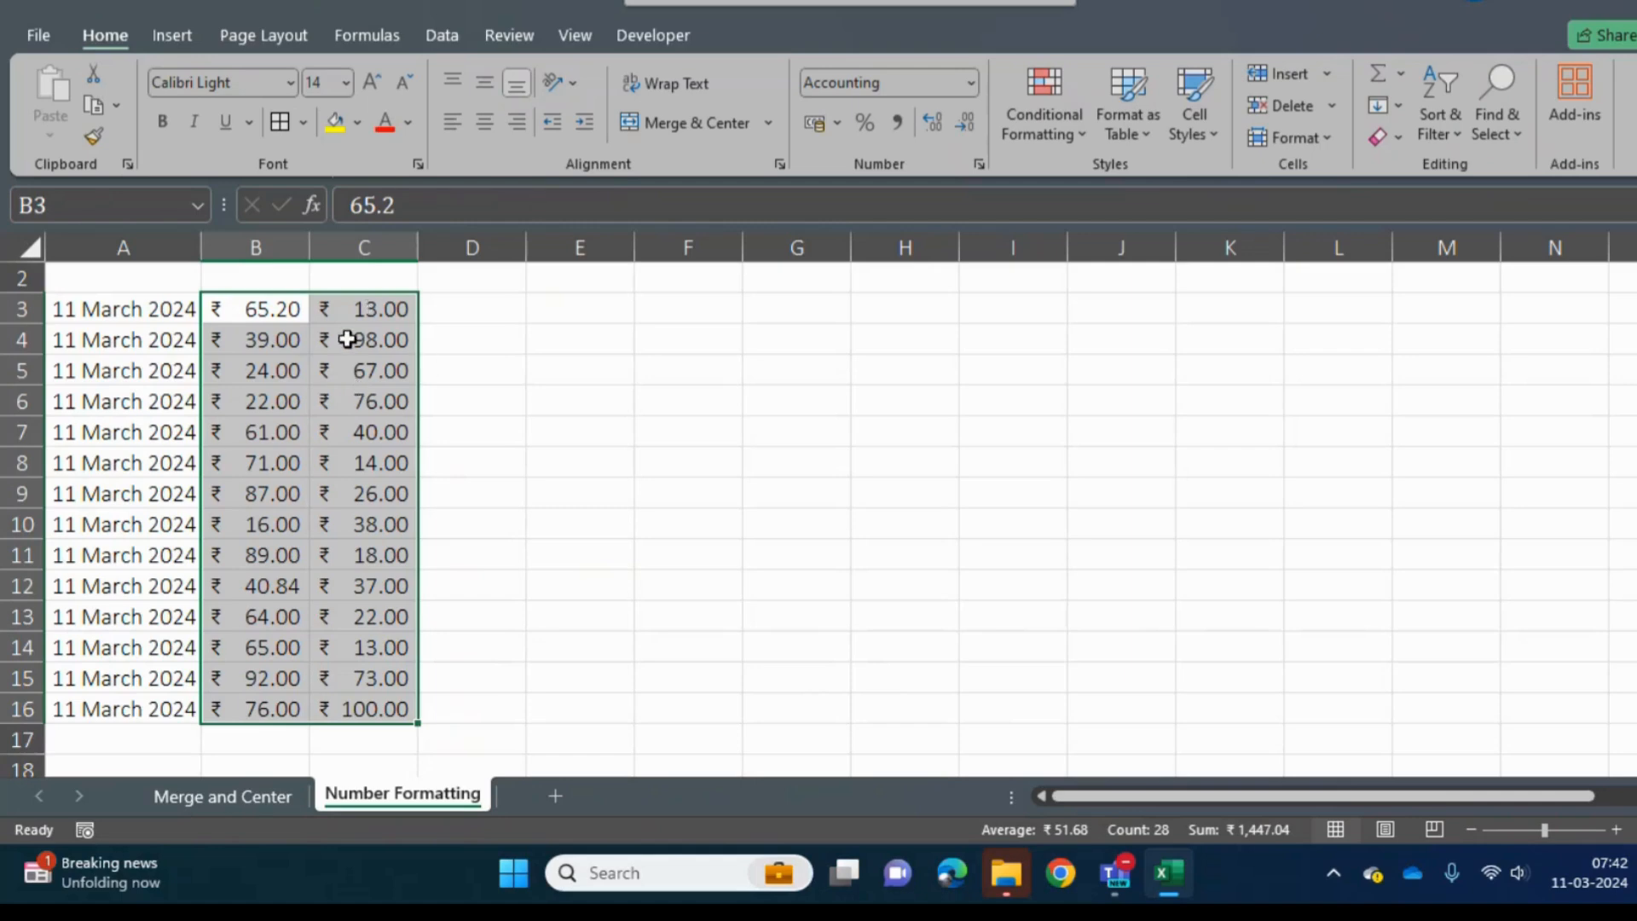
pyautogui.click(970, 78)
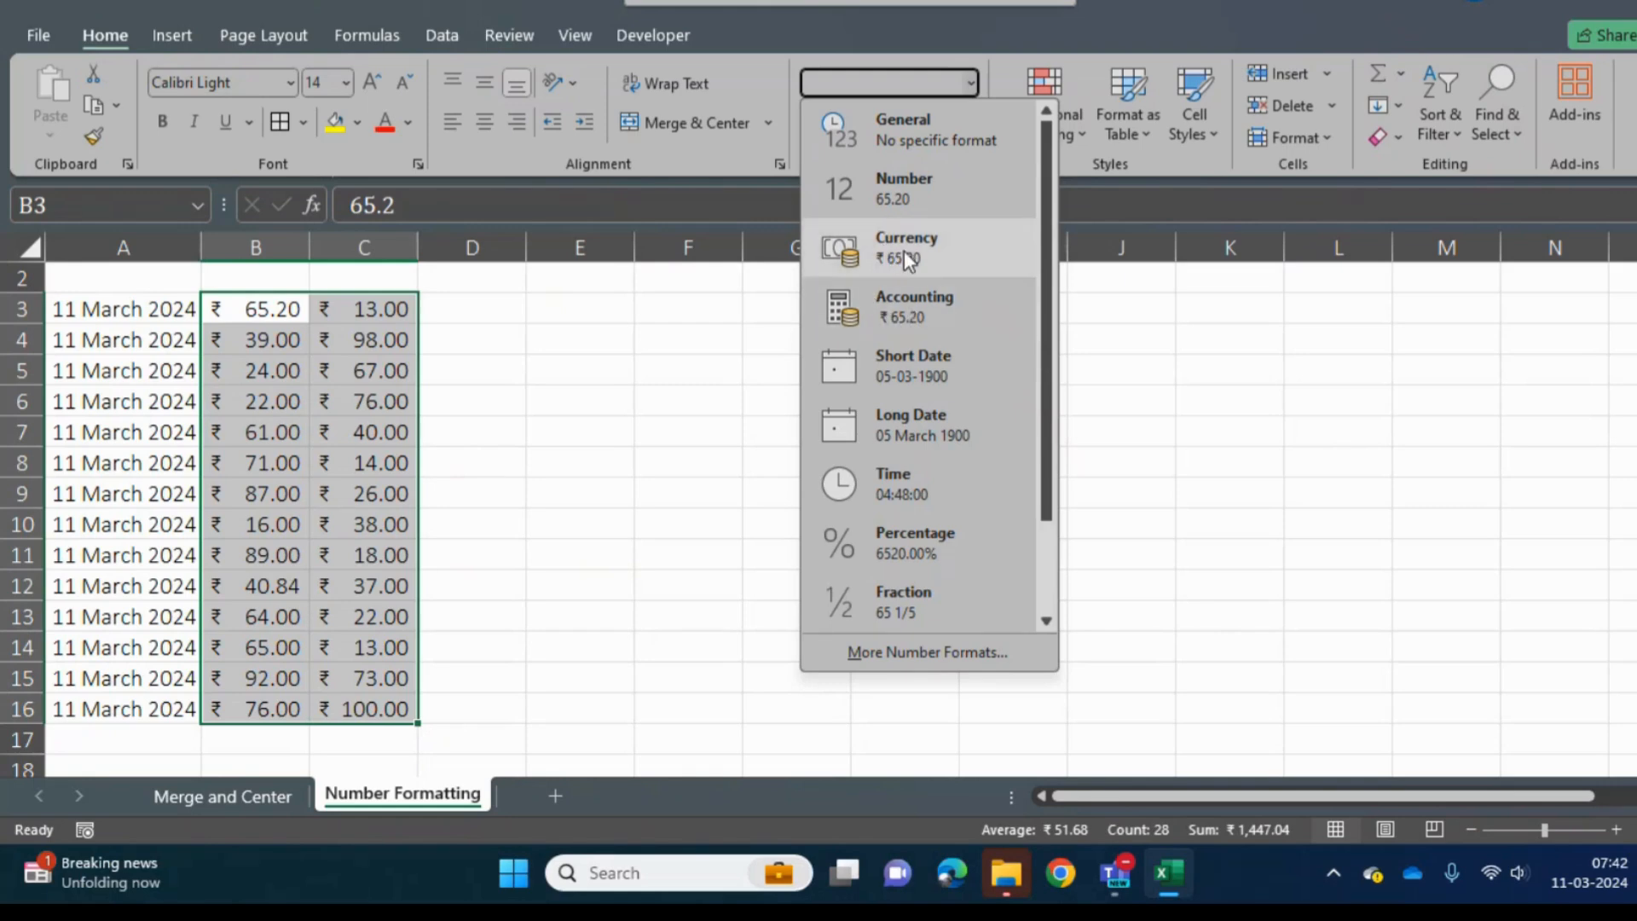
pyautogui.click(619, 425)
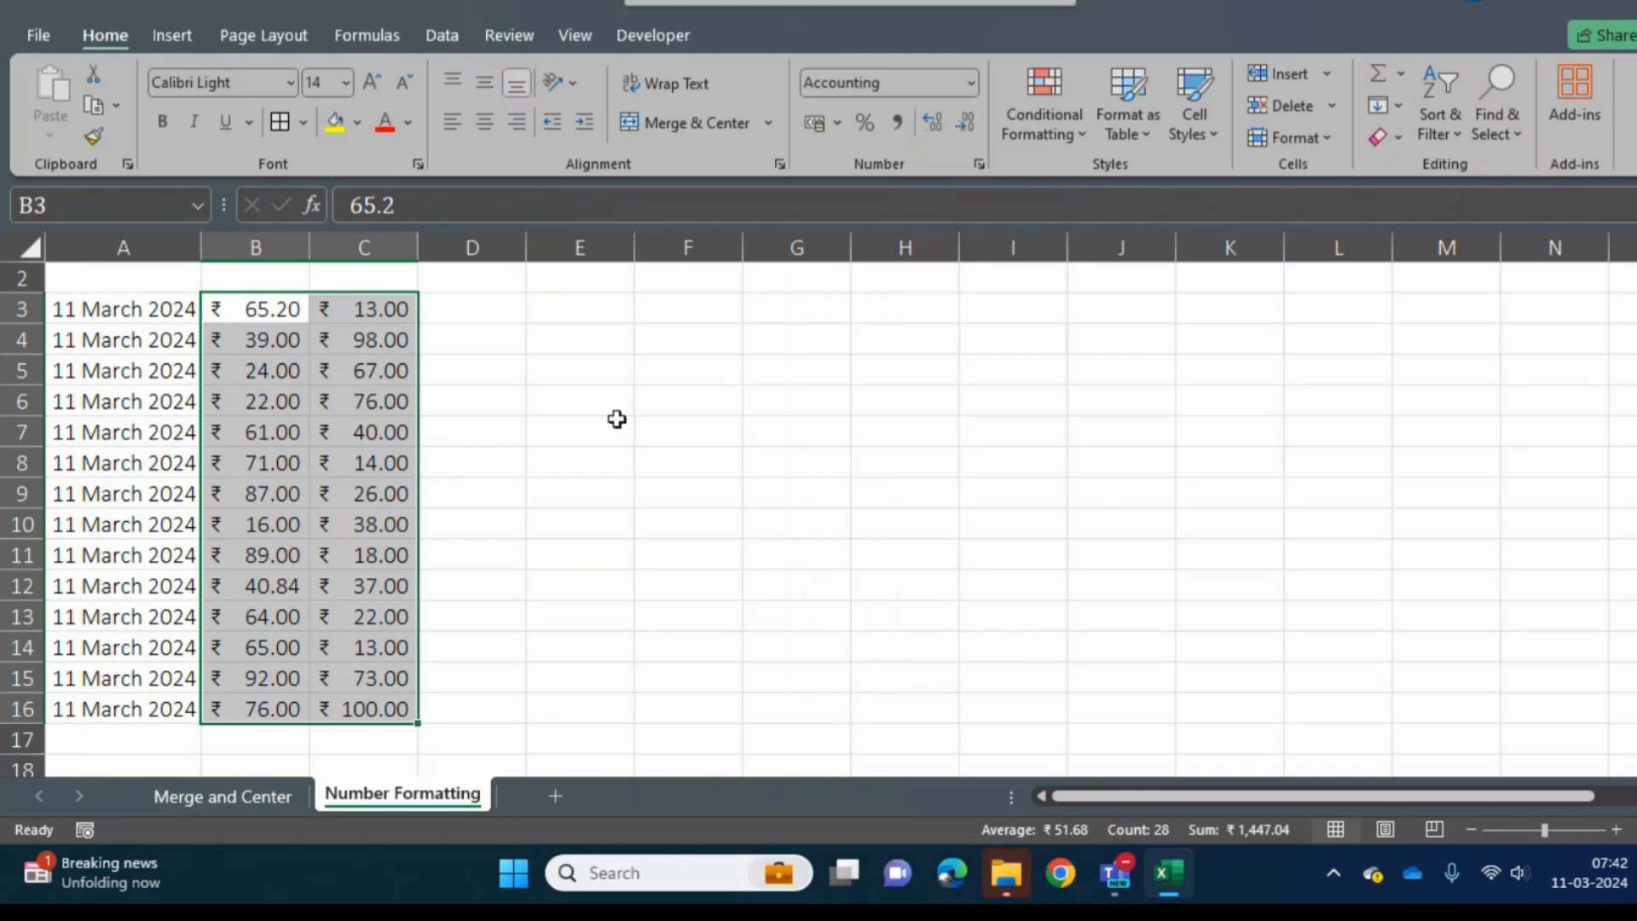
# - Copy B3:C16 as values only to E3:F16 and apply the Currency format to the copy
pyautogui.hotkey('ctrl', 'c')
pyautogui.click(551, 320)
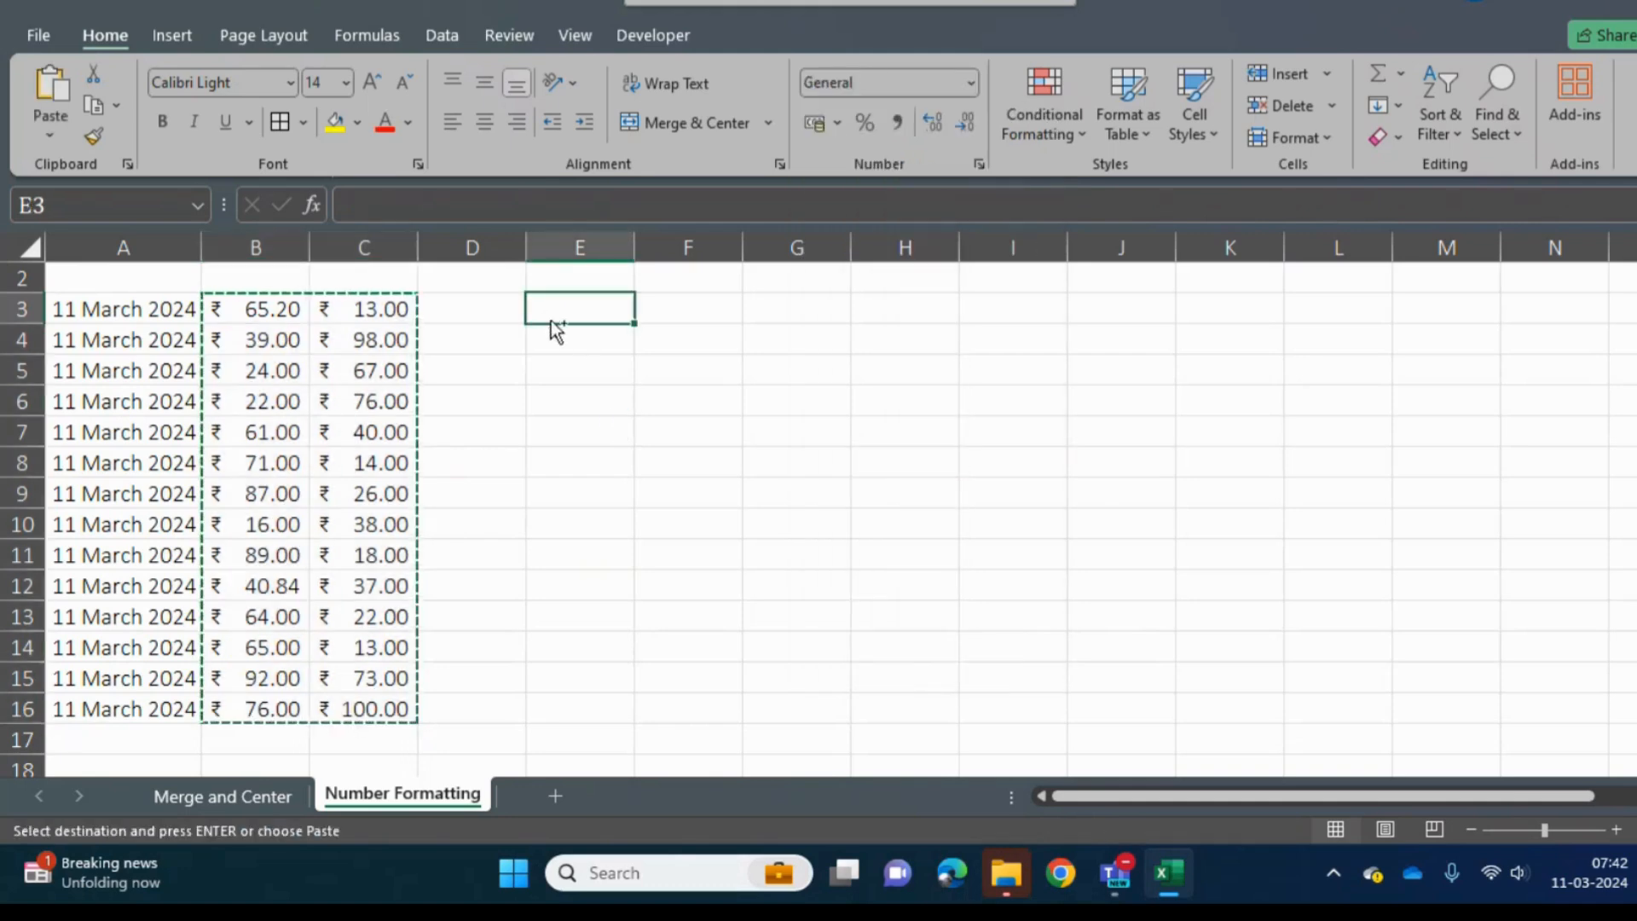
pyautogui.hotkey('ctrl', 'alt', 'v')
pyautogui.press('v')
pyautogui.press('Return')
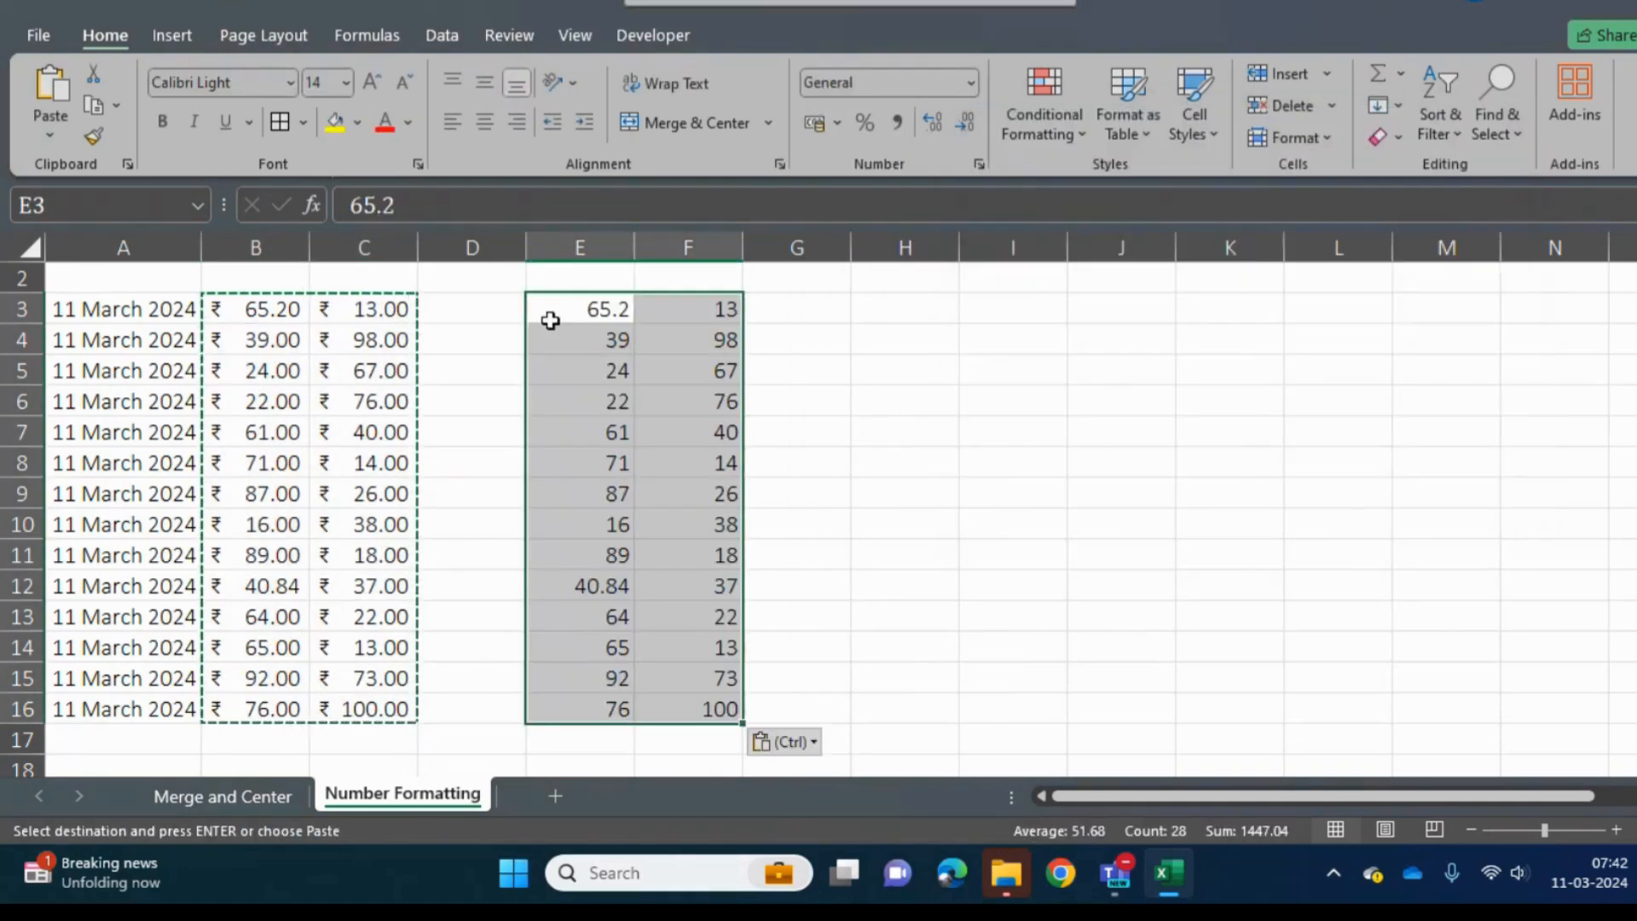
pyautogui.click(966, 81)
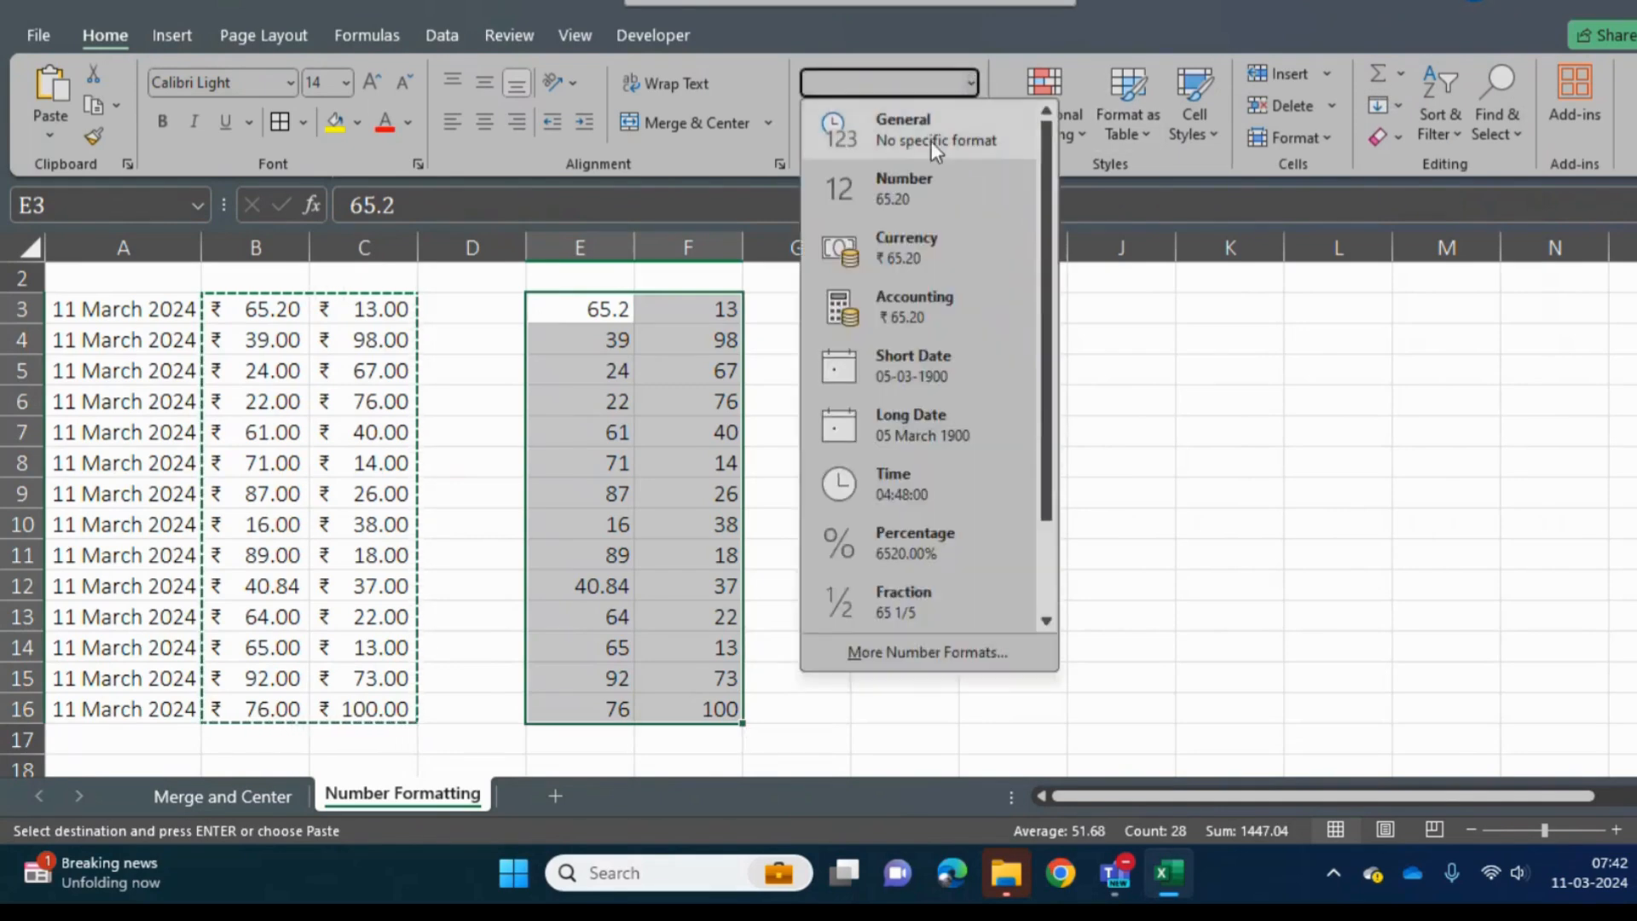
pyautogui.click(930, 252)
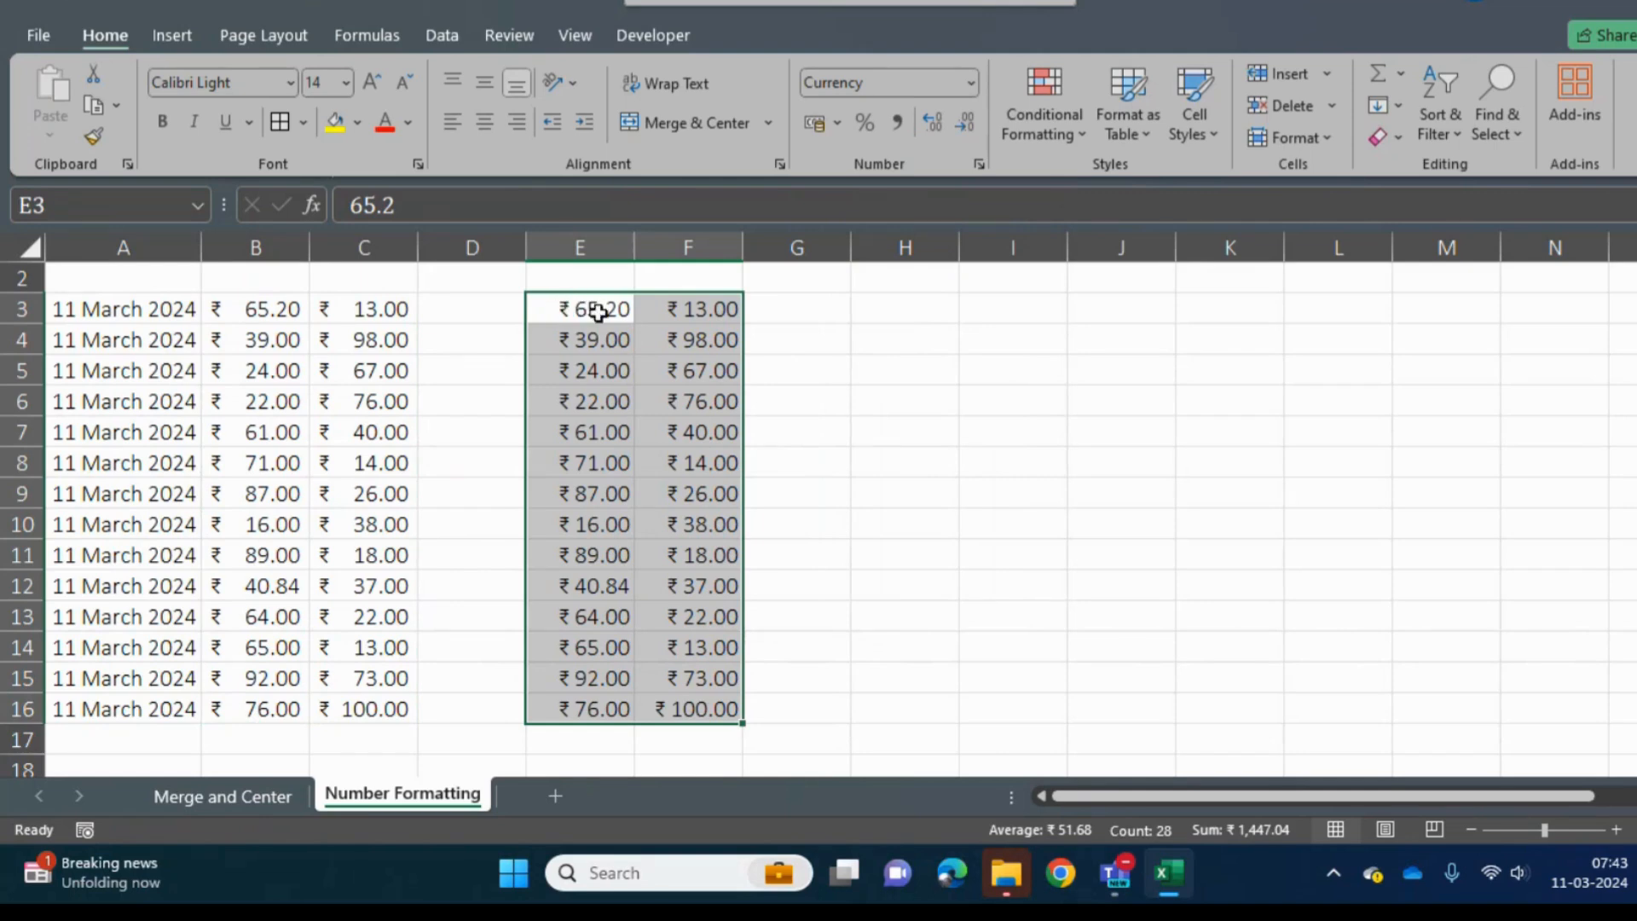
# - Compare how the Accounting values in B3:C16 and the Currency values in E3:F16 are displayed
pyautogui.click(243, 316)
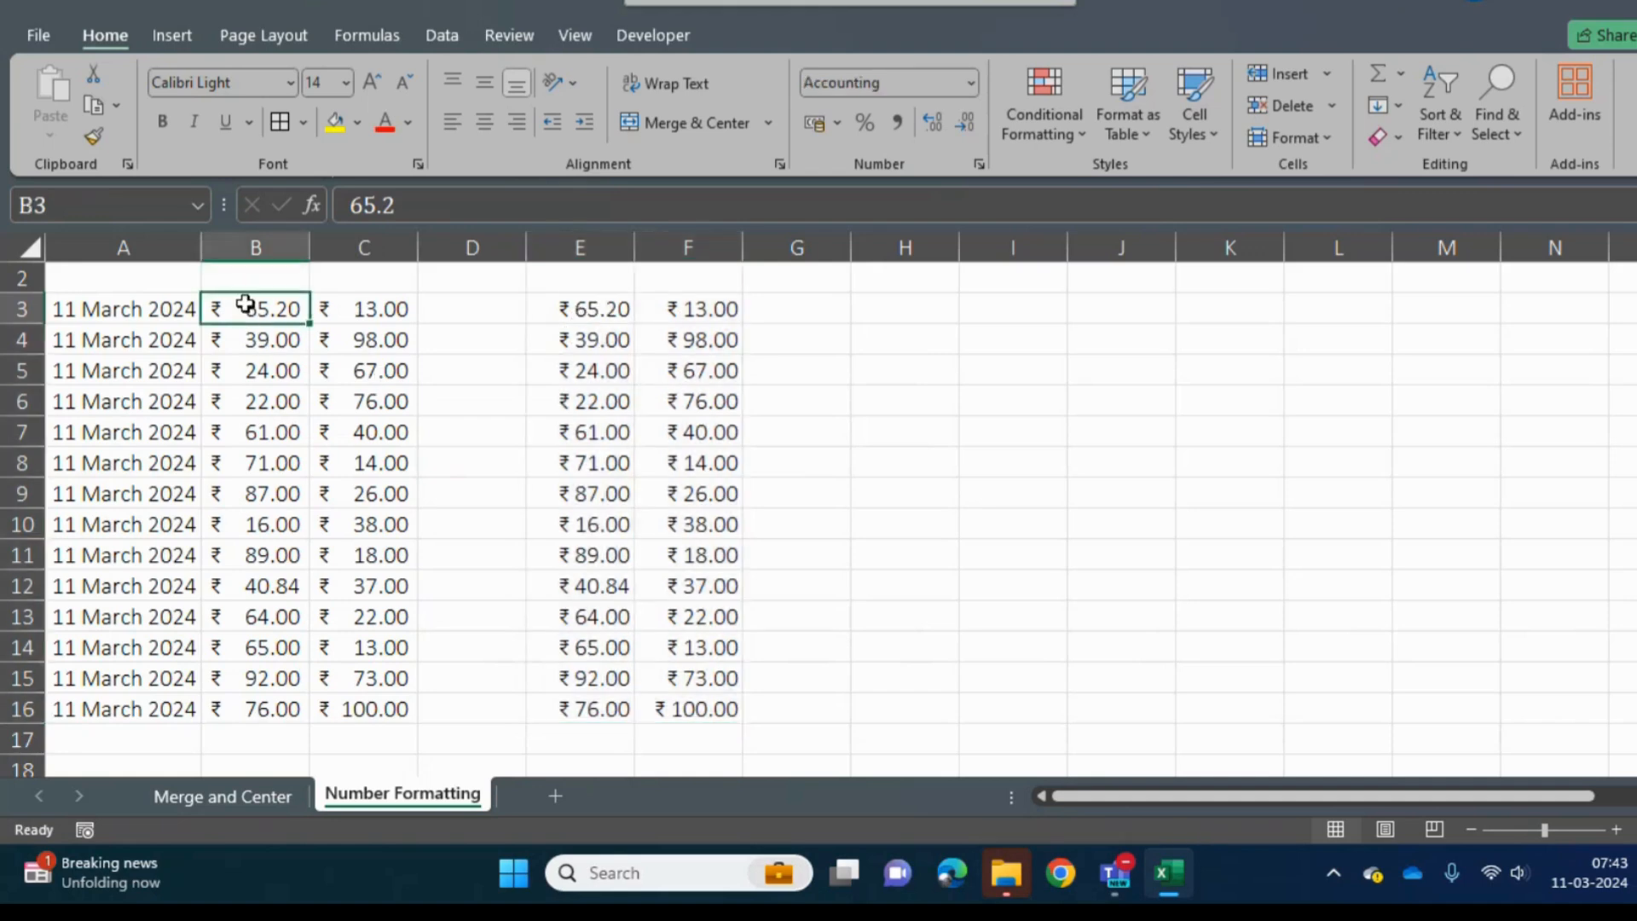
pyautogui.moveTo(248, 307); pyautogui.dragTo(437, 738)
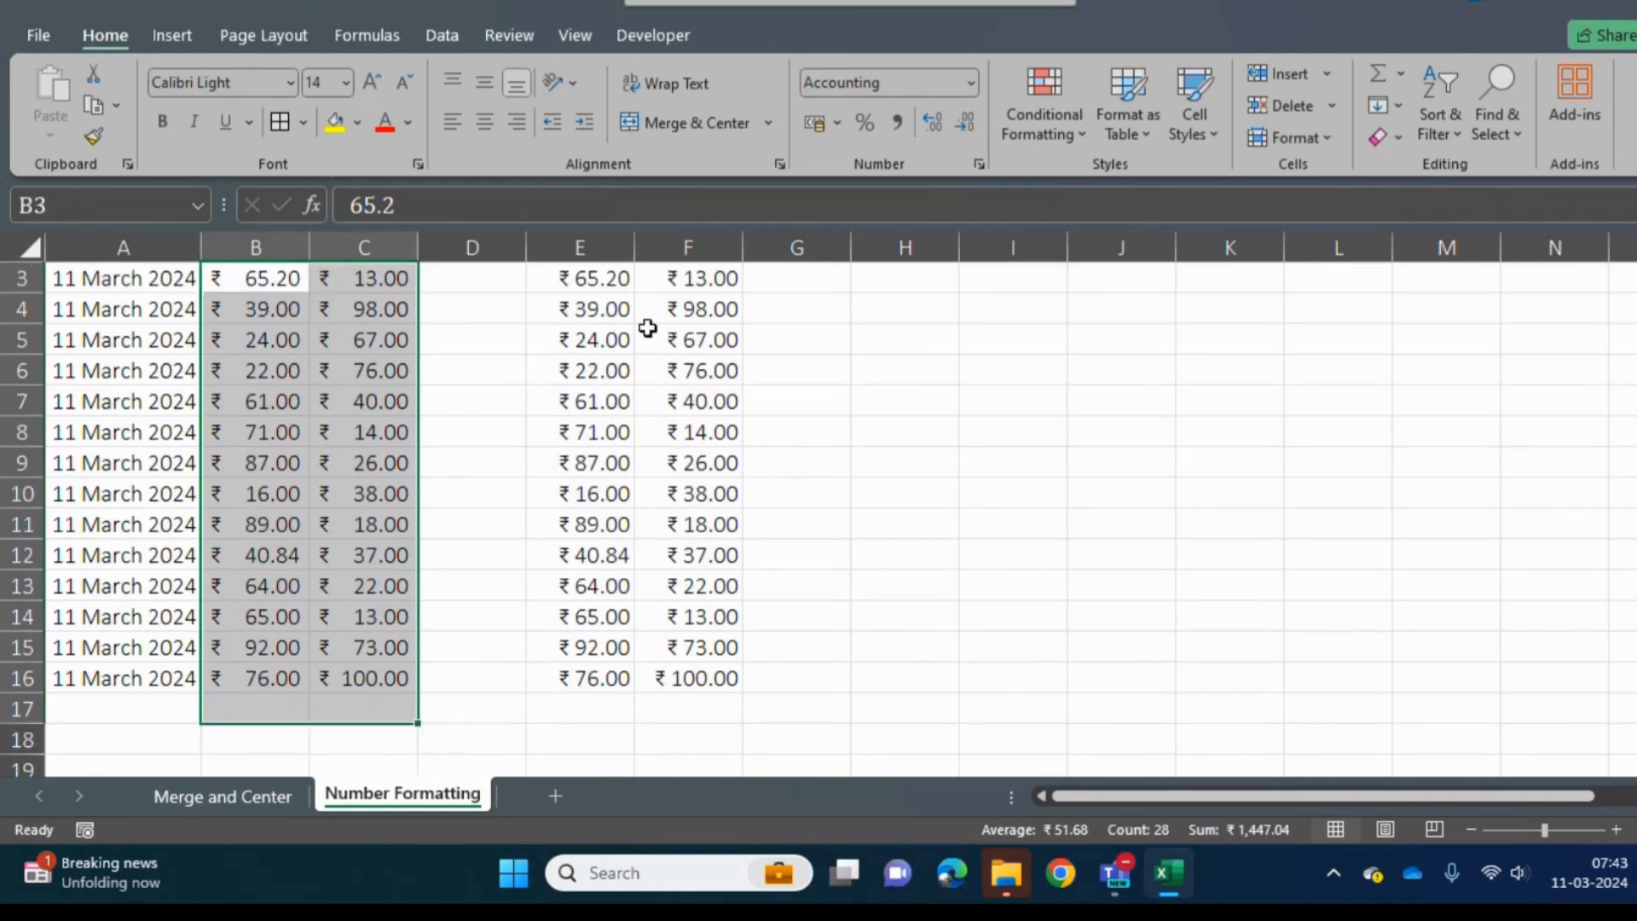
pyautogui.click(576, 392)
pyautogui.press('Up')
pyautogui.press('Up')
pyautogui.press('Up')
pyautogui.press('Up')
pyautogui.press('Up')
pyautogui.press('Up')
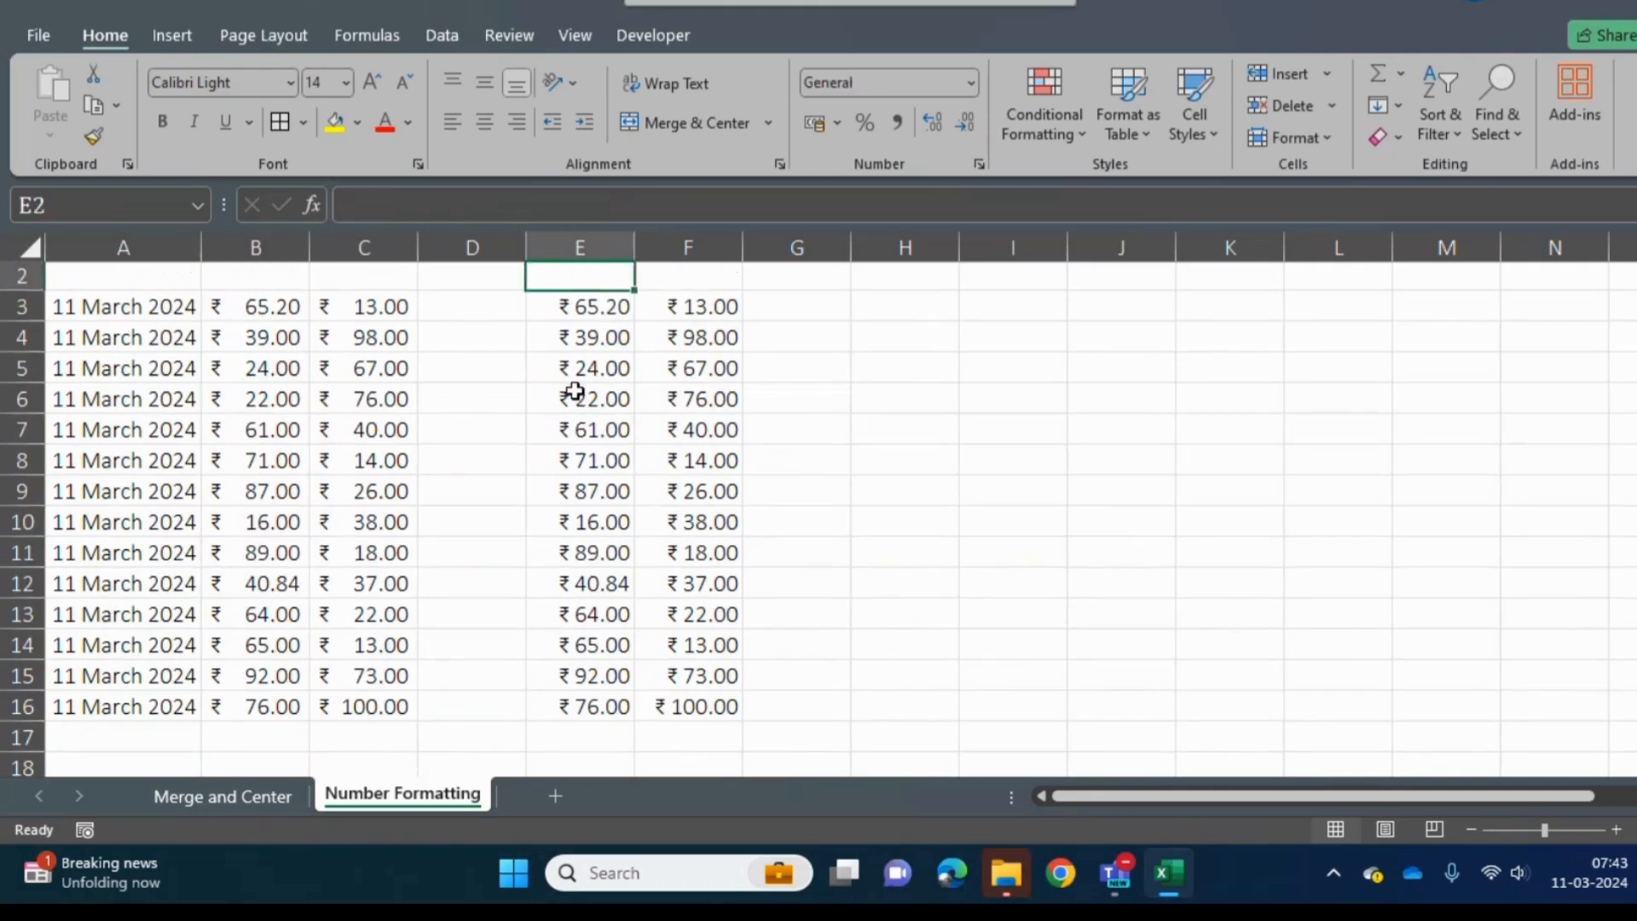
pyautogui.press('Down')
pyautogui.press('Down')
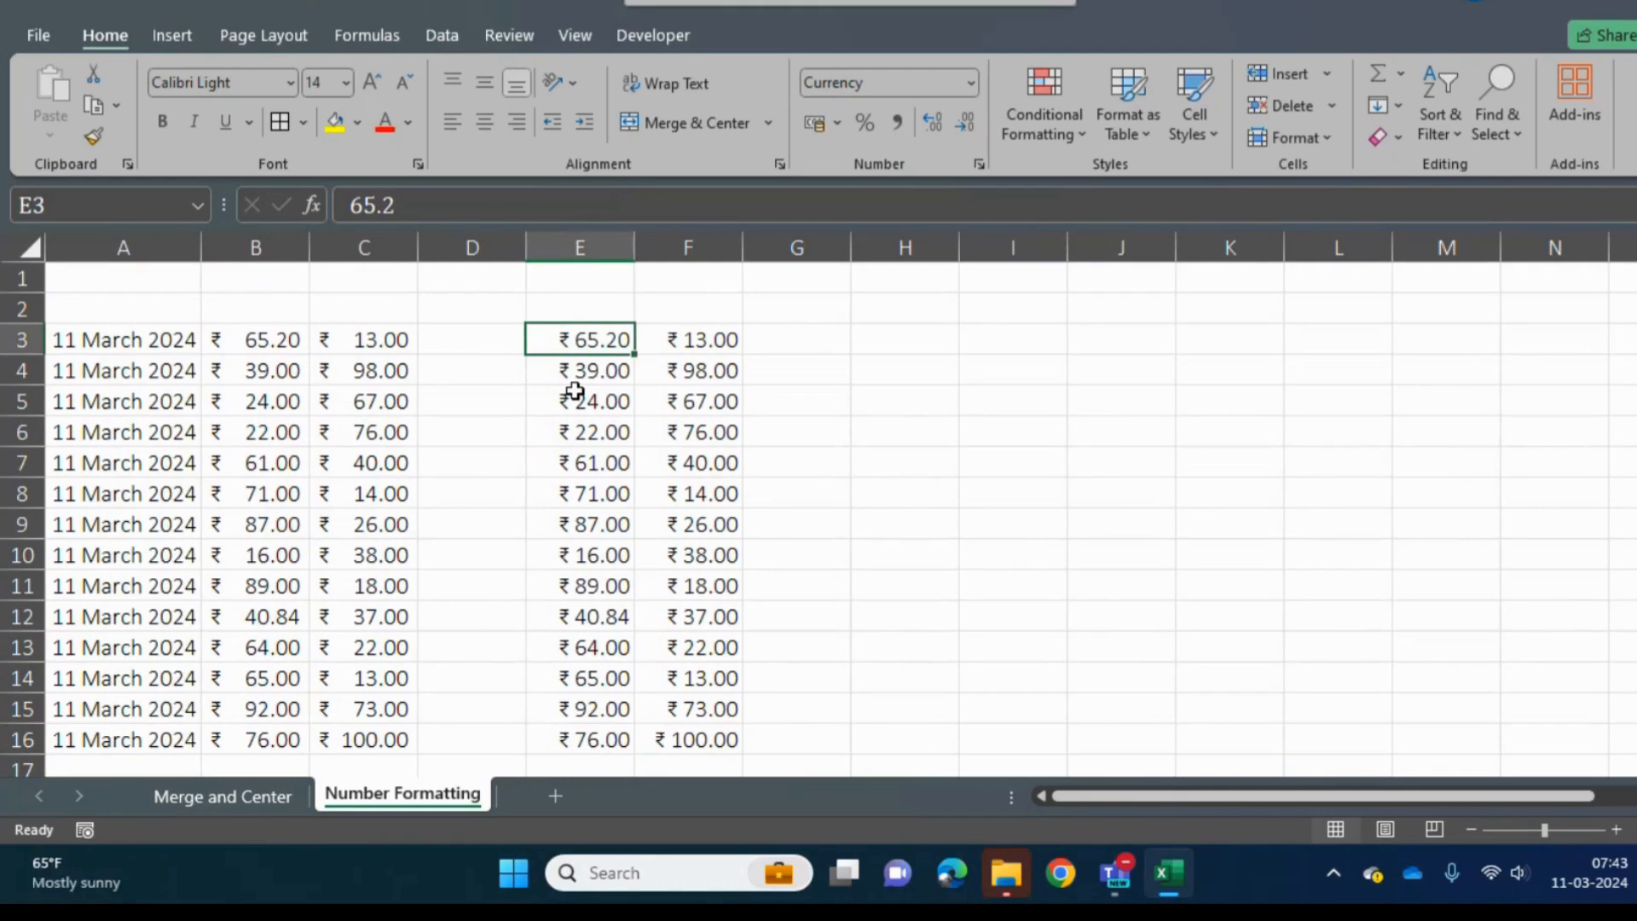
# - Apply the $ English (United States) accounting format to E3:F16
pyautogui.hotkey('ctrl', 'a')
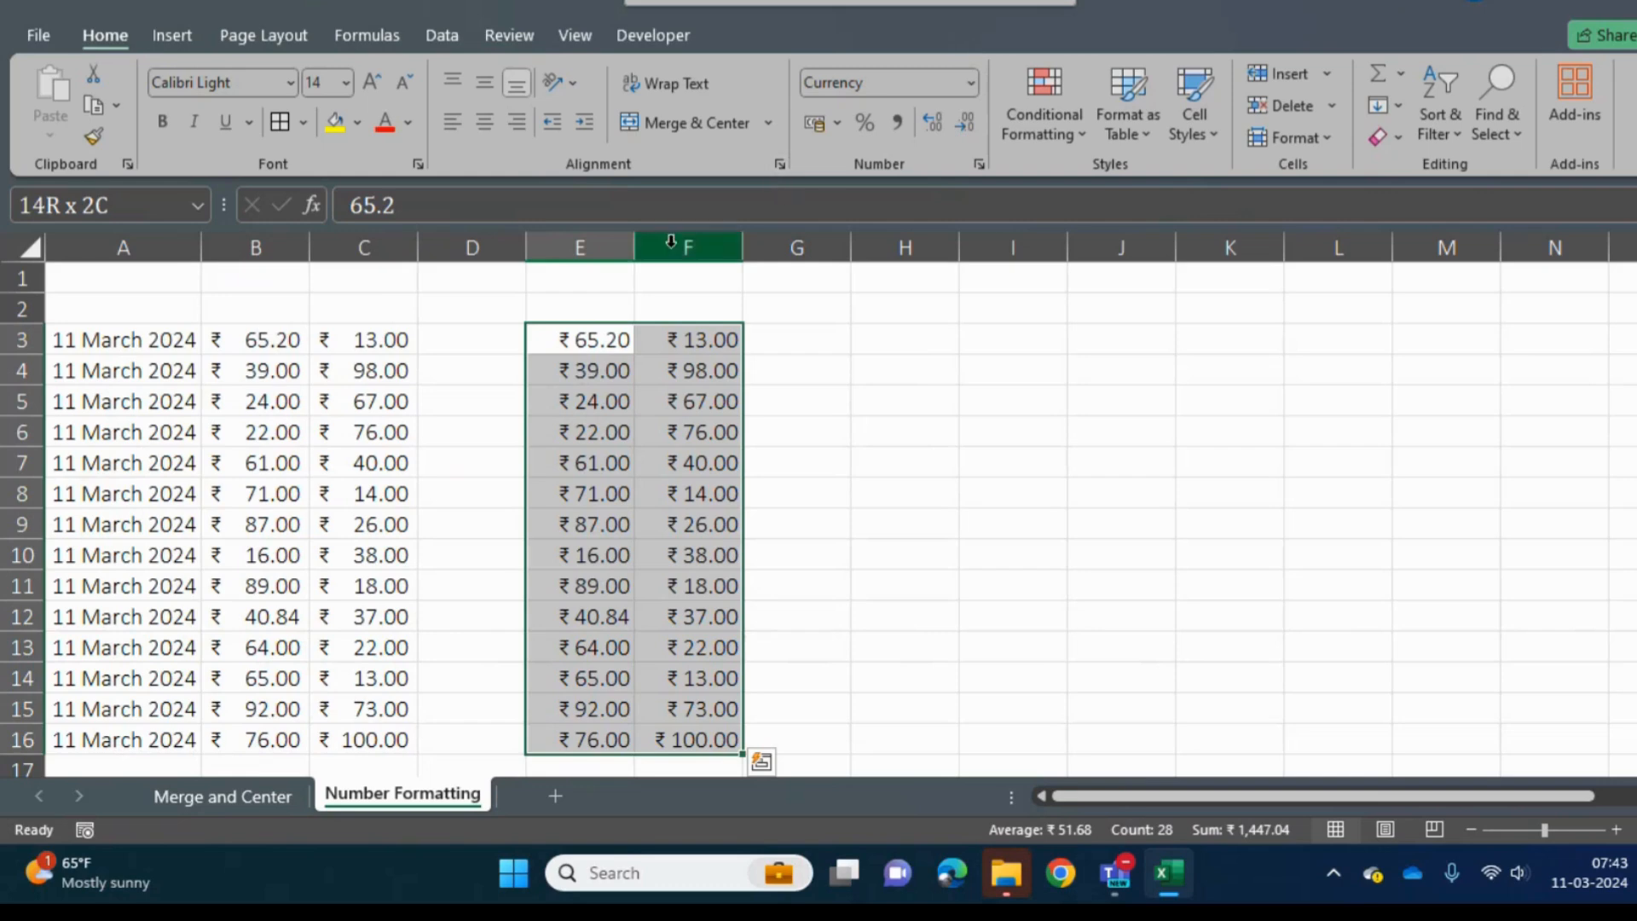
pyautogui.click(973, 82)
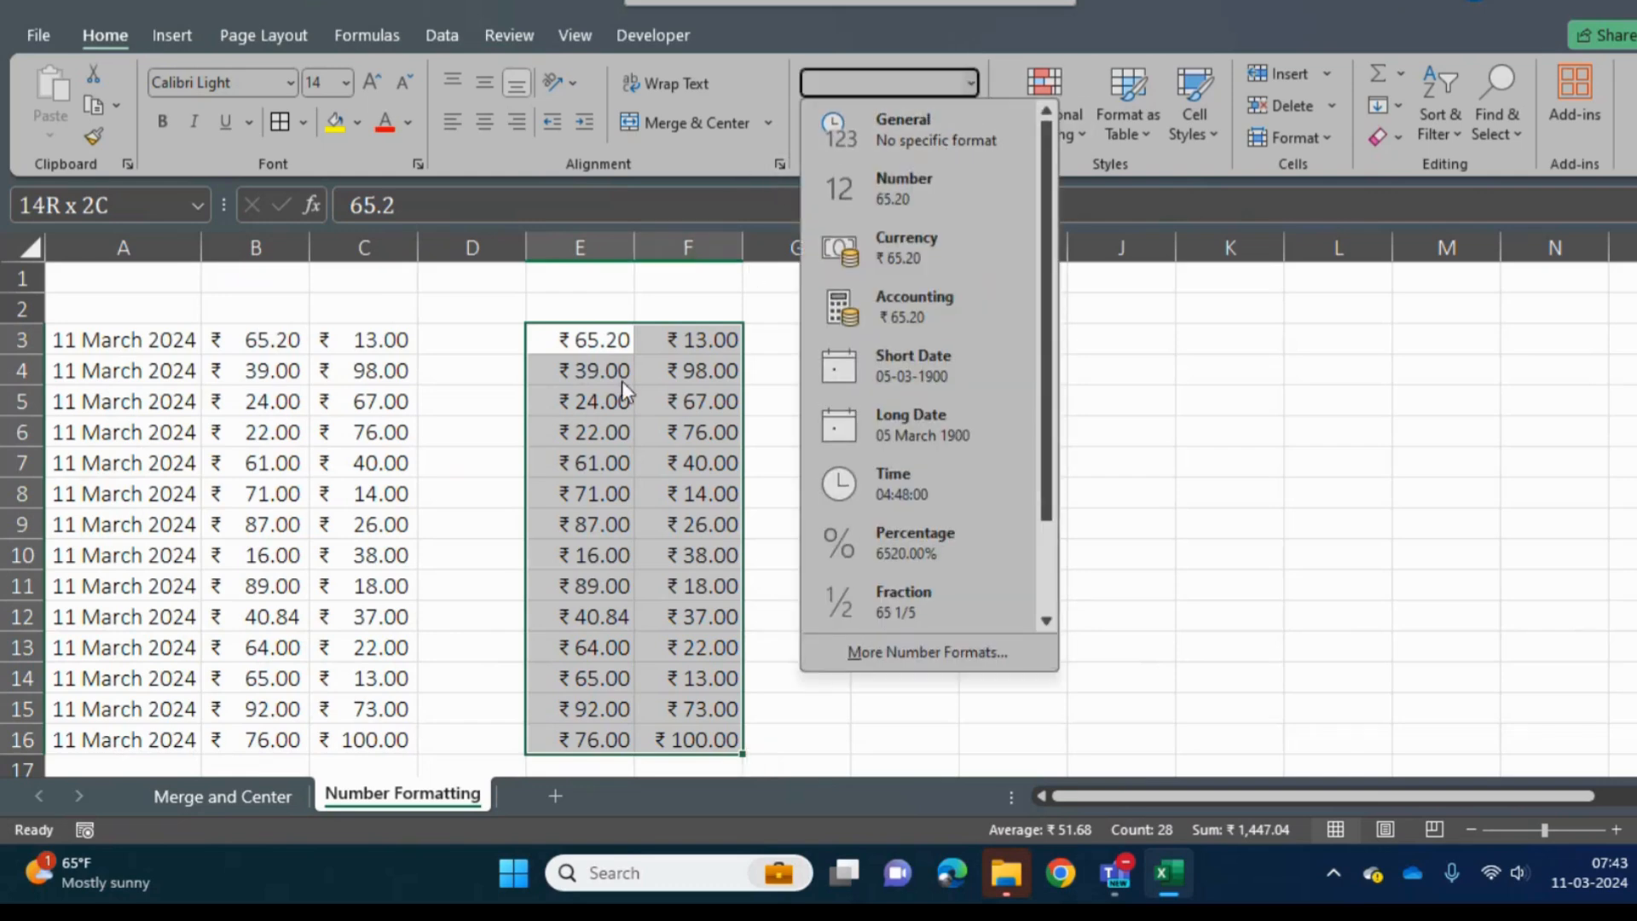
pyautogui.click(779, 122)
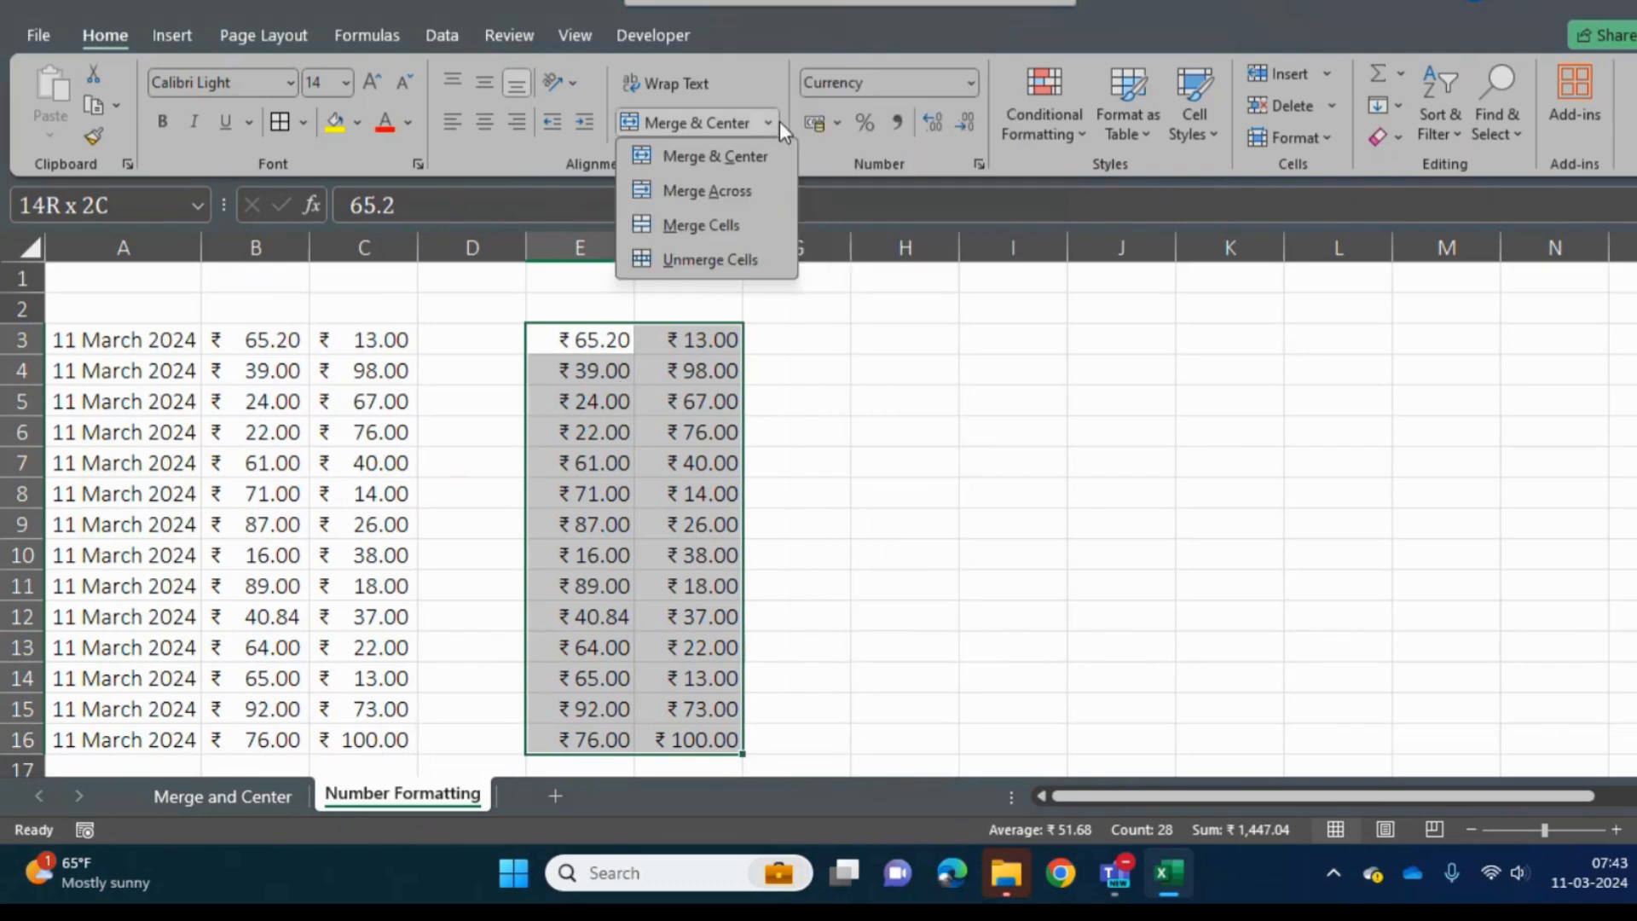
pyautogui.click(834, 128)
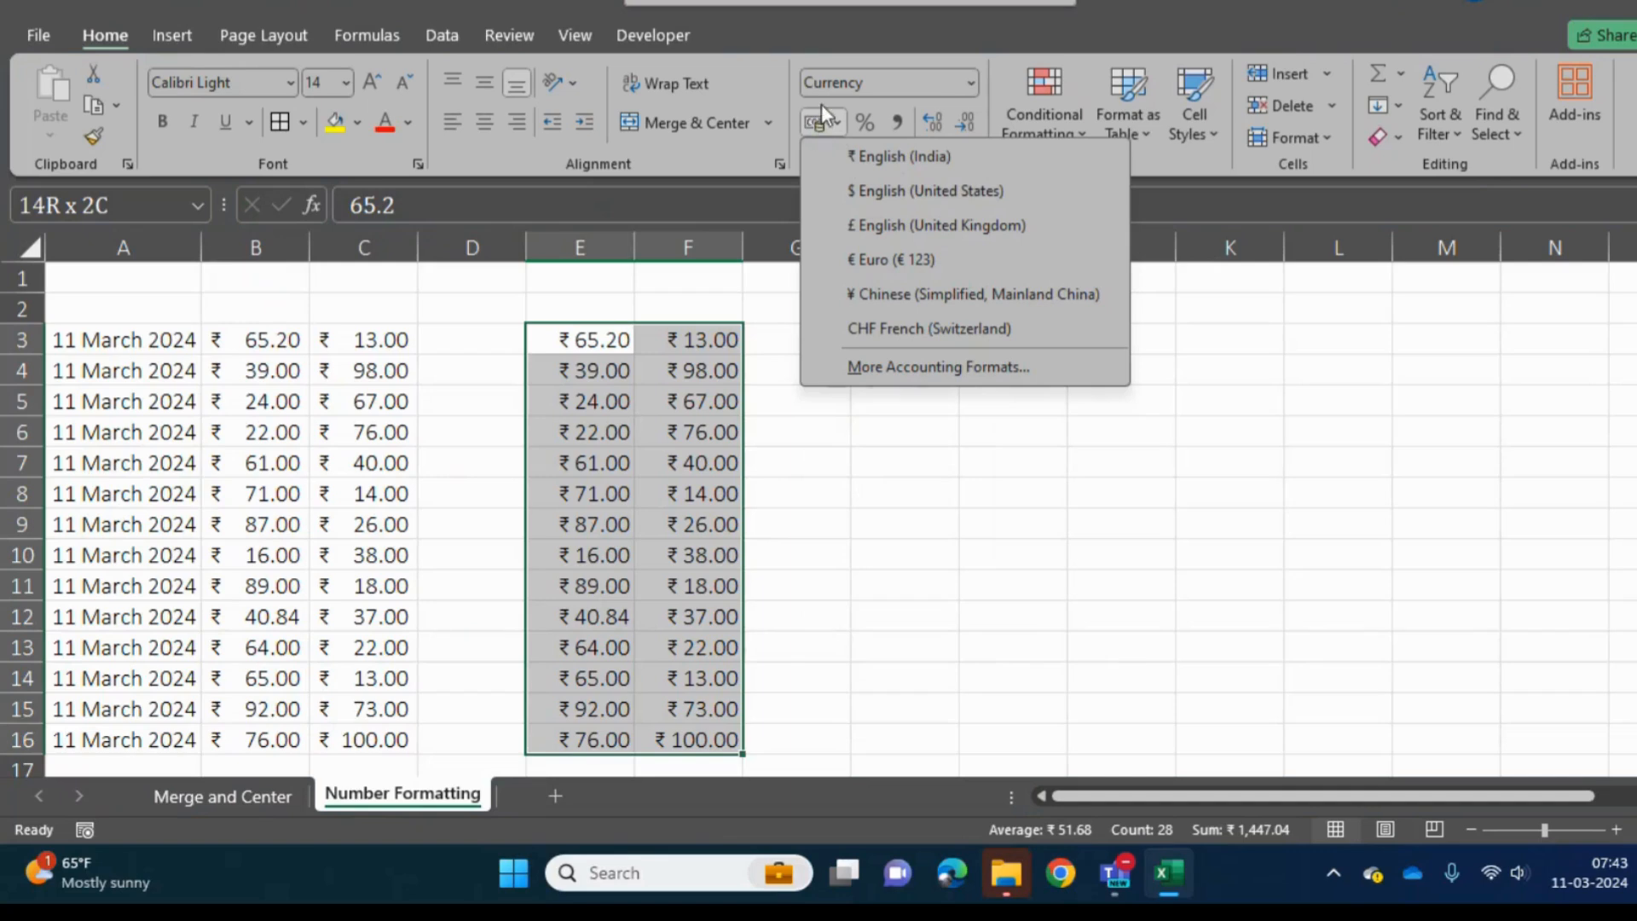
pyautogui.click(835, 124)
pyautogui.click(835, 123)
pyautogui.click(858, 191)
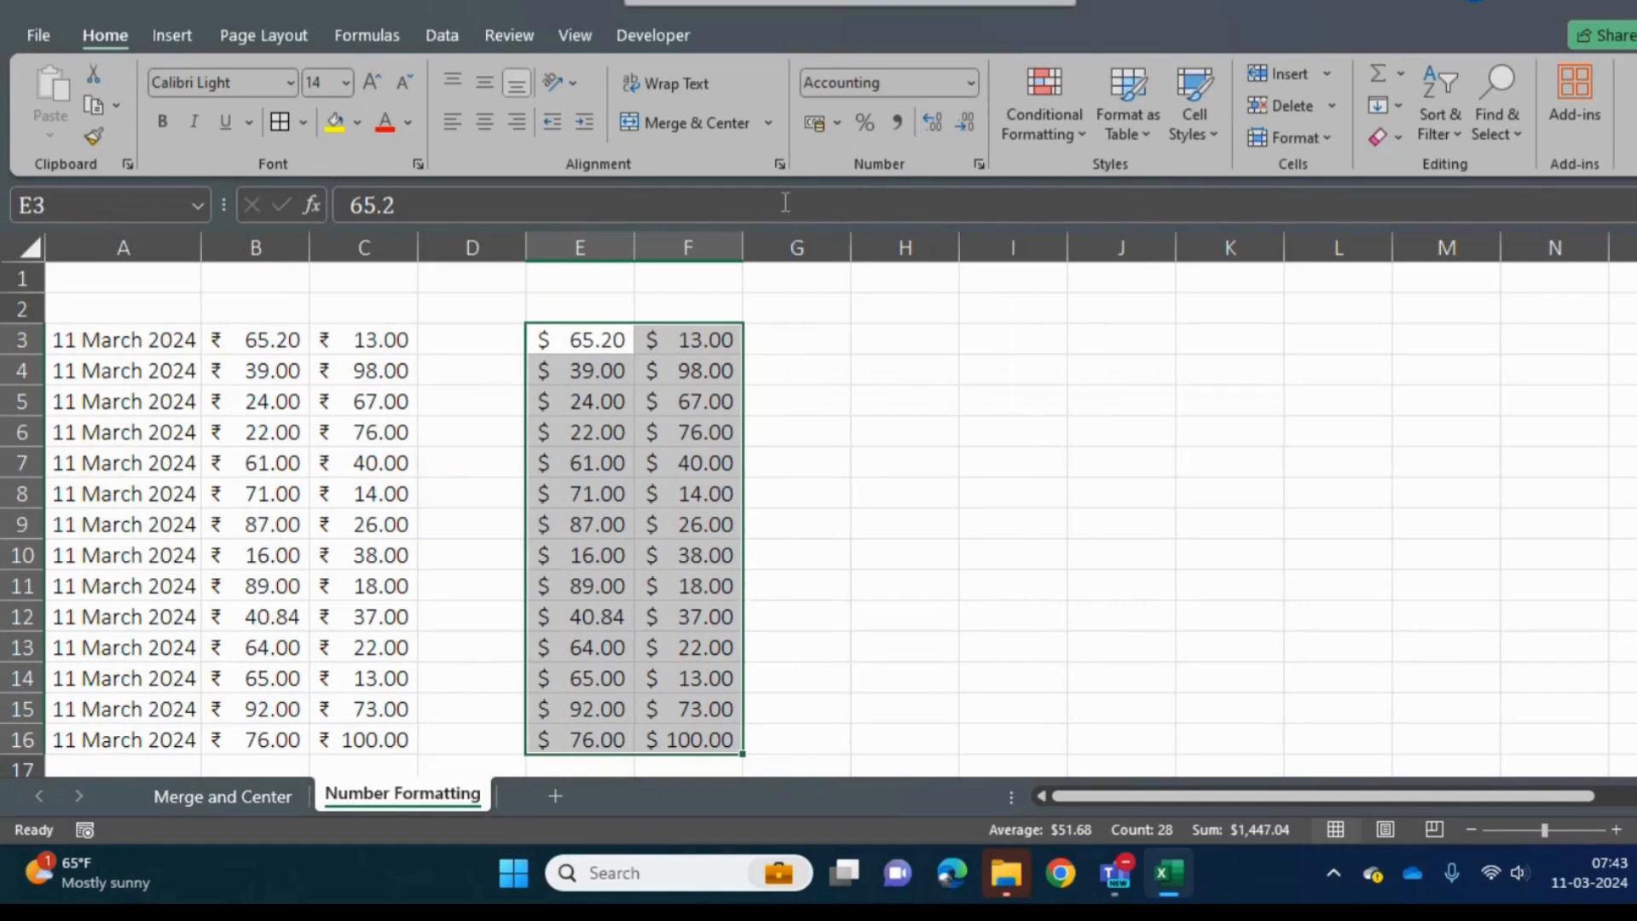
# - Switch E3:F16 to the £ English (United Kingdom) accounting format, followed by ¥ Chinese (Simplified, Mainland China)
pyautogui.click(837, 116)
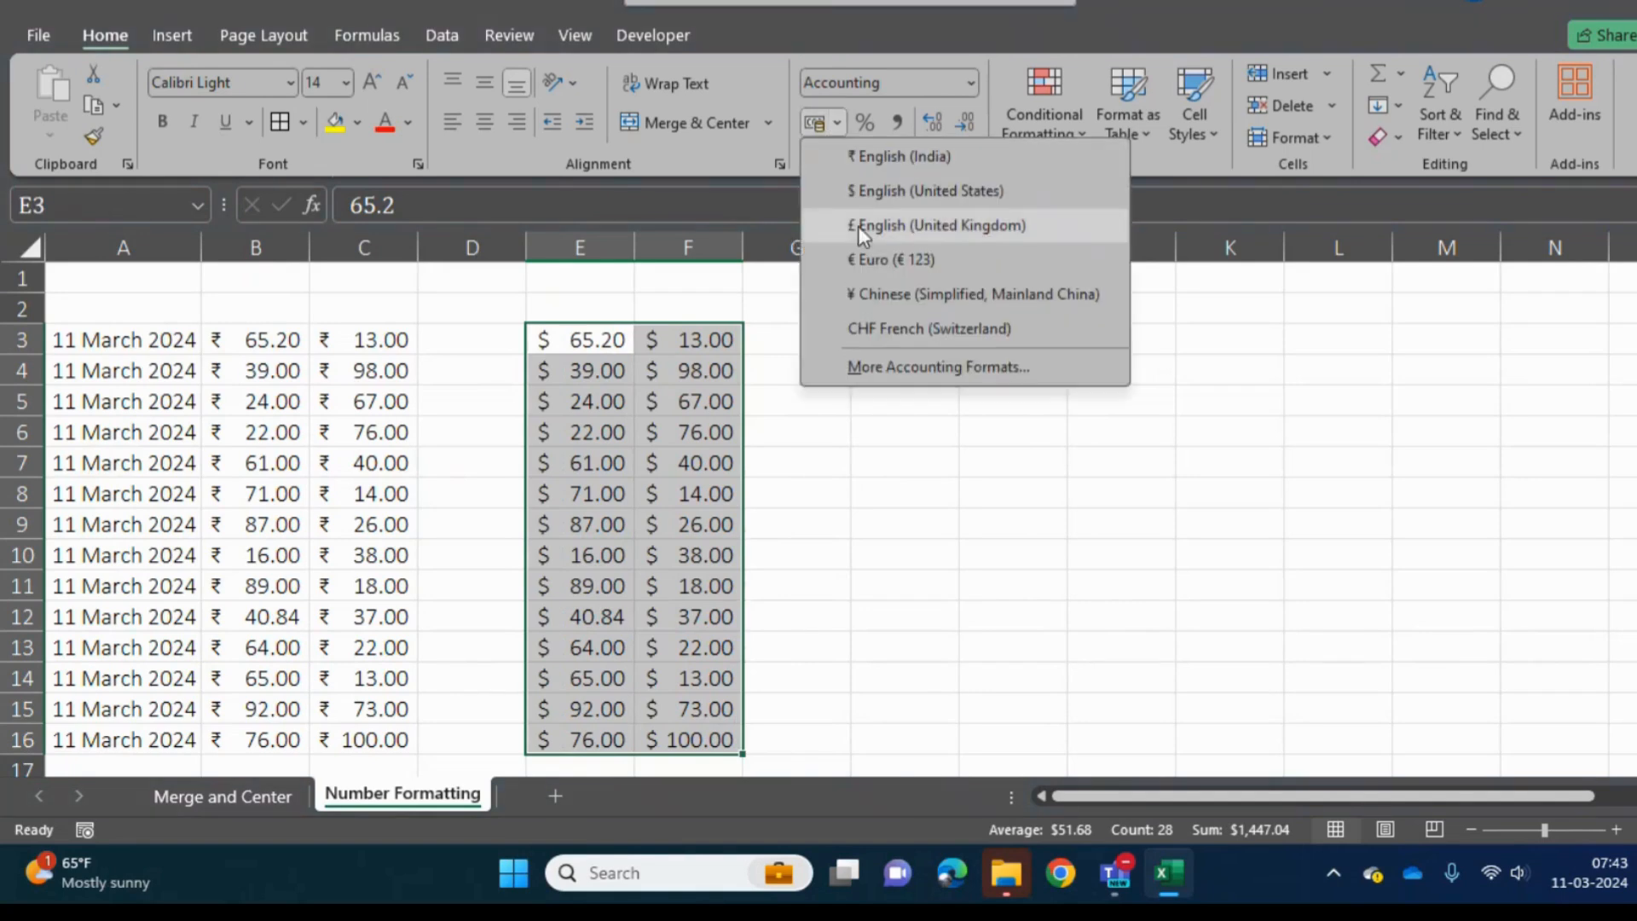
pyautogui.click(890, 227)
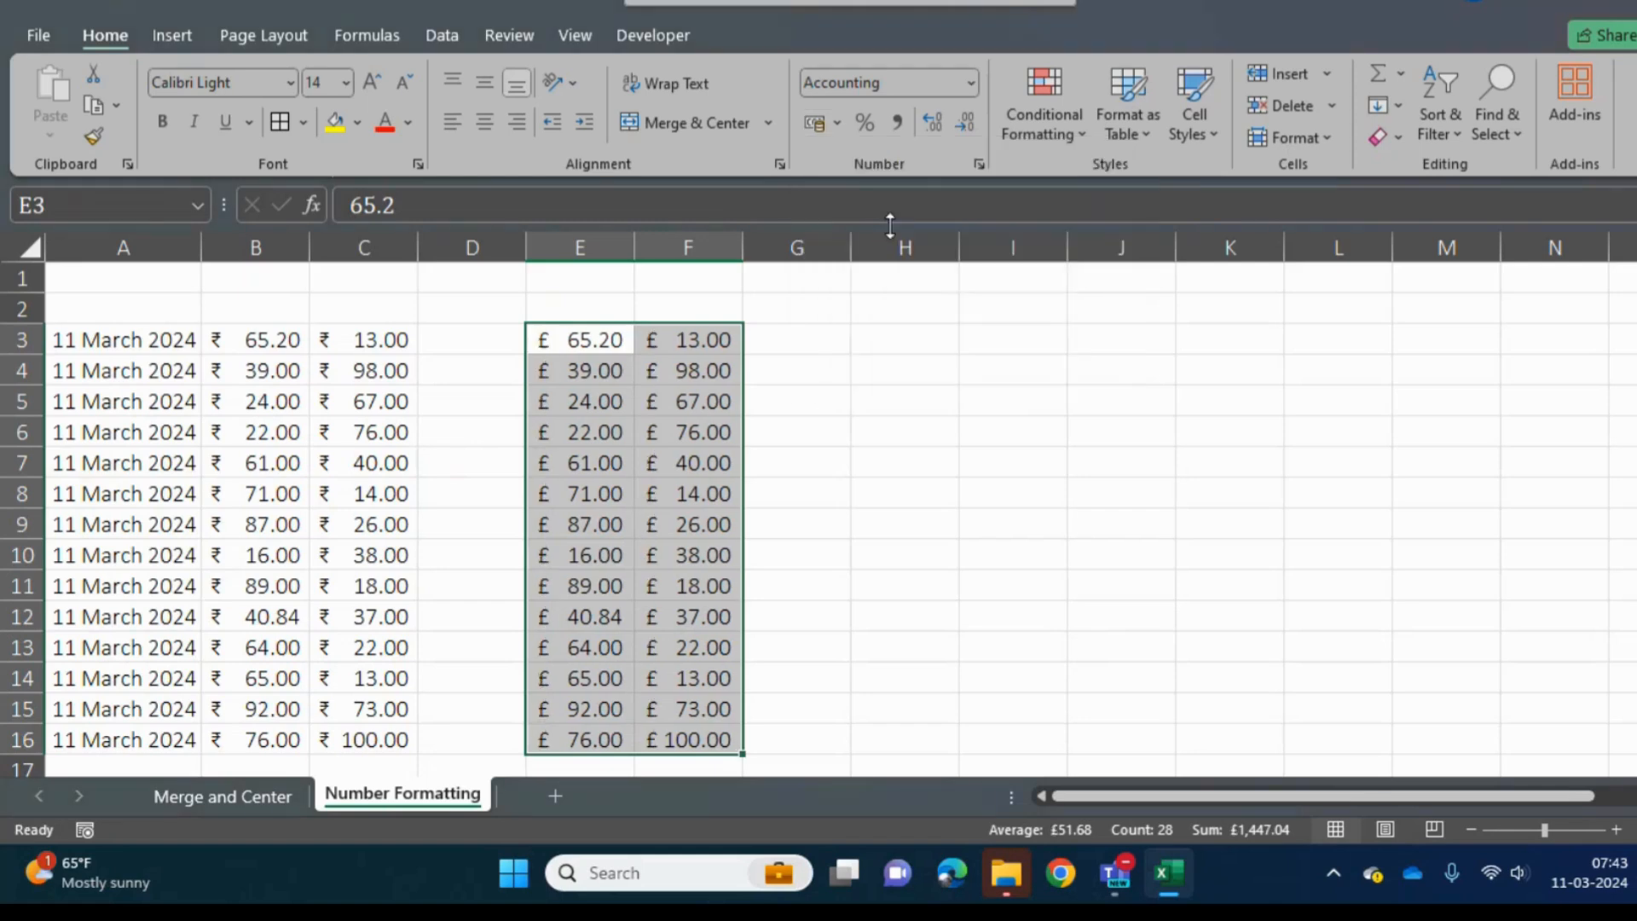
pyautogui.click(842, 125)
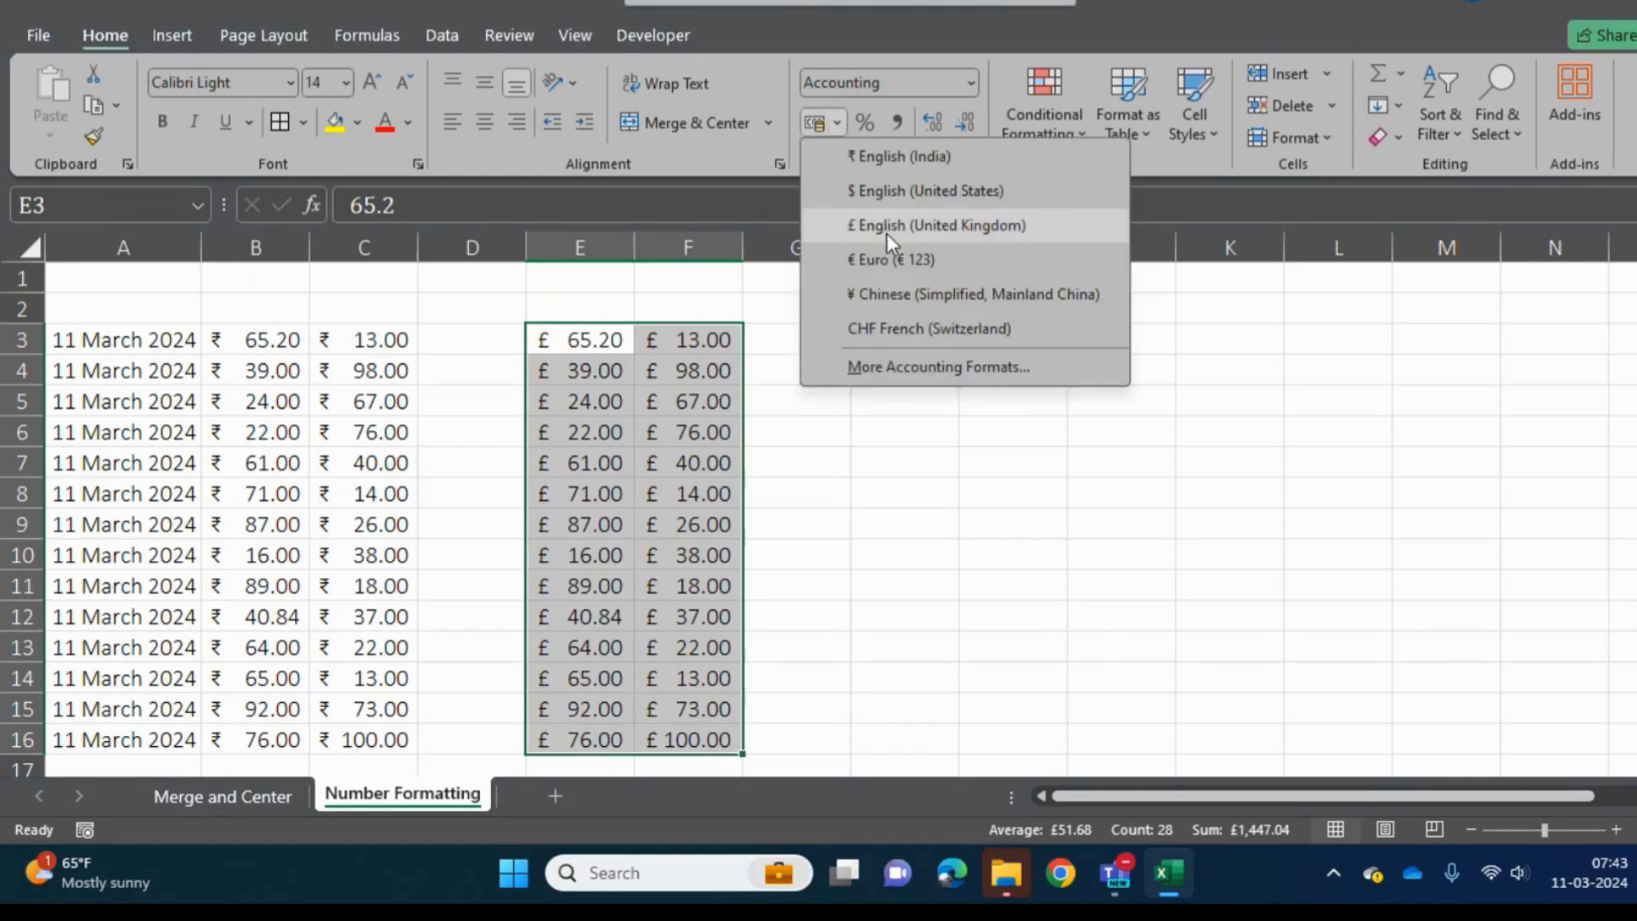
pyautogui.click(890, 295)
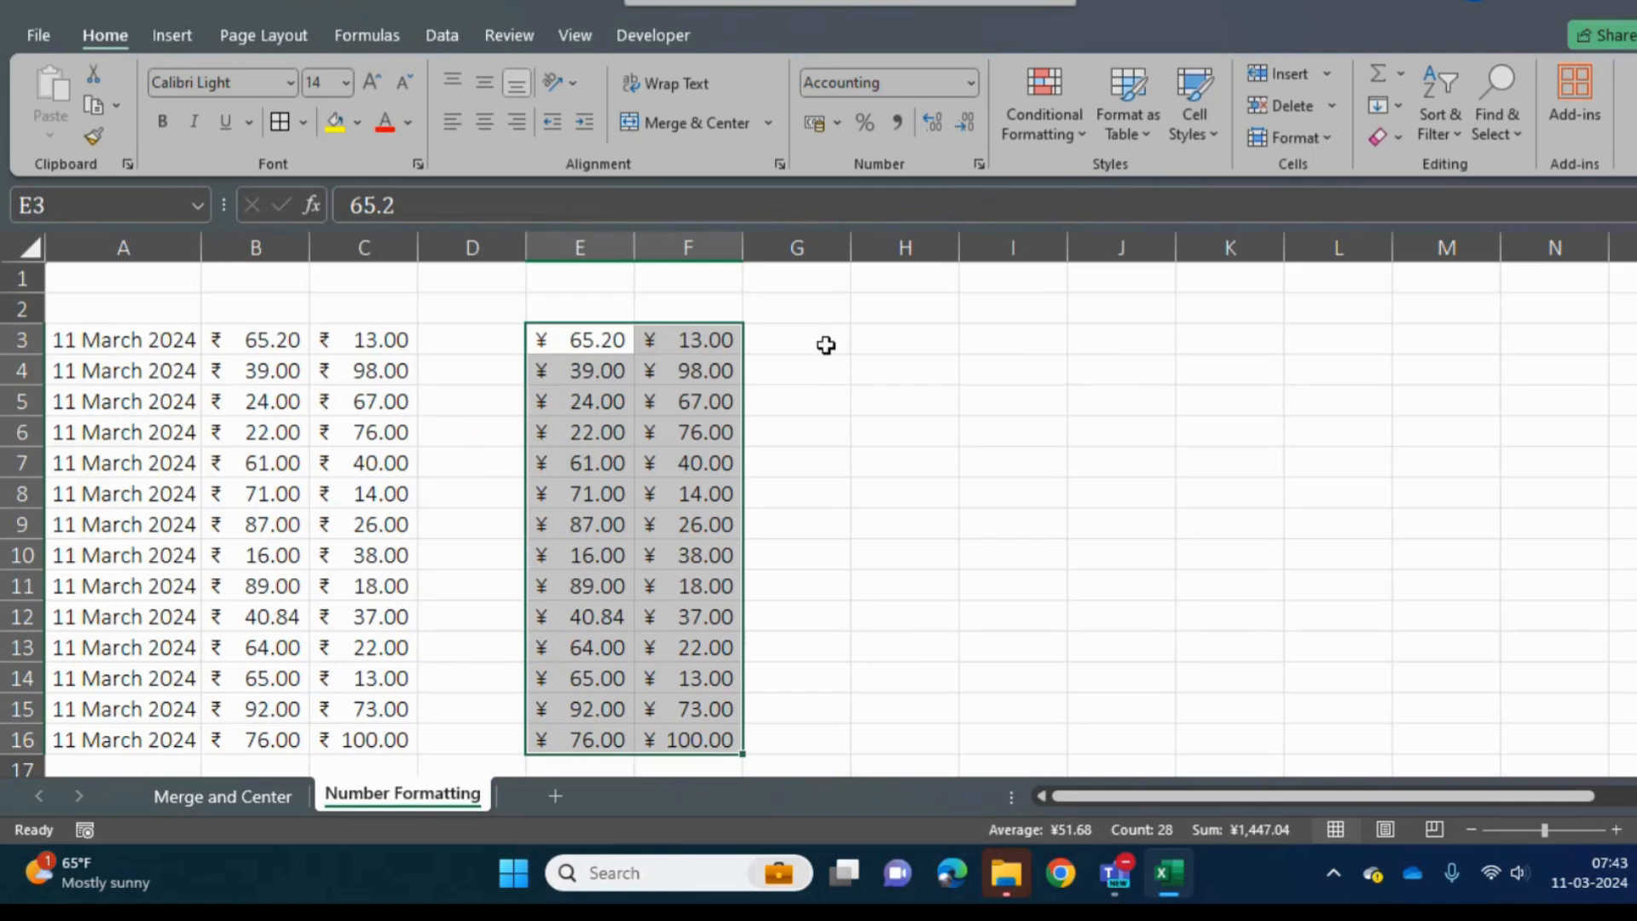
# - Undo the yuan, pound and dollar accounting formats on E3:F16
pyautogui.hotkey('ctrl', 'z')
pyautogui.hotkey('ctrl', 'z')
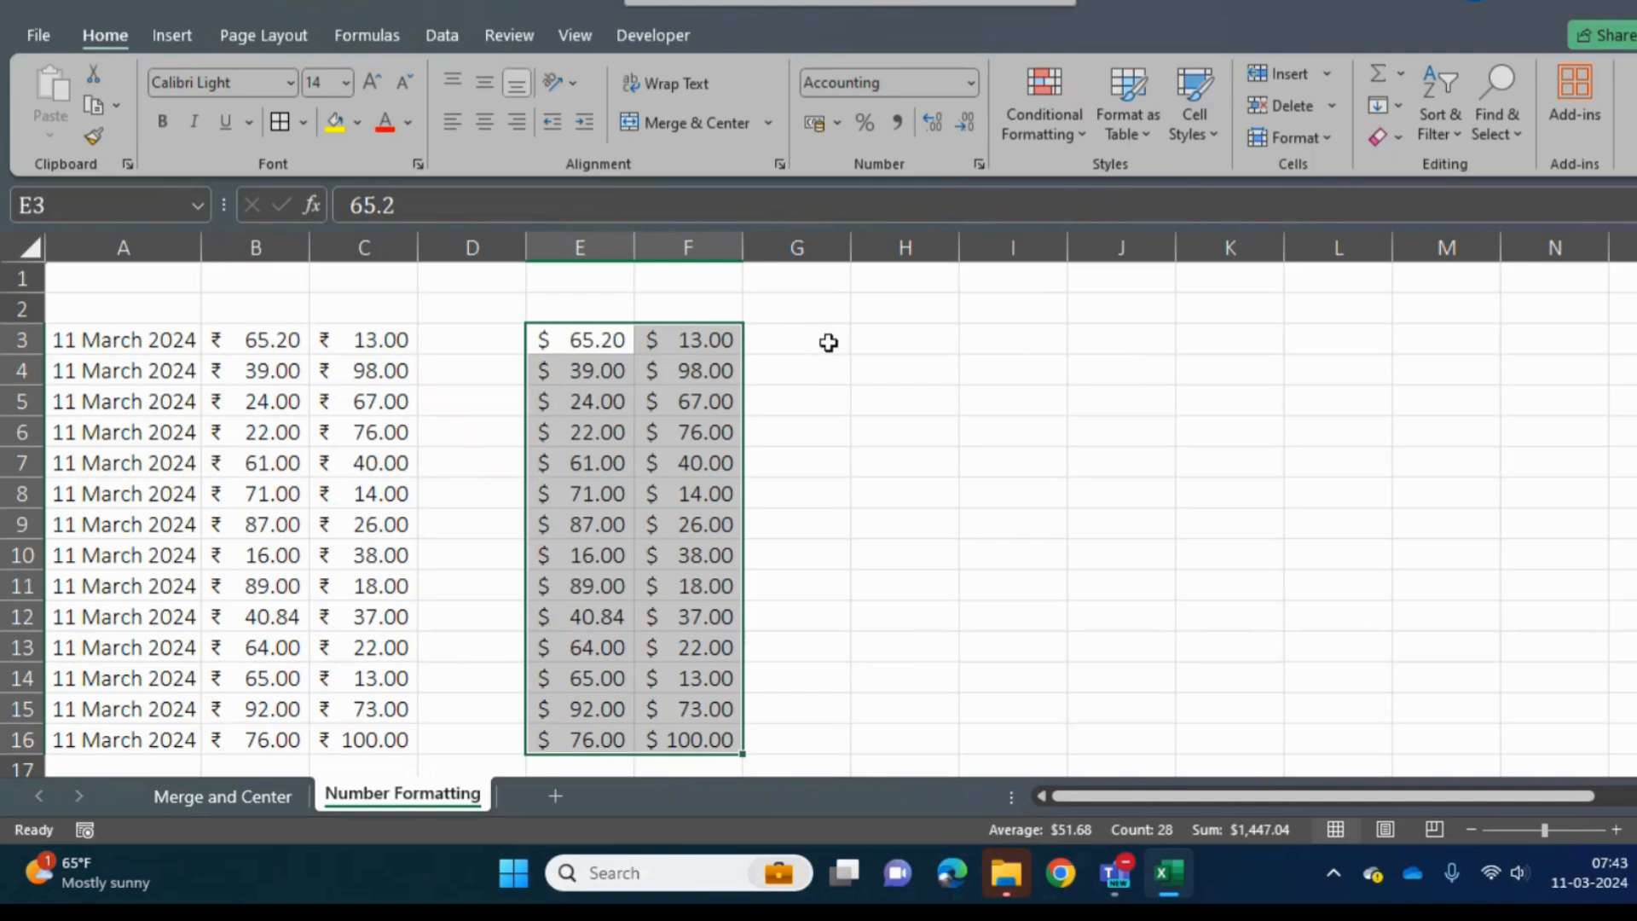
pyautogui.hotkey('ctrl', 'z')
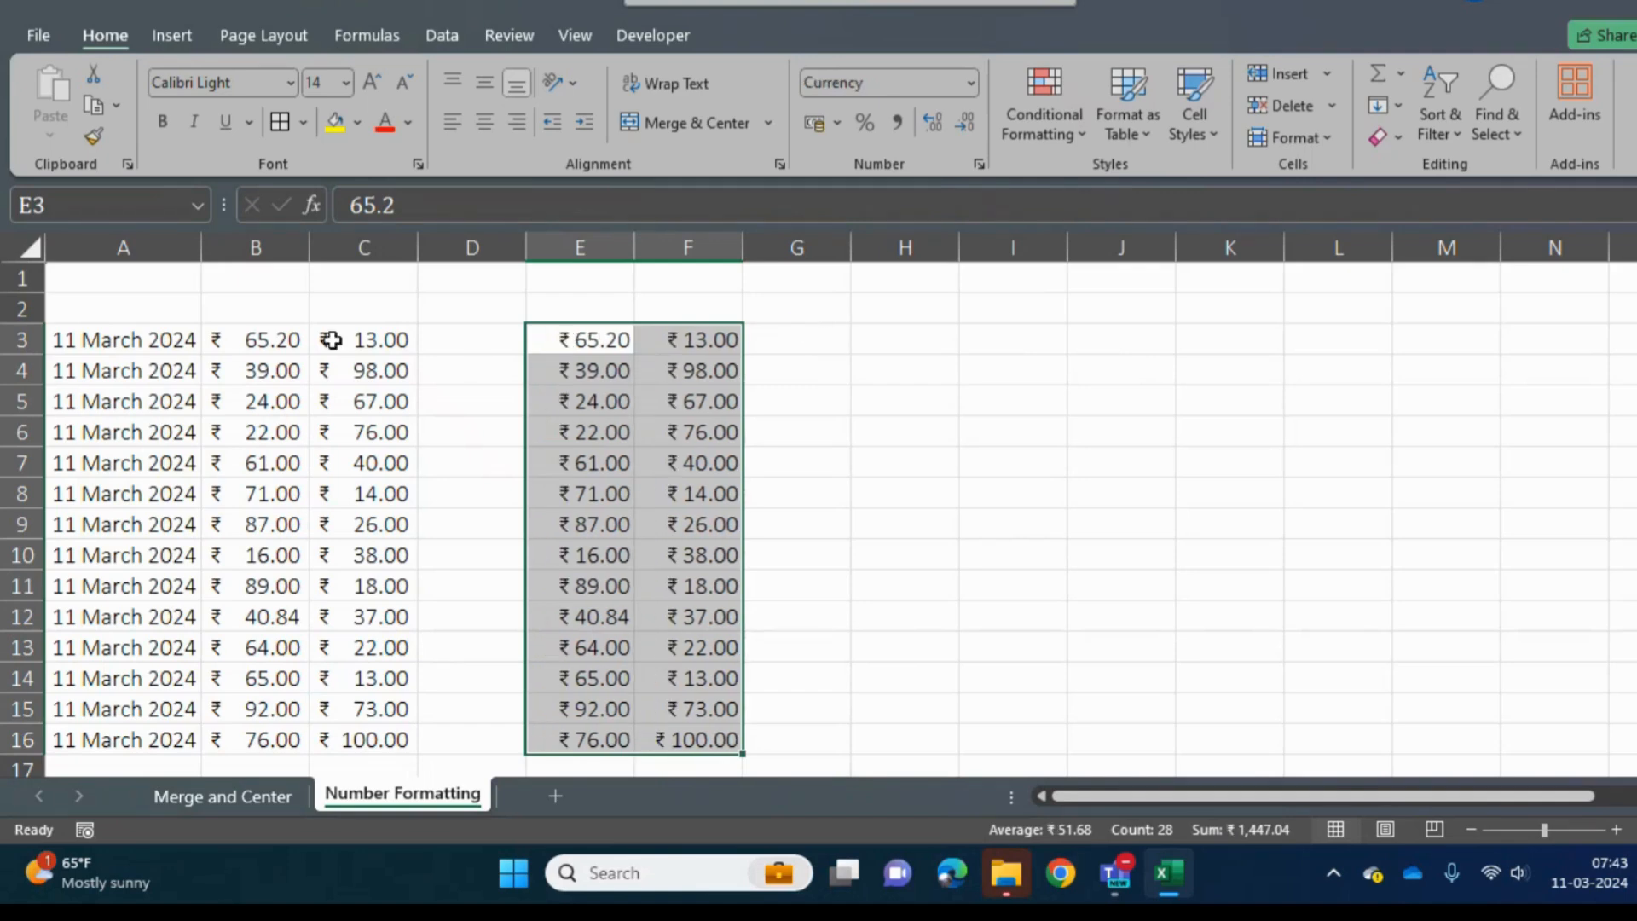
# - Increase the decimal places shown in B3:C16 to ten
pyautogui.moveTo(254, 341); pyautogui.dragTo(375, 682)
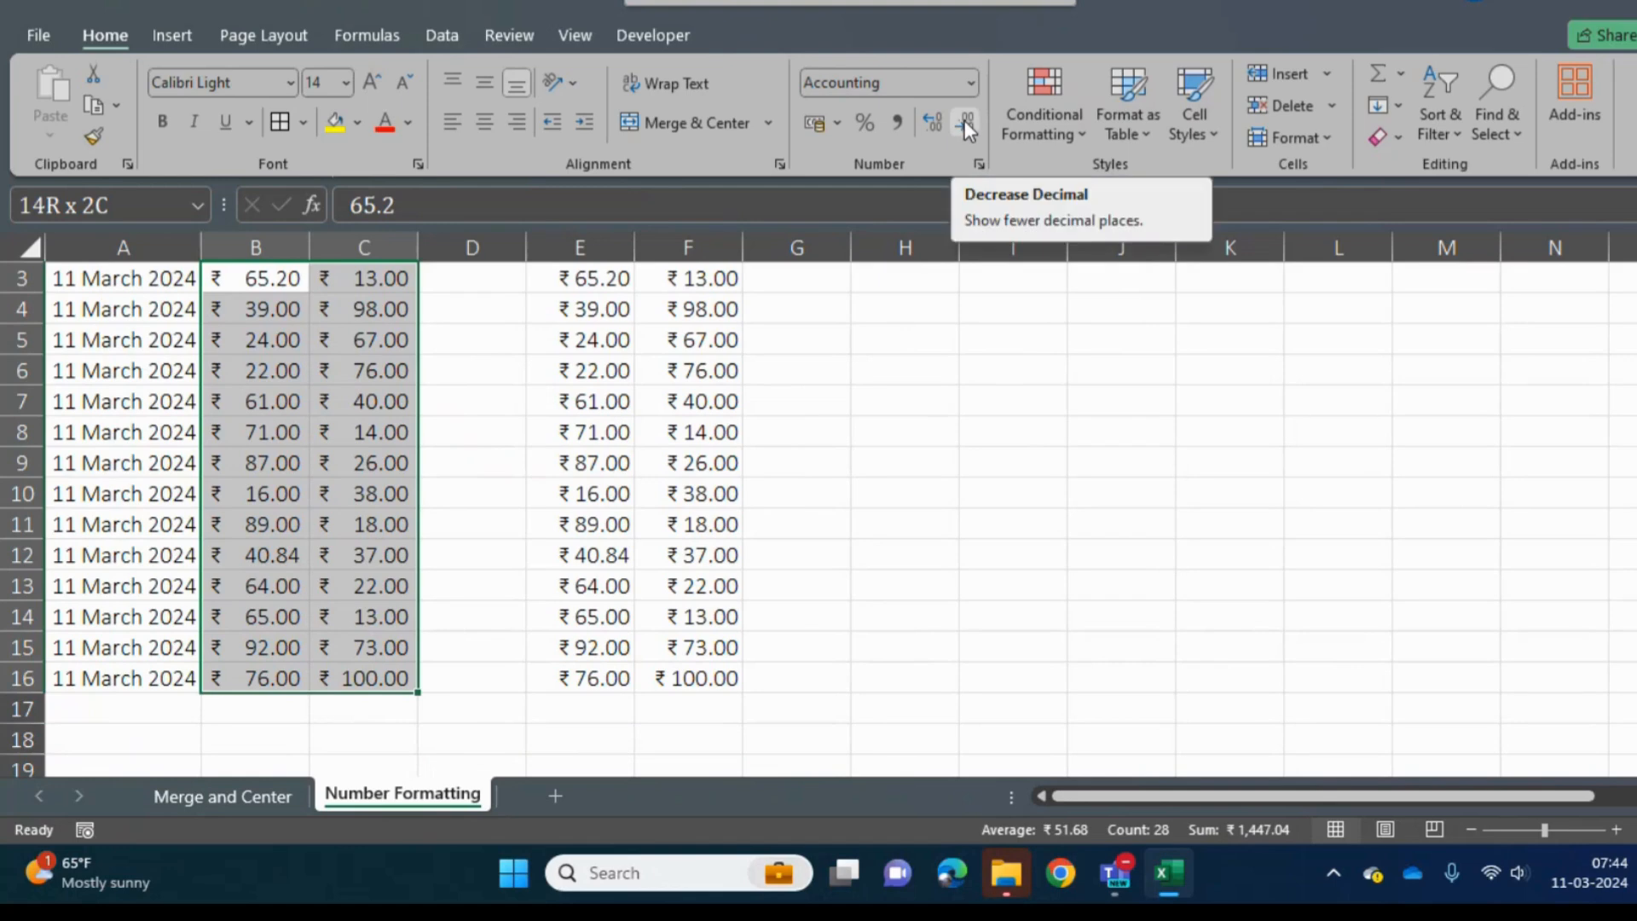
pyautogui.click(931, 115)
pyautogui.click(931, 116)
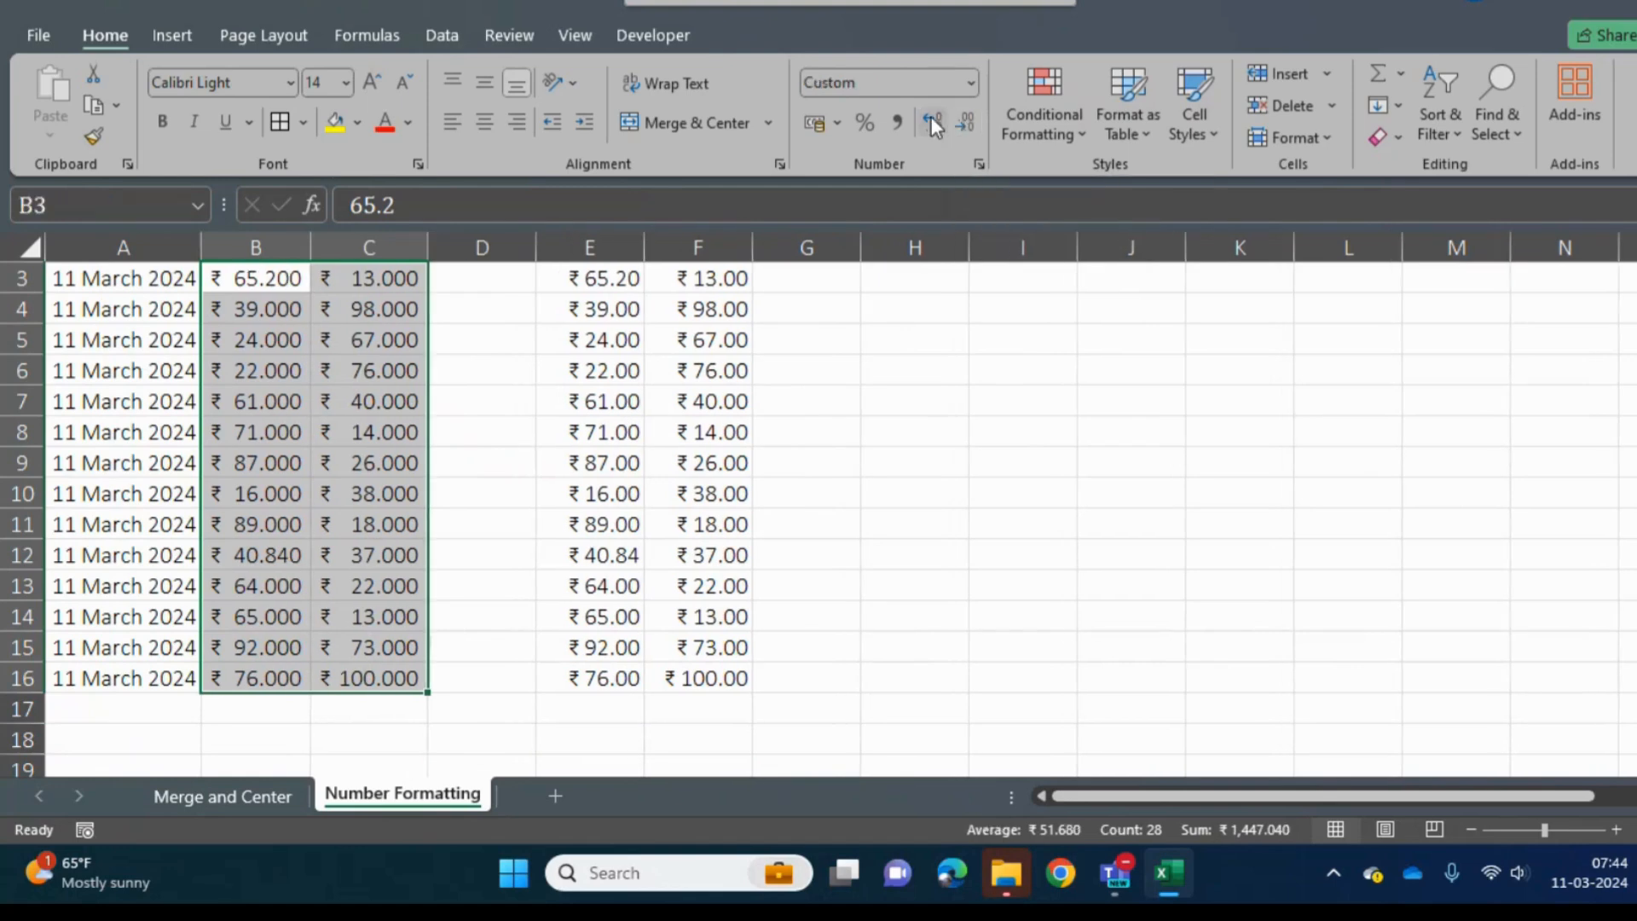
pyautogui.click(931, 116)
pyautogui.click(931, 116)
pyautogui.click(931, 116)
pyautogui.click(931, 115)
pyautogui.click(931, 116)
pyautogui.click(930, 116)
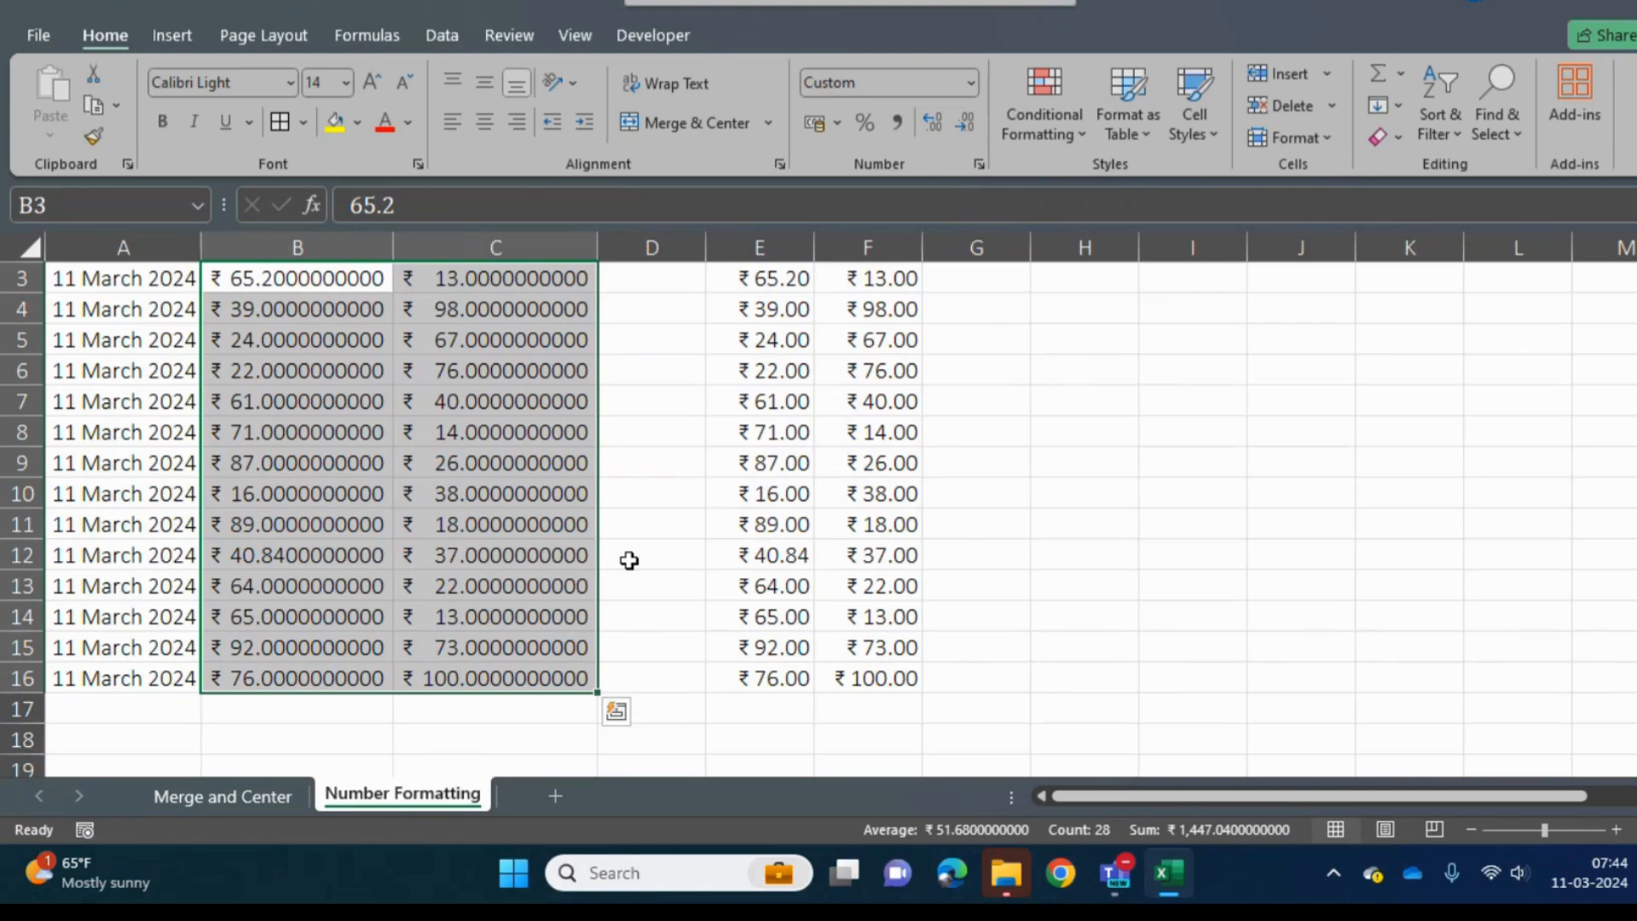
# - Reduce the decimal places shown in B3:C16 to three
pyautogui.doubleClick(965, 121)
pyautogui.click(965, 121)
pyautogui.doubleClick(965, 121)
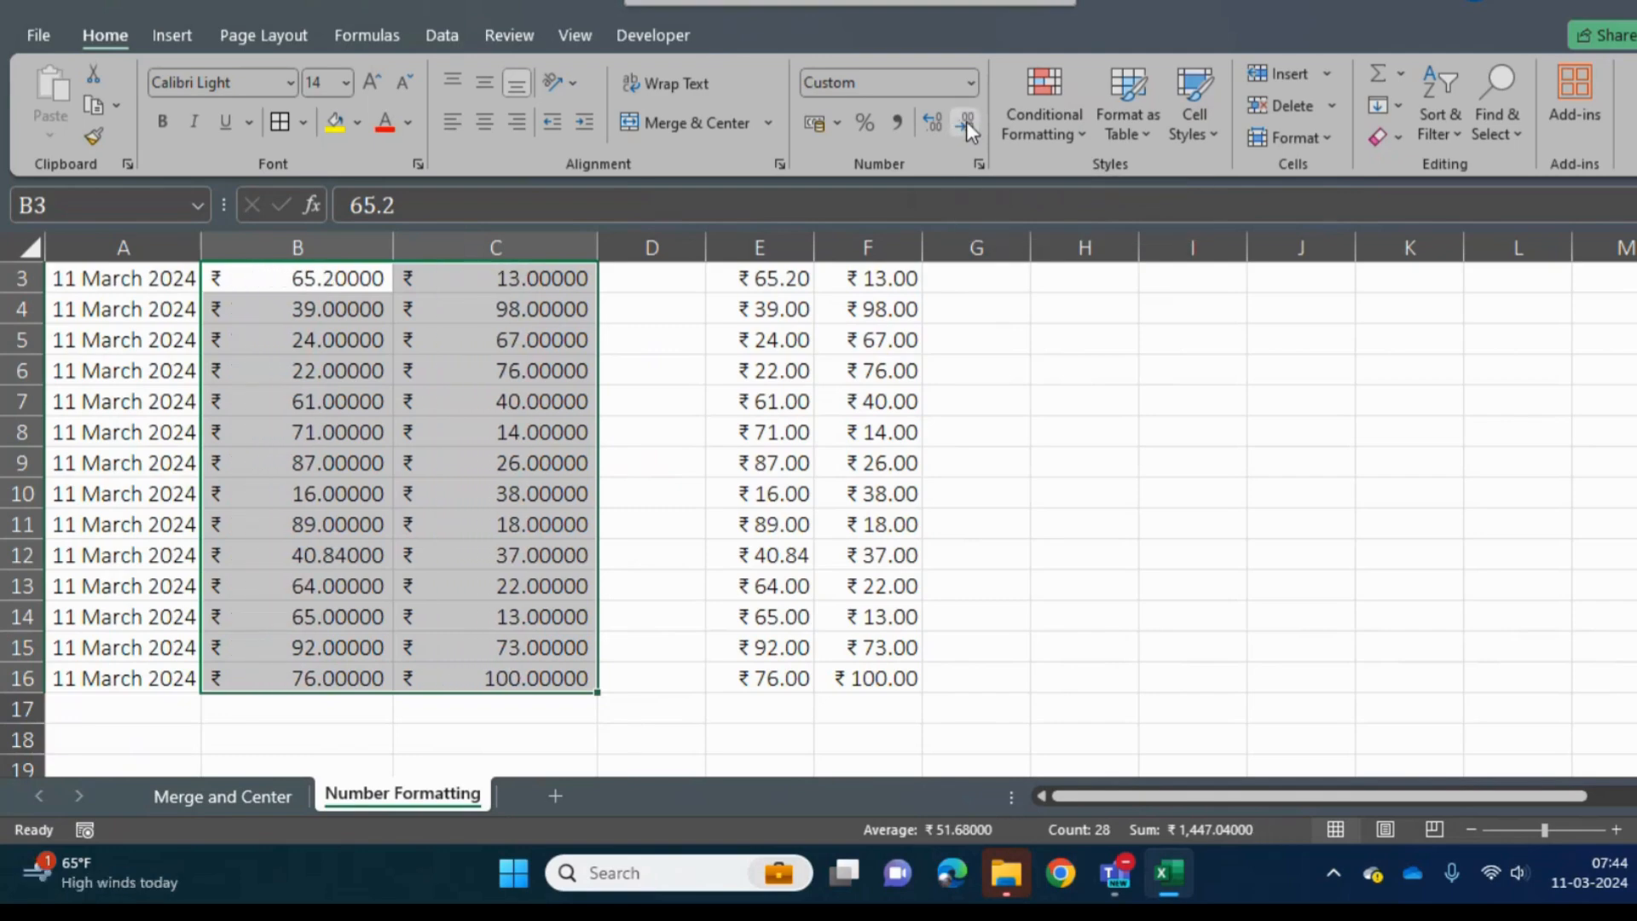
pyautogui.click(965, 121)
pyautogui.click(965, 121)
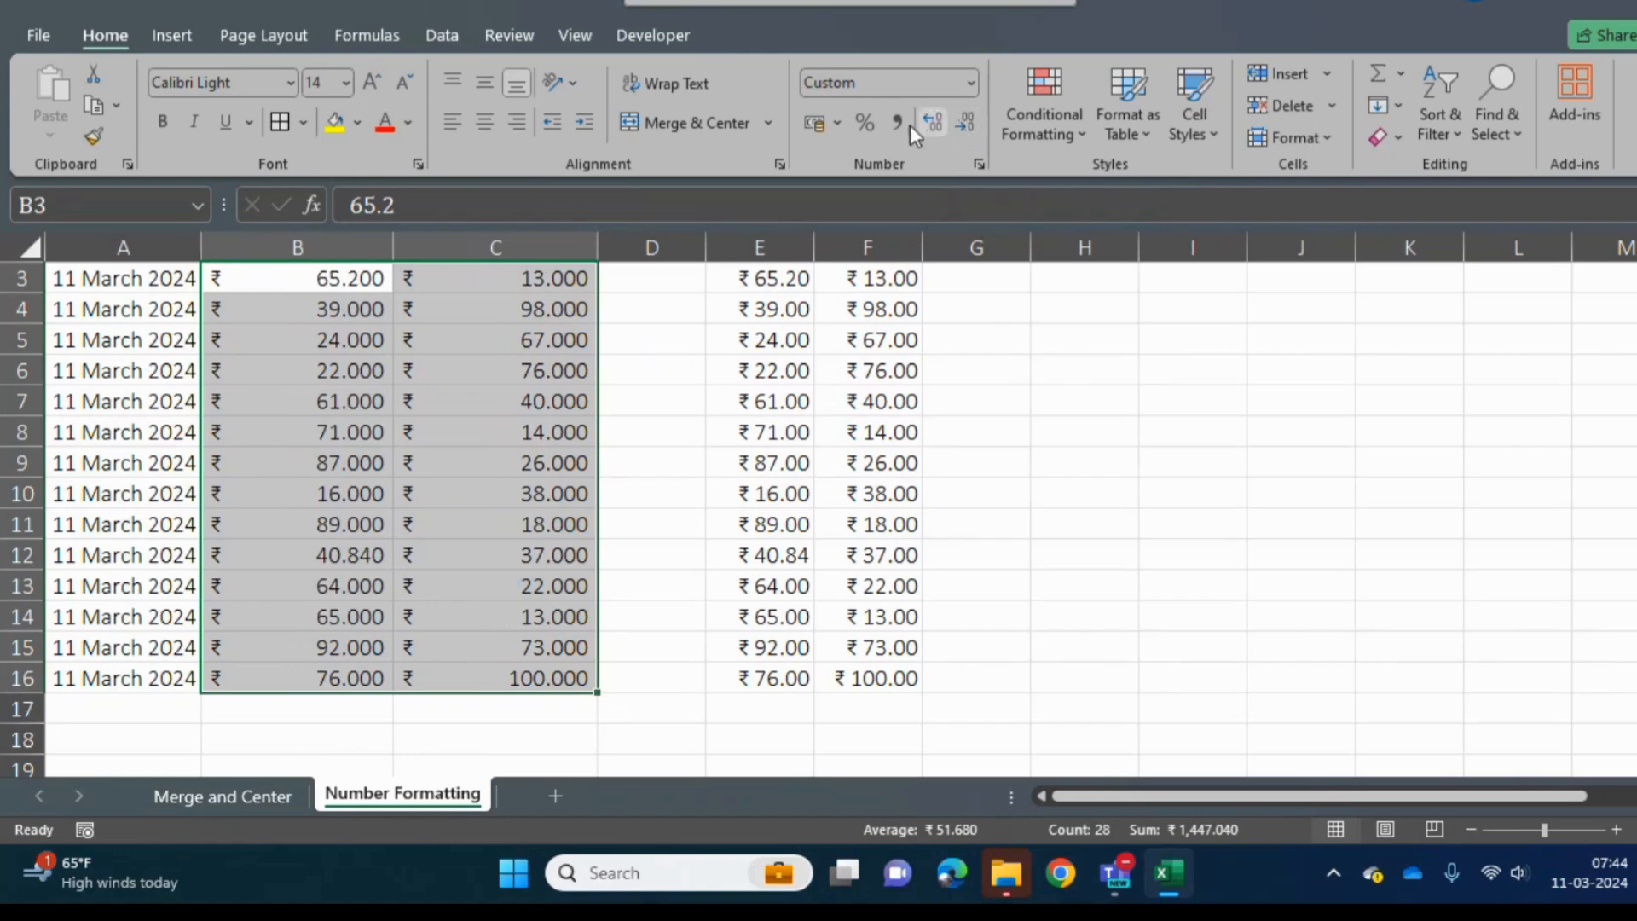
# - Enter 200000 in cell H3
pyautogui.click(775, 375)
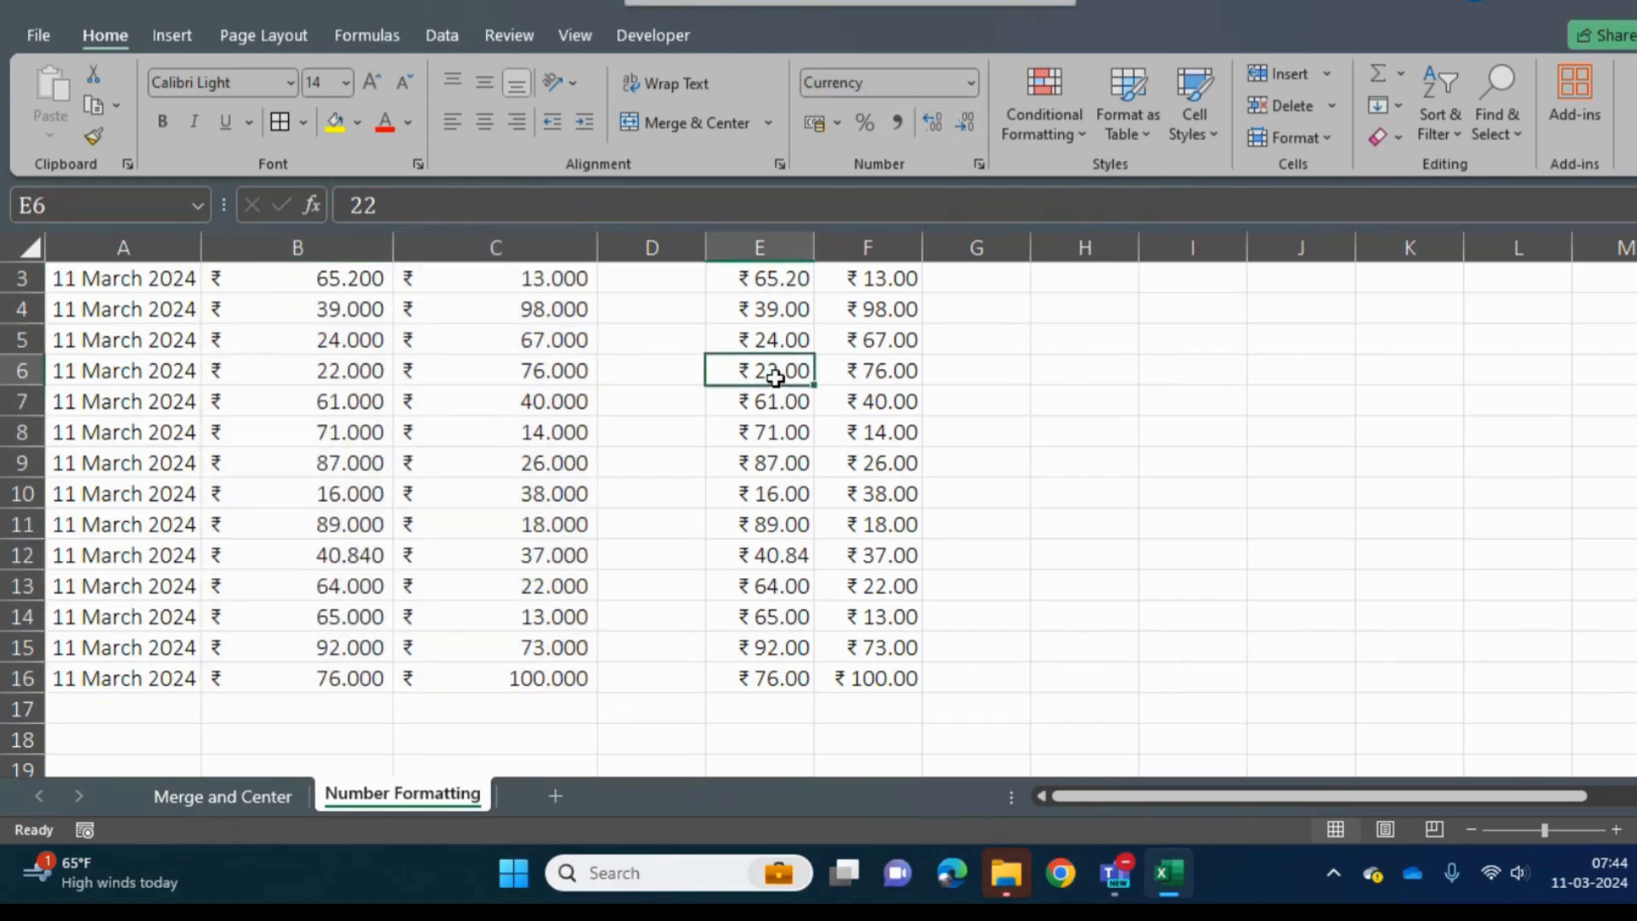
pyautogui.press('Up')
pyautogui.press('Up')
pyautogui.press('Up')
pyautogui.press('Up')
pyautogui.press('Up')
pyautogui.press('Down')
pyautogui.press('Down')
pyautogui.press('Right')
pyautogui.press('Right')
pyautogui.press('Right')
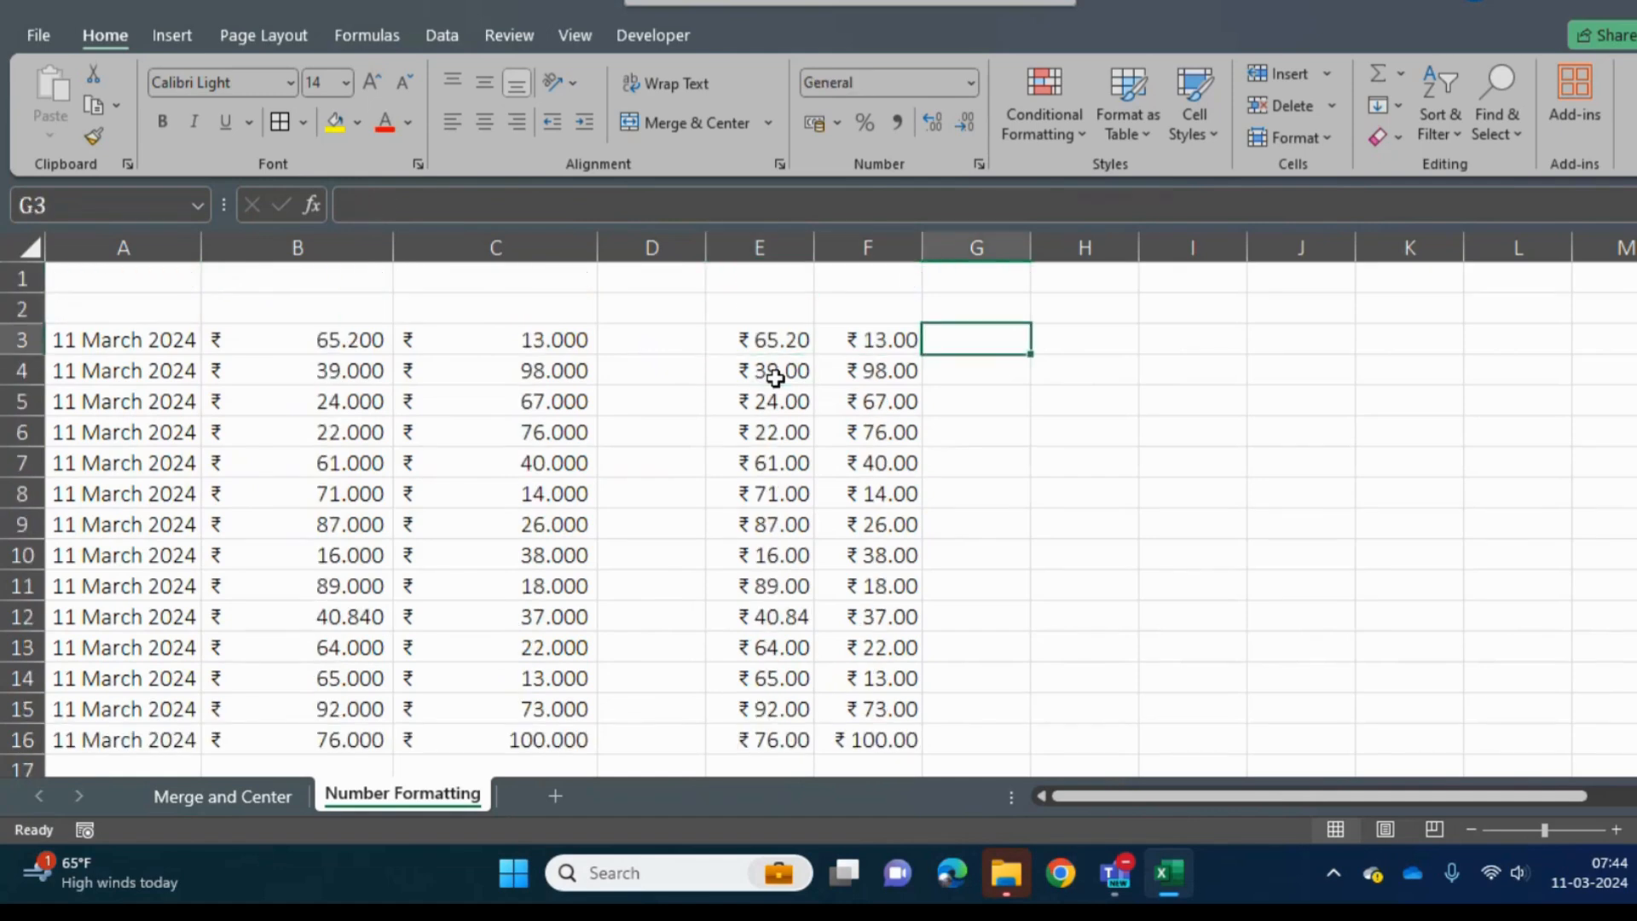
pyautogui.hotkey('shift', 'Right')
pyautogui.hotkey('shift', 'Right')
pyautogui.press('Left')
pyautogui.press('Right')
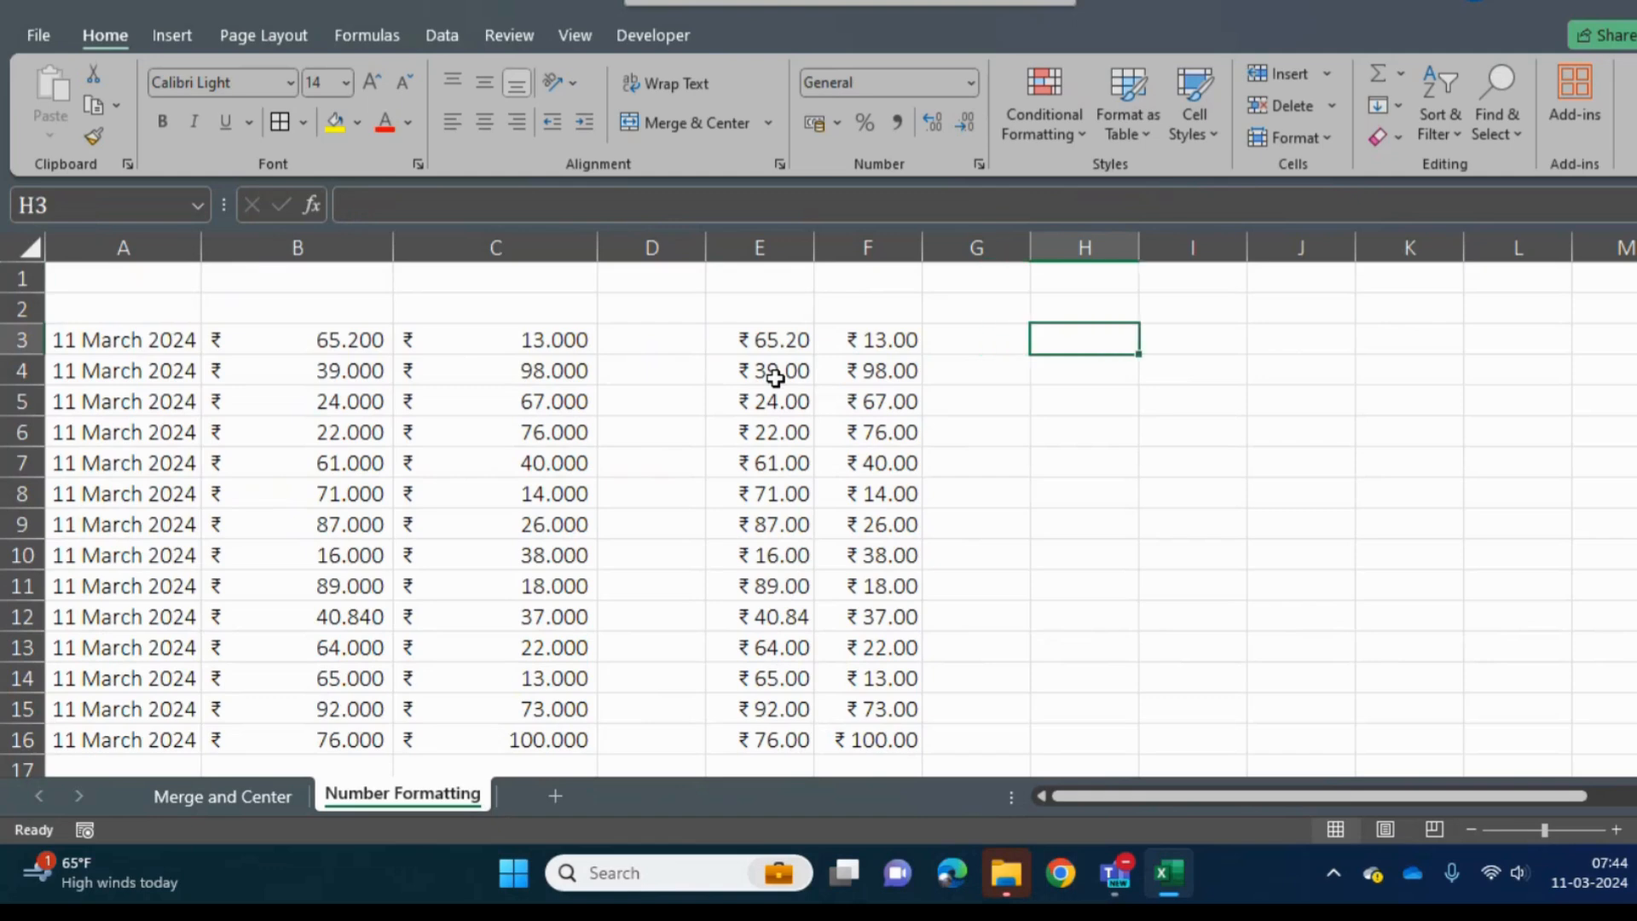
pyautogui.write('200000')
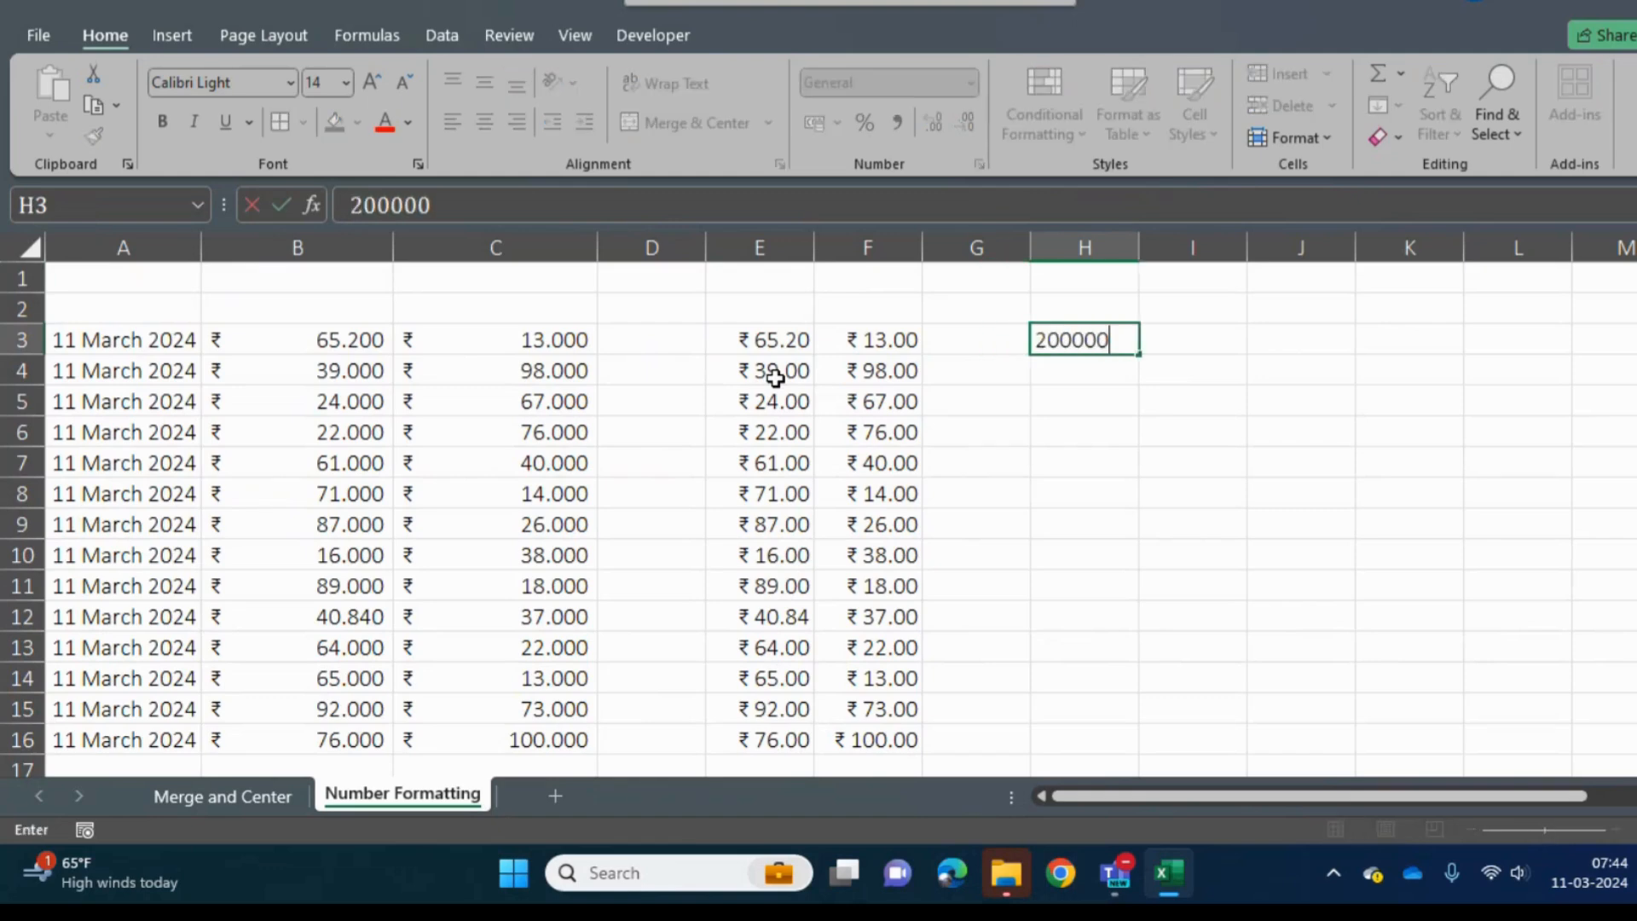
pyautogui.press('Return')
pyautogui.press('Up')
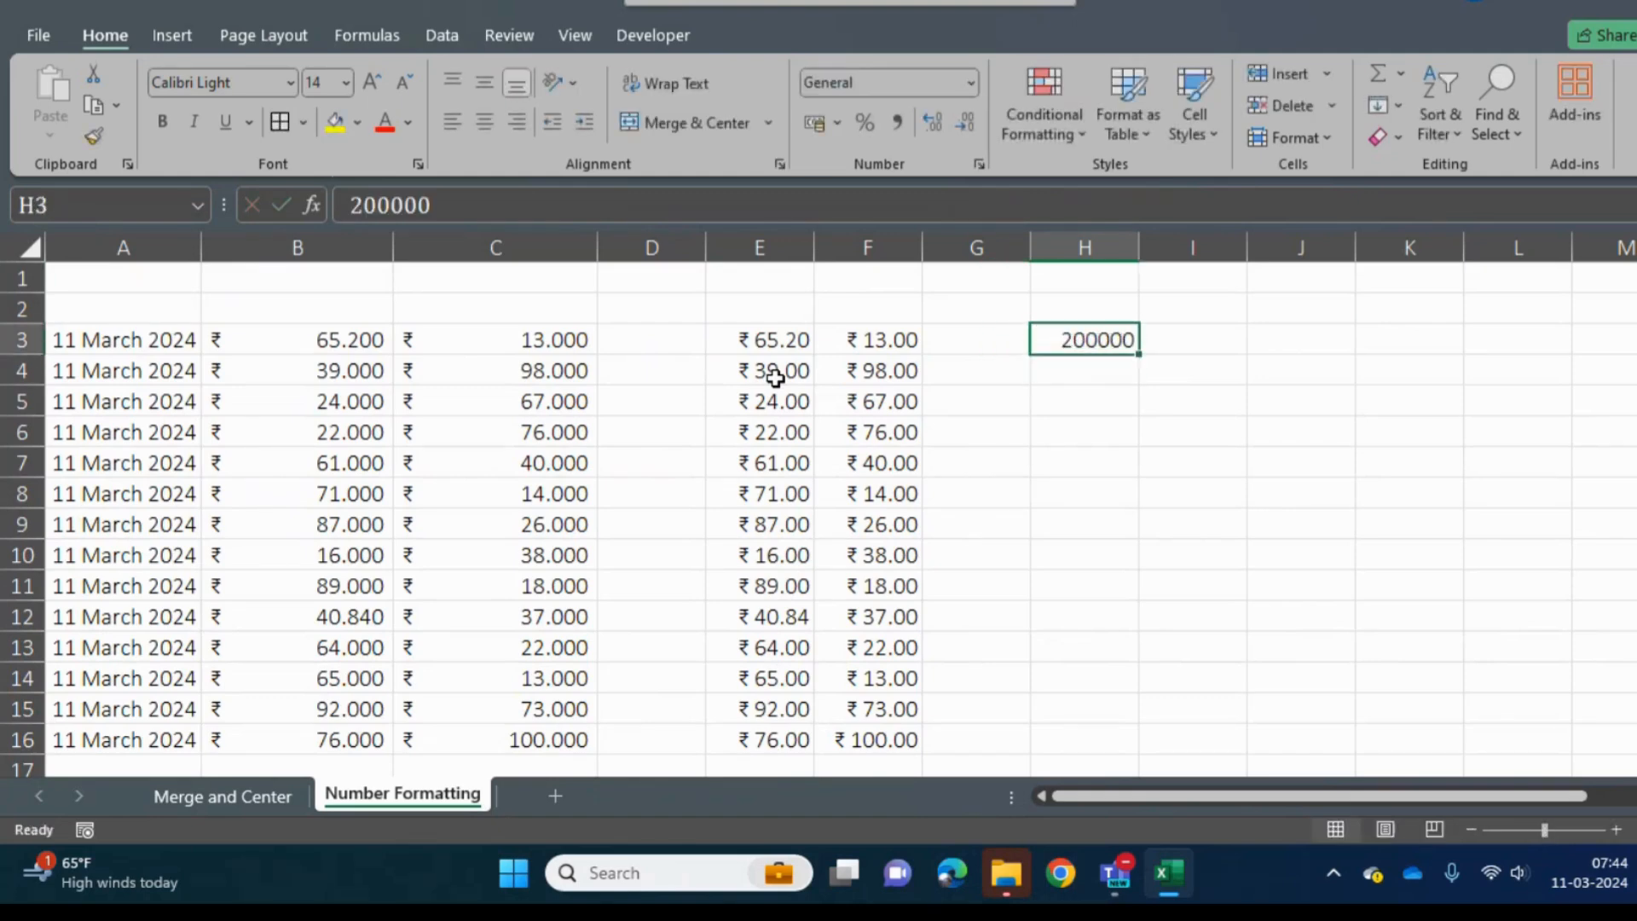
# - Change the value in H3 to 2000000
pyautogui.click(607, 208)
pyautogui.write('0')
pyautogui.press('Return')
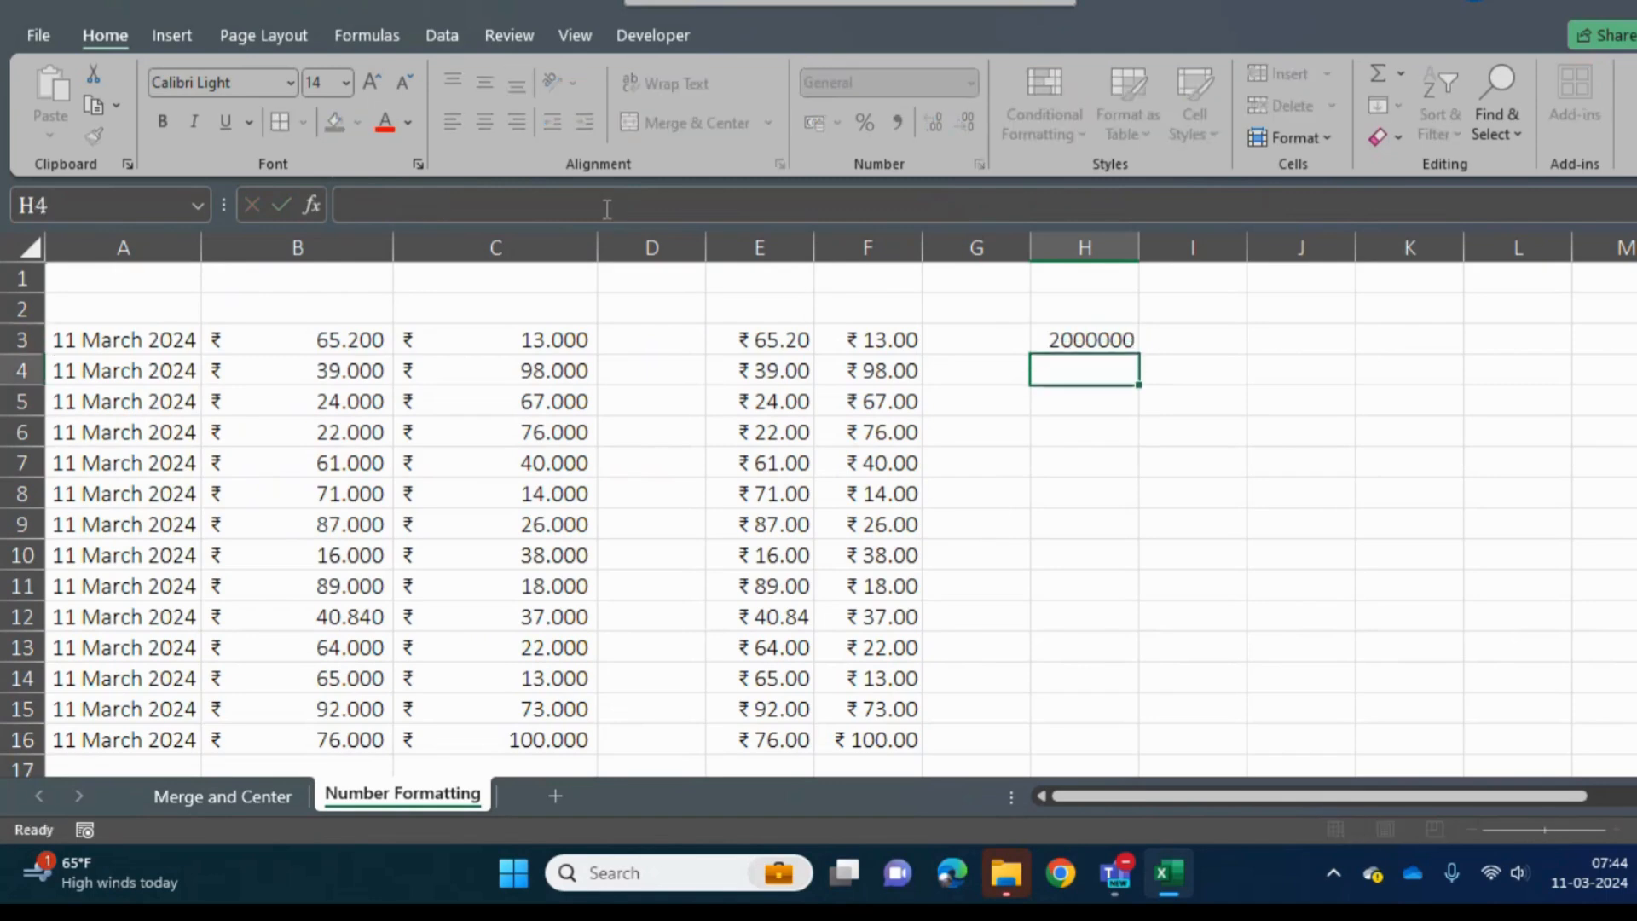
# - Fill the value of H3 down through H19
pyautogui.press('Up')
pyautogui.hotkey('shift', 'Down')
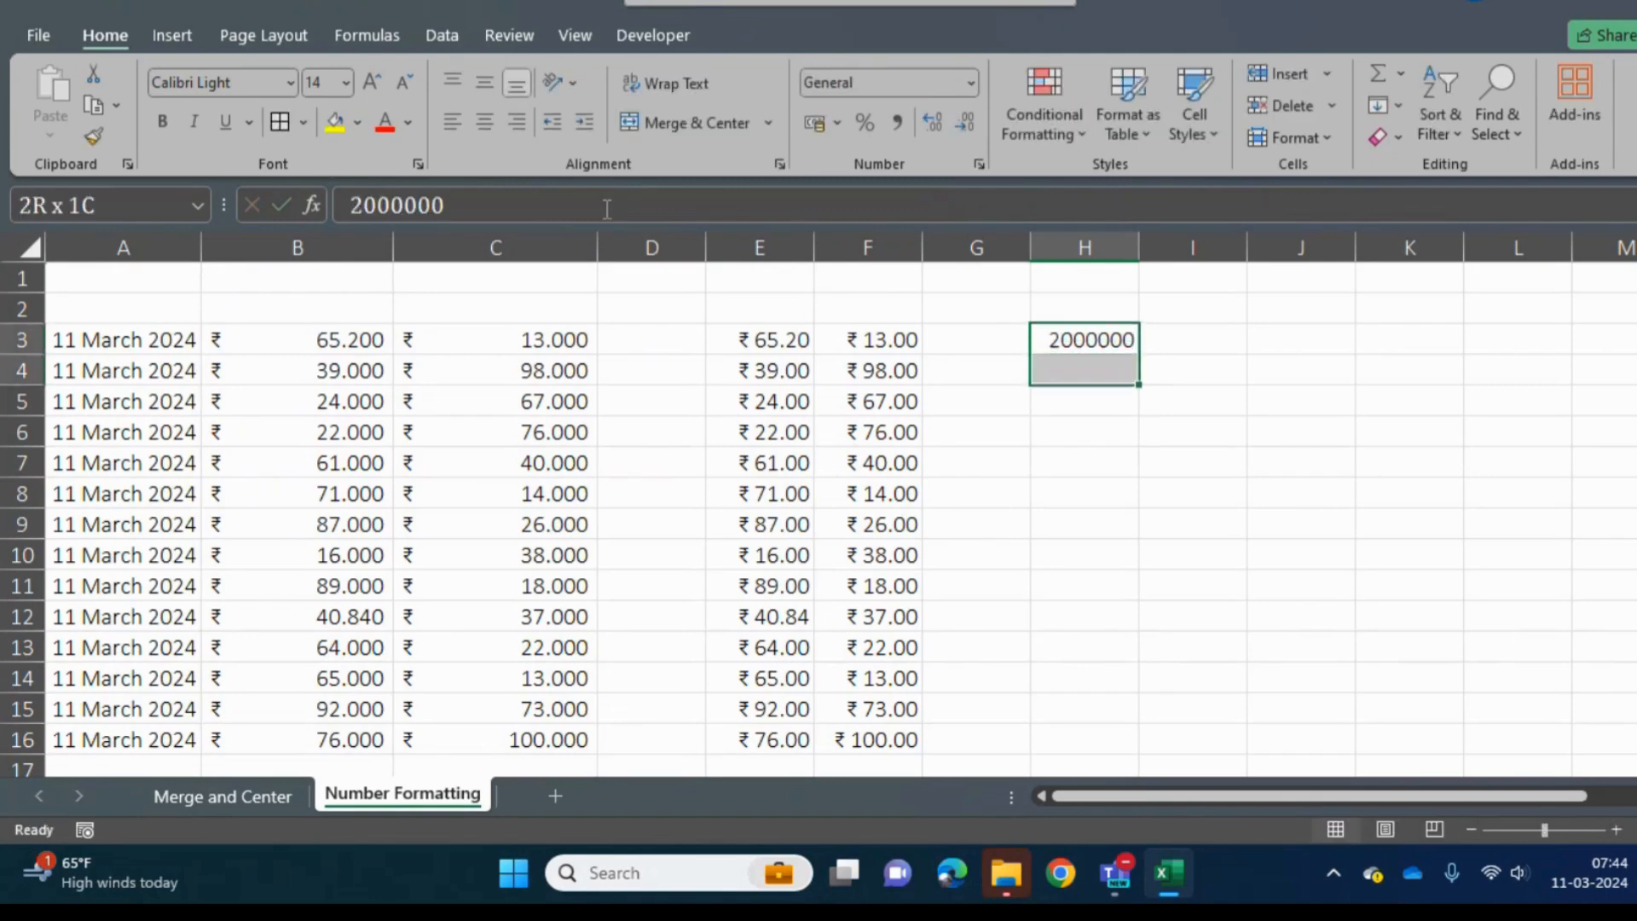
pyautogui.hotkey('shift', 'Down')
pyautogui.hotkey('shift', 'Down')
pyautogui.hotkey('shift', 'Down')
pyautogui.hotkey('shift', 'Down')
pyautogui.hotkey('shift', 'Down')
pyautogui.hotkey('shift', 'Down')
pyautogui.hotkey('shift', 'Down')
pyautogui.hotkey('shift', 'Down')
pyautogui.hotkey('shift', 'Down')
pyautogui.hotkey('shift', 'Down')
pyautogui.hotkey('shift', 'Down')
pyautogui.hotkey('shift', 'Down')
pyautogui.hotkey('shift', 'Down')
pyautogui.hotkey('shift', 'Down')
pyautogui.hotkey('shift', 'Down')
pyautogui.hotkey('ctrl', 'd')
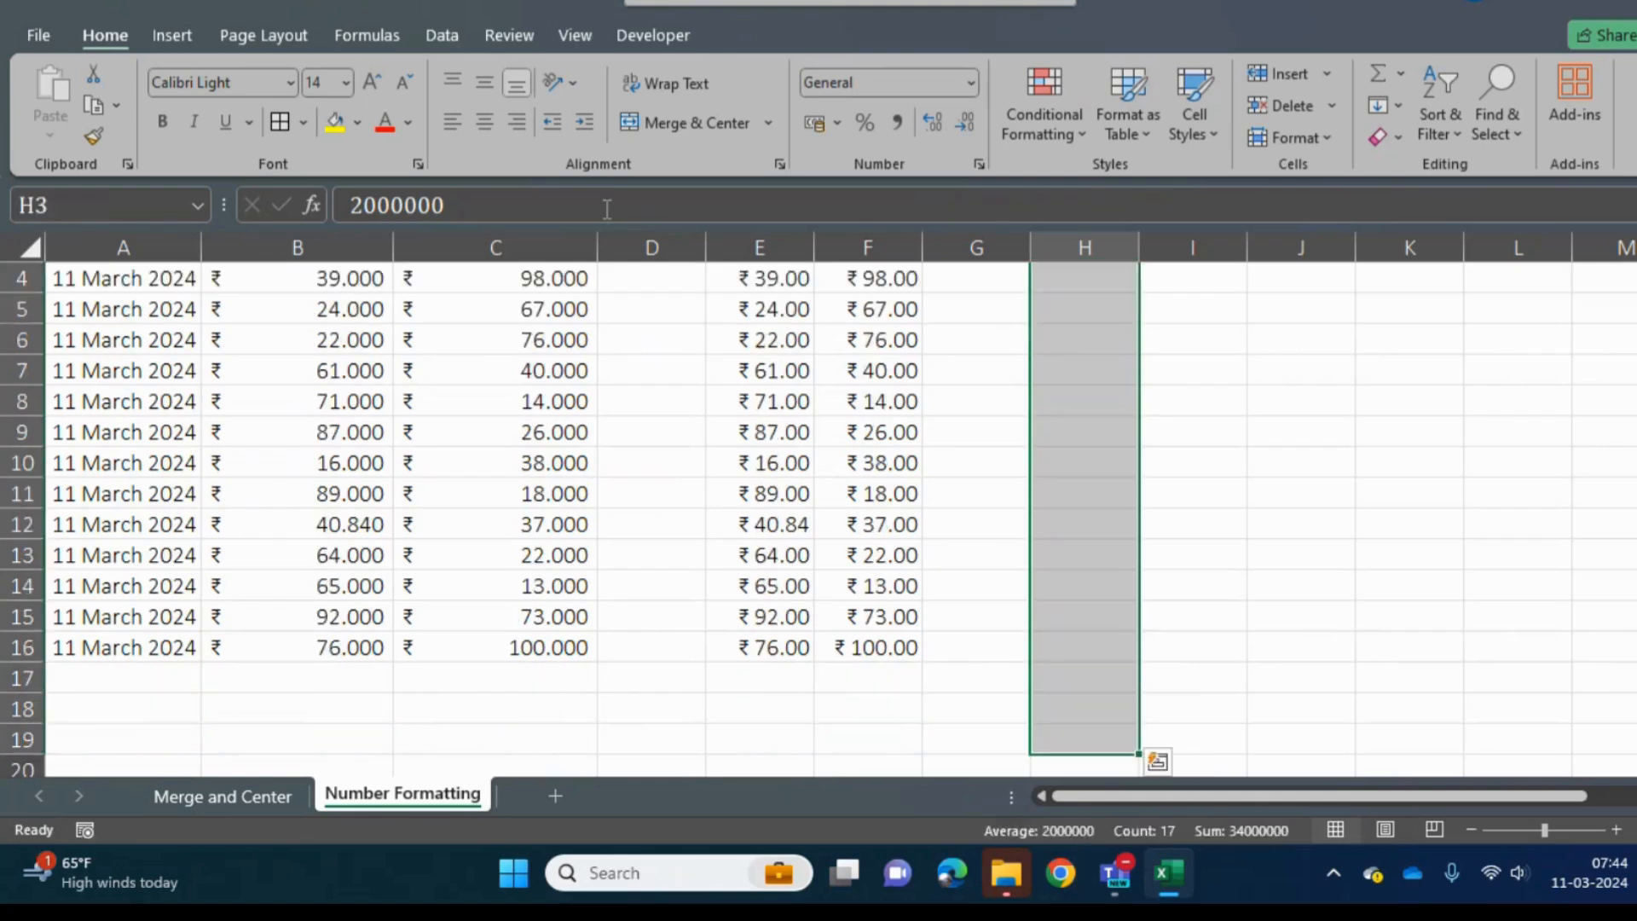
# - Apply the Comma Style to the filled values in H3:H19
pyautogui.hotkey('ctrl', 'Up')
pyautogui.hotkey('ctrl', 'Down')
pyautogui.hotkey('ctrl', 'shift', 'Down')
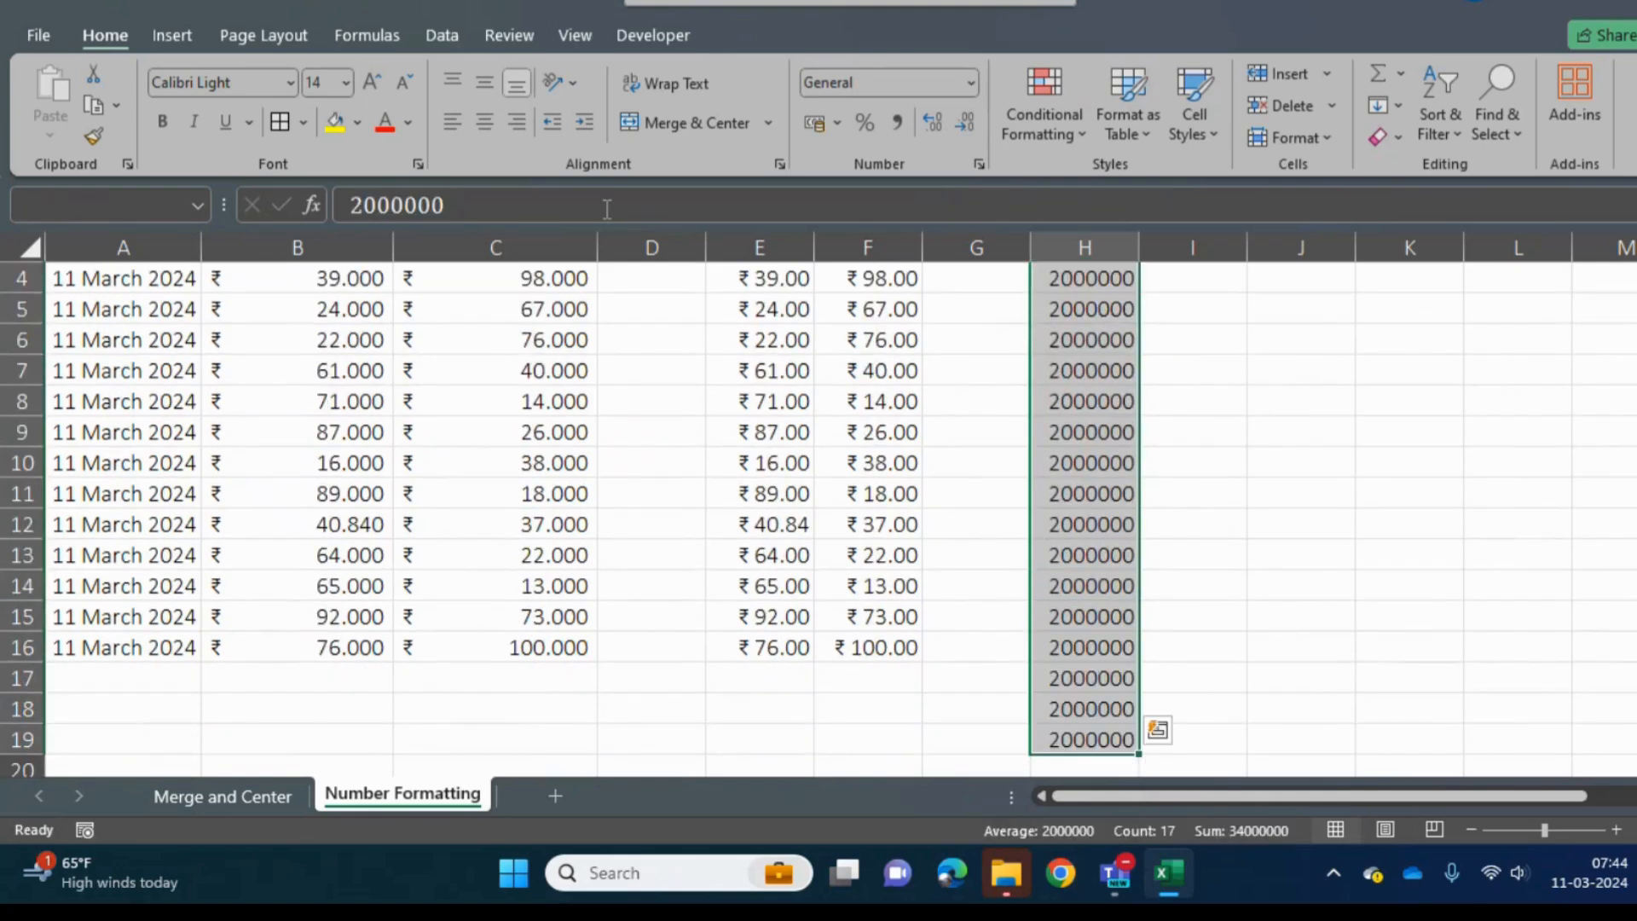
pyautogui.click(894, 126)
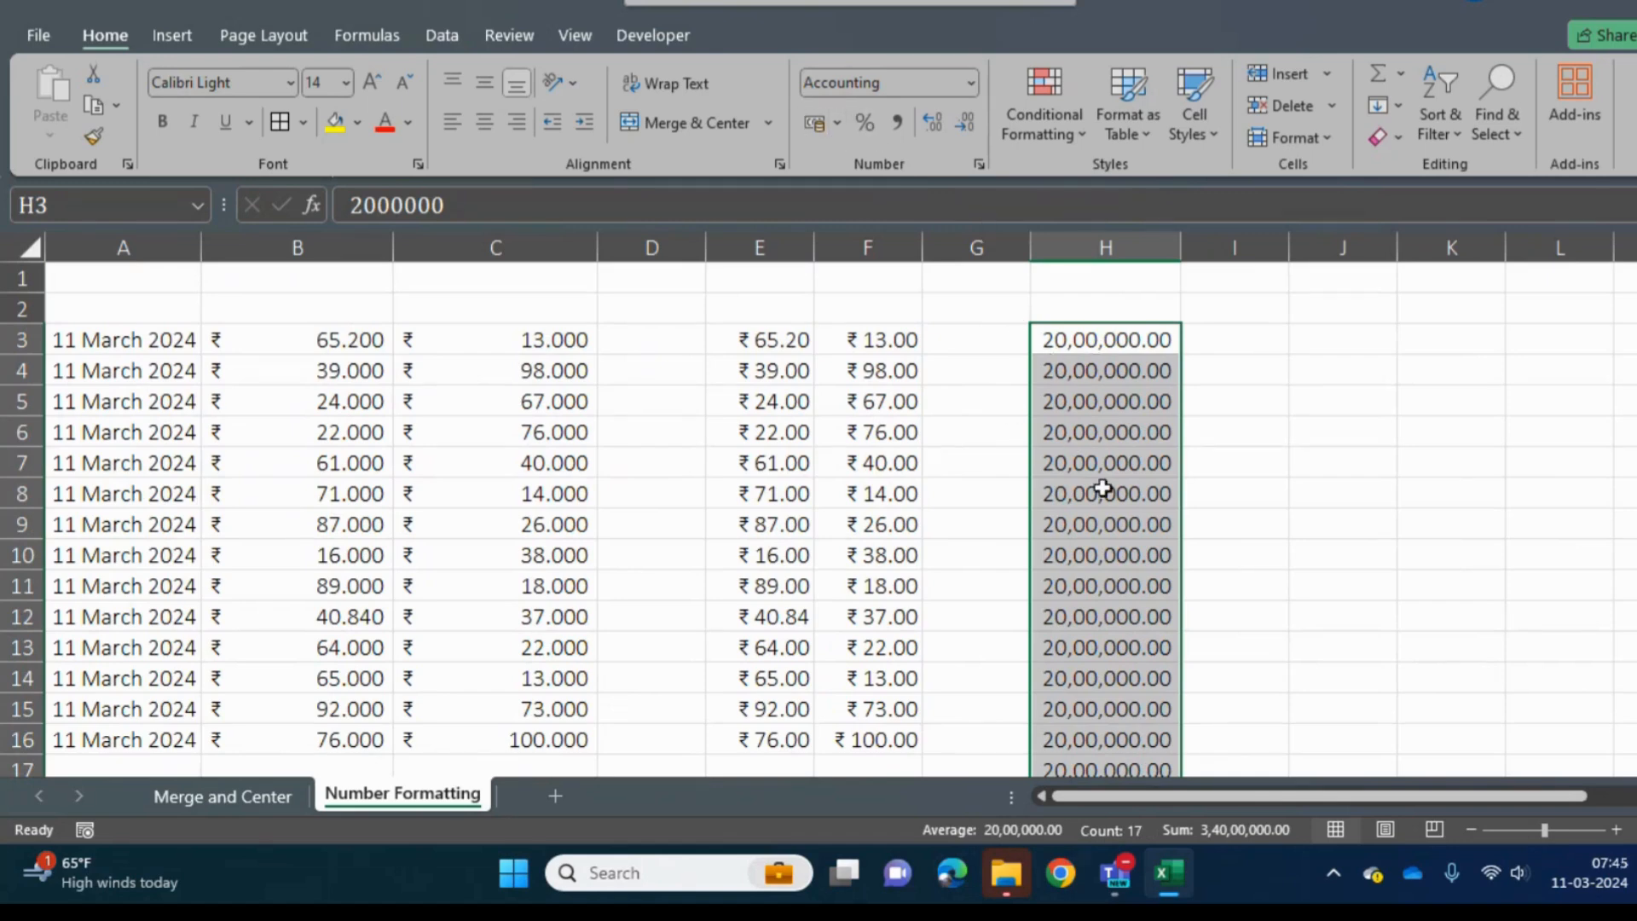
# - Apply the $ English (United States) accounting format to H3:H19
pyautogui.click(838, 125)
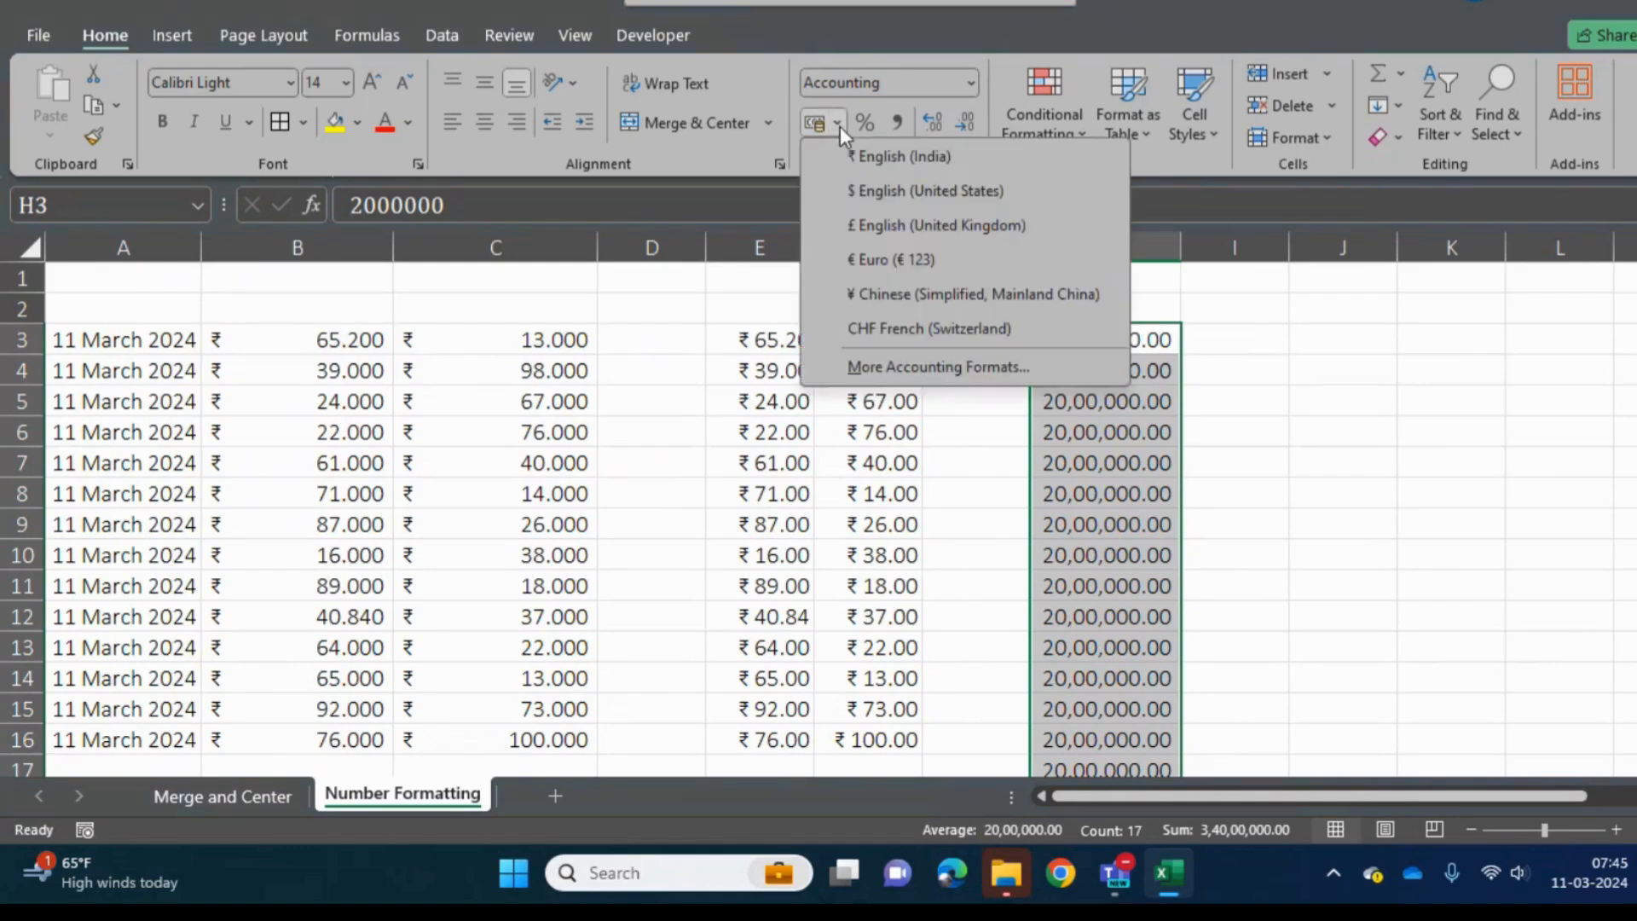
pyautogui.click(897, 196)
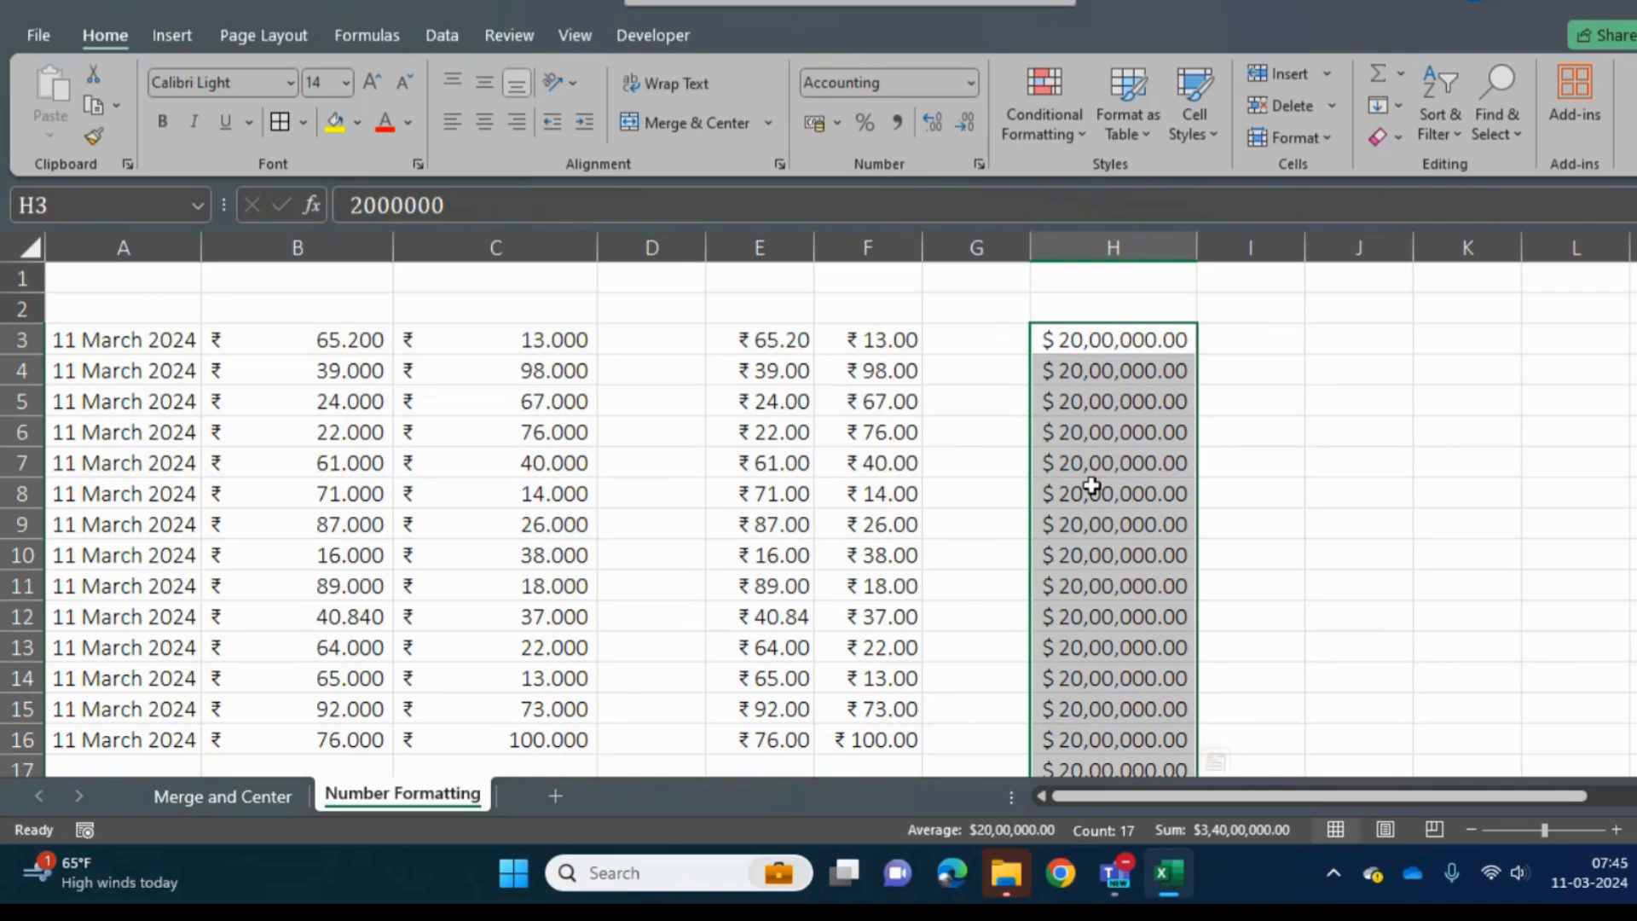
pyautogui.click(838, 124)
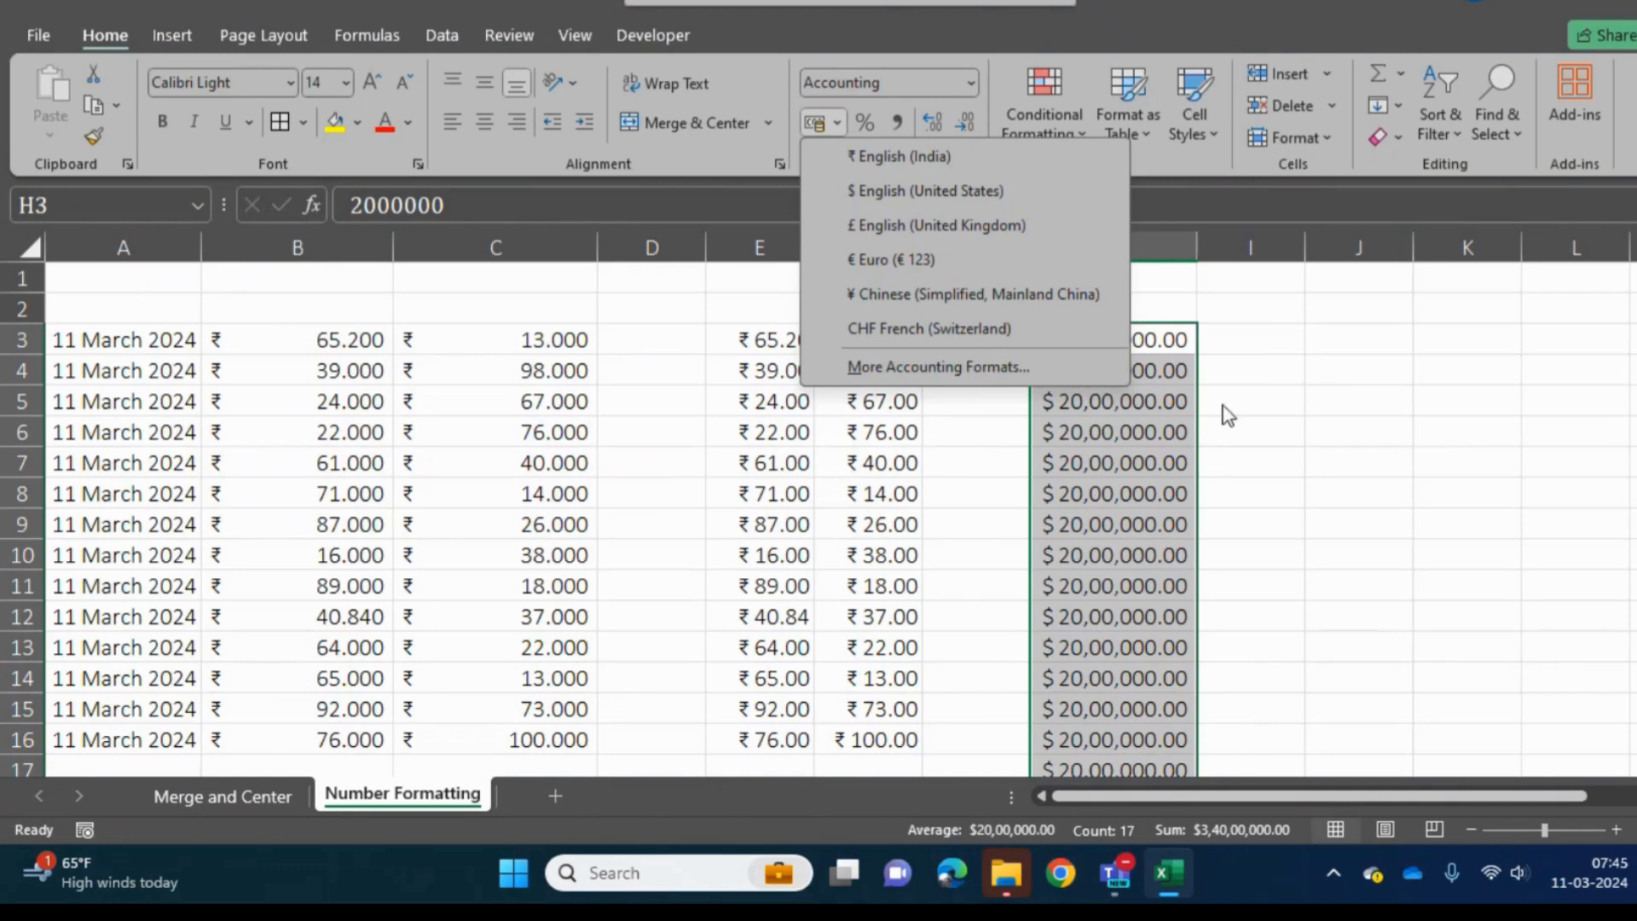
pyautogui.click(1259, 330)
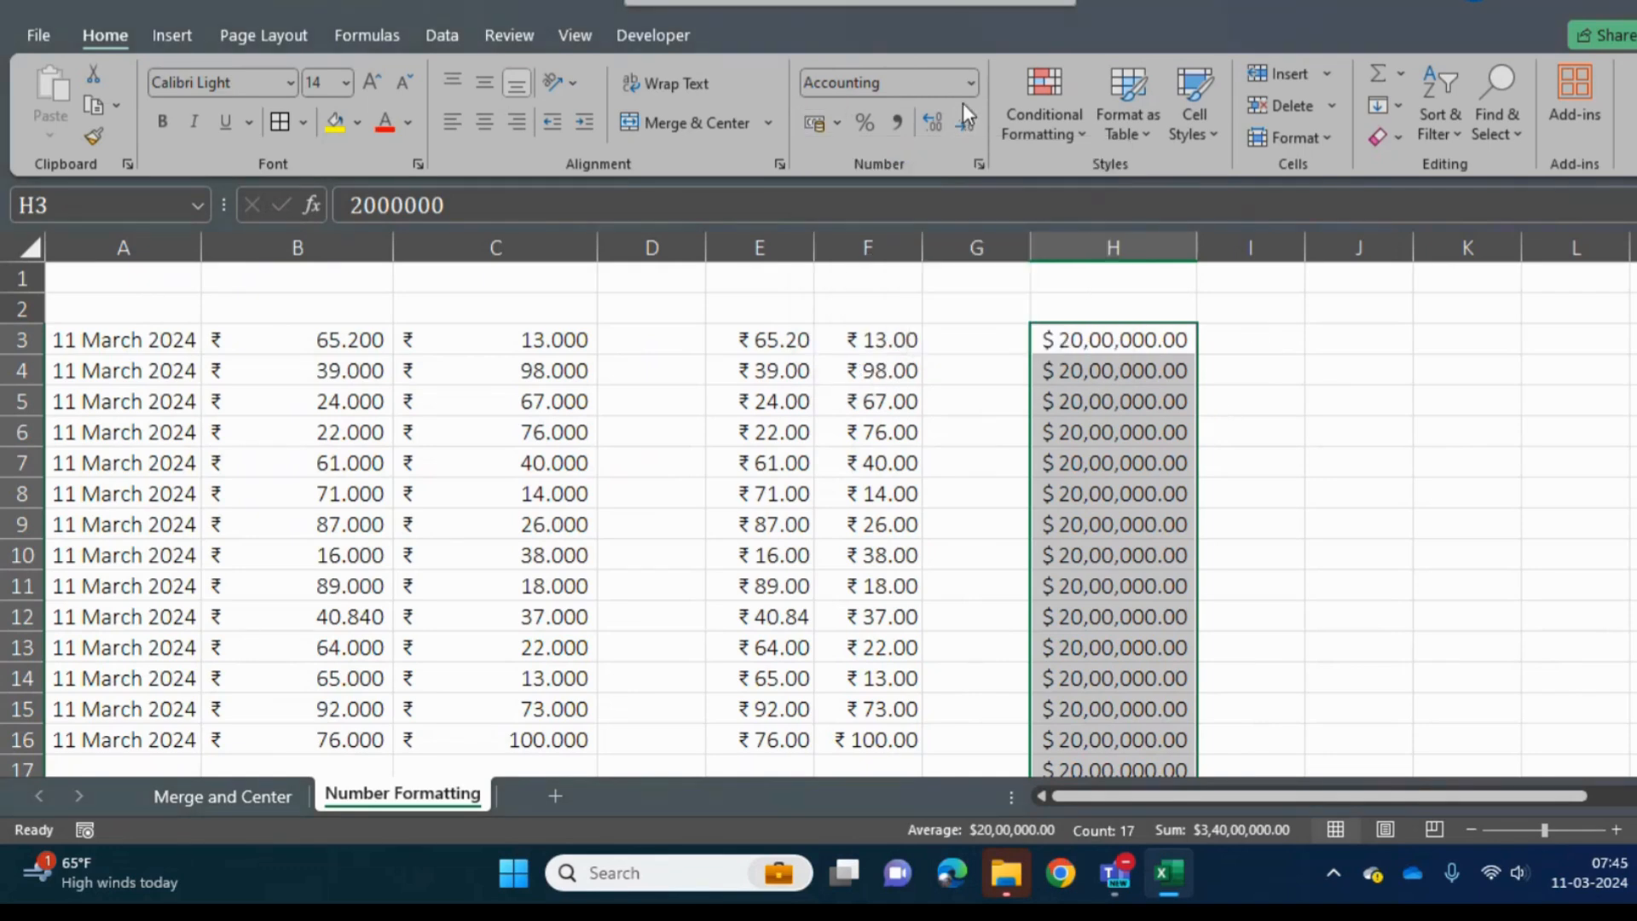
# - Enter a formula in D3 that divides B3 by C3
pyautogui.click(659, 344)
pyautogui.write('=')
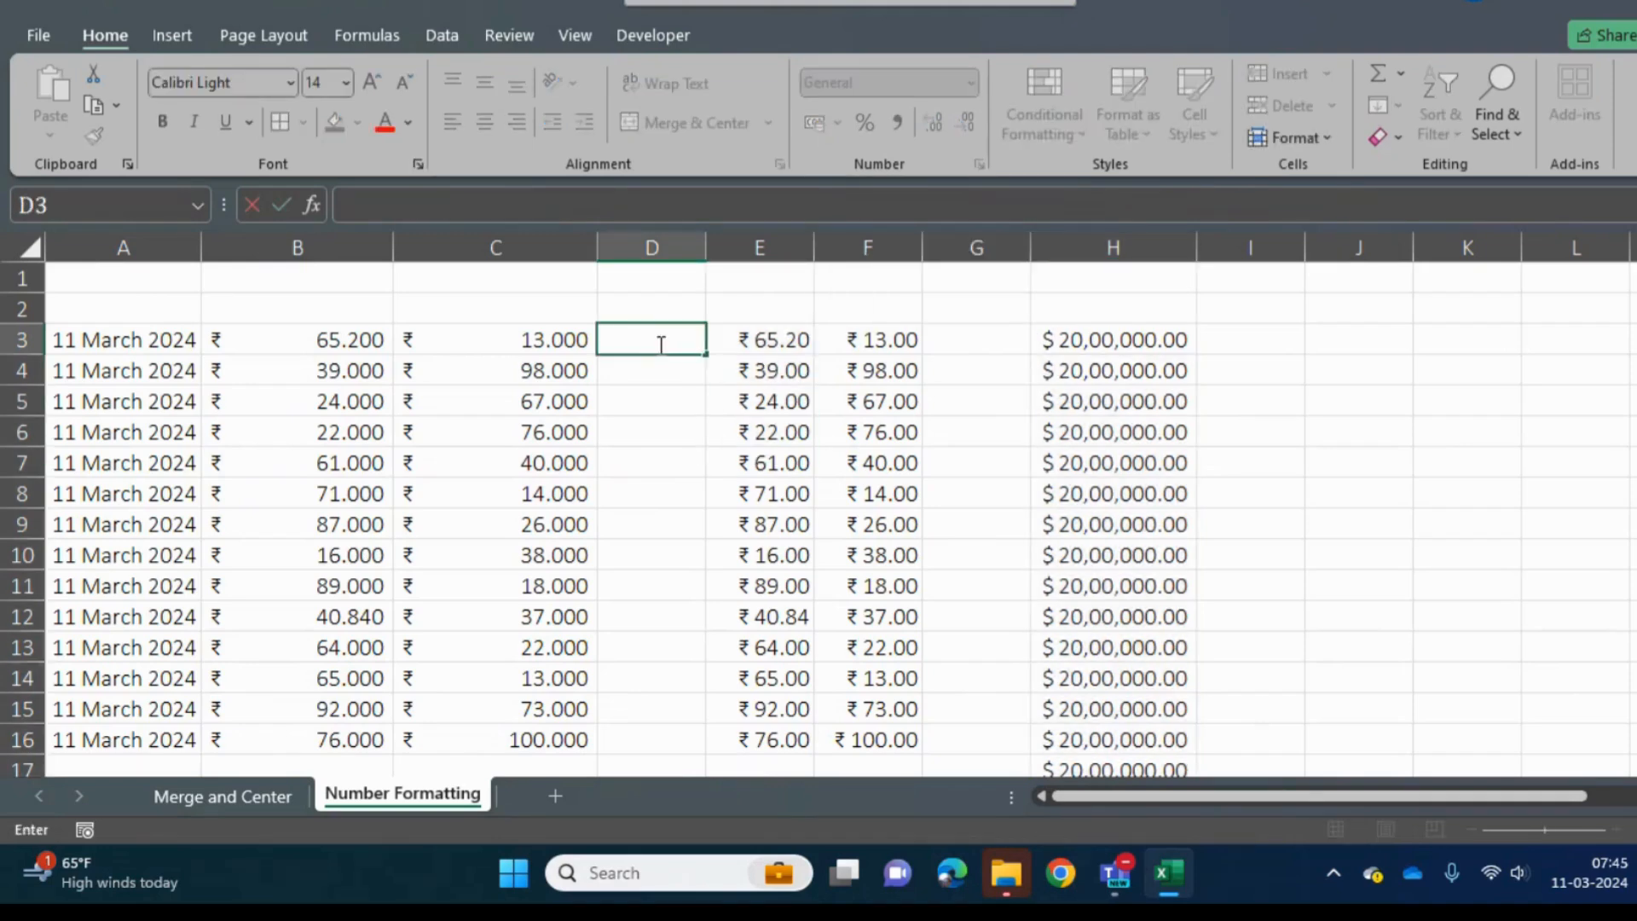
pyautogui.press('Left')
pyautogui.press('Left')
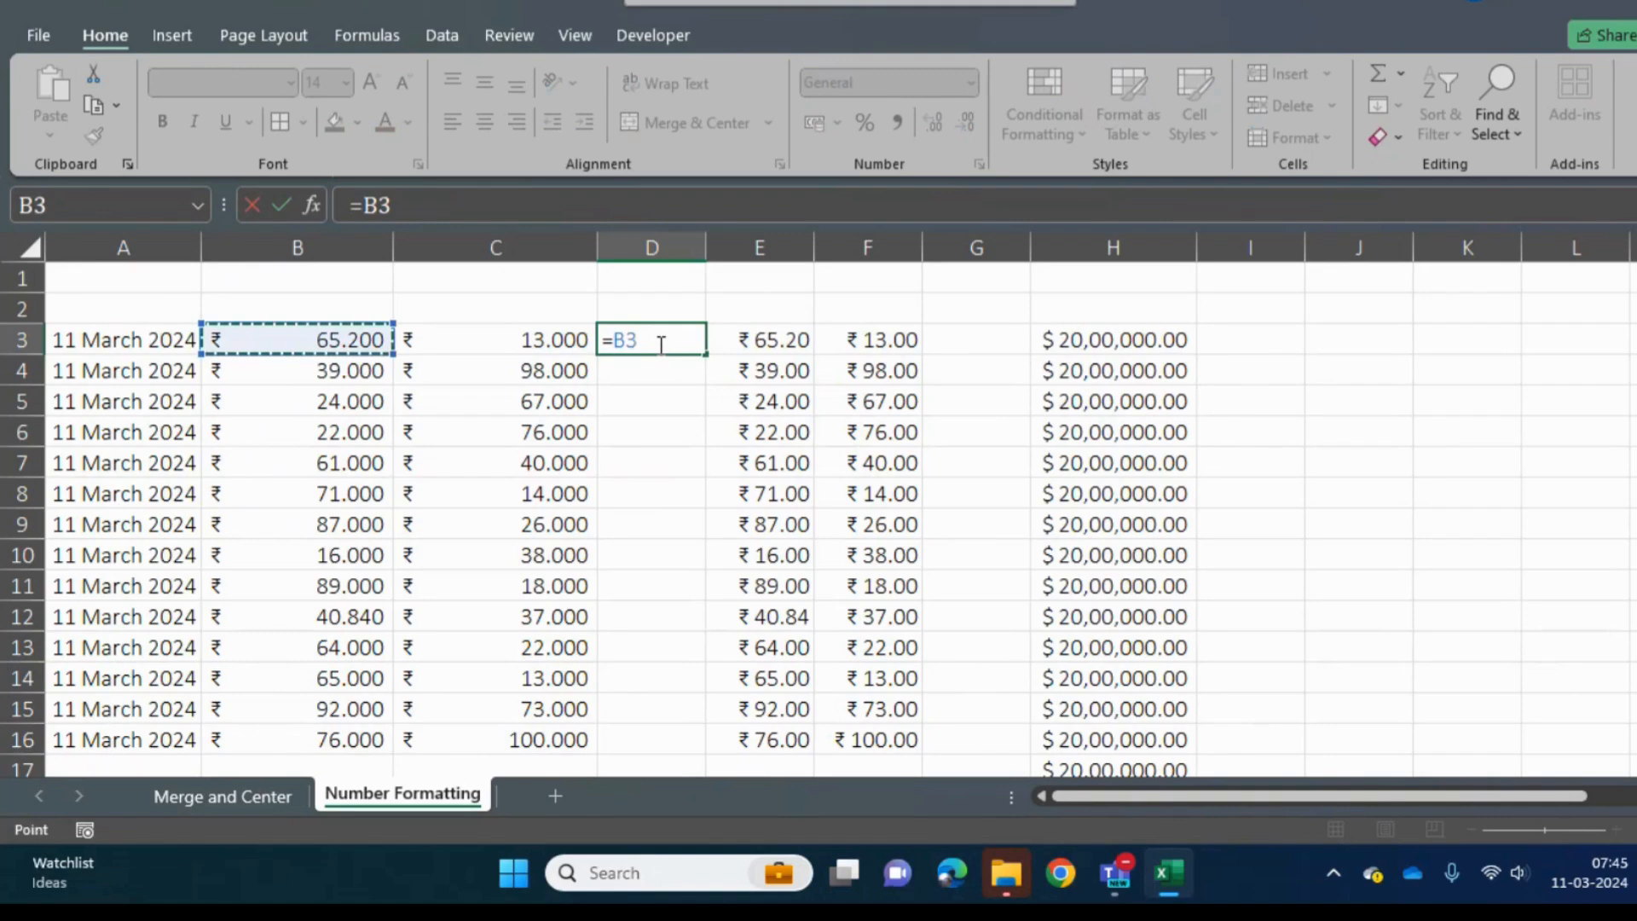
pyautogui.write('/')
pyautogui.press('Left')
pyautogui.press('Return')
# - Fill the division formula from D3 down through D16
pyautogui.press('Up')
pyautogui.press('Left')
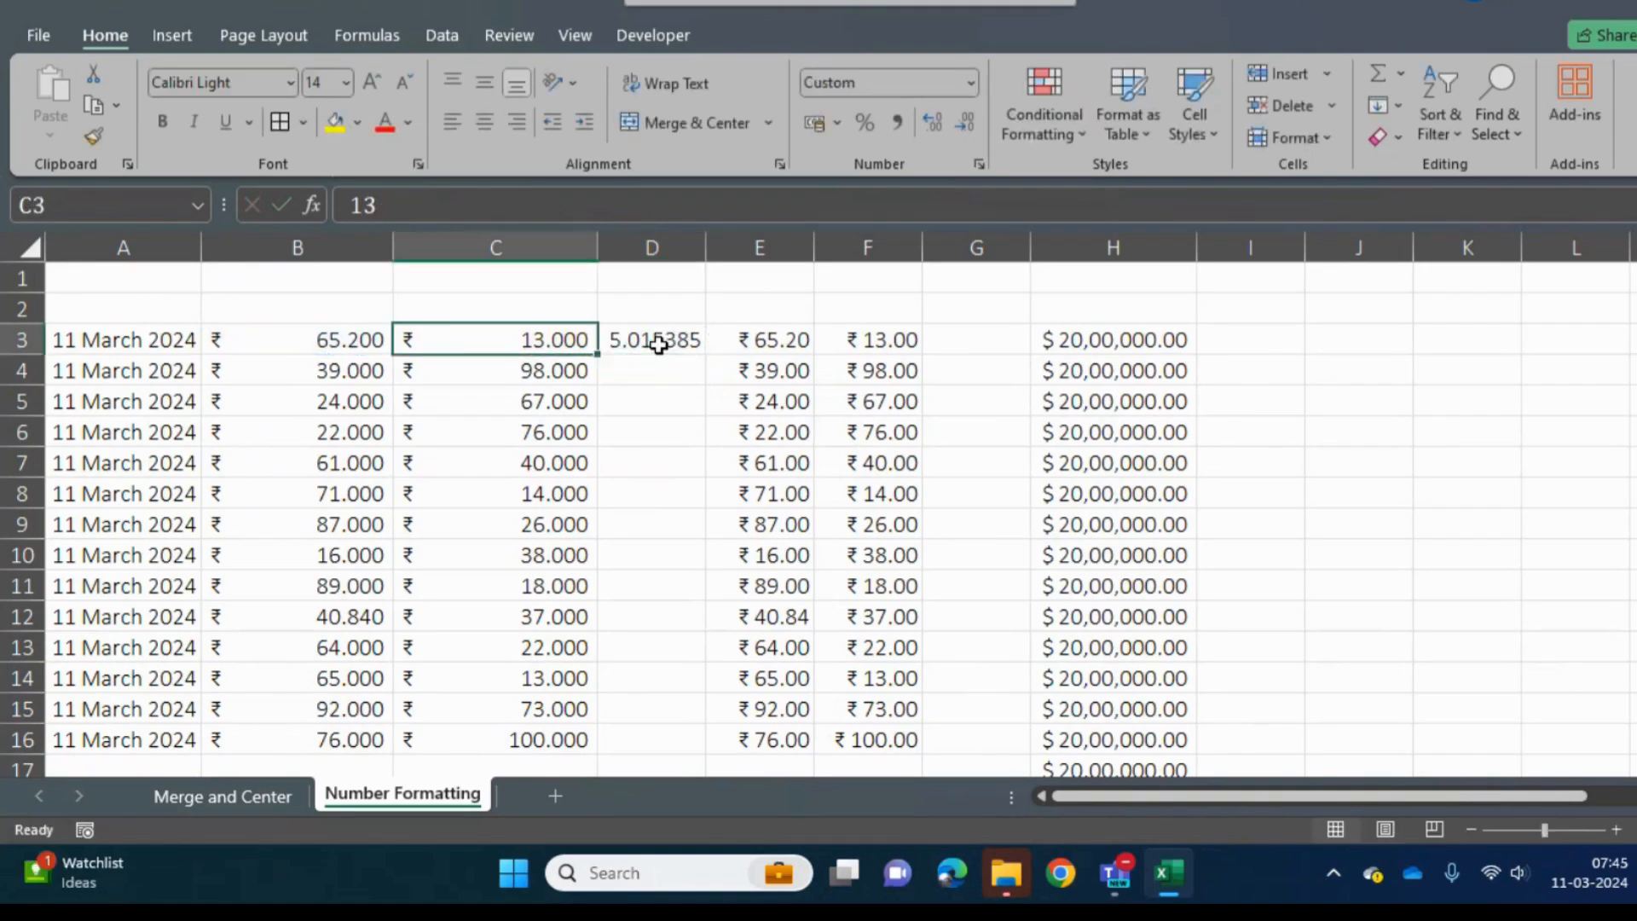
pyautogui.hotkey('ctrl', 'Down')
pyautogui.press('Right')
pyautogui.hotkey('ctrl', 'shift', 'Up')
pyautogui.hotkey('ctrl', 'd')
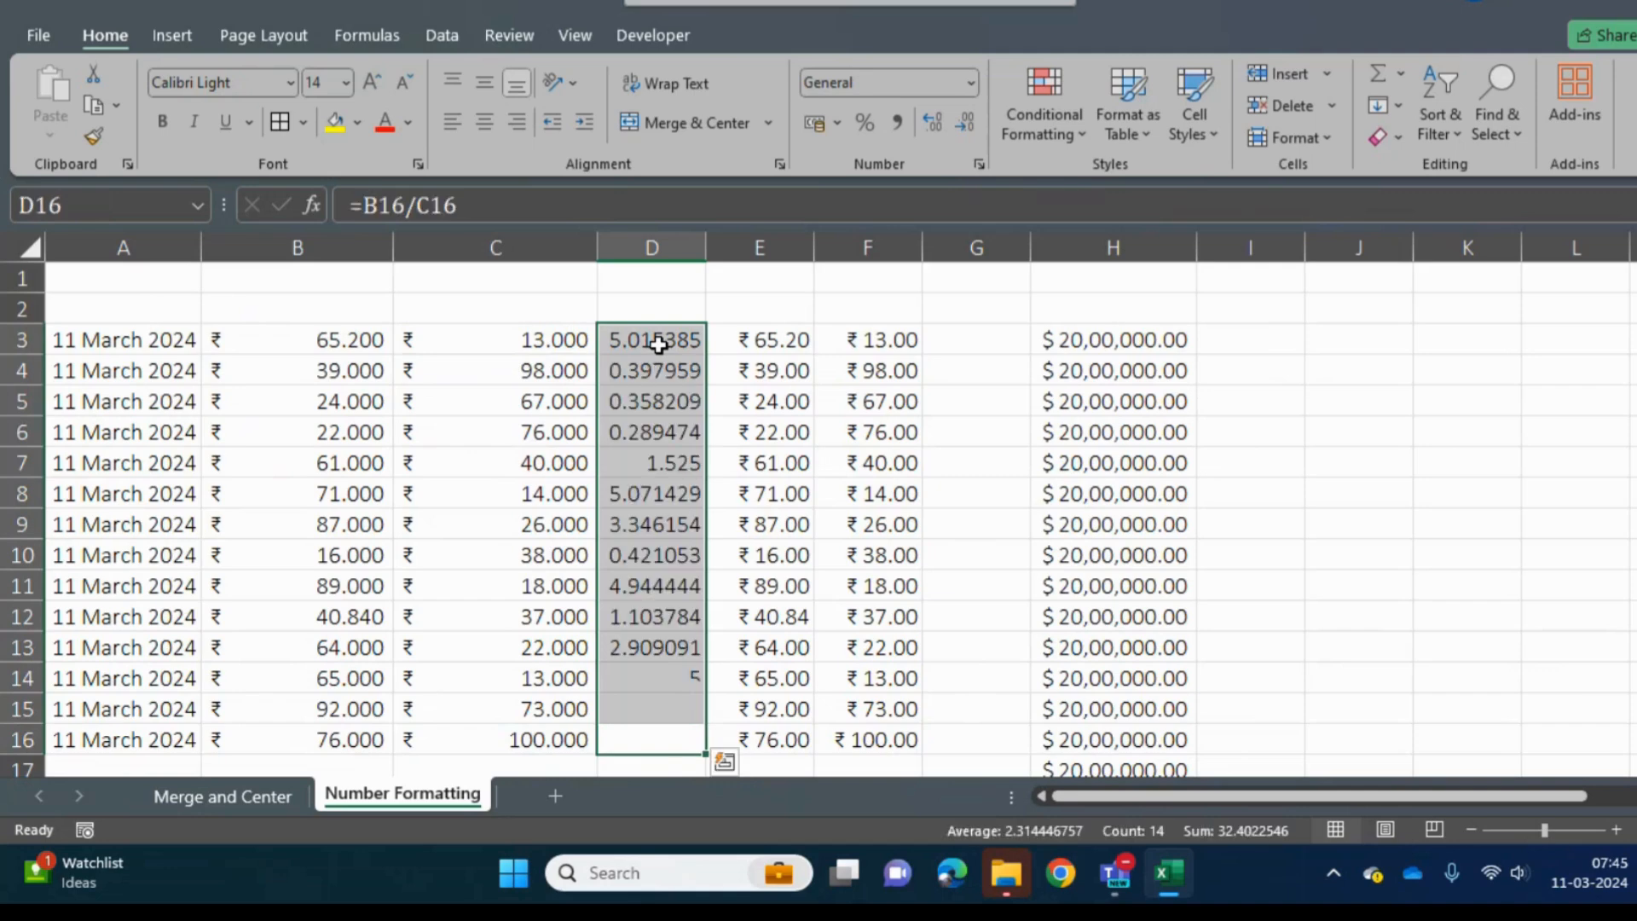
# - Apply the Percentage format to D3:D16 and clear the contents of that range
pyautogui.click(971, 83)
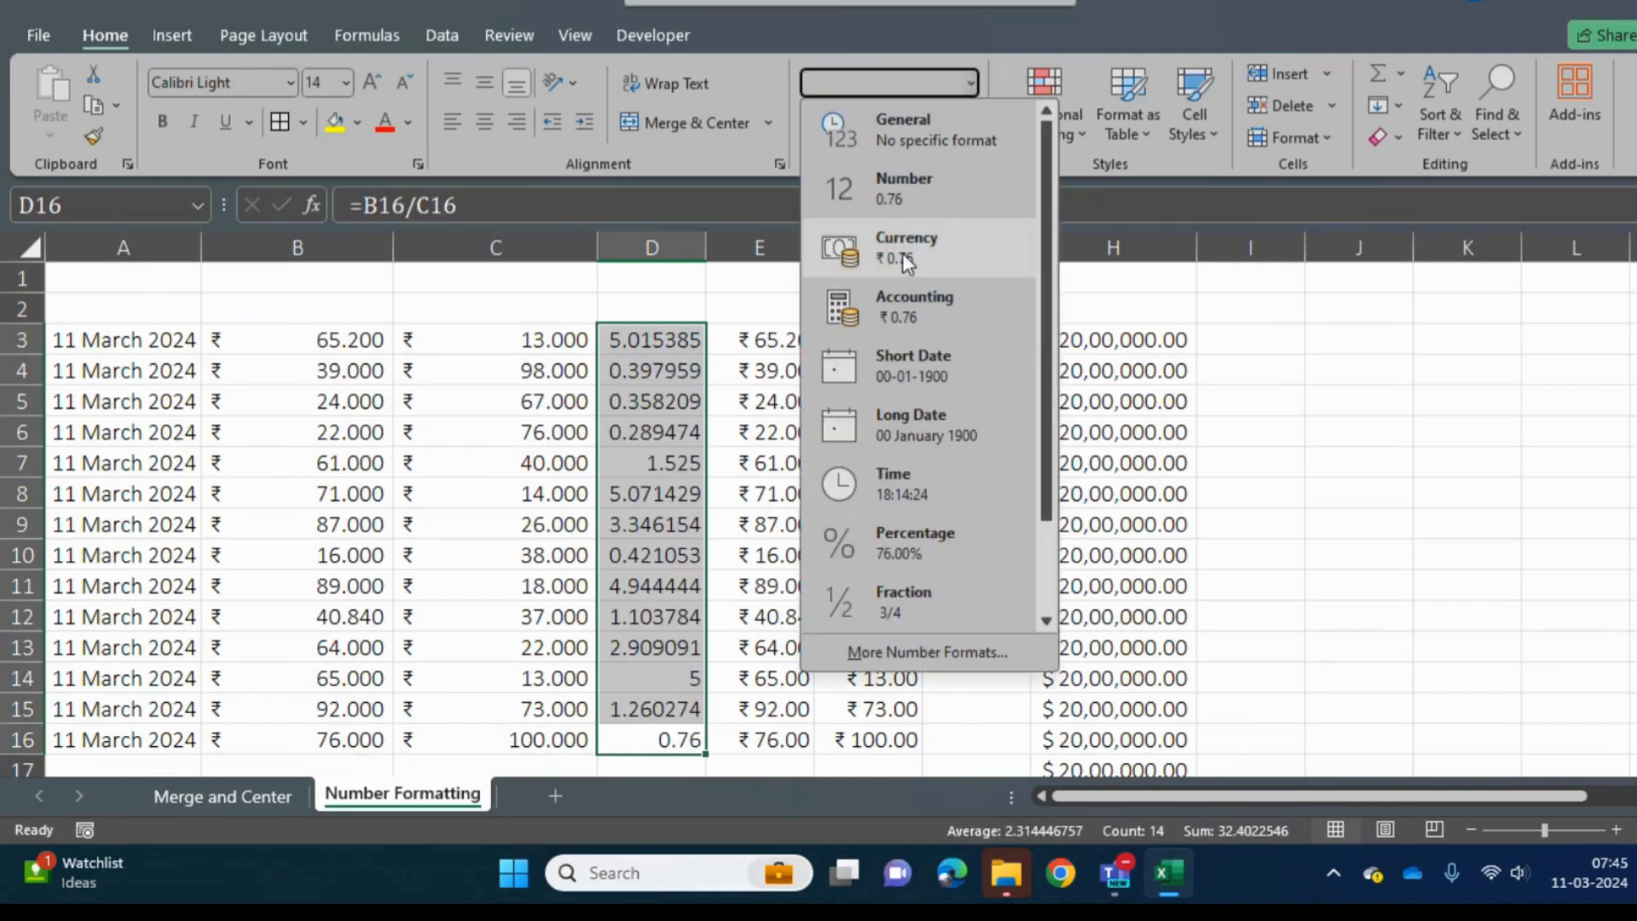
pyautogui.click(883, 537)
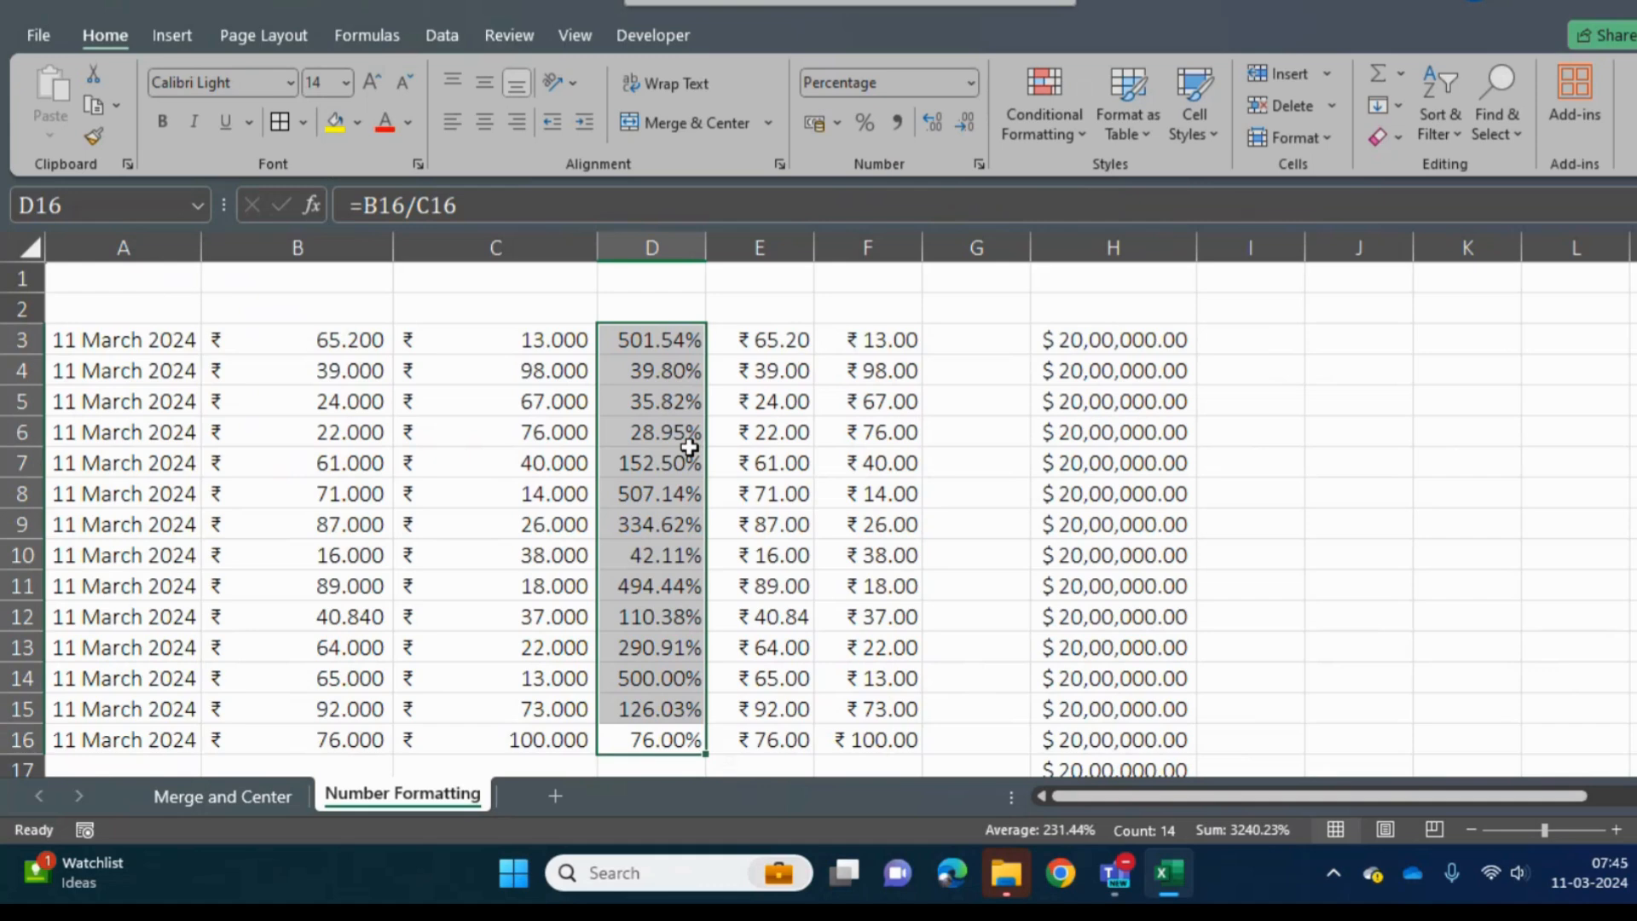
pyautogui.press('Delete')
pyautogui.press('Right')
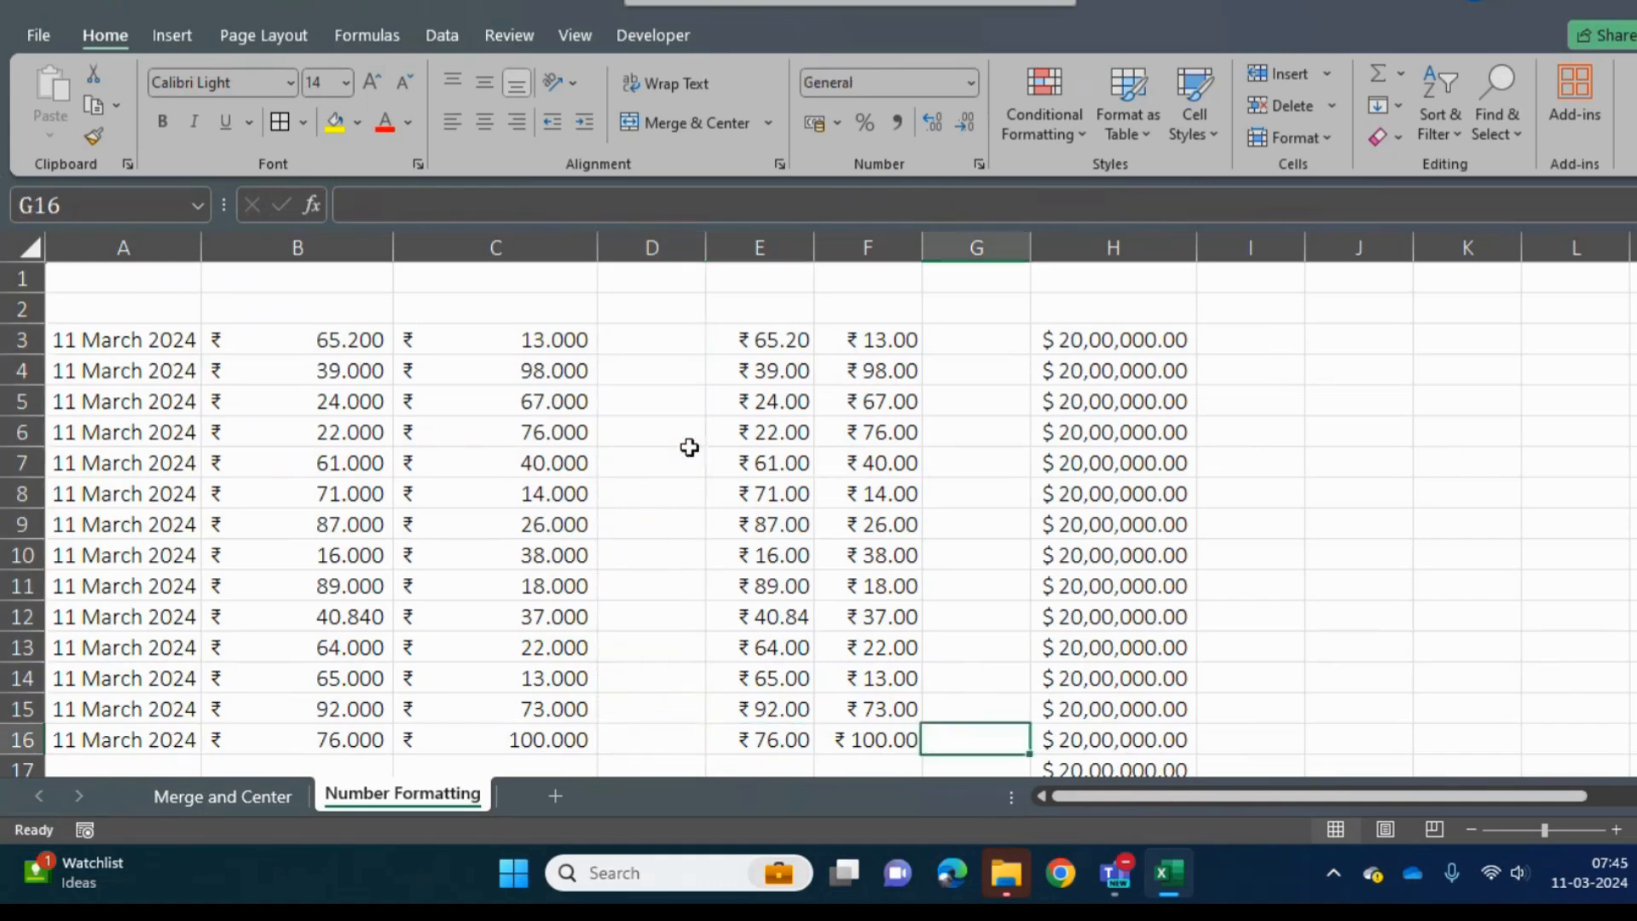
# - Examine the list of available number formats, from General through Text, on an empty cell in column J
pyautogui.press('Right')
pyautogui.press('Right')
pyautogui.press('Right')
pyautogui.press('Up')
pyautogui.press('Down')
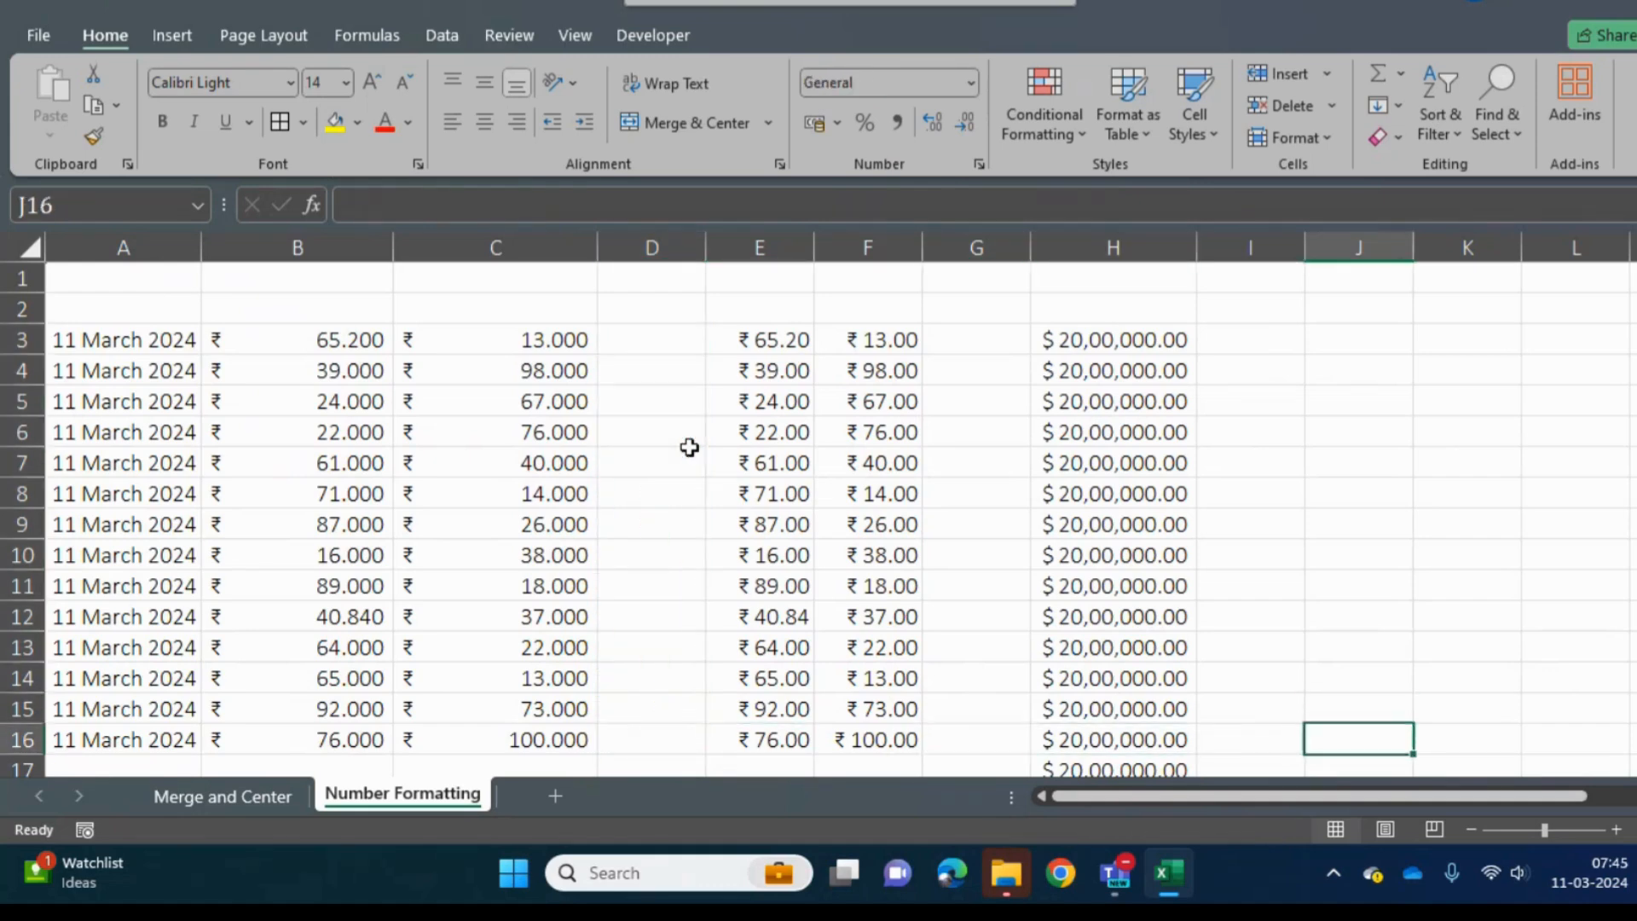
pyautogui.press('Up')
pyautogui.press('Down')
pyautogui.click(972, 83)
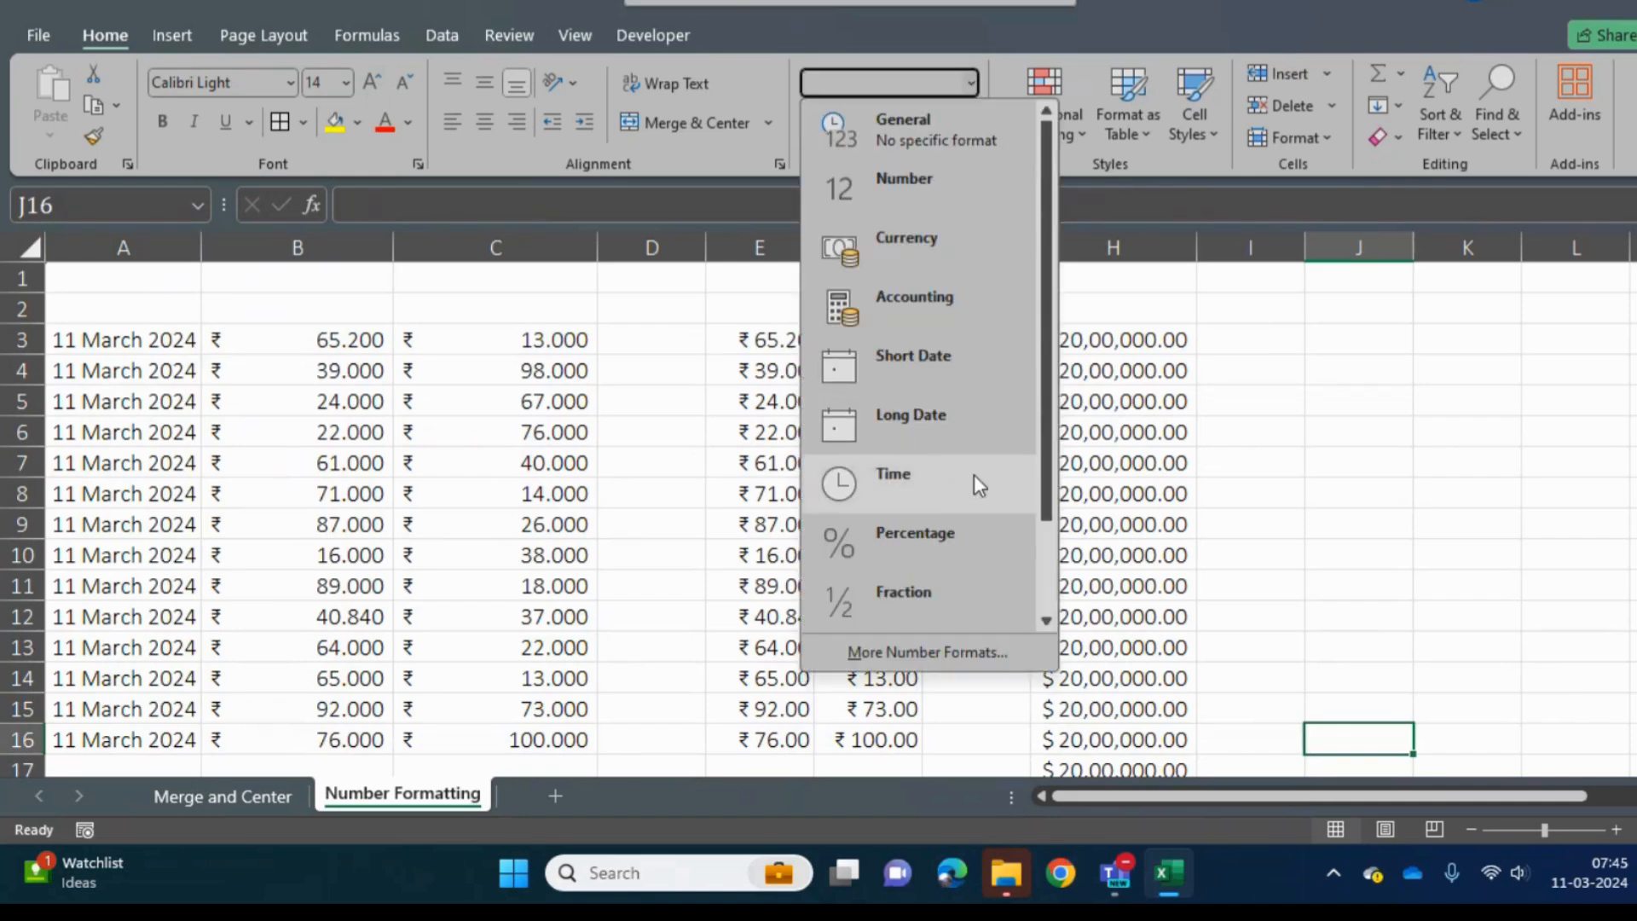
pyautogui.scroll(-1, 1046, 472)
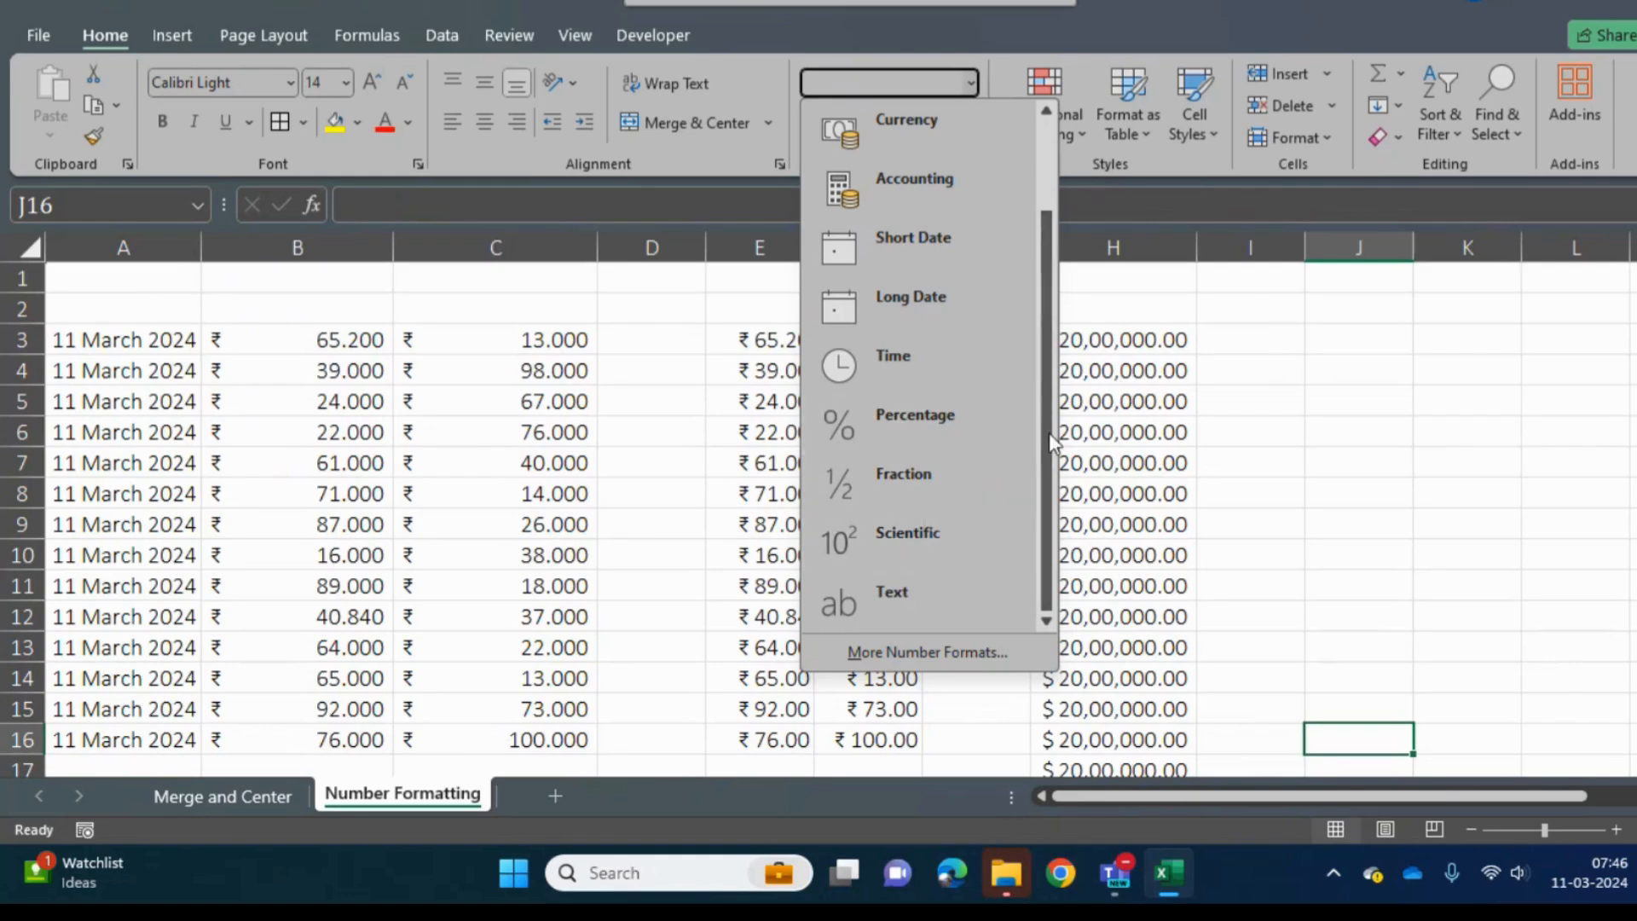
pyautogui.moveTo(1049, 432); pyautogui.dragTo(1048, 341)
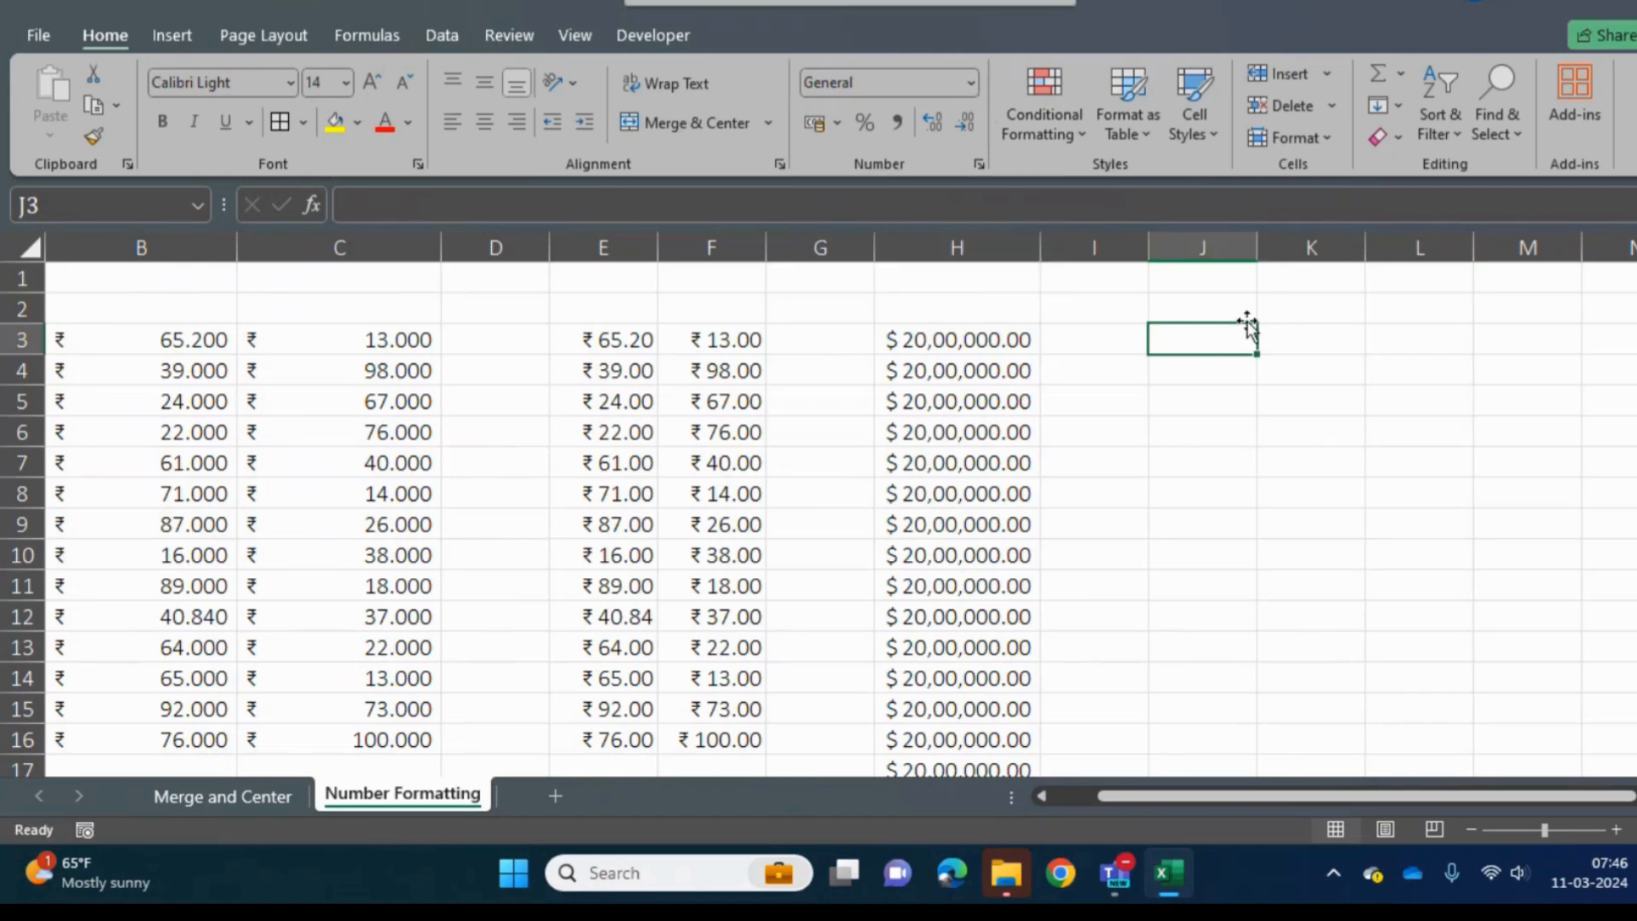
# - Enter the heading "Date" in J2
pyautogui.press('Up')
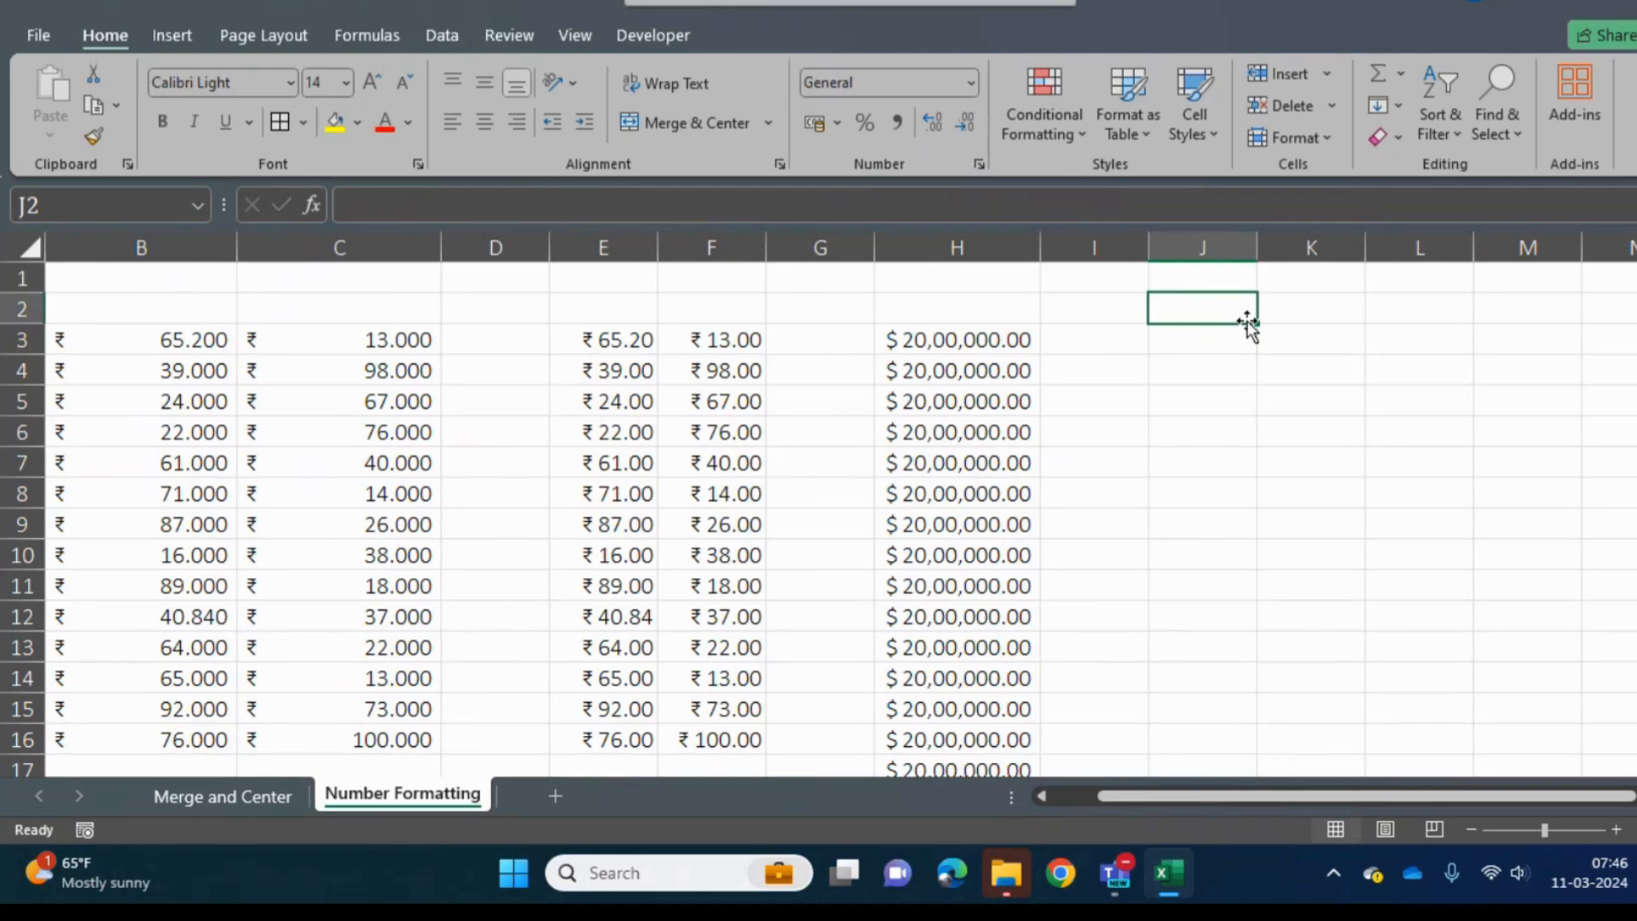
pyautogui.write('DAte')
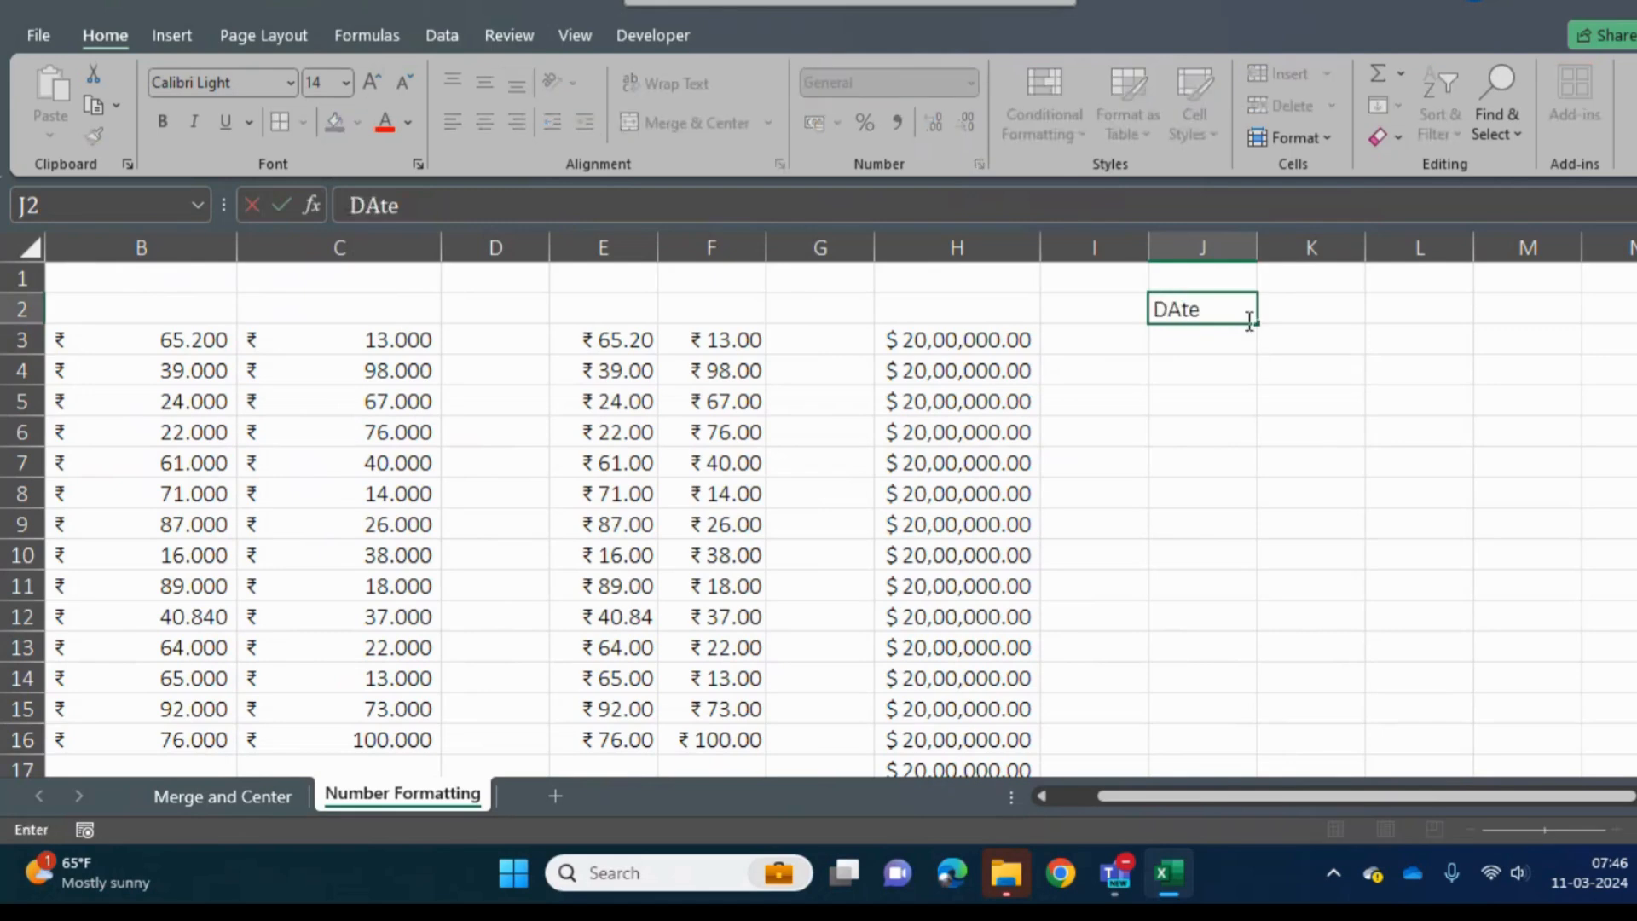
pyautogui.press('Return')
pyautogui.press('Up')
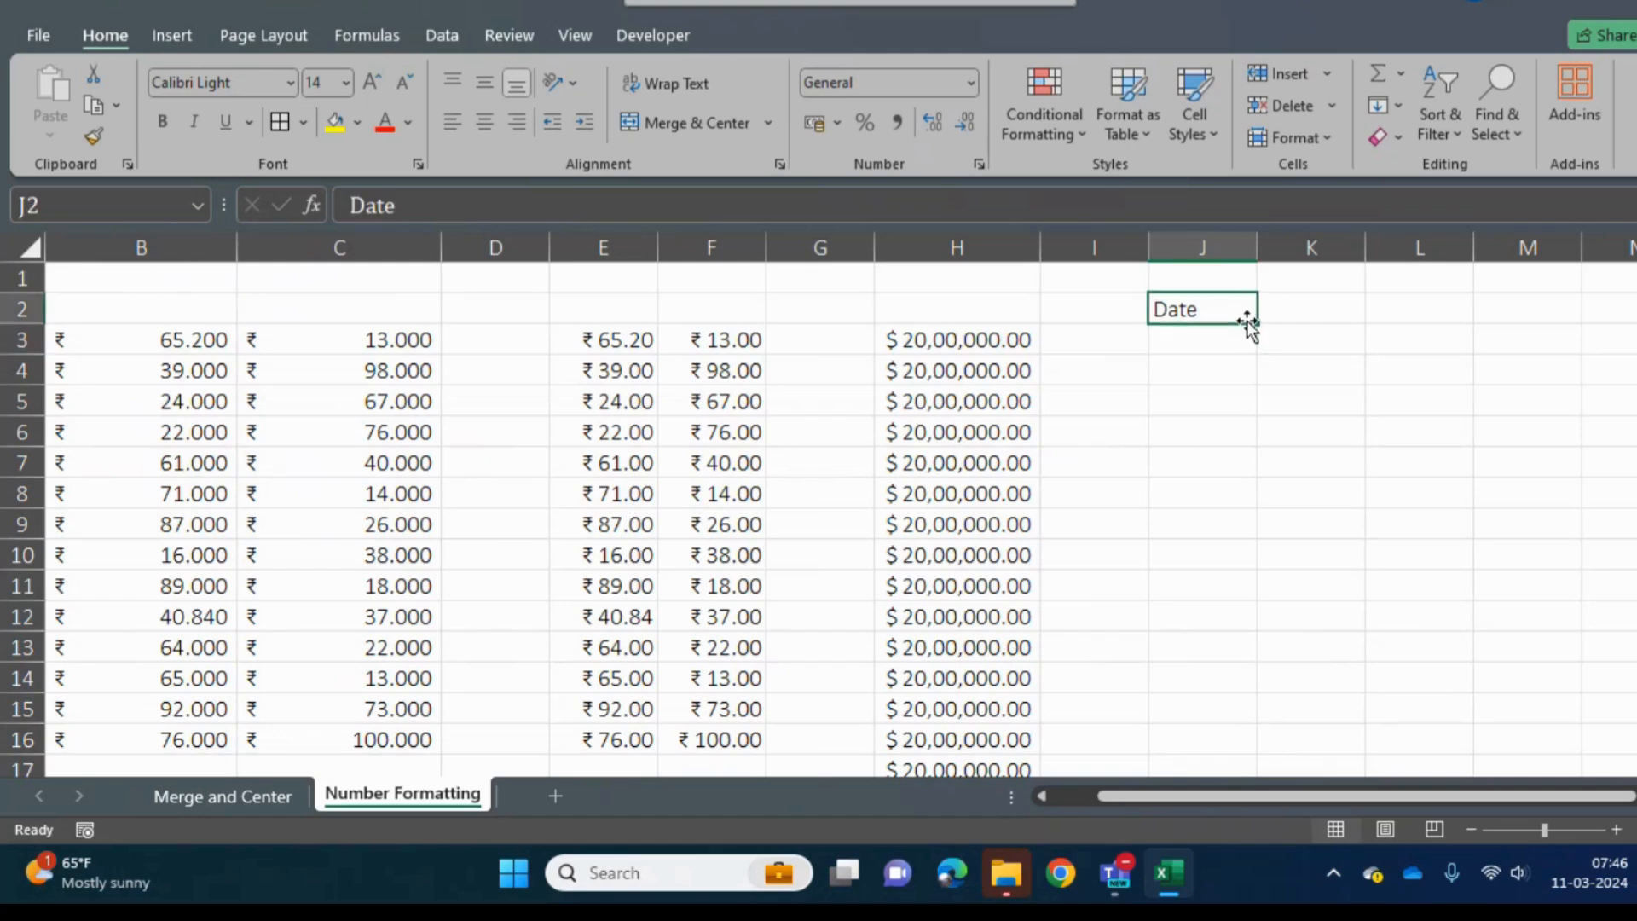
# - Enter 1 in J3 and "Year" in K3 as the first item under the Date heading
pyautogui.press('Down')
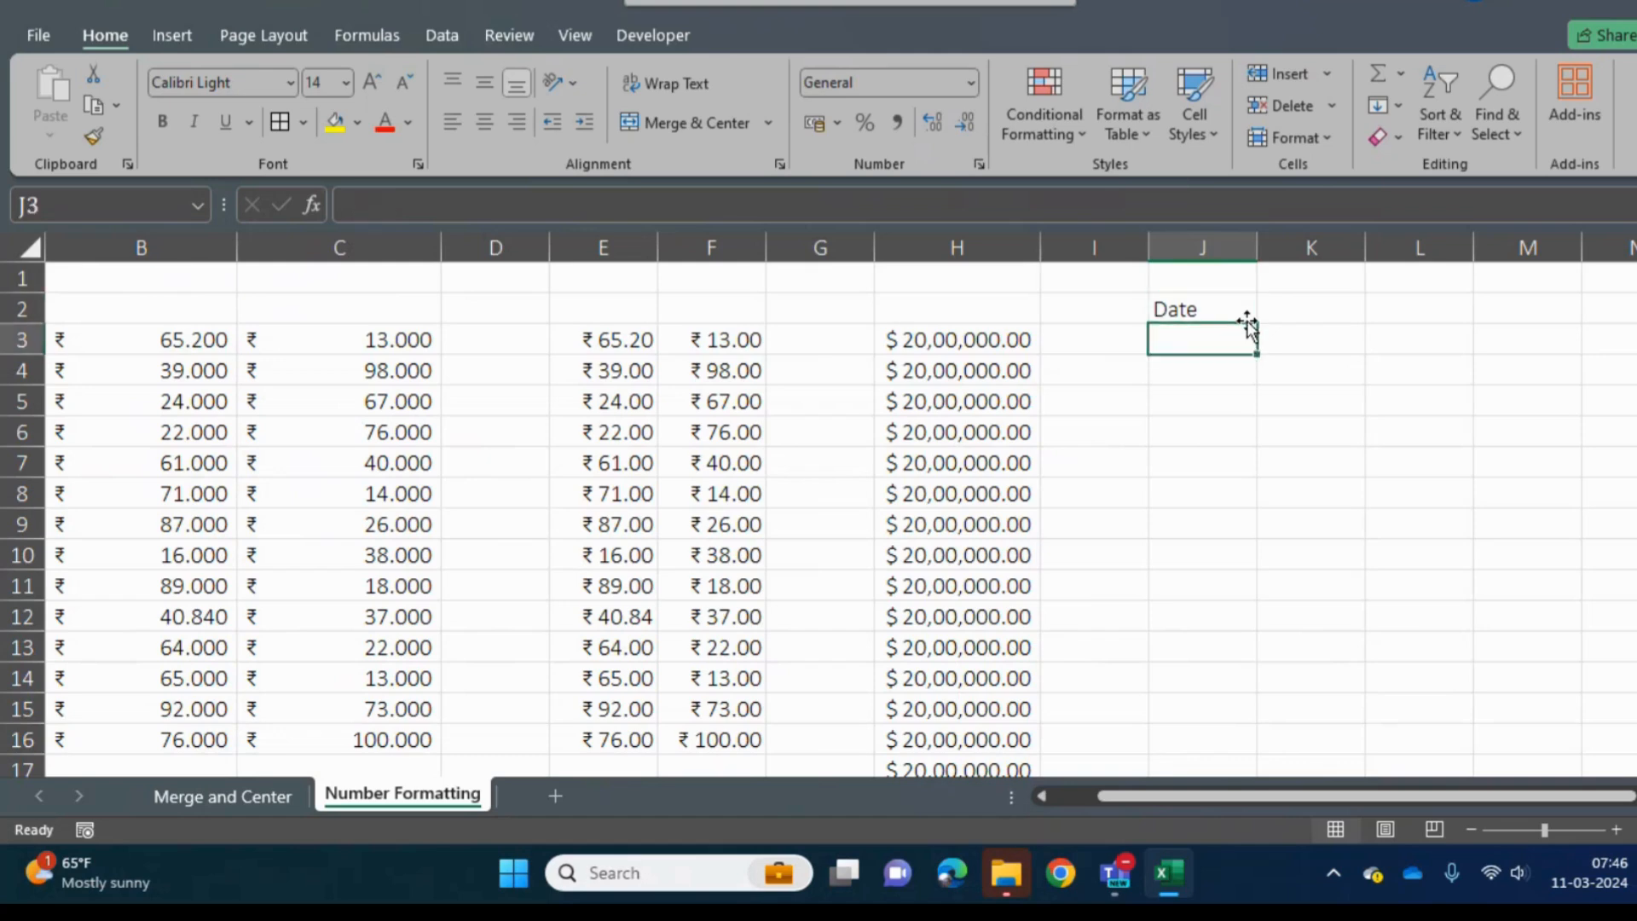
pyautogui.write('1')
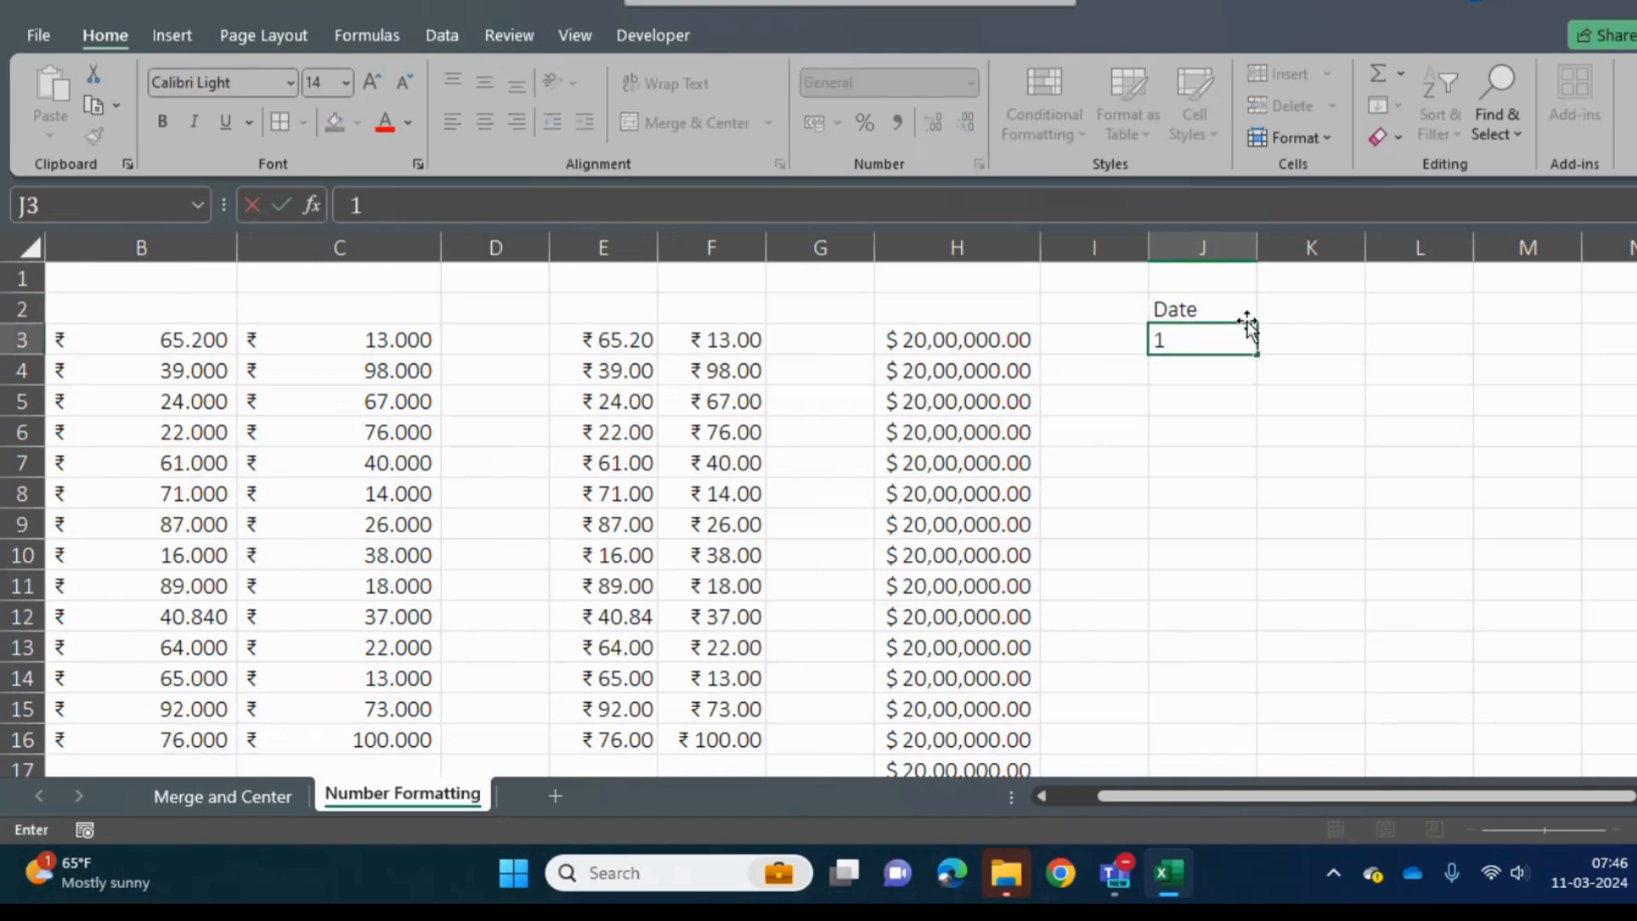
pyautogui.press('Return')
pyautogui.press('Up')
pyautogui.press('Right')
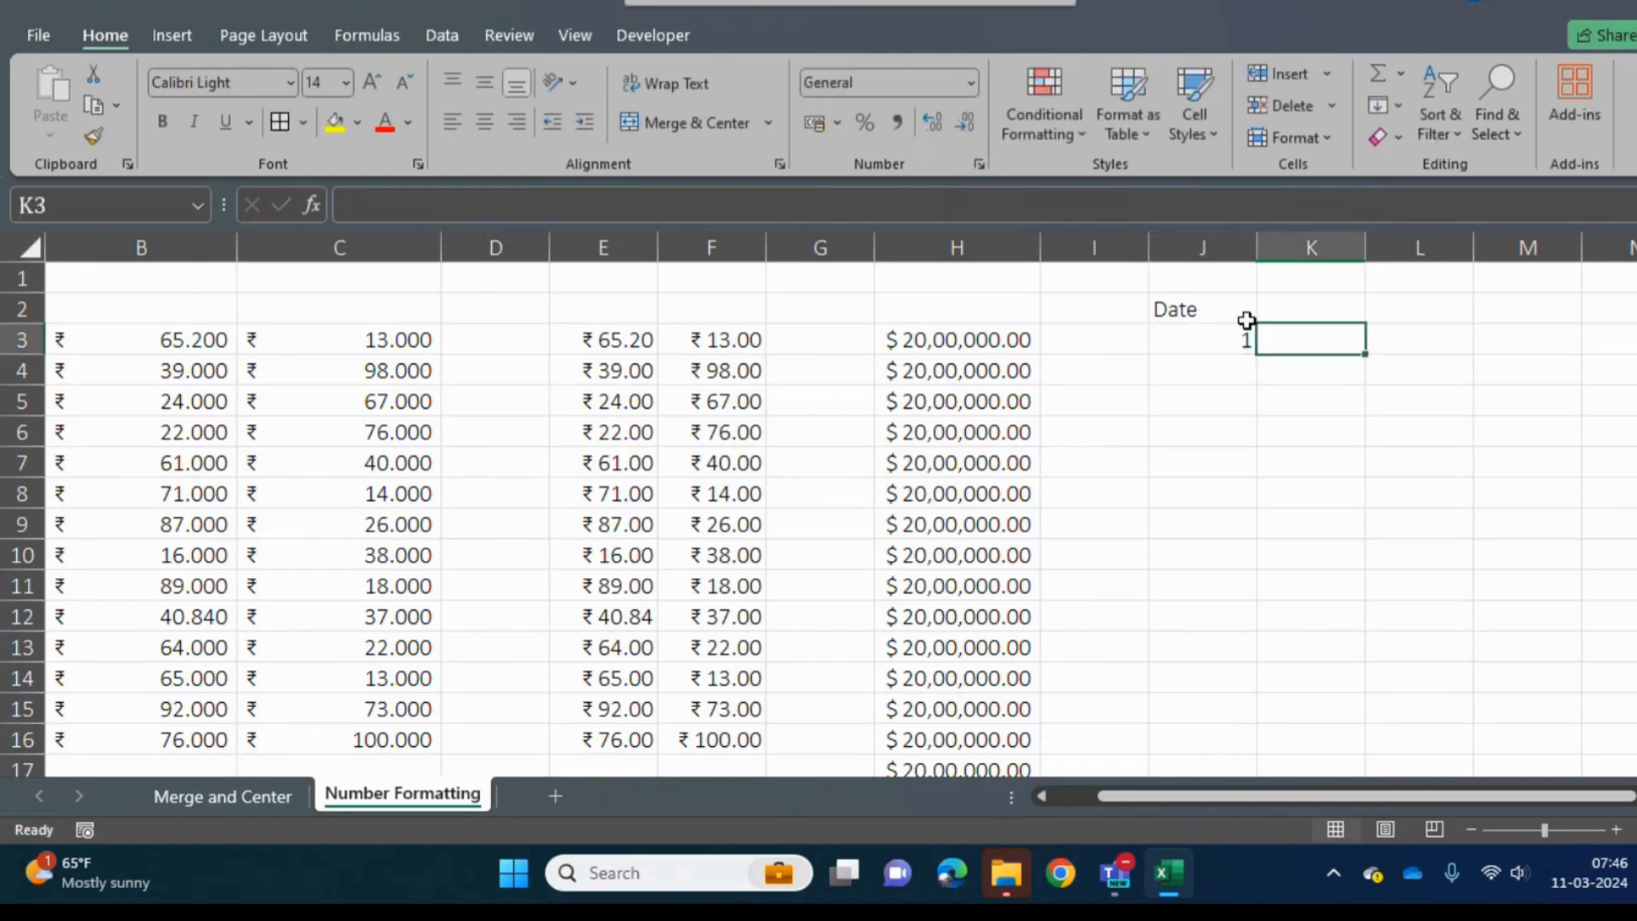
pyautogui.write('Year')
pyautogui.press('Return')
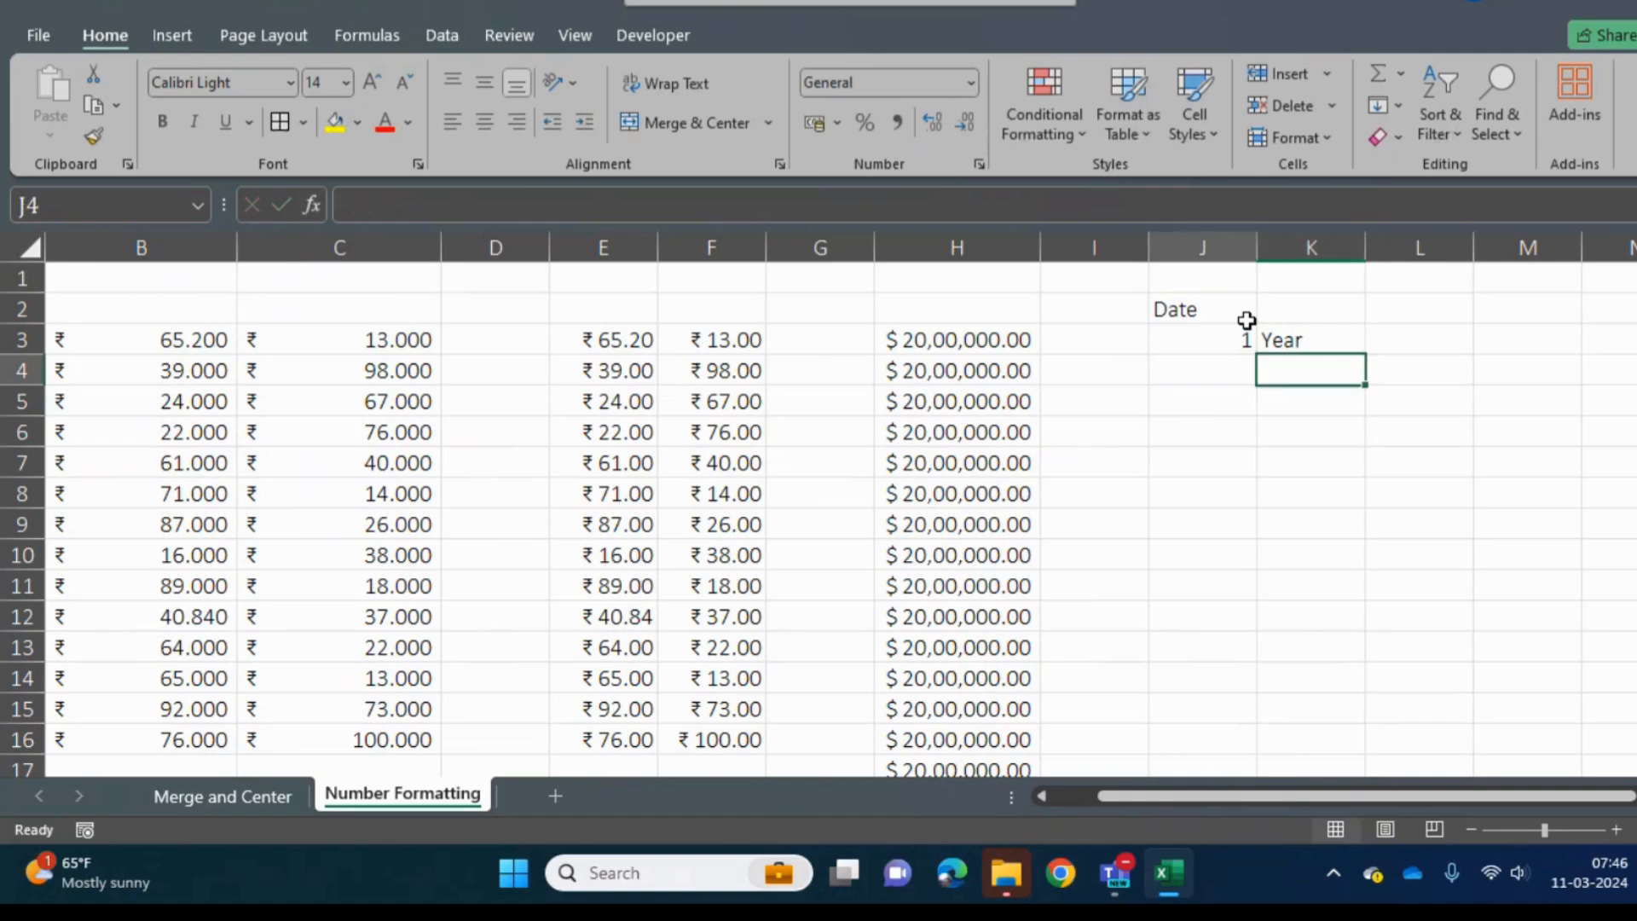
# - Enter 2 in J4 and "Month" in K4 as the second item under the Date heading
pyautogui.press('Left')
pyautogui.write('2')
pyautogui.press('Tab')
pyautogui.write('Month')
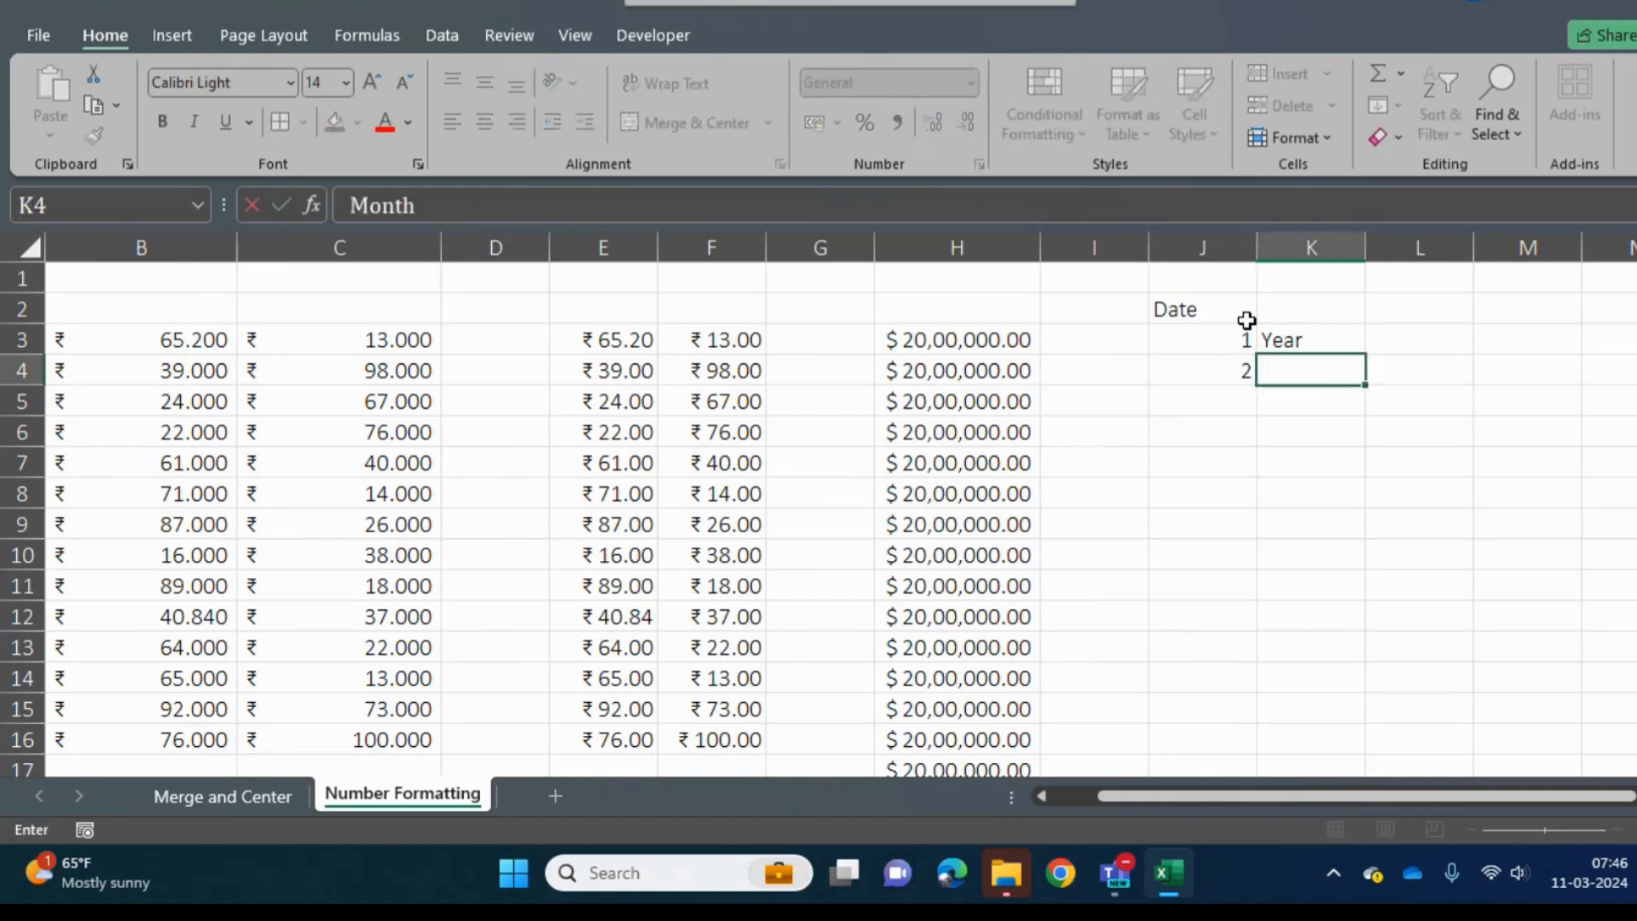
pyautogui.press('Tab')
# - Enter 3 in J5 and "Date" in K5 as the third item under the Date heading
pyautogui.press('Down')
pyautogui.press('Left')
pyautogui.press('Left')
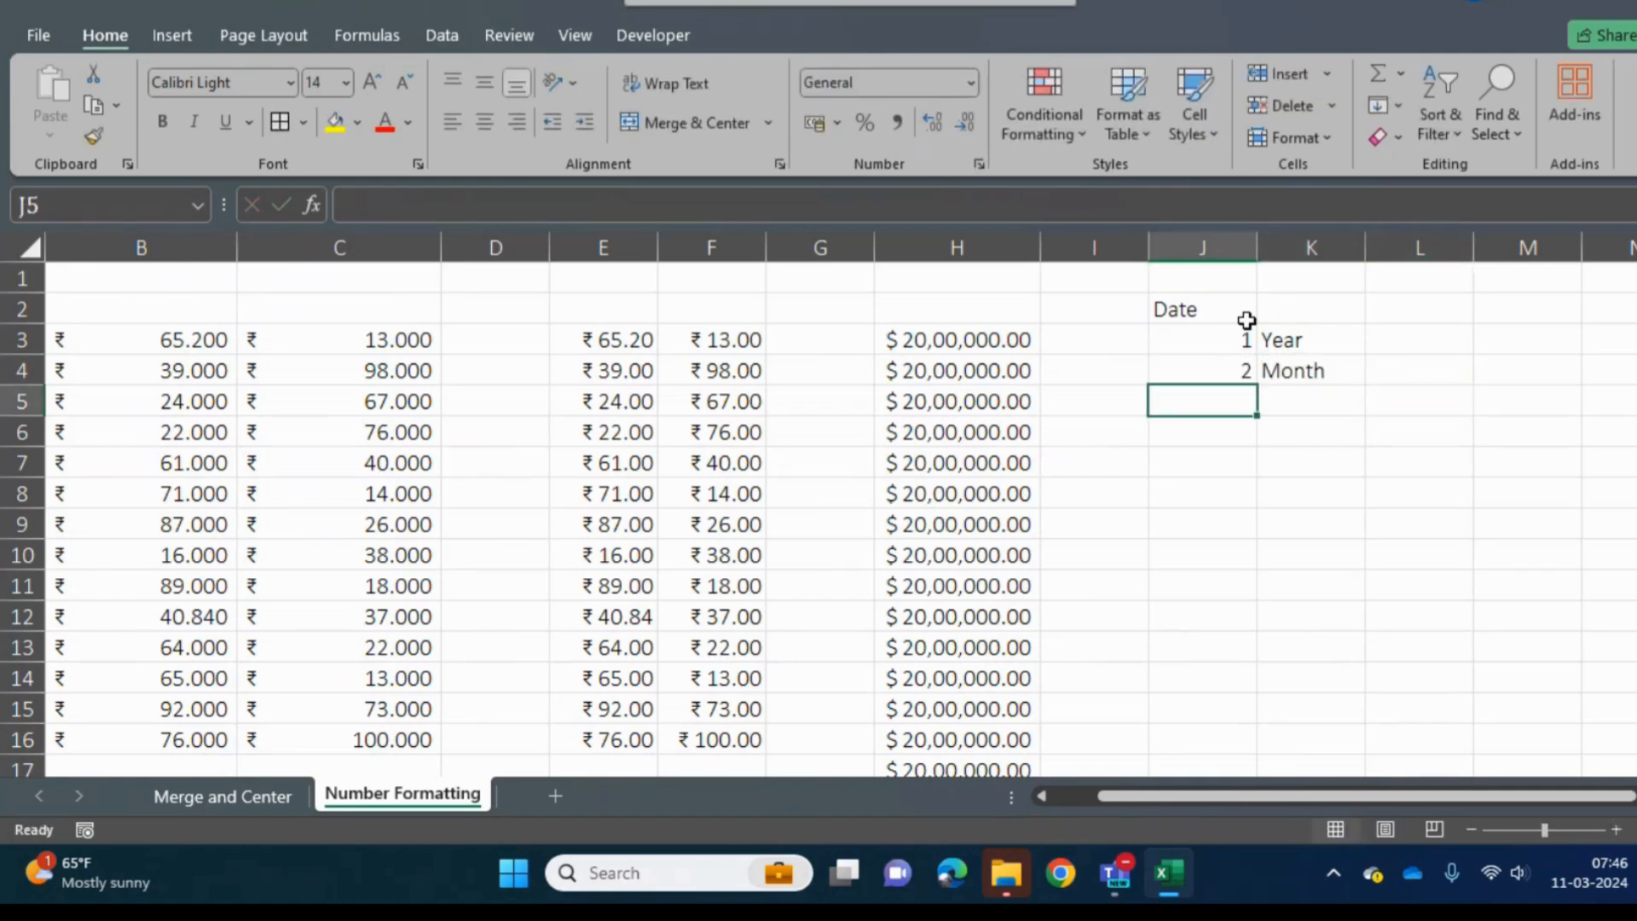
pyautogui.write('3')
pyautogui.press('Tab')
pyautogui.write('Date')
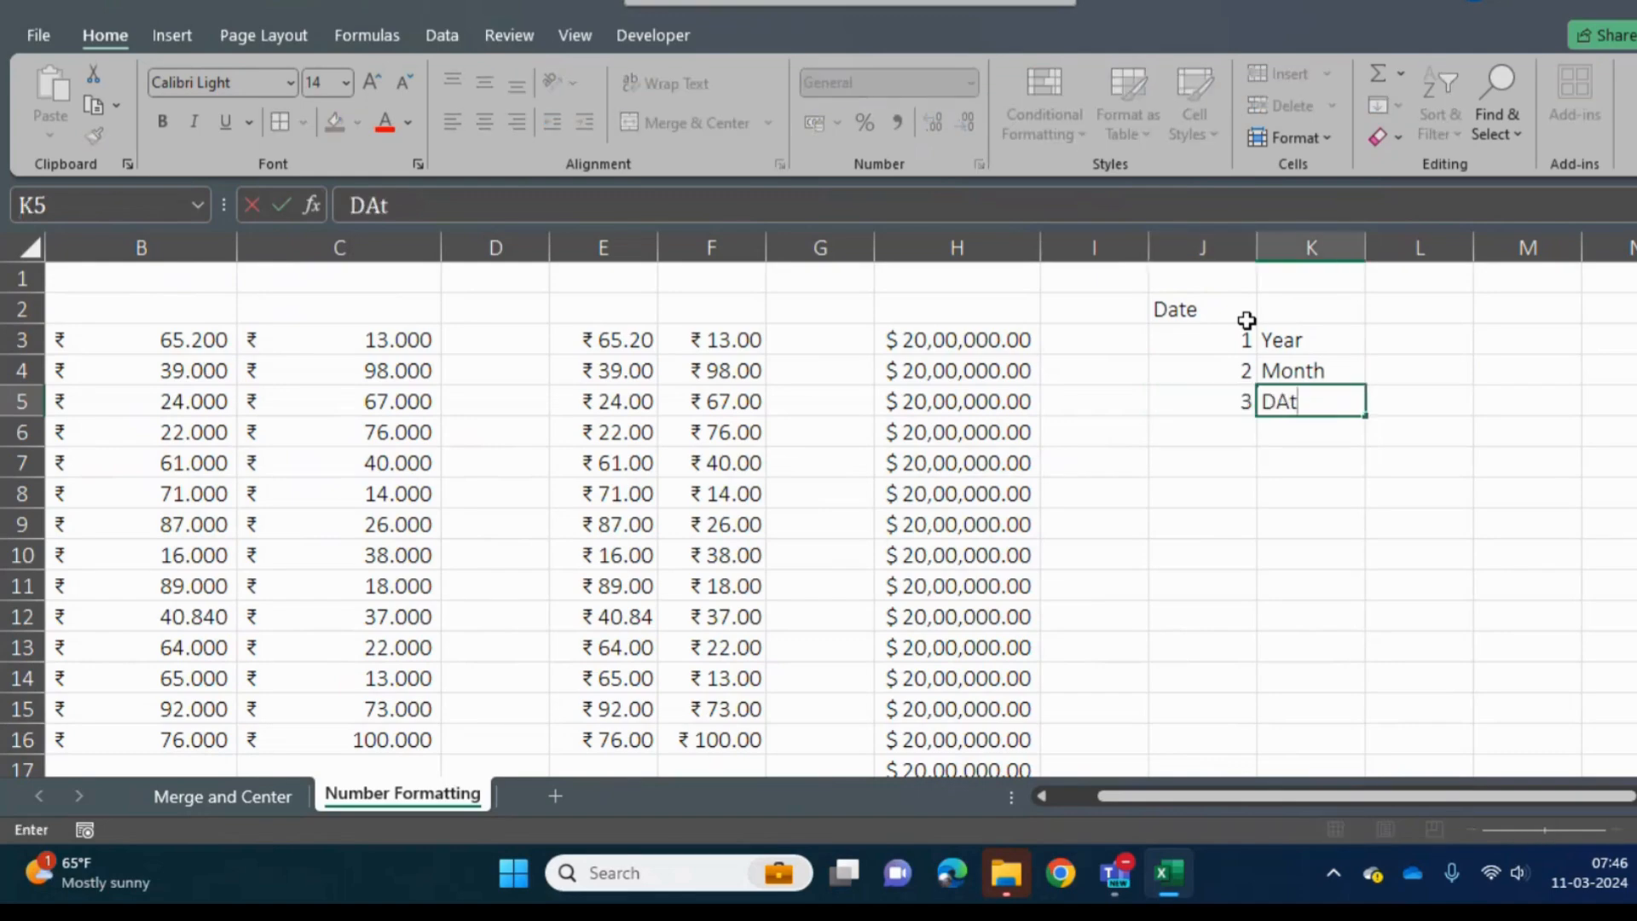
pyautogui.press('Return')
pyautogui.press('Up')
pyautogui.press('Up')
pyautogui.press('Up')
pyautogui.press('Up')
pyautogui.press('Right')
pyautogui.press('Right')
pyautogui.press('Right')
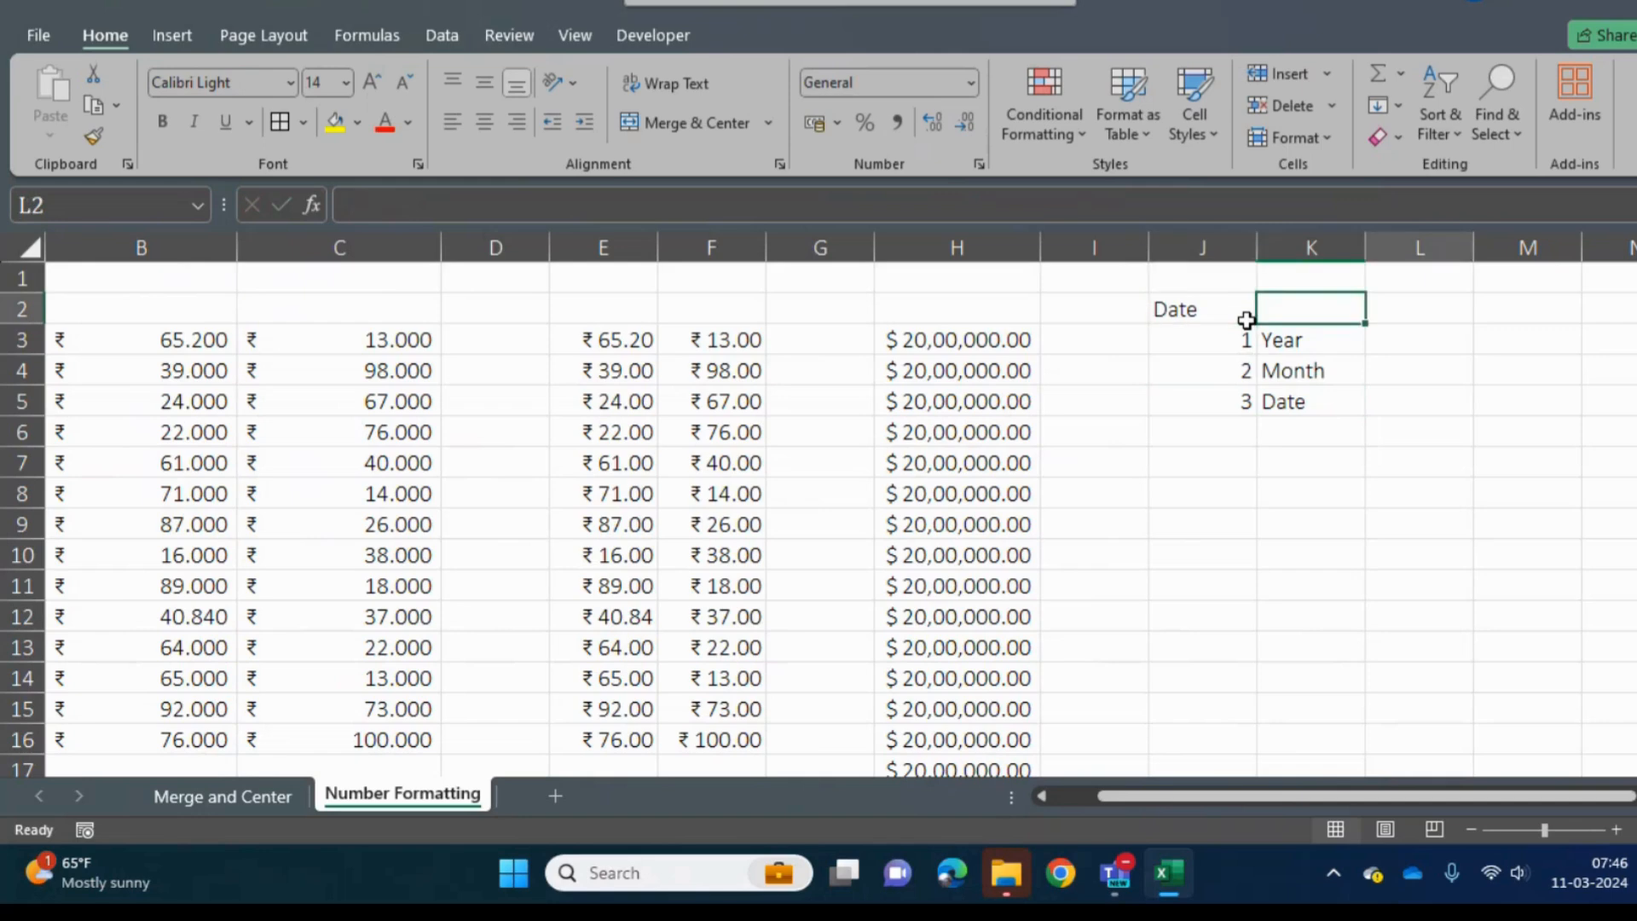
pyautogui.press('Right')
pyautogui.press('Right')
pyautogui.press('Left')
pyautogui.press('Left')
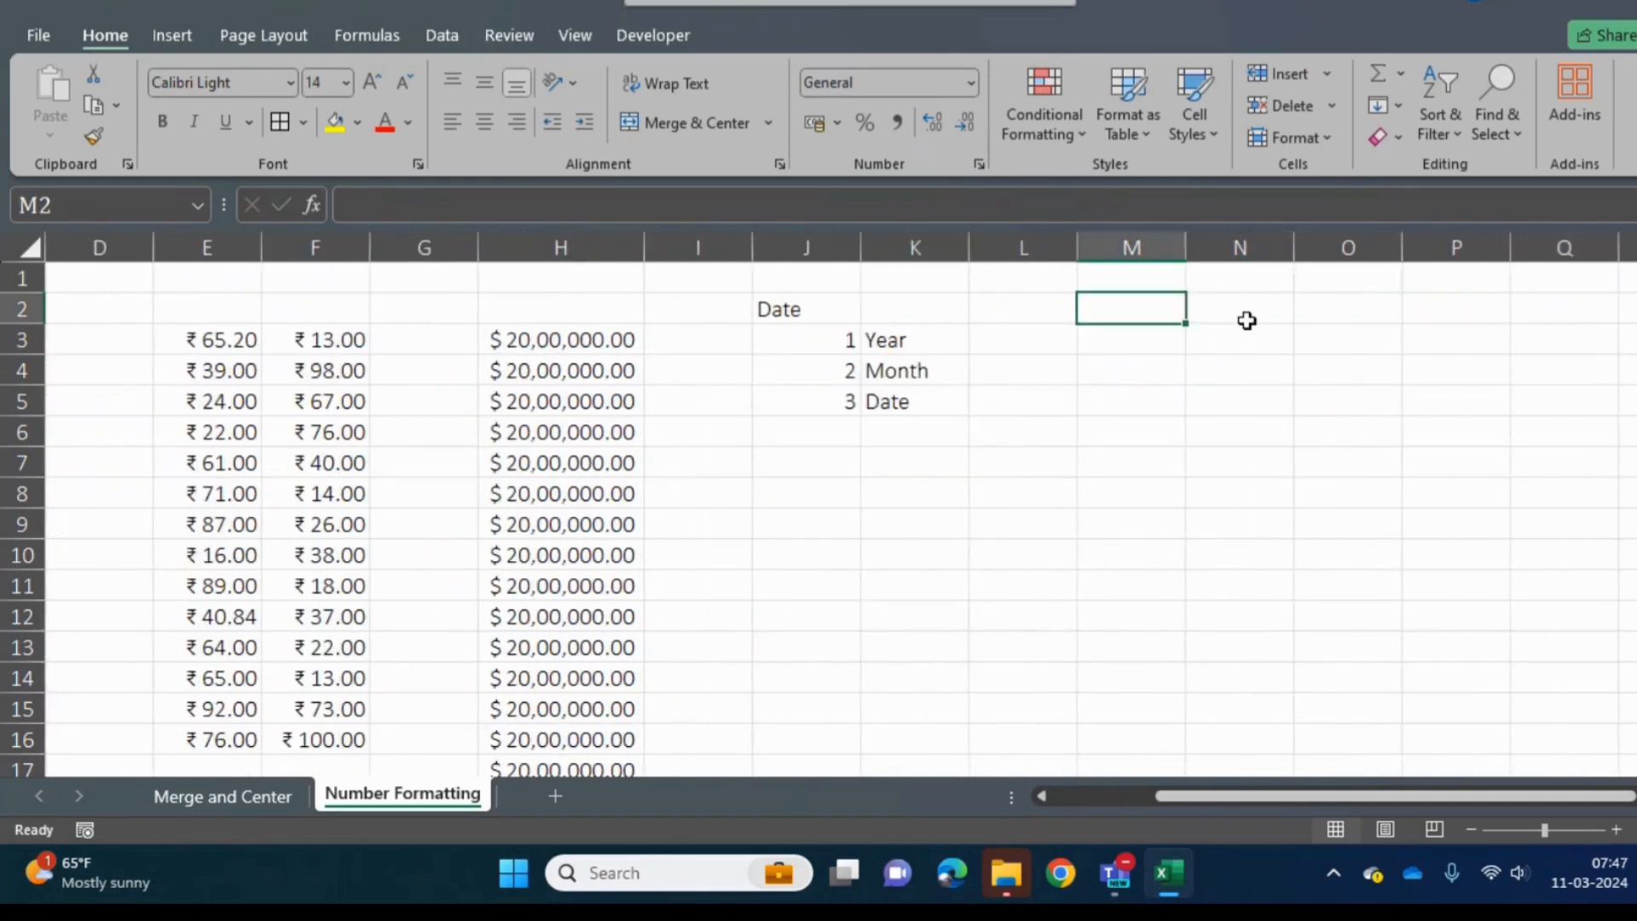
pyautogui.press('Left')
pyautogui.write('YYY')
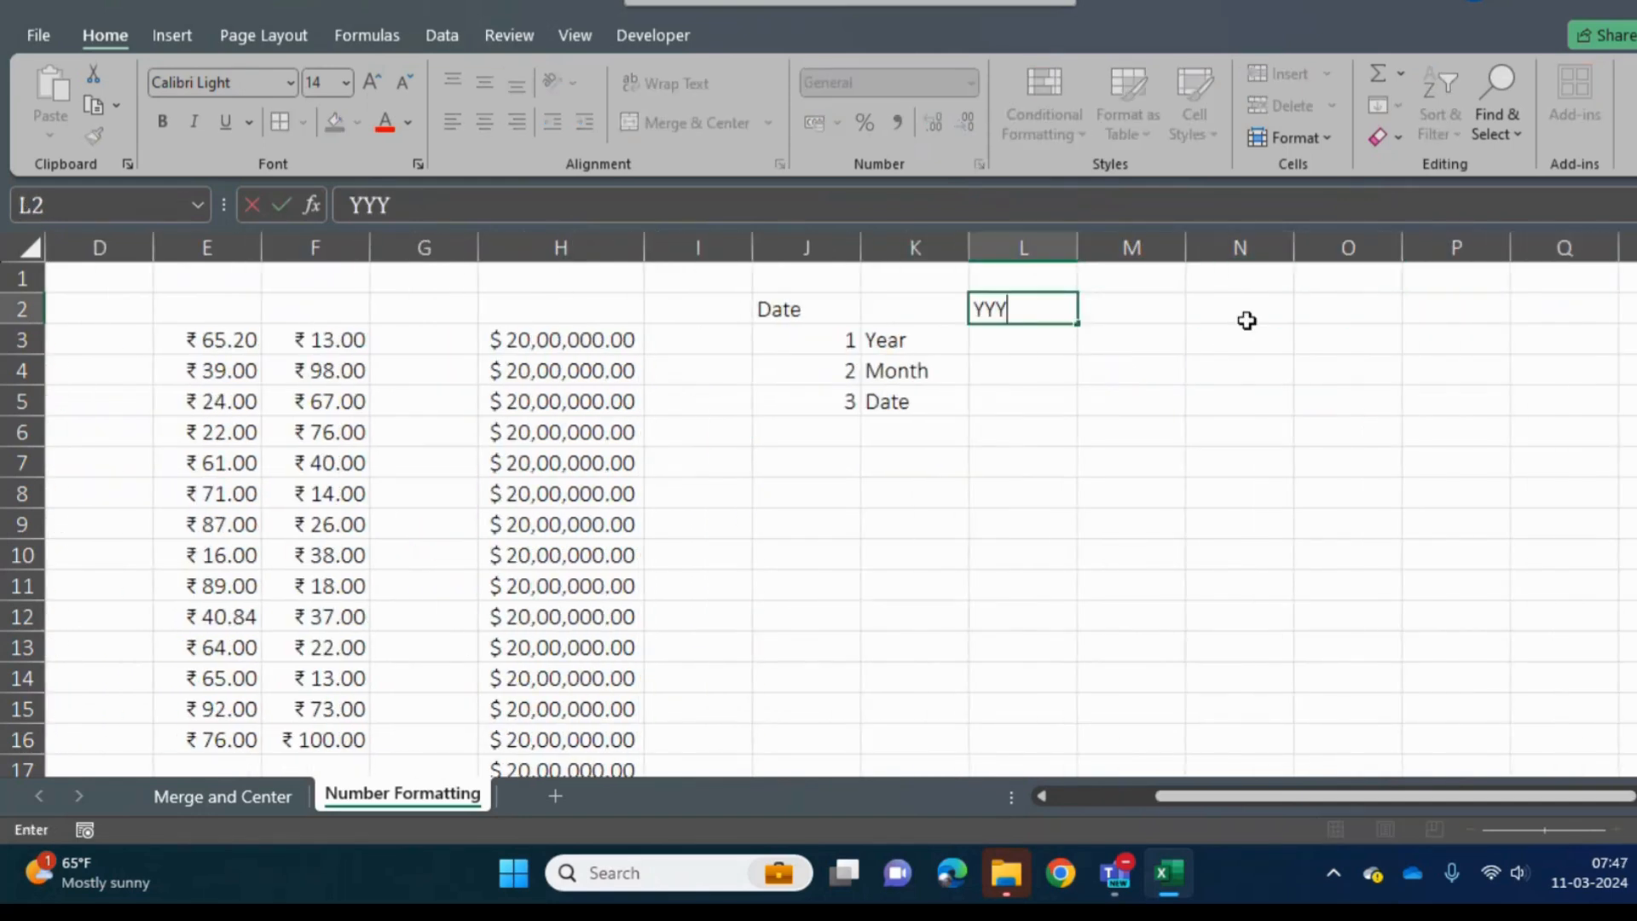
pyautogui.write('Y')
pyautogui.press('Return')
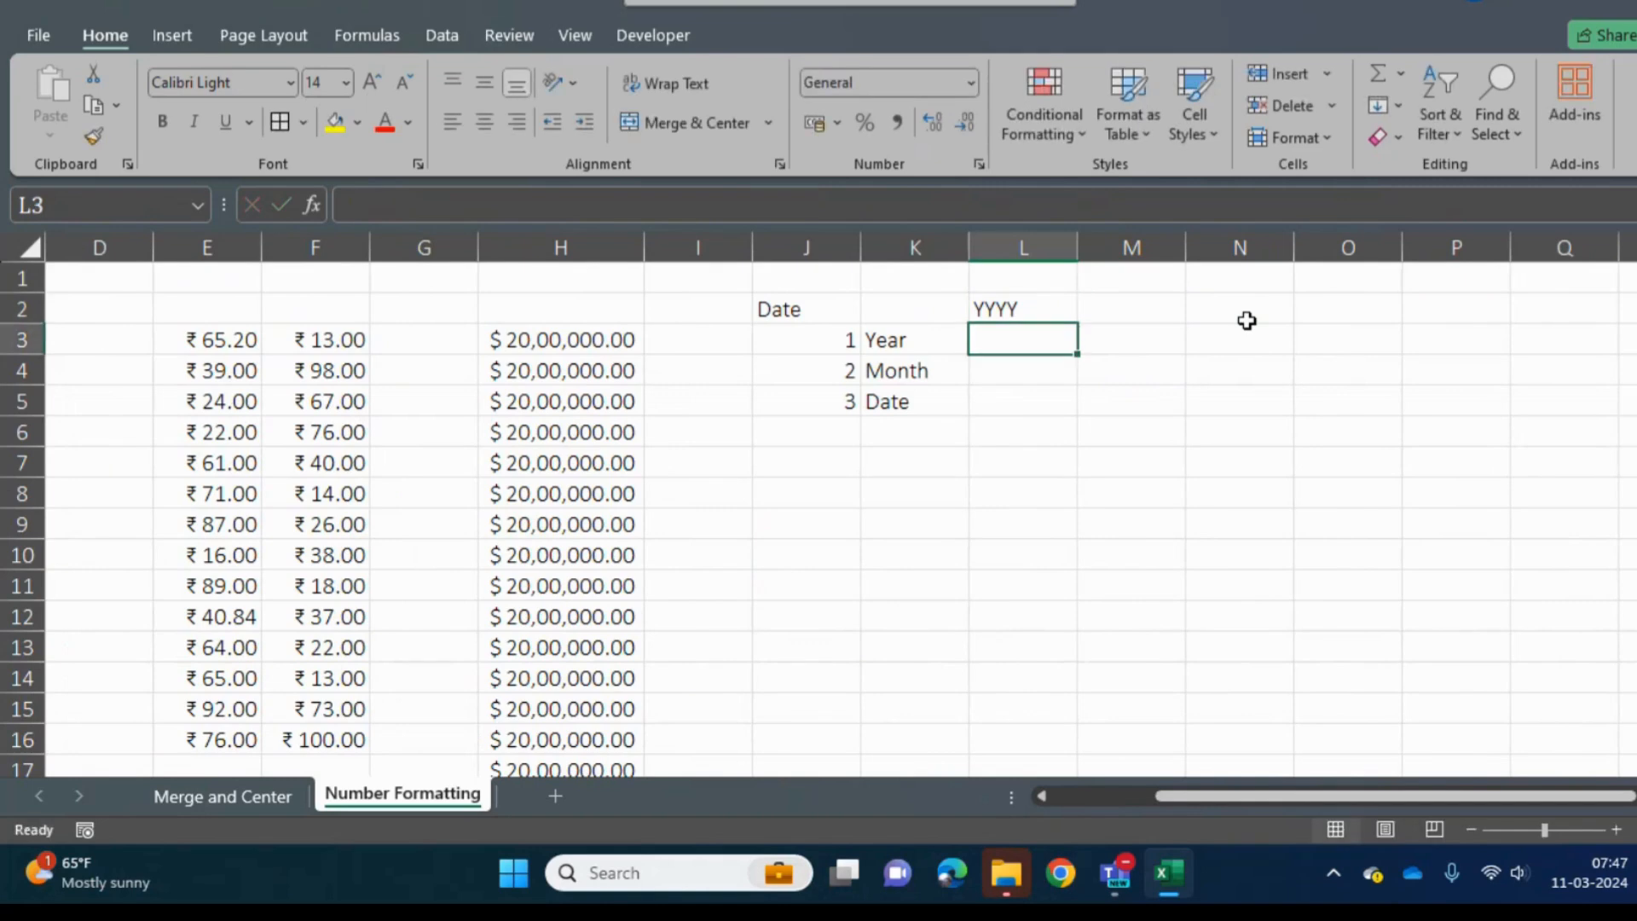
pyautogui.press('Up')
pyautogui.press('Delete')
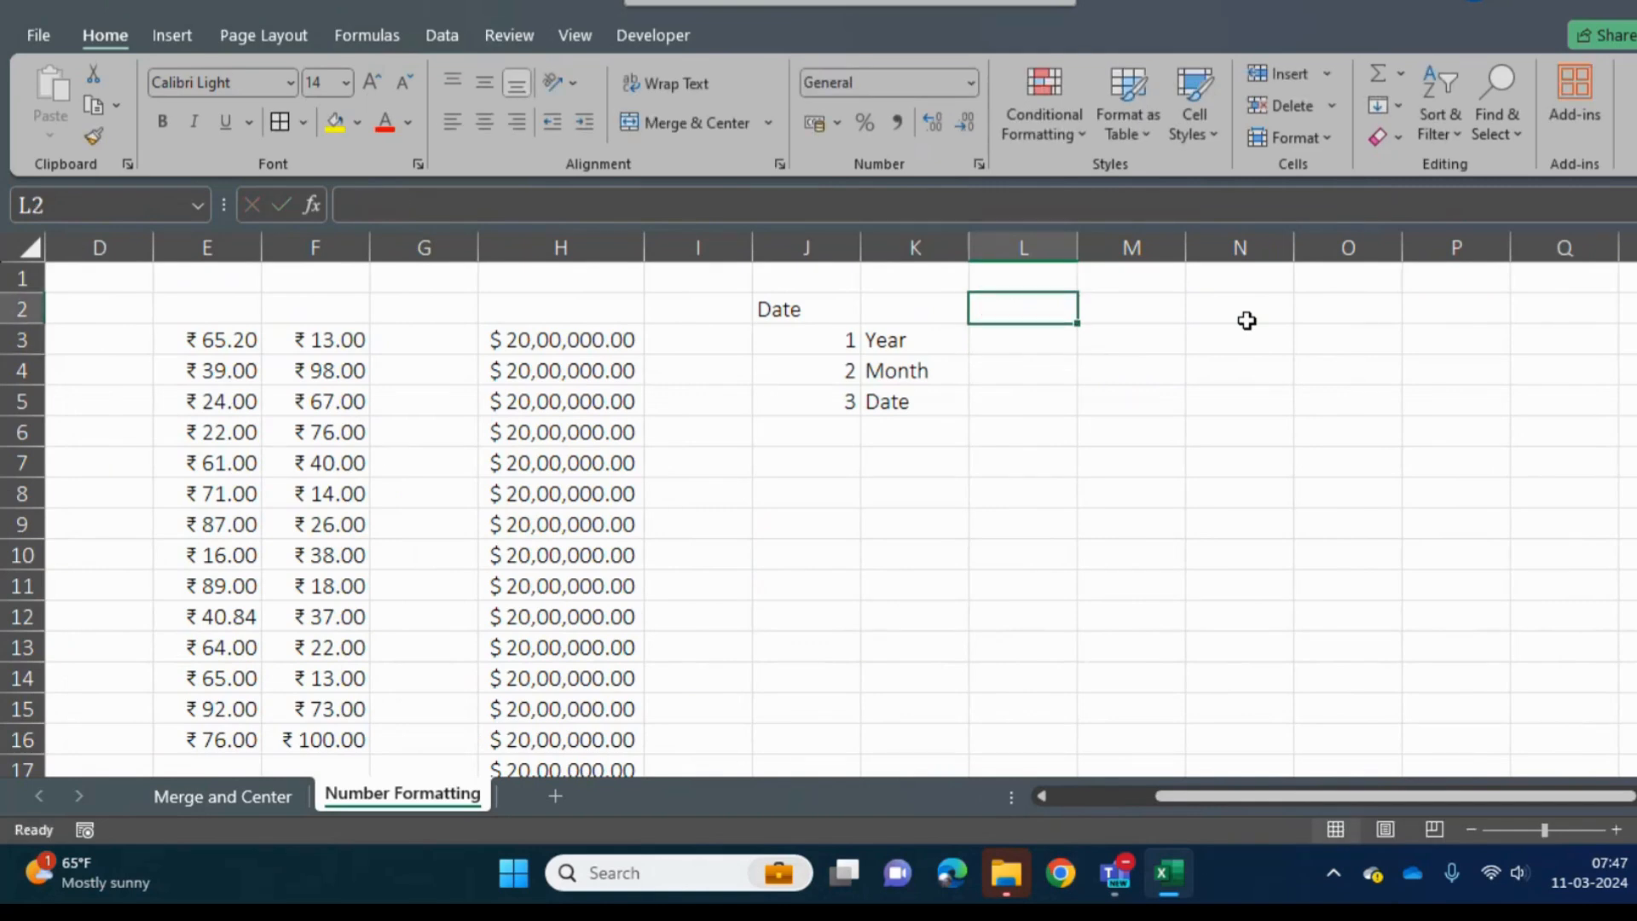
# - Enter the format code YYYY in L3, on the Year row
pyautogui.press('Down')
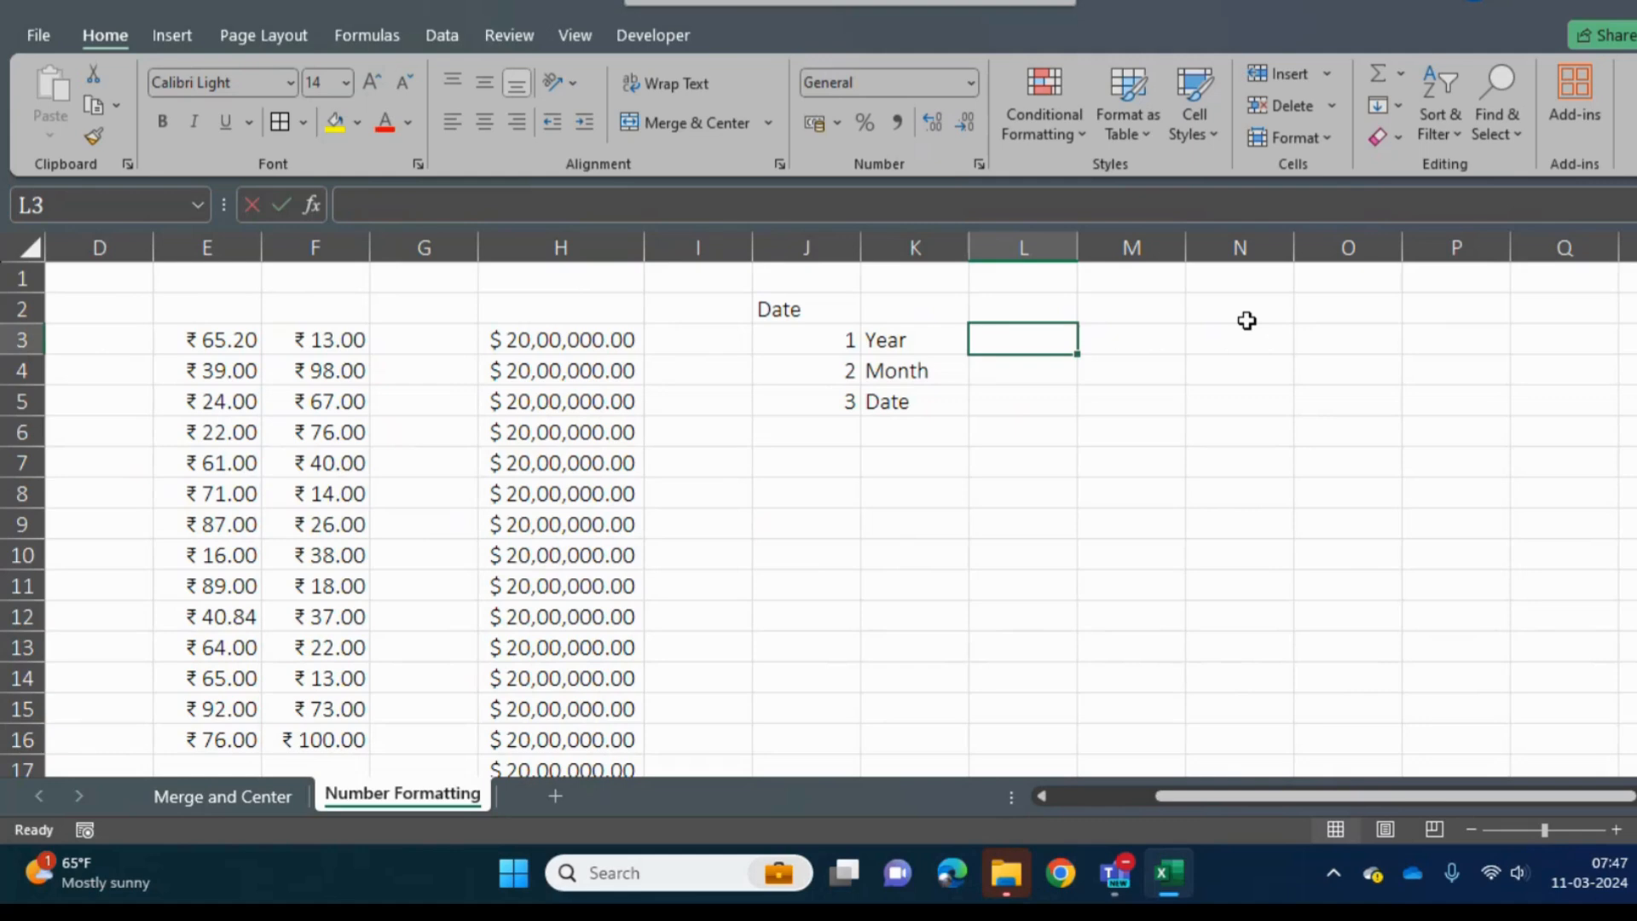
pyautogui.write('YYYY')
pyautogui.press('Return')
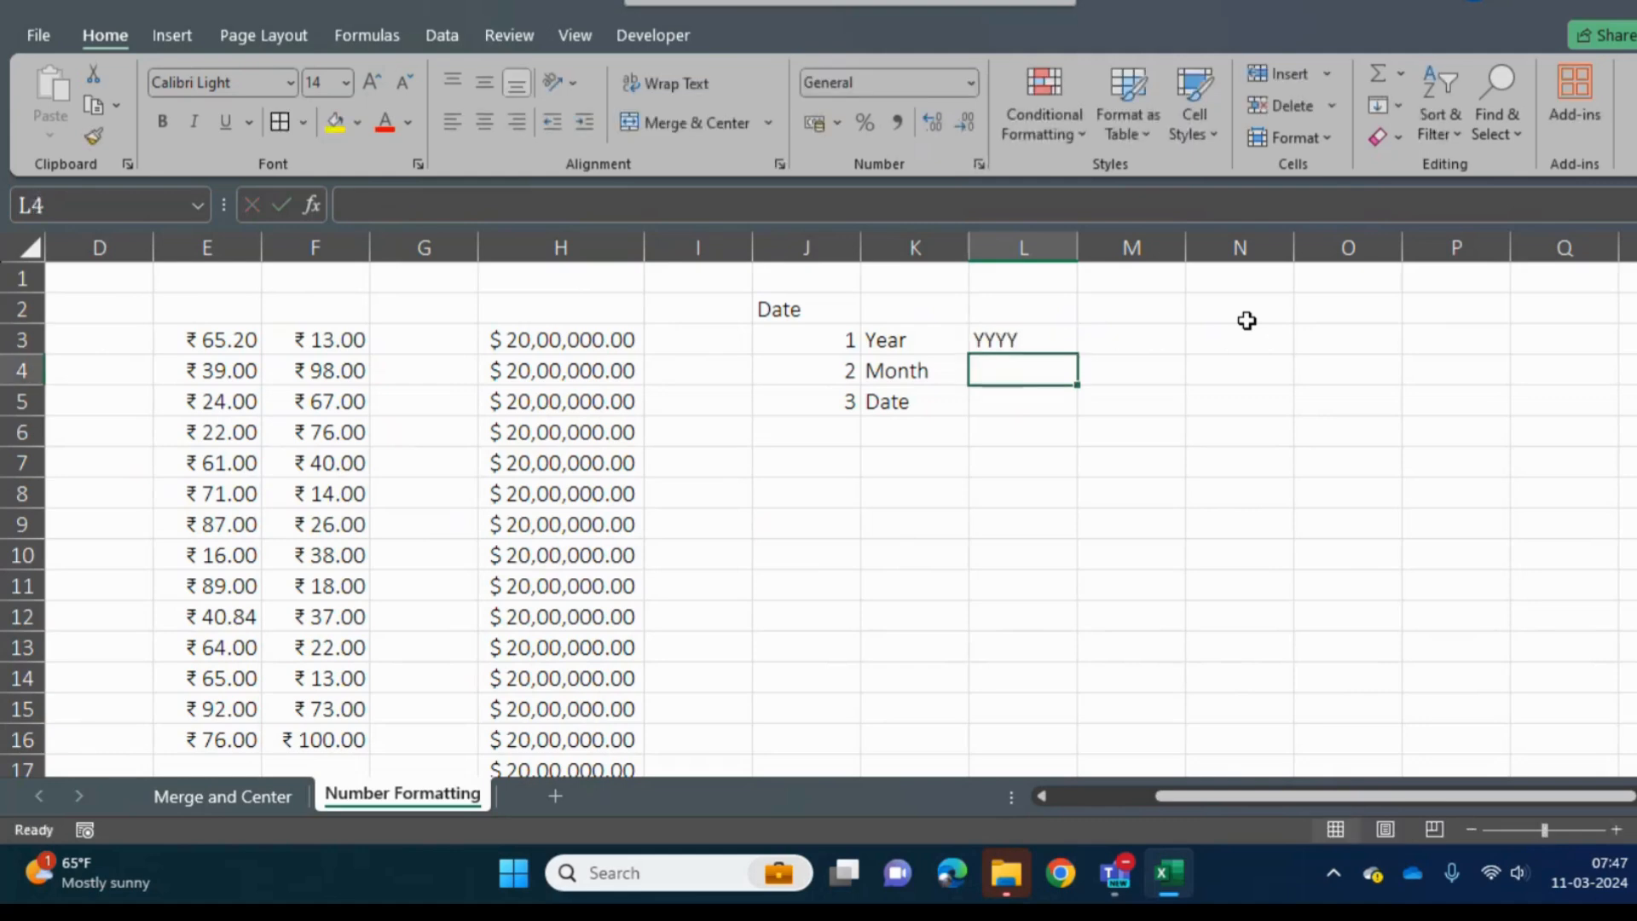
# - Enter the heading "4 Digit Year" in L2, above the YYYY code
pyautogui.press('Up')
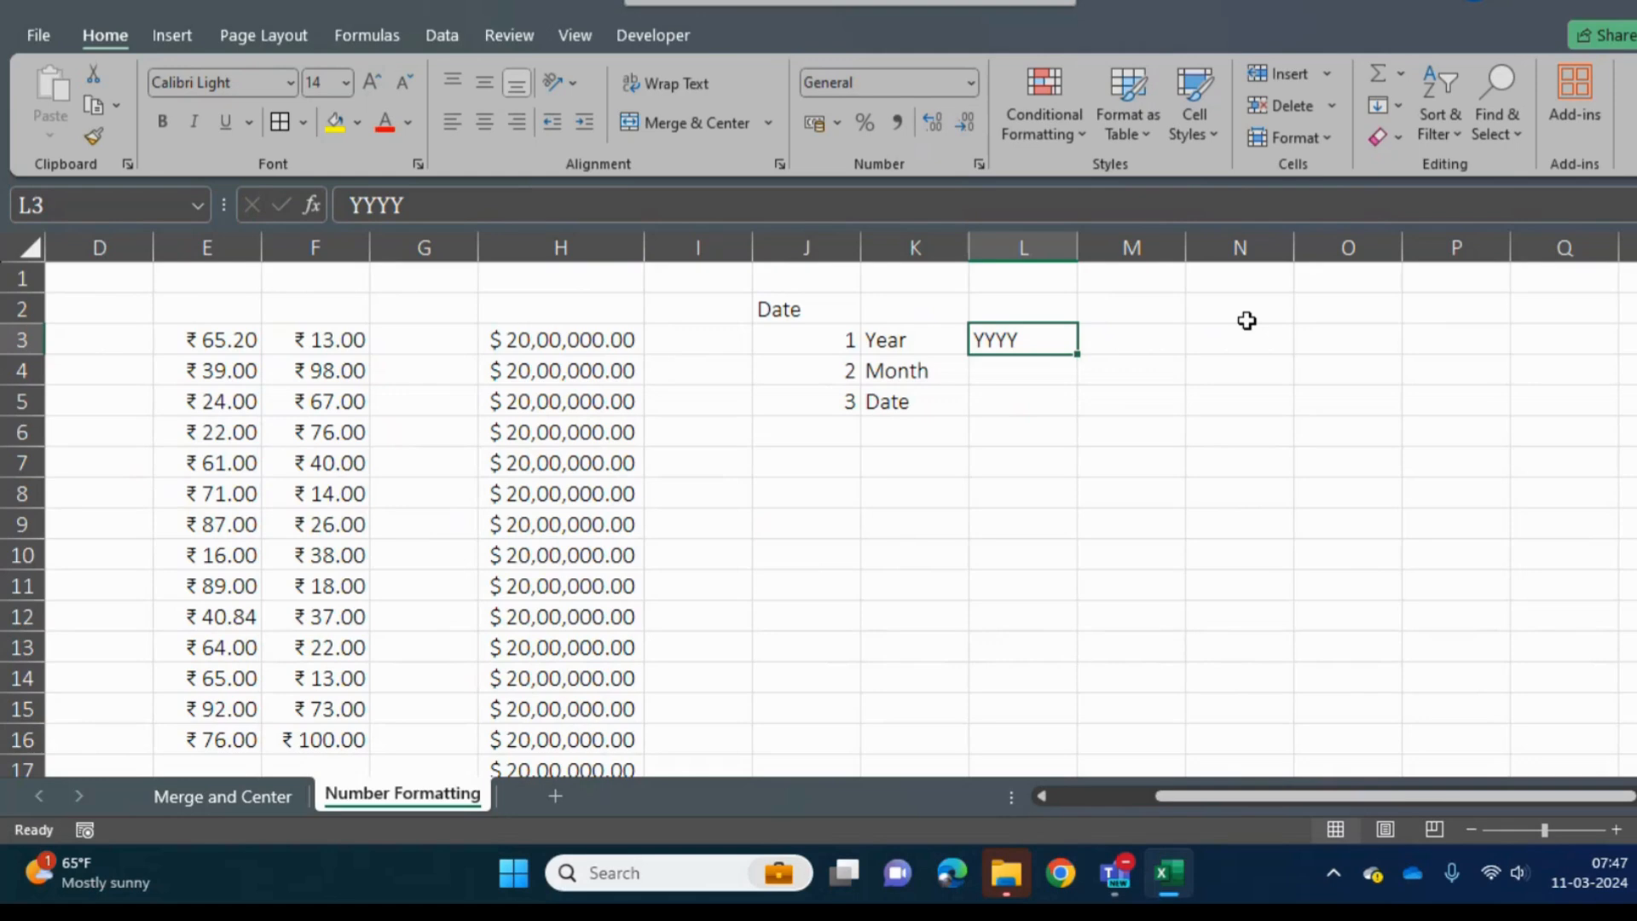
pyautogui.press('Up')
pyautogui.press('Right')
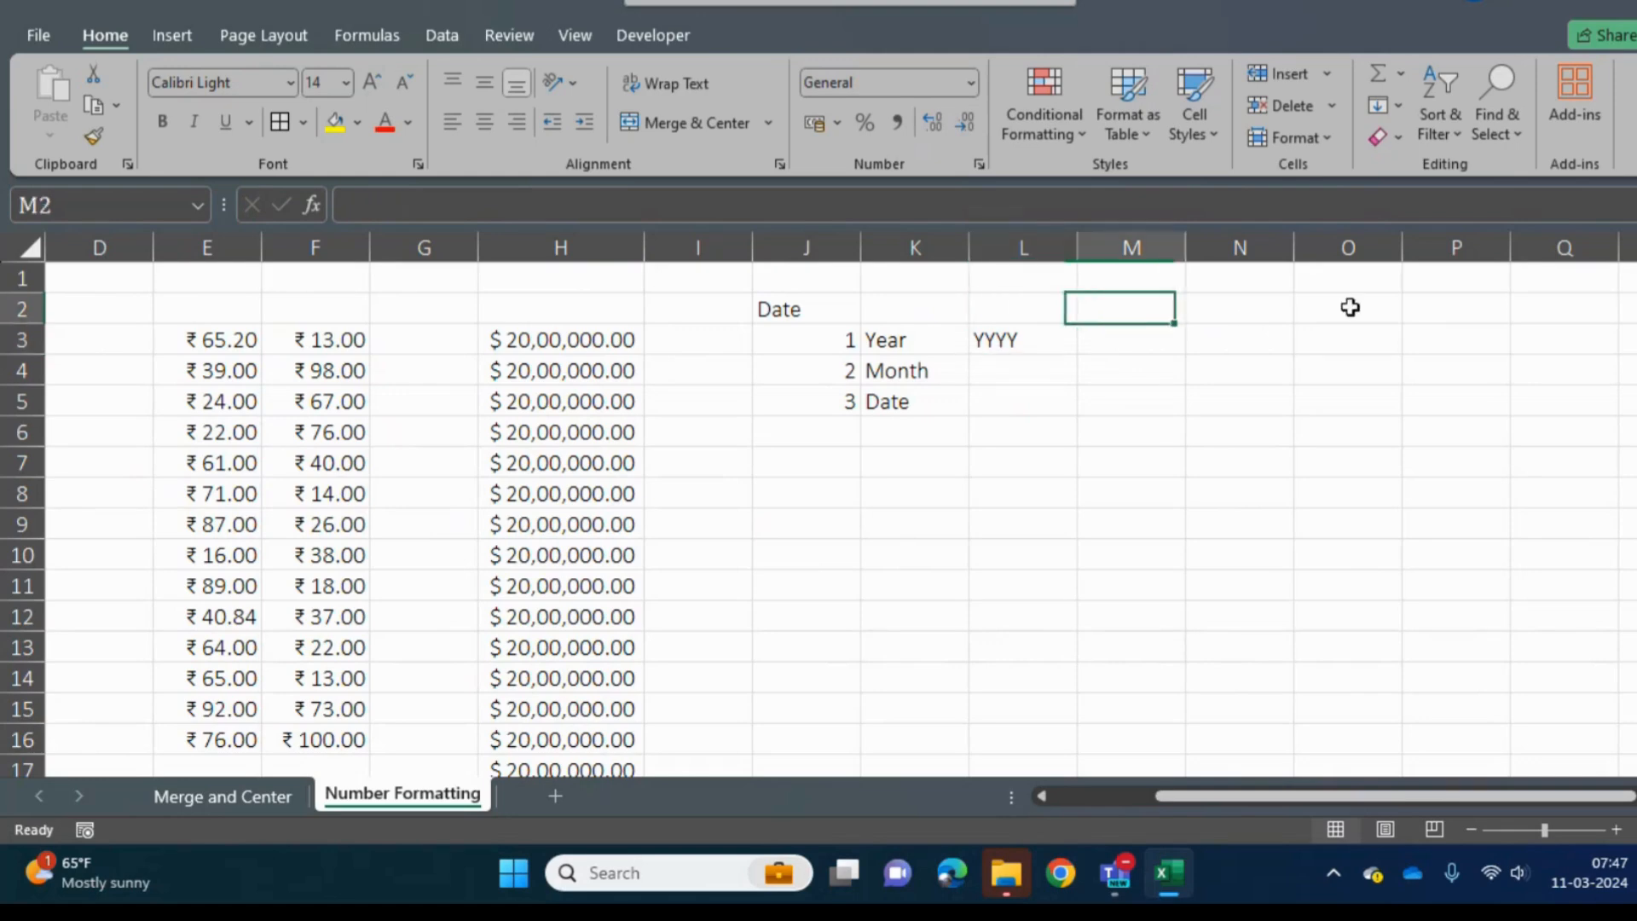
pyautogui.press('Left')
pyautogui.write('4 Dig')
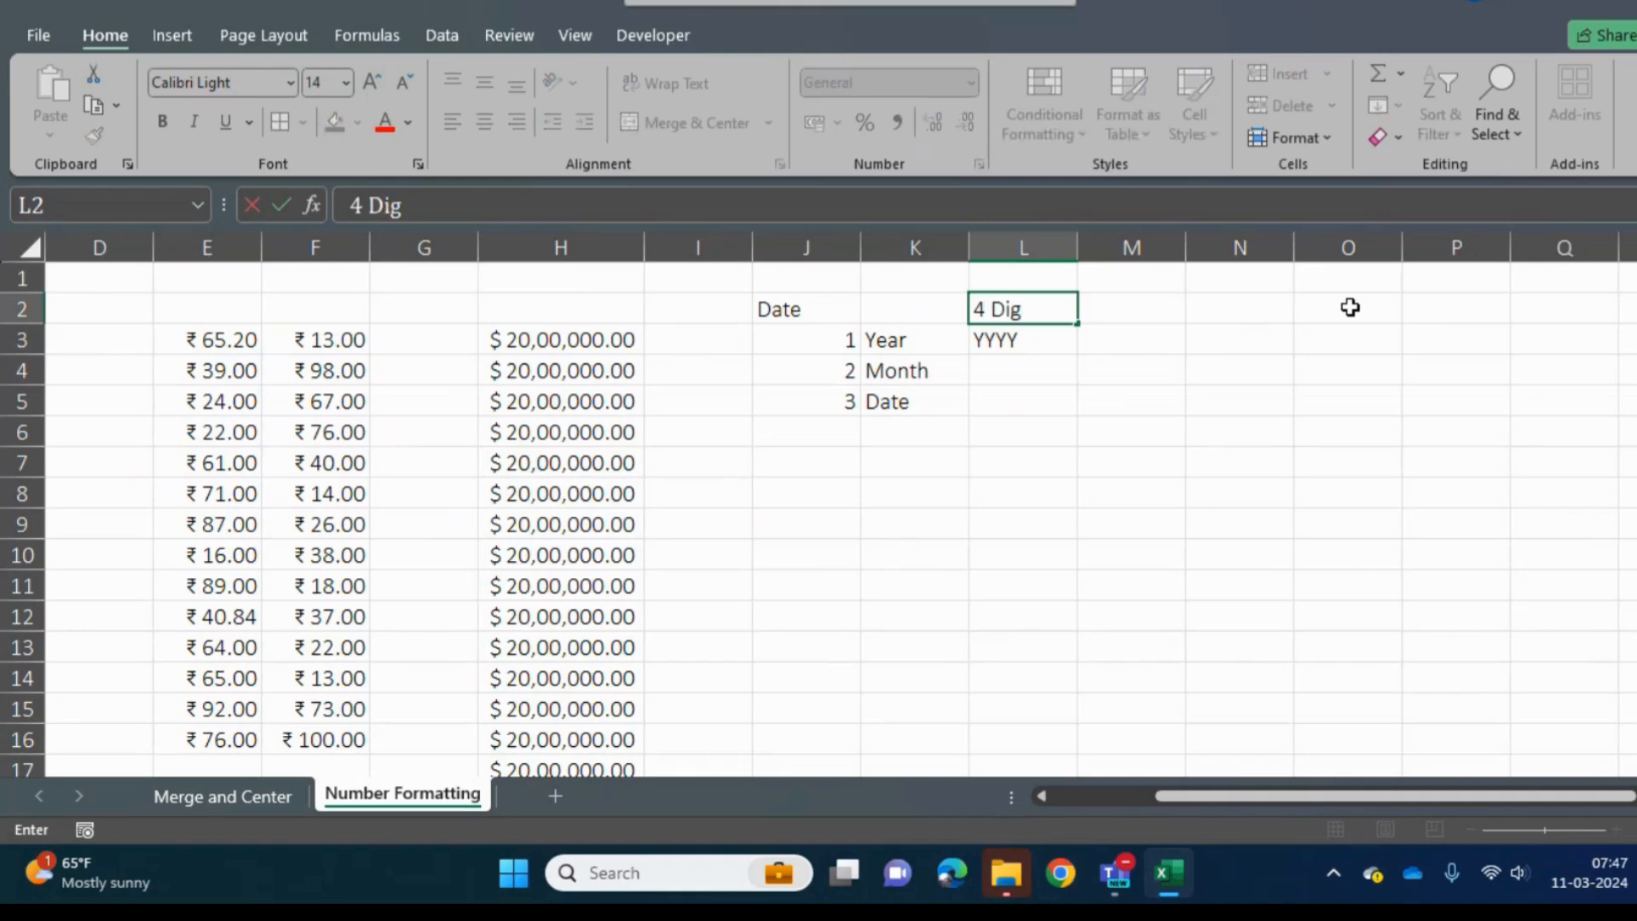
pyautogui.write('it YEar')
pyautogui.press('Return')
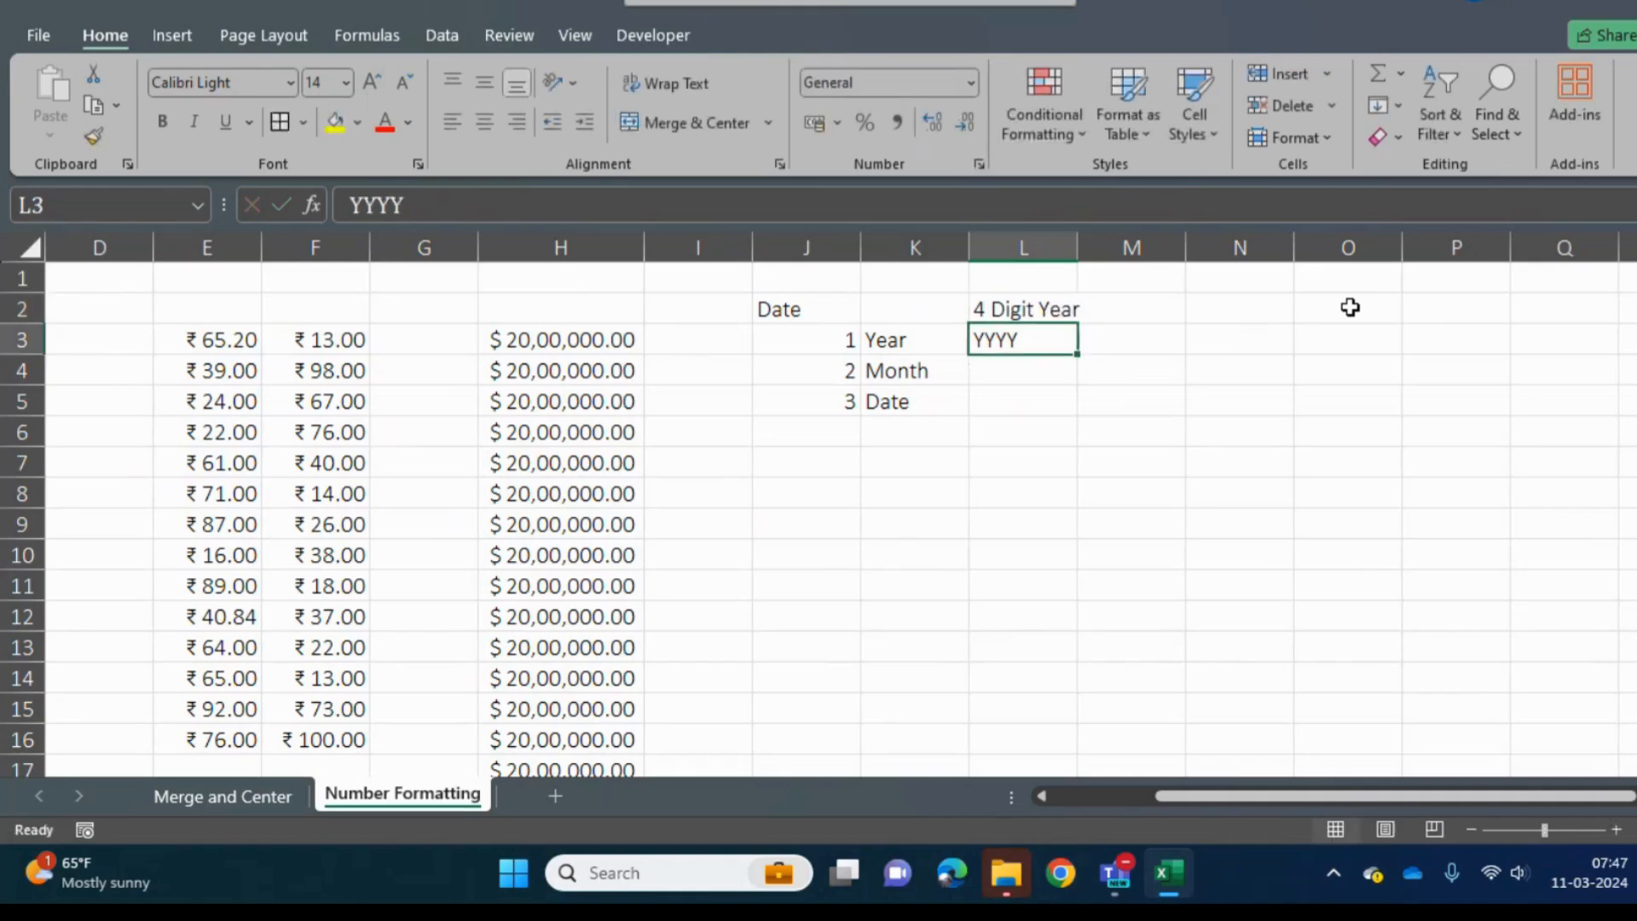
# - Enter the heading "2 Digit Year" in M2, beside the 4 Digit Year heading
pyautogui.press('Up')
pyautogui.press('Down')
pyautogui.press('Up')
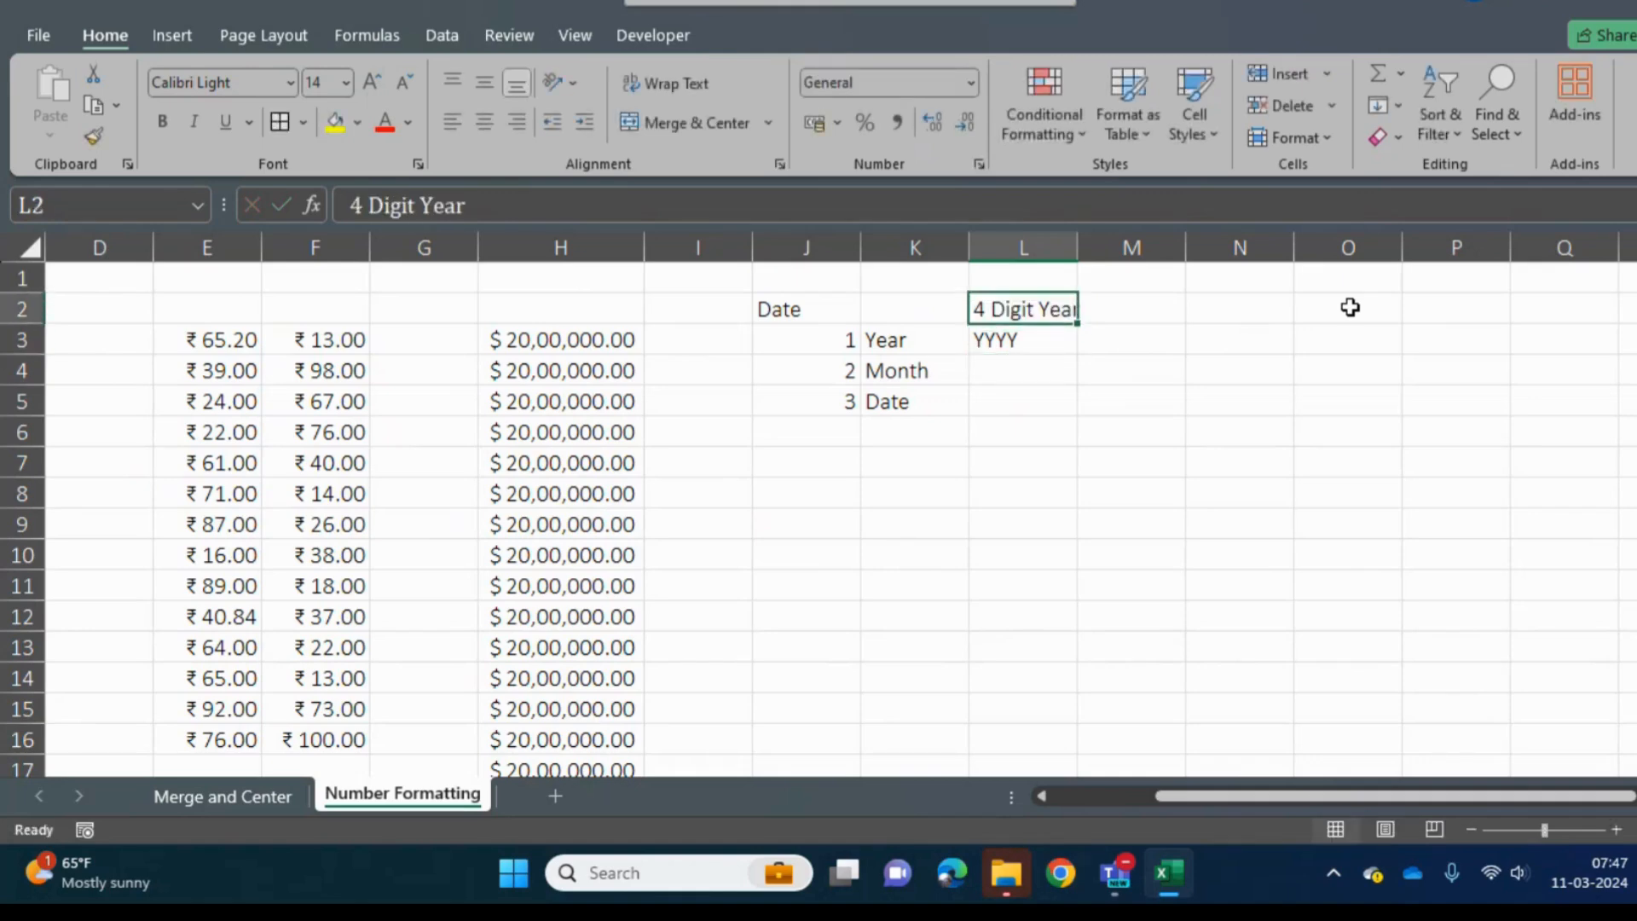
pyautogui.press('Right')
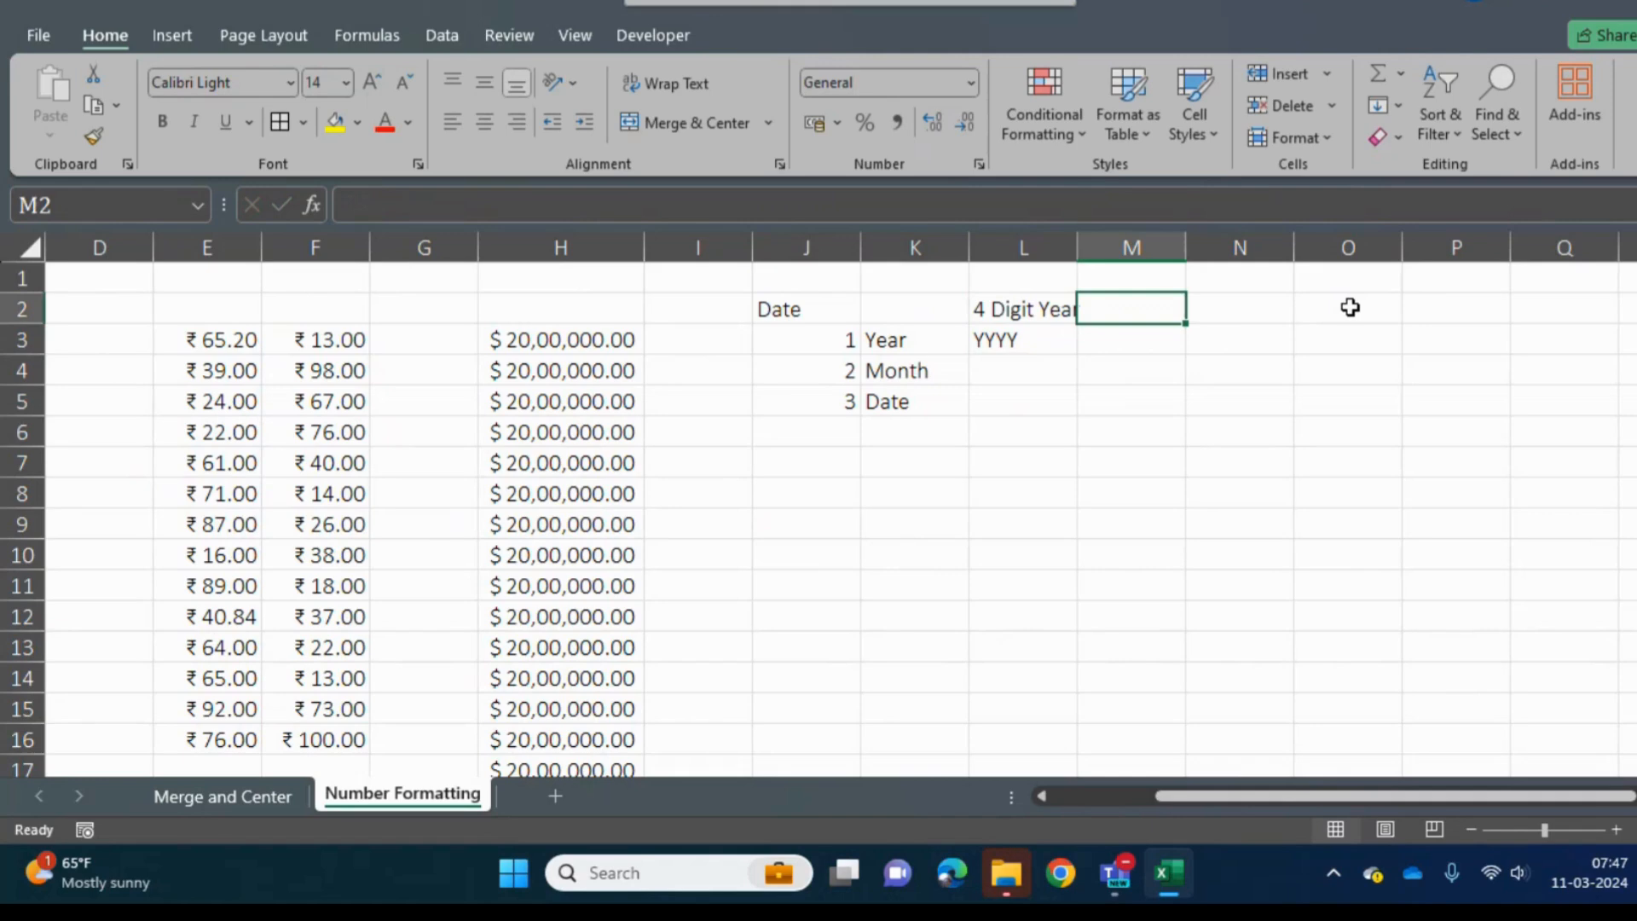
pyautogui.write('2 Dit')
pyautogui.press('BackSpace')
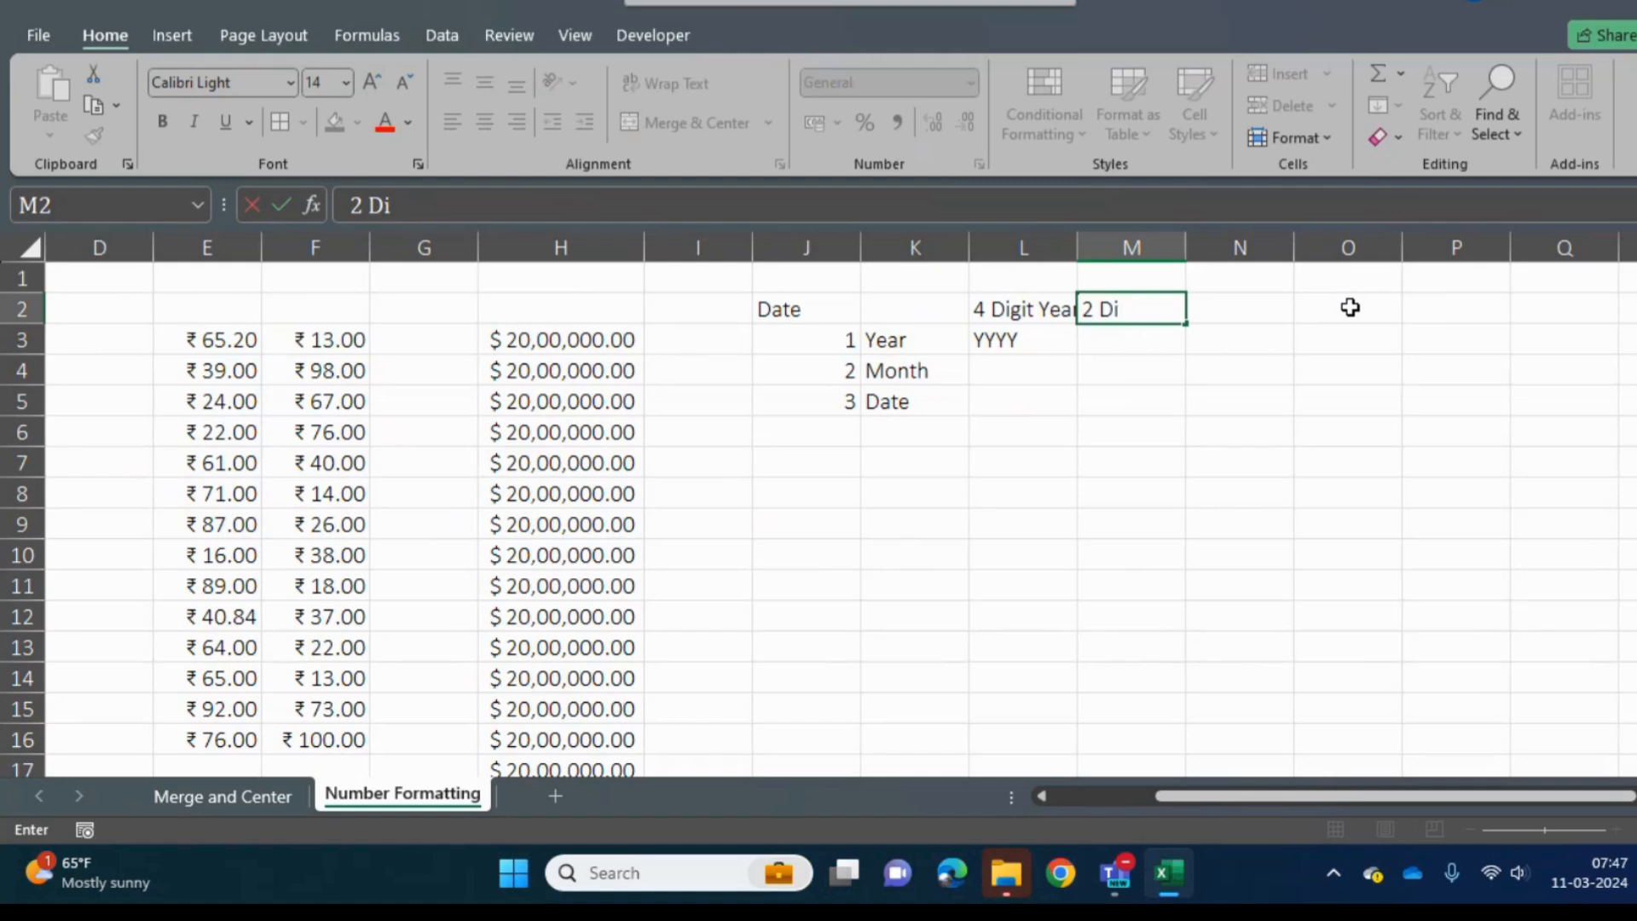
pyautogui.write('git Year')
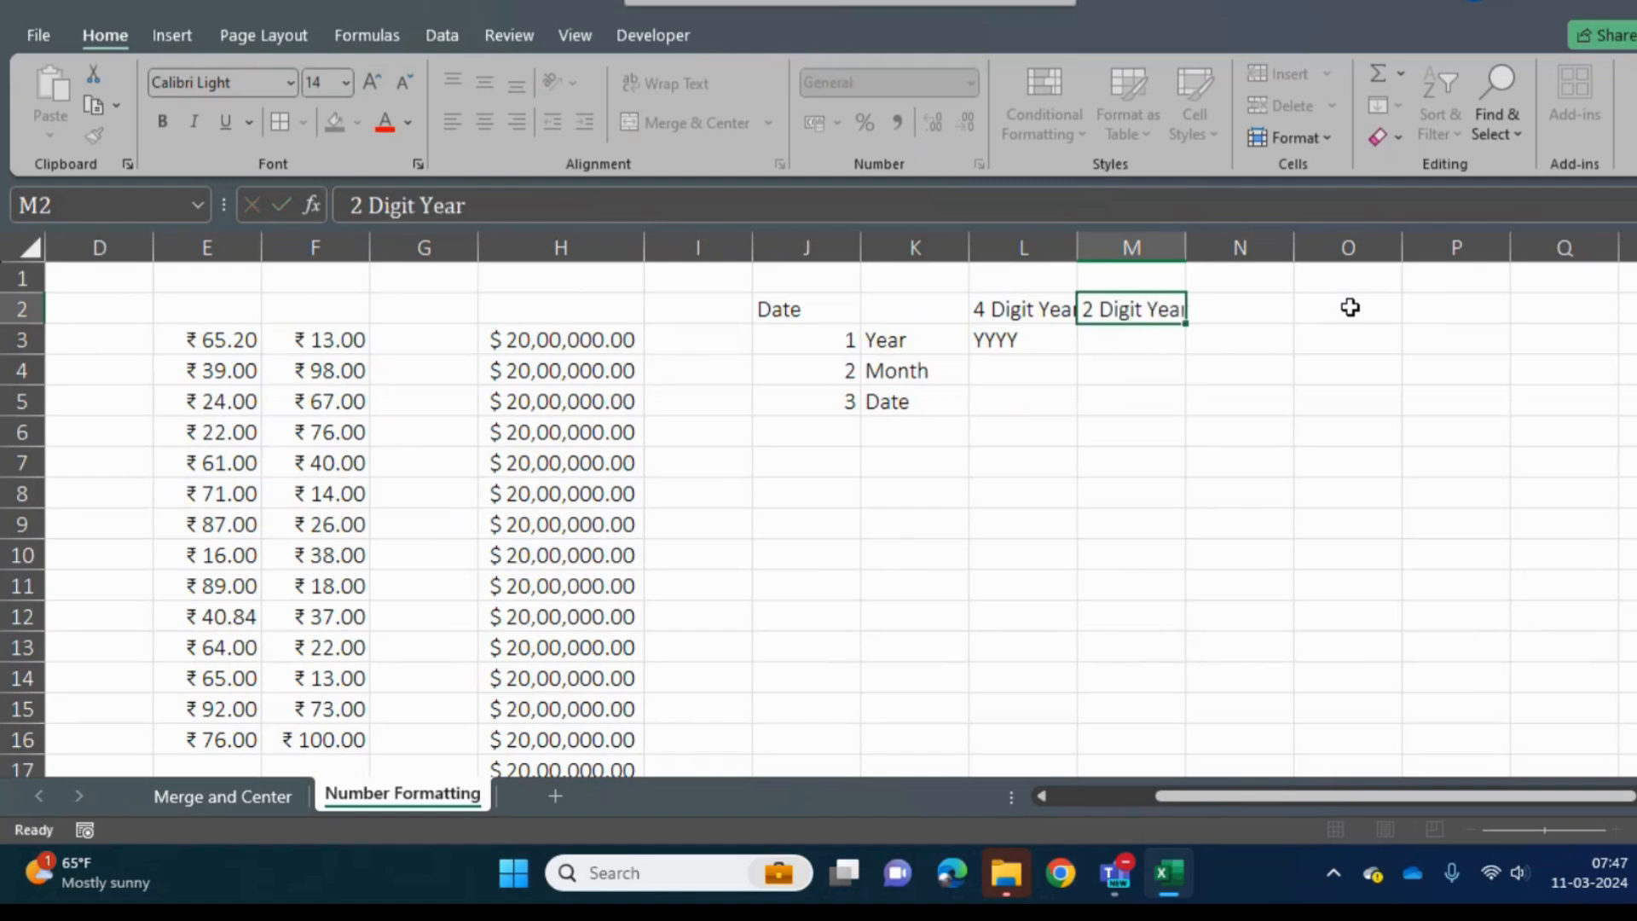
pyautogui.press('Return')
# - Enter the format code YY in M3, under the 2 Digit Year heading
pyautogui.write('YY')
pyautogui.press('Return')
pyautogui.press('Up')
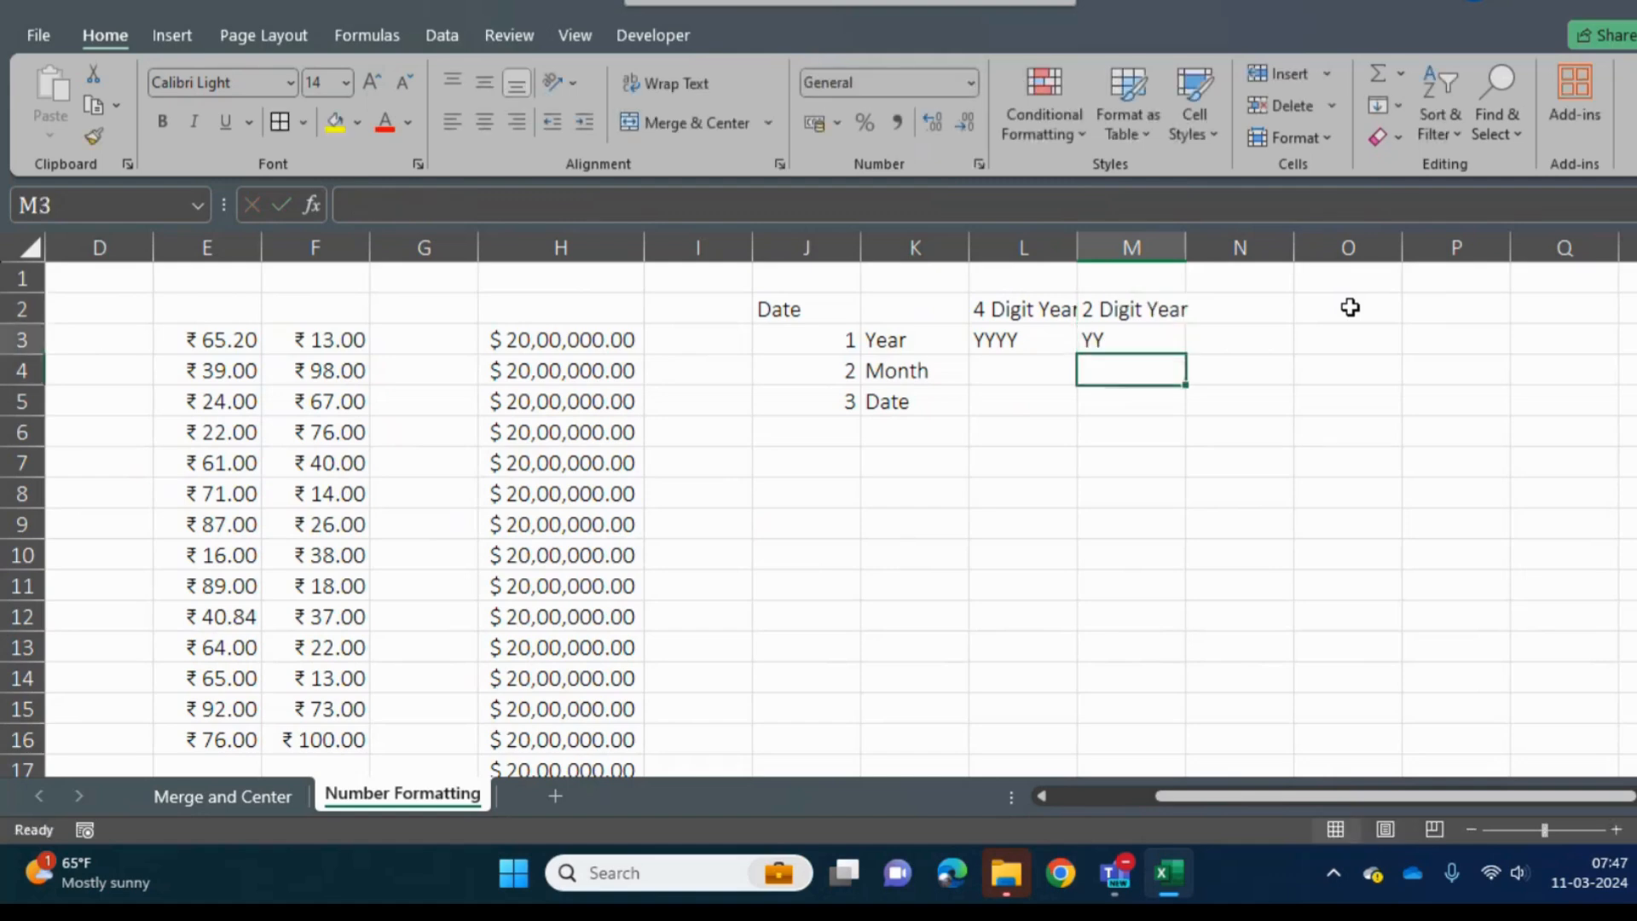
# - Insert blank cells at J4:M4 above the Month row, shifting the existing cells down
pyautogui.press('Left')
pyautogui.press('Down')
pyautogui.press('Left')
pyautogui.press('Left')
pyautogui.hotkey('shift', 'Right')
pyautogui.hotkey('shift', 'Right')
pyautogui.hotkey('shift', 'Right')
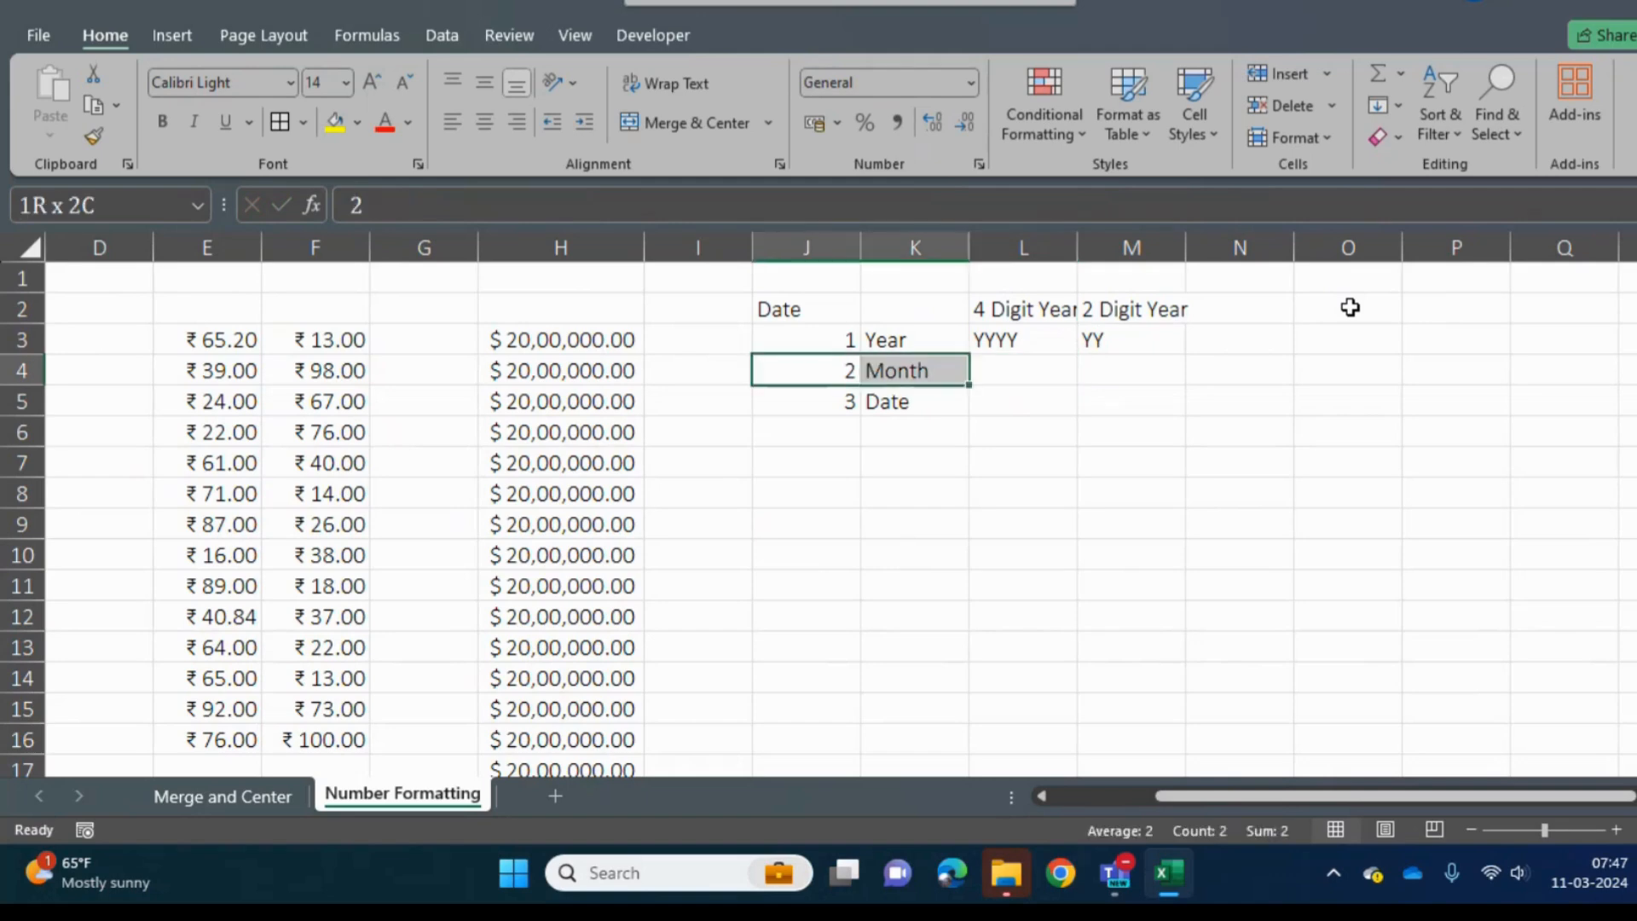
pyautogui.hotkey('ctrl', 'shift', '+')
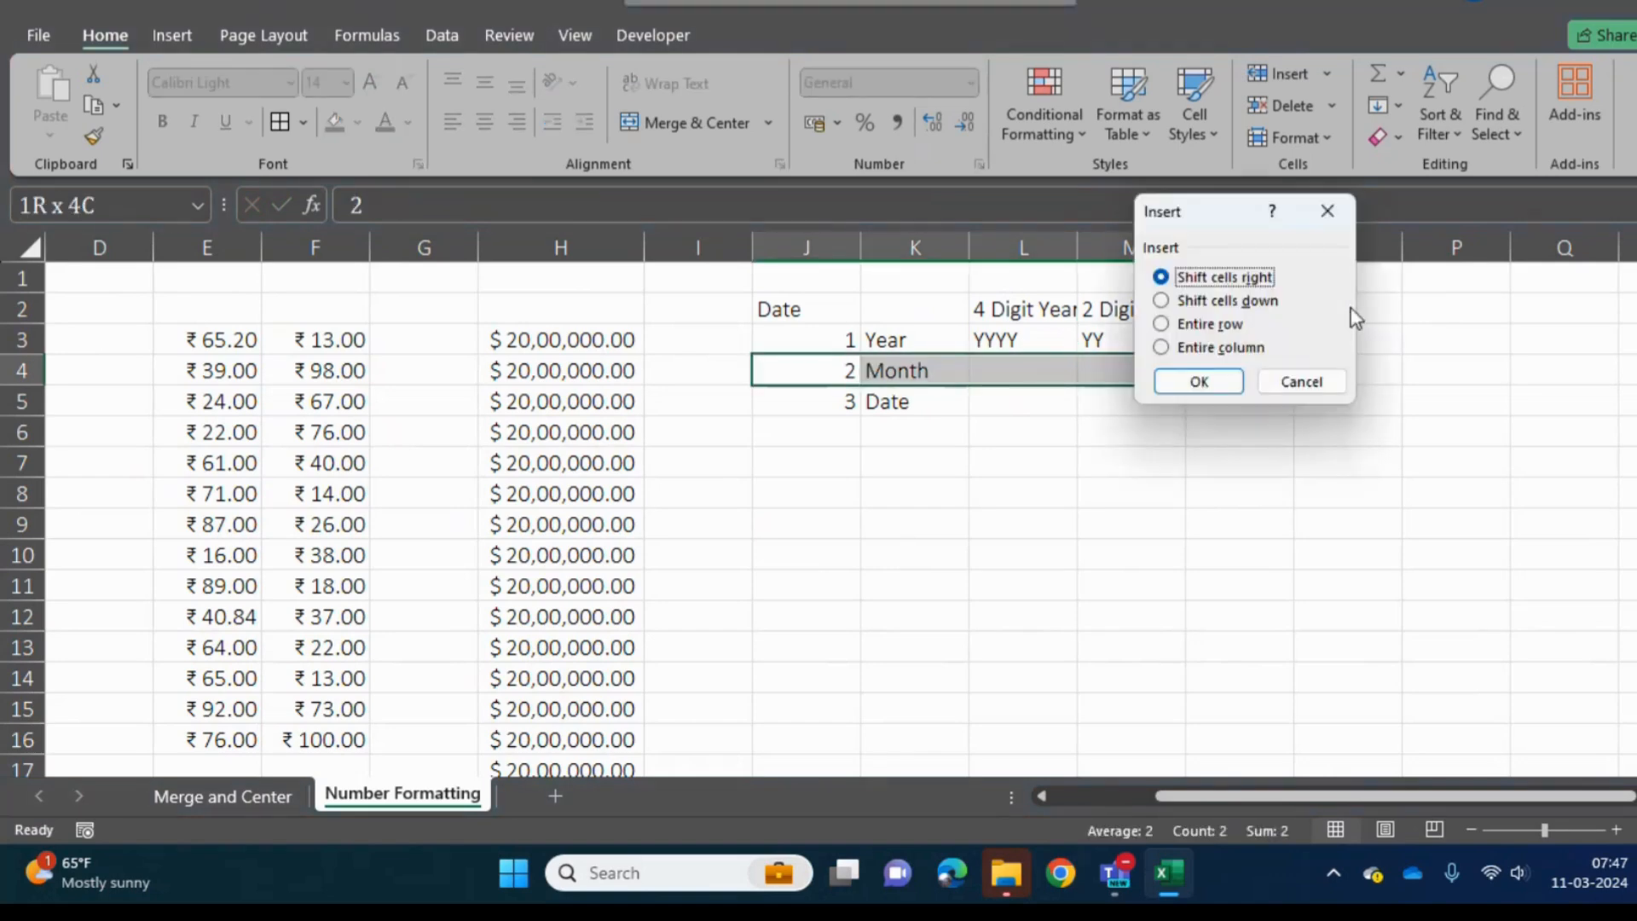
pyautogui.press('Down')
pyautogui.press('Return')
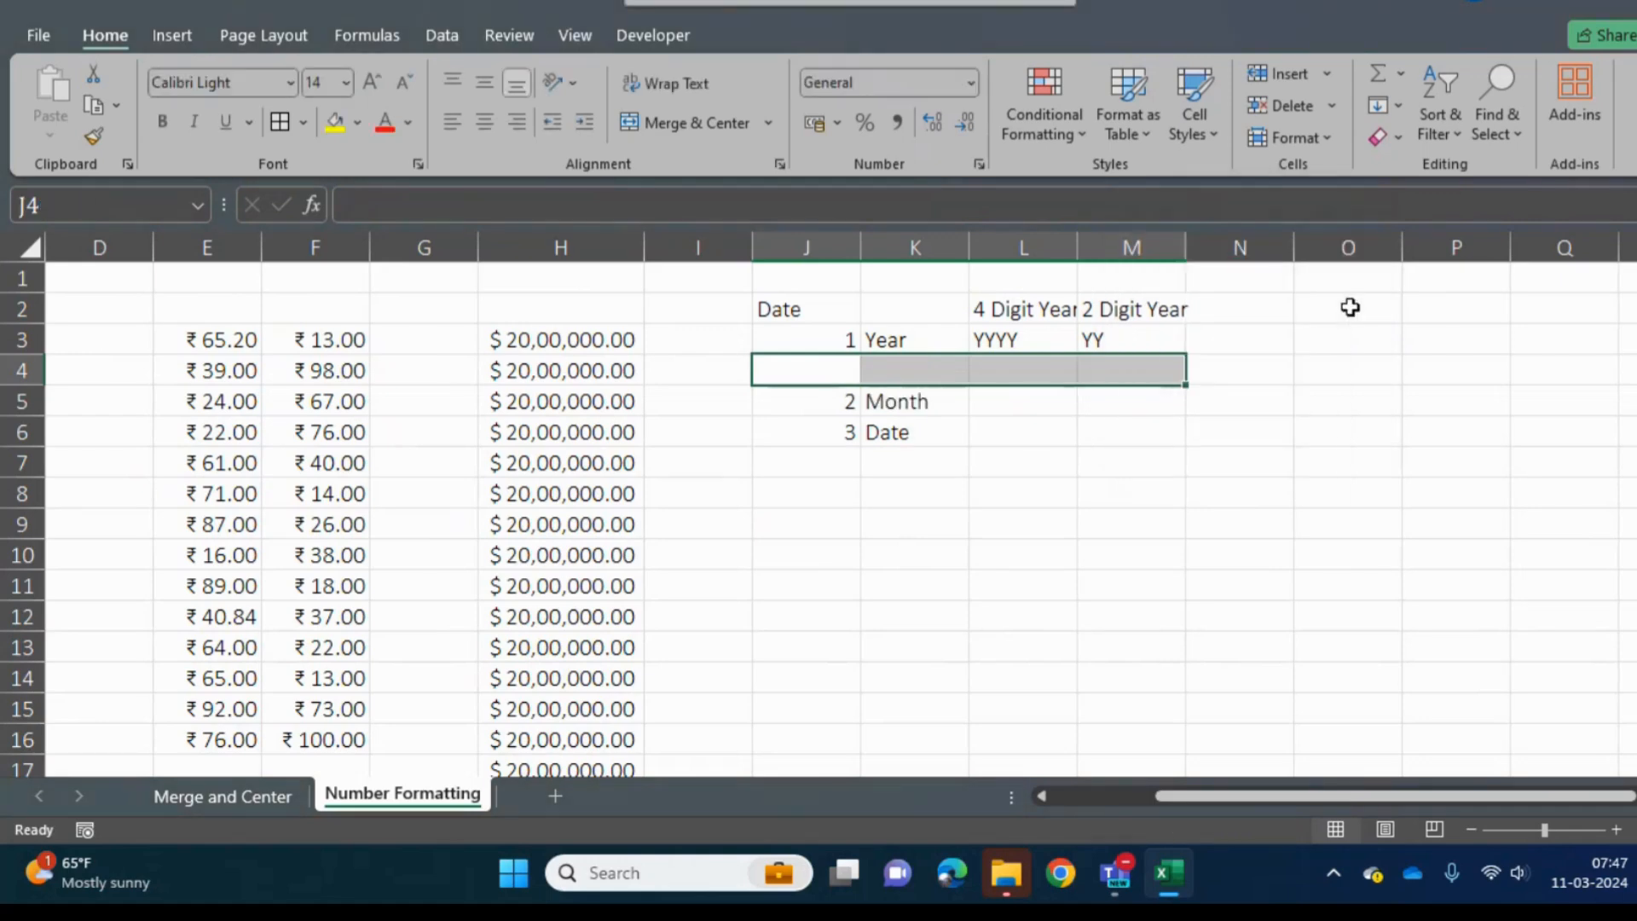
# - Enter the headings "Full Month" in L4 and "Short Month" in M4, above the Month row
pyautogui.hotkey('shift', 'Left')
pyautogui.hotkey('shift', 'Left')
pyautogui.hotkey('shift', 'Left')
pyautogui.press('Right')
pyautogui.press('Right')
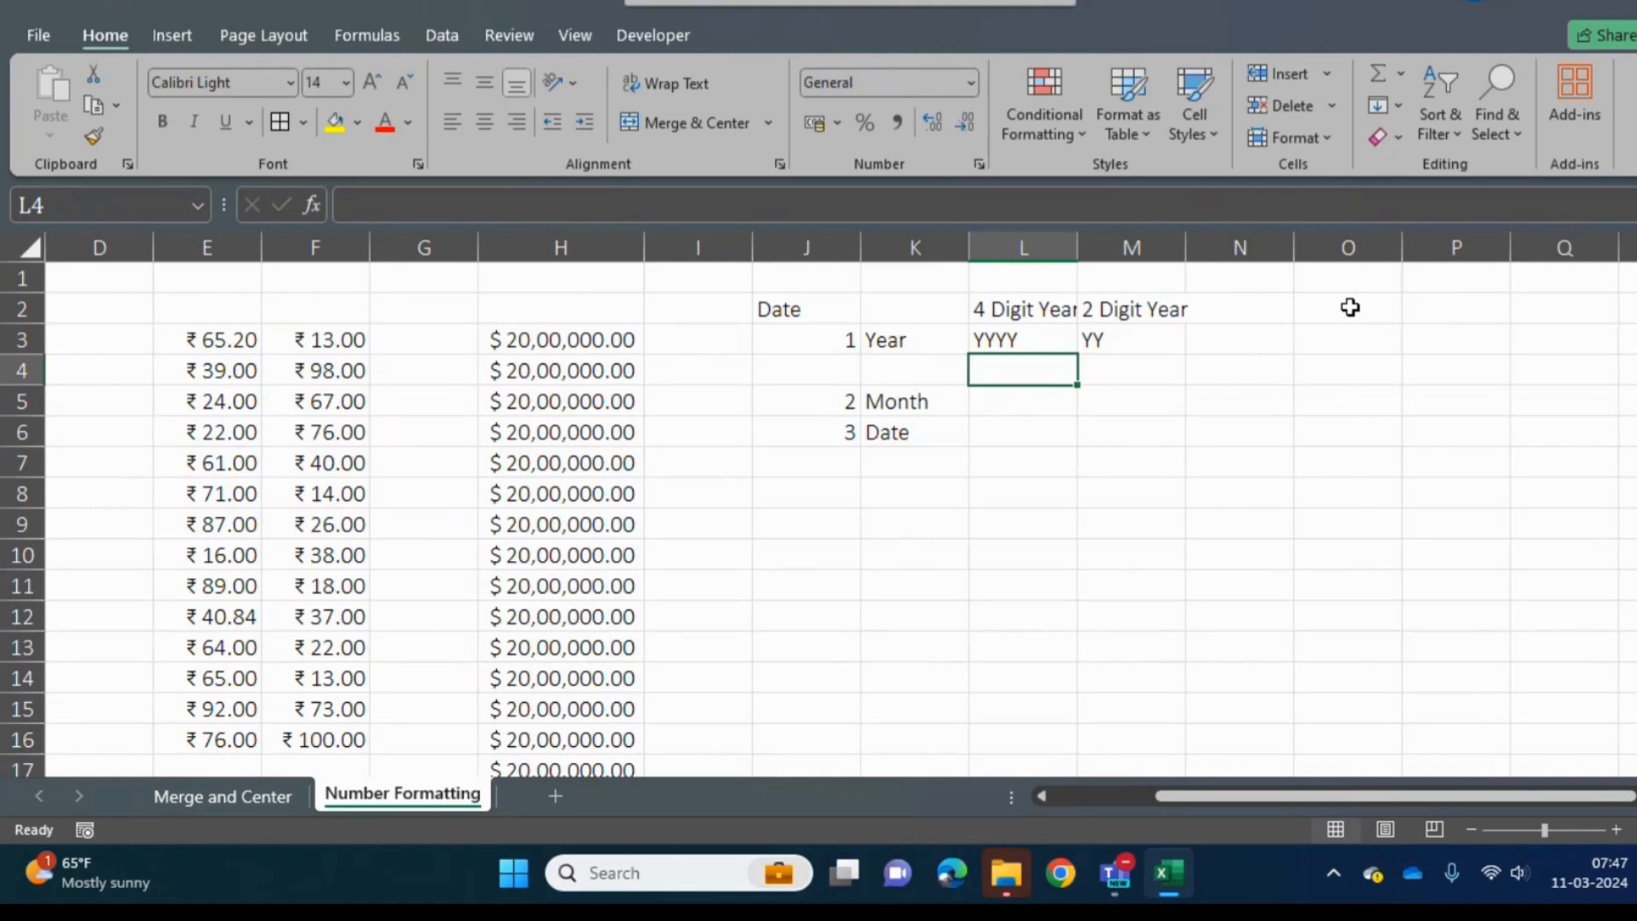
pyautogui.write('Ful')
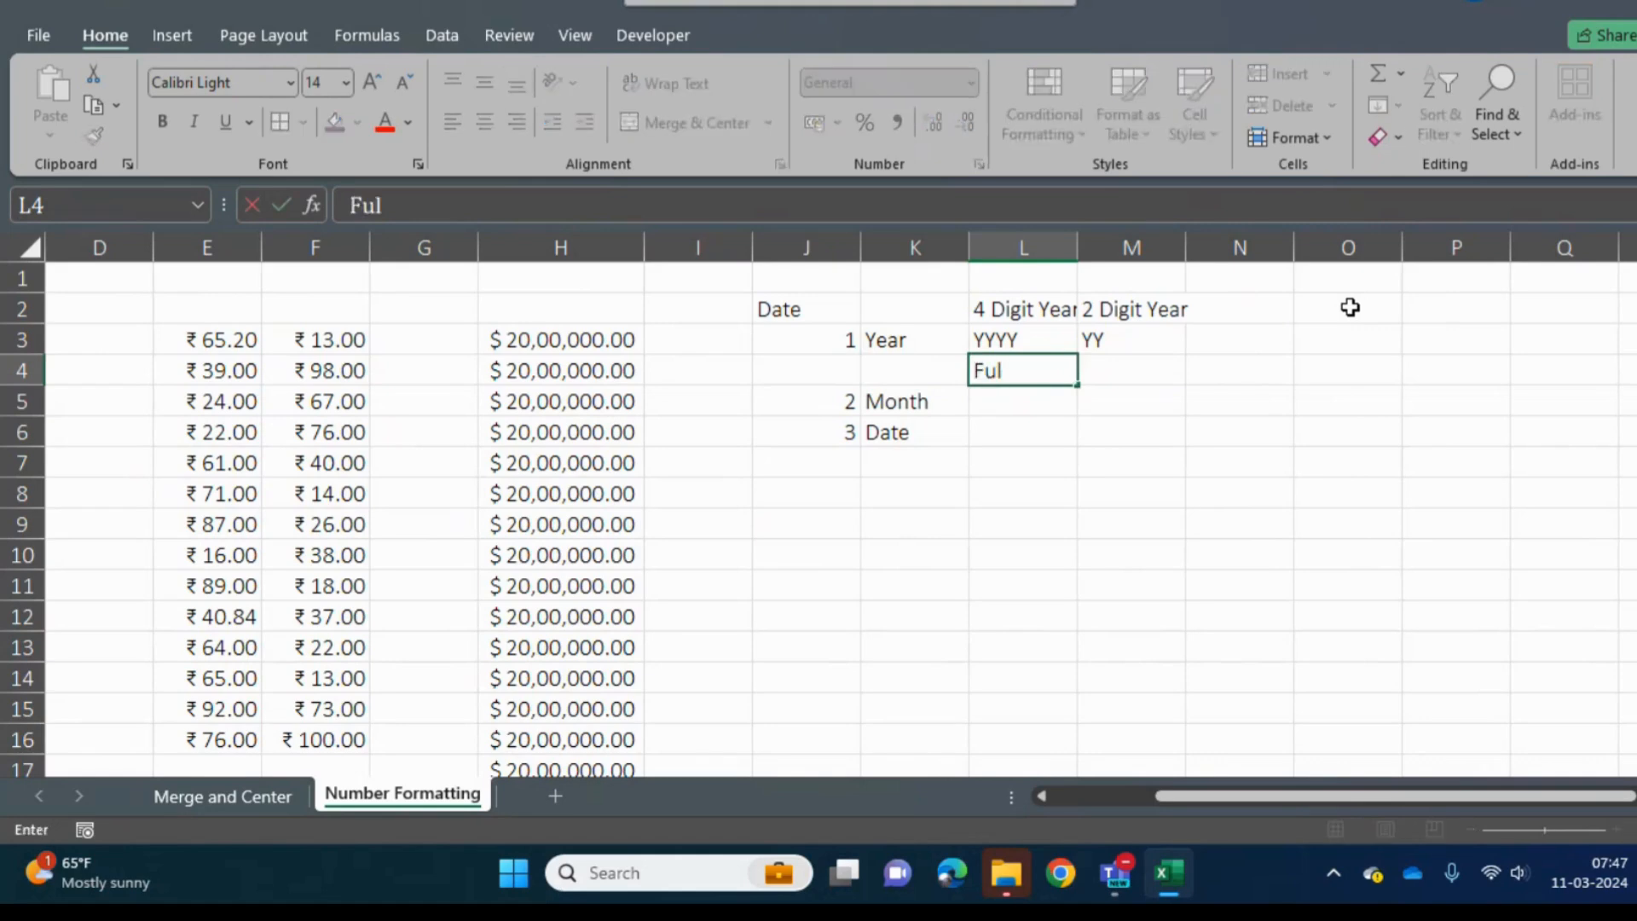
pyautogui.write('l Month')
pyautogui.press('Tab')
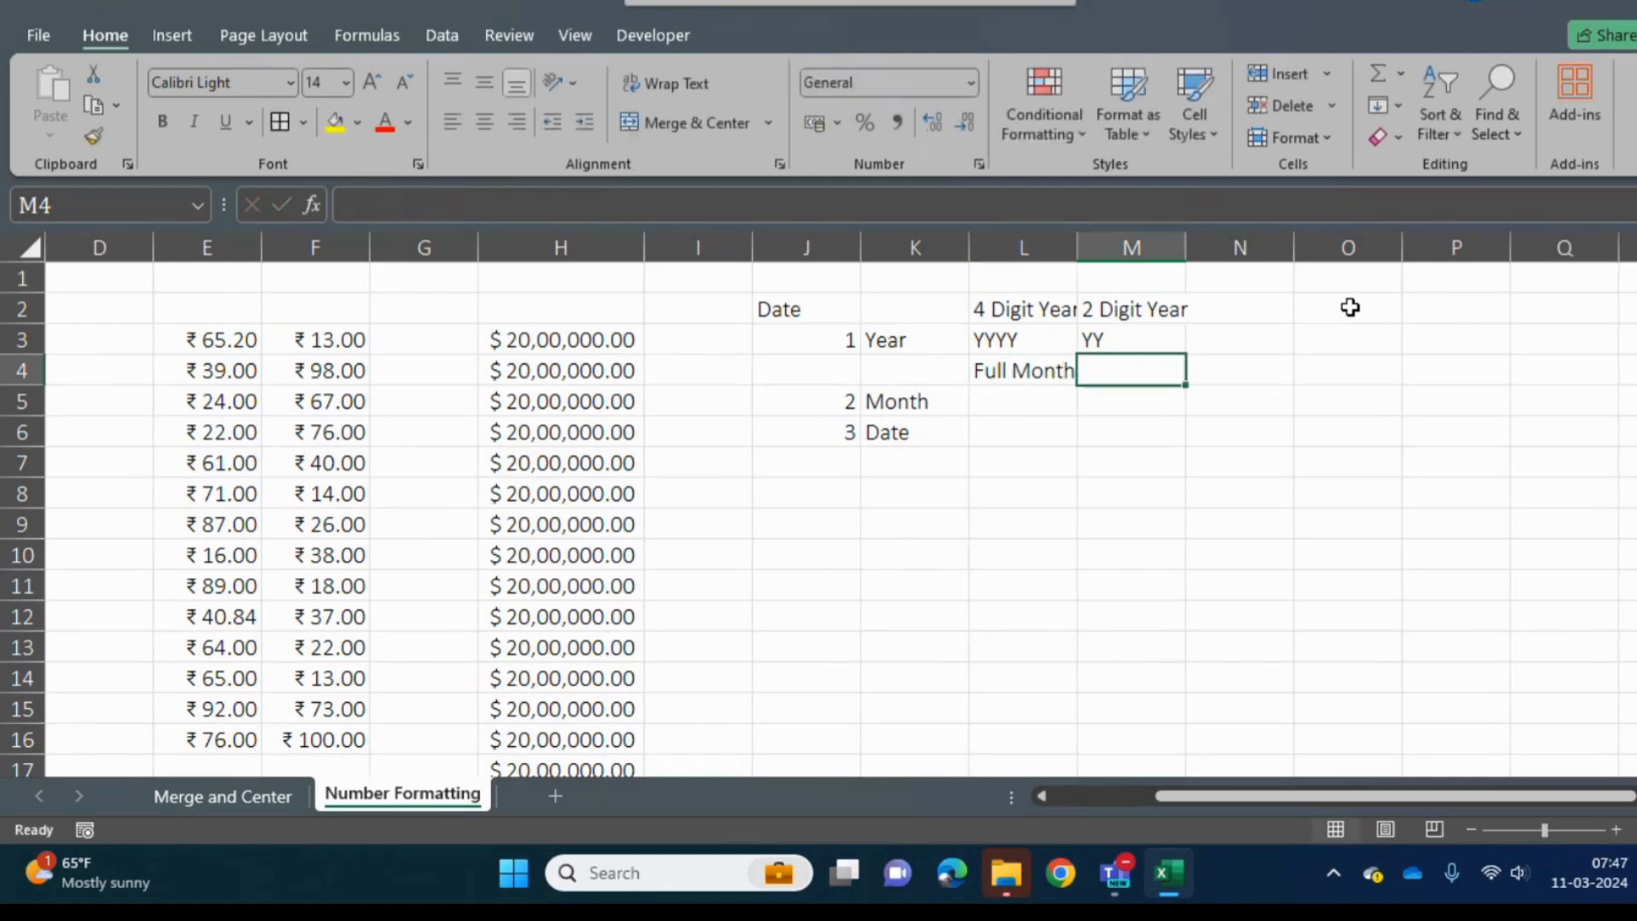
pyautogui.write('Short Month')
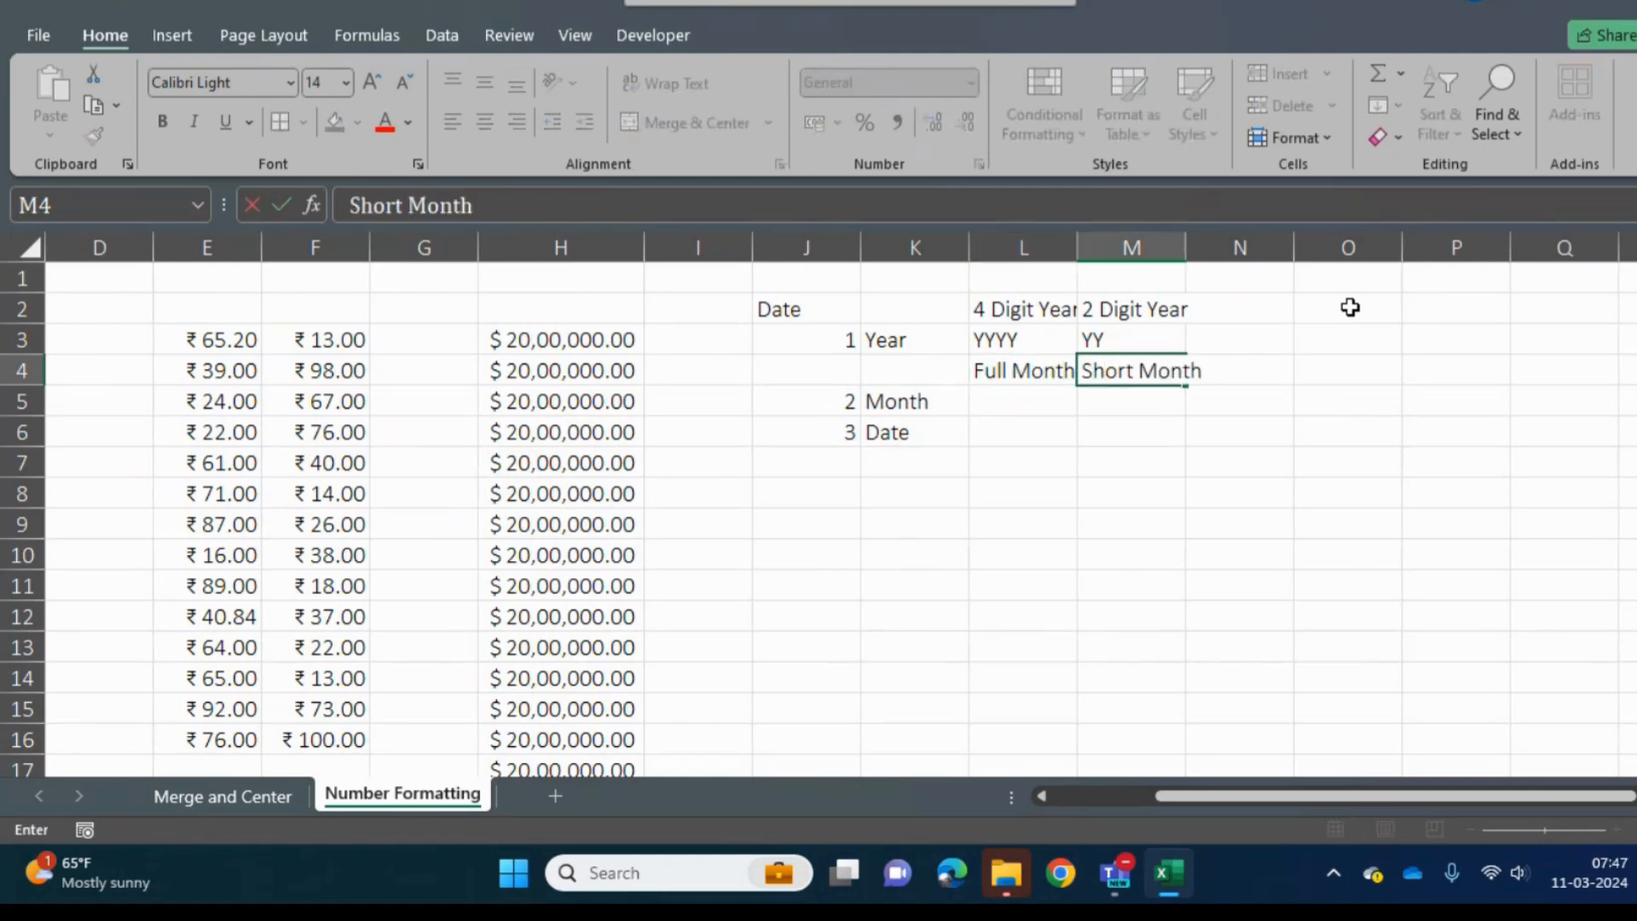
pyautogui.press('Tab')
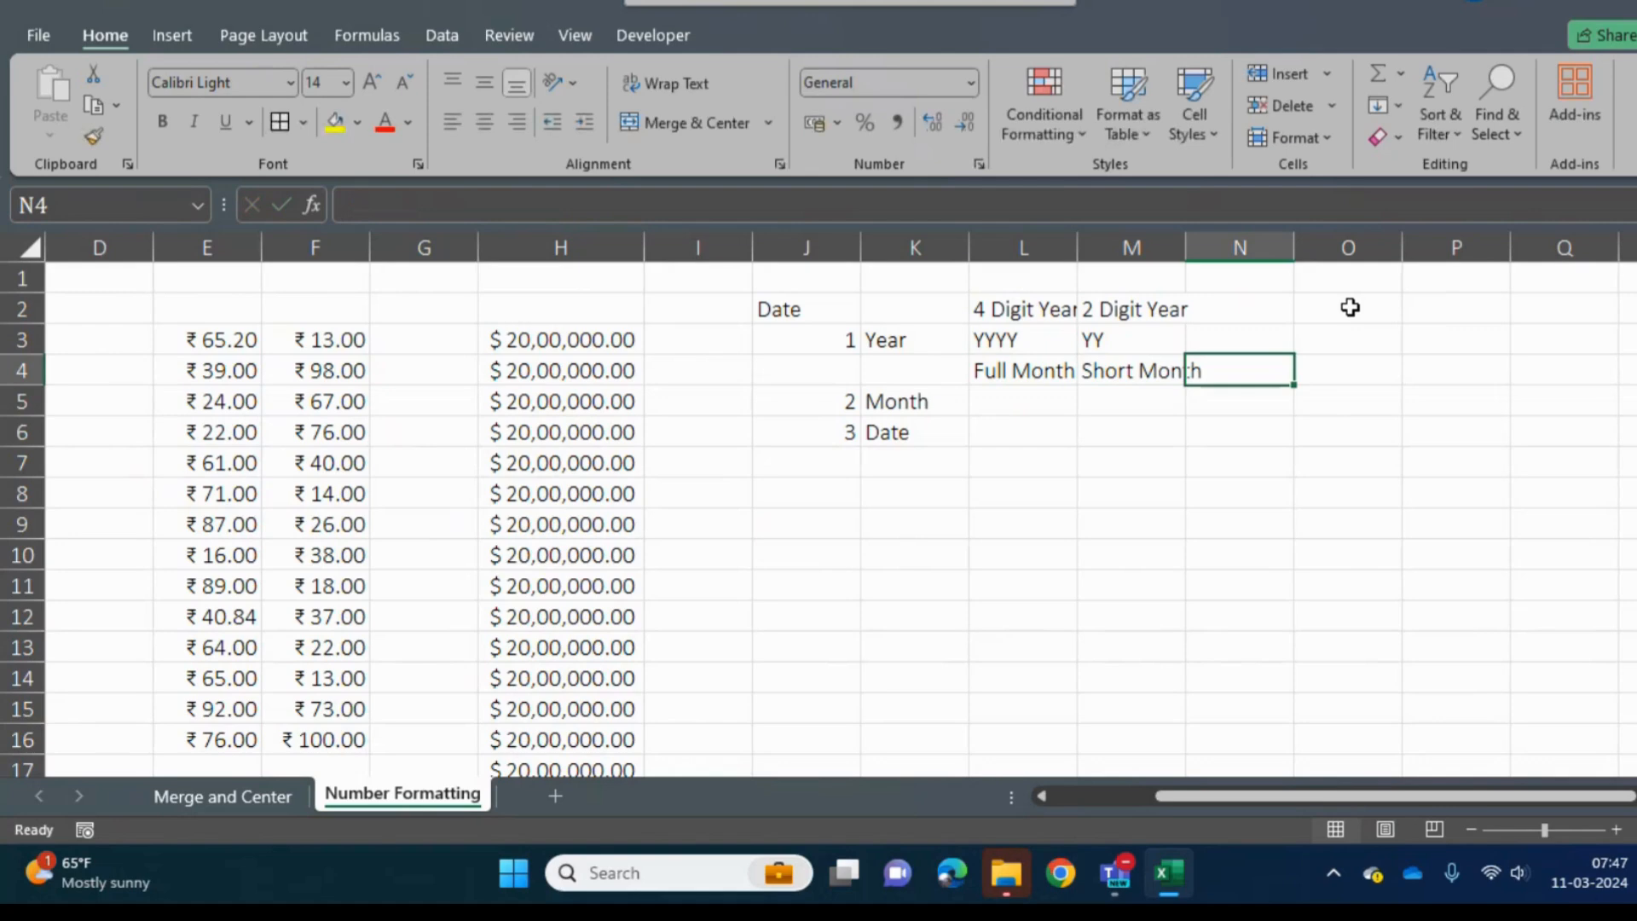
# - Enter the heading "Digit Month Name" in N4, beside the Short Month heading
pyautogui.write('Dig')
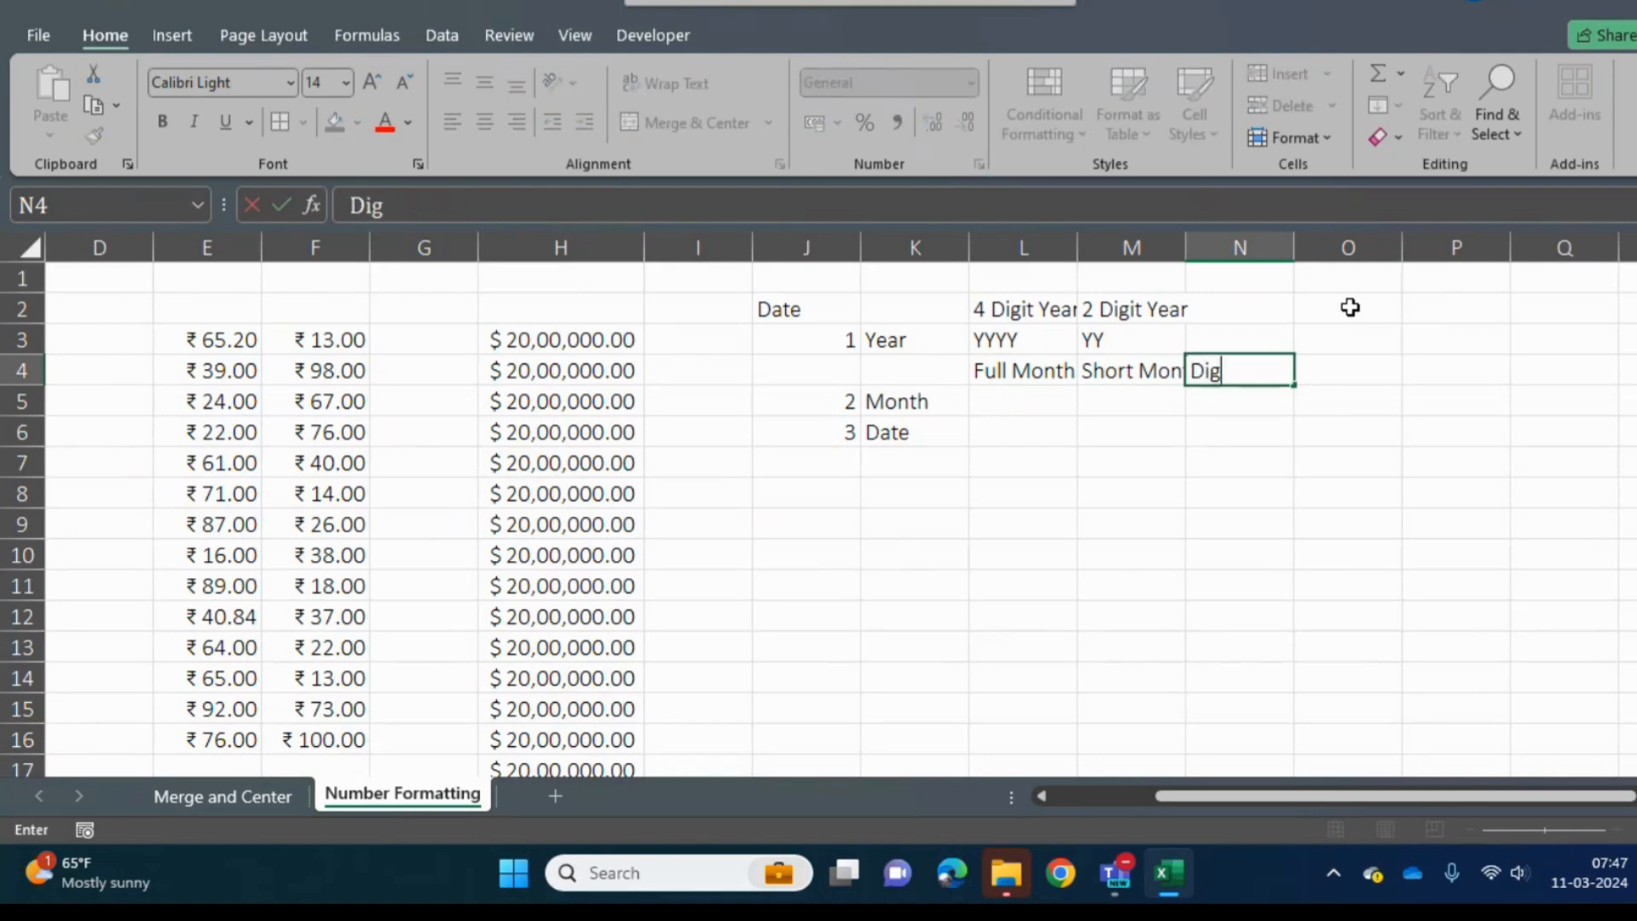
pyautogui.write('it Month NAme')
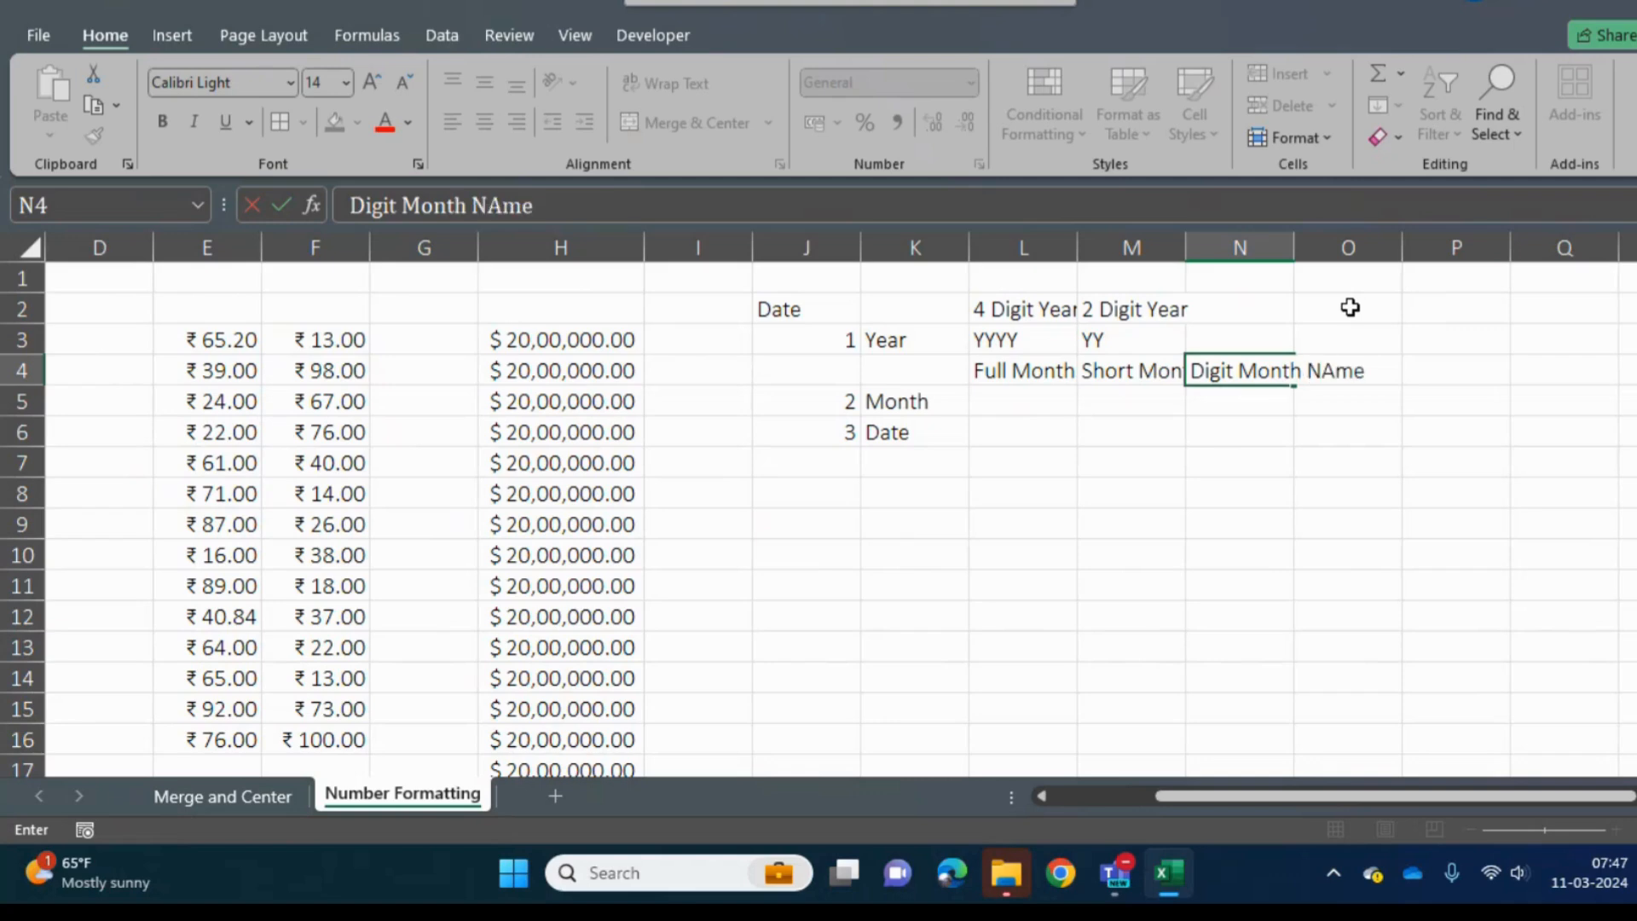
pyautogui.press('Return')
# - Autofit the widths of columns L, M and N to their headings
pyautogui.press('Up')
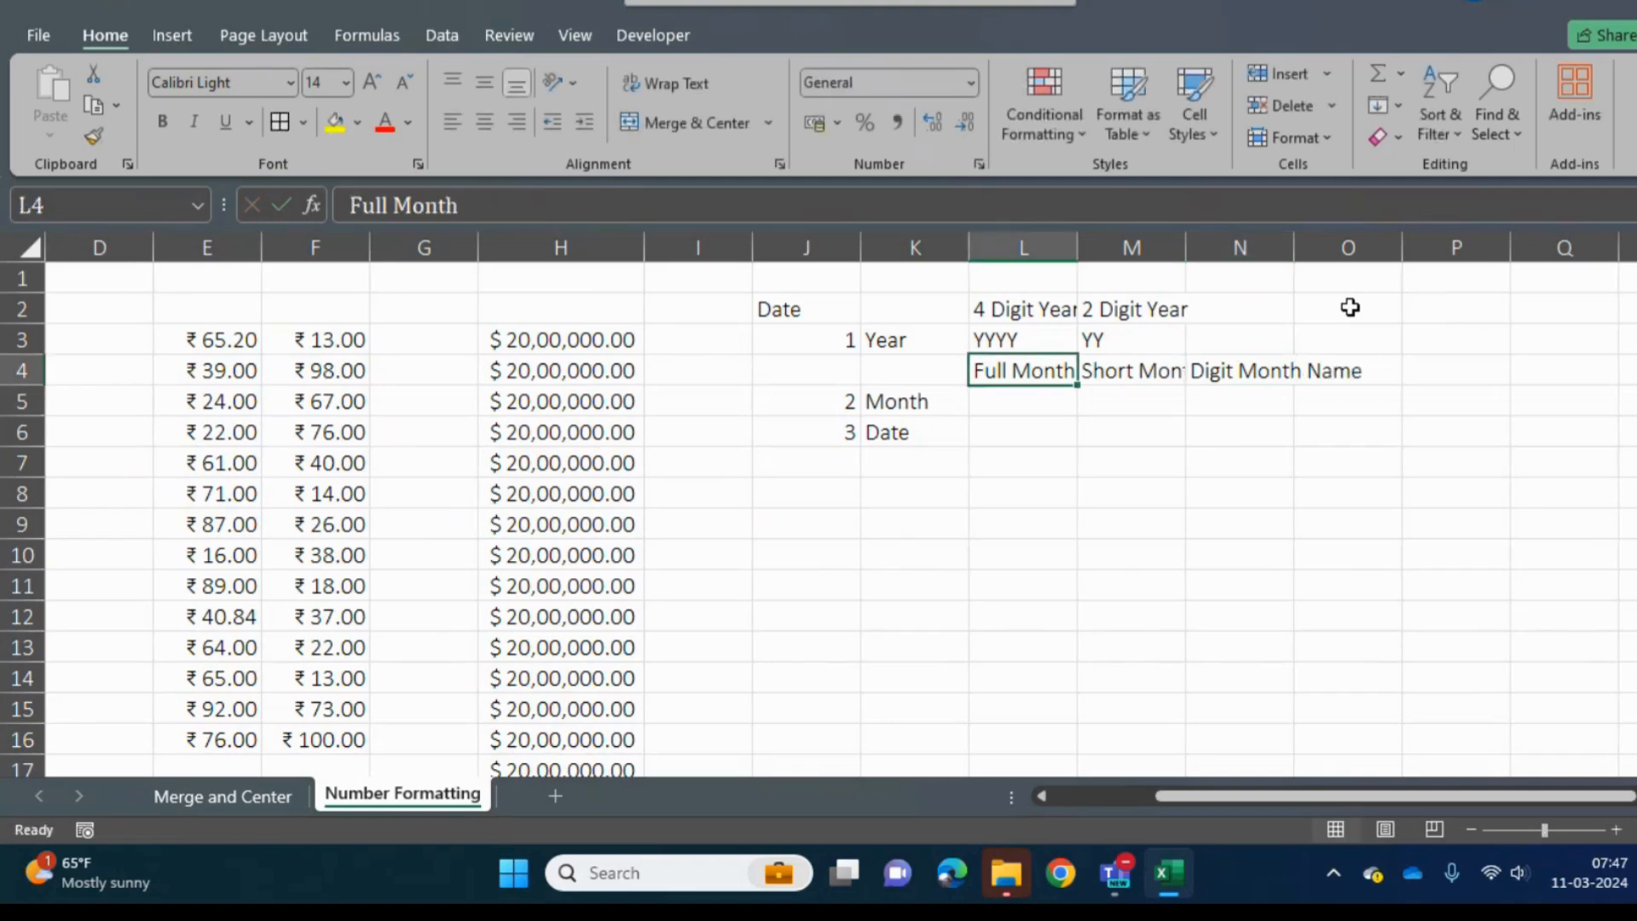
pyautogui.doubleClick(1077, 247)
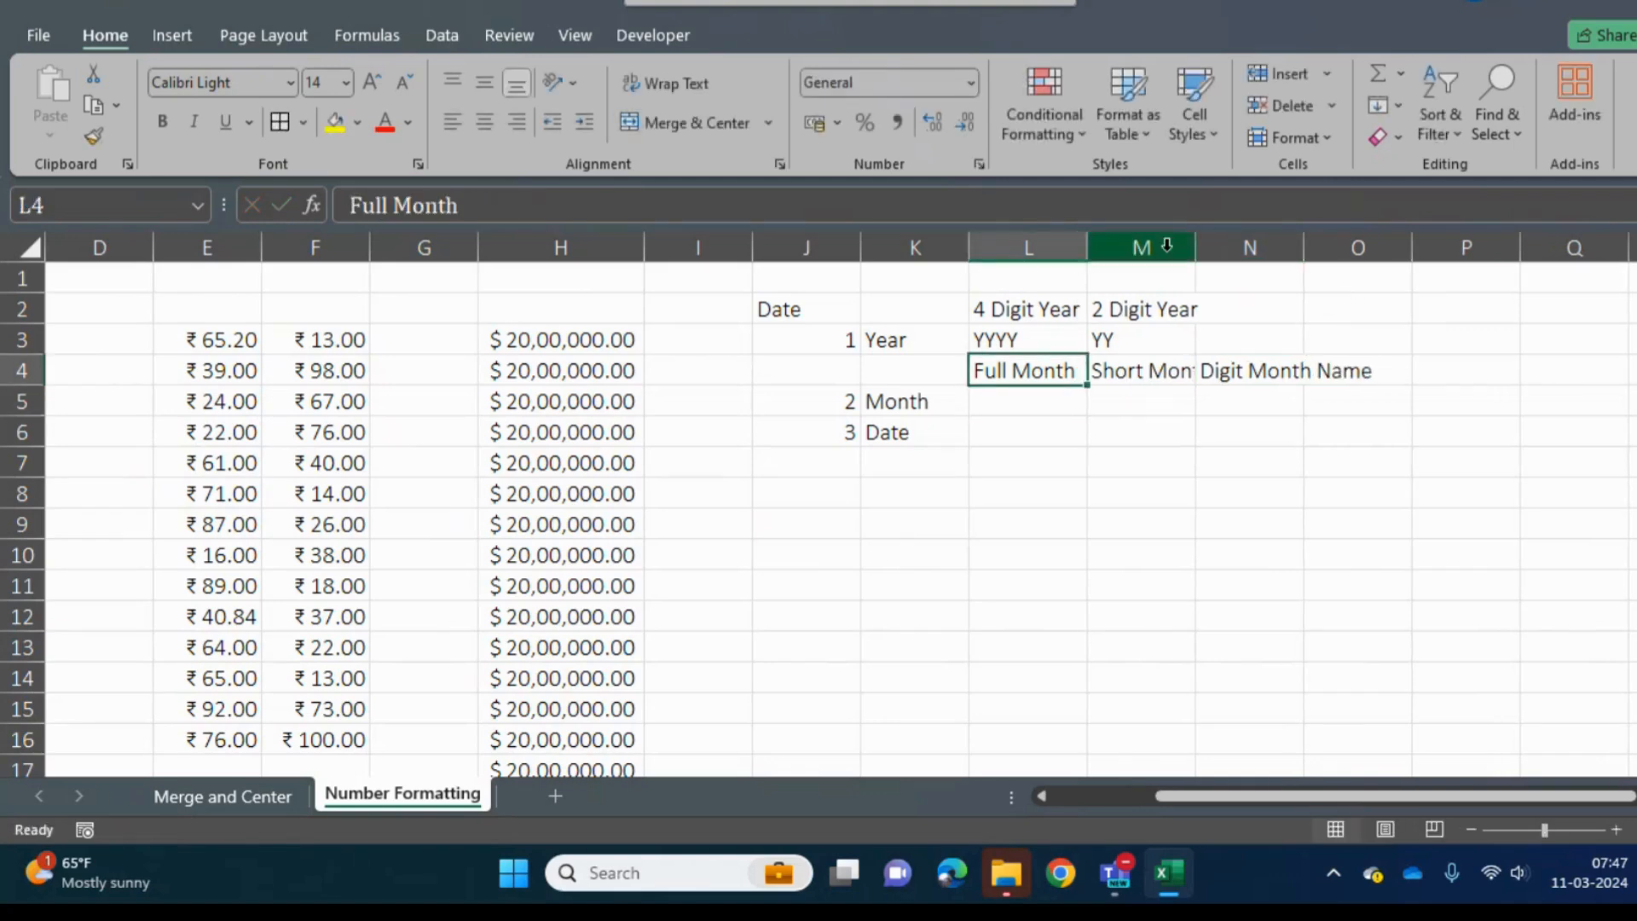
pyautogui.doubleClick(1194, 248)
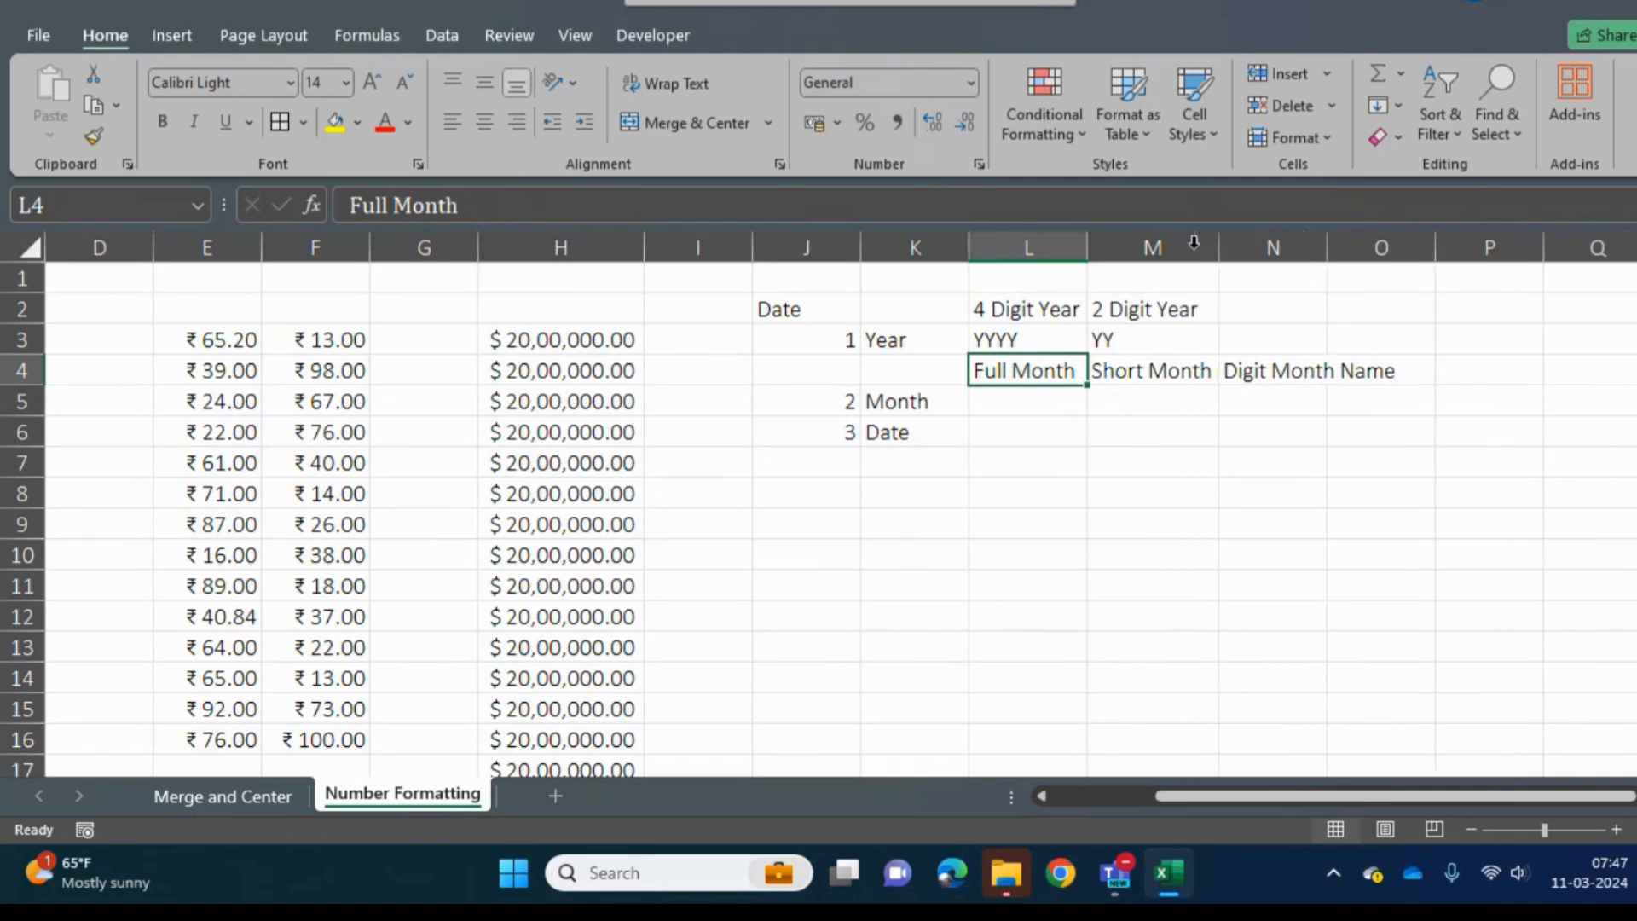
pyautogui.doubleClick(1329, 246)
# - Enter the month format codes MMMM in L5, MMM in M5 and MM in N5
pyautogui.click(1014, 401)
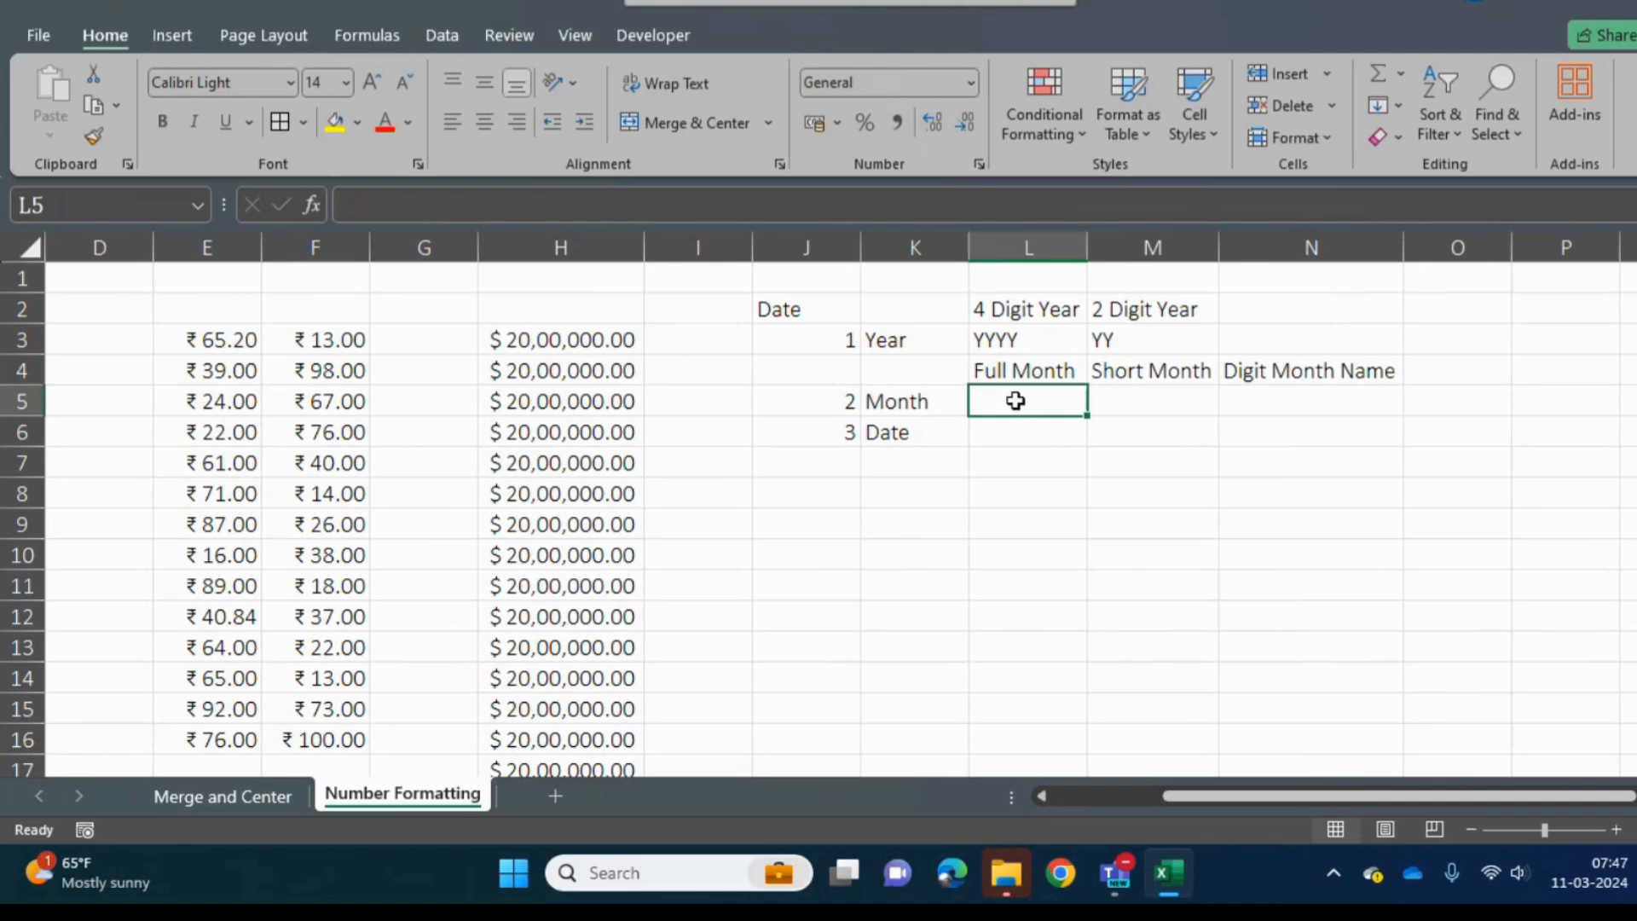
pyautogui.write('MMMM')
pyautogui.press('Tab')
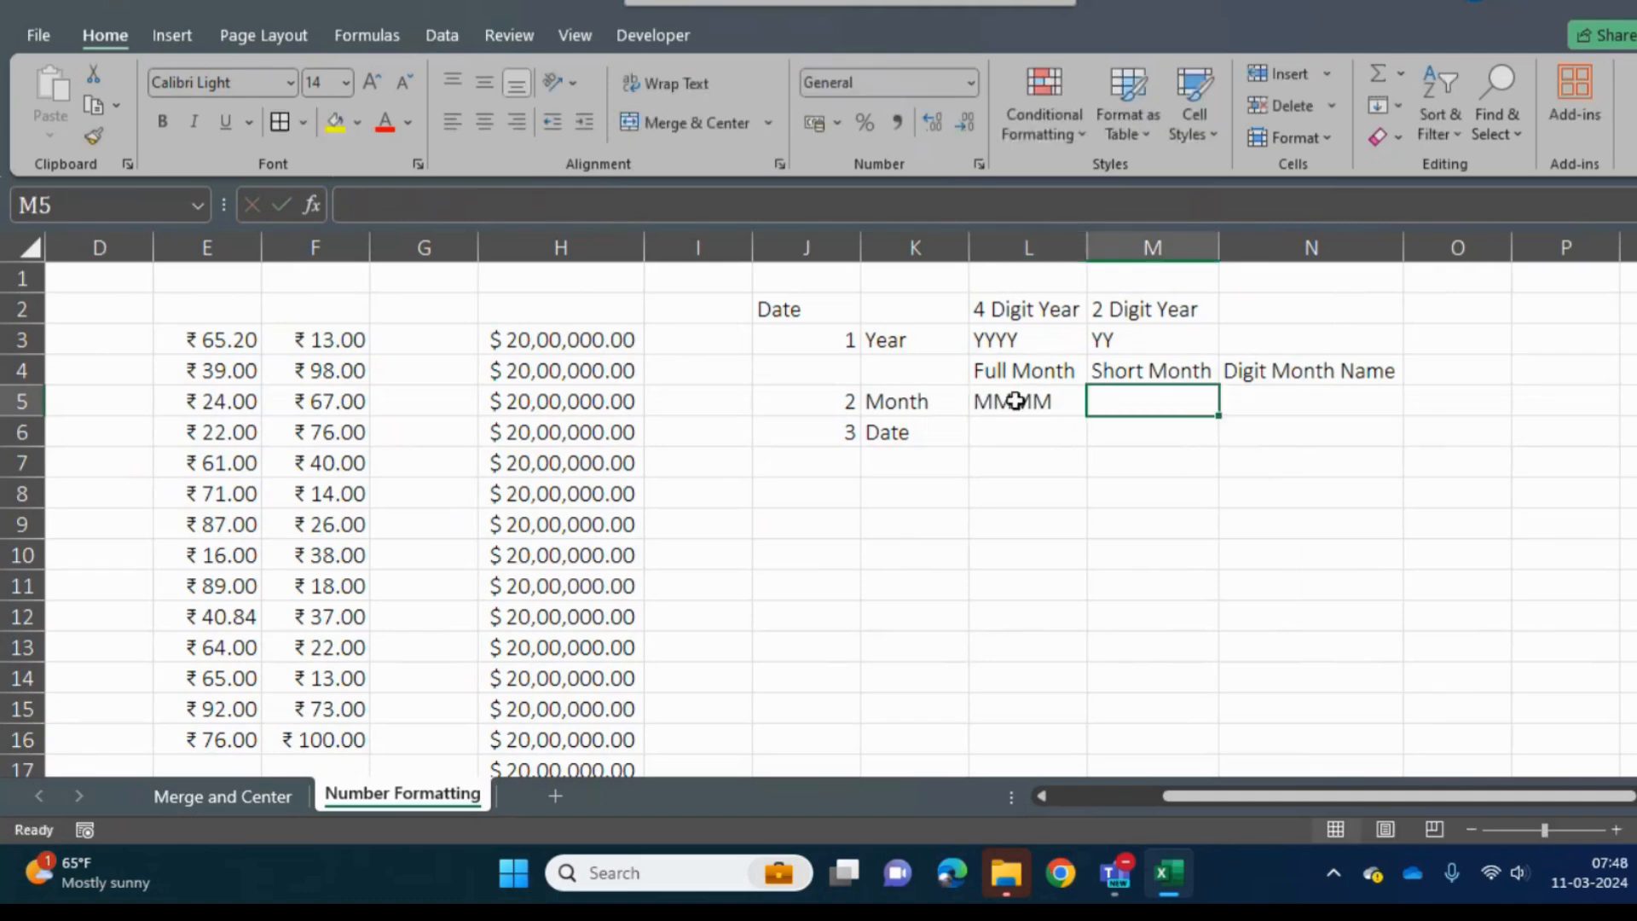
pyautogui.write('MMM')
pyautogui.press('Tab')
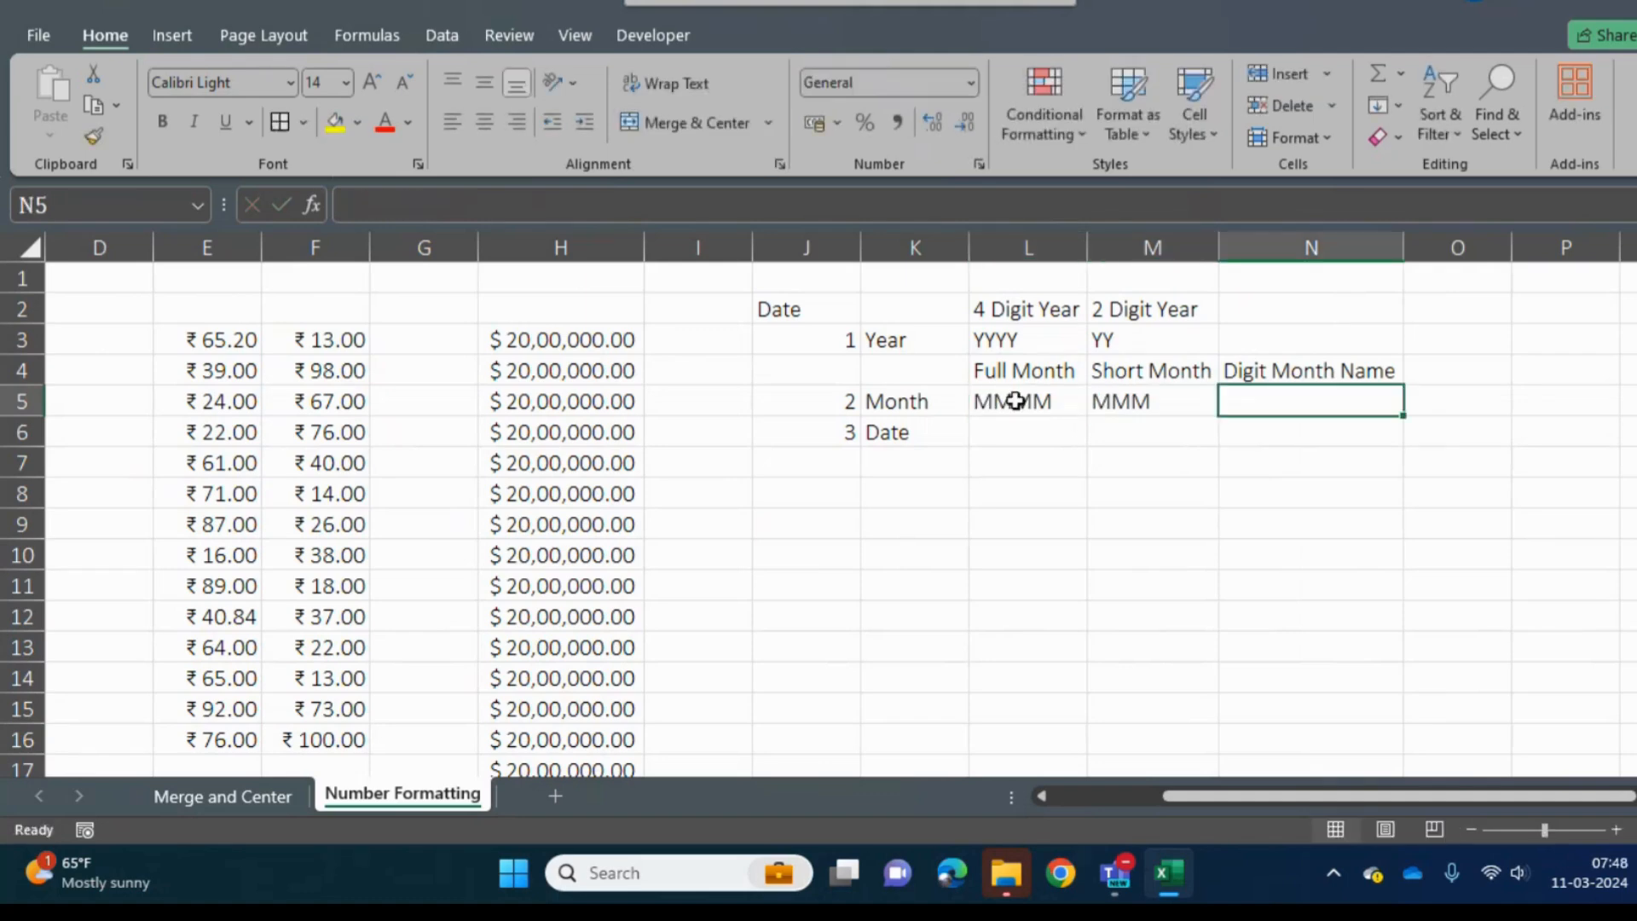
pyautogui.write('MM')
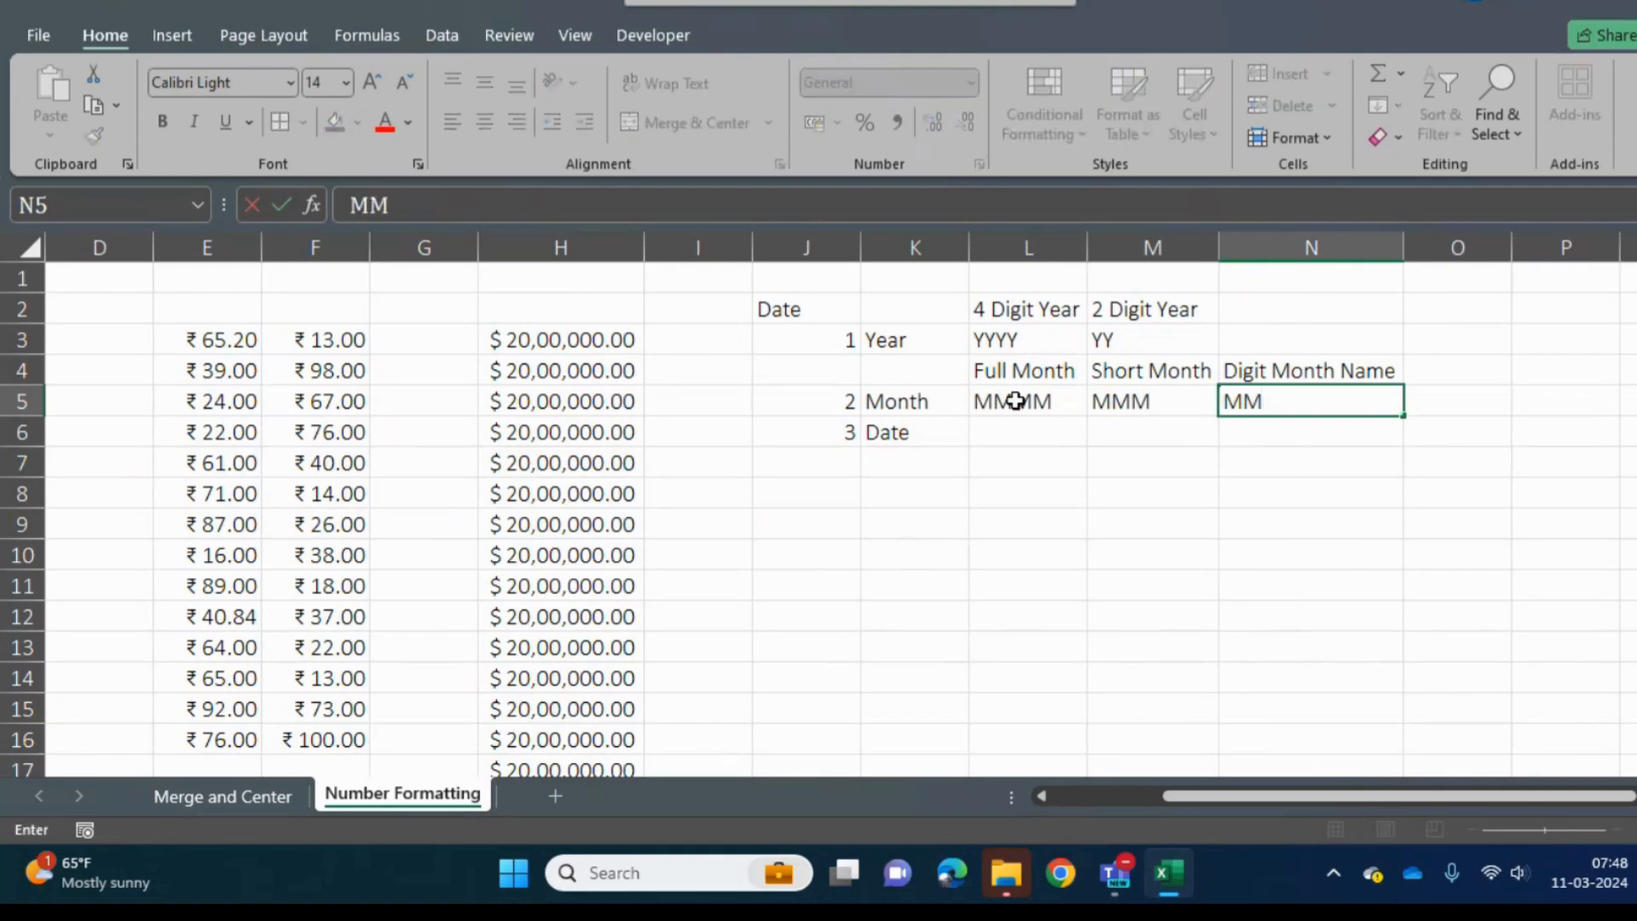
pyautogui.press('Return')
# - Insert blank cells at J6:N6 above the Date row, shifting the existing cells down
pyautogui.press('Left')
pyautogui.press('Left')
pyautogui.hotkey('shift', 'Right')
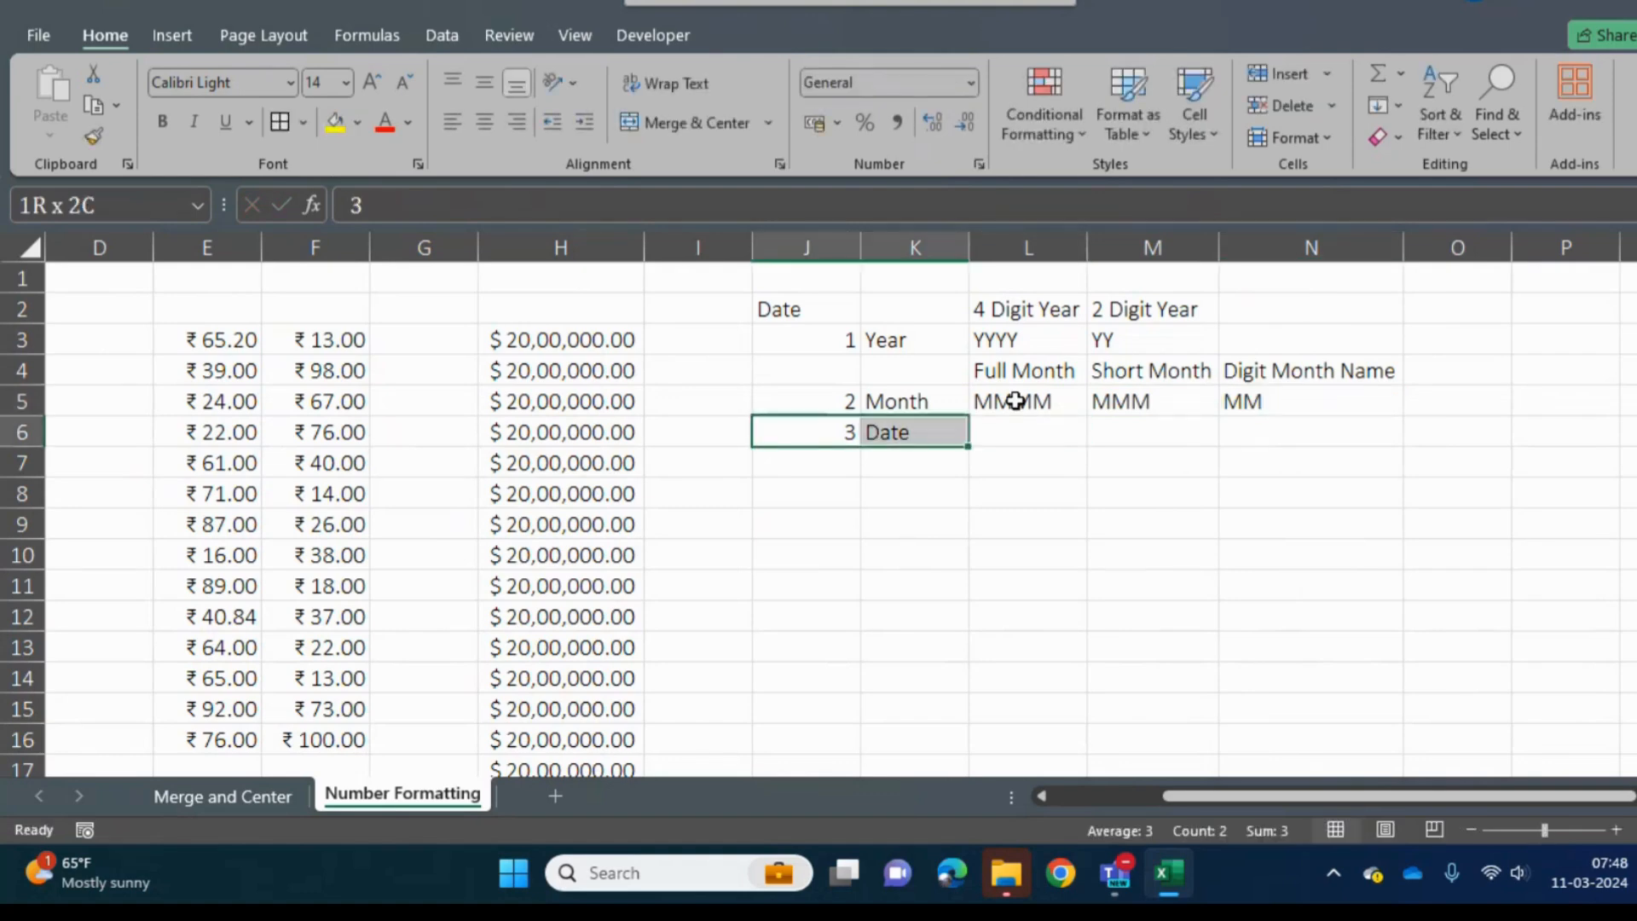
pyautogui.hotkey('shift', 'Right')
pyautogui.hotkey('shift', 'Right')
pyautogui.hotkey('shift', 'Right')
pyautogui.hotkey('ctrl', 'shift', '+')
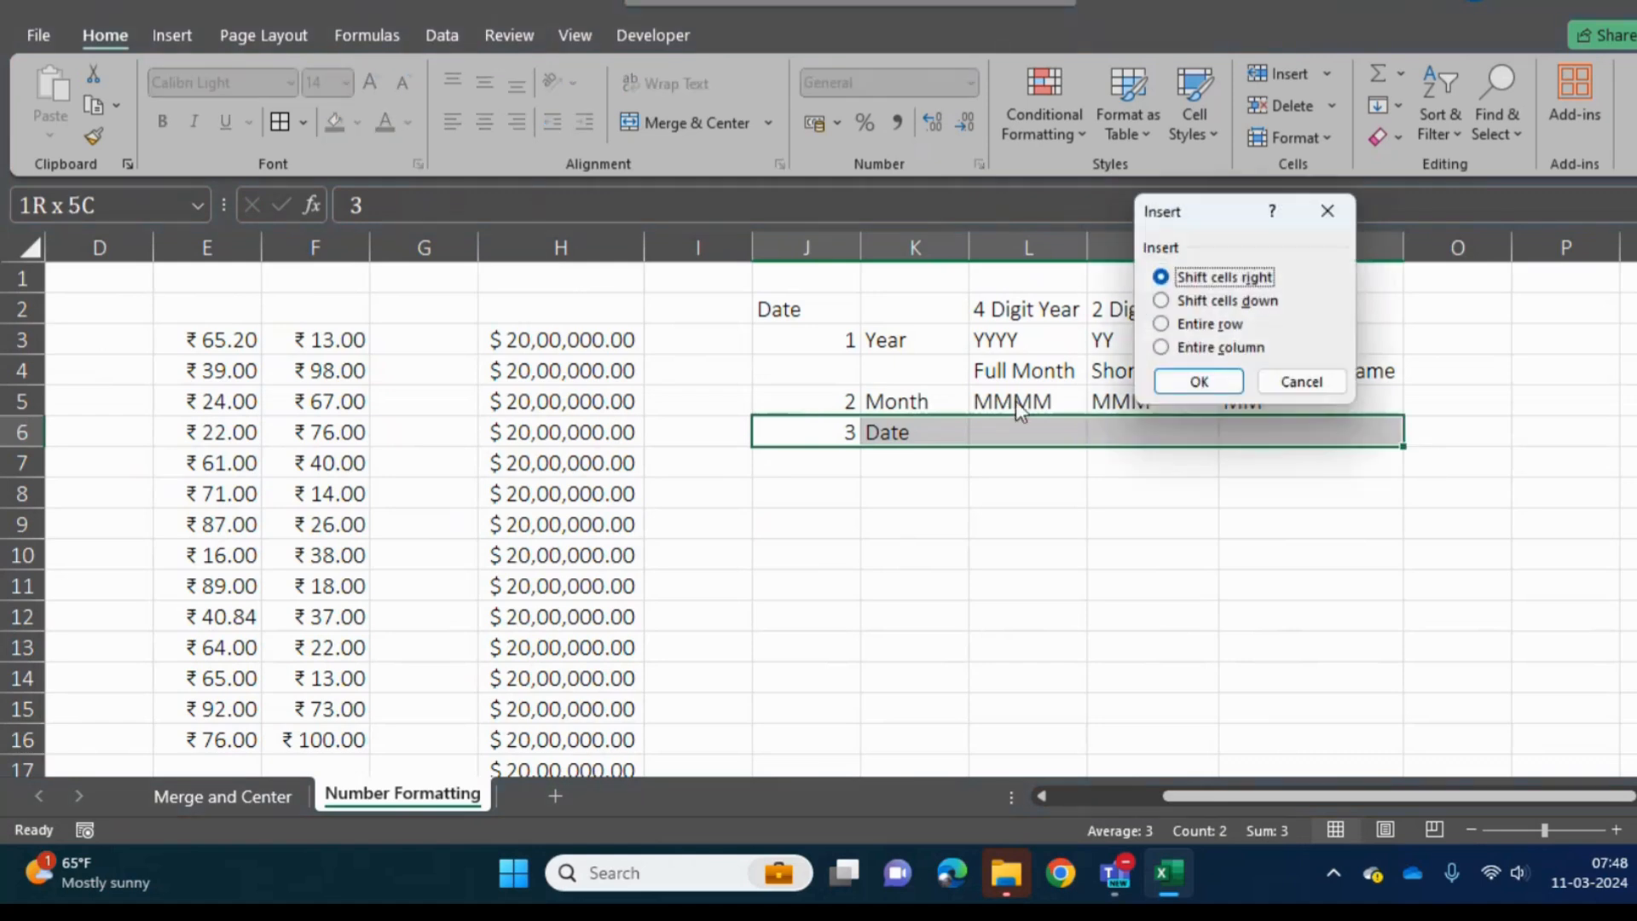
pyautogui.press('Down')
pyautogui.press('Return')
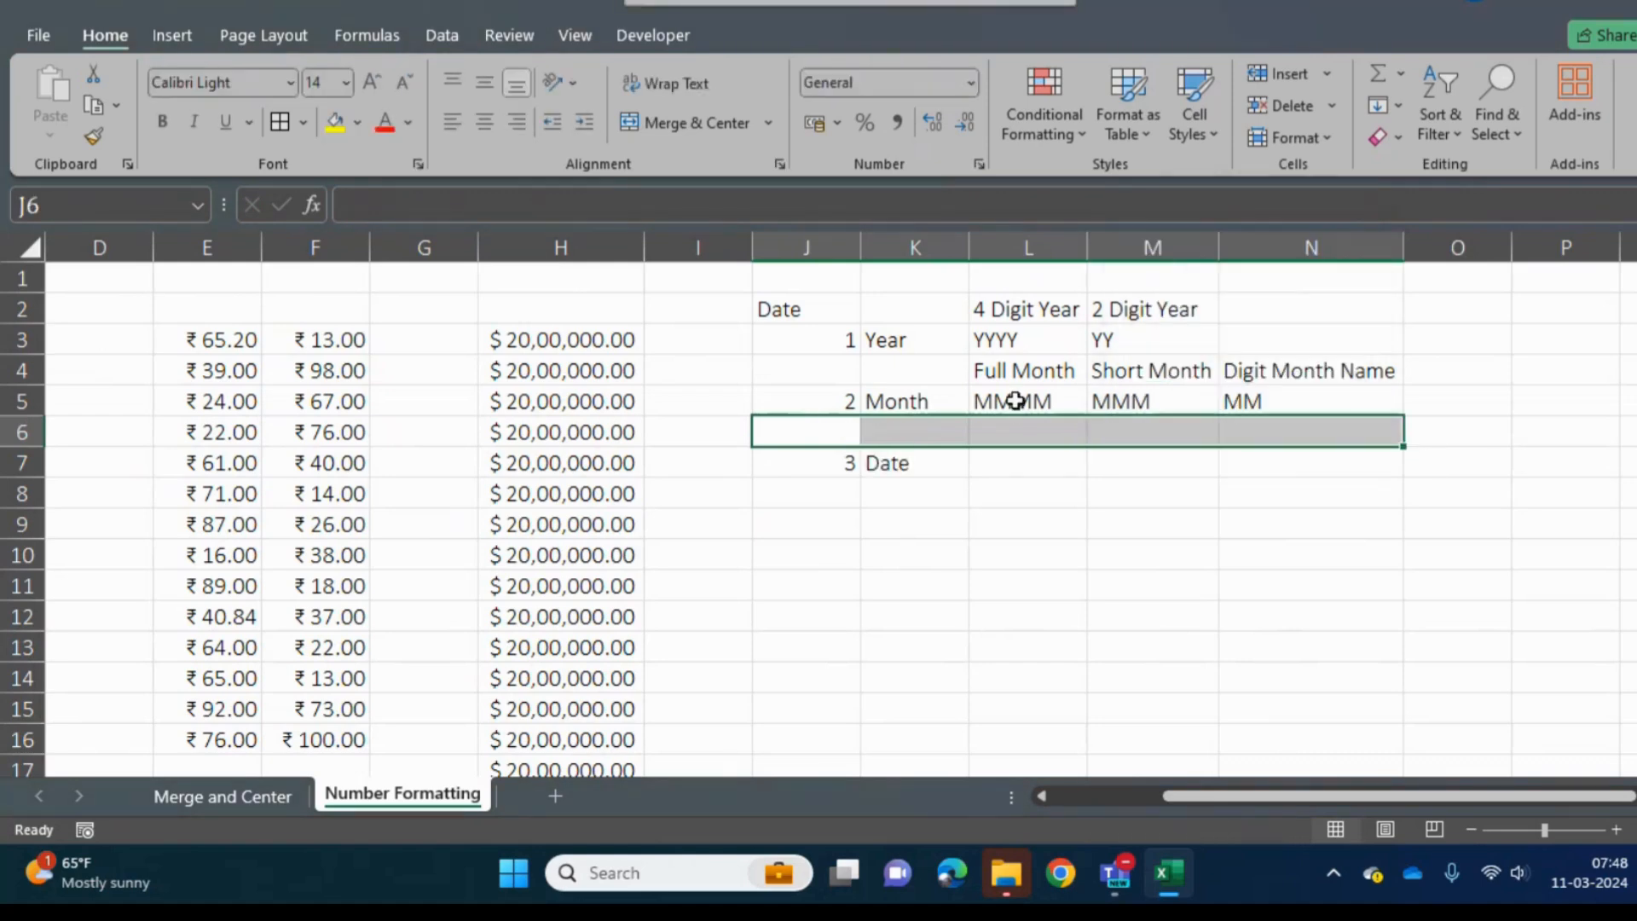
# - Enter the heading "Full Day" in L6, above the Date row
pyautogui.press('Left')
pyautogui.press('Right')
pyautogui.press('Right')
pyautogui.press('Right')
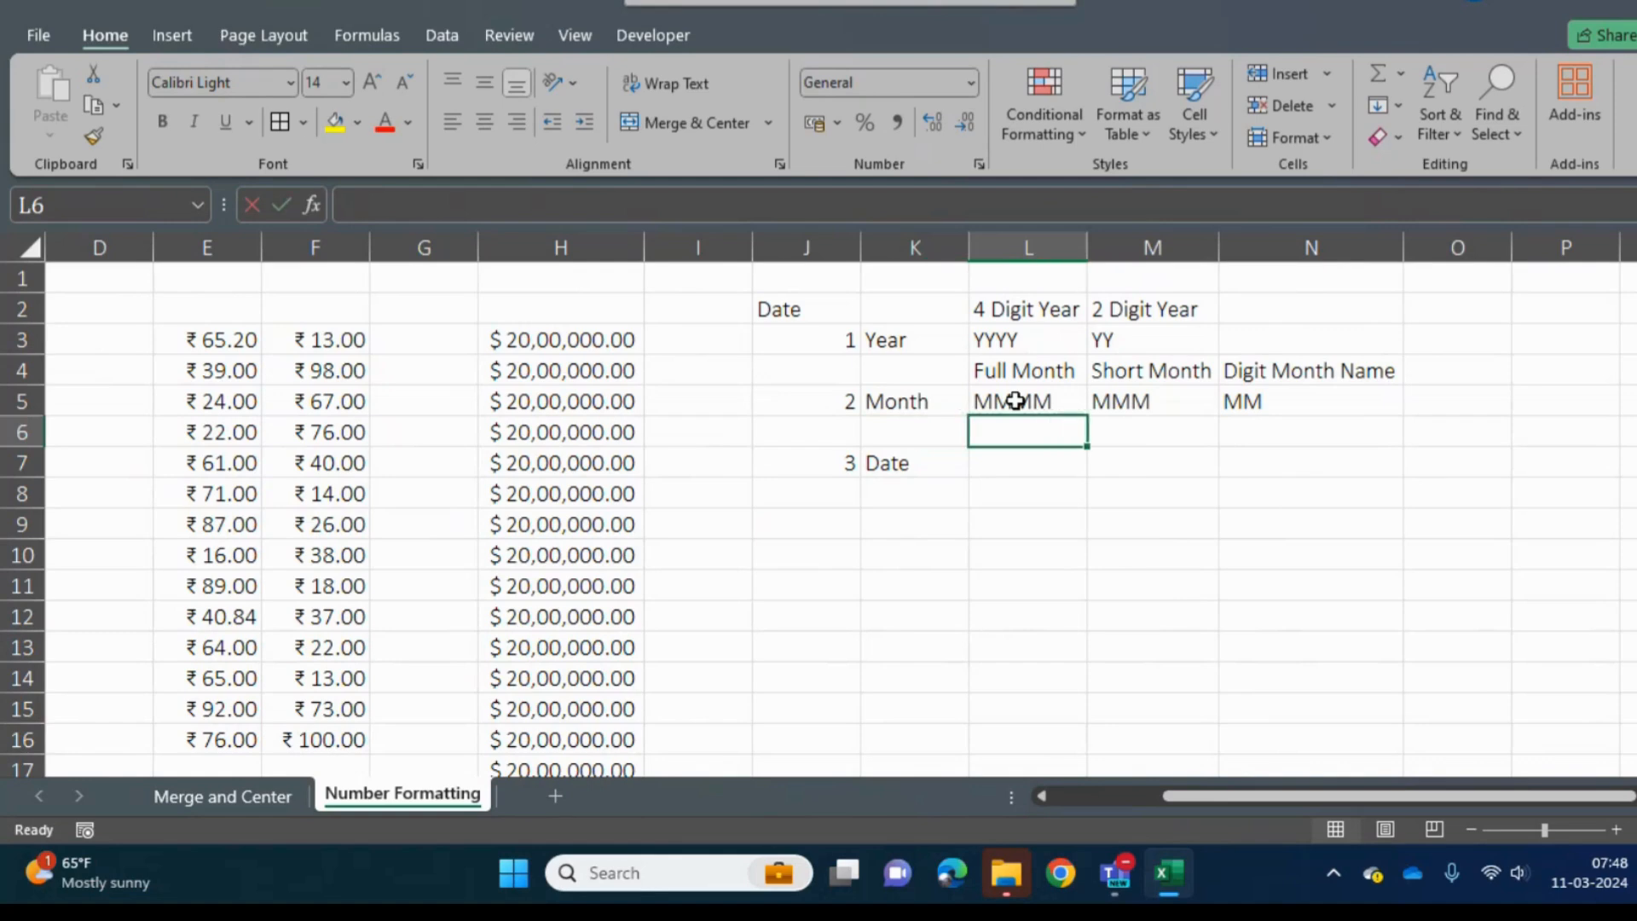
pyautogui.write('Full Day')
pyautogui.press('Tab')
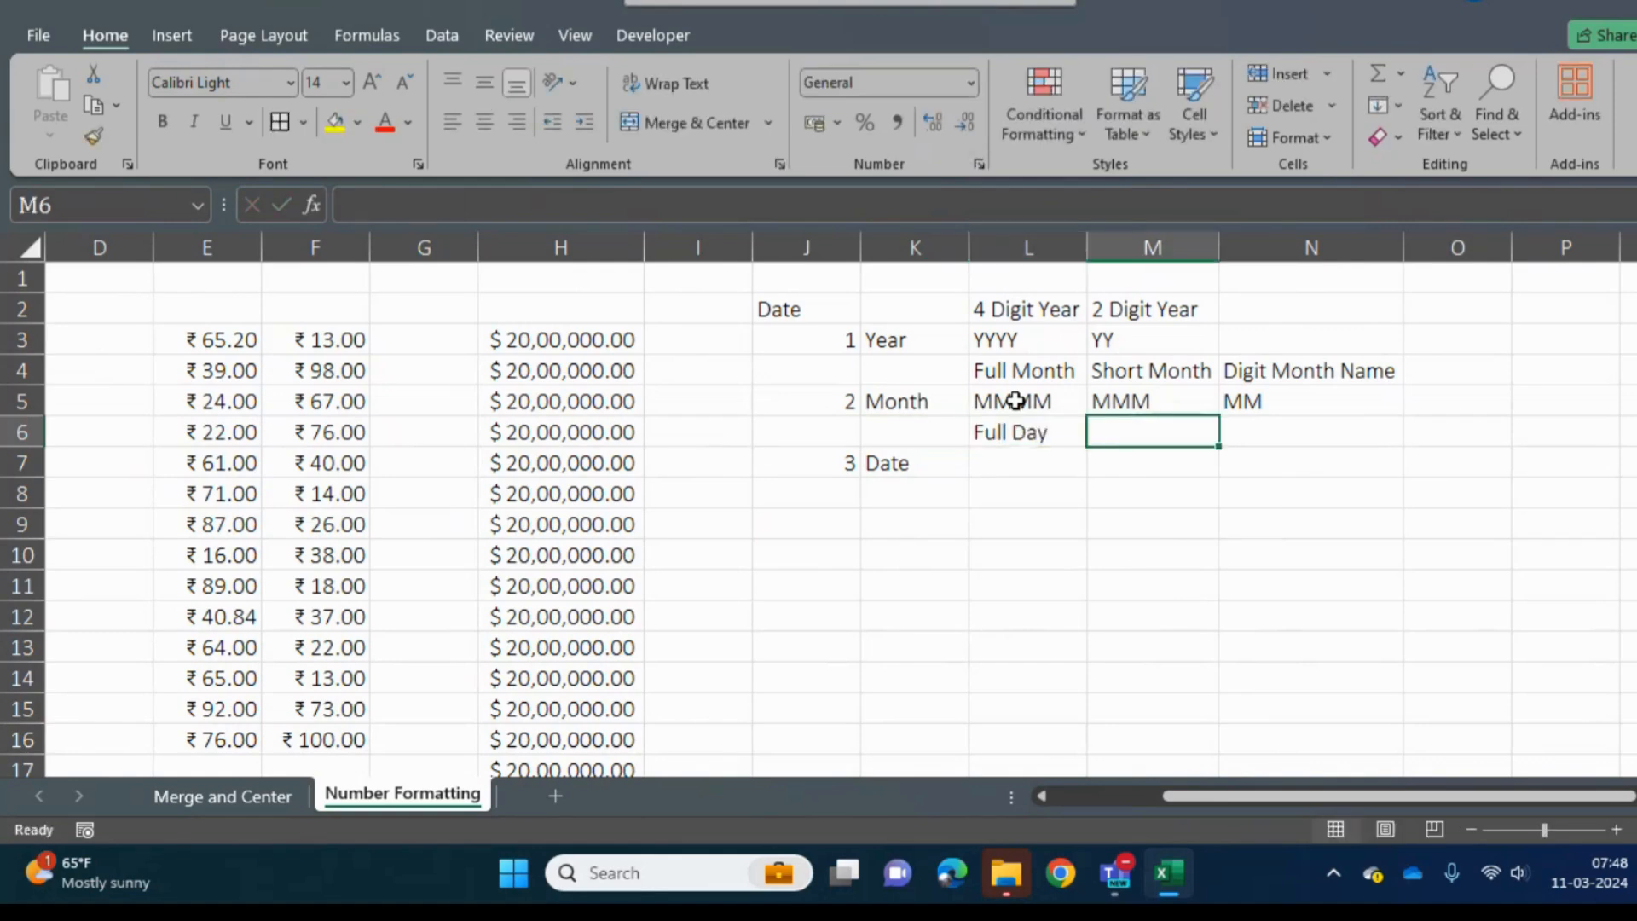
# - Enter the heading "Short Day" in M6, beside the Full Day heading
pyautogui.write('Shot D')
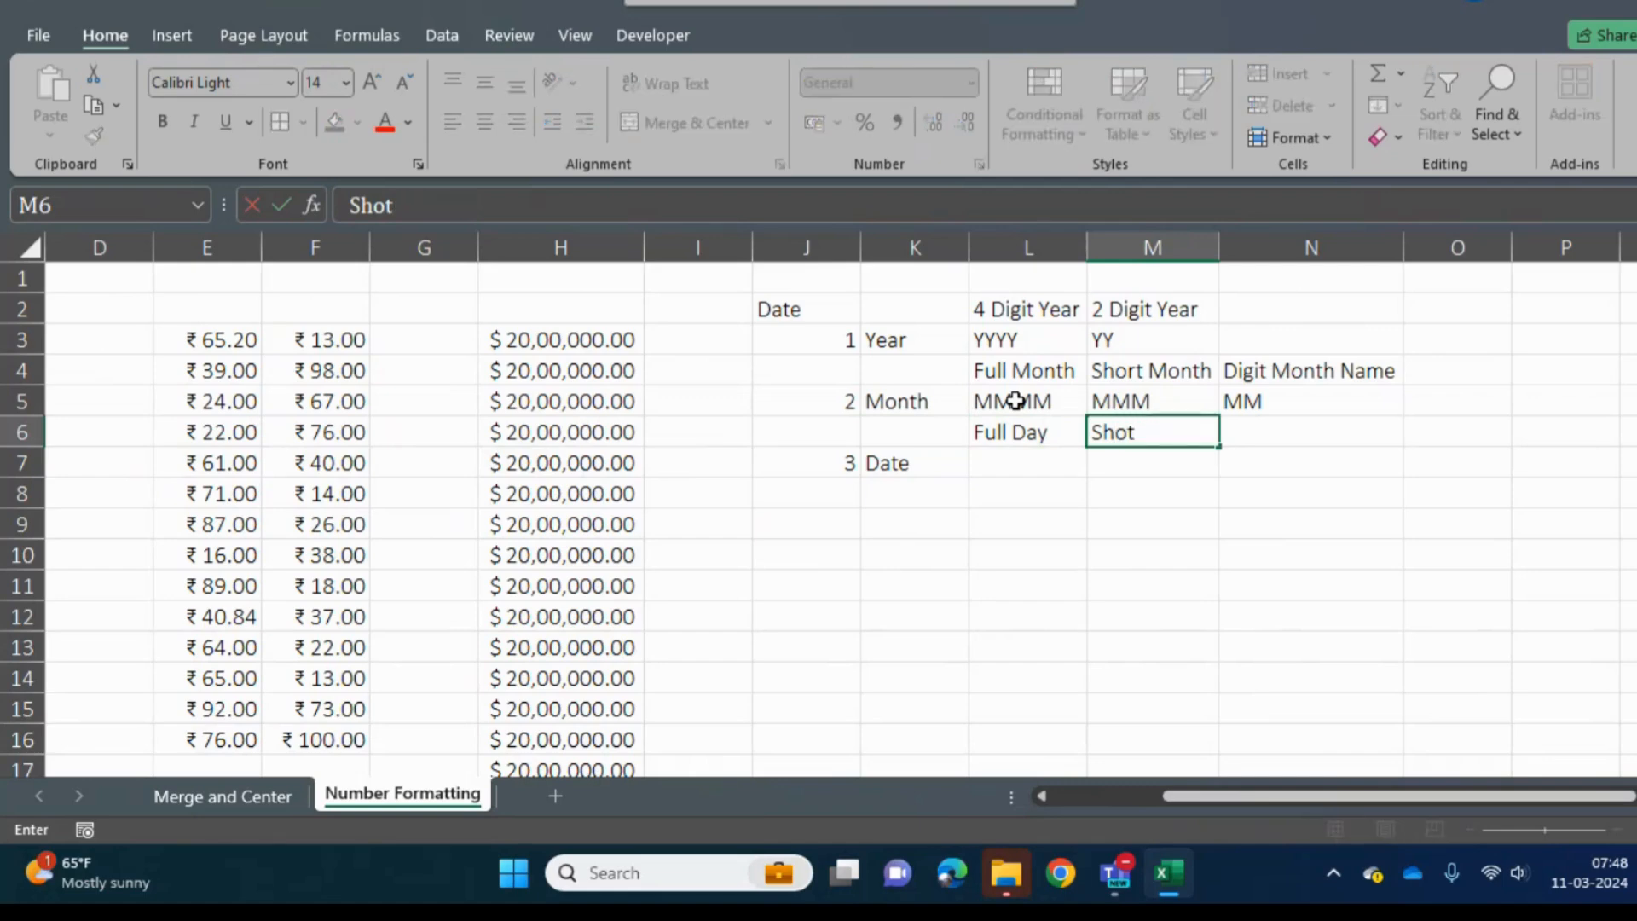
pyautogui.press('BackSpace')
pyautogui.press('BackSpace')
pyautogui.press('BackSpace')
pyautogui.write('r')
pyautogui.press('BackSpace')
pyautogui.write('t Day')
pyautogui.press('Tab')
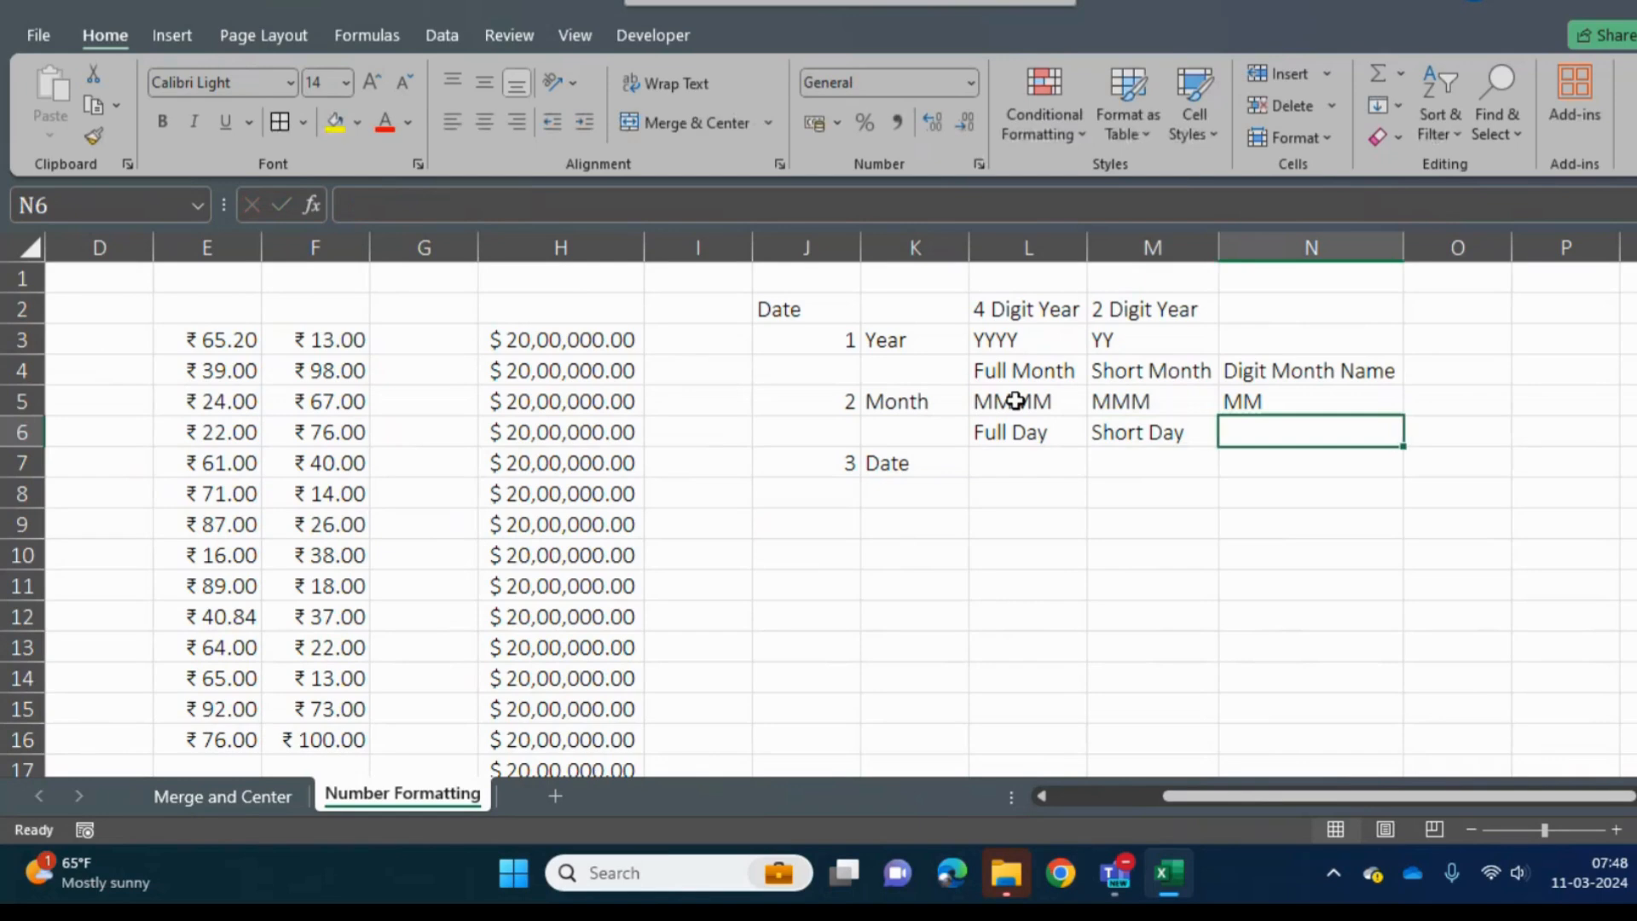
# - Enter the heading "2 Digit Day Name" in N6, beside the Short Day heading
pyautogui.write('Tow')
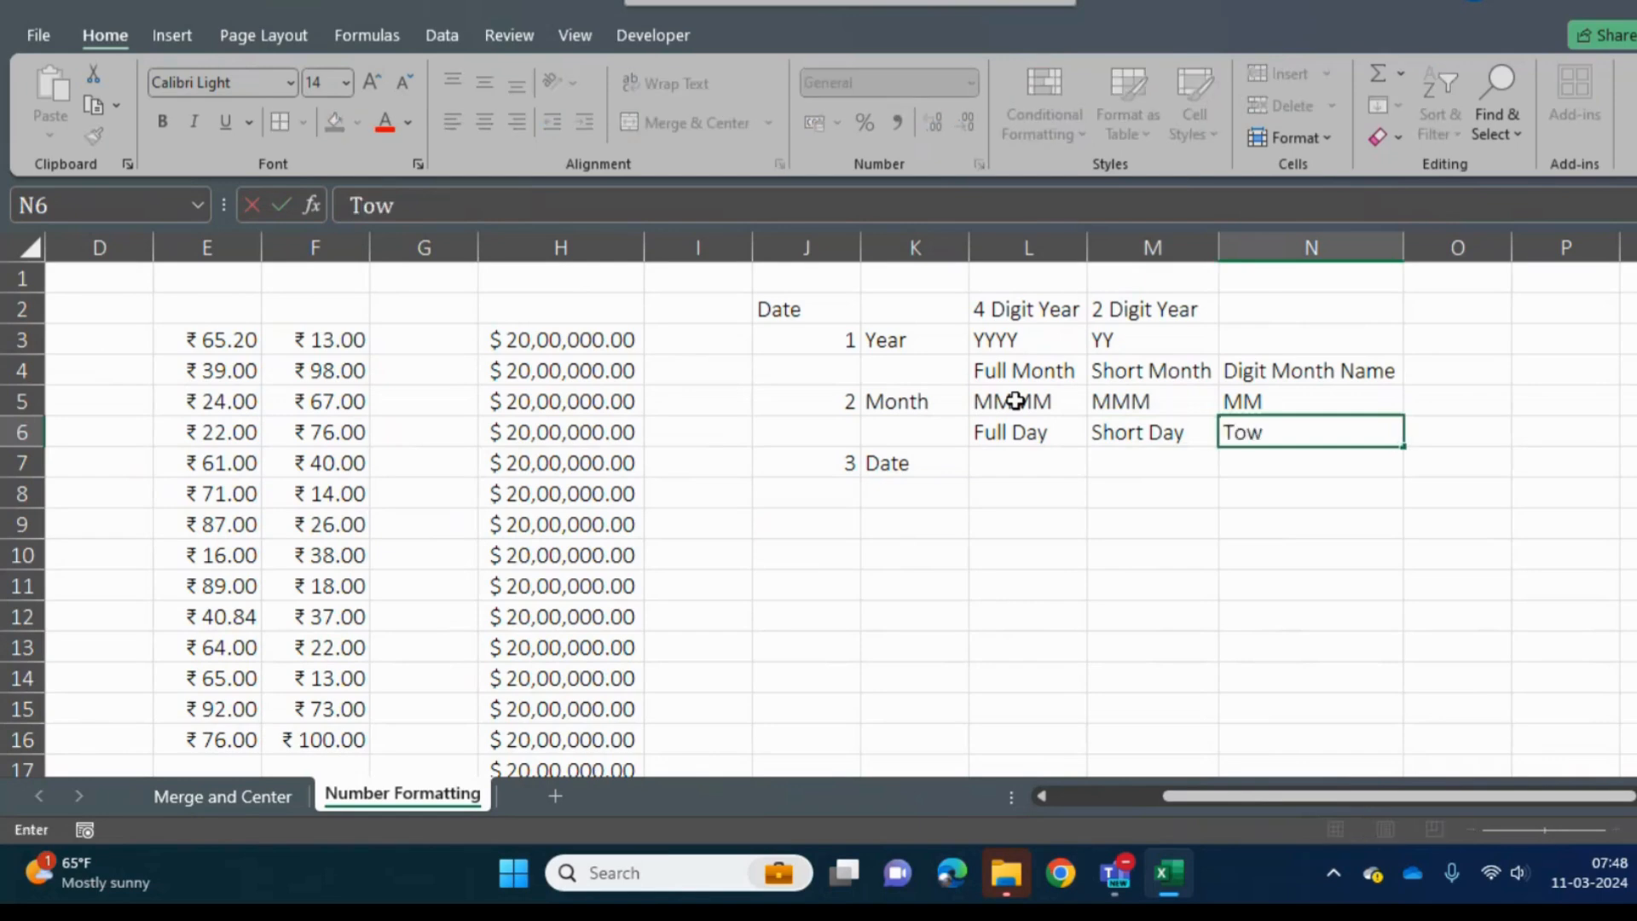
pyautogui.press('BackSpace')
pyautogui.press('BackSpace')
pyautogui.press('BackSpace')
pyautogui.write('22')
pyautogui.press('BackSpace')
pyautogui.write('Digit')
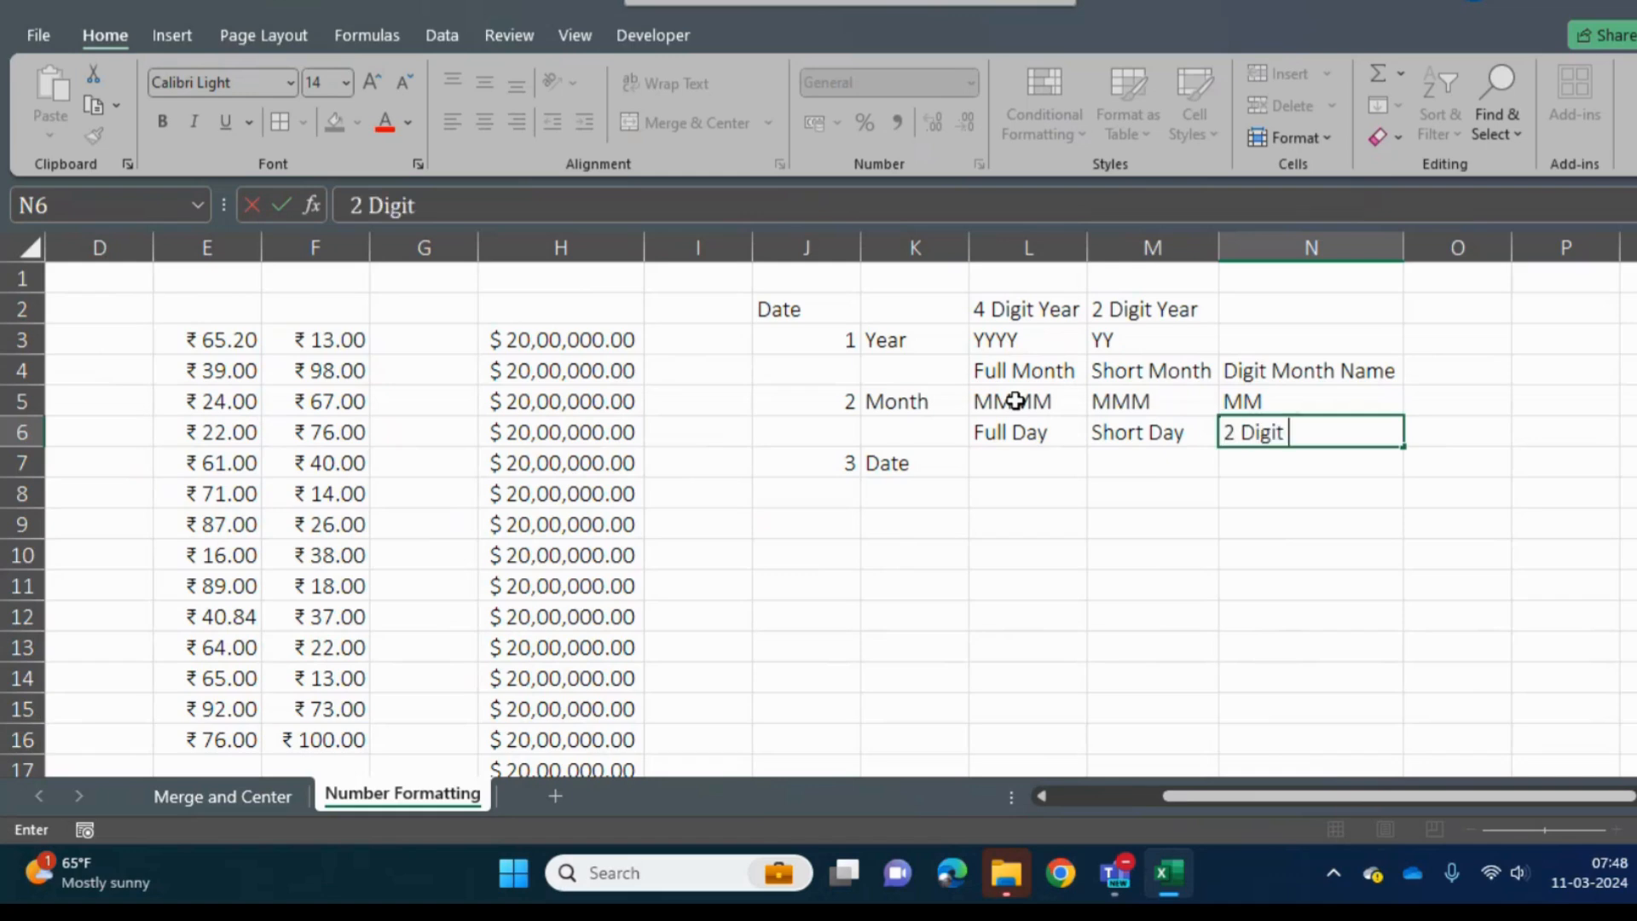
pyautogui.write(' M')
pyautogui.press('BackSpace')
pyautogui.write('DA')
pyautogui.press('BackSpace')
pyautogui.write('ay Name')
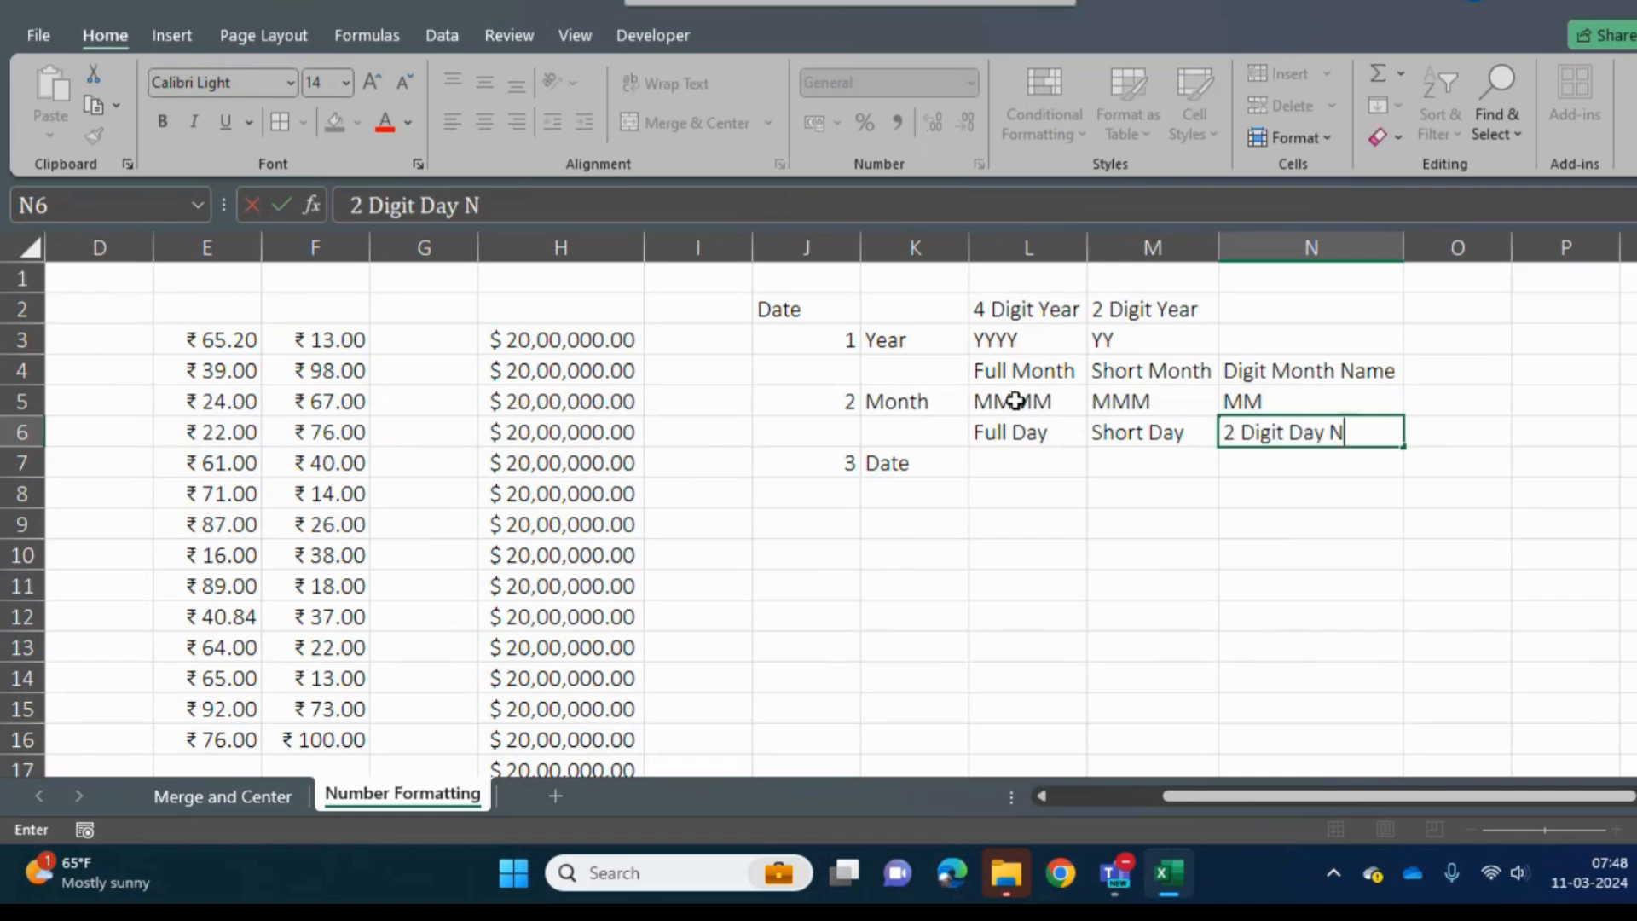
pyautogui.press('Return')
# - Change the heading in N4 to "2 Digit Month Name"
pyautogui.press('Up')
pyautogui.press('Up')
pyautogui.press('Up')
pyautogui.press('Right')
pyautogui.press('Right')
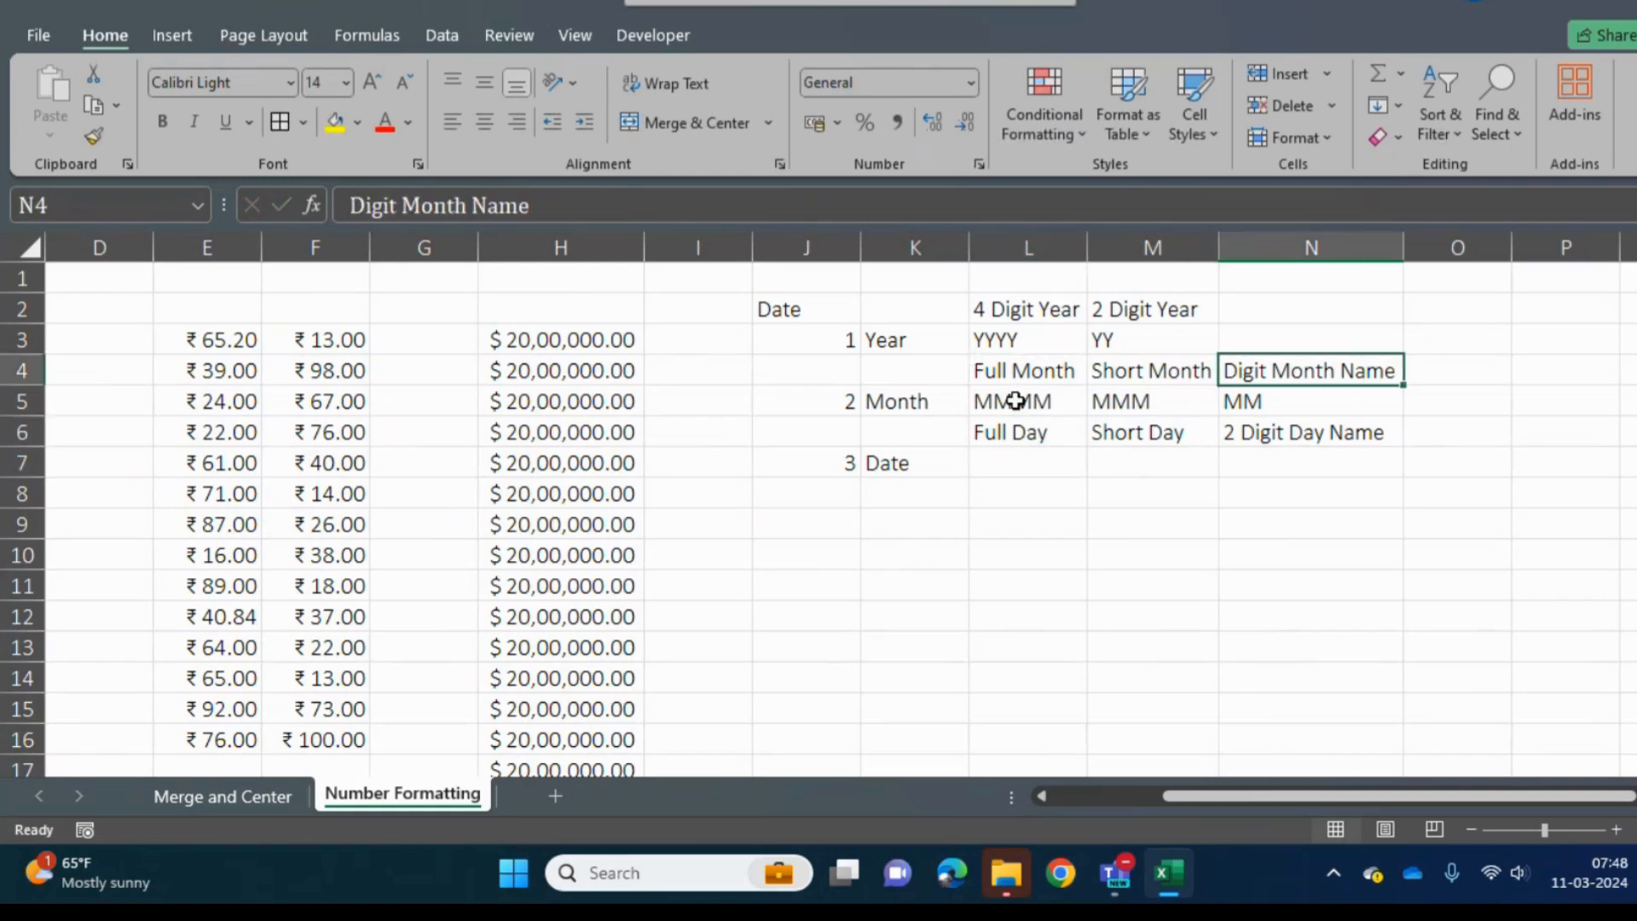
pyautogui.click(352, 205)
pyautogui.write('2')
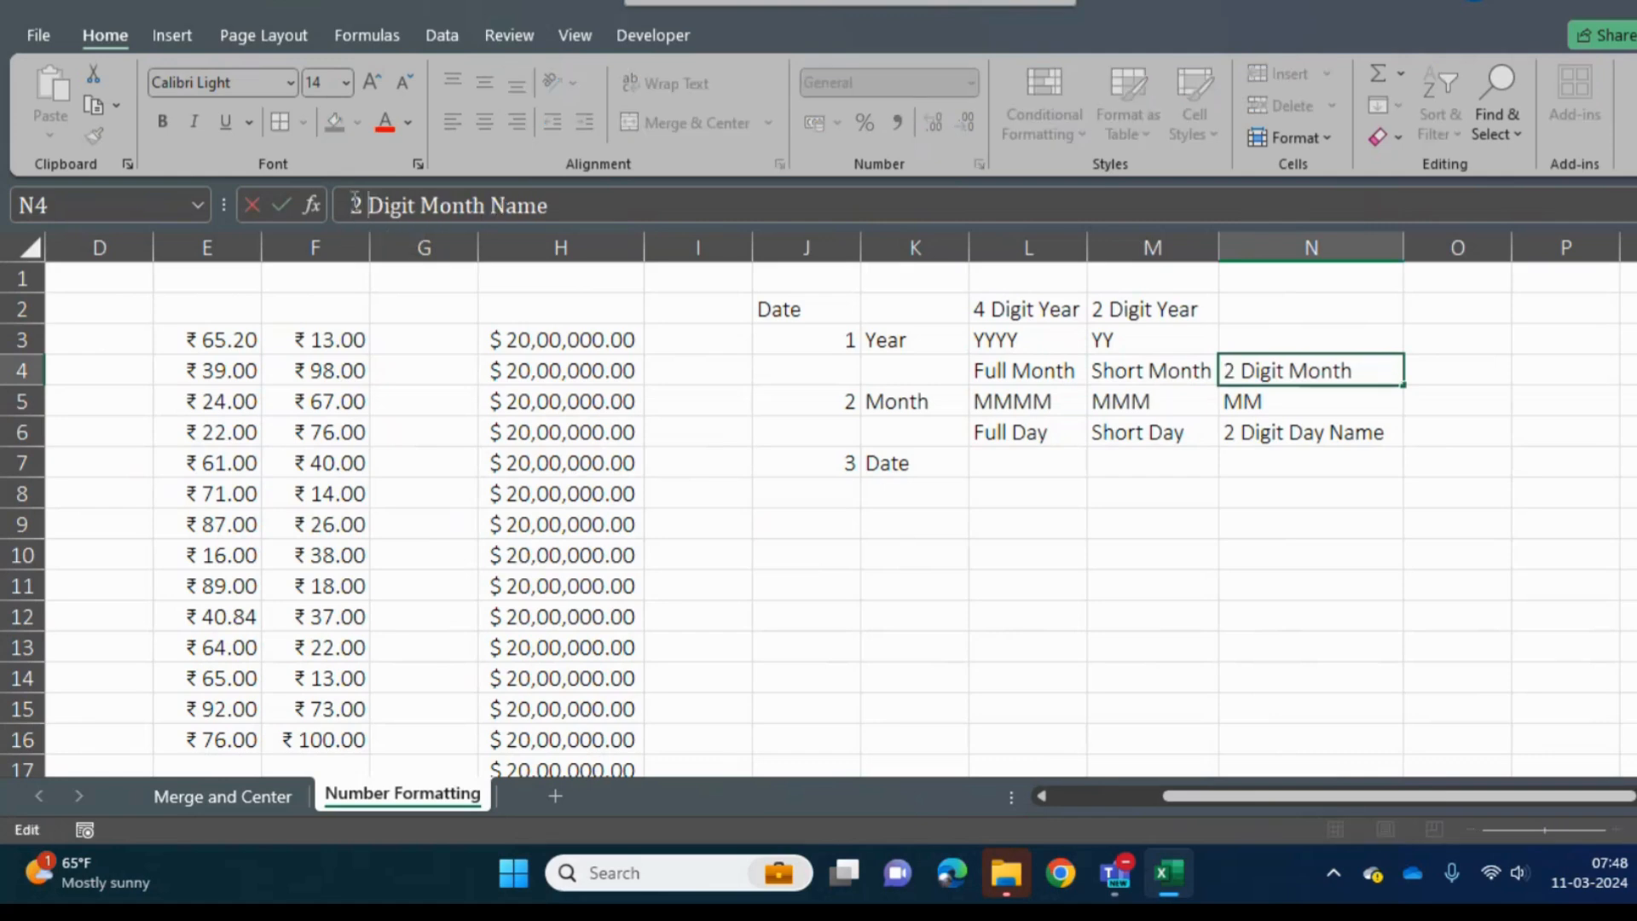
pyautogui.press('Return')
pyautogui.press('Return')
pyautogui.press('Return')
pyautogui.press('Left')
pyautogui.press('Left')
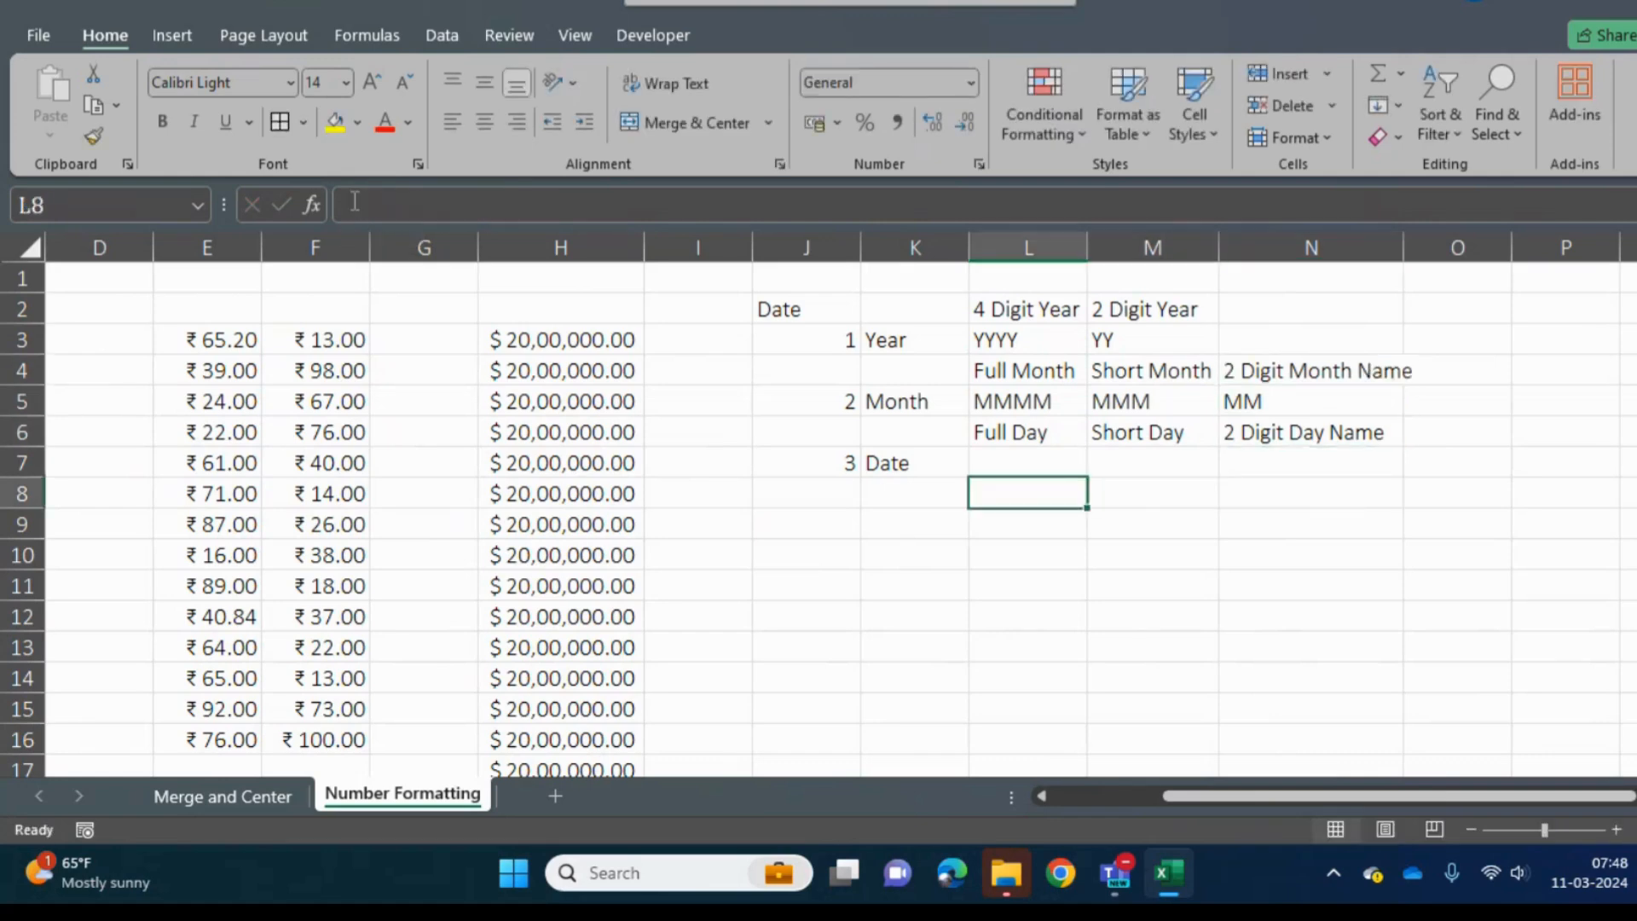
# - Enter the day format codes DDDD, DDD and DD in L7, M7 and N7 of the Date row
pyautogui.write('DDDD')
pyautogui.press('Tab')
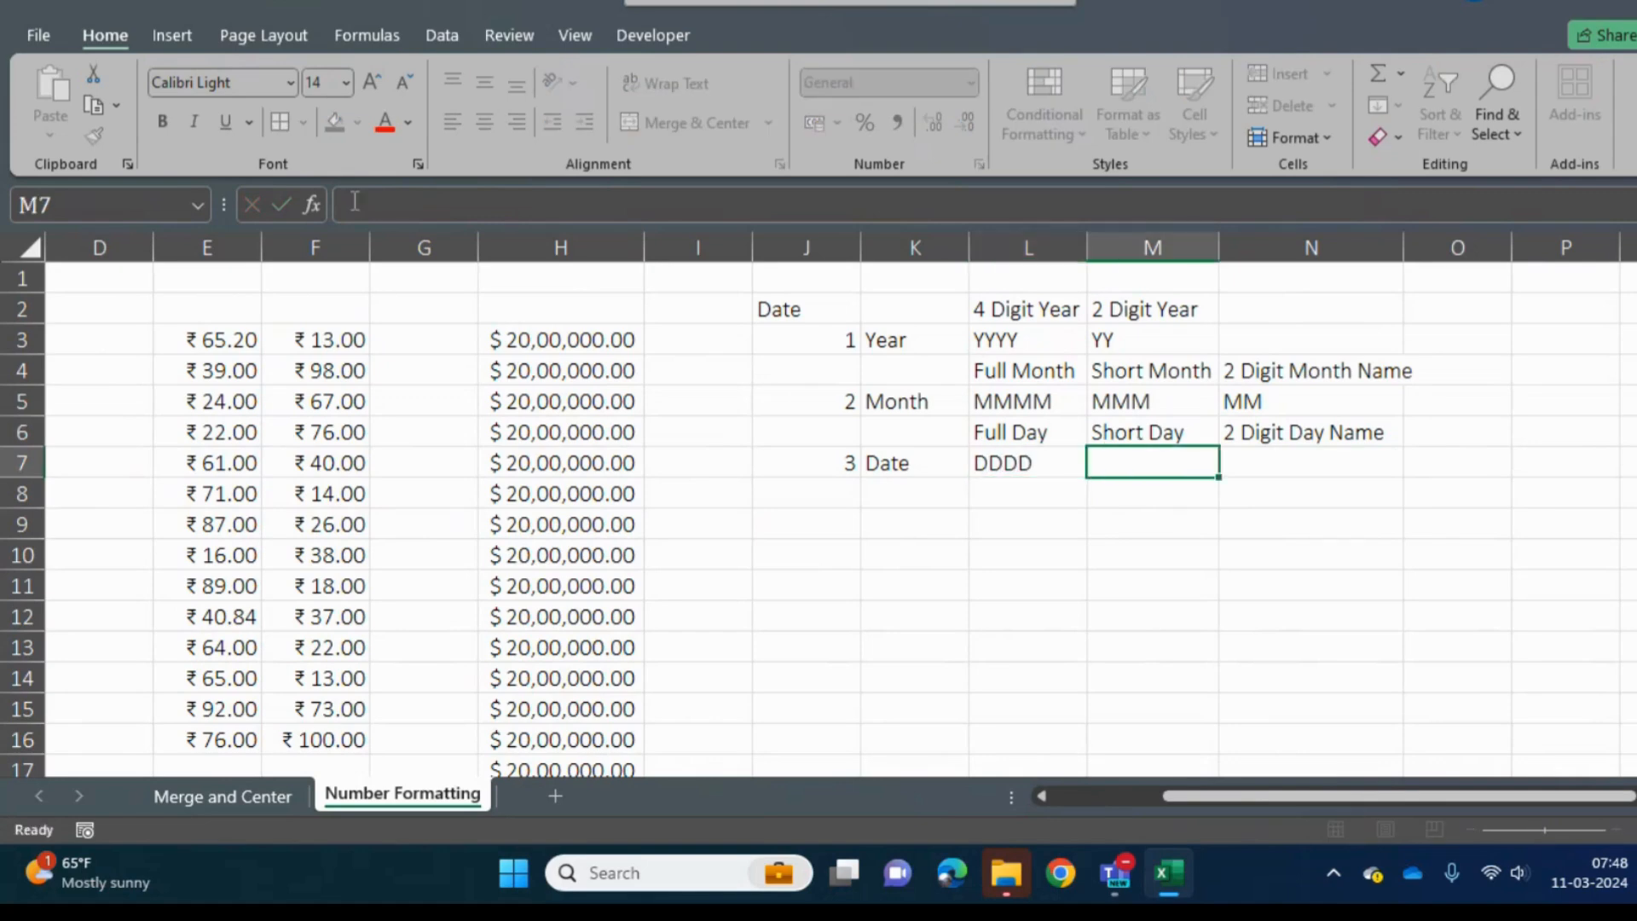
pyautogui.write('DDD')
pyautogui.press('Tab')
pyautogui.write('DD')
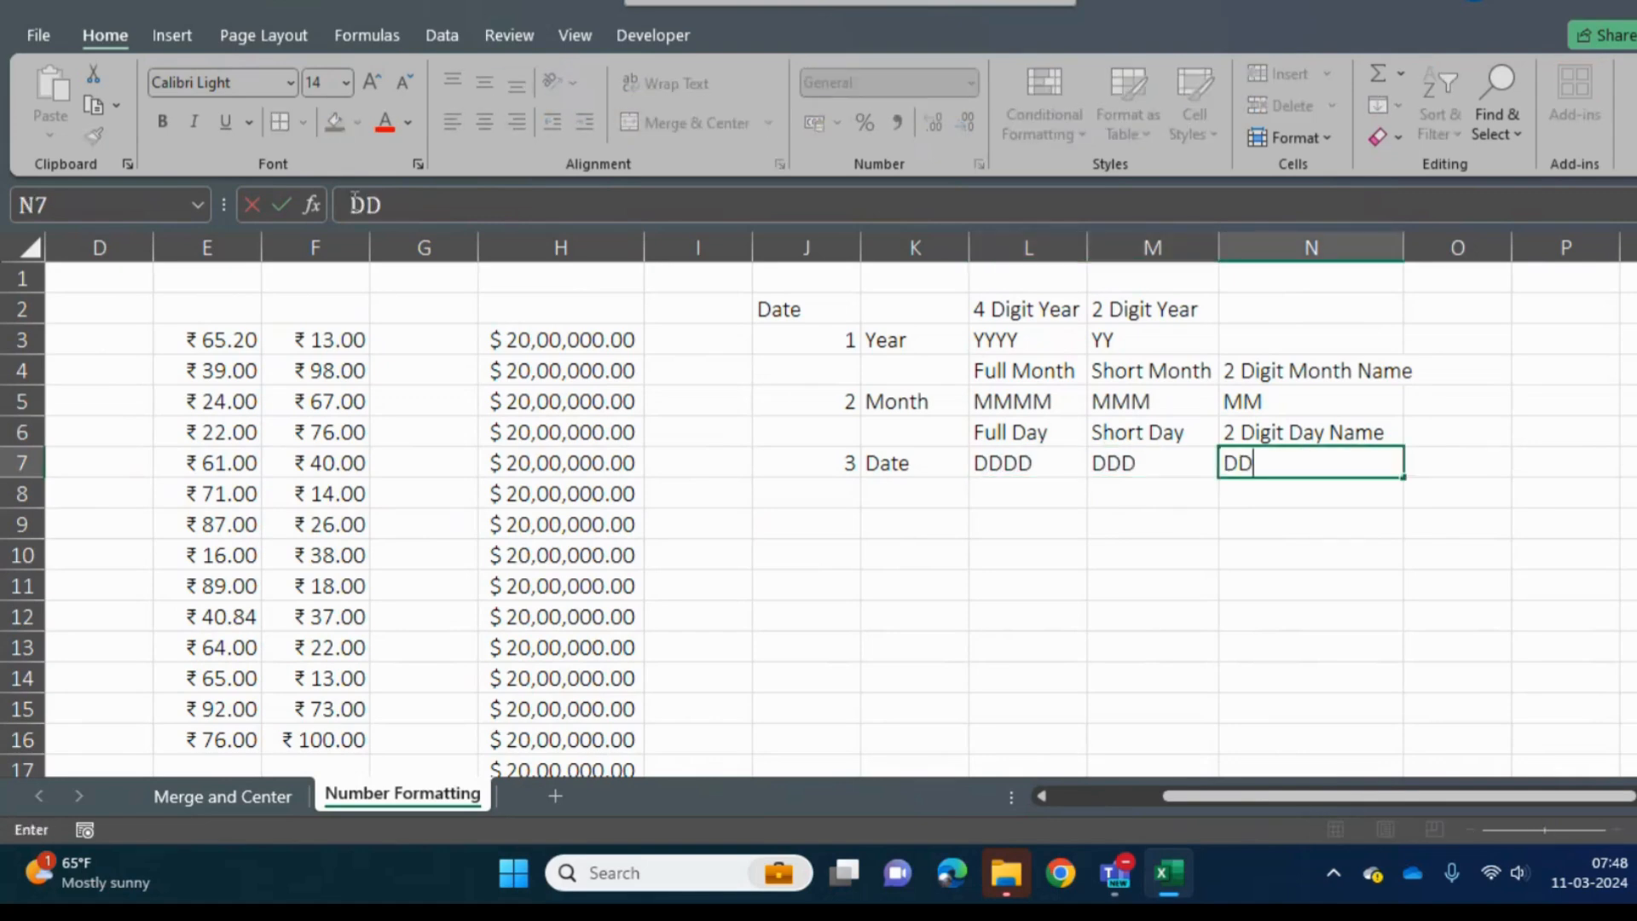
pyautogui.press('Return')
pyautogui.press('Left')
pyautogui.press('Up')
pyautogui.press('Up')
pyautogui.press('Up')
pyautogui.press('Up')
pyautogui.press('Up')
pyautogui.press('Up')
pyautogui.press('Up')
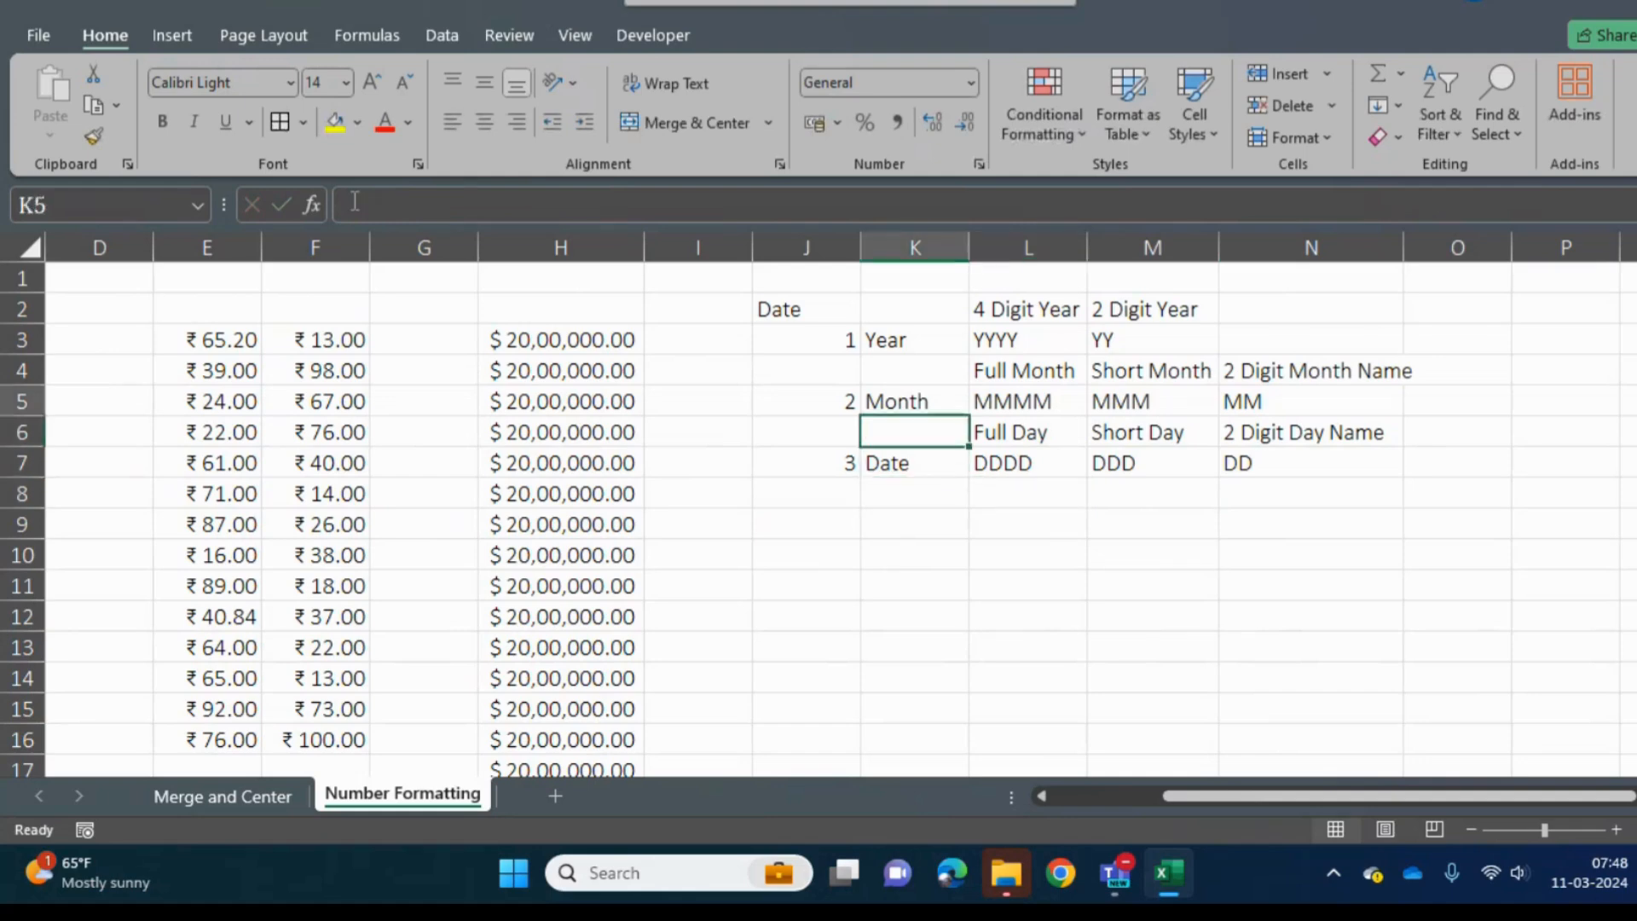
pyautogui.press('Left')
pyautogui.press('Left')
pyautogui.press('Left')
pyautogui.press('Down')
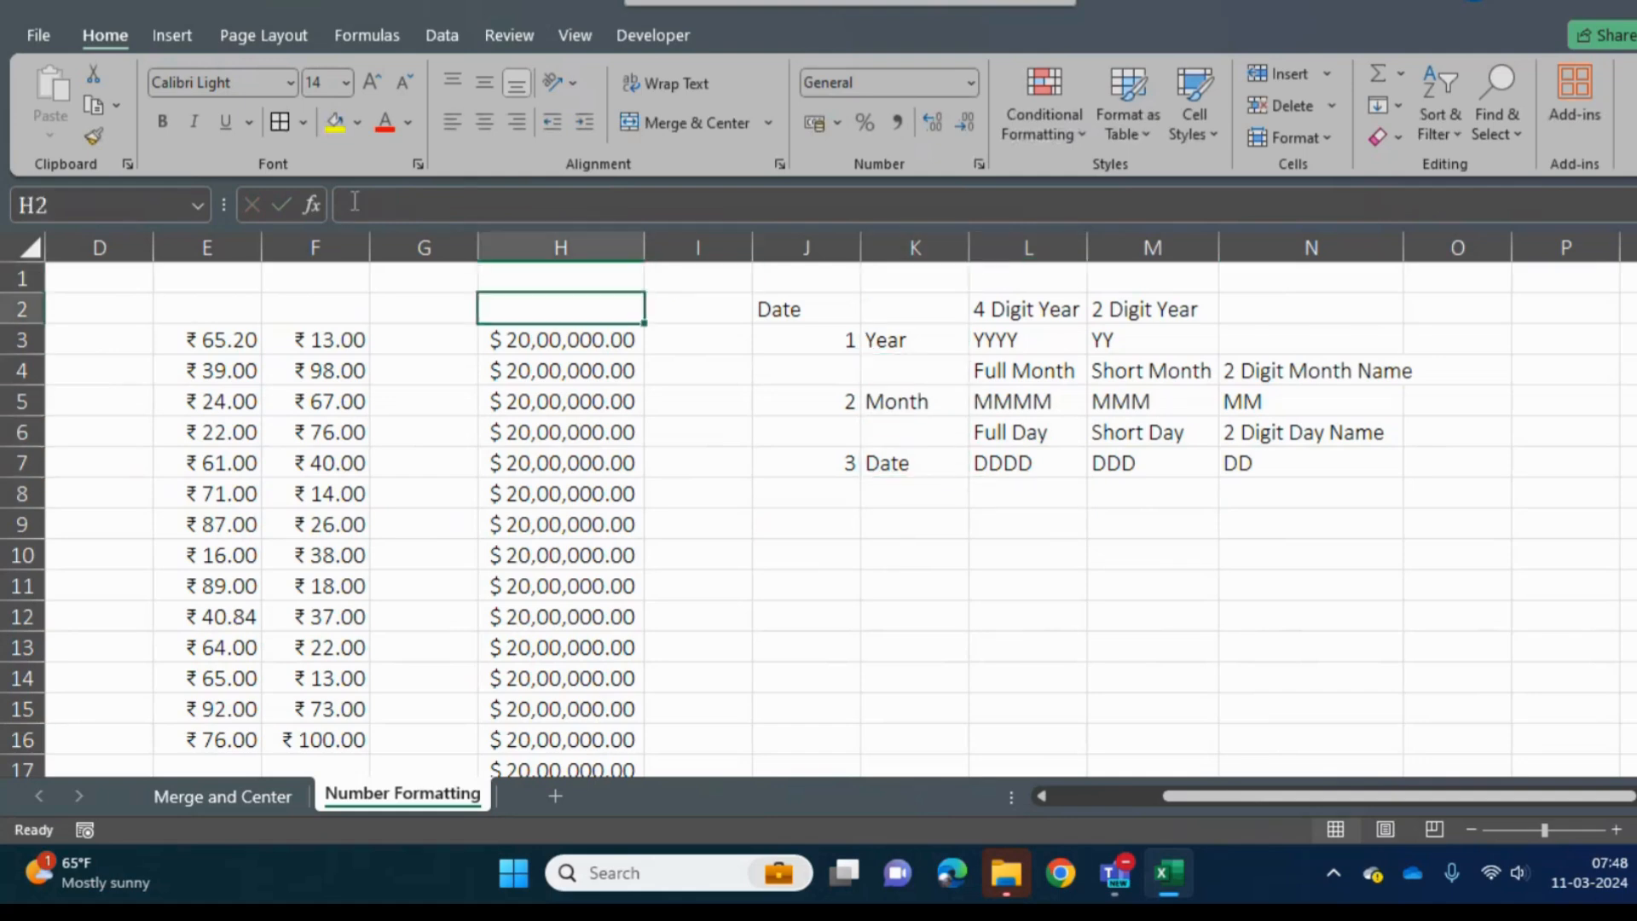
pyautogui.press('Home')
pyautogui.press('Down')
pyautogui.press('Right')
pyautogui.press('Right')
pyautogui.press('Right')
pyautogui.press('Right')
pyautogui.press('Right')
pyautogui.press('Right')
pyautogui.press('Right')
pyautogui.press('Right')
pyautogui.press('Right')
pyautogui.press('Right')
pyautogui.press('Right')
pyautogui.press('Right')
pyautogui.press('Right')
pyautogui.press('Right')
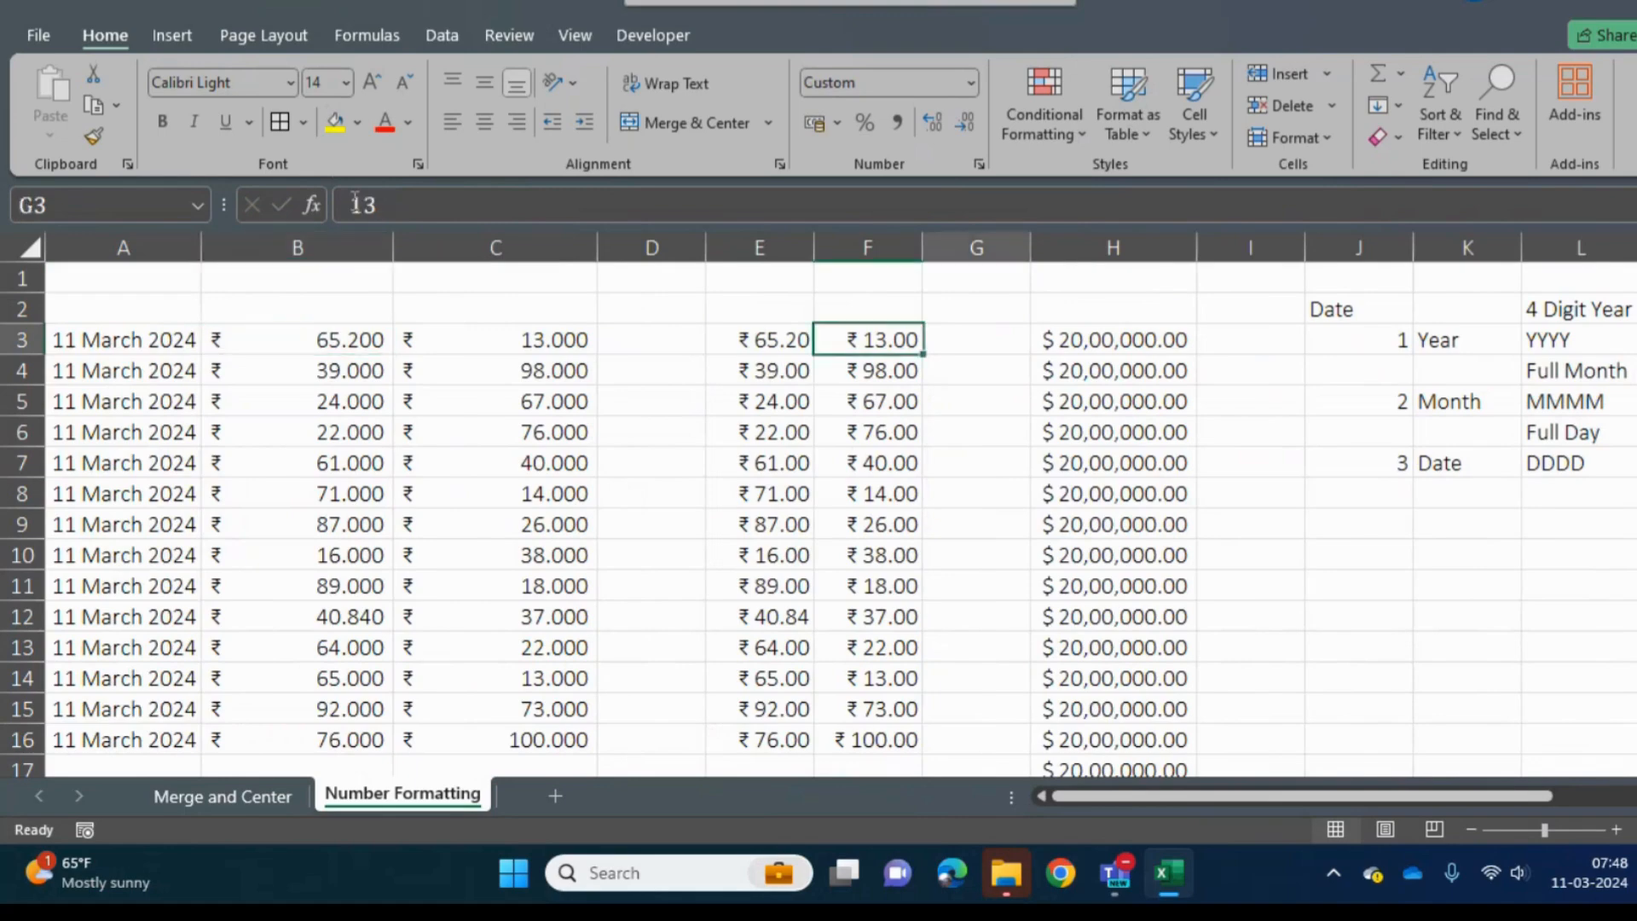
pyautogui.press('Down')
pyautogui.press('Down')
pyautogui.press('Left')
pyautogui.press('Left')
pyautogui.press('Left')
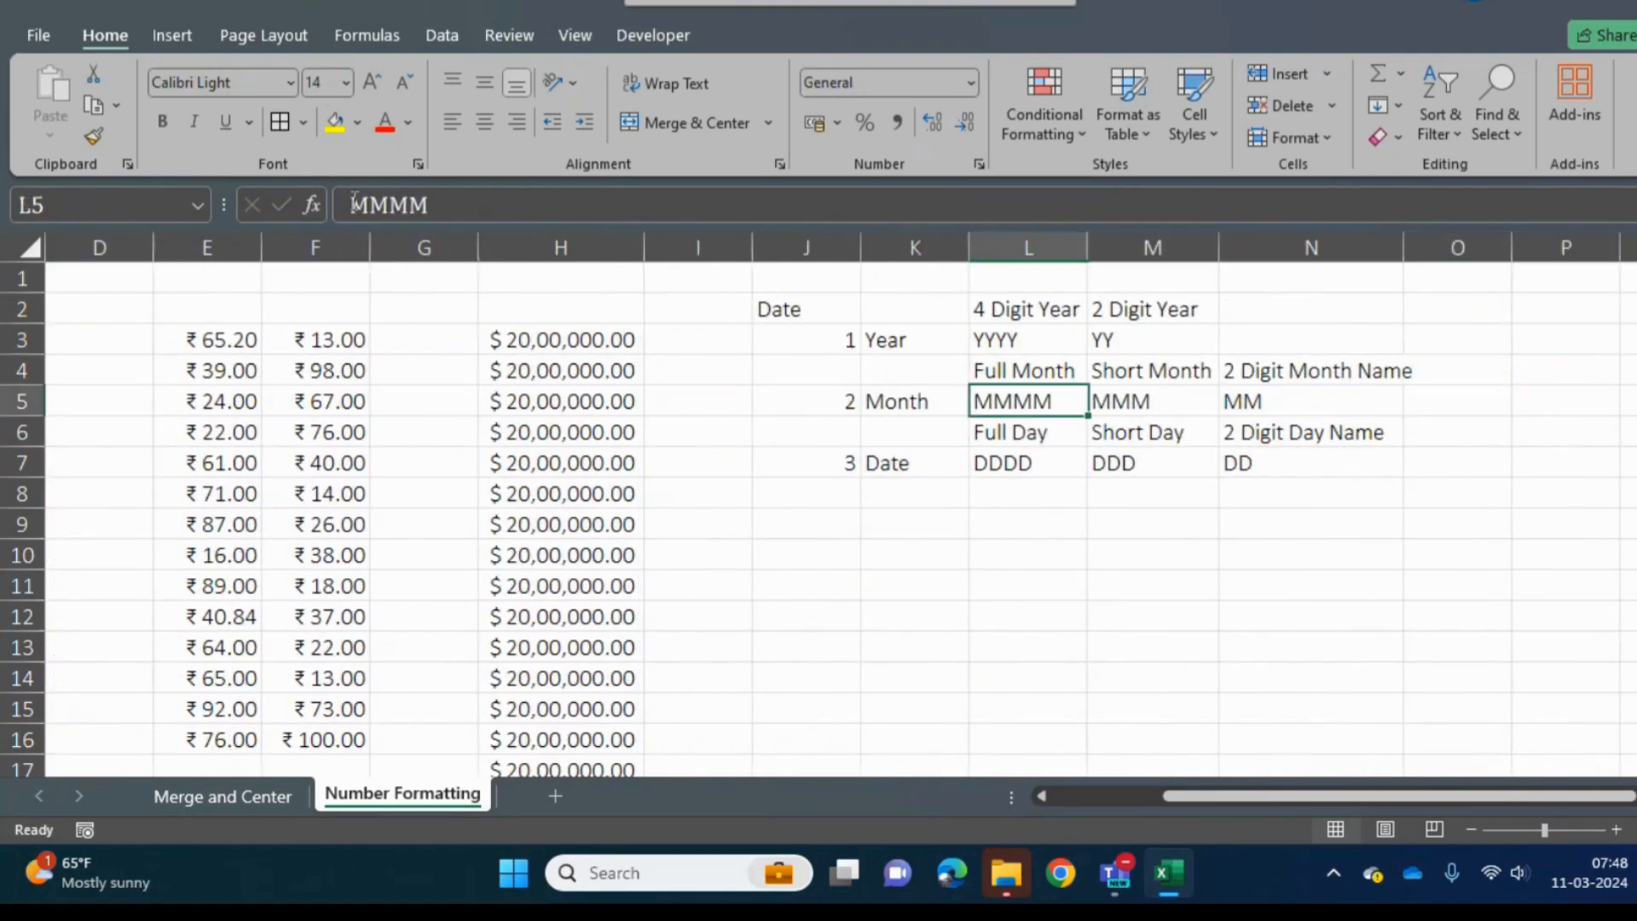
# - Select the dates in A3:A16
pyautogui.press('Left')
pyautogui.press('Down')
pyautogui.press('Down')
pyautogui.press('Left')
pyautogui.press('Left')
pyautogui.press('Left')
pyautogui.press('Left')
pyautogui.press('Left')
pyautogui.press('Left')
pyautogui.press('Home')
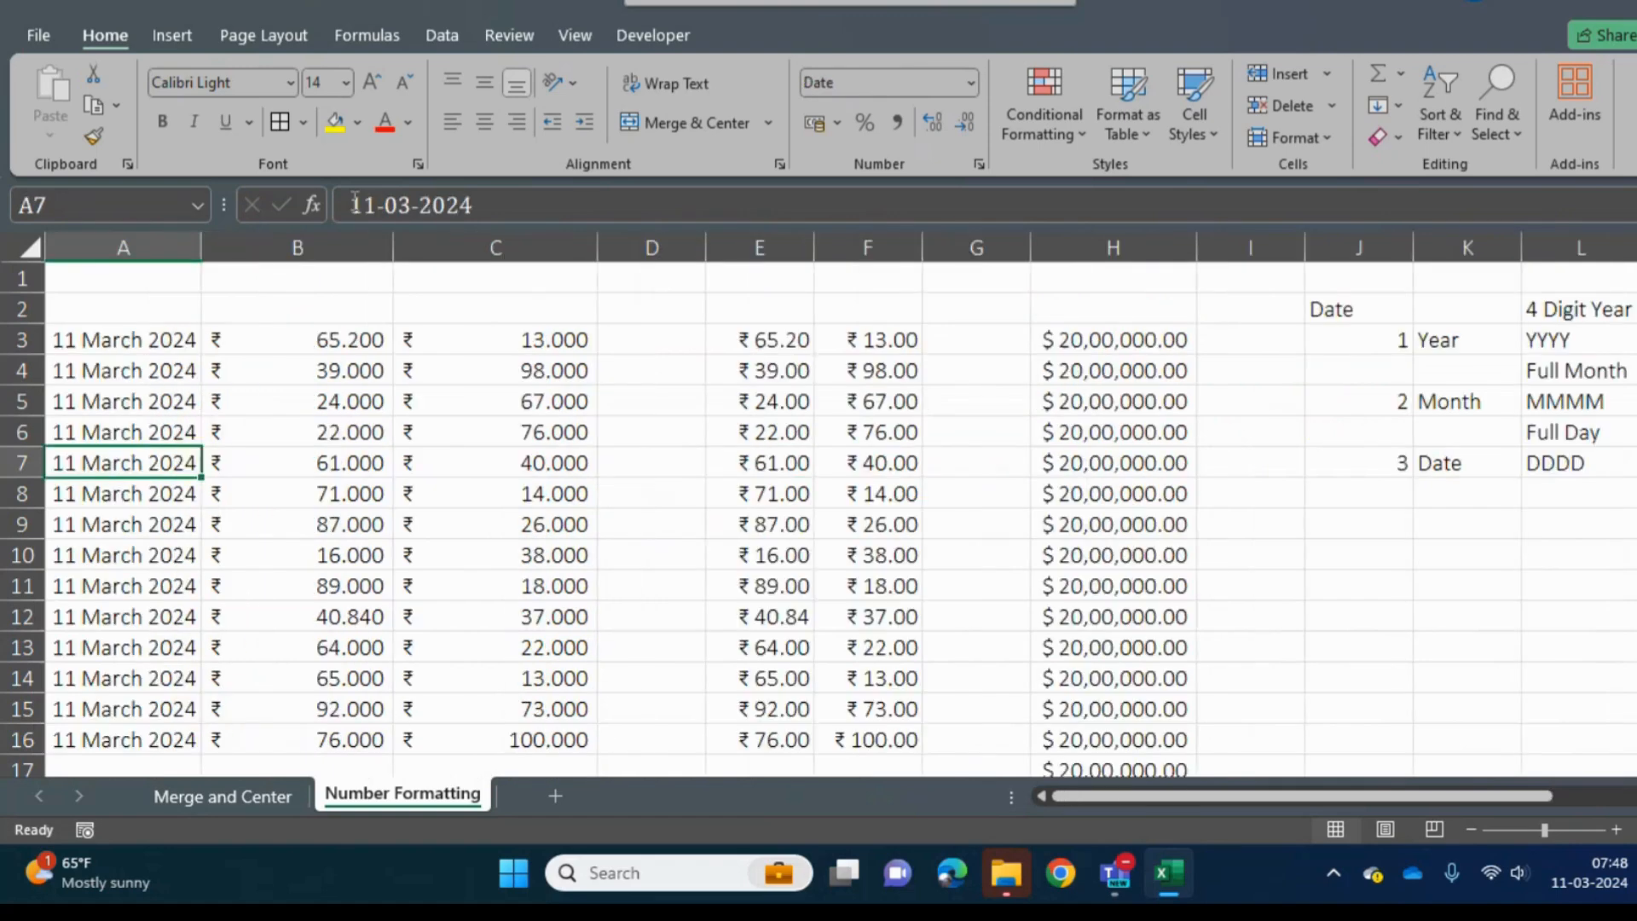
pyautogui.press('Up')
pyautogui.press('Up')
pyautogui.press('Up')
pyautogui.press('Up')
pyautogui.hotkey('ctrl', 'shift', 'Down')
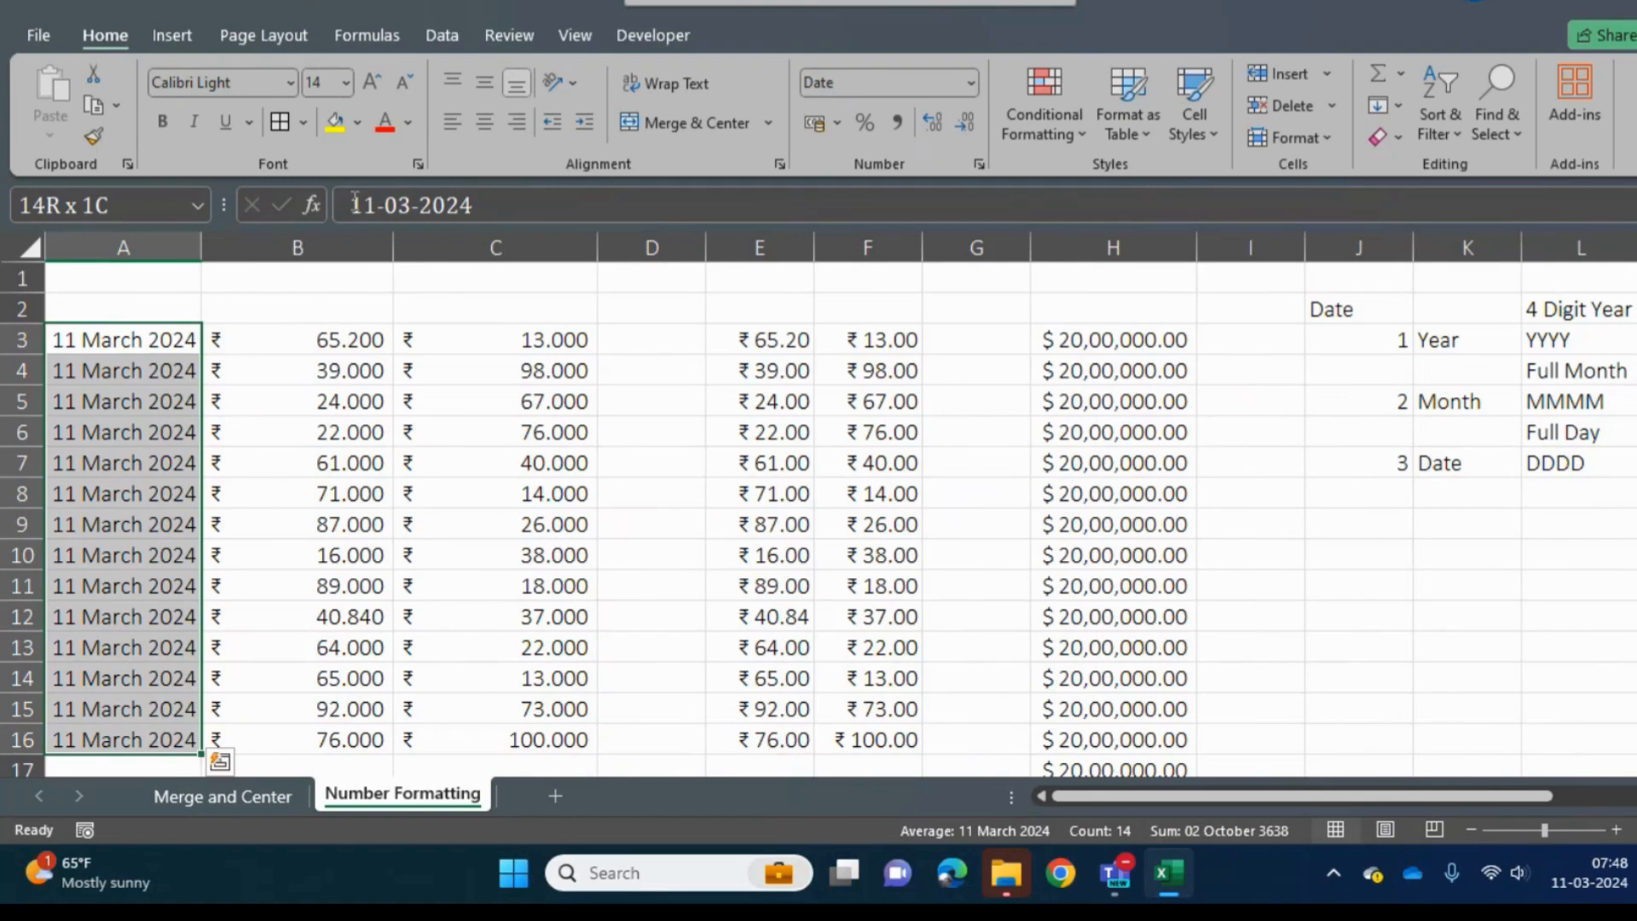
# - Format the selected dates in A3:A16 with the 2012-03-14 date type
pyautogui.click(971, 83)
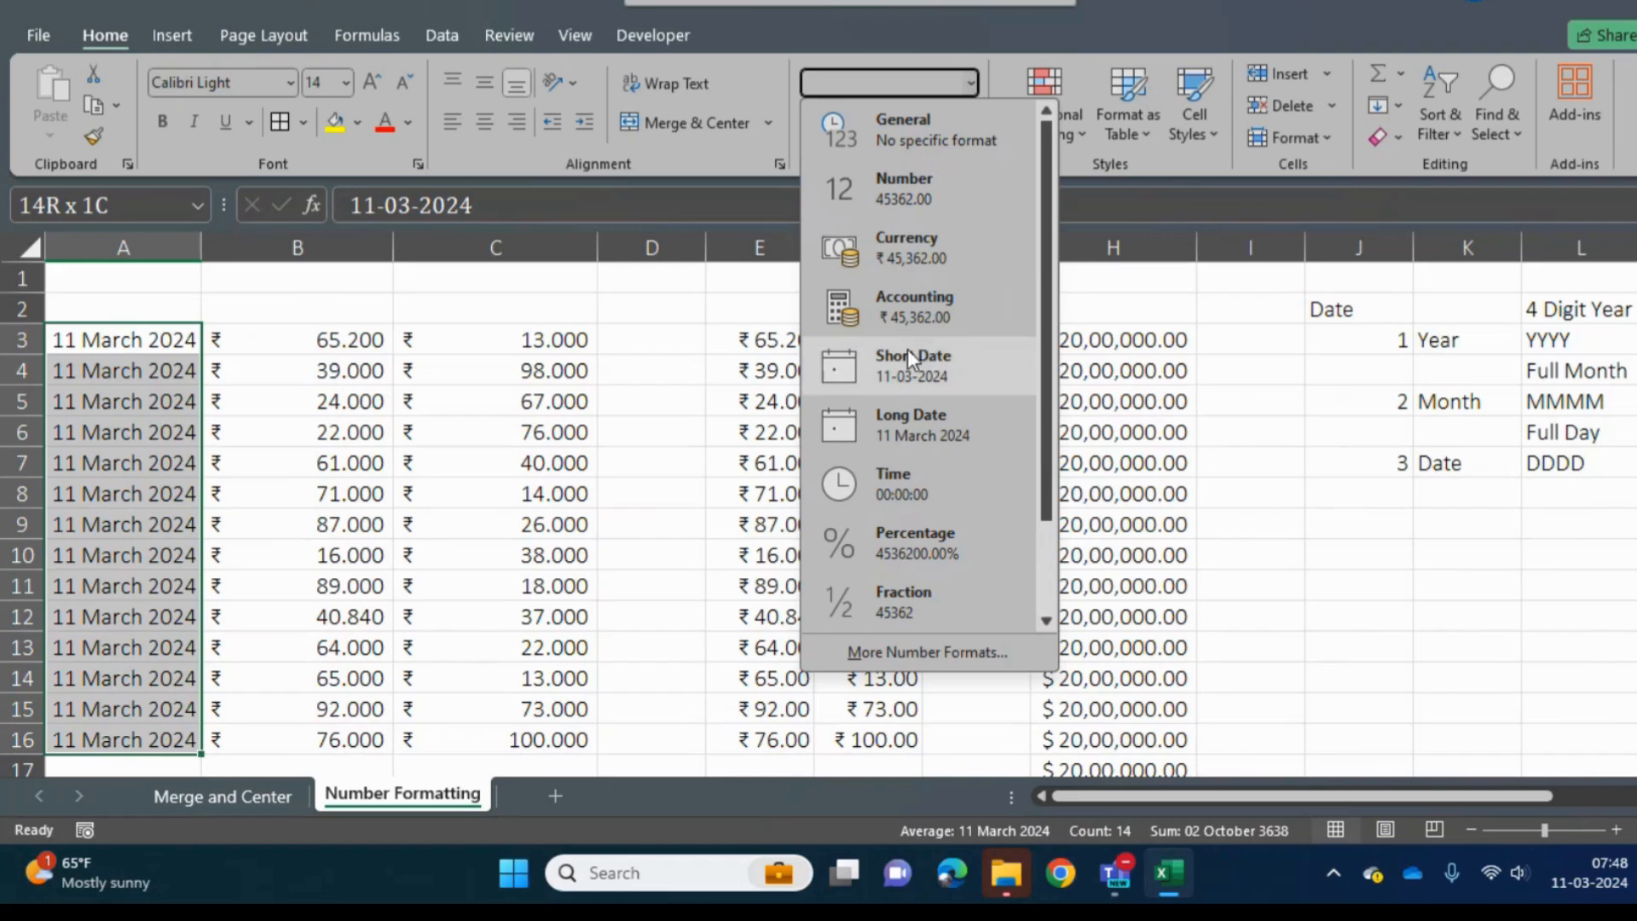
pyautogui.click(897, 653)
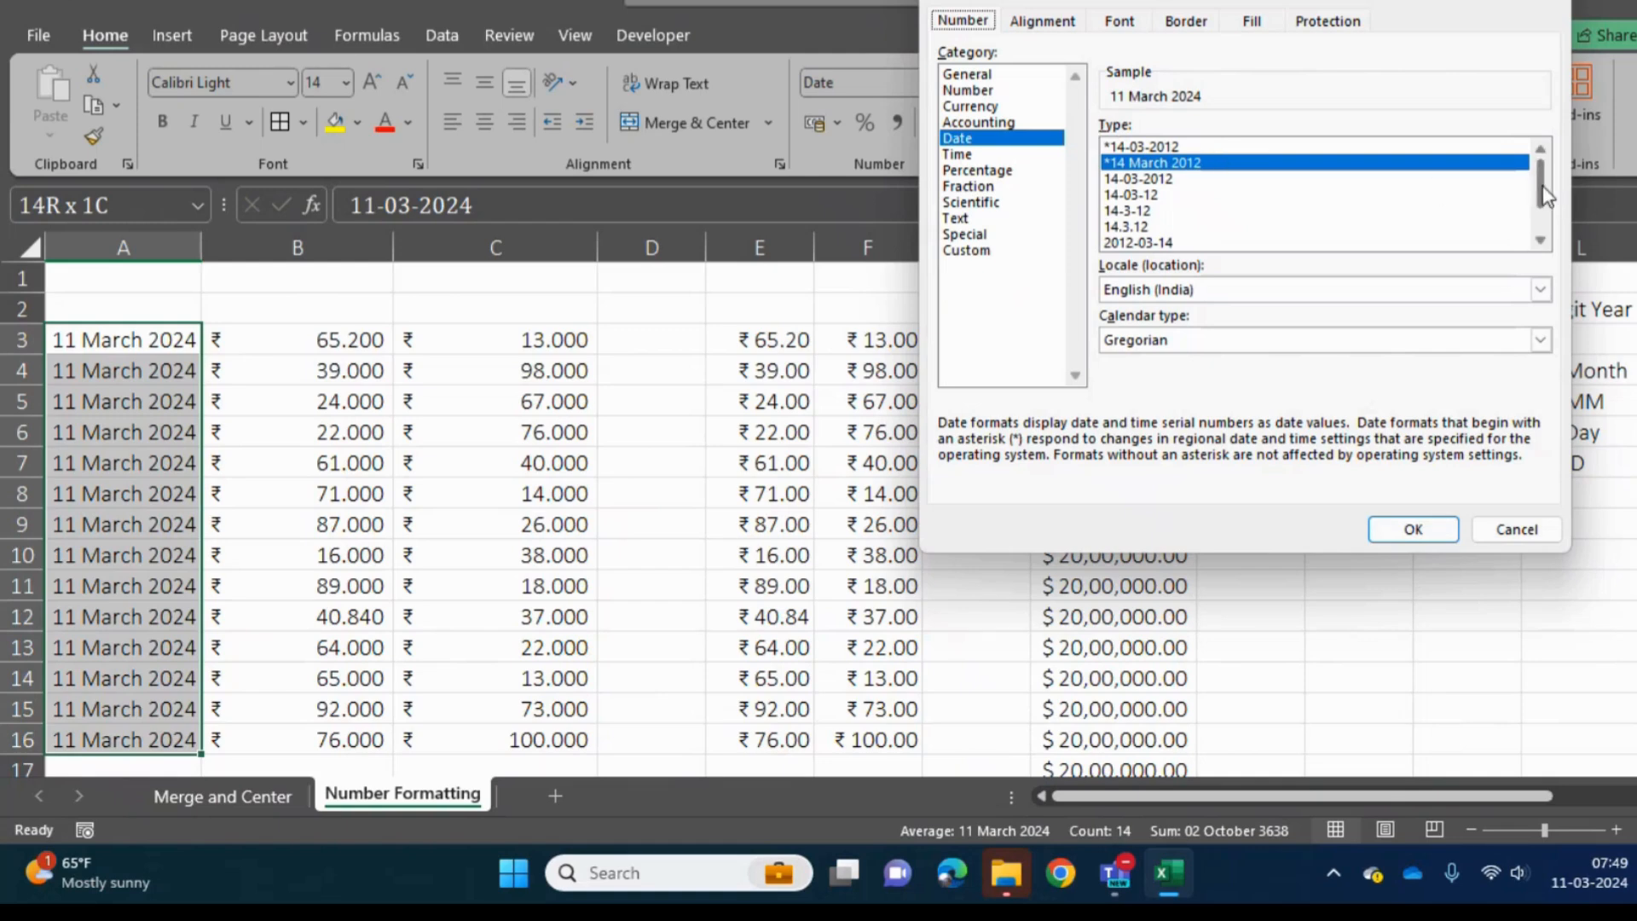
pyautogui.click(1539, 244)
pyautogui.click(1540, 244)
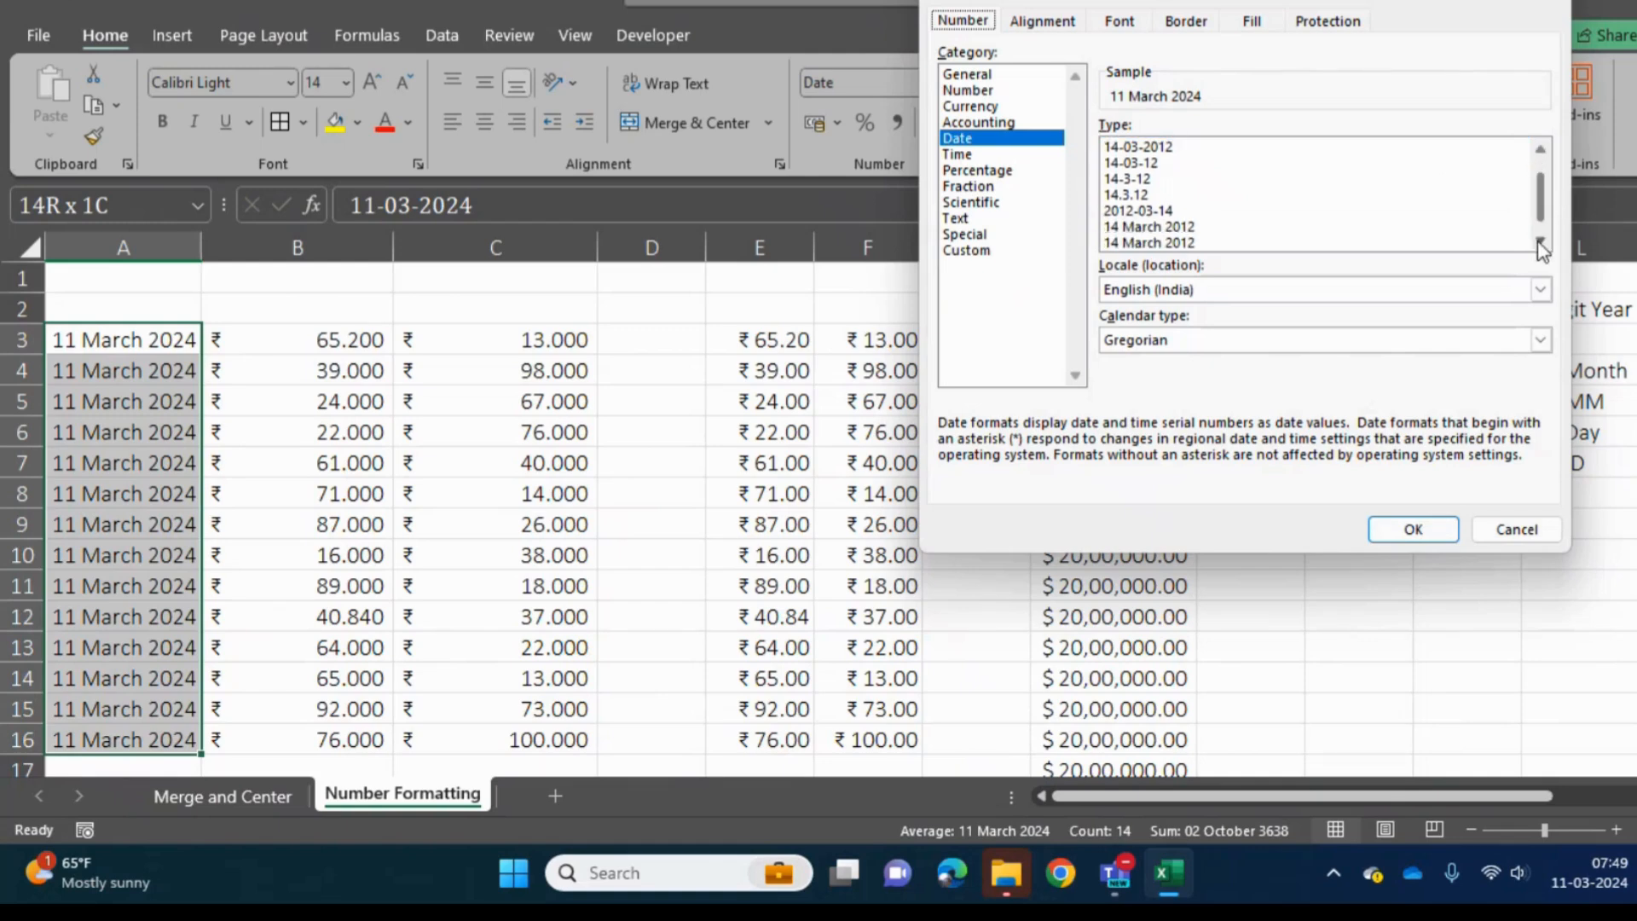
pyautogui.click(1539, 244)
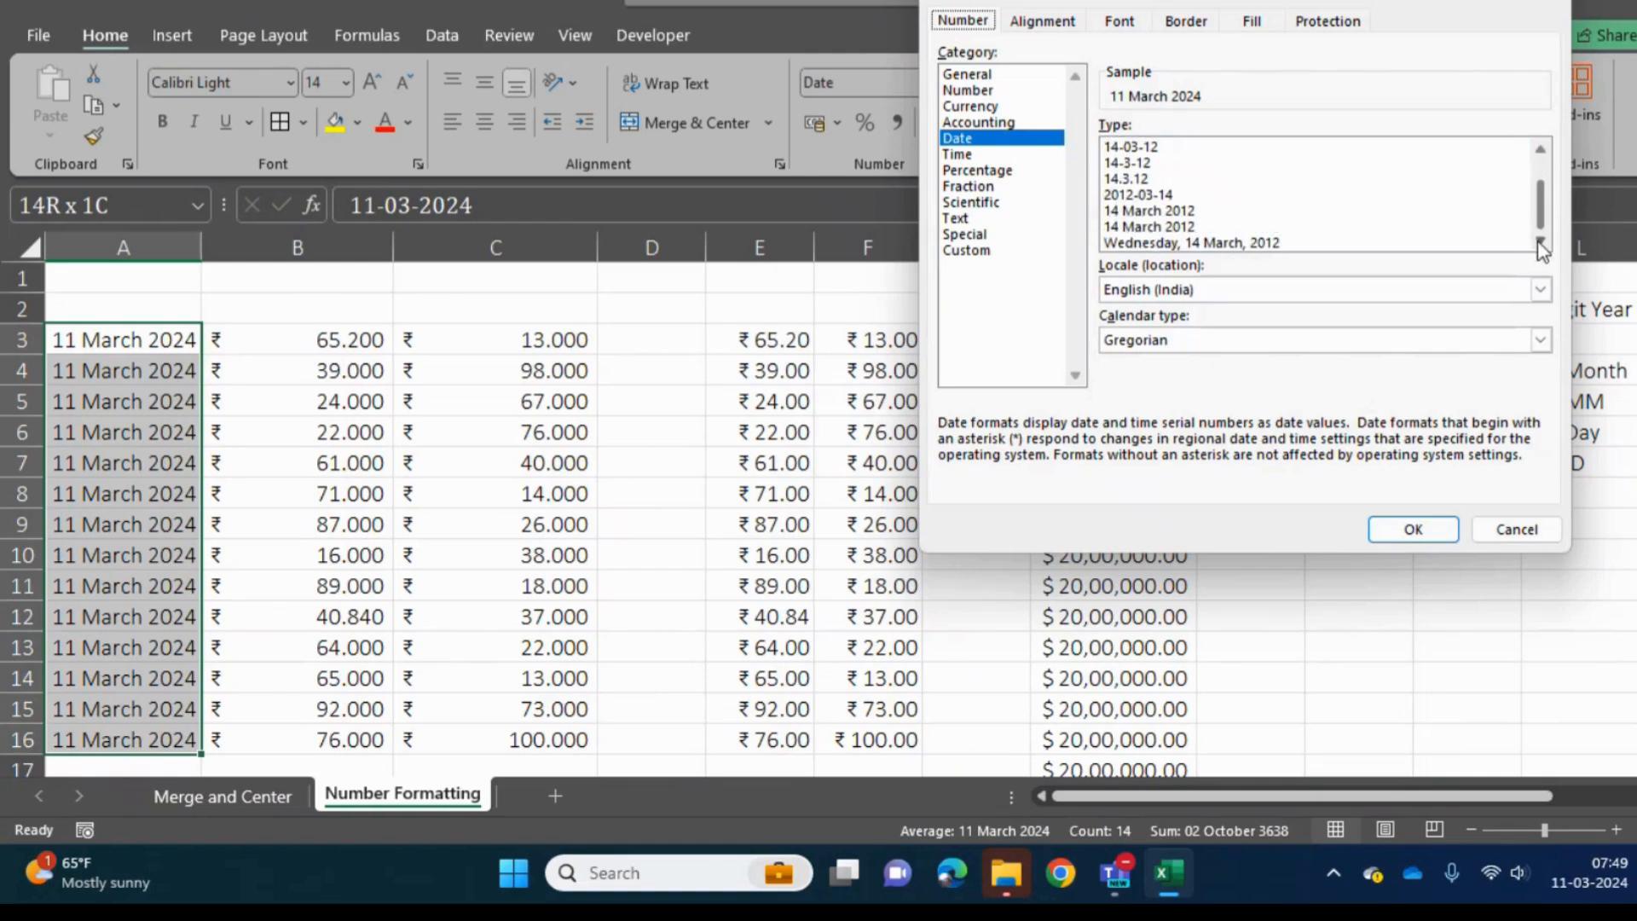
pyautogui.click(1540, 152)
pyautogui.click(1540, 152)
pyautogui.click(1539, 151)
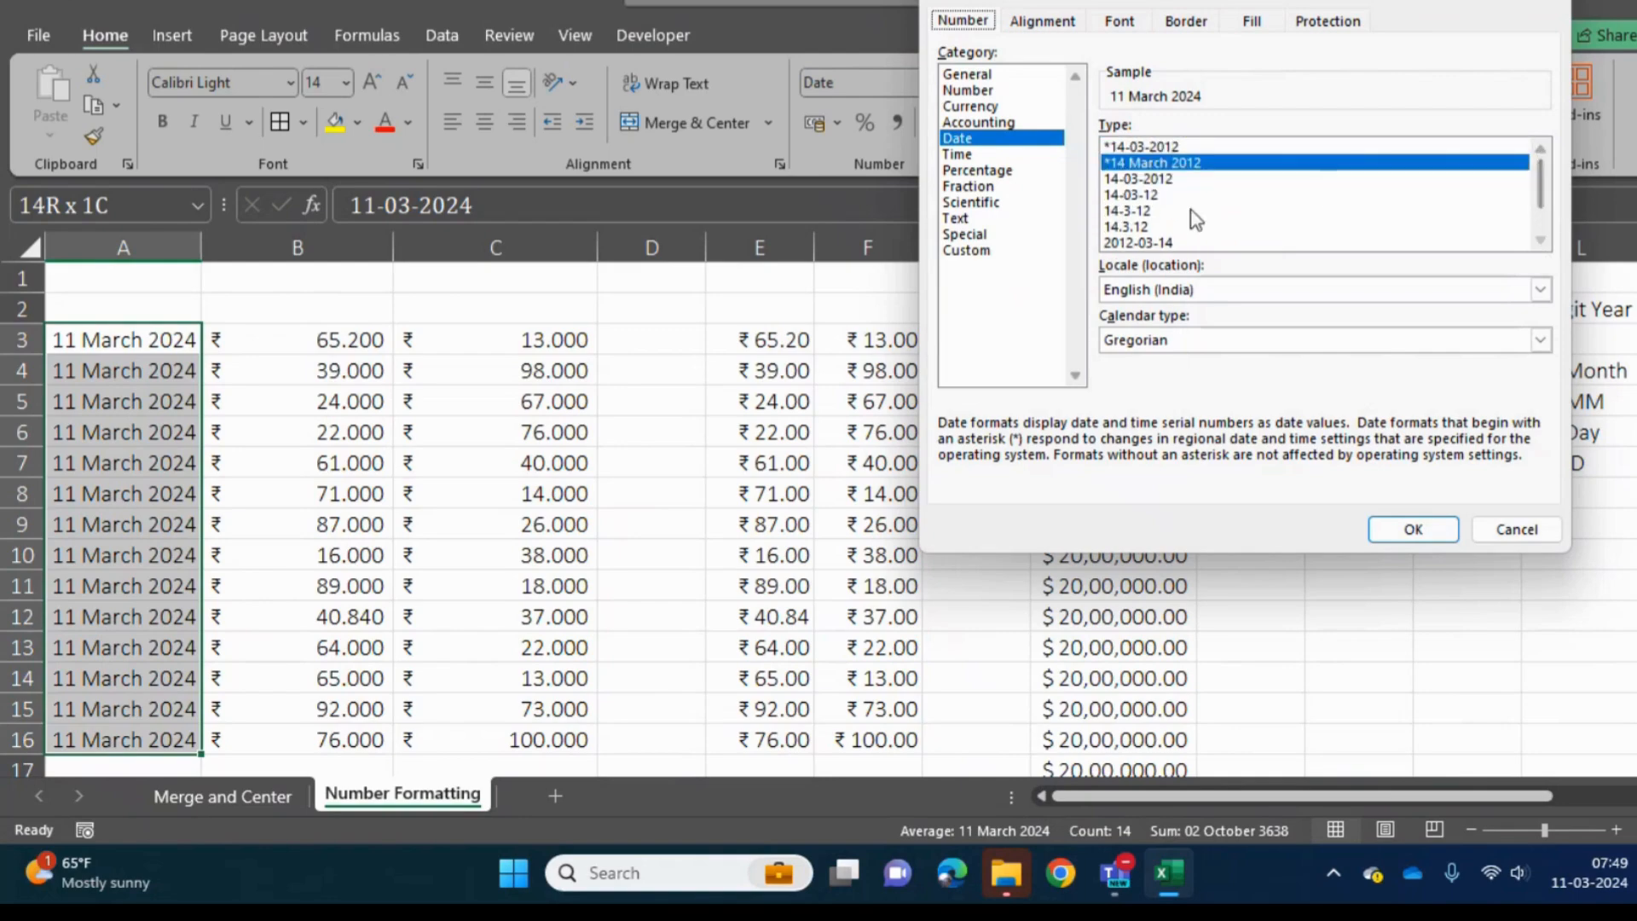
pyautogui.click(1145, 243)
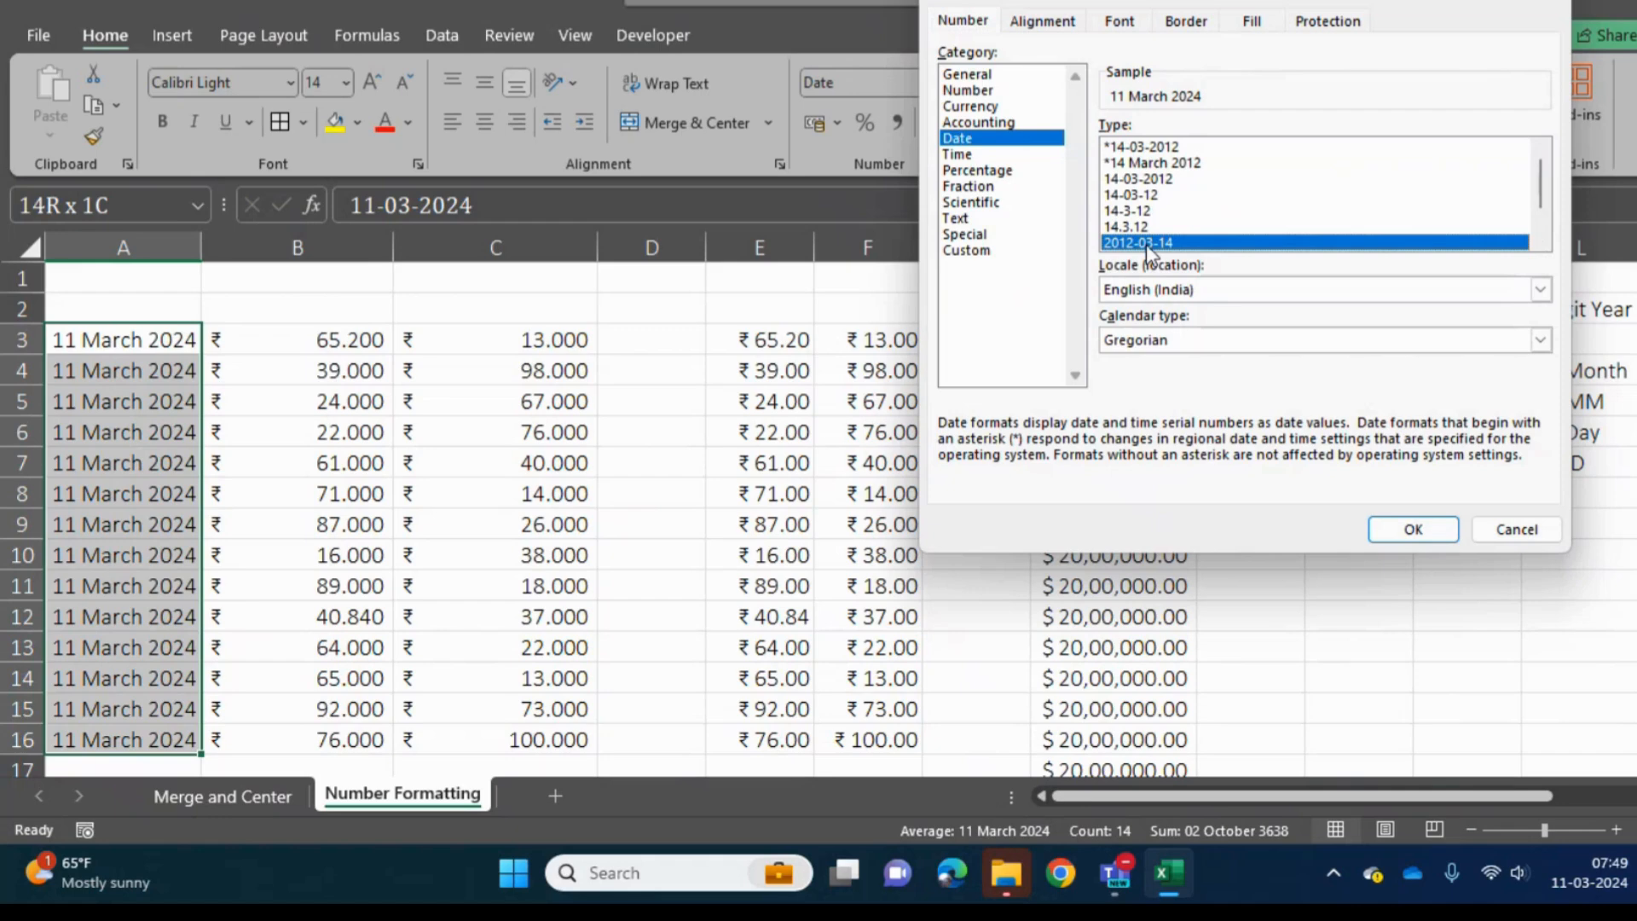
pyautogui.click(1382, 529)
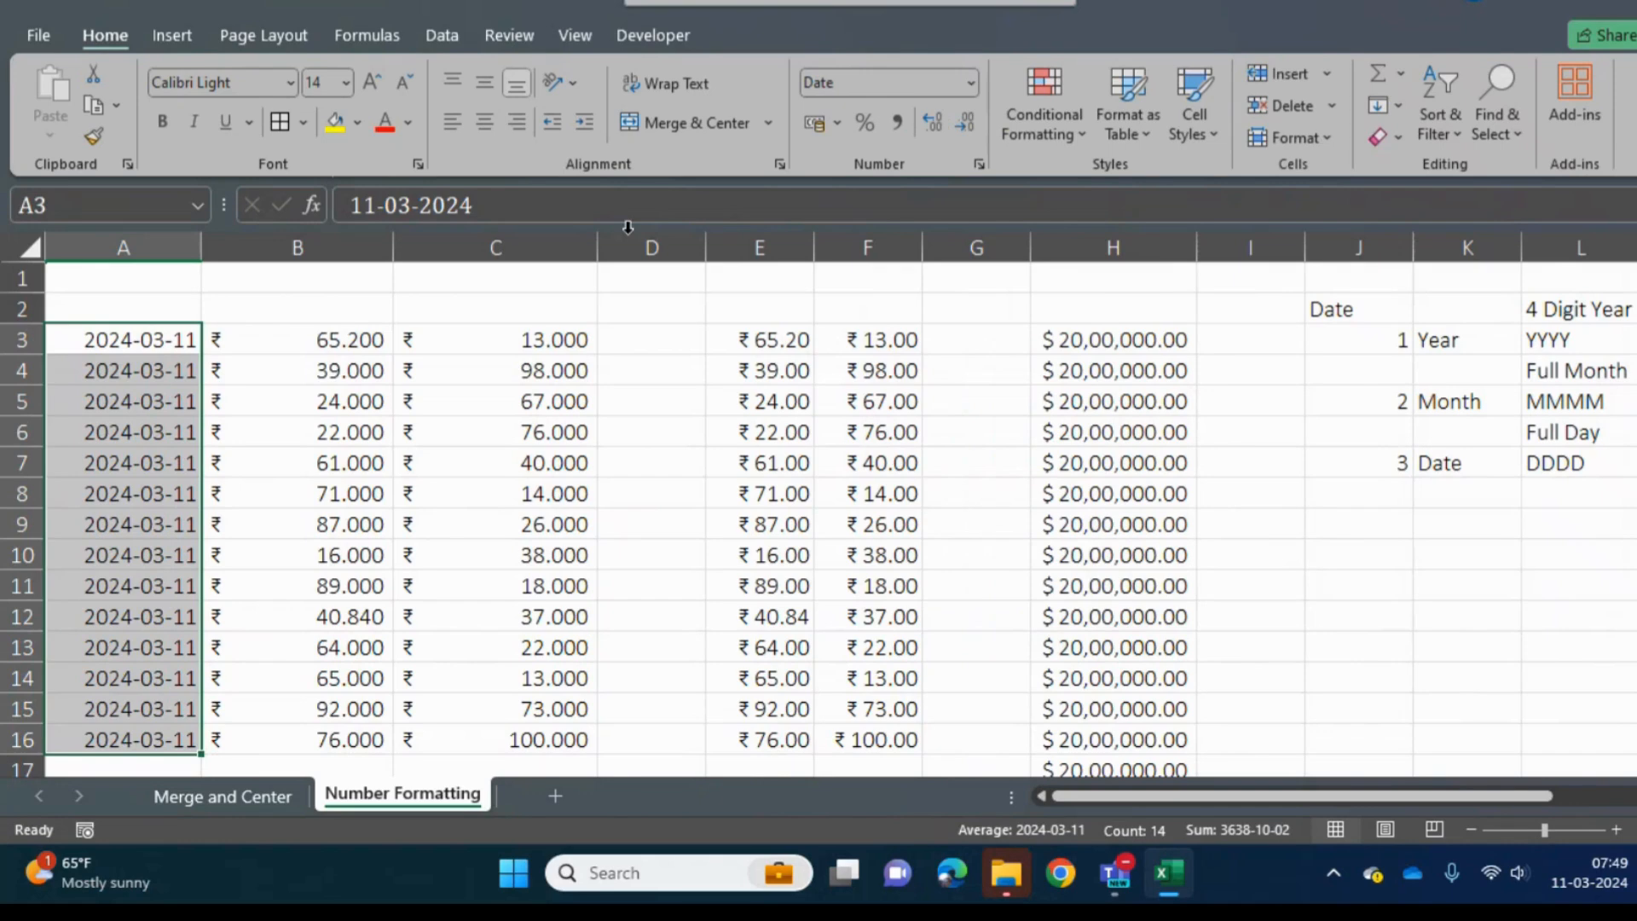
# - Apply the custom number format "DDDD, MMMM, DD, YYY" to the dates in A3:A16 and autofit column A
pyautogui.click(972, 82)
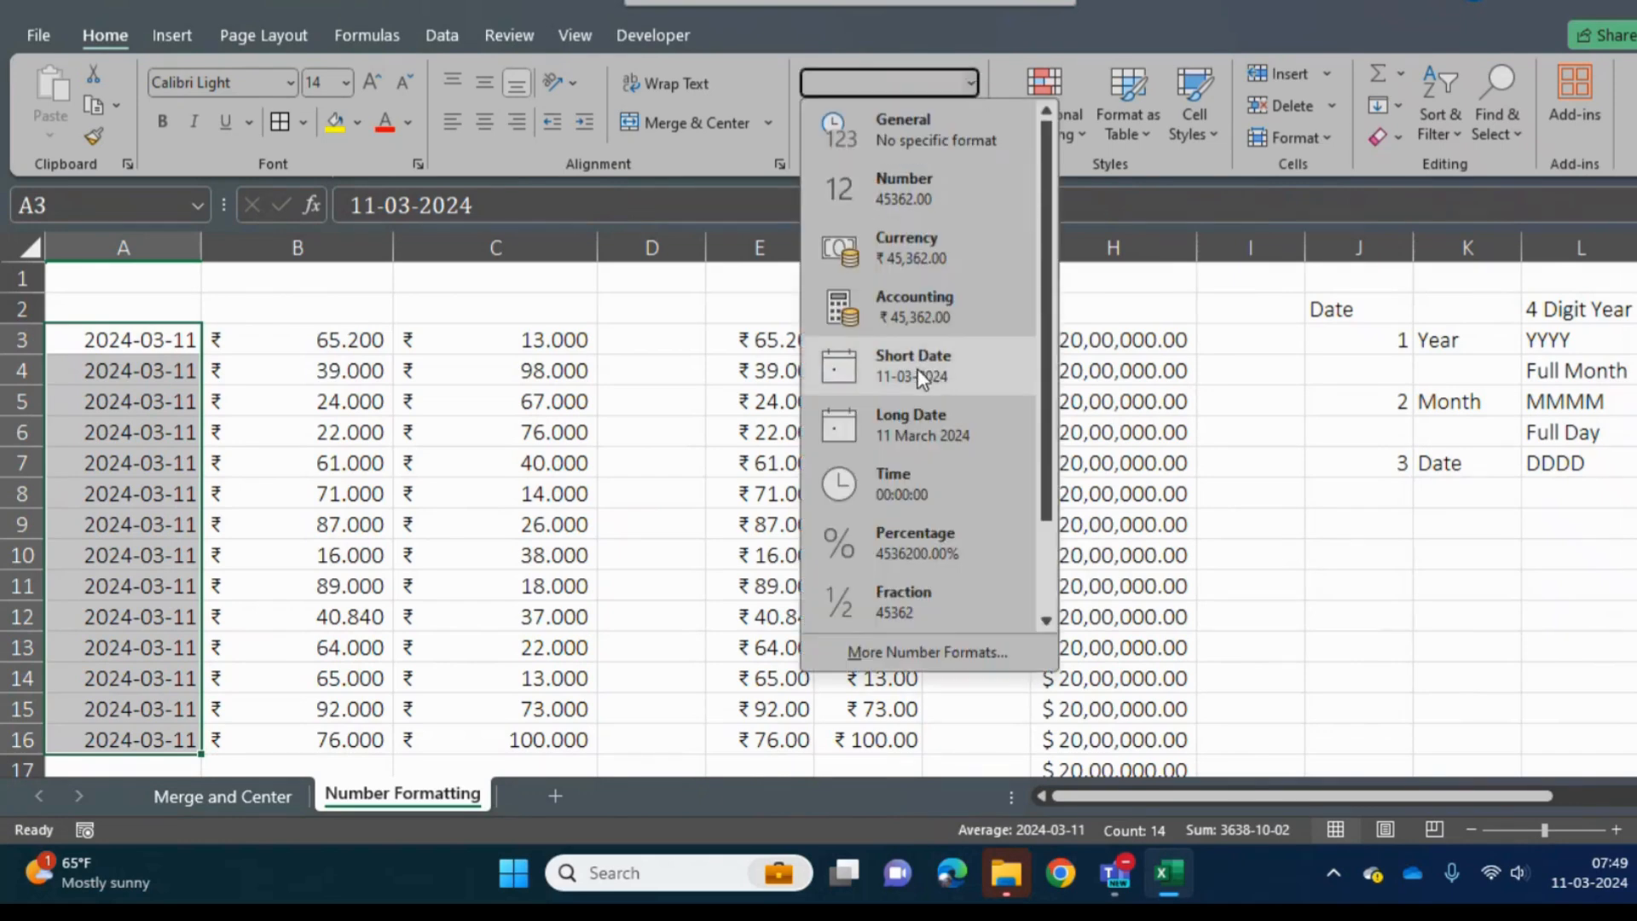
pyautogui.click(895, 654)
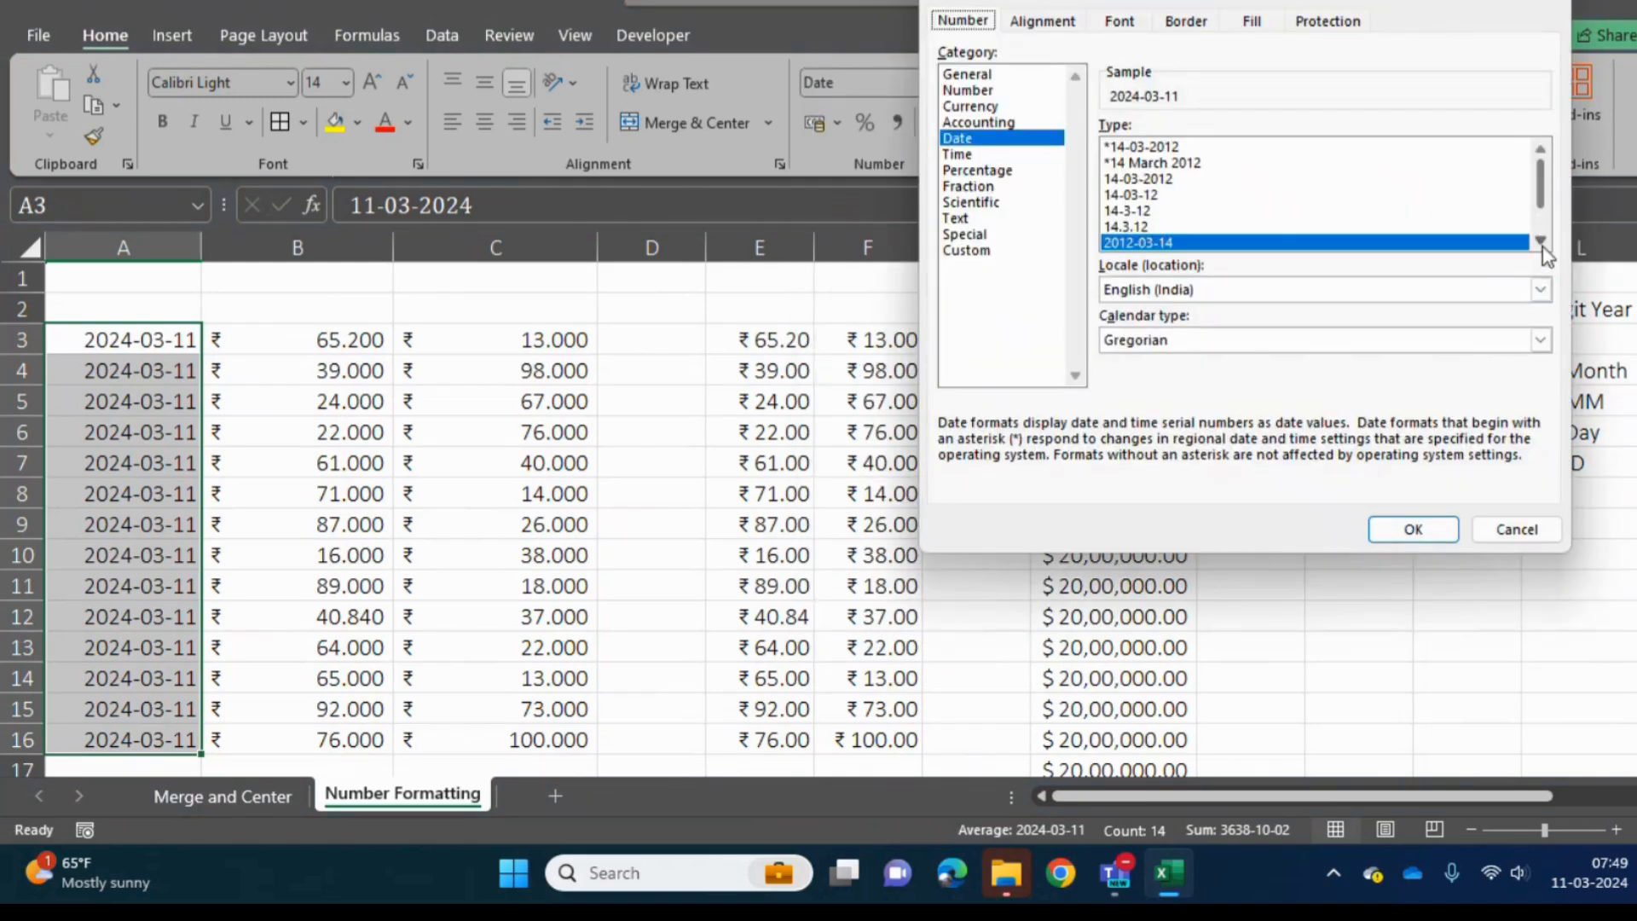
pyautogui.scroll(-1, 1541, 246)
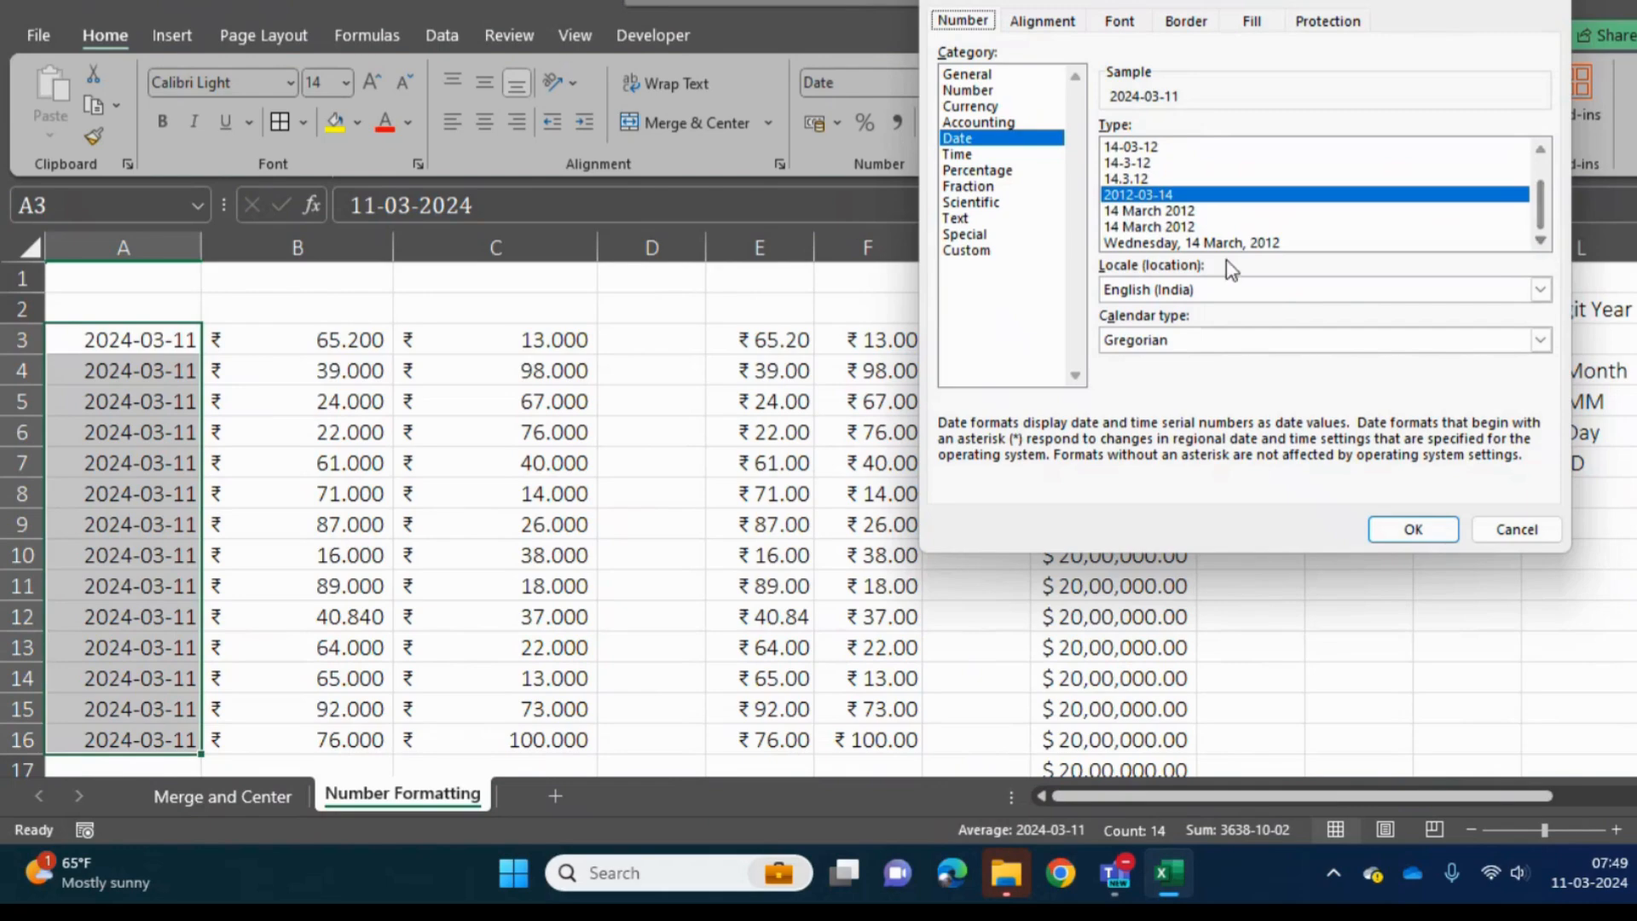
pyautogui.click(1539, 150)
pyautogui.click(1539, 150)
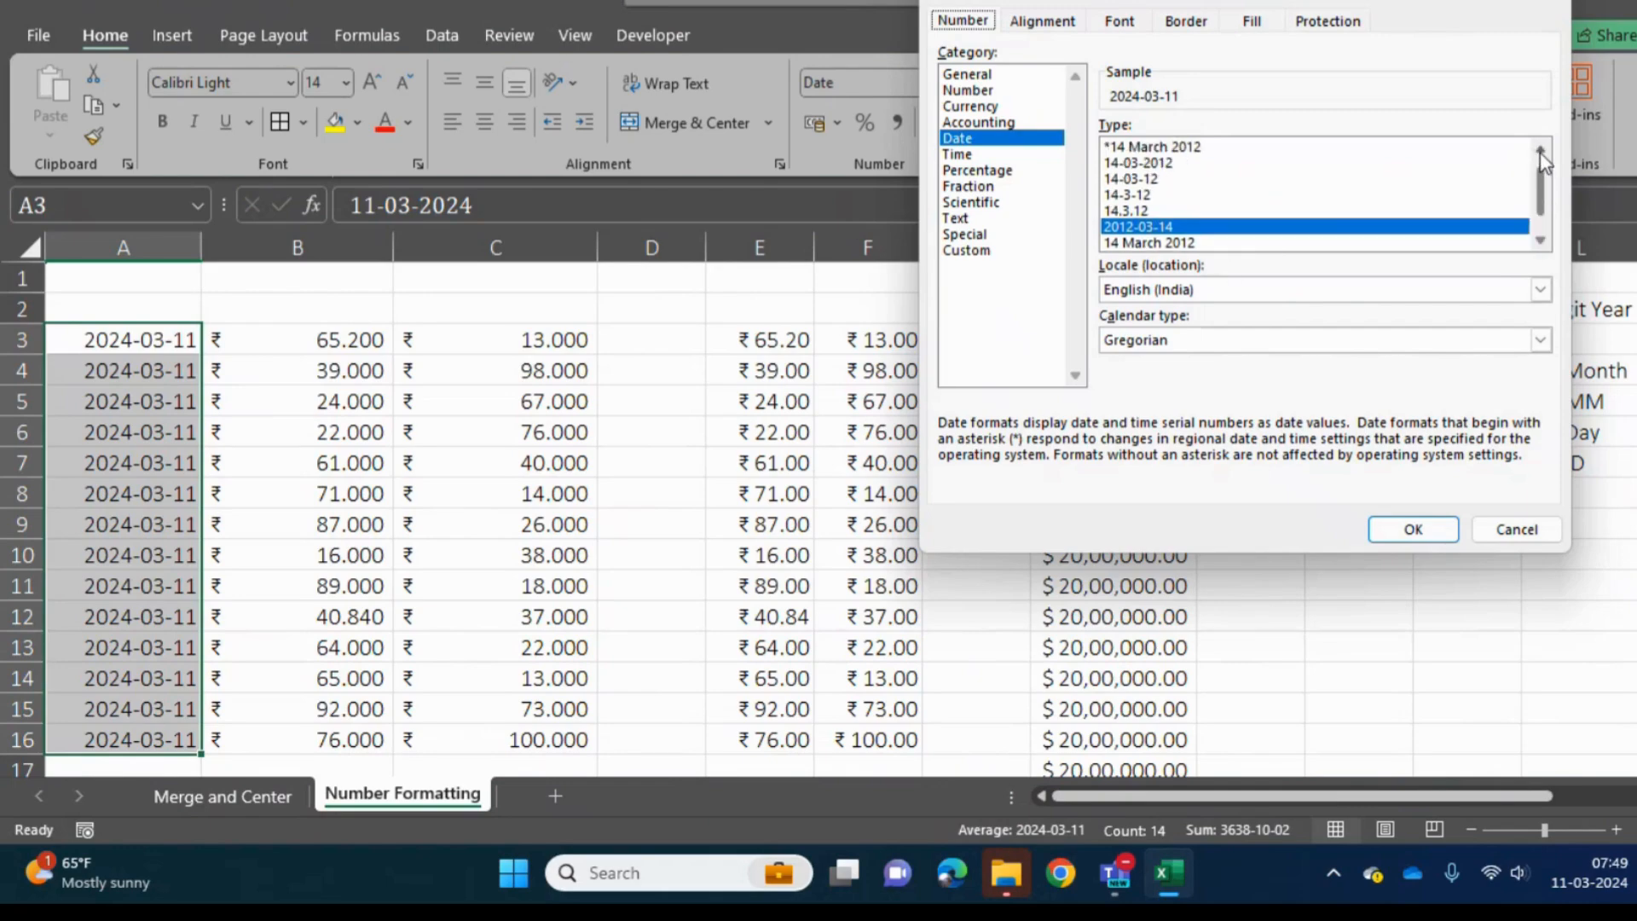
pyautogui.click(1539, 150)
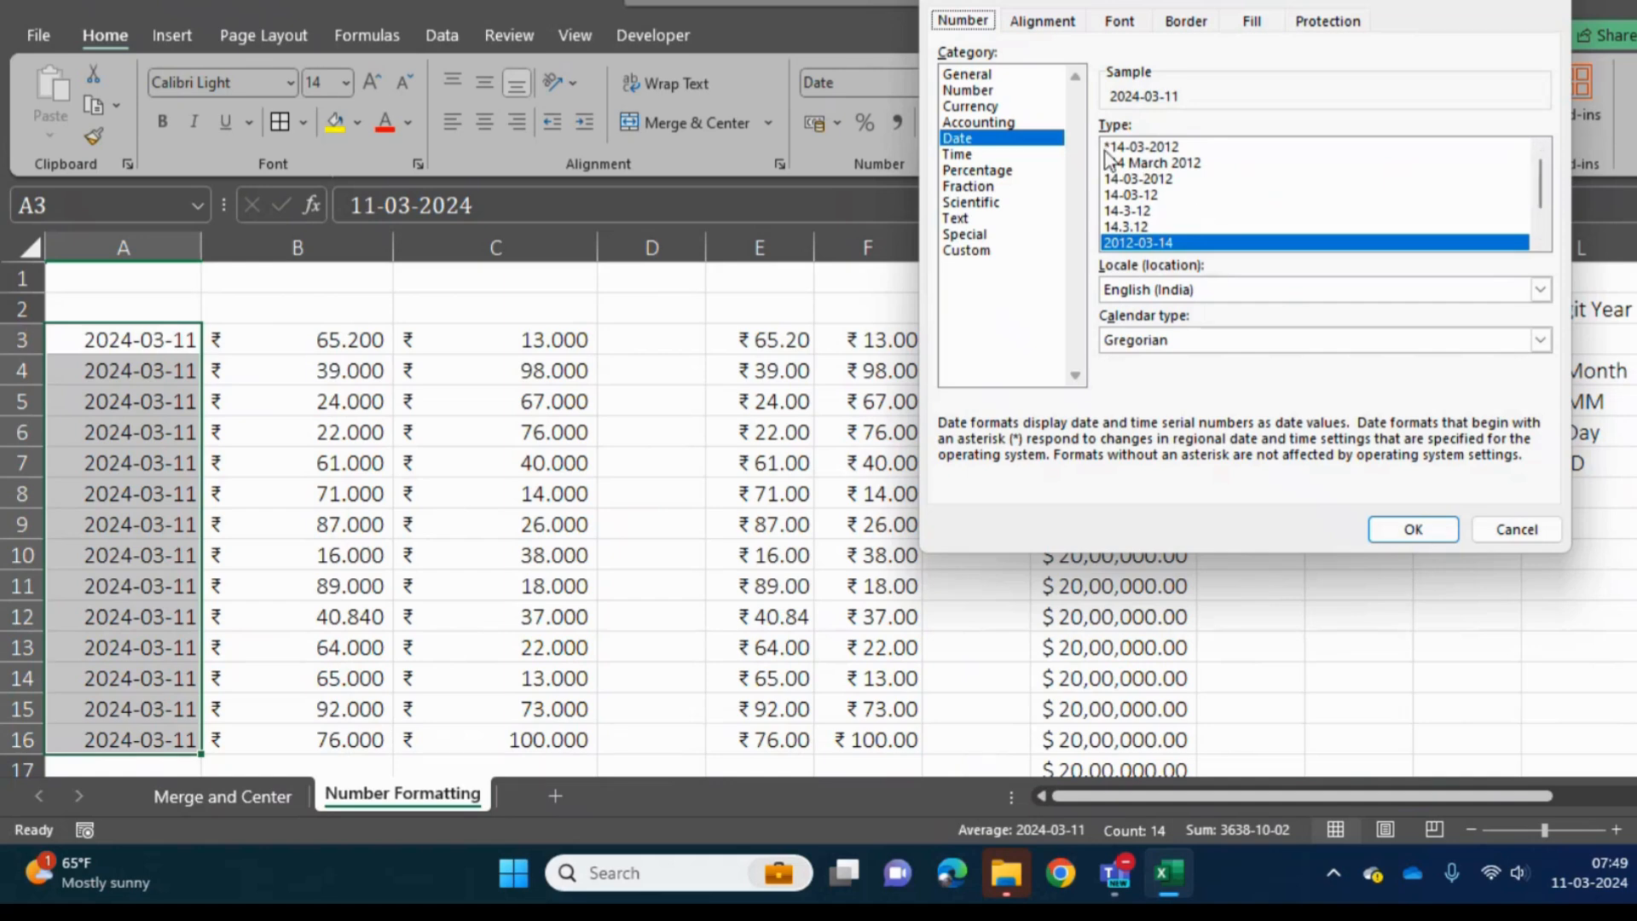
pyautogui.moveTo(1547, 194); pyautogui.dragTo(1542, 219)
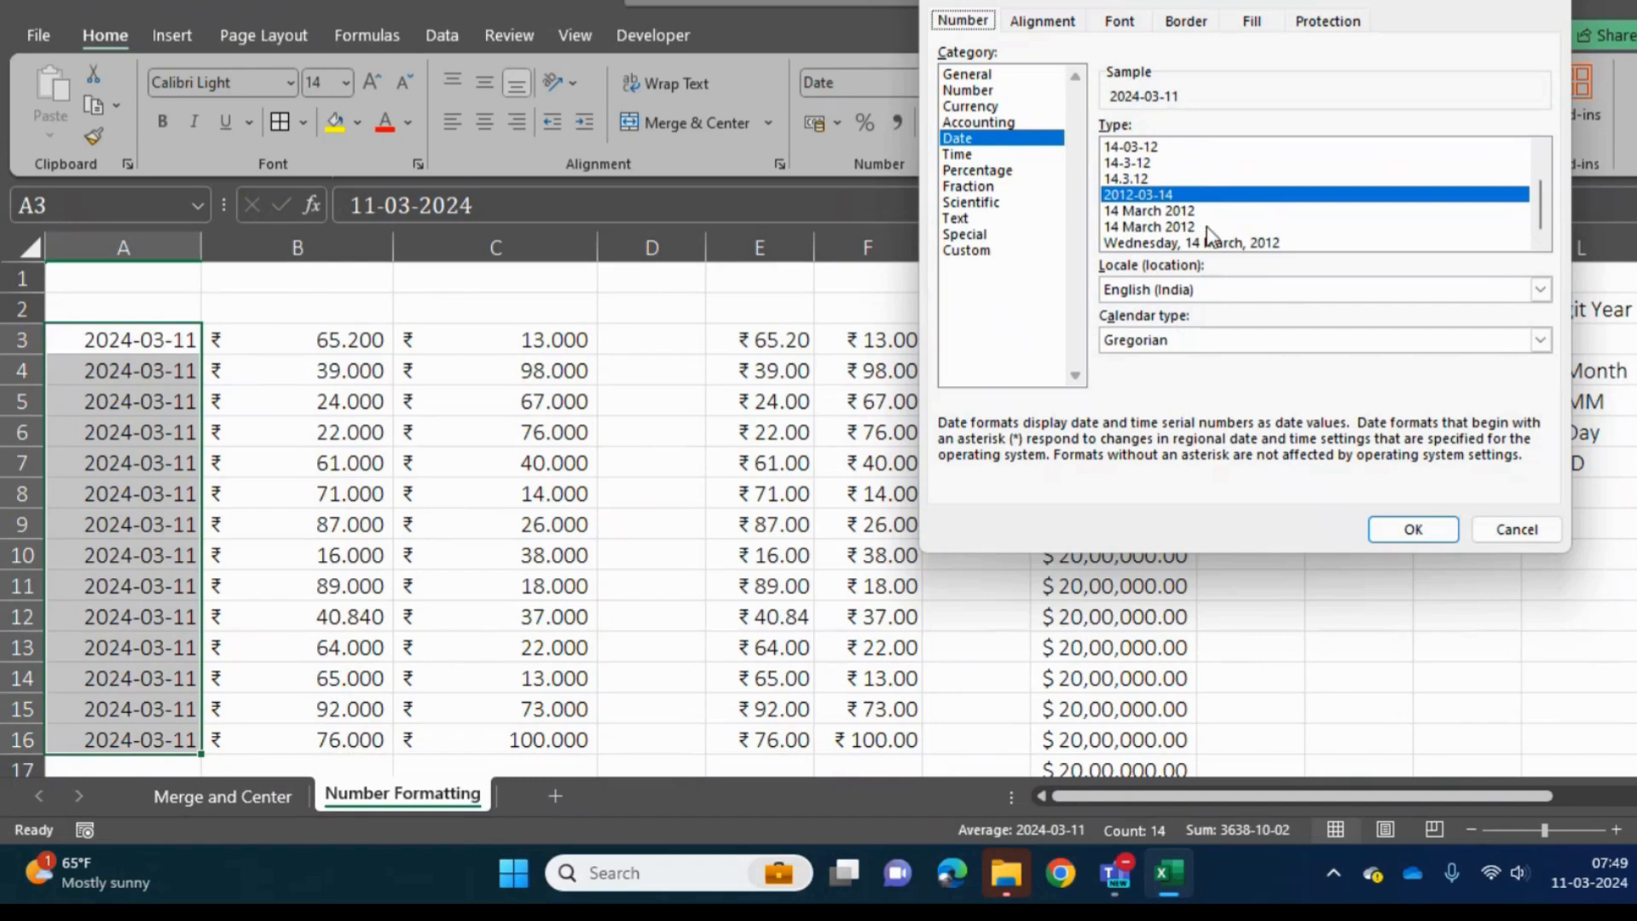
pyautogui.click(965, 251)
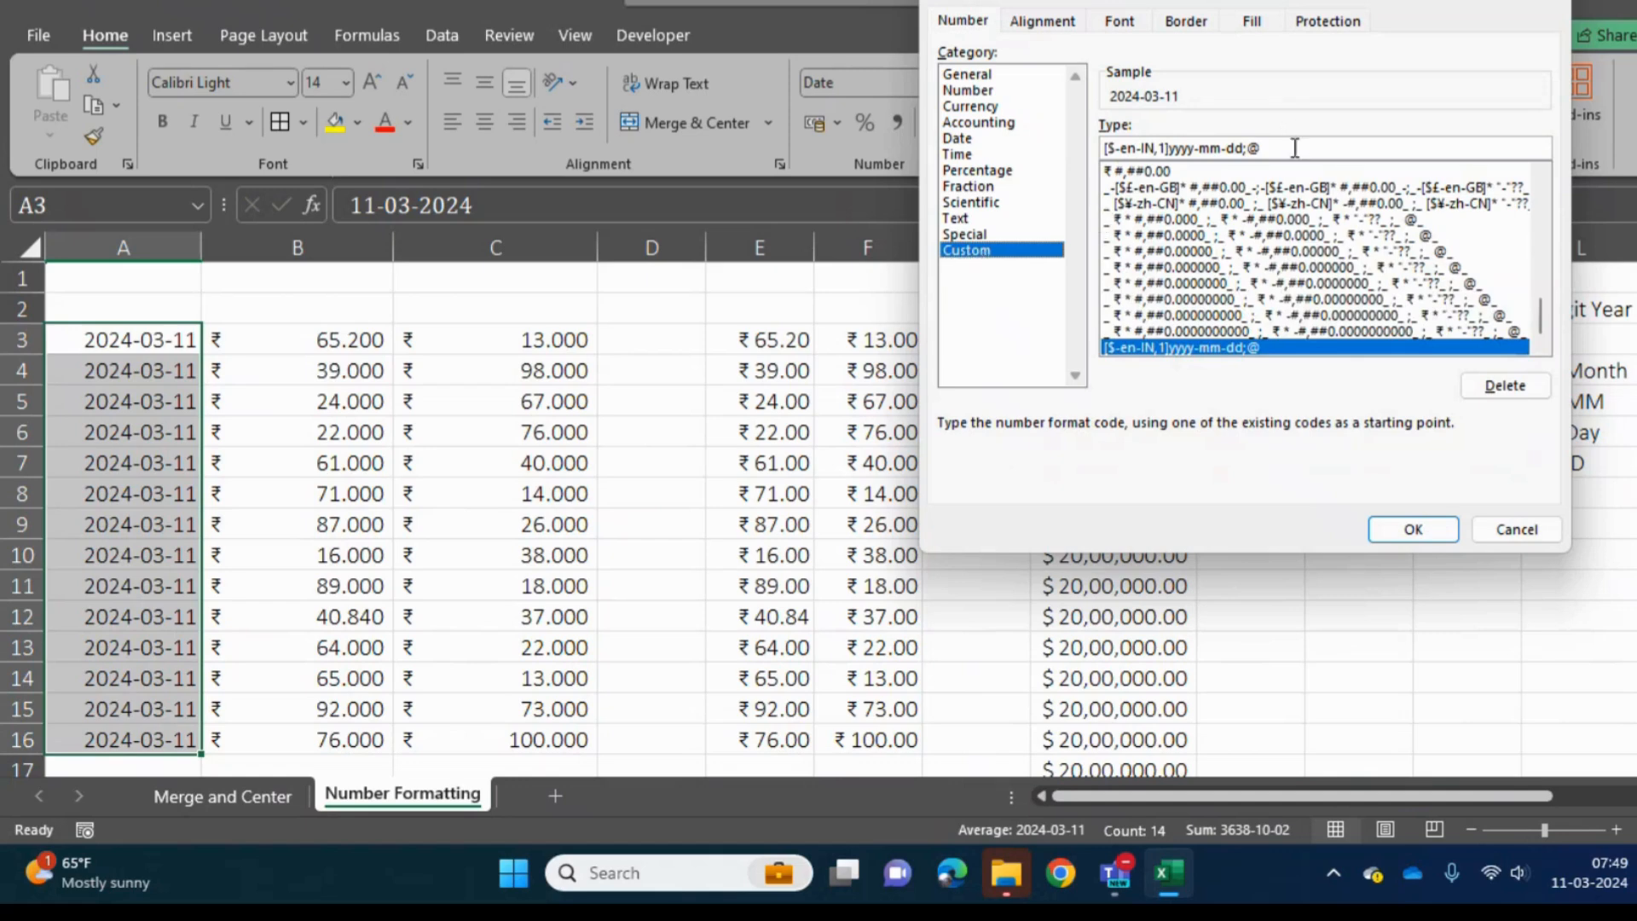
pyautogui.moveTo(1294, 146); pyautogui.dragTo(1246, 141)
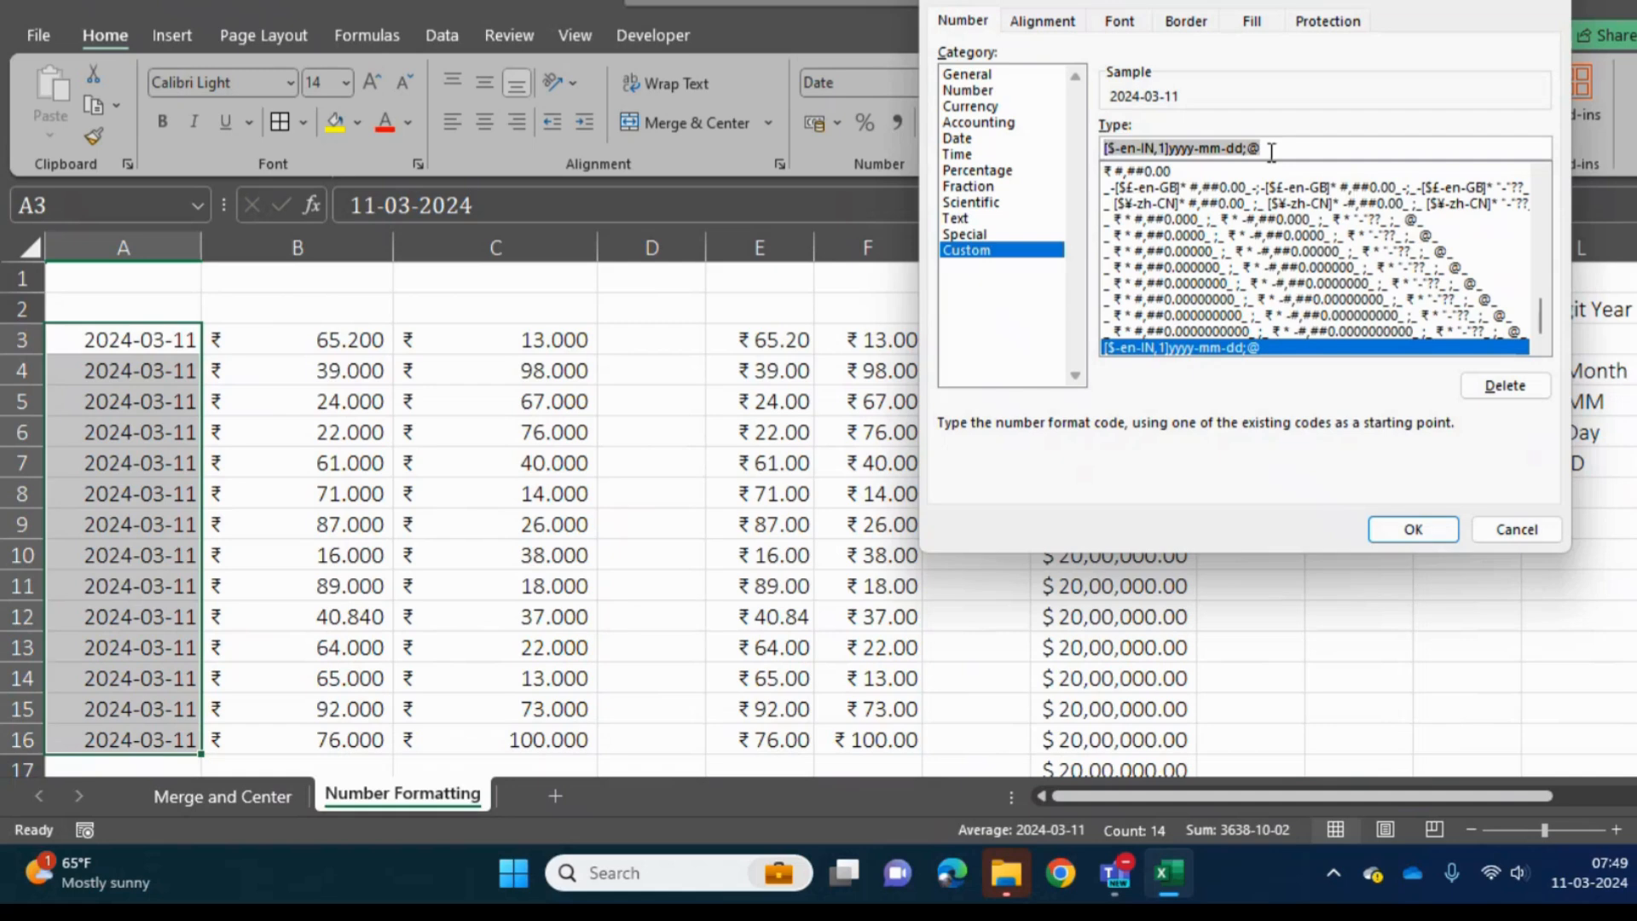
pyautogui.press('BackSpace')
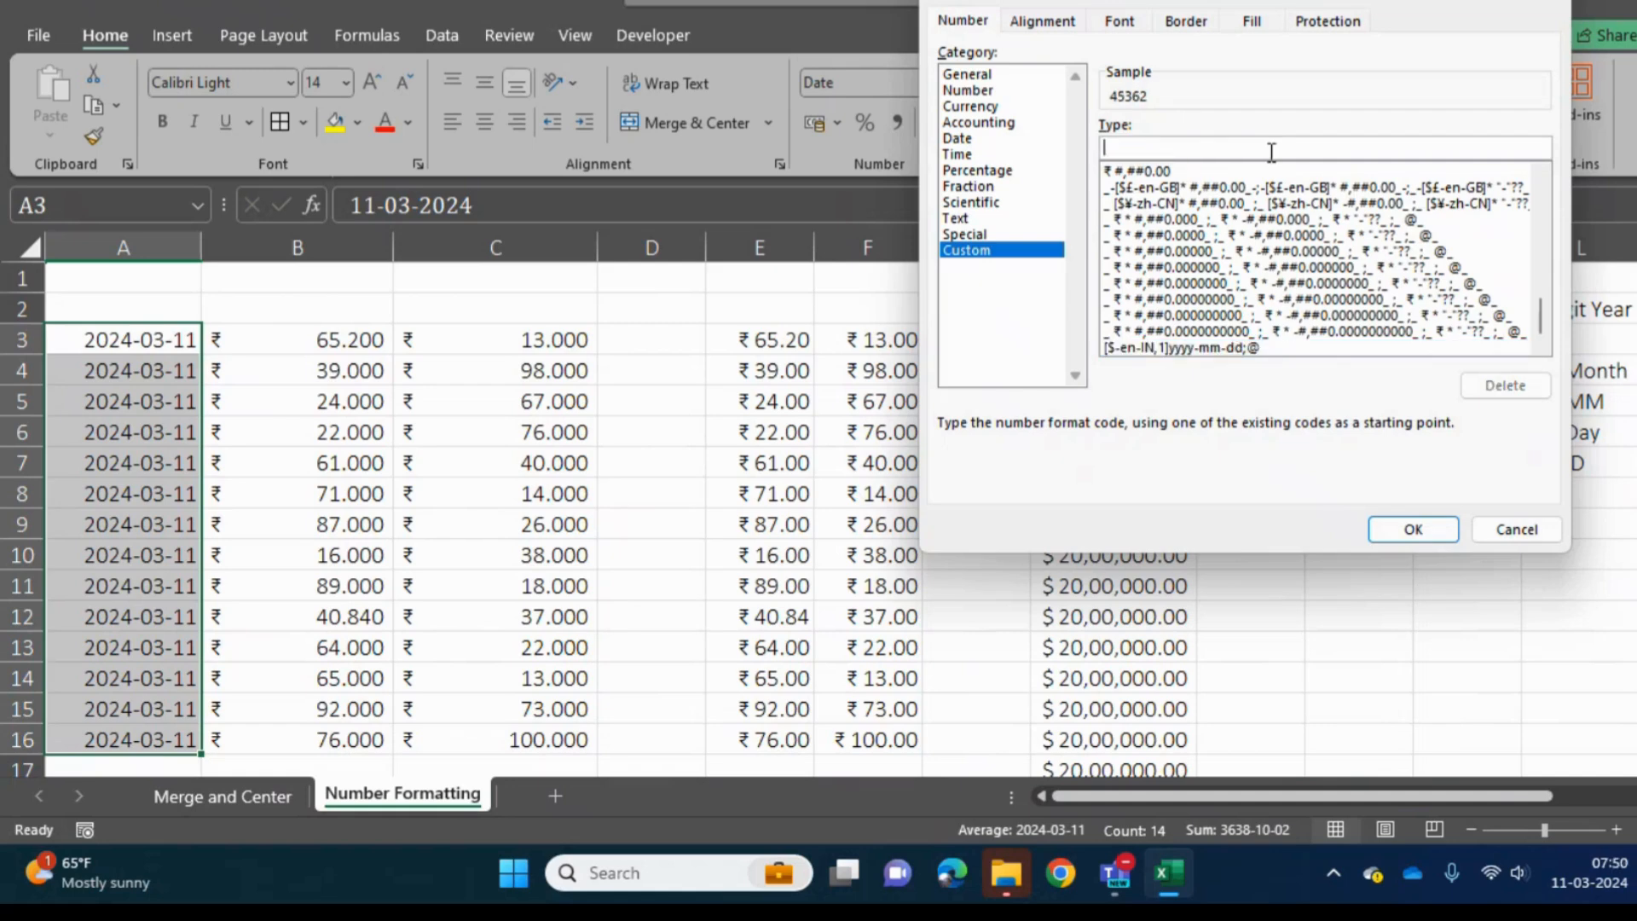
pyautogui.write('DDDD')
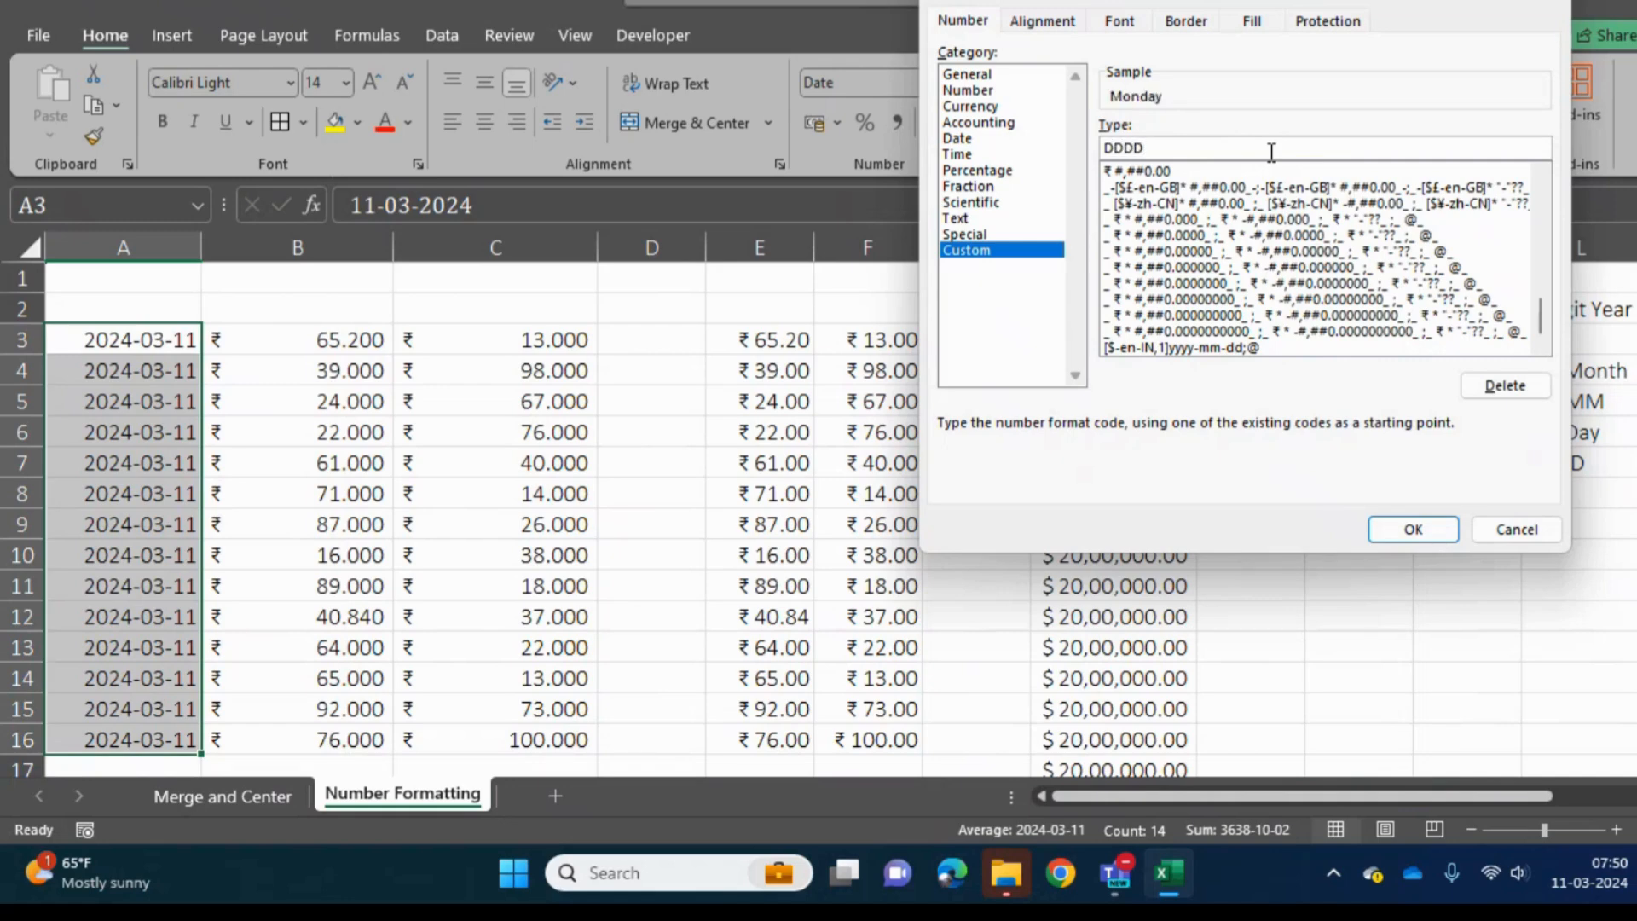
pyautogui.write(', MMMM, DD, ')
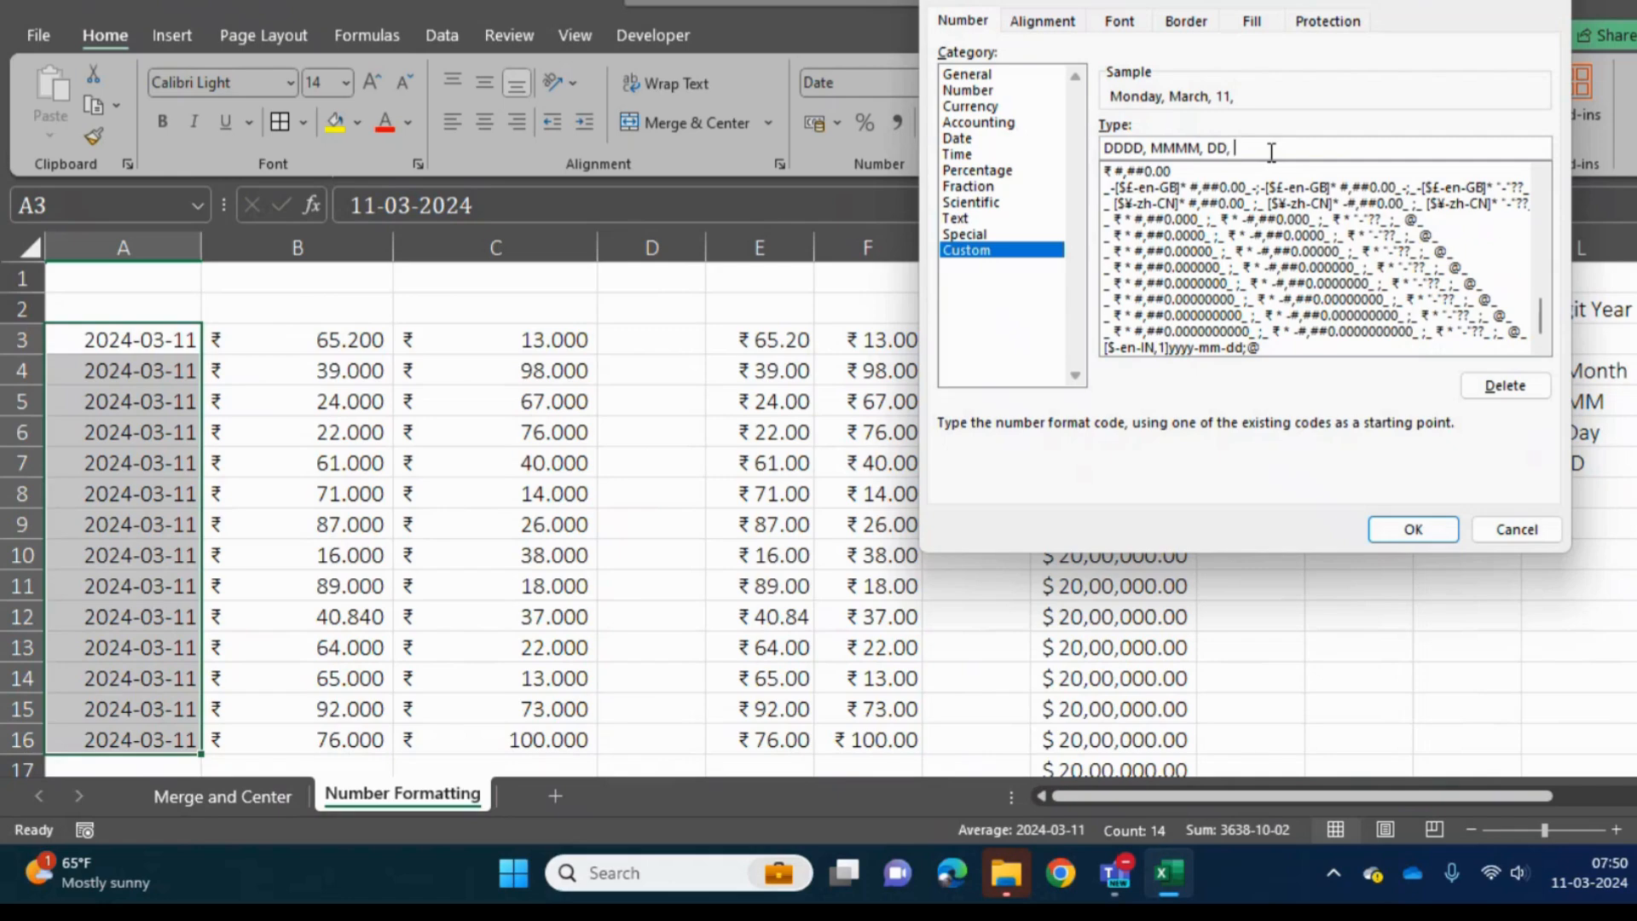
pyautogui.write('YYYY')
pyautogui.click(1411, 530)
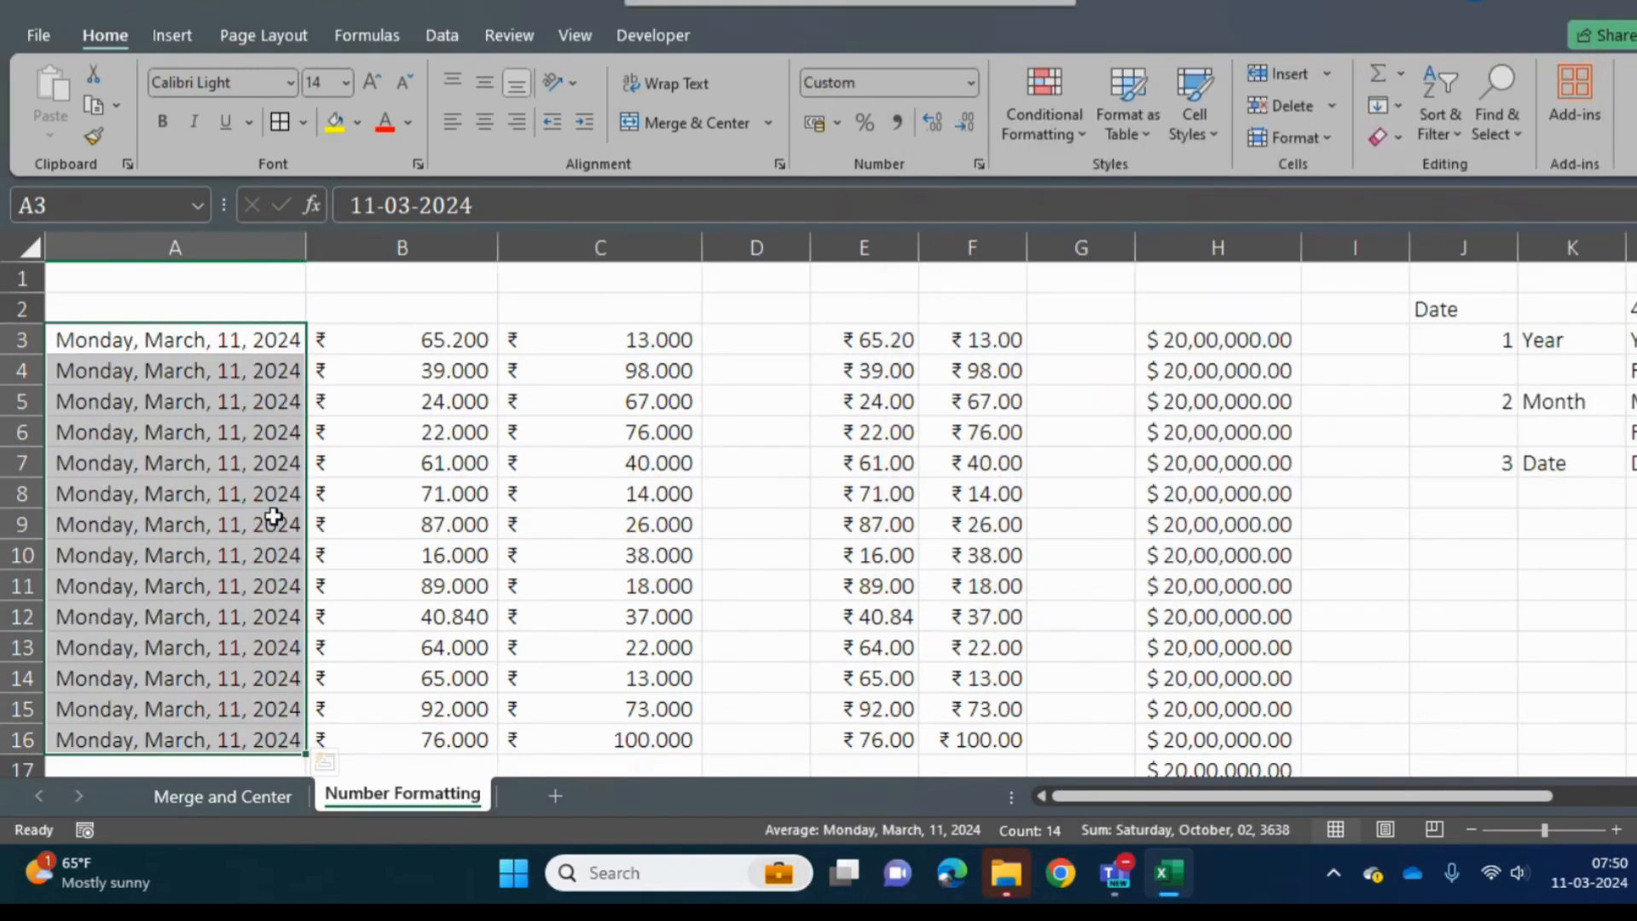
pyautogui.doubleClick(304, 246)
pyautogui.click(182, 369)
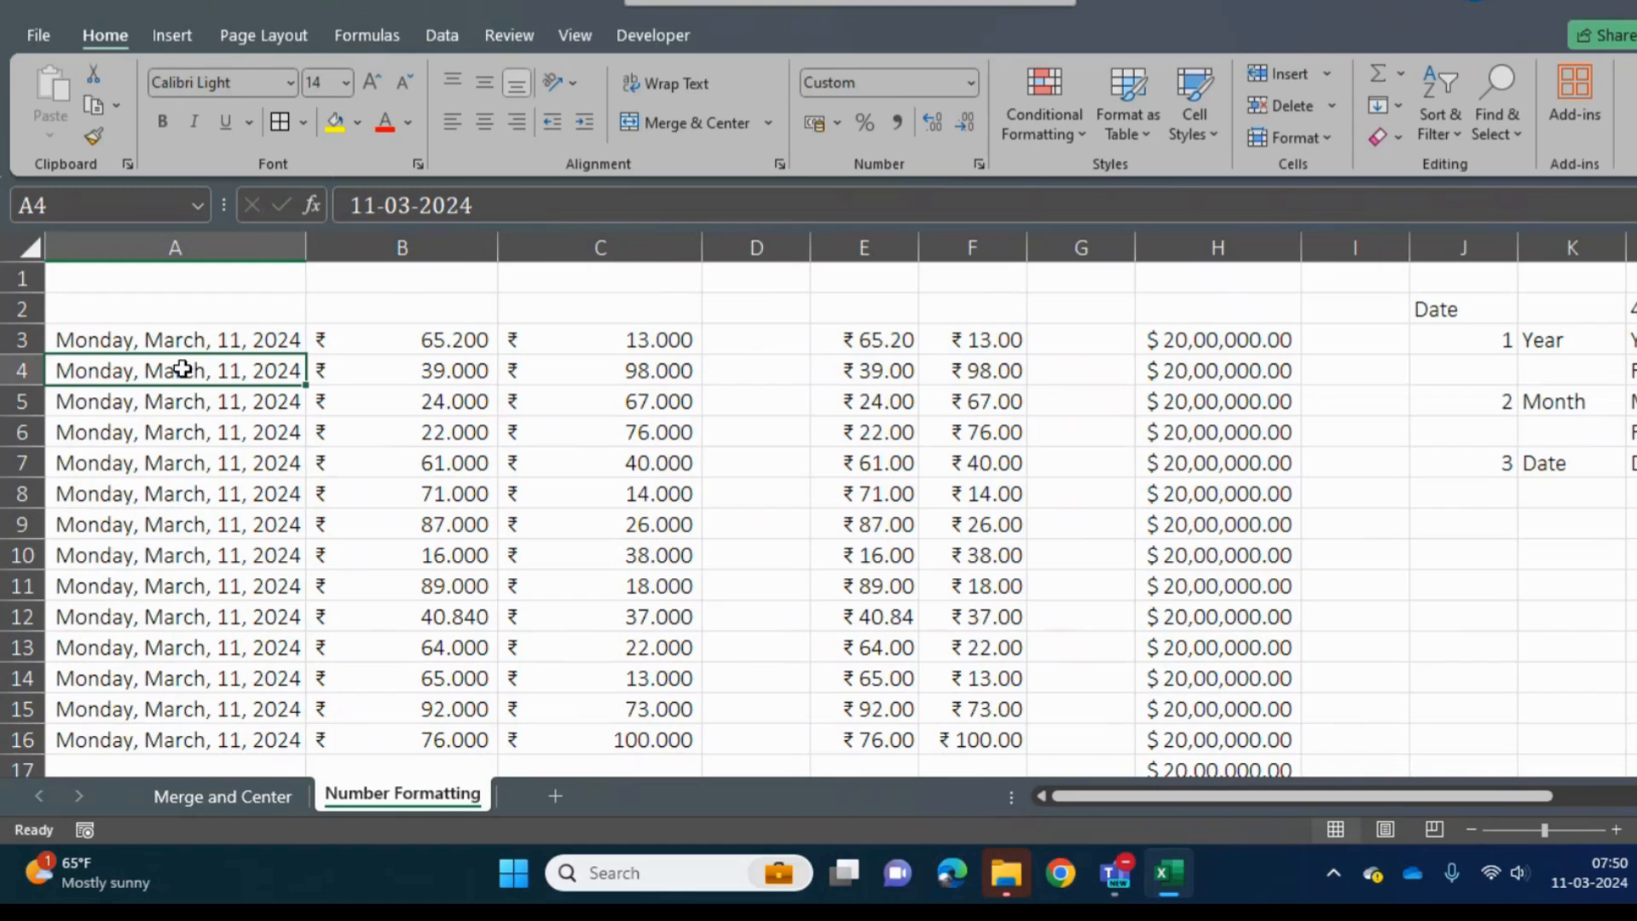
# - Enter 1 in O4, beside the 2 Digit Month Name heading
pyautogui.press('Right')
pyautogui.press('Right')
pyautogui.press('Right')
pyautogui.press('Right')
pyautogui.press('Right')
pyautogui.press('Right')
pyautogui.press('Right')
pyautogui.press('Right')
pyautogui.press('Right')
pyautogui.press('Right')
pyautogui.press('Right')
pyautogui.press('Right')
pyautogui.press('Right')
pyautogui.press('Right')
pyautogui.press('Right')
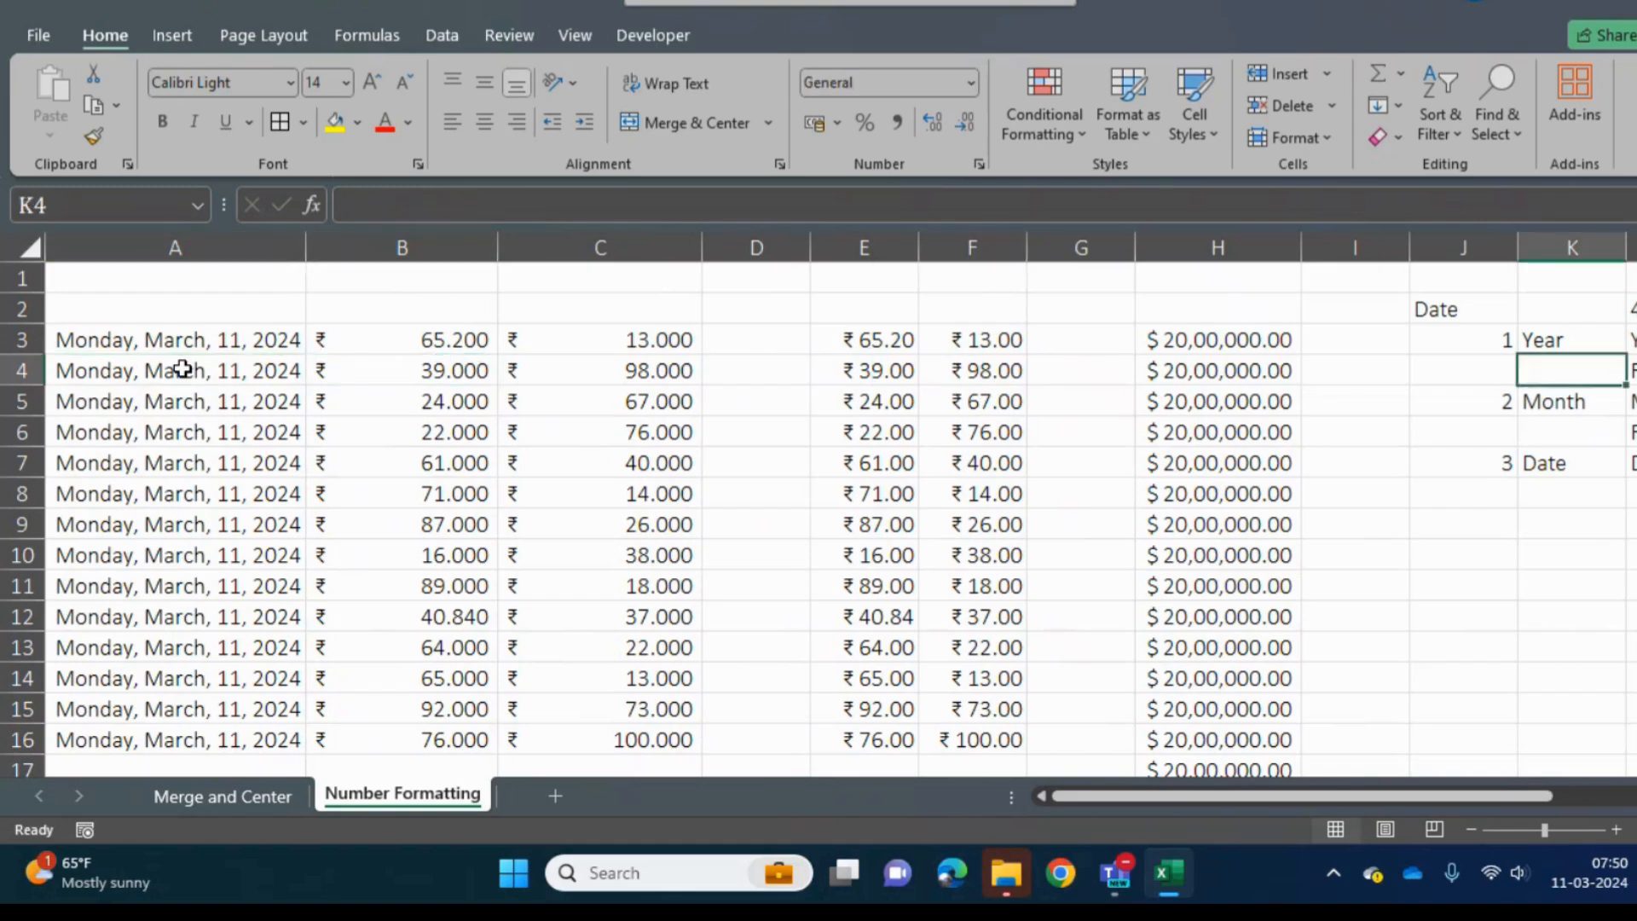
pyautogui.press('Left')
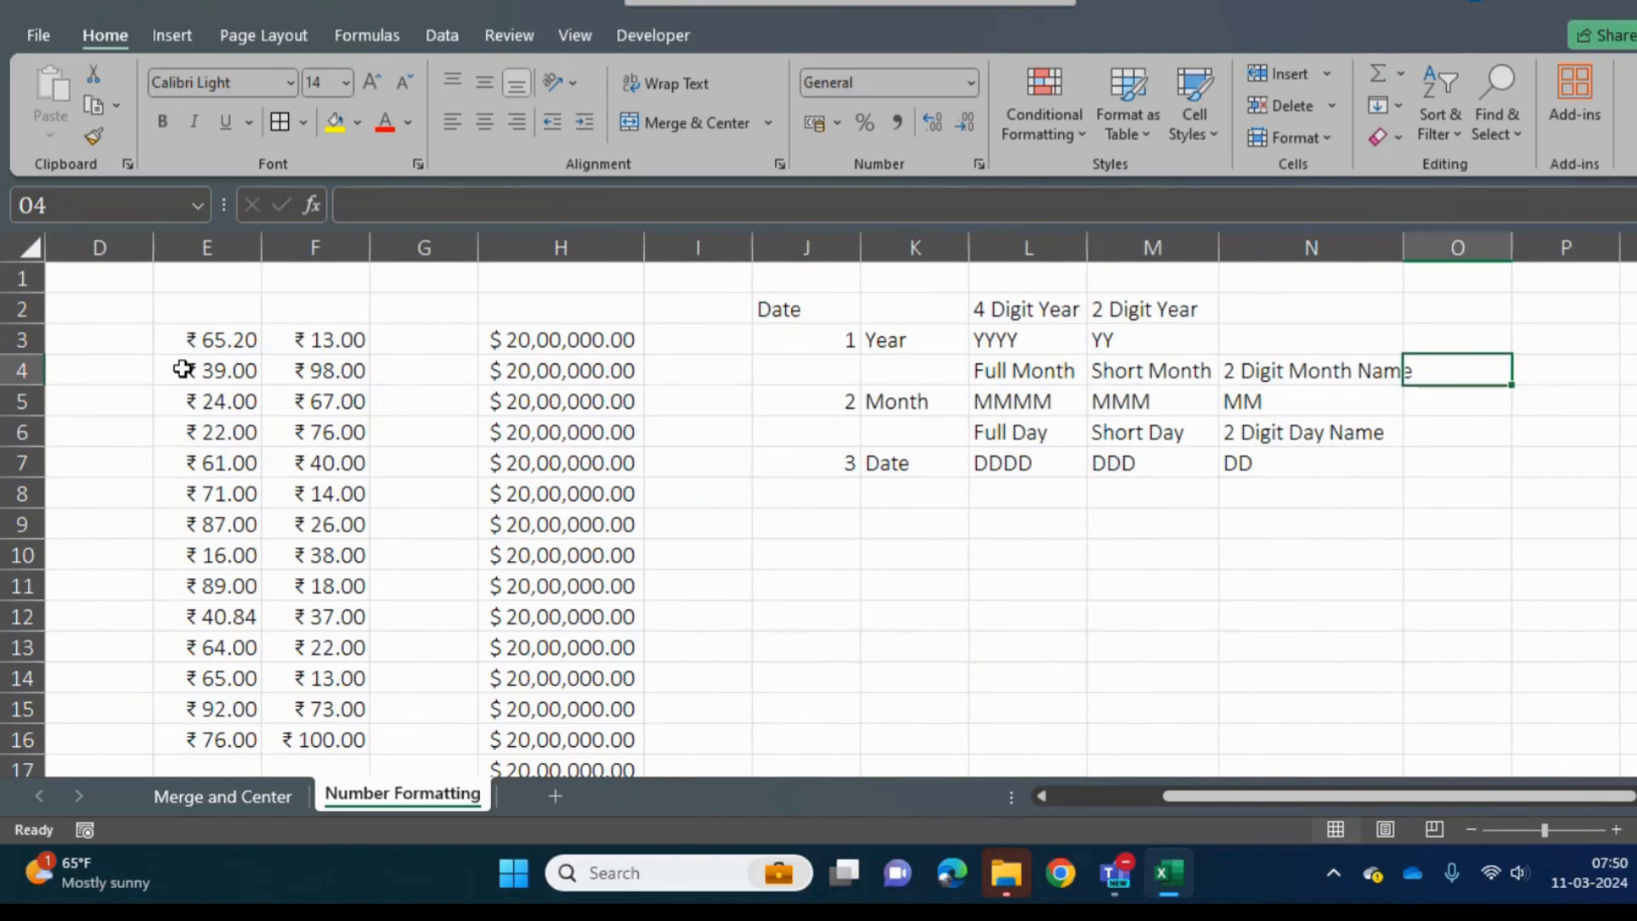
pyautogui.write('1')
pyautogui.press('Tab')
pyautogui.press('Down')
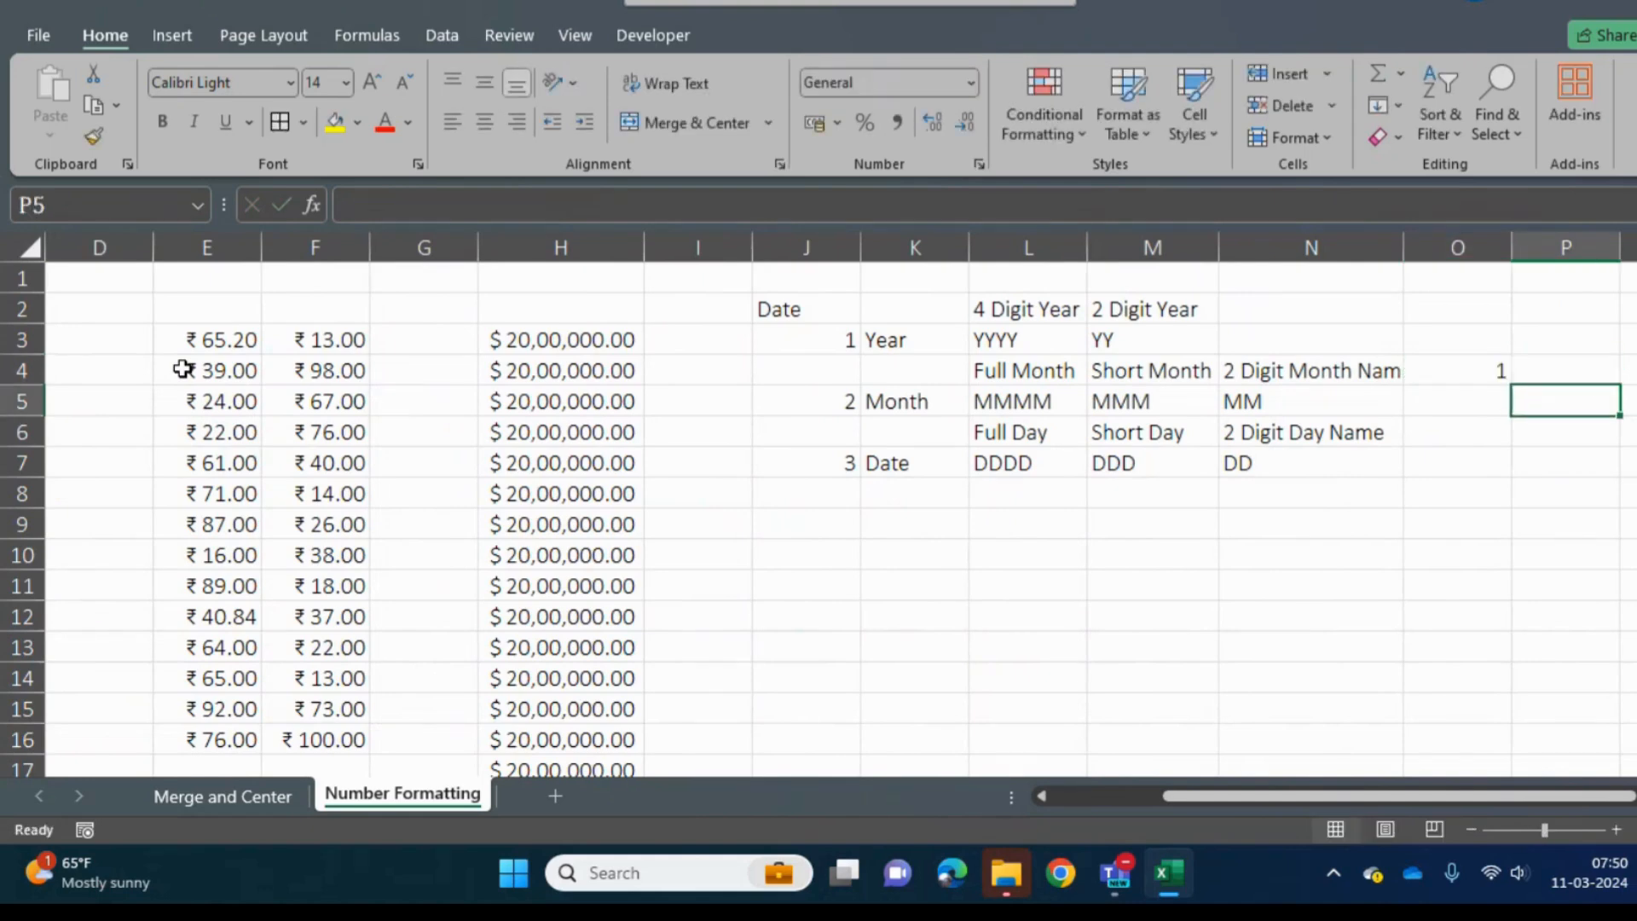
# - Enter the single-letter format codes M in O5 and D in O7
pyautogui.press('Left')
pyautogui.write('M')
pyautogui.press('Return')
pyautogui.press('Down')
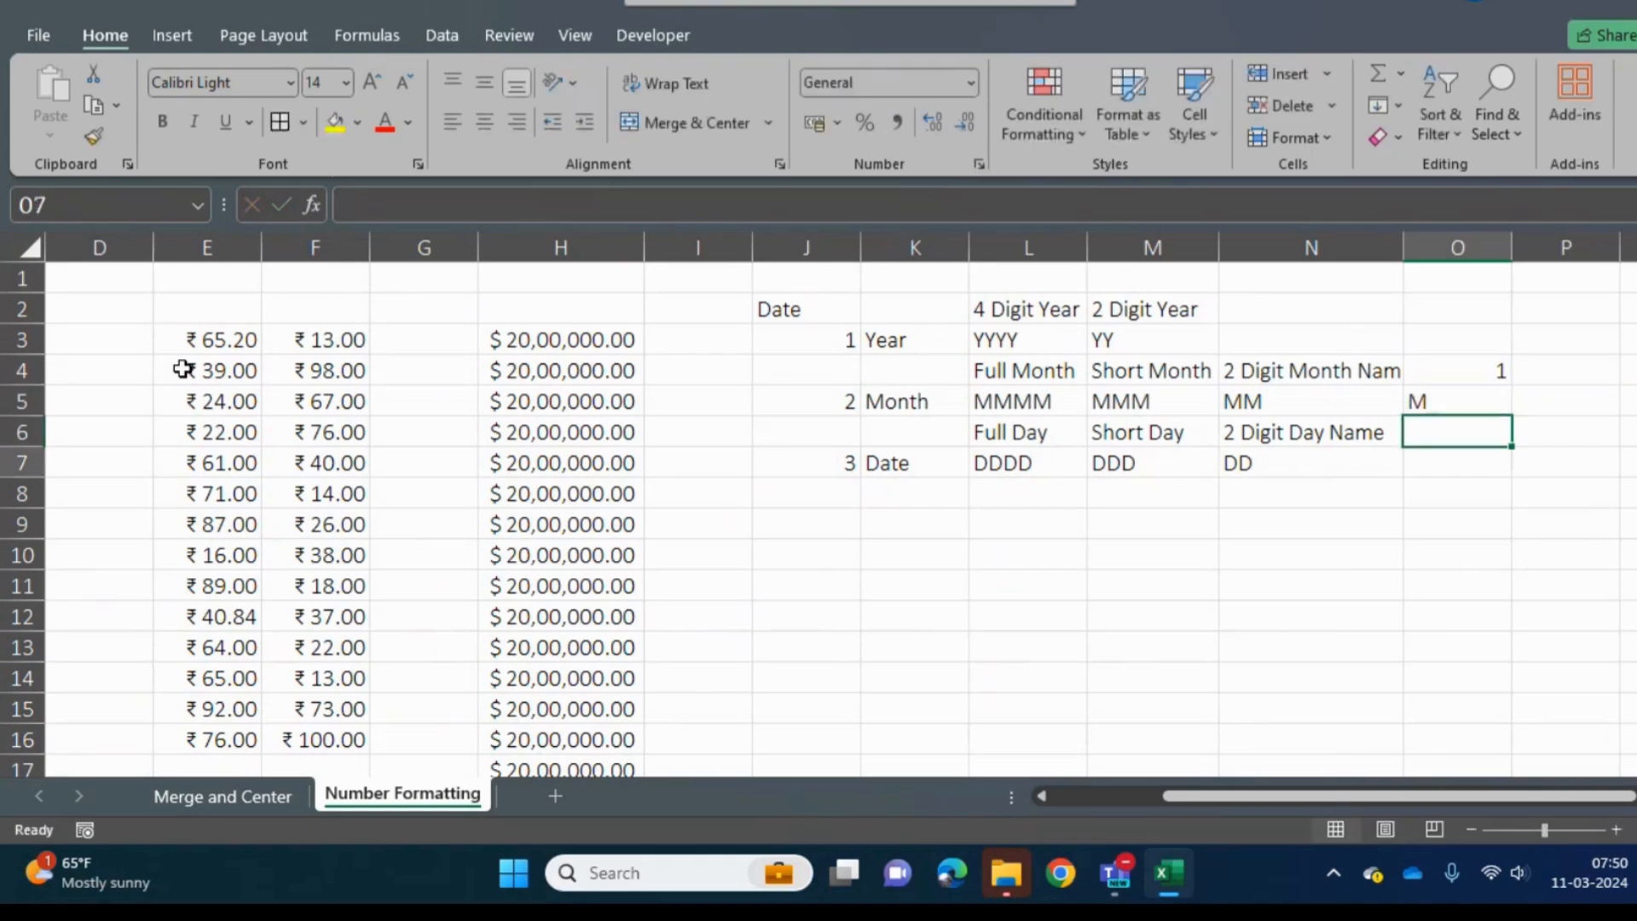
pyautogui.write('D')
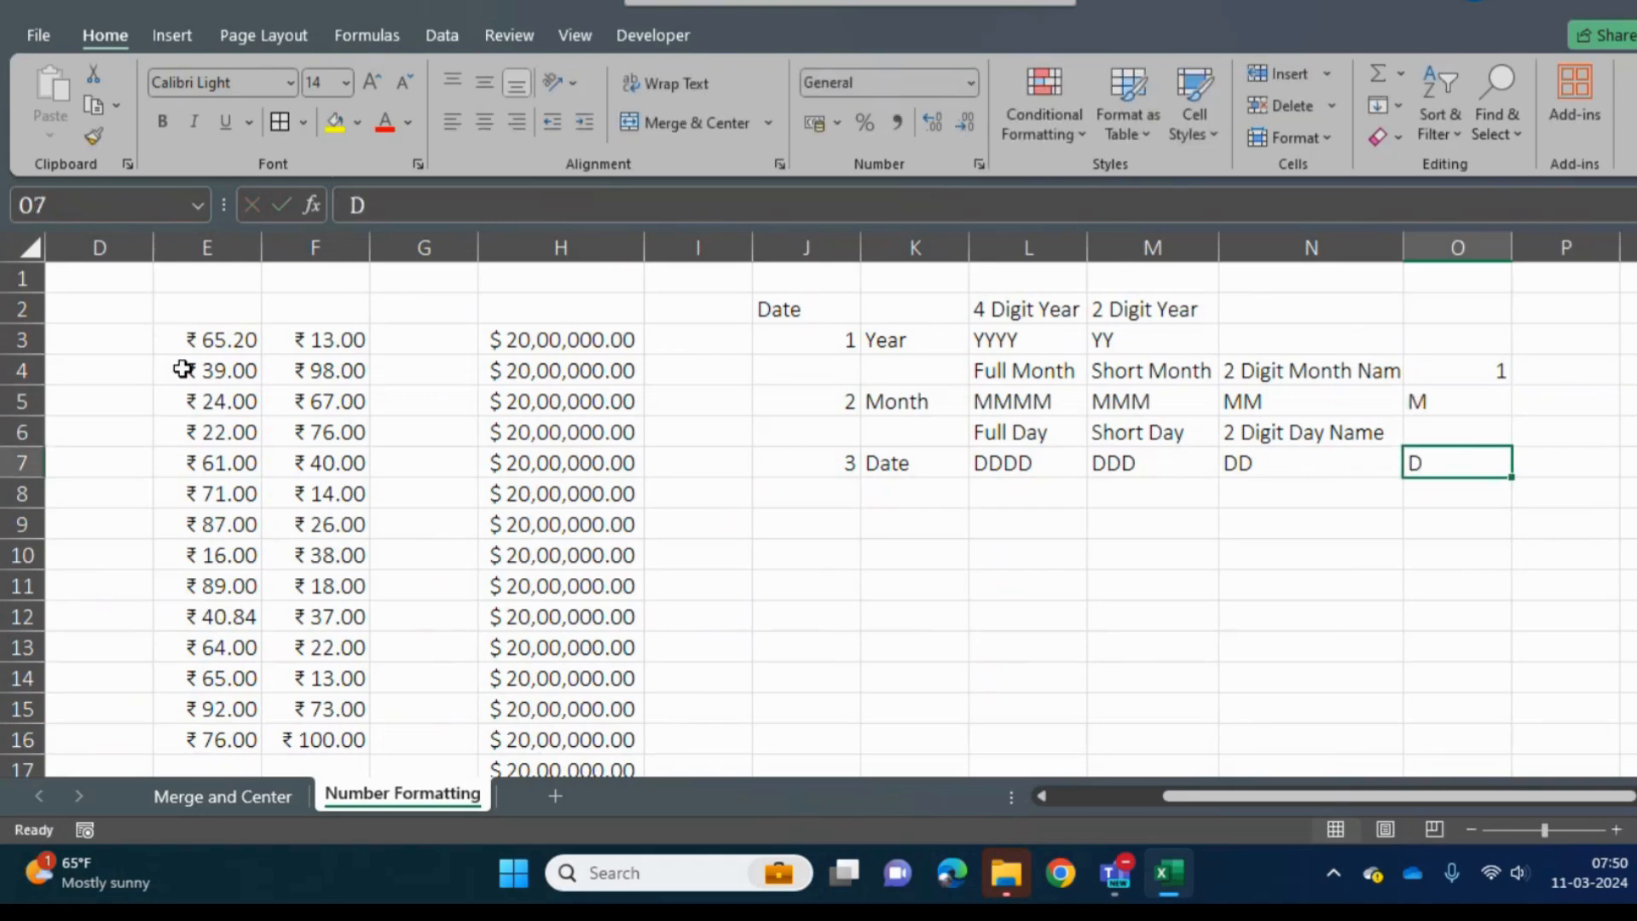
# - Enter the heading 1 Digit in O6 and replace the heading in O4 with 1 Digit
pyautogui.press('Up')
pyautogui.write('1 Digit')
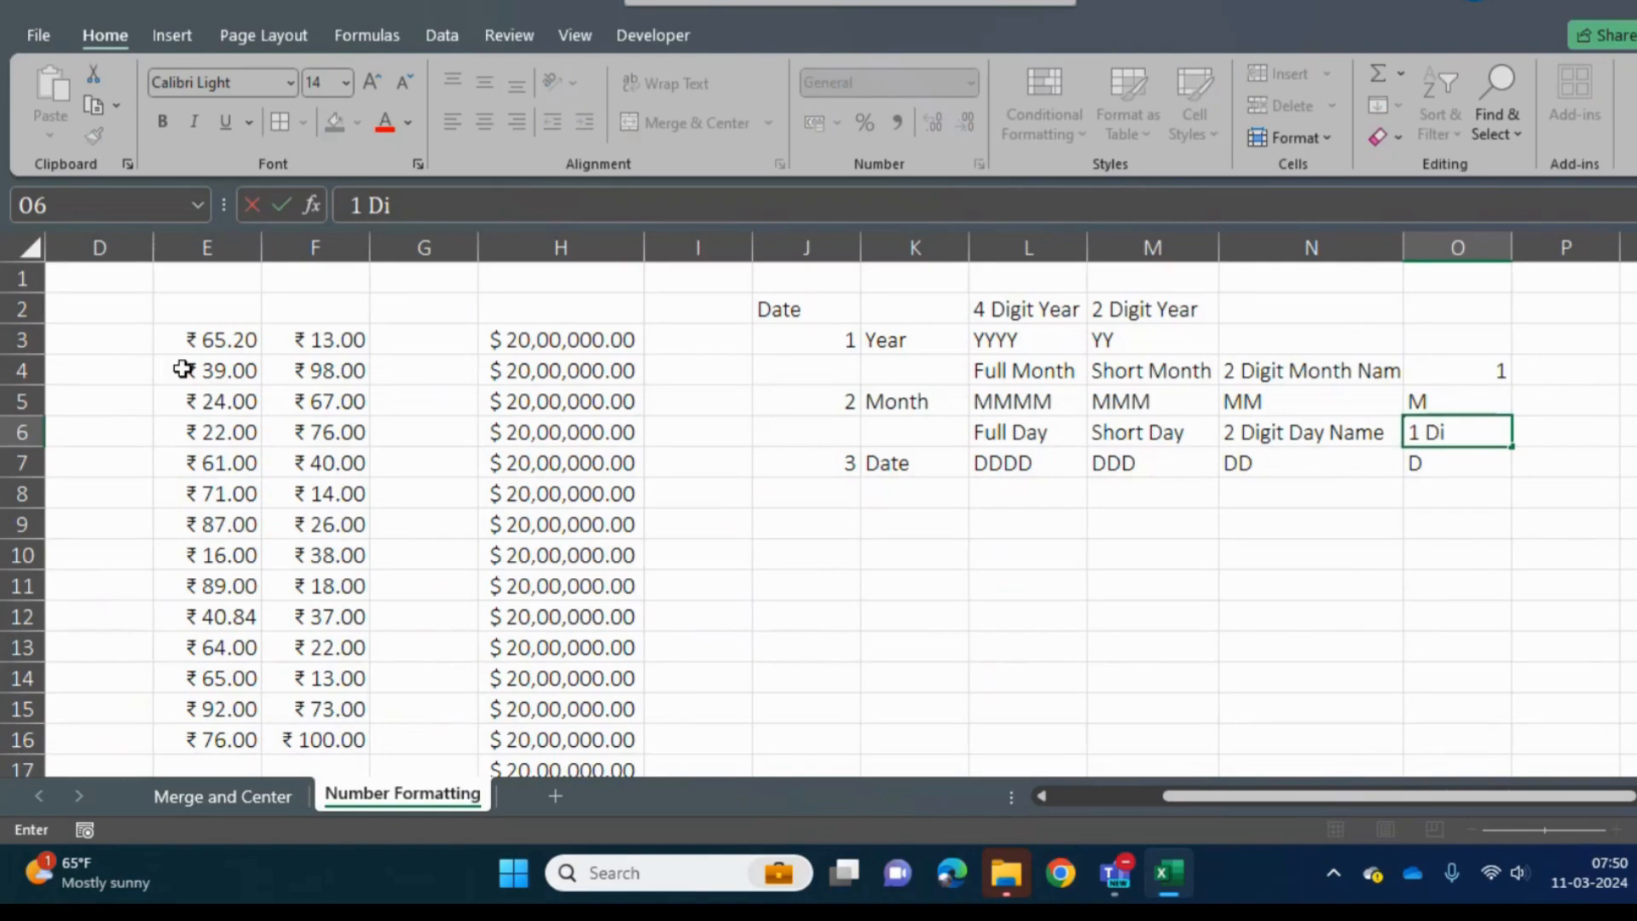
pyautogui.press('Return')
pyautogui.press('Up')
pyautogui.press('Up')
pyautogui.press('Up')
pyautogui.press('Up')
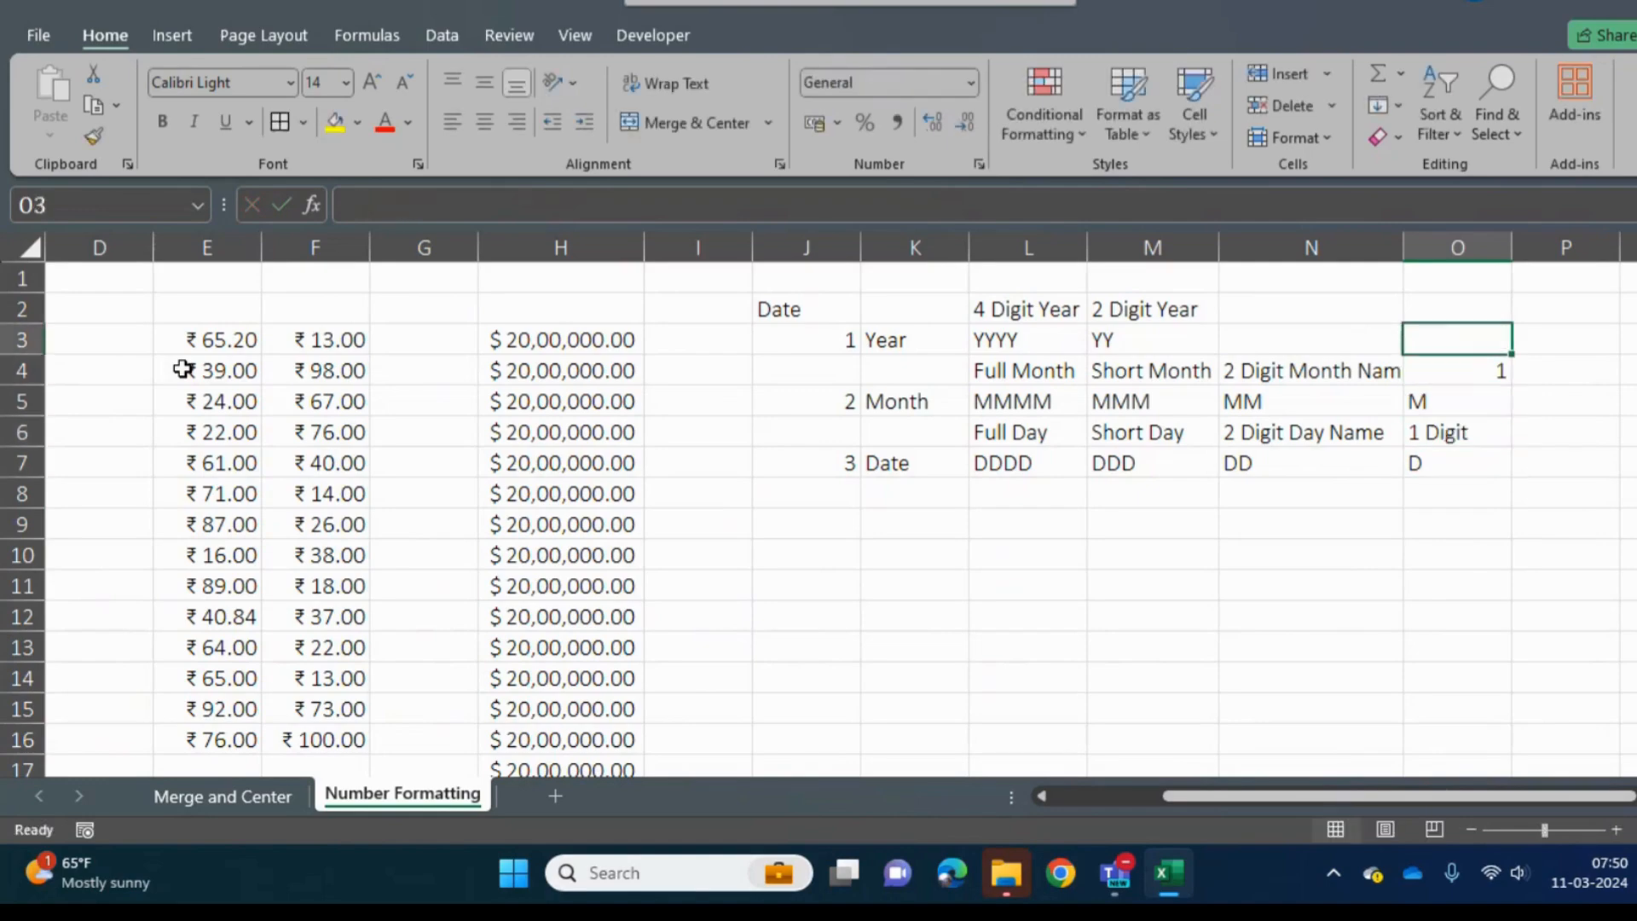
pyautogui.press('Down')
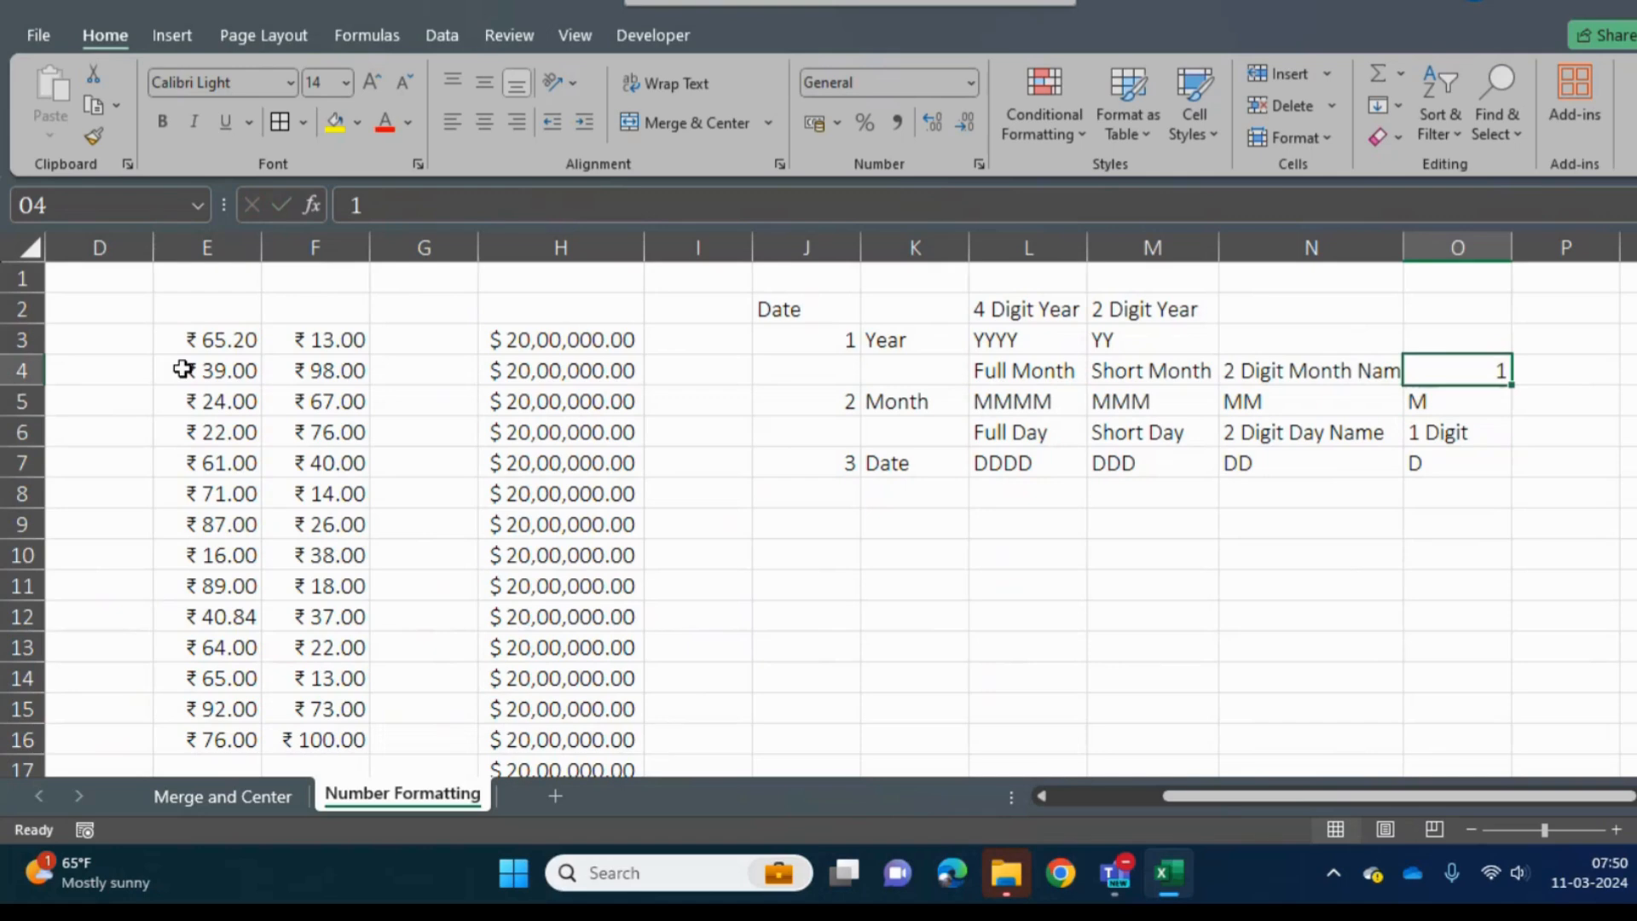
pyautogui.write('1 Digit')
pyautogui.press('Return')
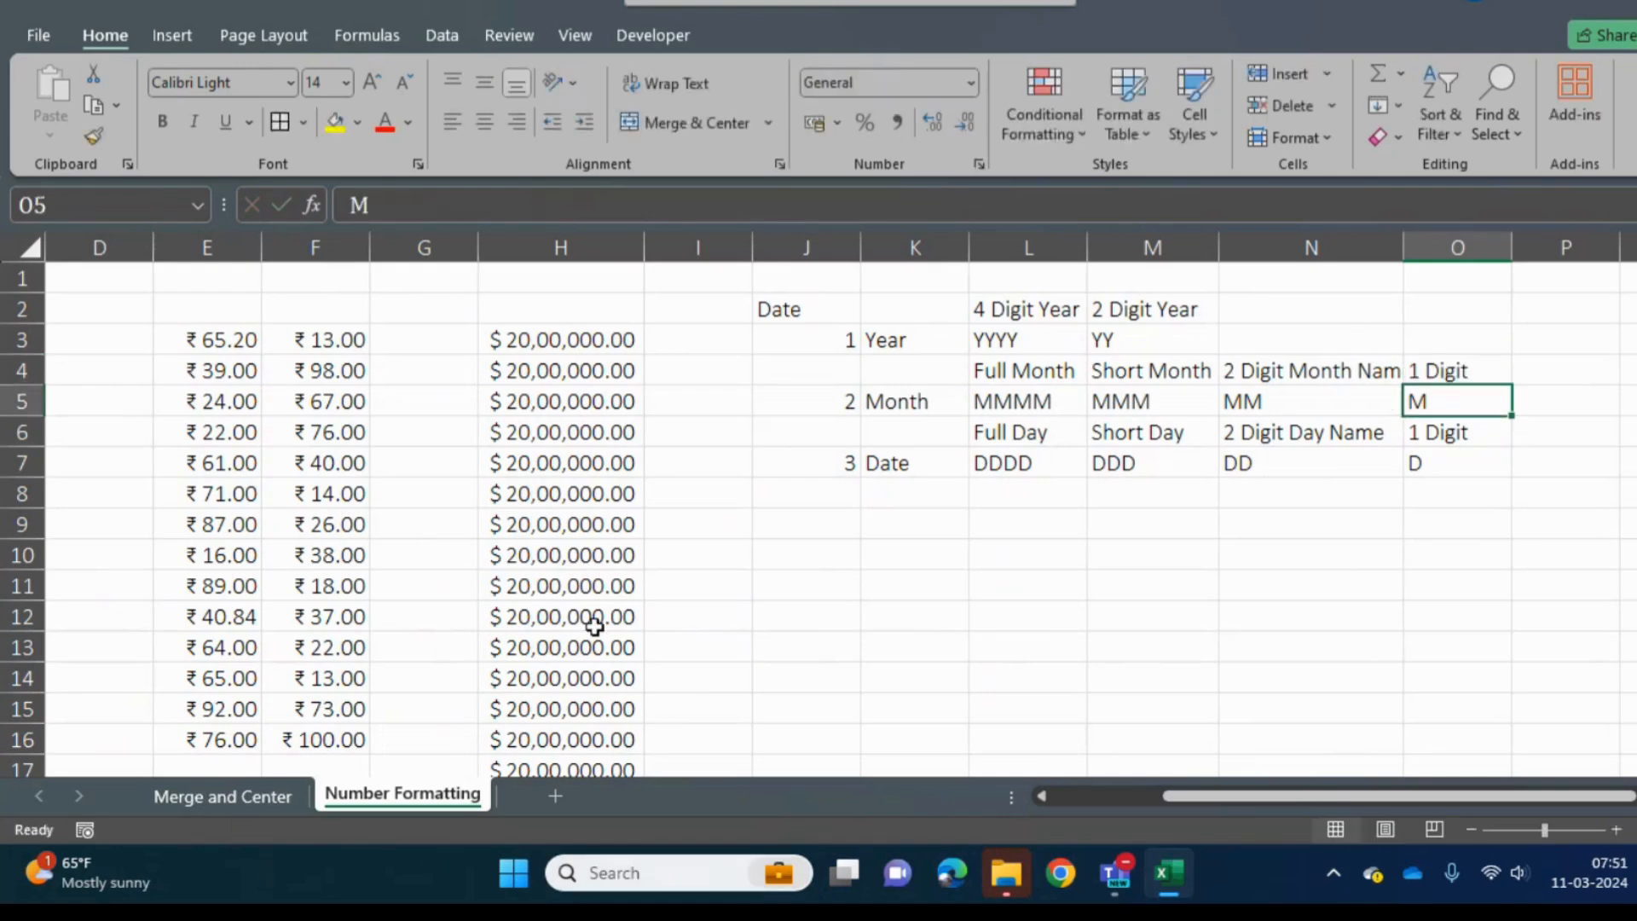
# - Review the custom-formatted dates in column A
pyautogui.click(665, 603)
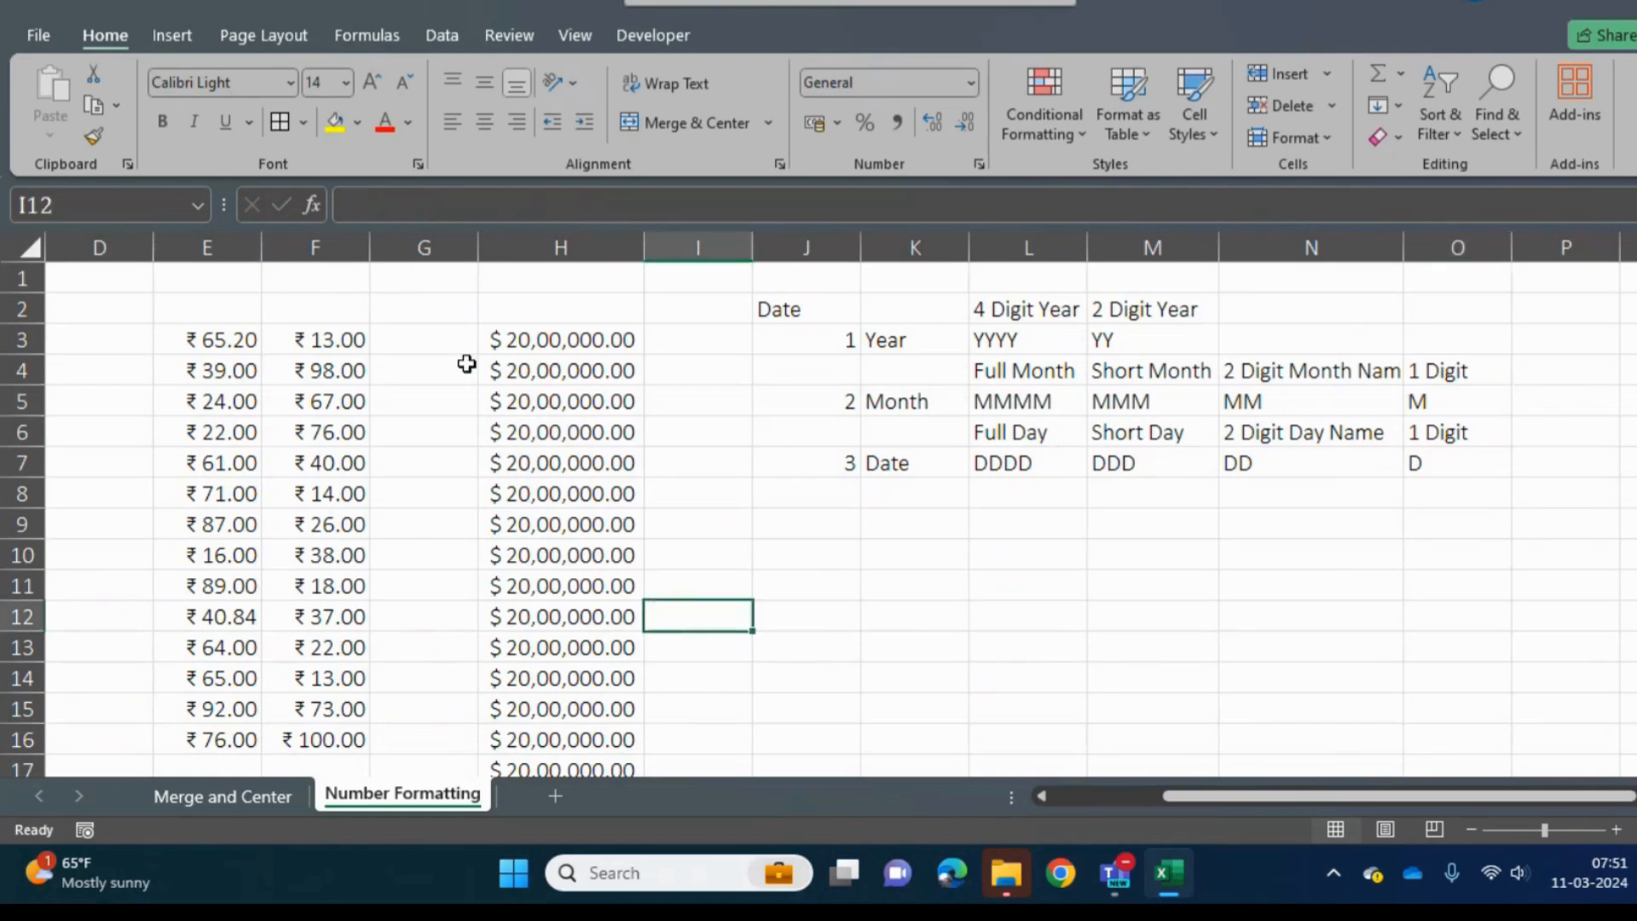
pyautogui.click(208, 518)
pyautogui.press('Left')
pyautogui.press('Left')
pyautogui.press('Left')
pyautogui.press('Left')
pyautogui.press('Up')
pyautogui.press('Up')
pyautogui.press('Up')
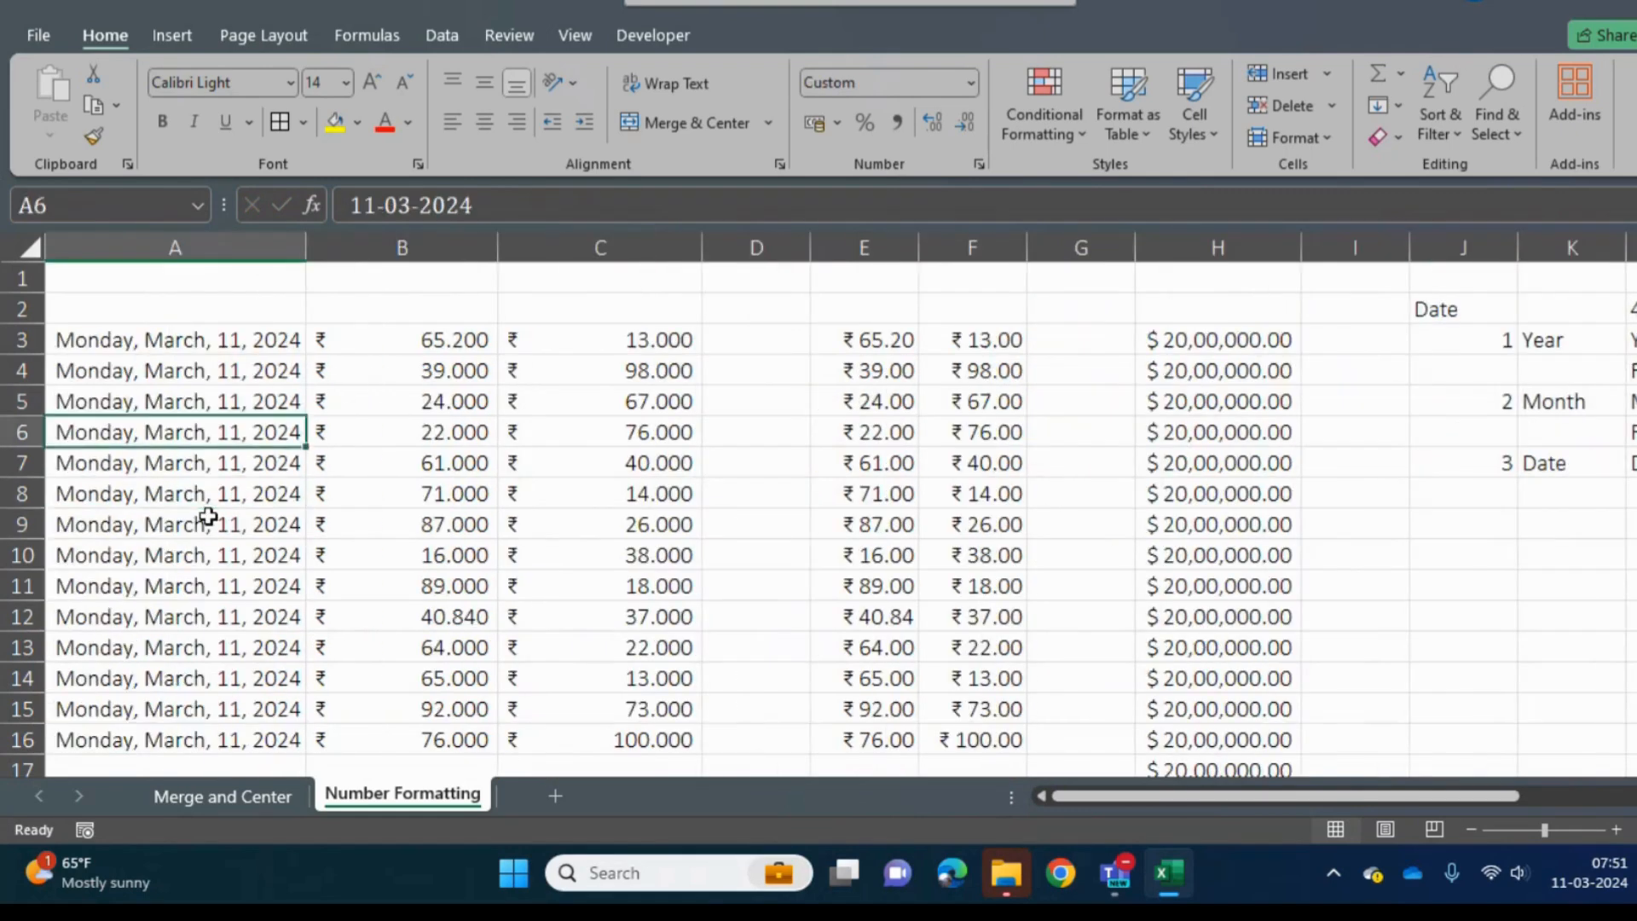
pyautogui.press('Up')
pyautogui.press('Up')
pyautogui.press('Up')
pyautogui.press('Up')
# - Enter a 10-digit phone number without spaces in Q2, past the date format code table
pyautogui.press('Right')
pyautogui.press('Right')
pyautogui.press('Right')
pyautogui.press('Right')
pyautogui.press('Right')
pyautogui.press('Right')
pyautogui.press('Right')
pyautogui.press('Right')
pyautogui.press('Right')
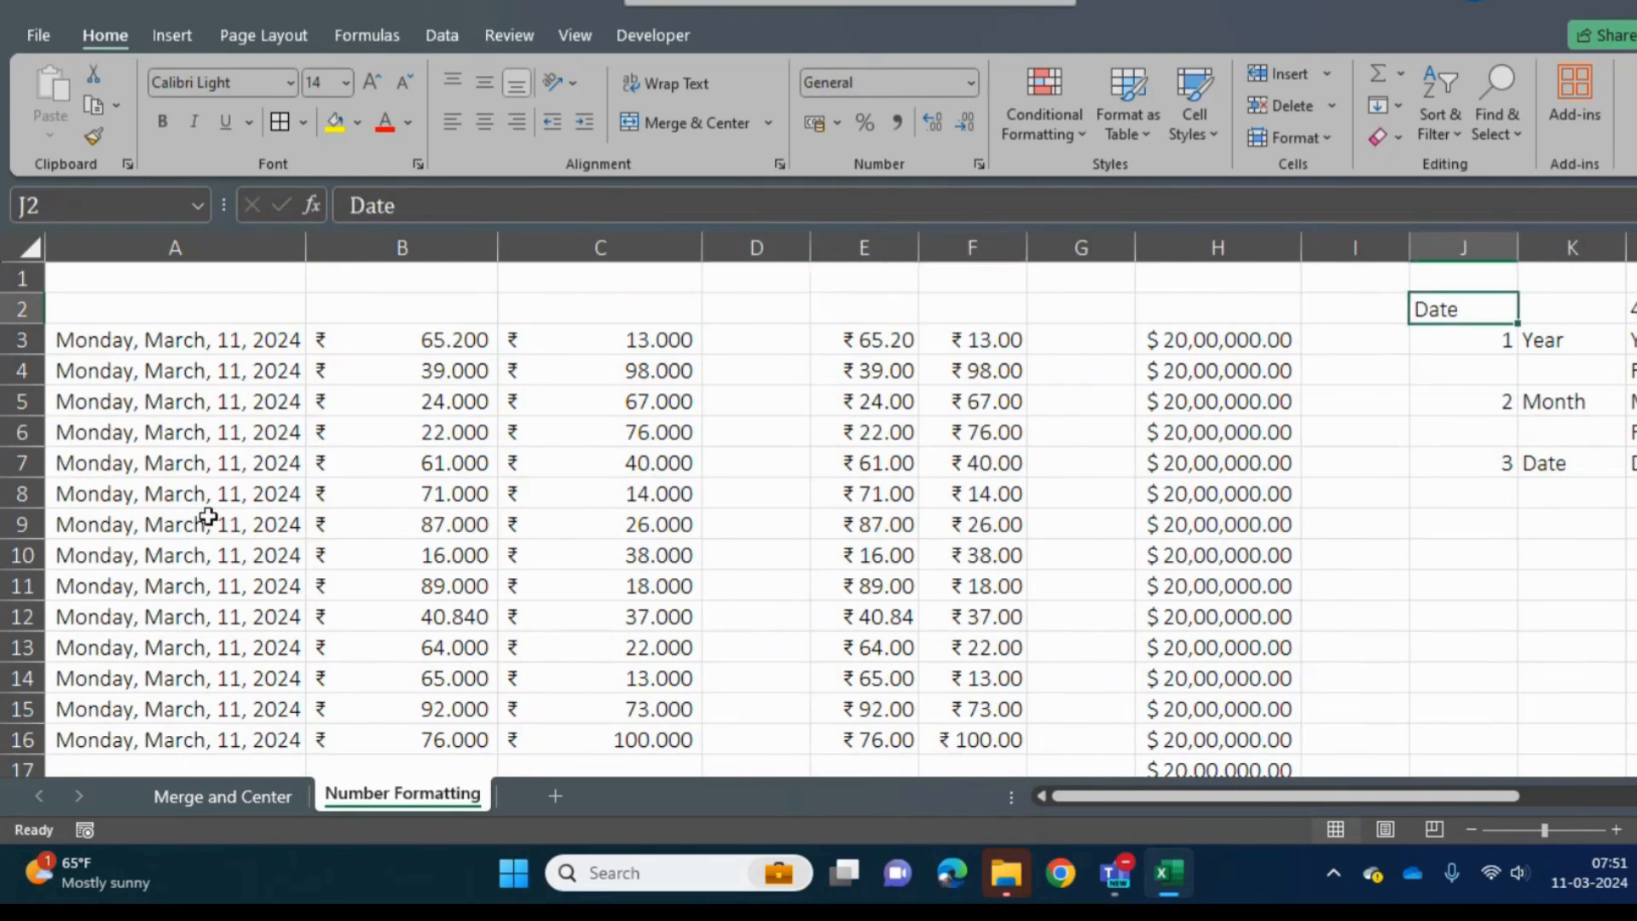
pyautogui.press('Right')
pyautogui.press('Right')
pyautogui.press('Right')
pyautogui.press('Right')
pyautogui.press('Right')
pyautogui.press('Right')
pyautogui.press('Right')
pyautogui.press('Right')
pyautogui.press('Right')
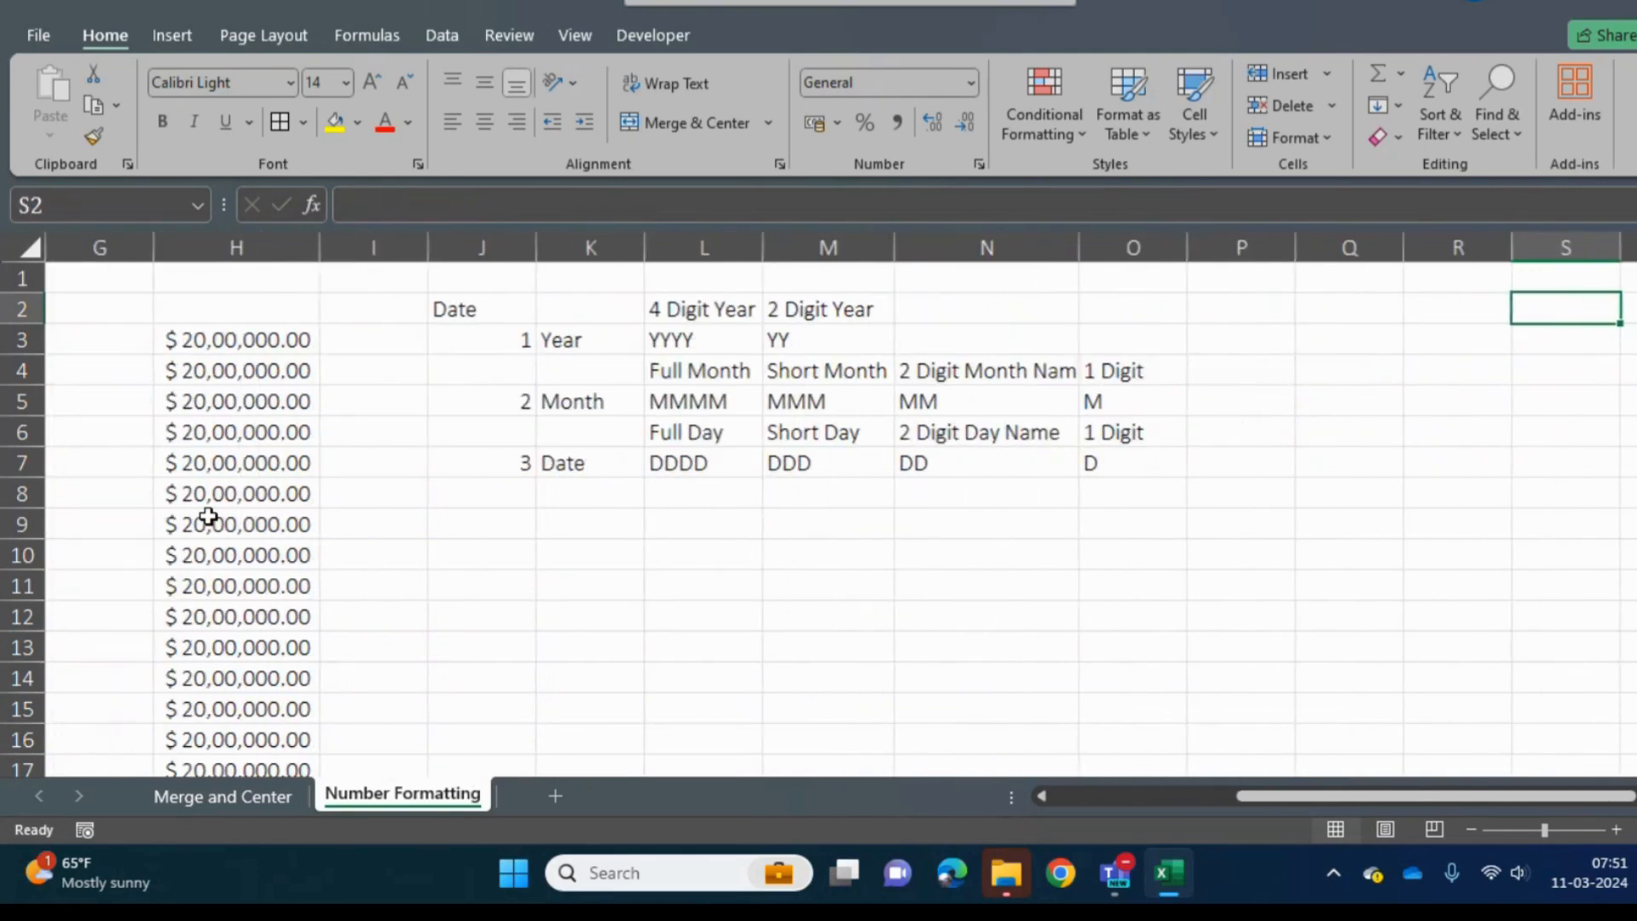
pyautogui.press('Left')
pyautogui.press('Left')
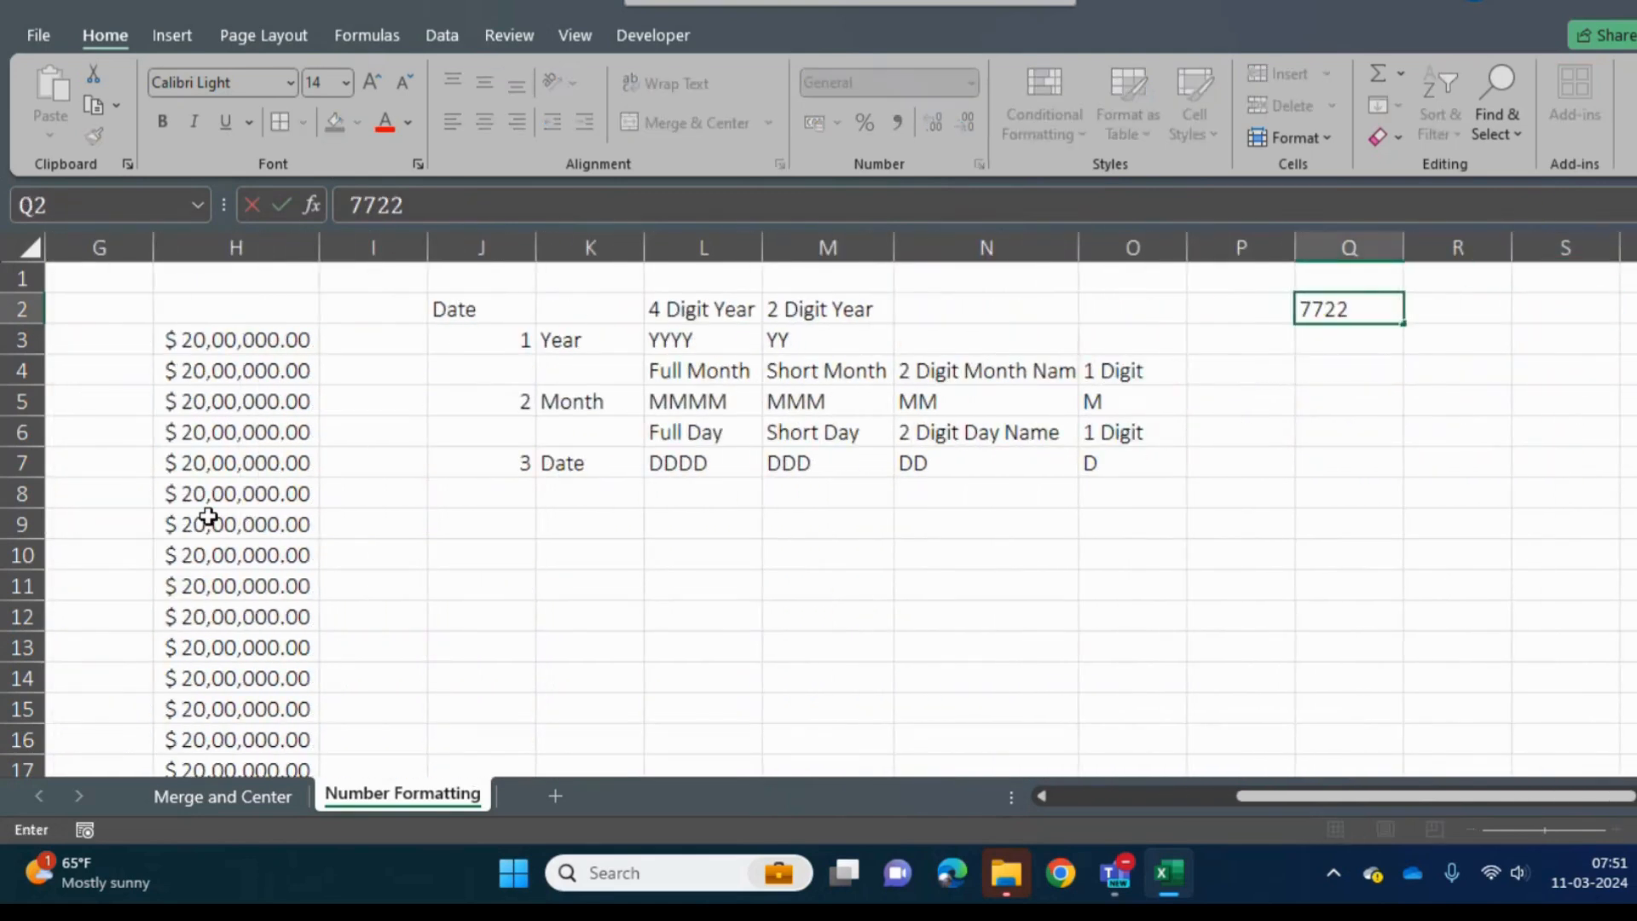
pyautogui.hotkey('ctrl', 'Return')
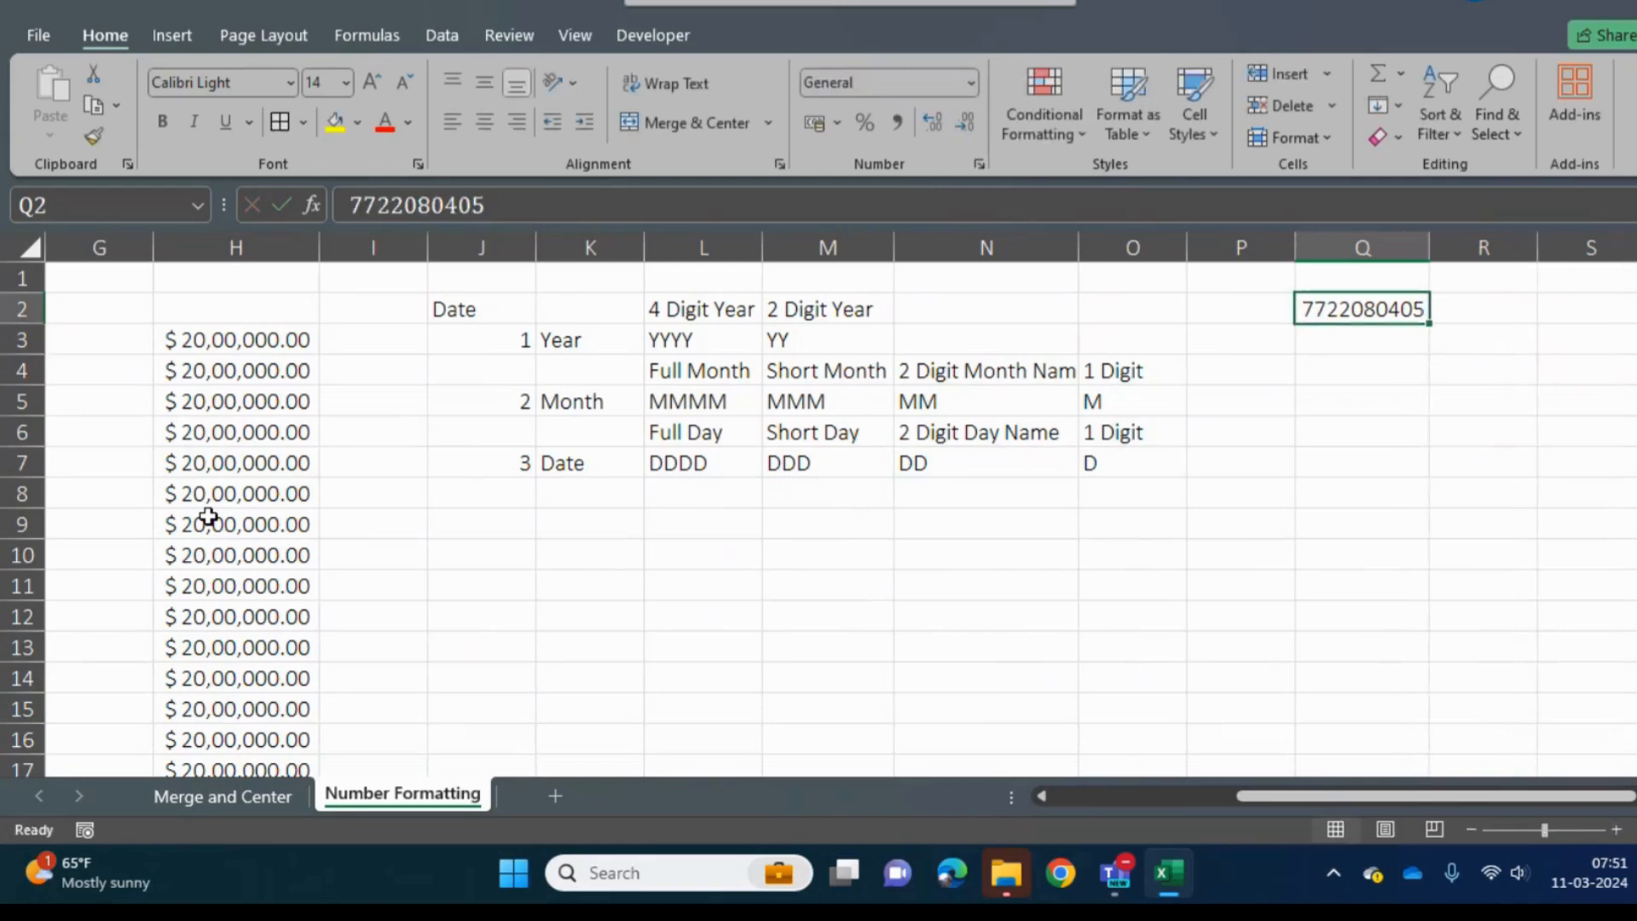
# - Fill the phone number from Q2 down through Q17
pyautogui.hotkey('shift', 'Down')
pyautogui.hotkey('shift', 'Down')
pyautogui.hotkey('shift', 'Down')
pyautogui.hotkey('shift', 'Down')
pyautogui.hotkey('shift', 'Down')
pyautogui.hotkey('shift', 'Down')
pyautogui.hotkey('shift', 'Down')
pyautogui.hotkey('shift', 'Down')
pyautogui.hotkey('shift', 'Down')
pyautogui.hotkey('shift', 'Down')
pyautogui.hotkey('shift', 'Down')
pyautogui.hotkey('shift', 'Down')
pyautogui.hotkey('shift', 'Down')
pyautogui.hotkey('shift', 'Down')
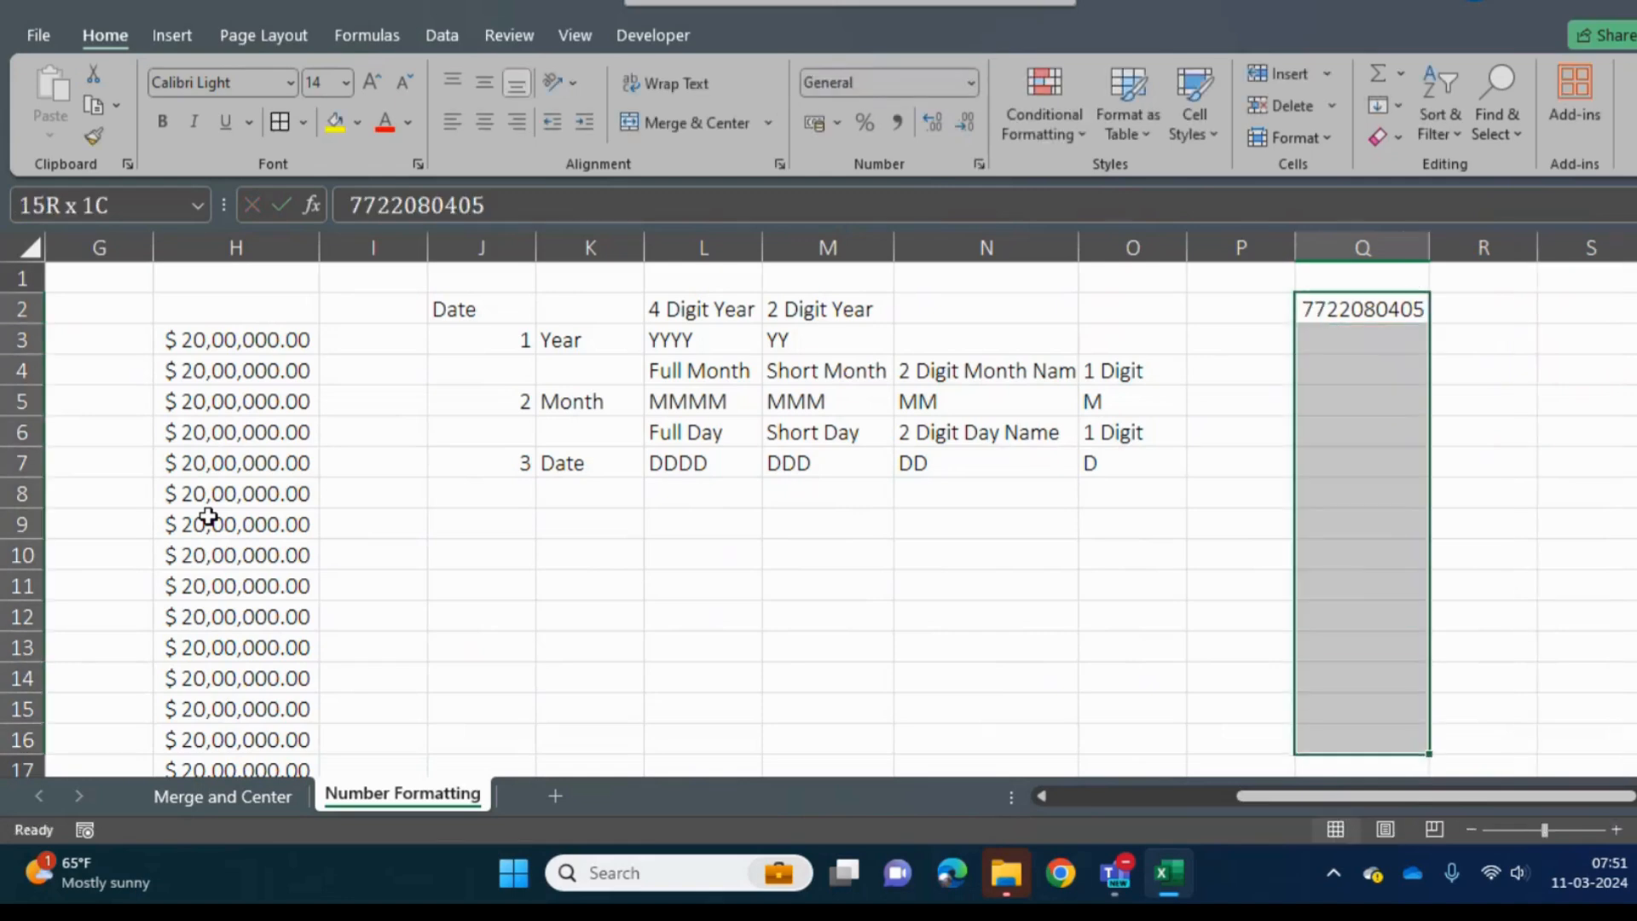
pyautogui.hotkey('shift', 'Down')
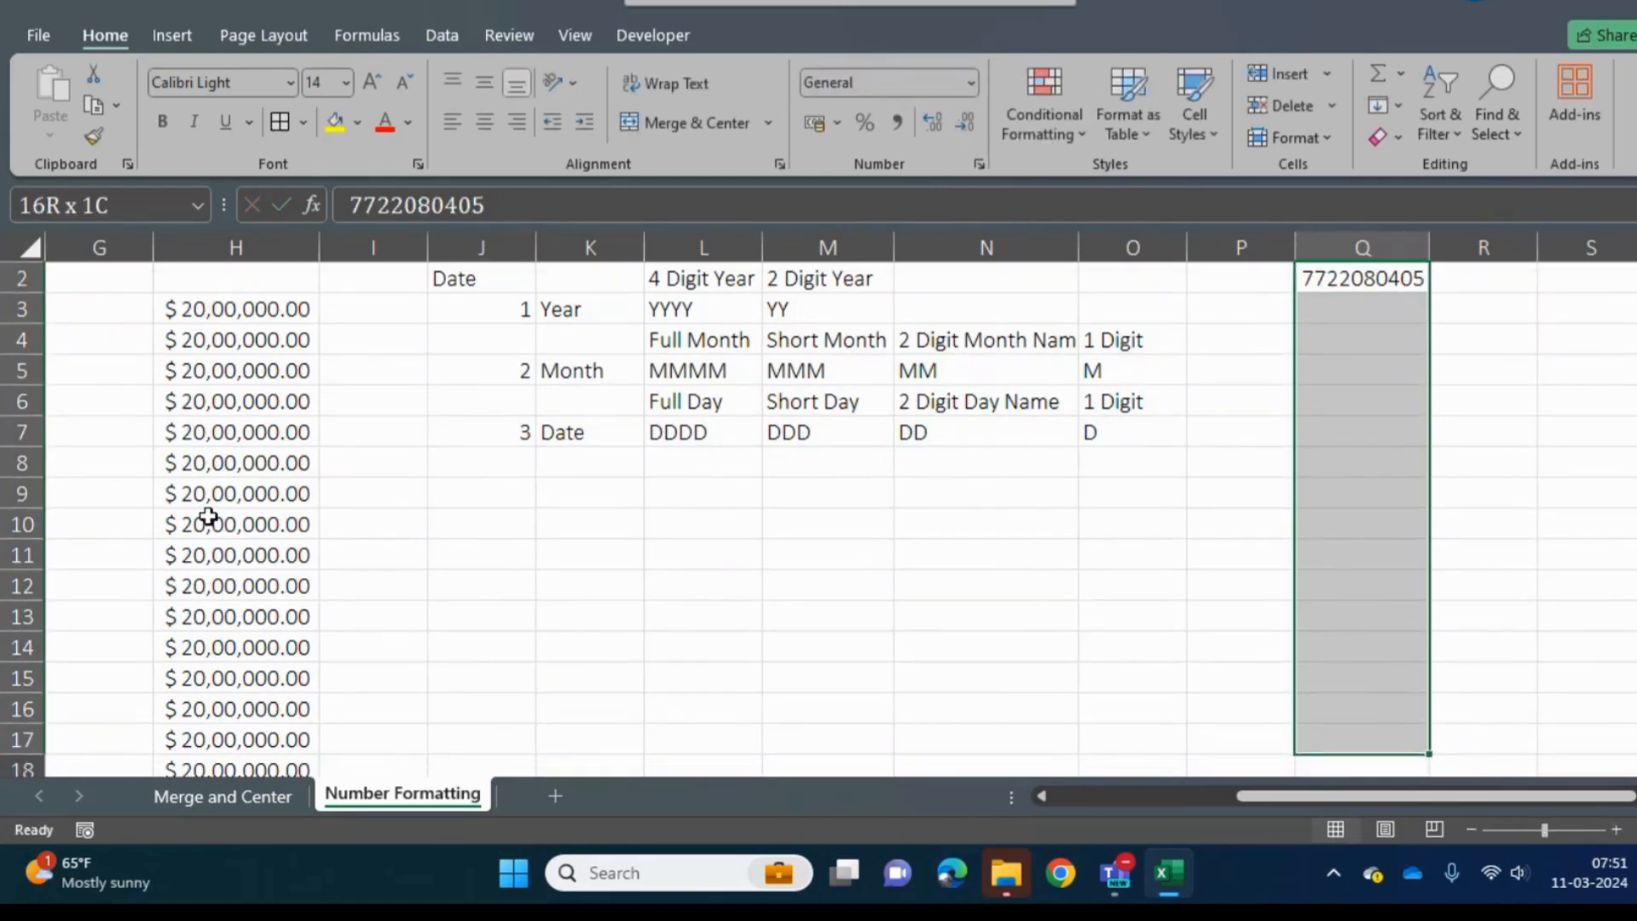
pyautogui.hotkey('ctrl', 'd')
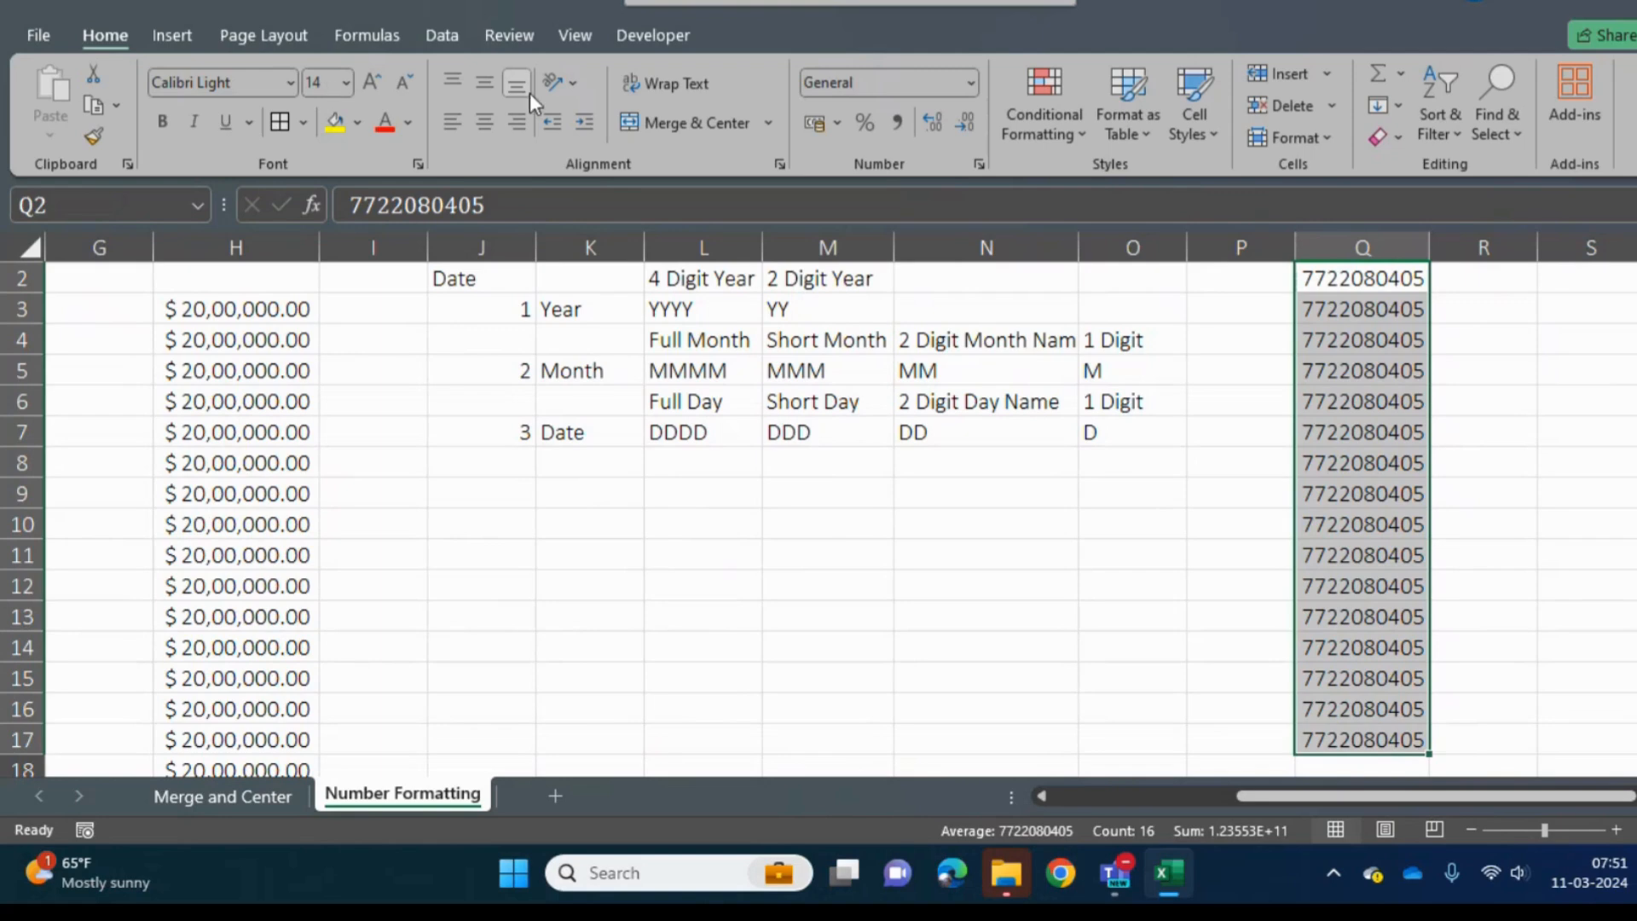
pyautogui.click(971, 82)
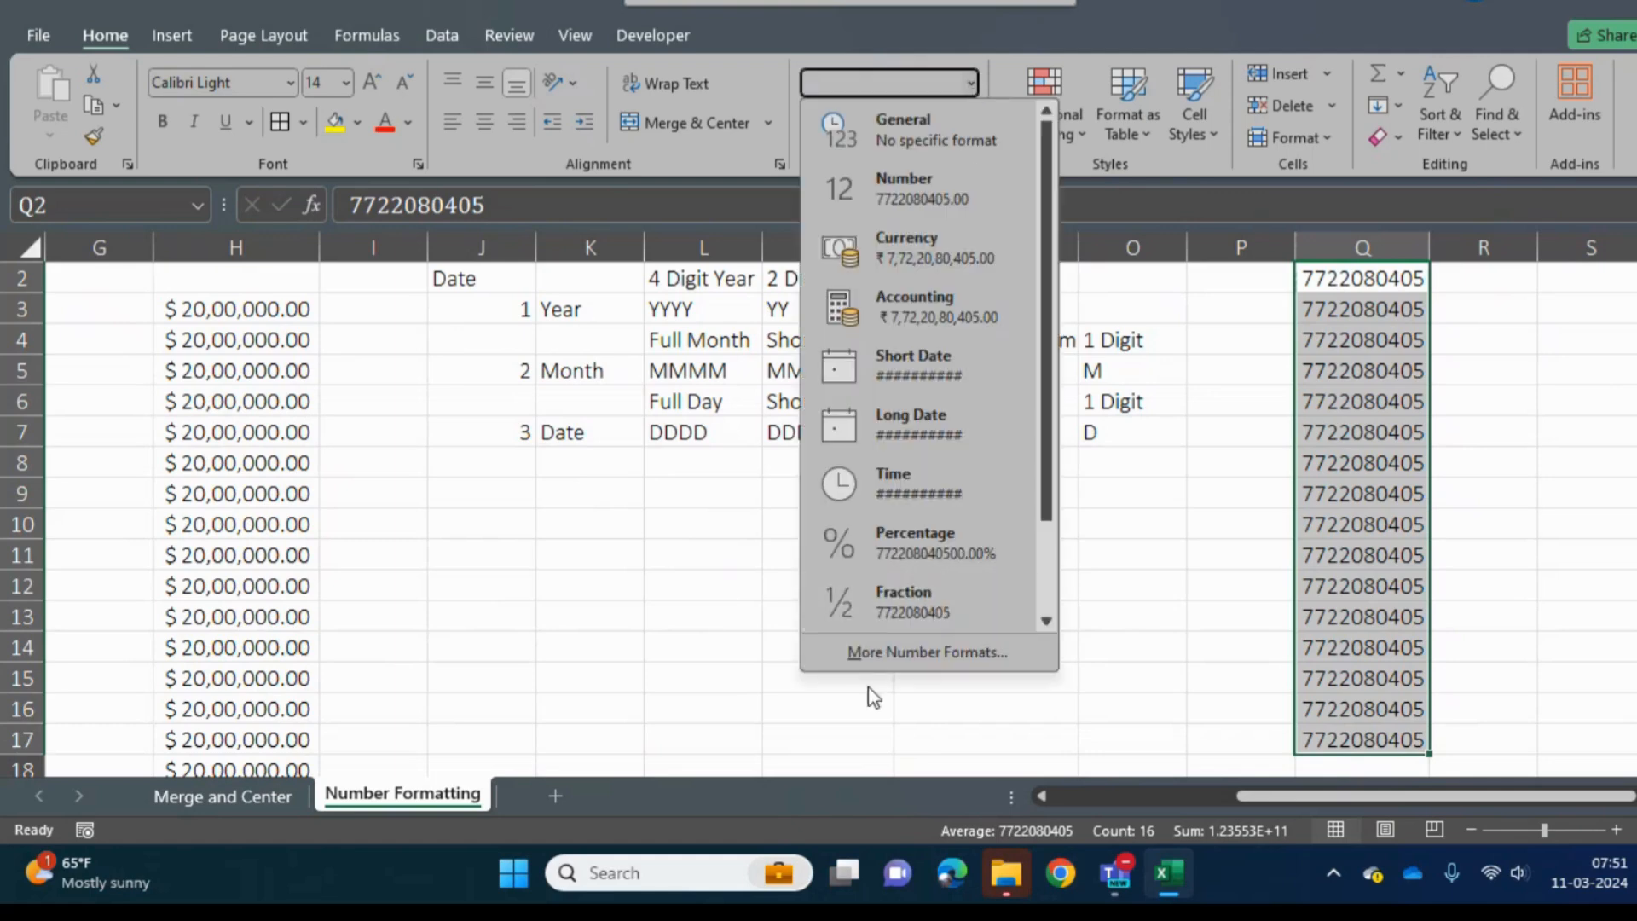
pyautogui.click(938, 653)
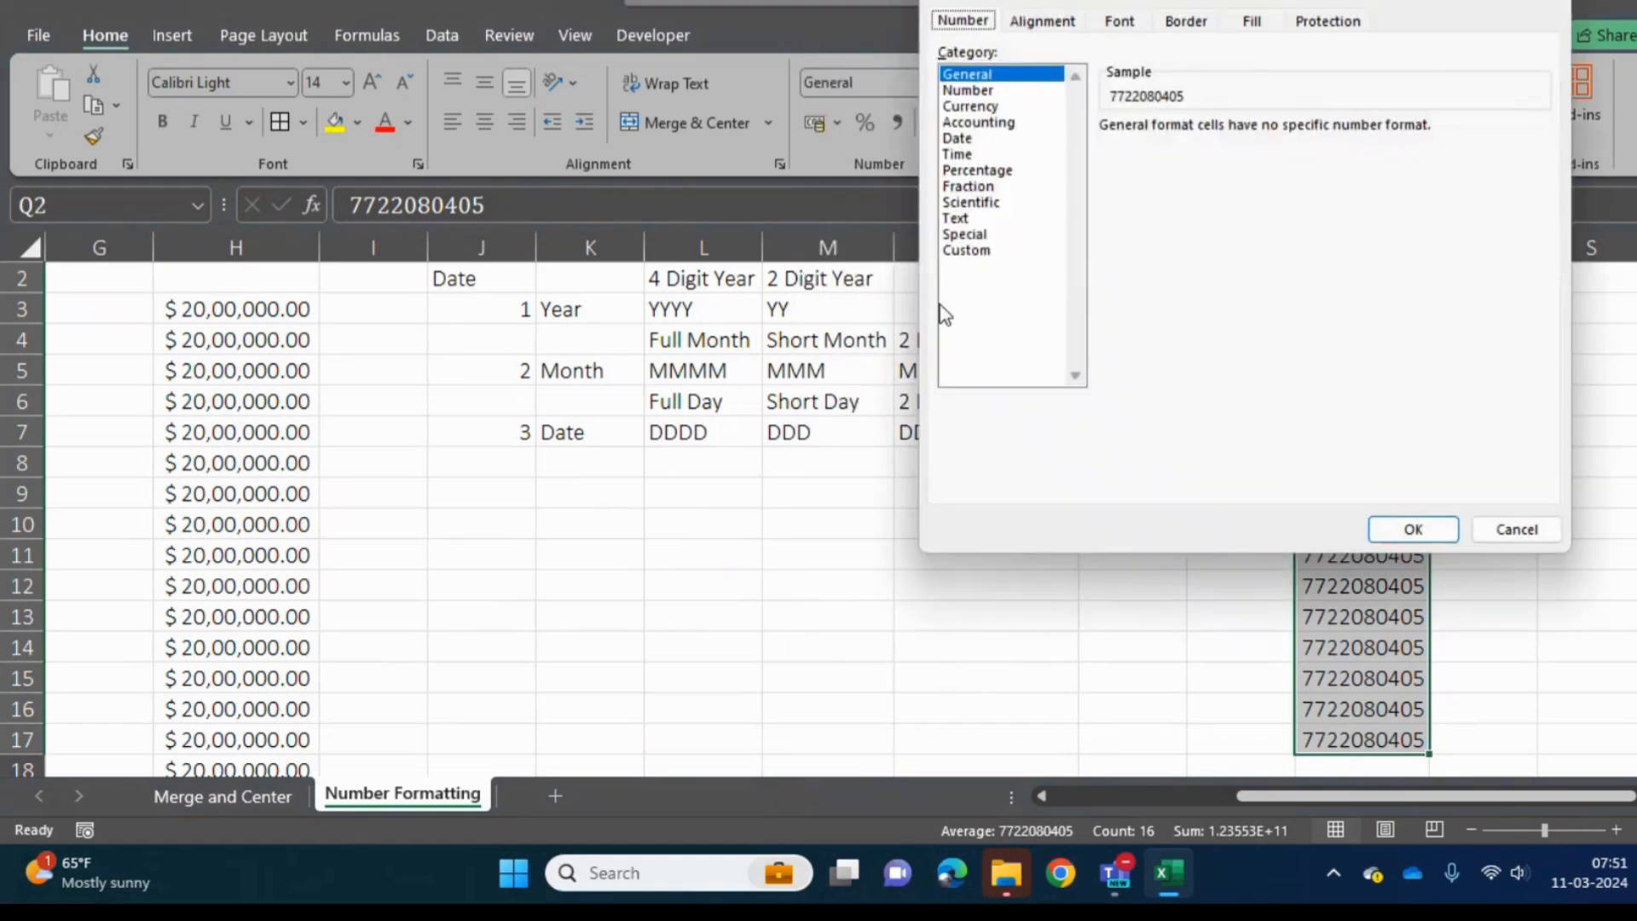
pyautogui.click(967, 250)
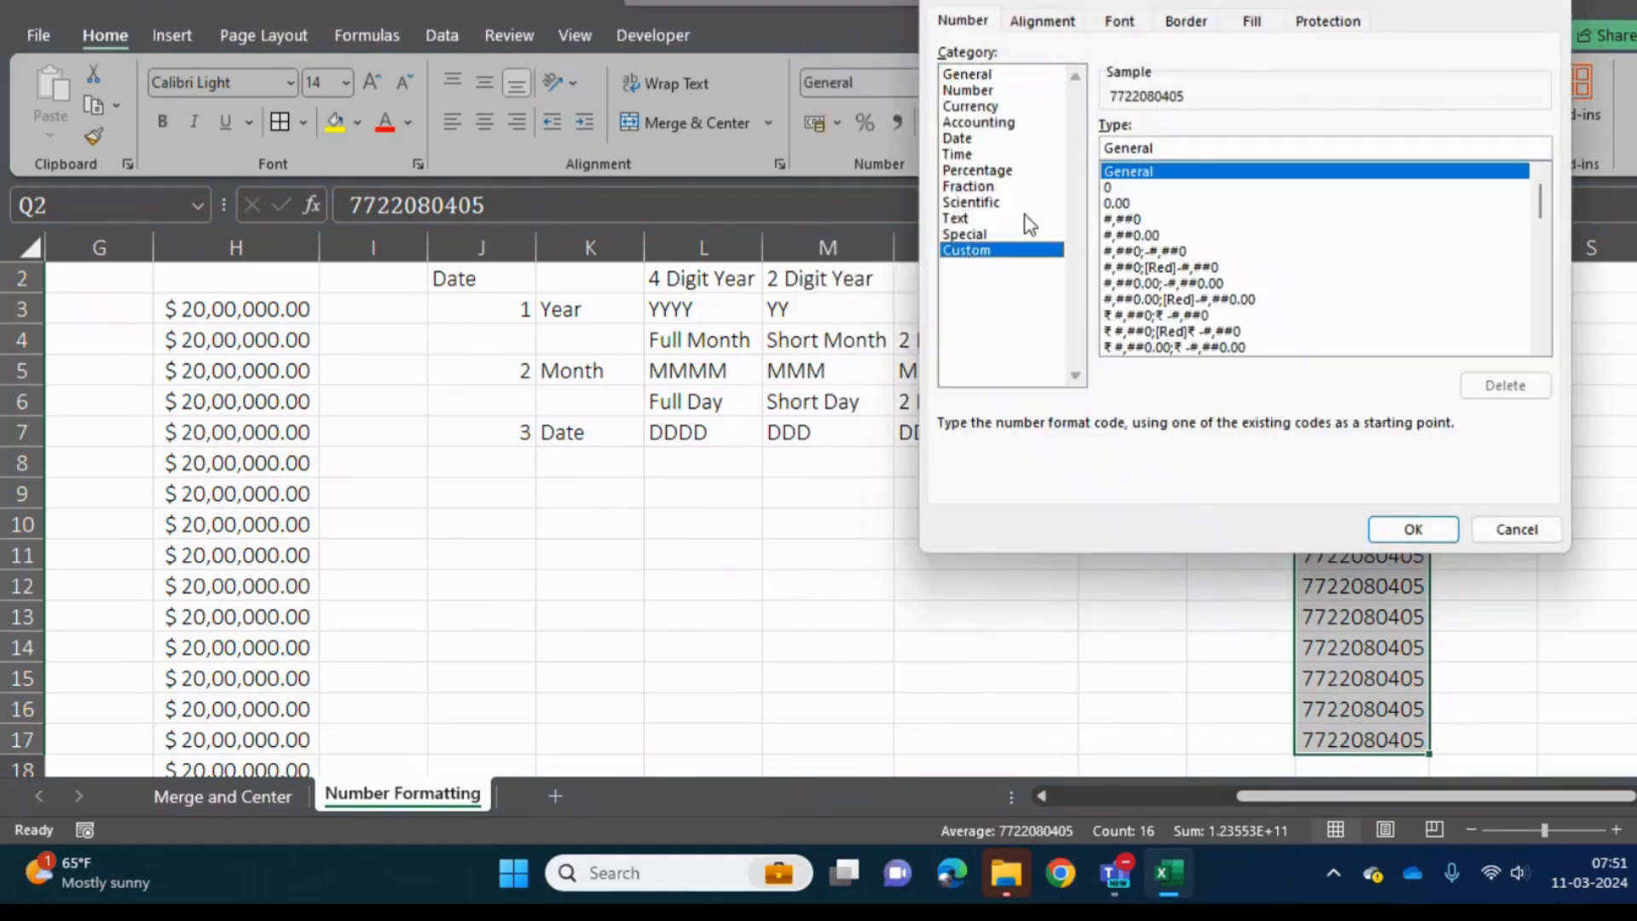
pyautogui.doubleClick(1195, 148)
pyautogui.press('BackSpace')
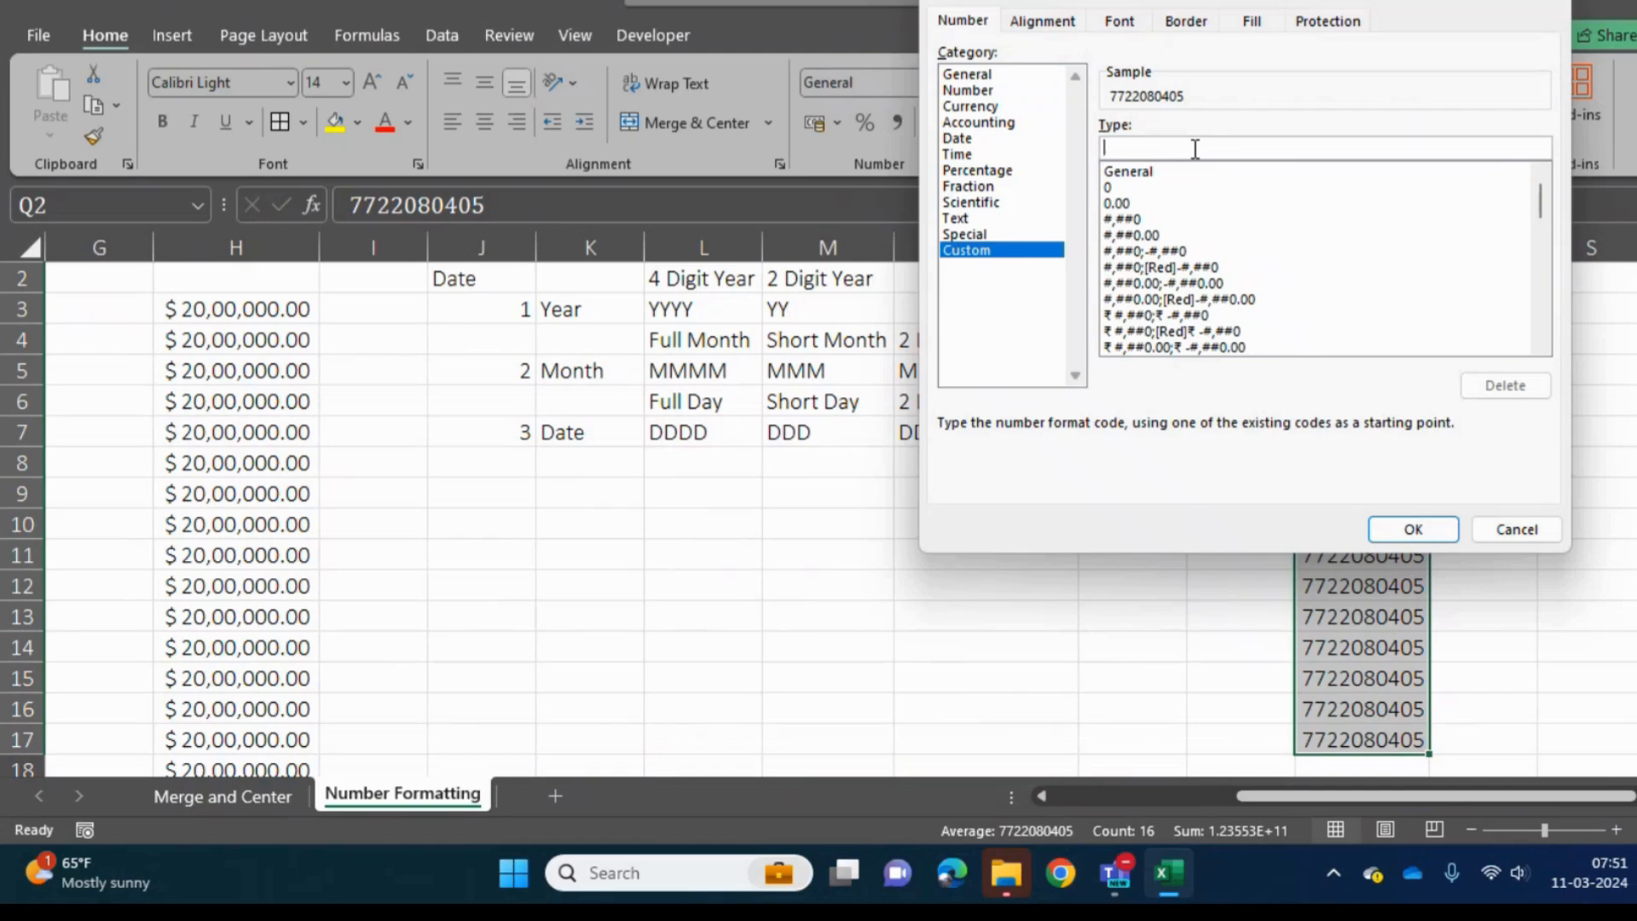
pyautogui.write('(+')
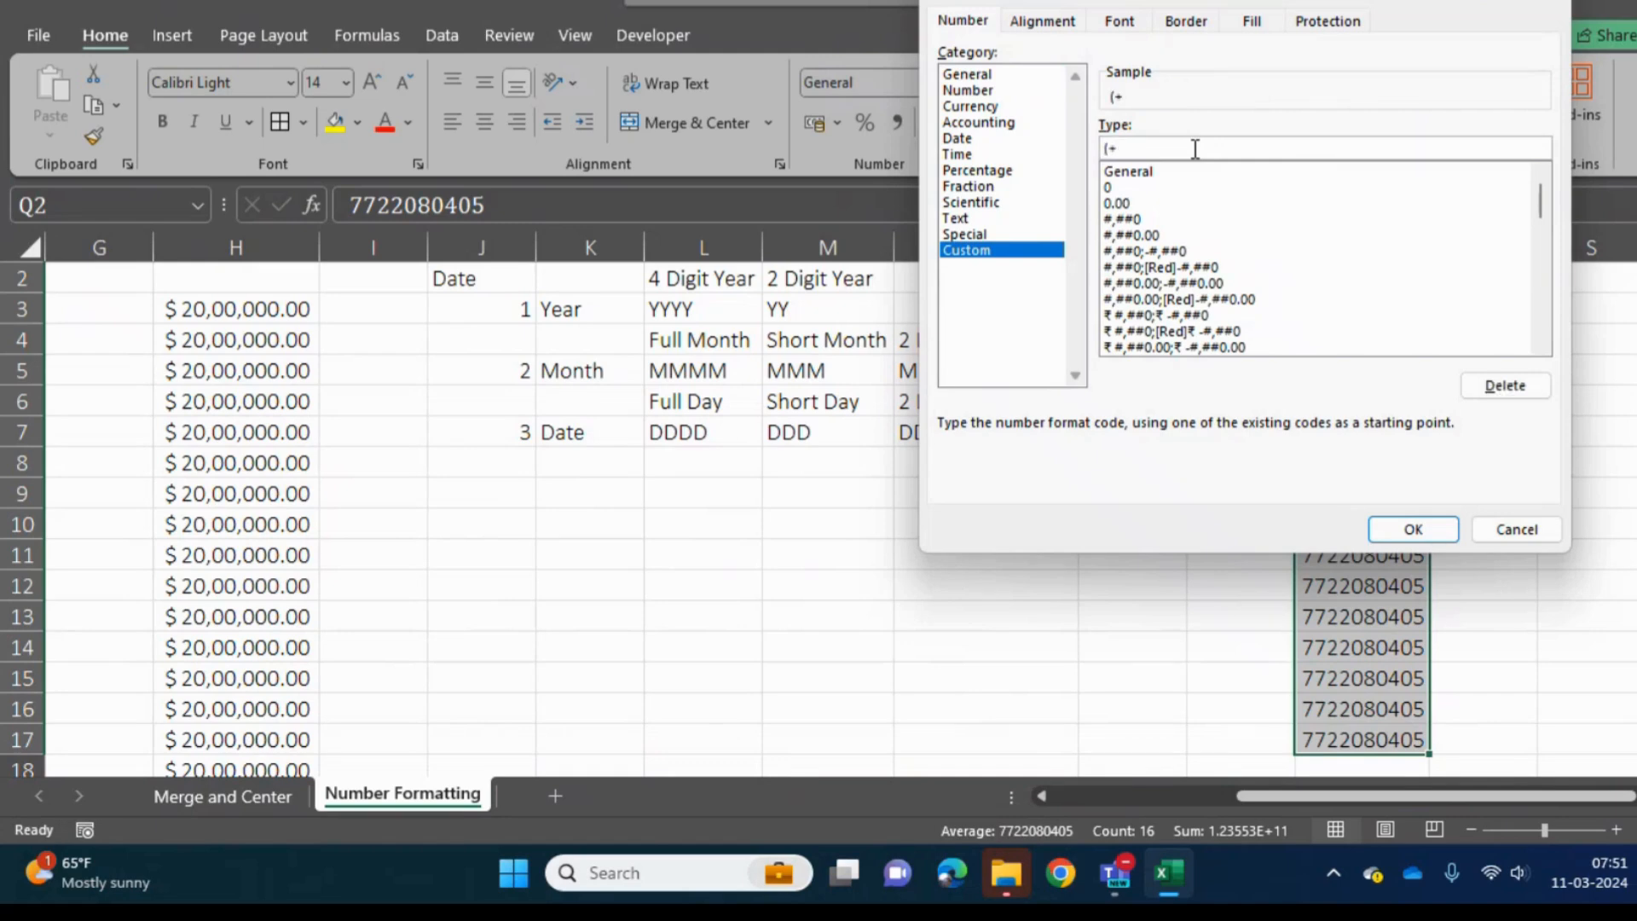
pyautogui.write('91)')
pyautogui.write('000')
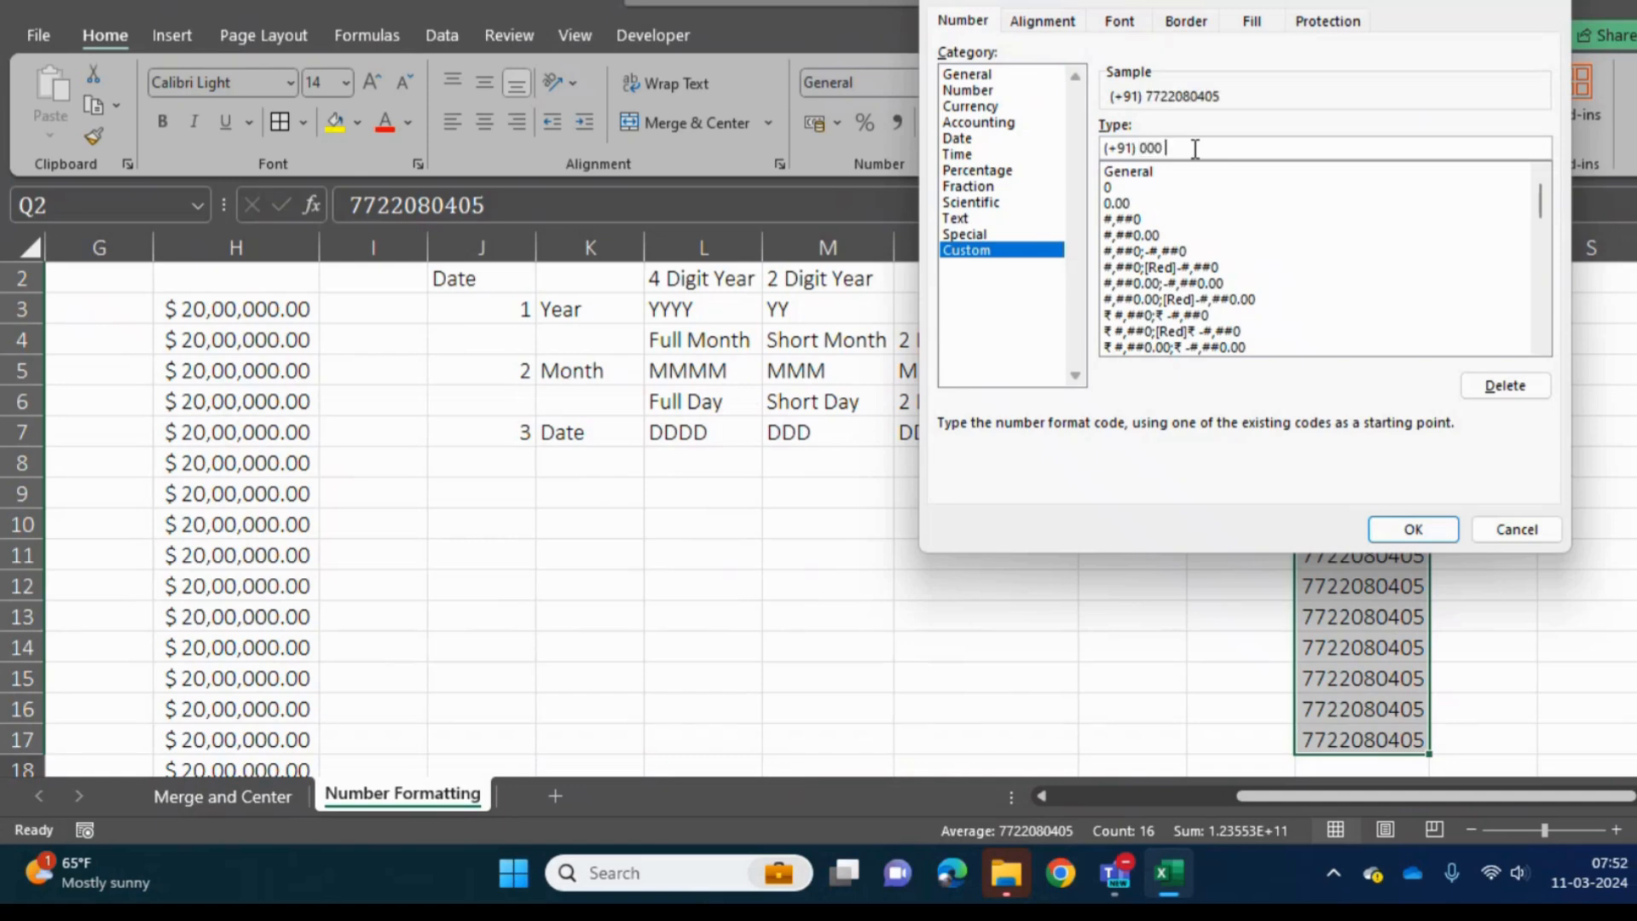
pyautogui.write(' 000 0000')
pyautogui.click(1411, 529)
# - Replace the phone number in Q5 with a different 10-digit number
pyautogui.click(1377, 417)
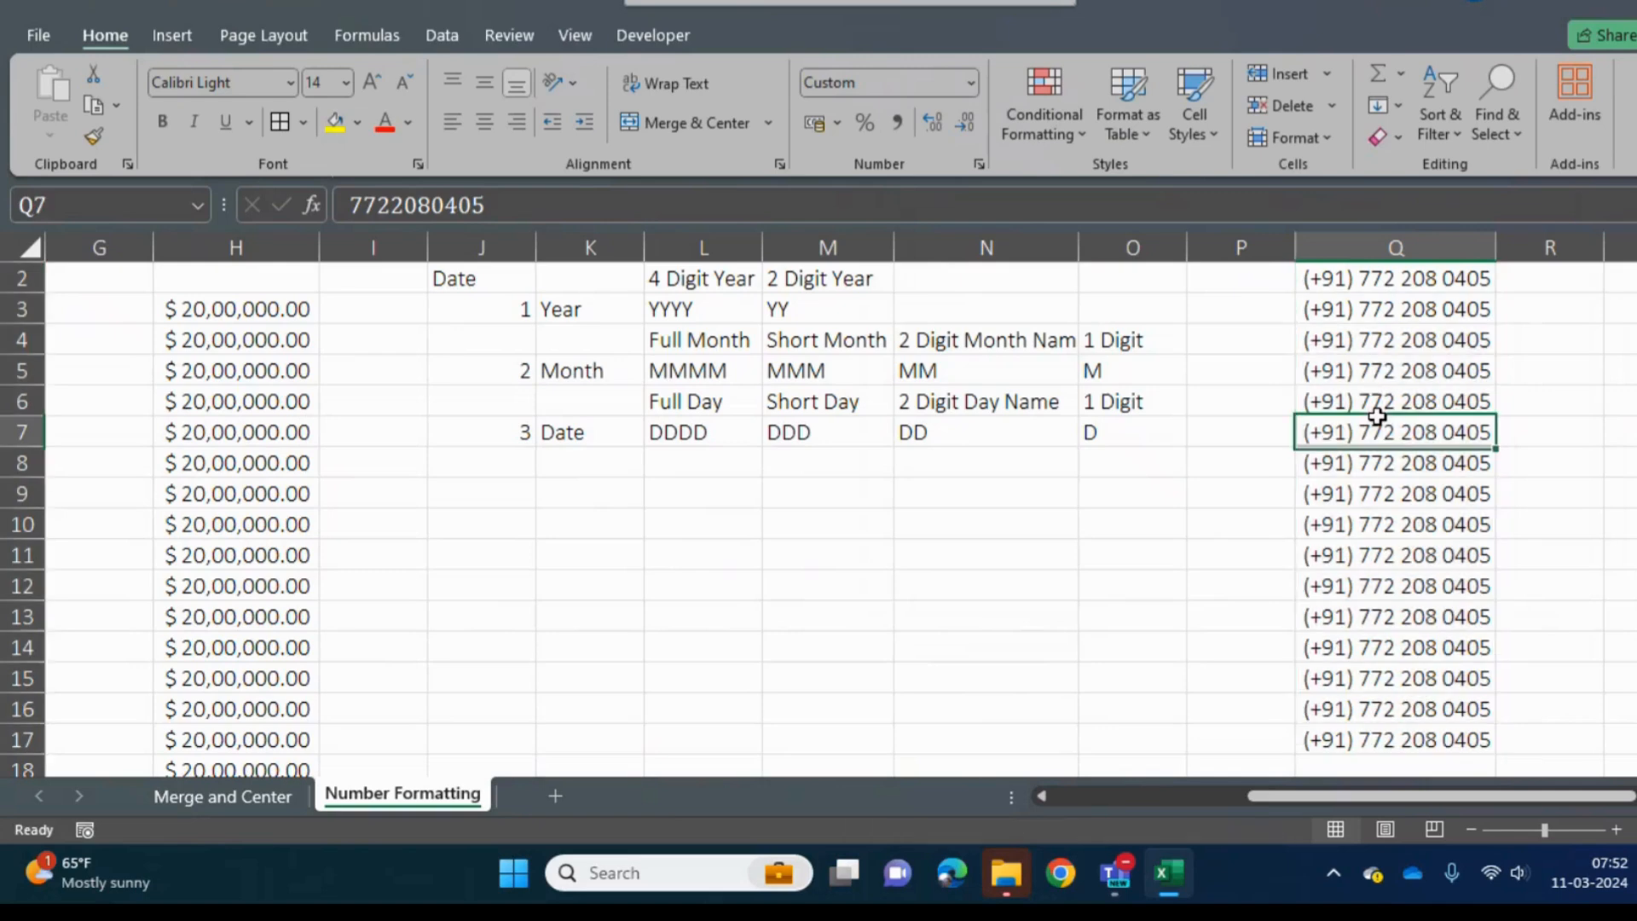
pyautogui.press('Down')
pyautogui.press('Down')
pyautogui.press('Up')
pyautogui.press('Up')
pyautogui.press('Up')
pyautogui.press('Up')
pyautogui.press('Up')
pyautogui.press('Up')
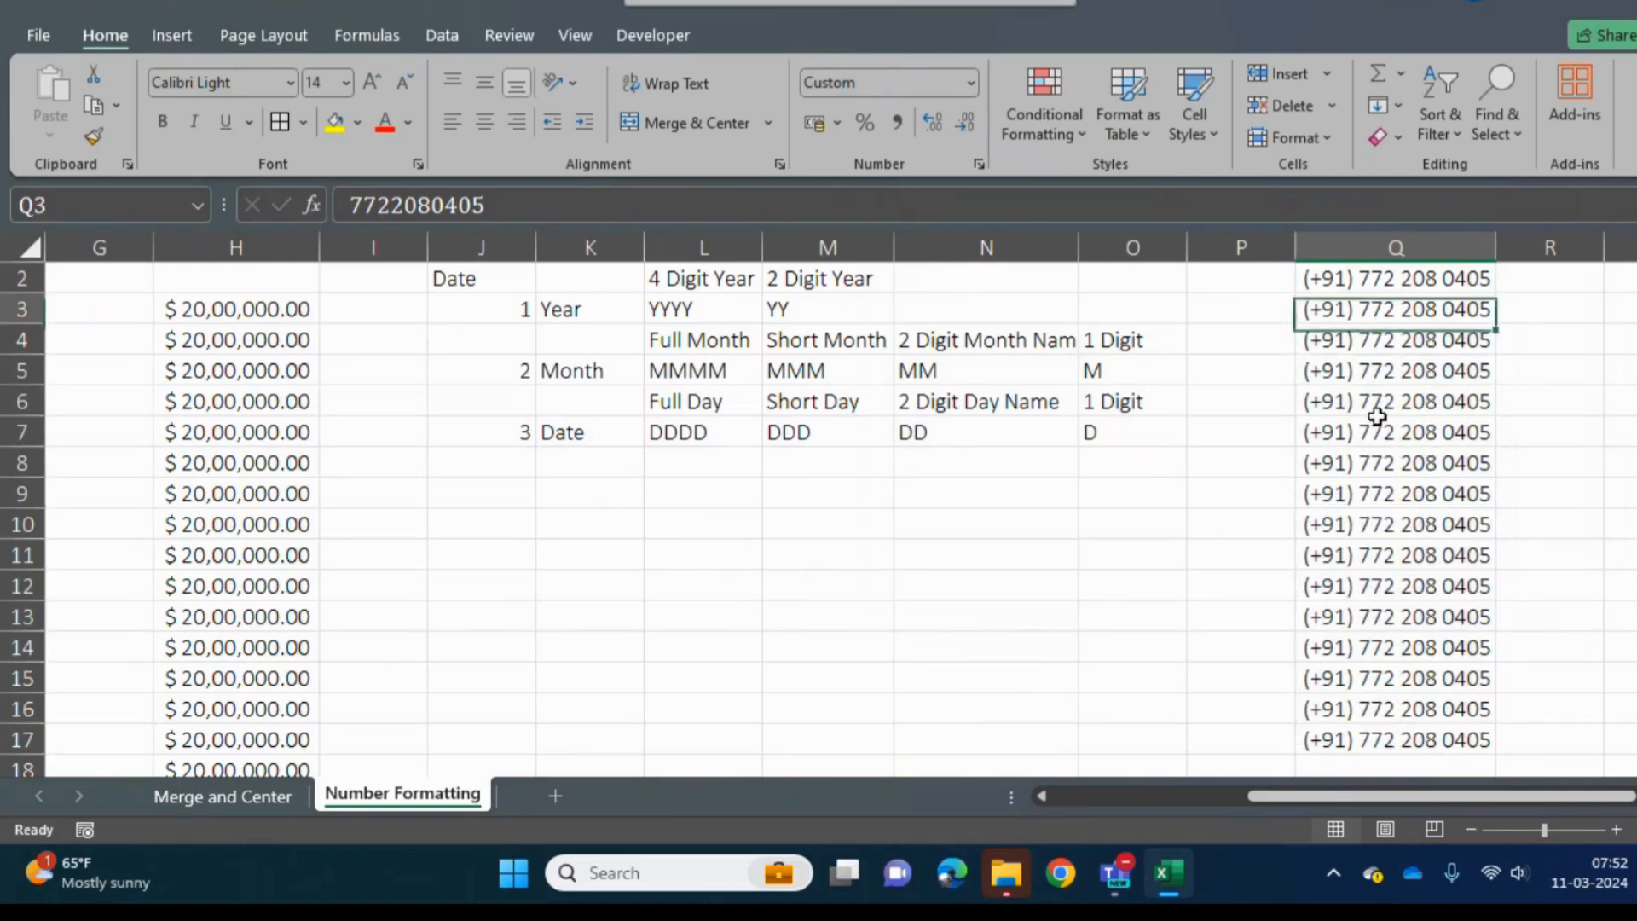
pyautogui.press('Up')
pyautogui.press('Up')
pyautogui.press('Down')
pyautogui.press('Down')
pyautogui.press('Down')
pyautogui.press('Down')
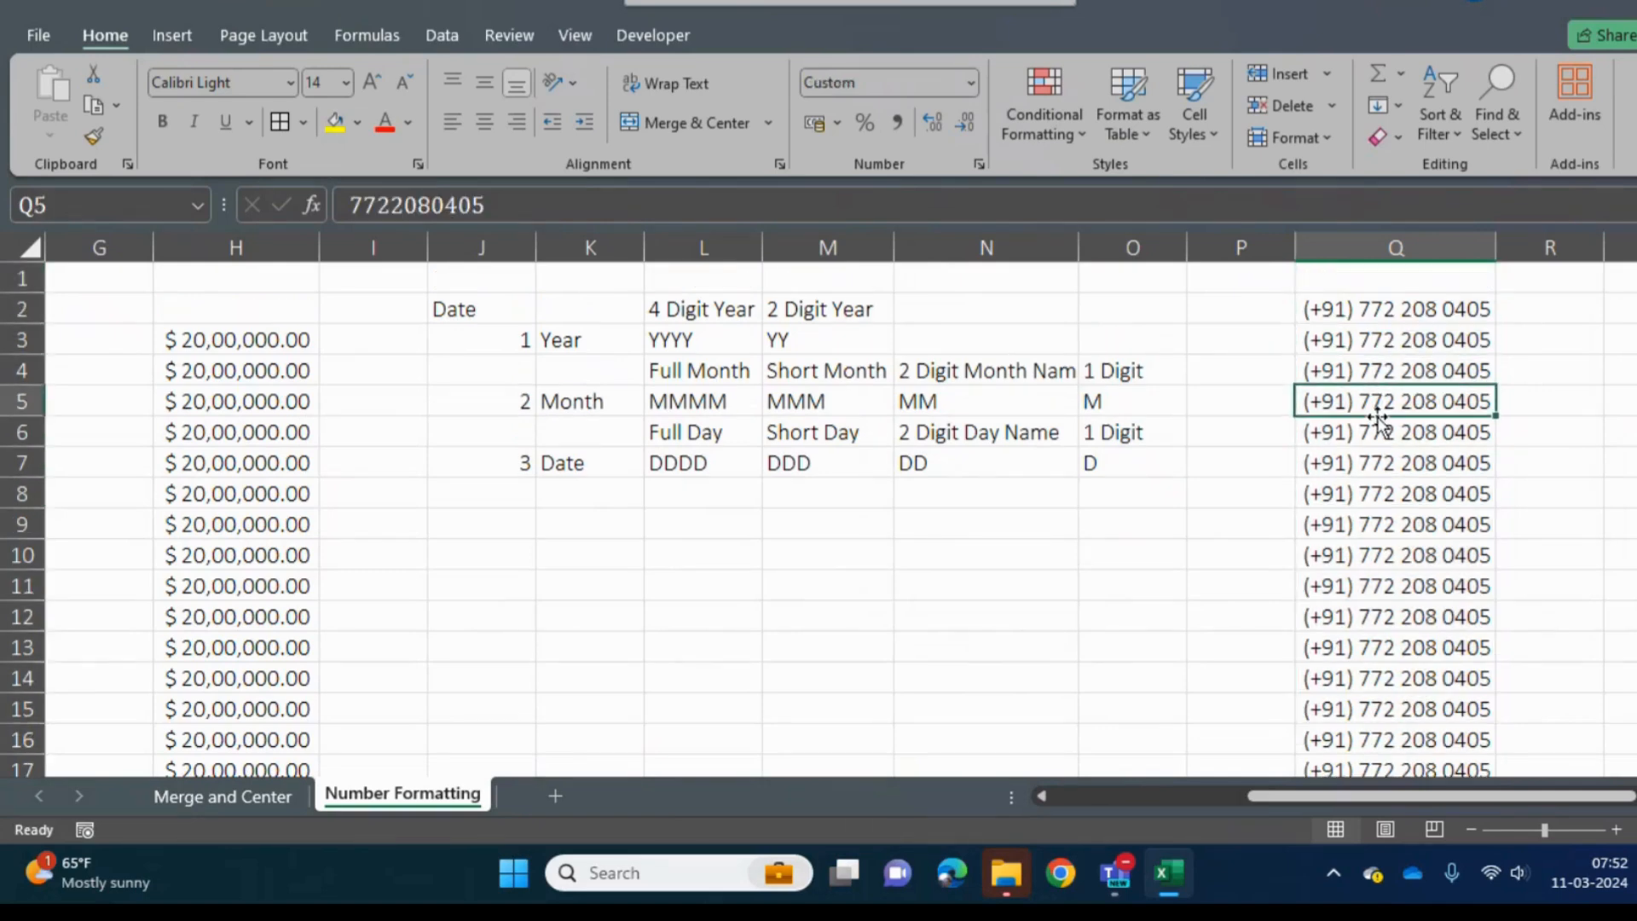
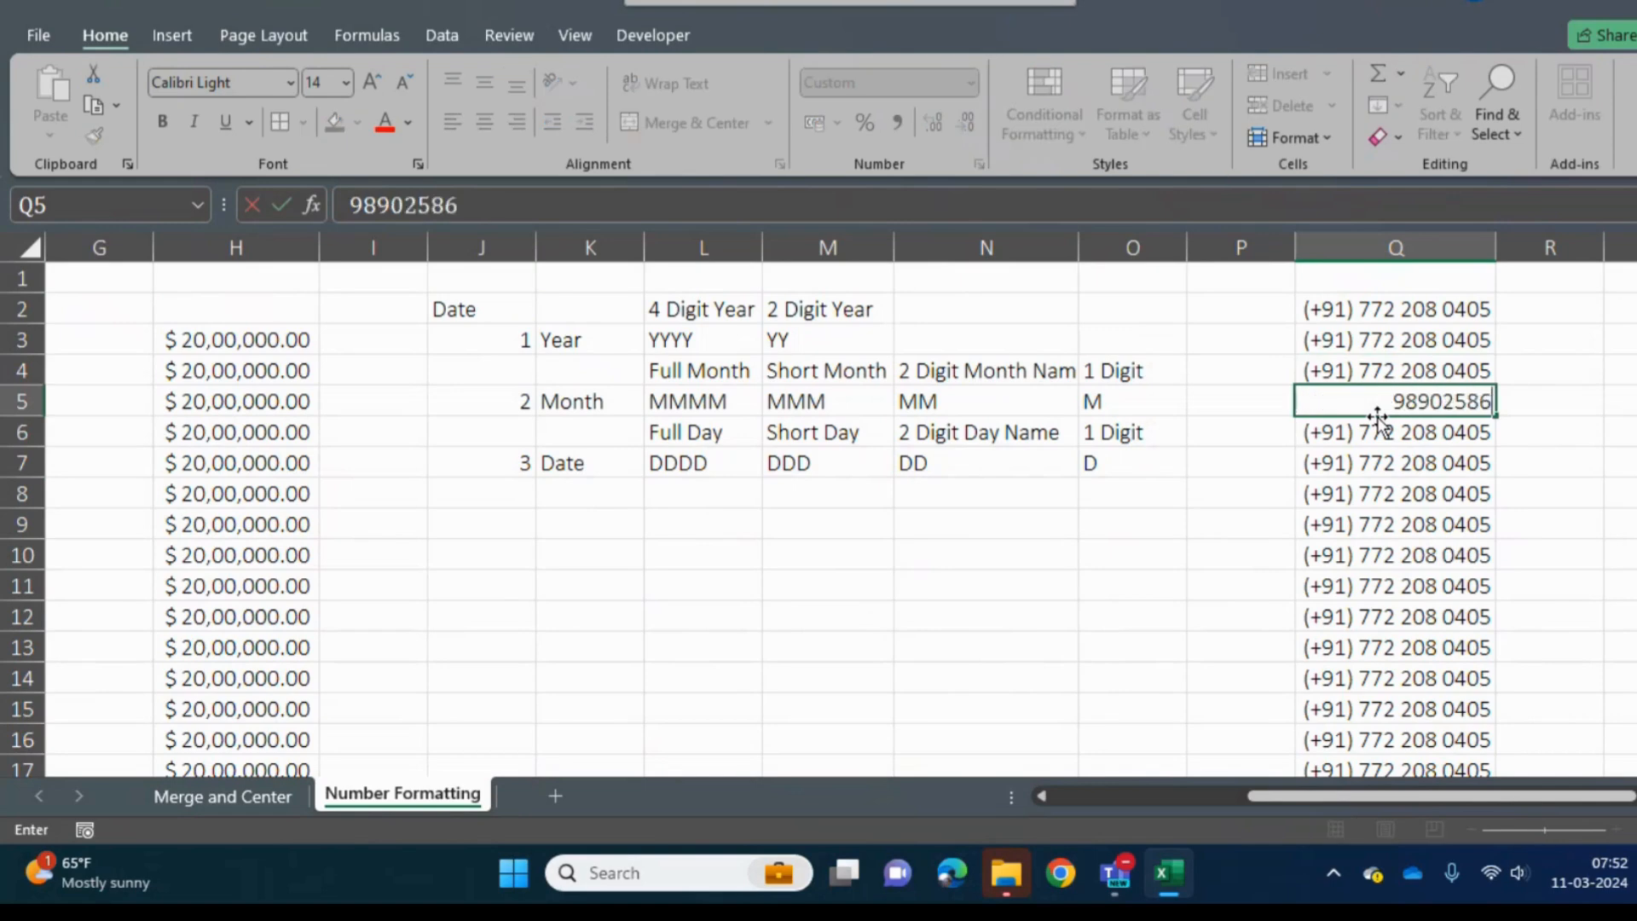
pyautogui.press('Return')
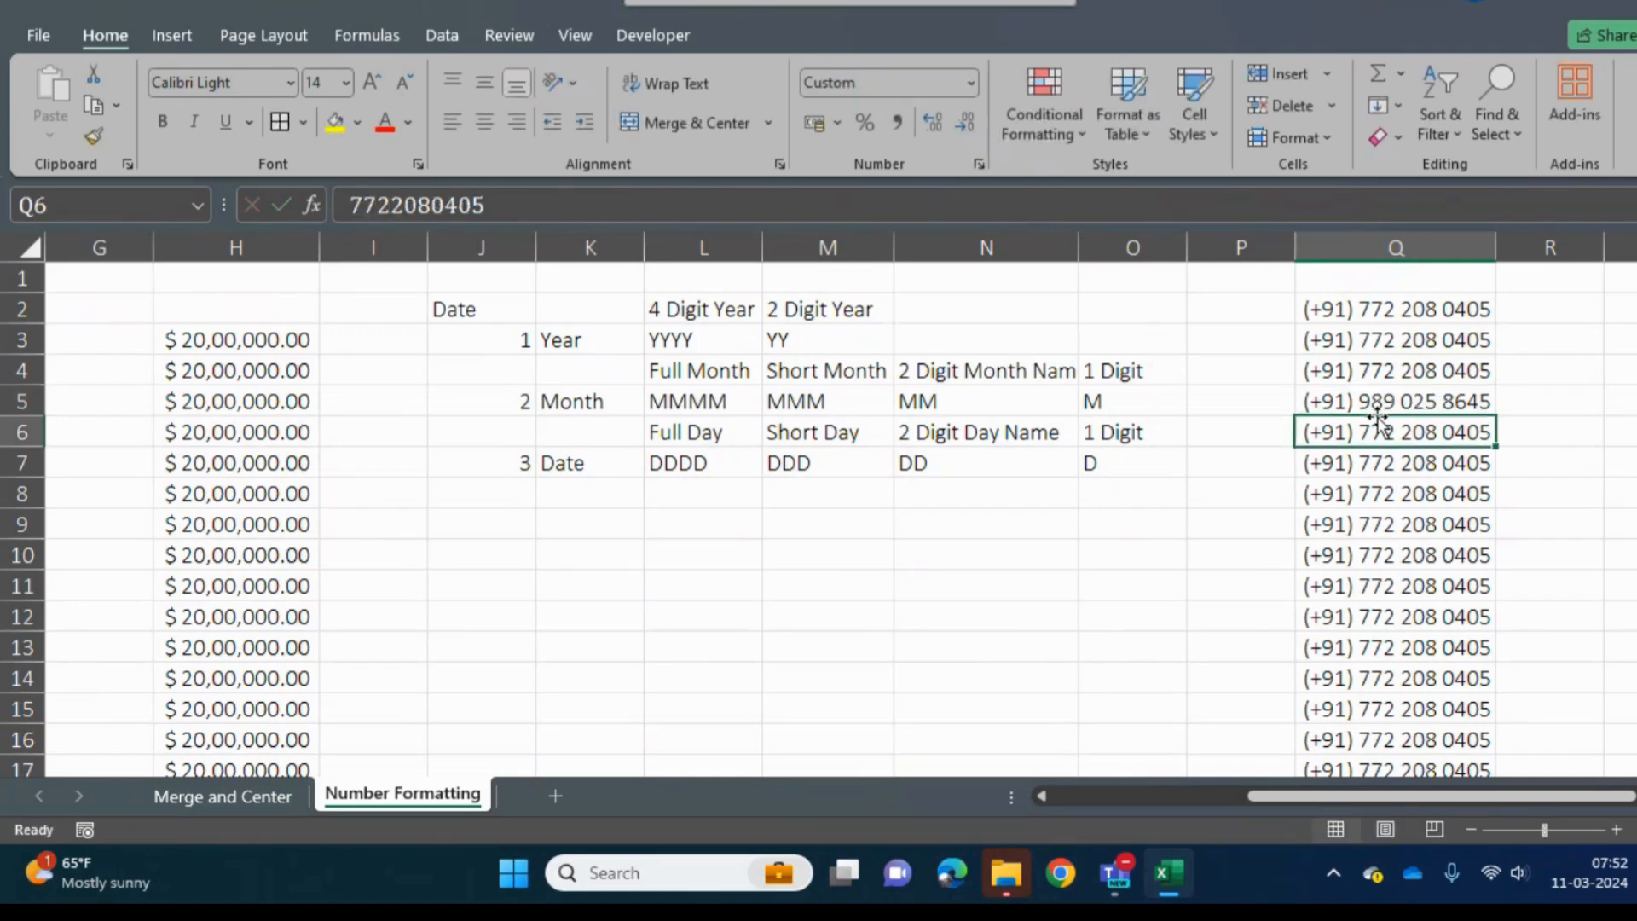
# - Replace the phone number in Q15 with another 10-digit number
pyautogui.press('Up')
pyautogui.press('Up')
pyautogui.press('Up')
pyautogui.press('Up')
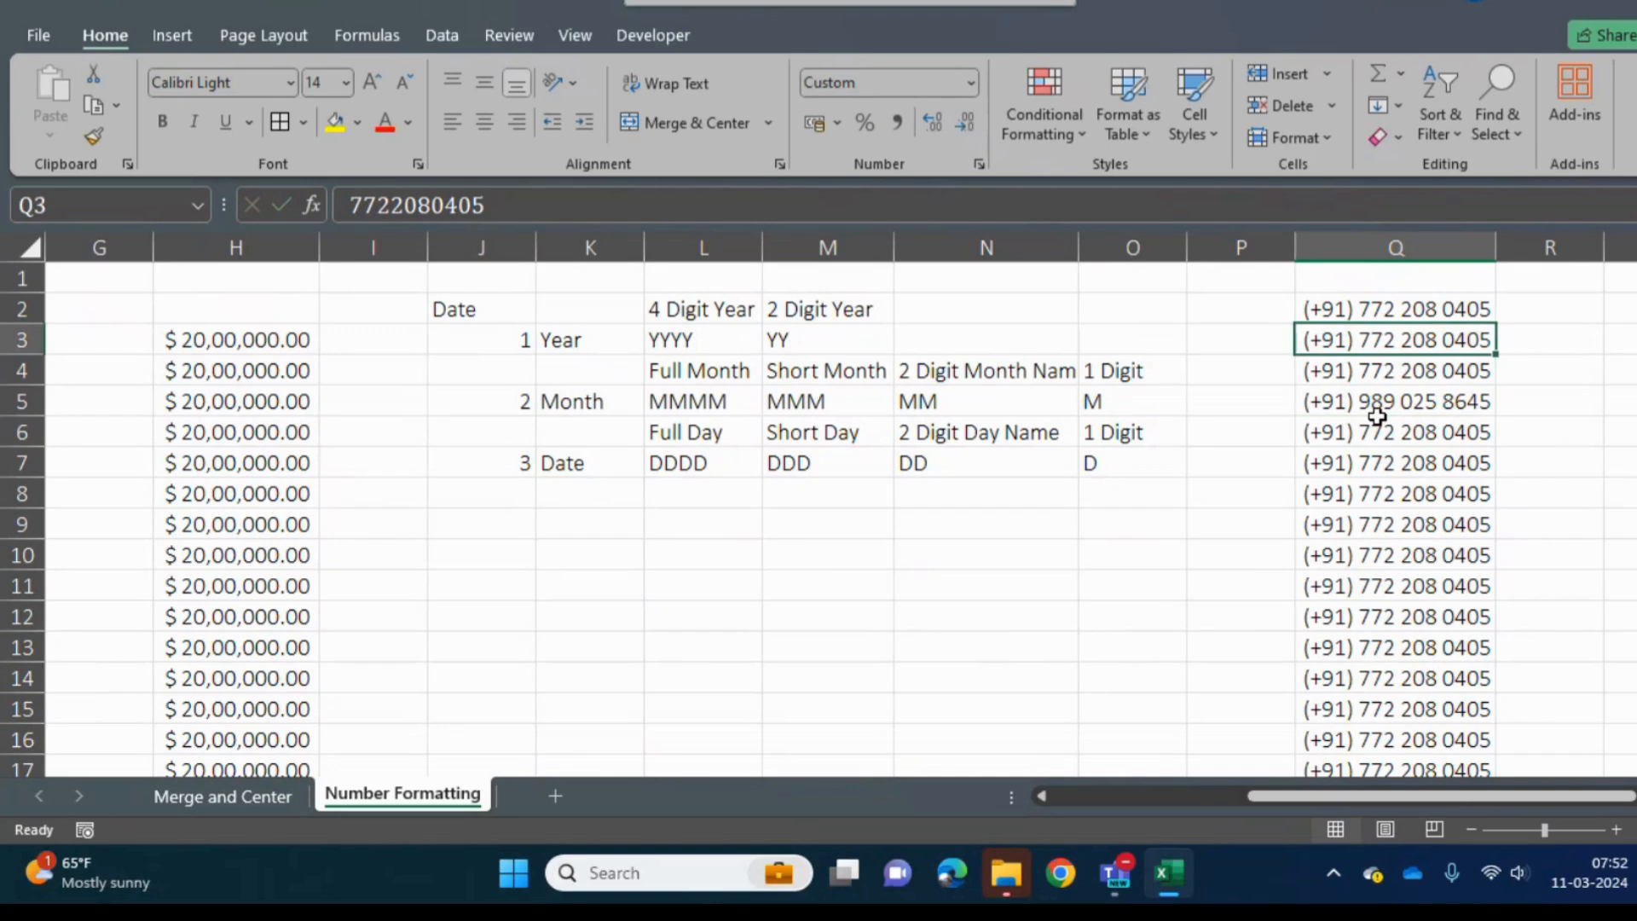
pyautogui.press('Down')
pyautogui.press('Down')
pyautogui.press('Down')
pyautogui.press('Down')
pyautogui.press('Down')
pyautogui.press('Down')
pyautogui.press('Down')
pyautogui.press('Down')
pyautogui.press('Down')
pyautogui.press('Down')
pyautogui.press('Down')
pyautogui.press('Down')
pyautogui.press('Down')
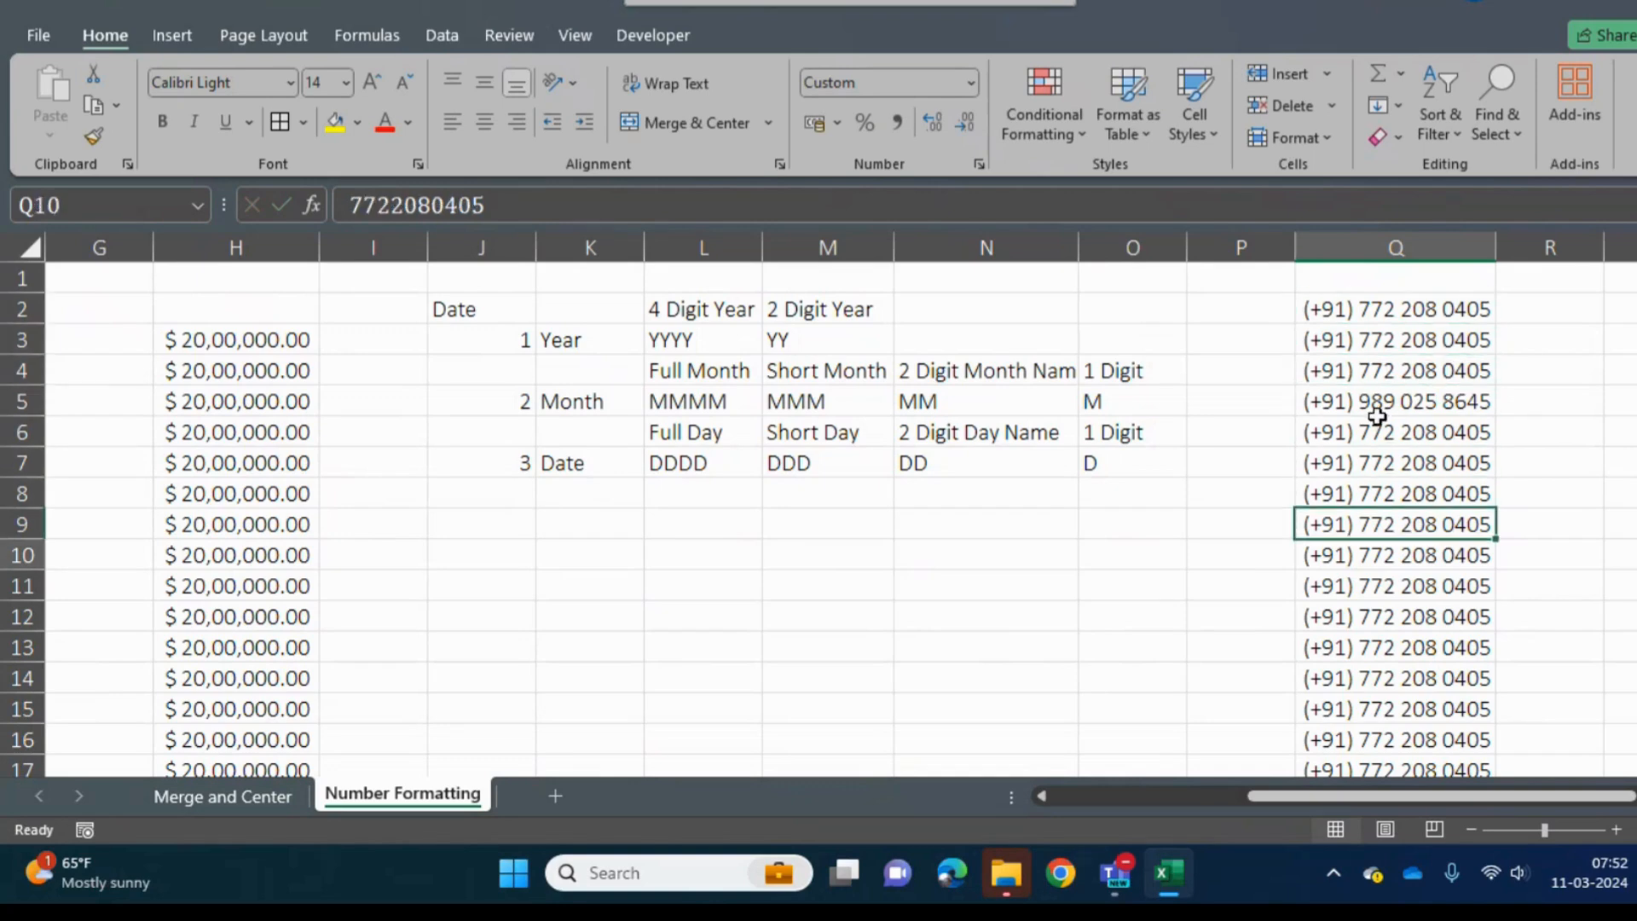
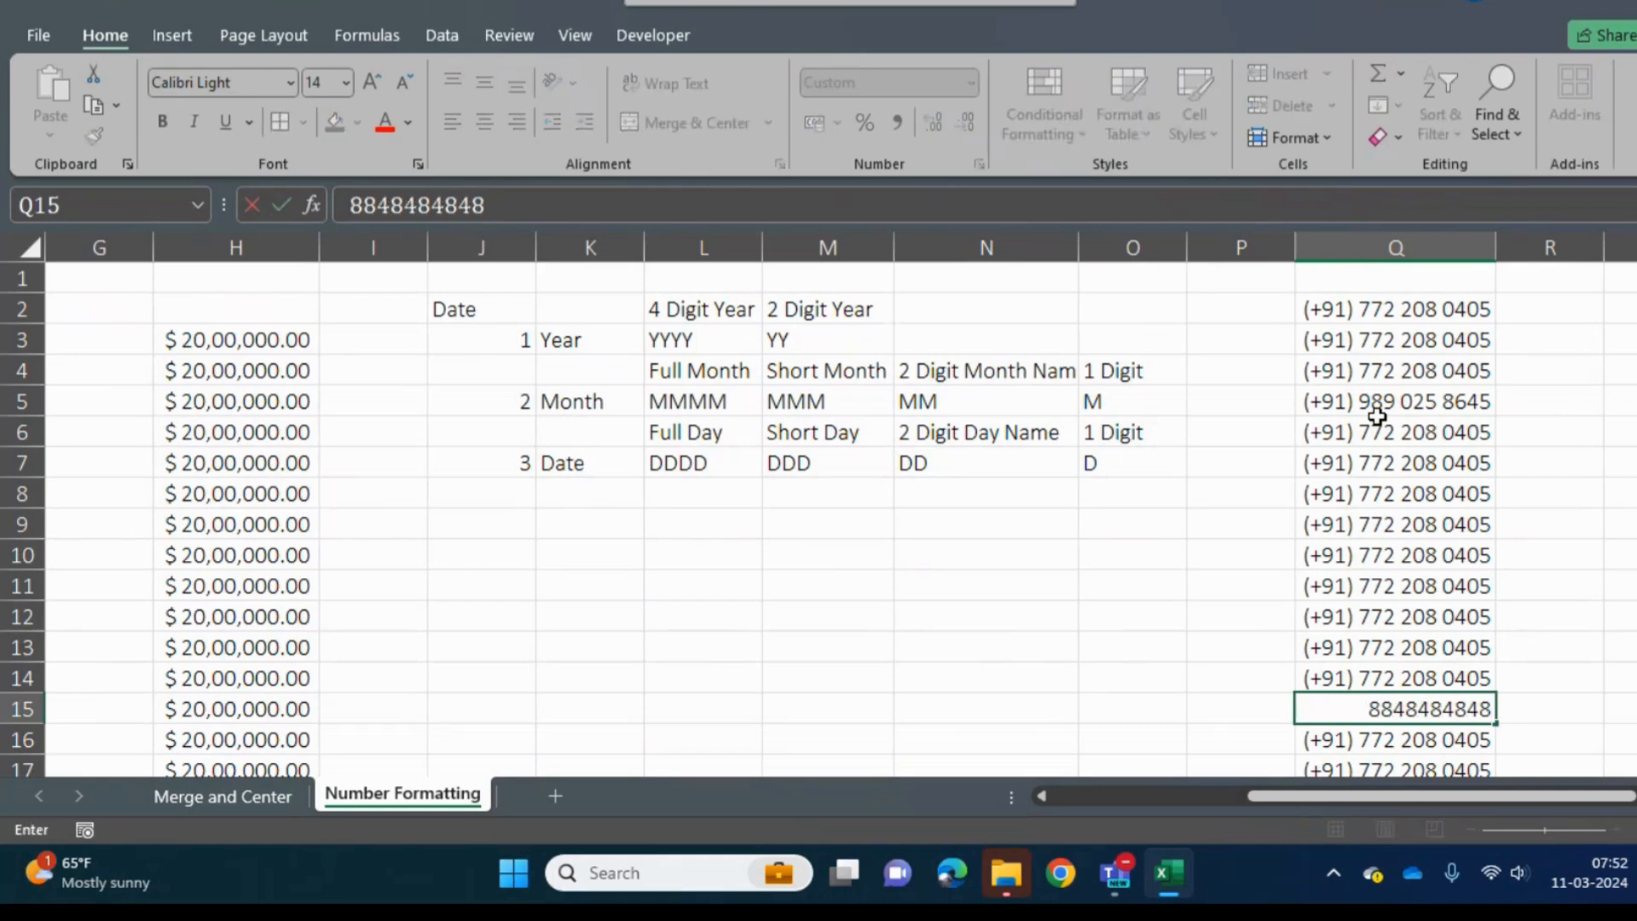
pyautogui.press('Return')
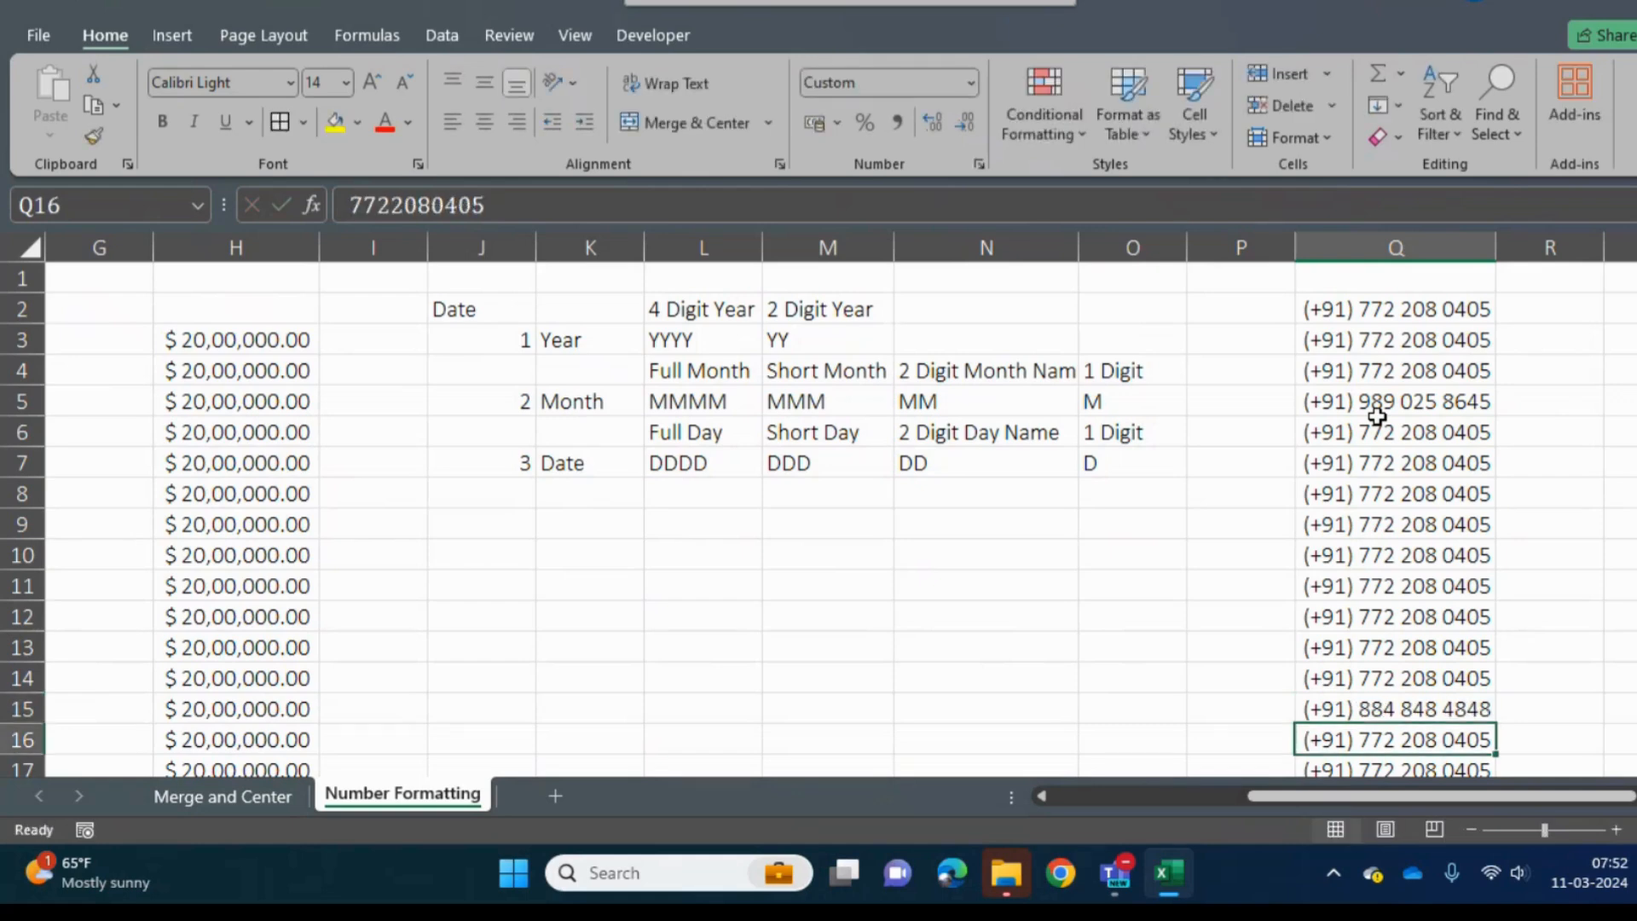
# - Look through the formatted phone numbers in column Q down to the end of the list
pyautogui.press('Down')
pyautogui.press('Down')
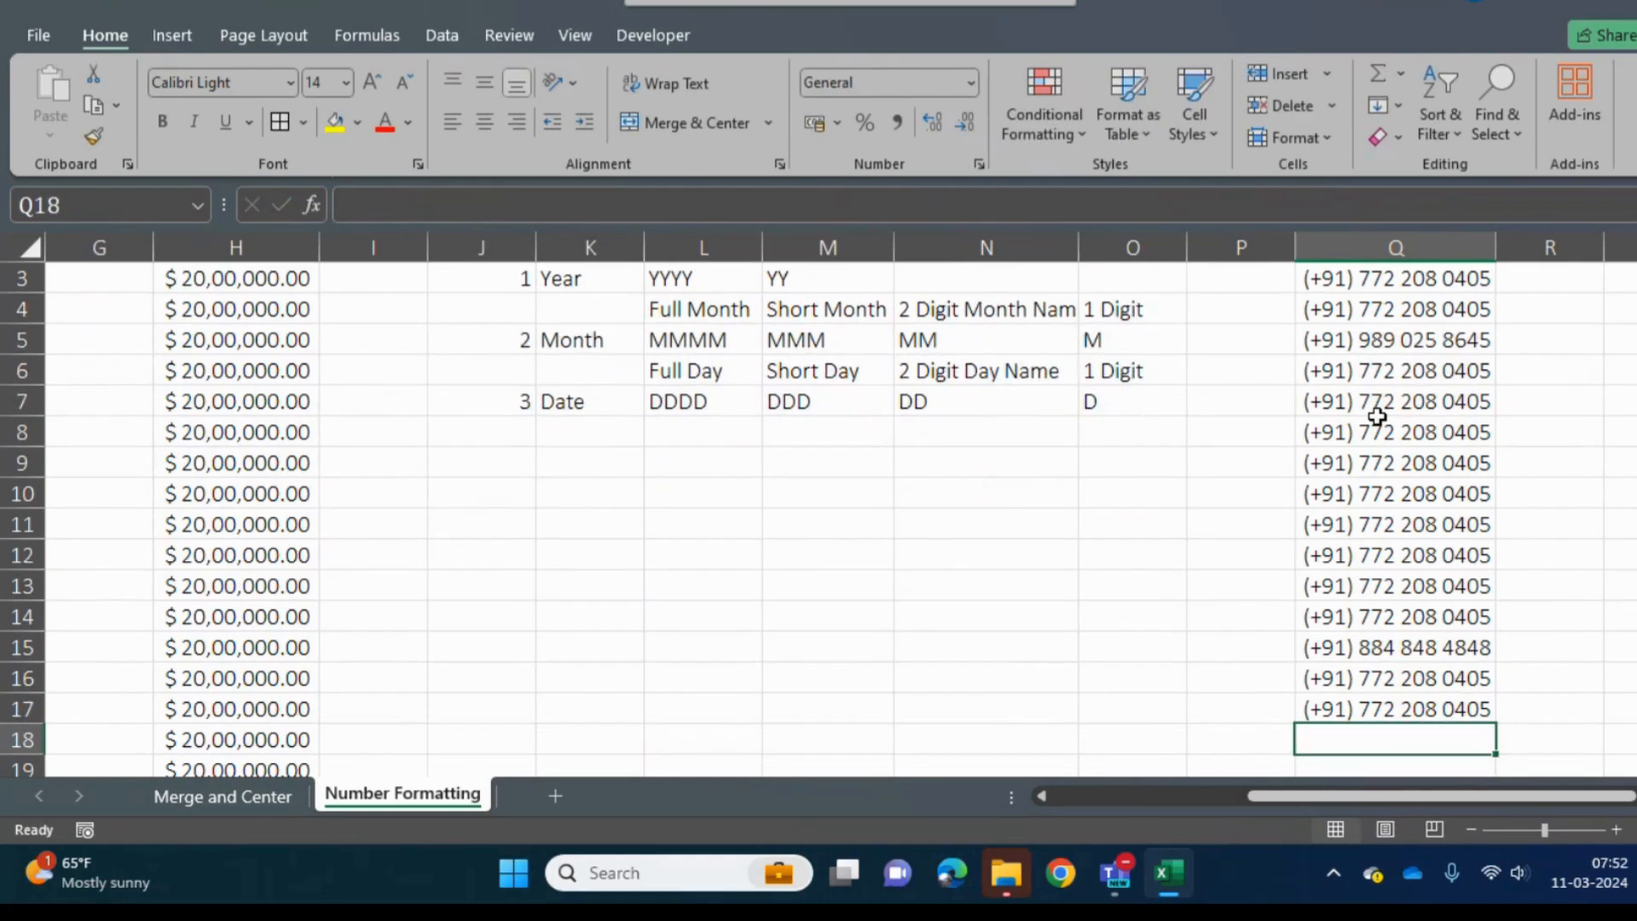
pyautogui.press('Up')
pyautogui.press('Up')
pyautogui.press('Up')
pyautogui.press('Up')
pyautogui.press('Up')
pyautogui.press('Up')
pyautogui.press('Up')
pyautogui.press('Up')
pyautogui.press('Up')
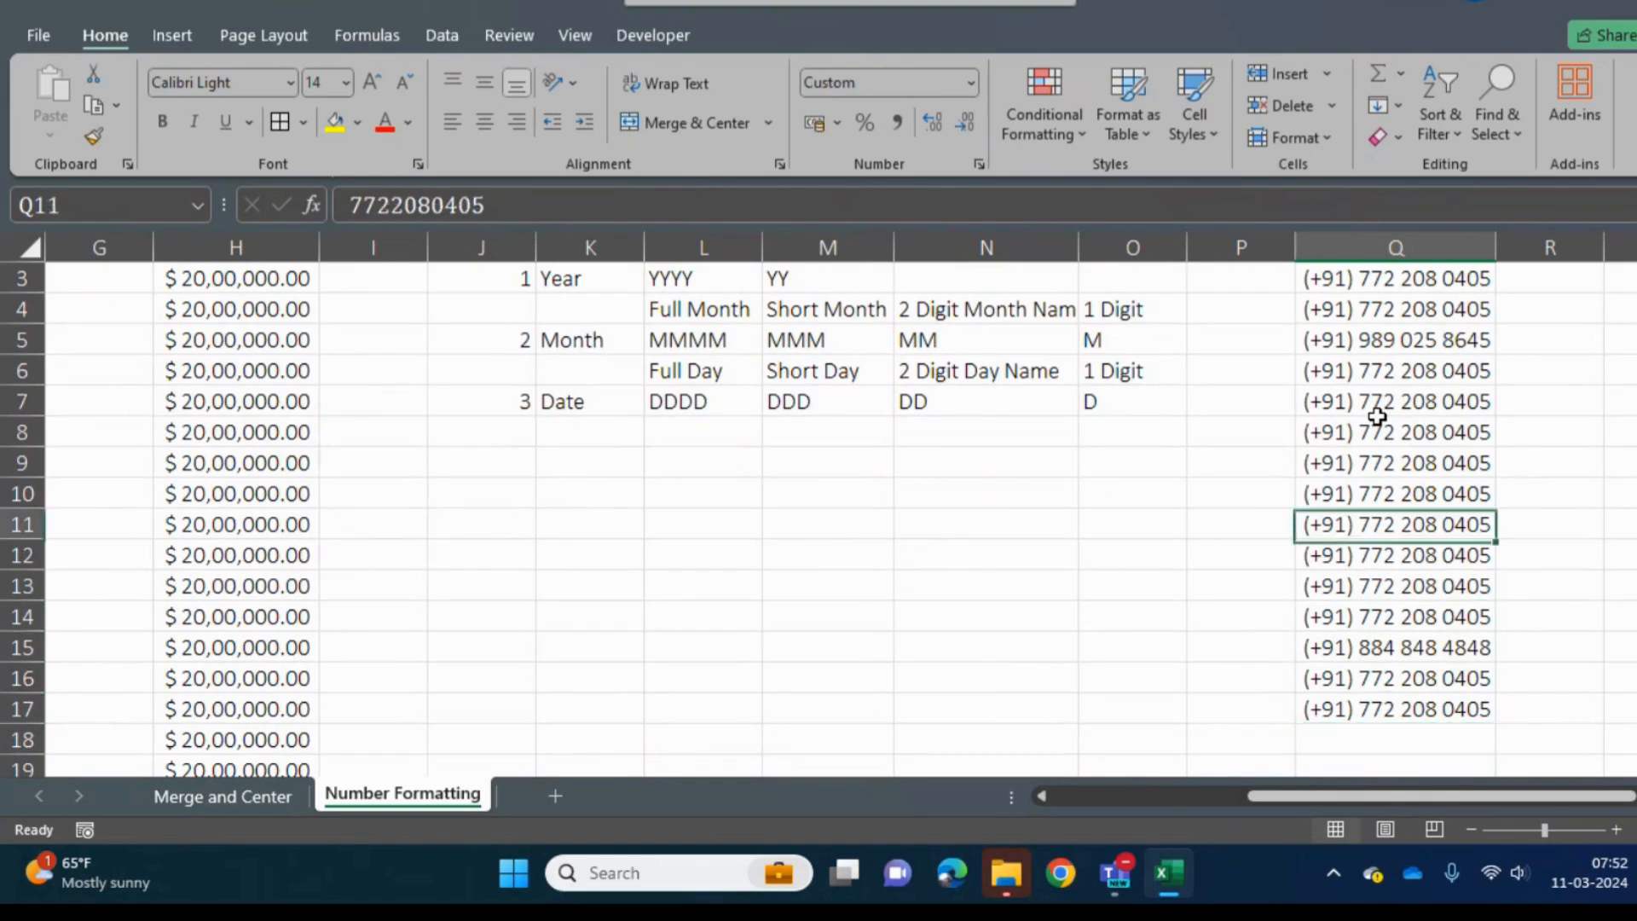
pyautogui.hotkey('ctrl', 'Up')
pyautogui.press('Down')
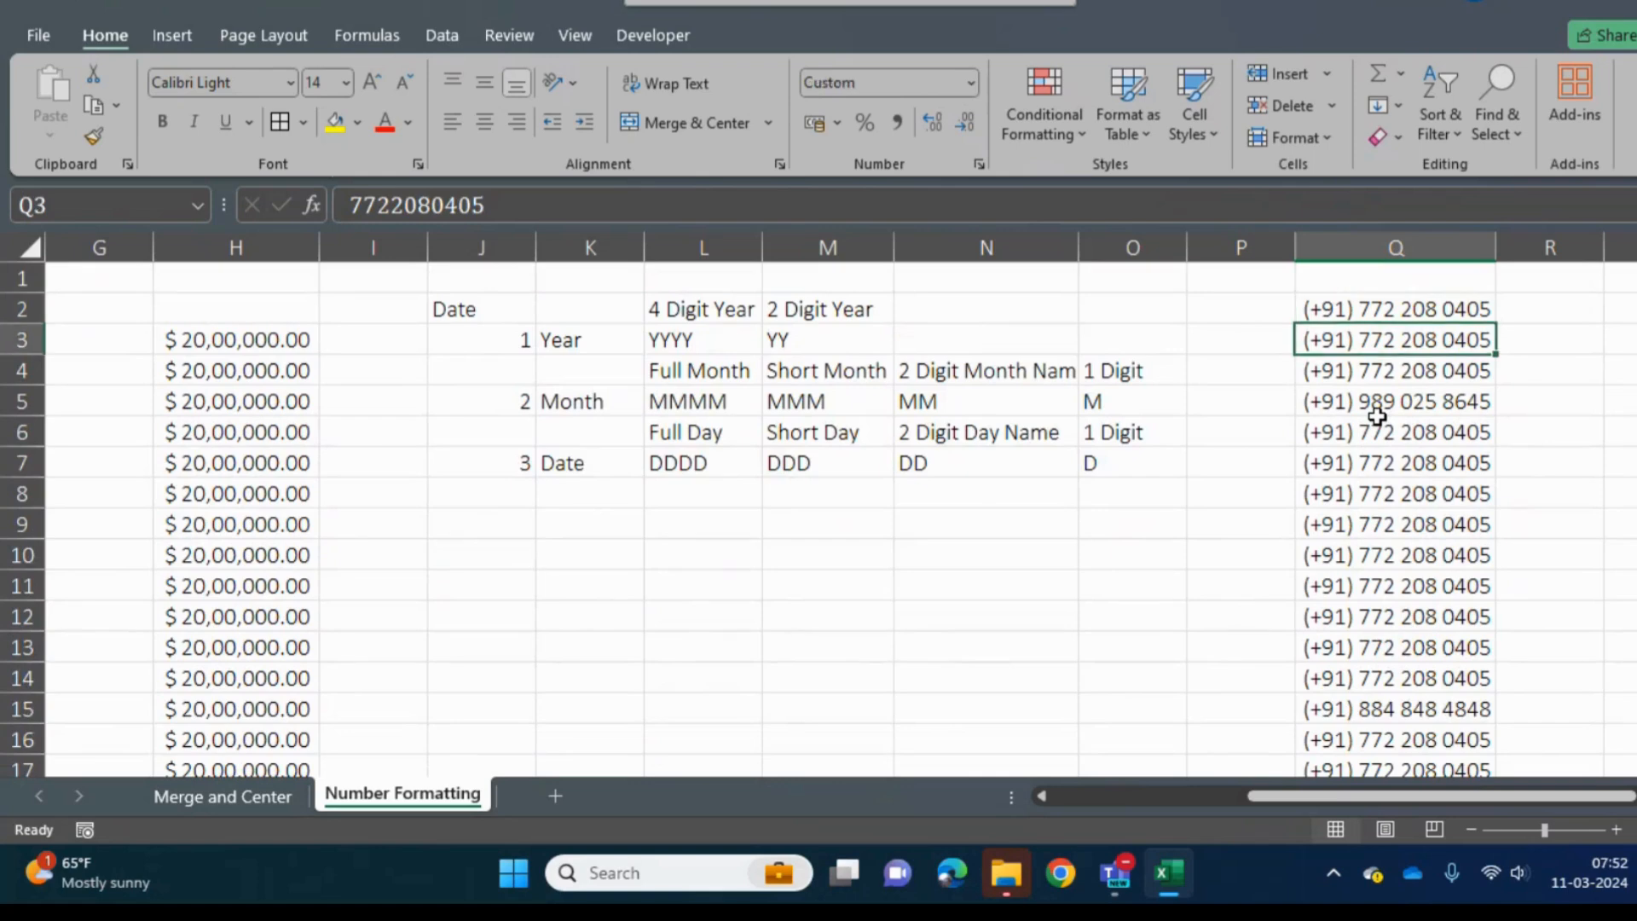
# - Select the amounts in H3:H19 and open the full number format settings for them
pyautogui.press('Left')
pyautogui.press('Left')
pyautogui.press('Left')
pyautogui.press('Left')
pyautogui.press('Left')
pyautogui.press('Left')
pyautogui.press('Left')
pyautogui.press('Left')
pyautogui.press('Left')
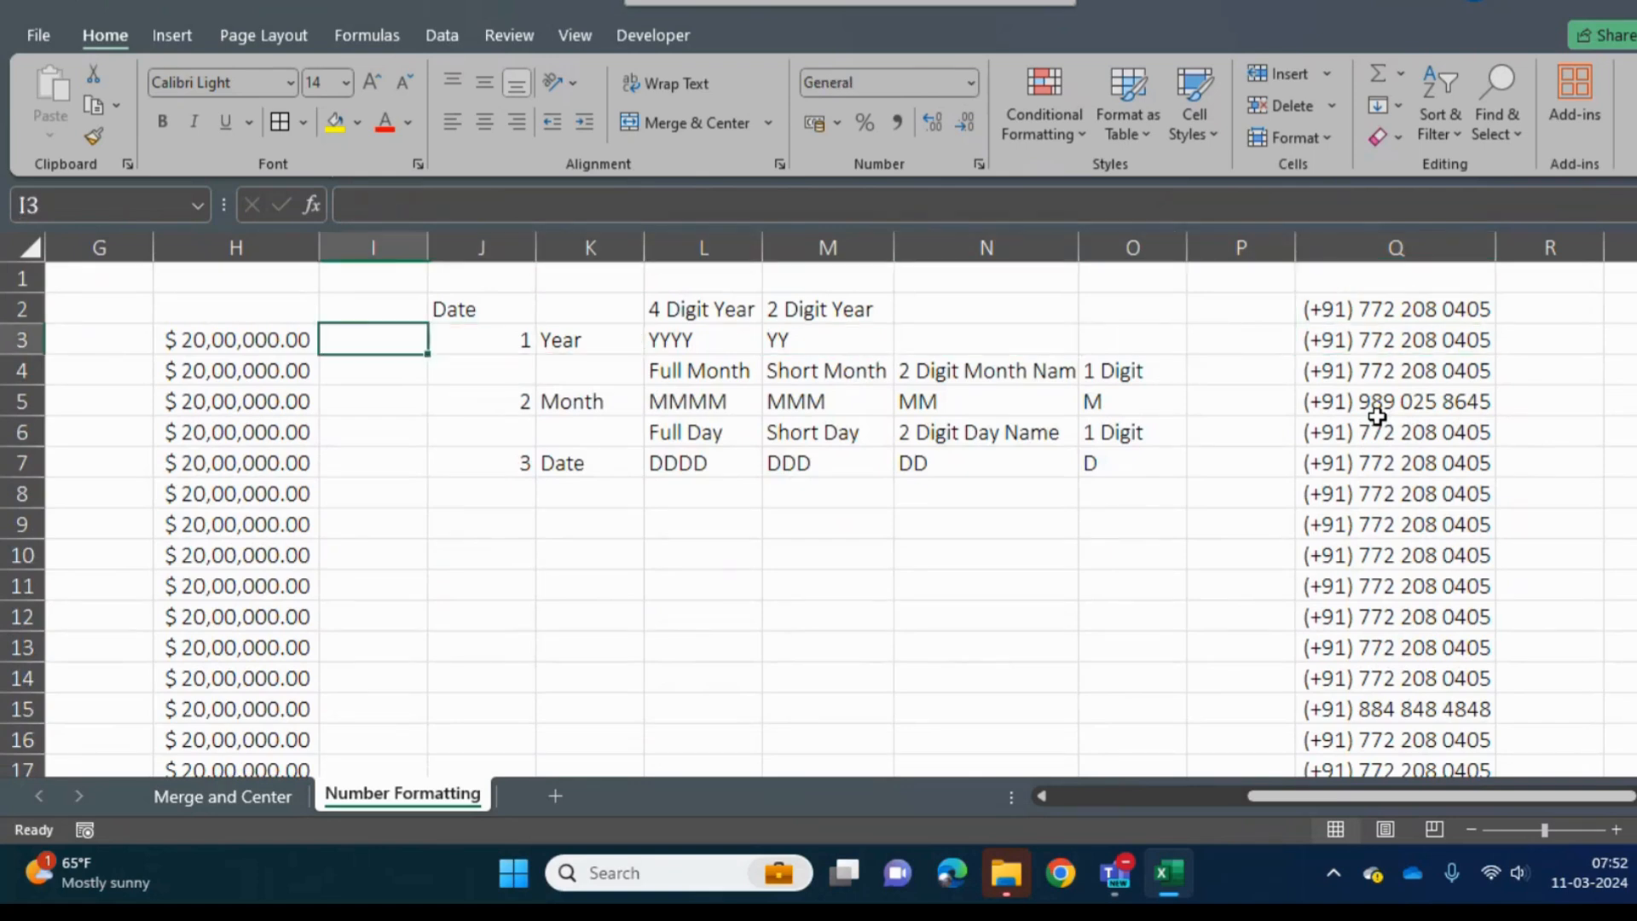
pyautogui.hotkey('ctrl', 'shift', 'Down')
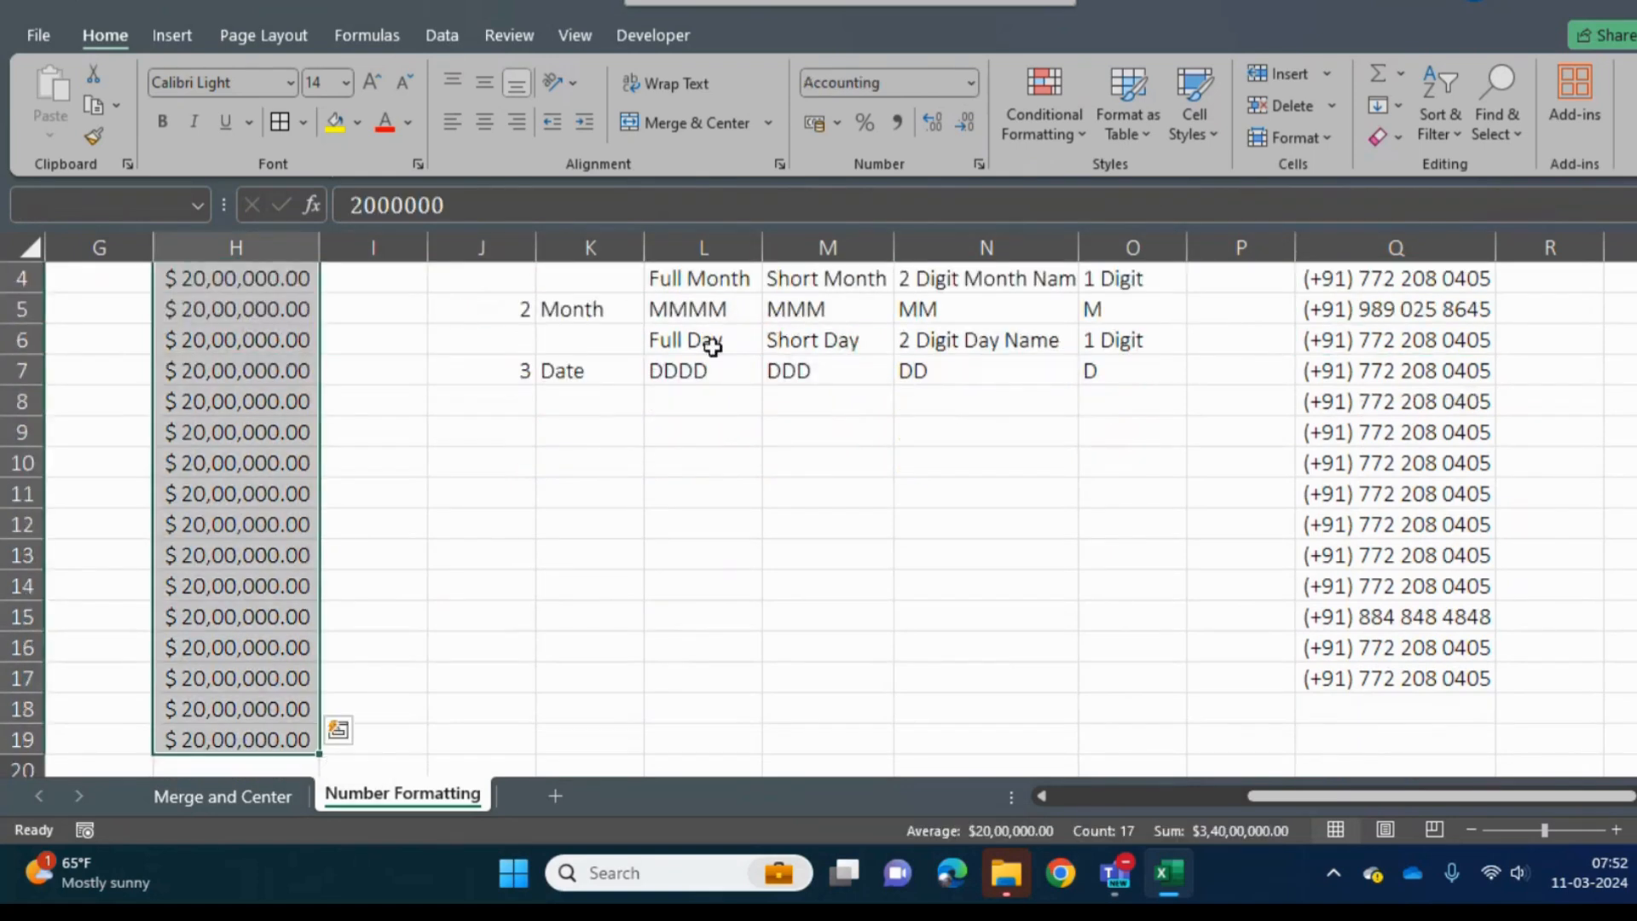
pyautogui.click(836, 124)
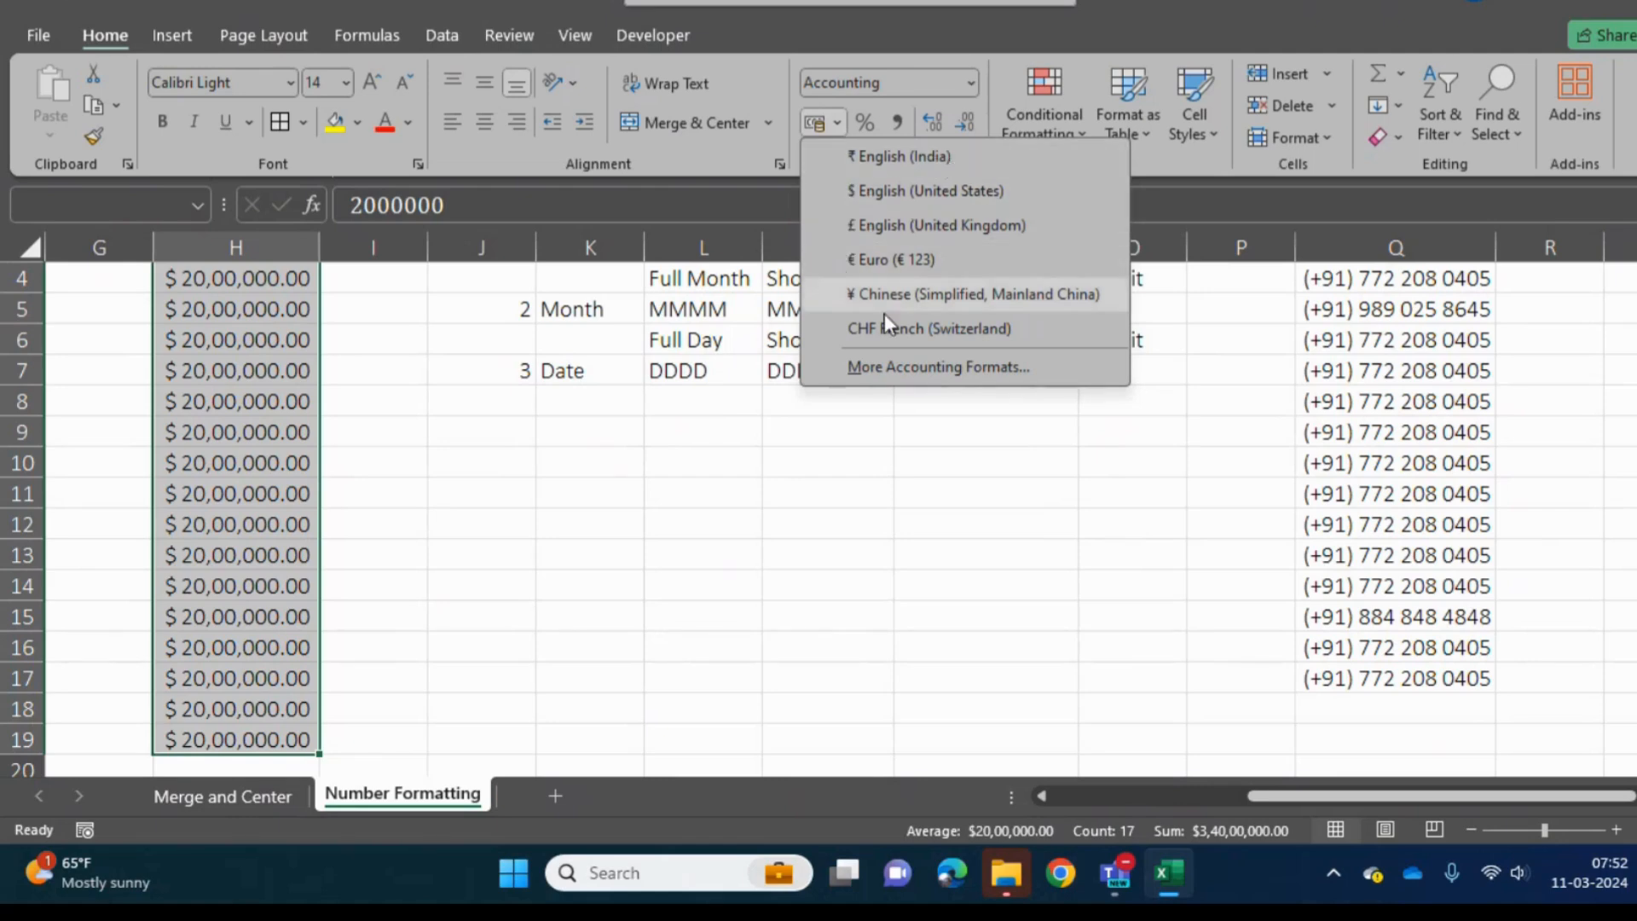
pyautogui.click(973, 77)
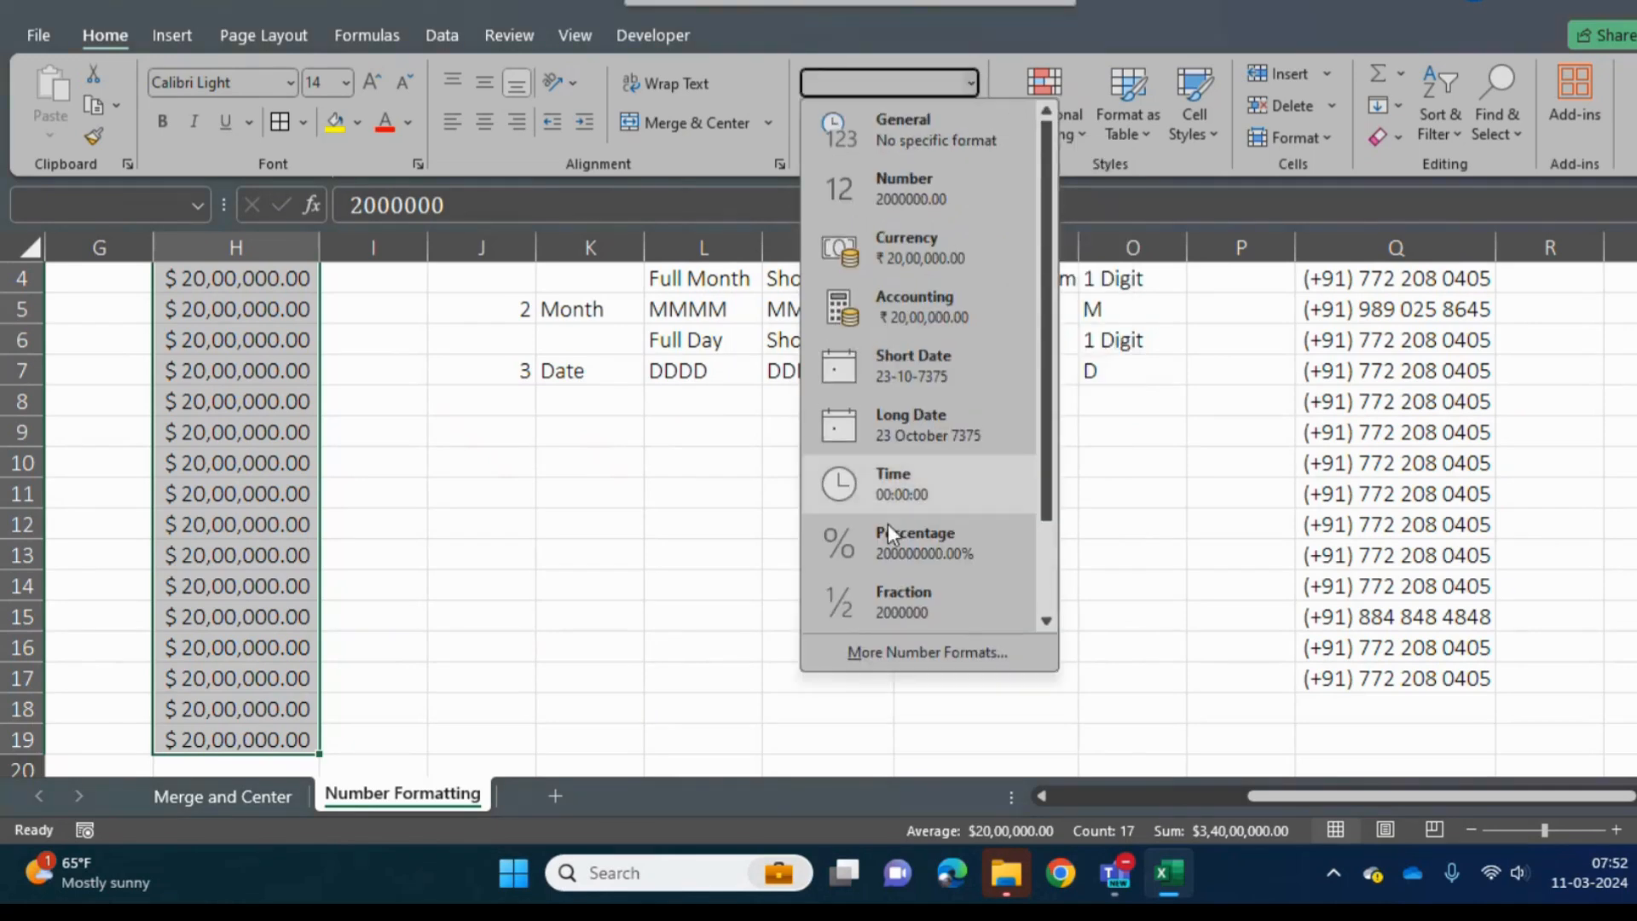
pyautogui.click(898, 652)
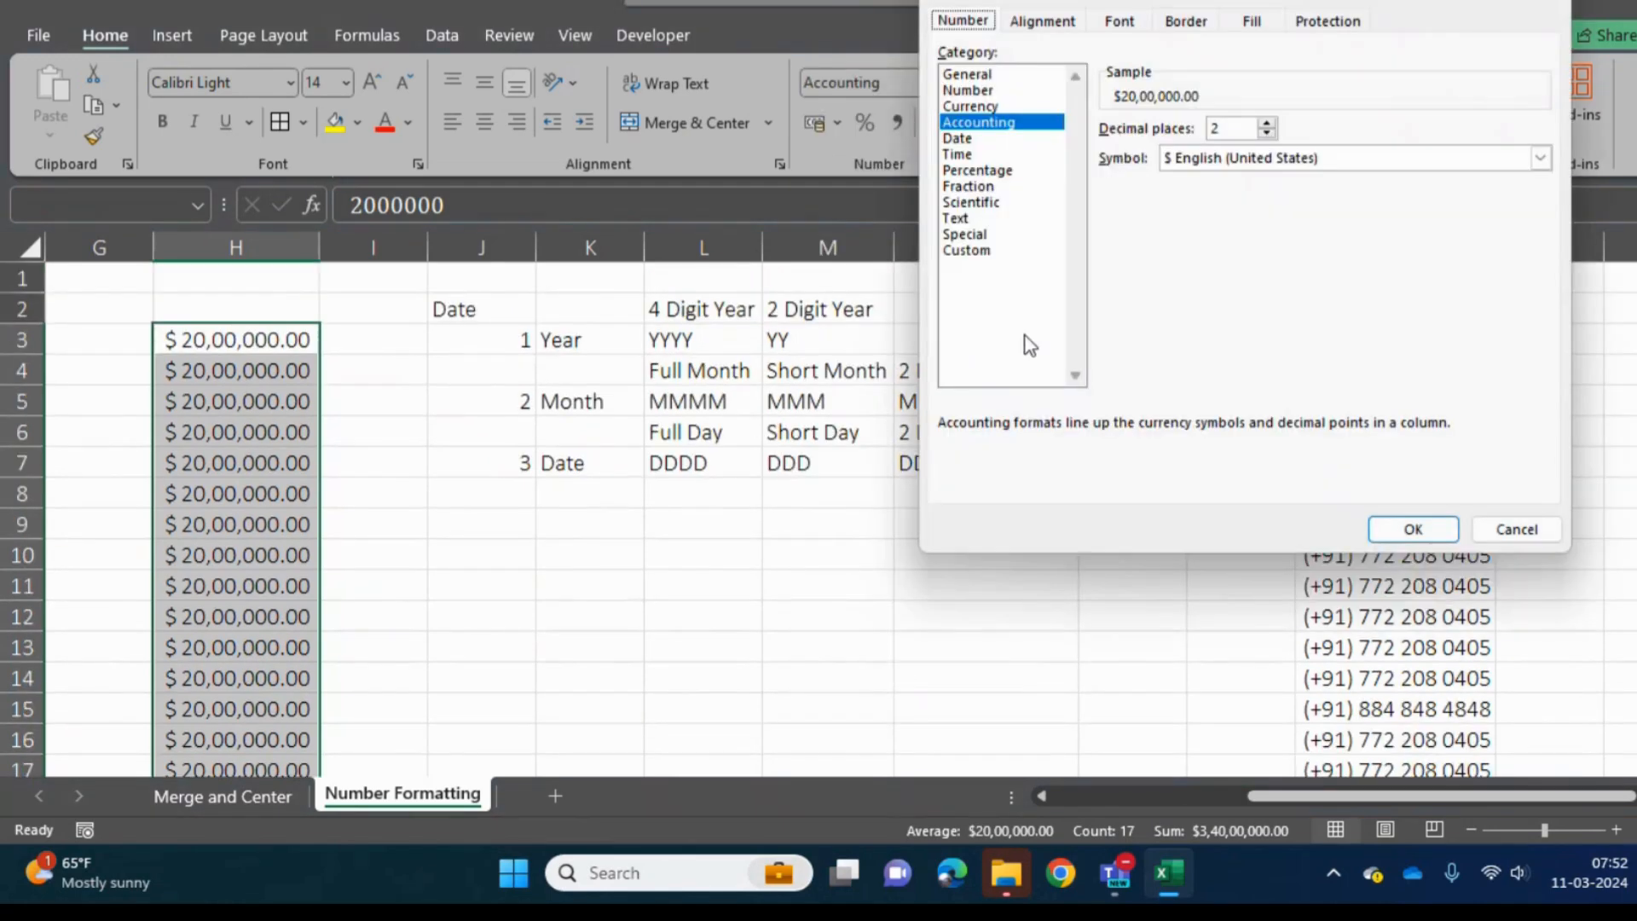
# - Browse the currency symbols available for the Accounting format, leaving the chosen symbol as it is
pyautogui.click(1540, 160)
pyautogui.press('Down')
pyautogui.press('Down')
pyautogui.press('Down')
pyautogui.press('Down')
pyautogui.press('Down')
pyautogui.press('Down')
pyautogui.press('Down')
pyautogui.press('Down')
pyautogui.press('Down')
pyautogui.press('Down')
pyautogui.press('Down')
pyautogui.press('Down')
pyautogui.press('Down')
pyautogui.press('Down')
pyautogui.press('Down')
pyautogui.press('Down')
pyautogui.press('Down')
pyautogui.press('Down')
pyautogui.press('Down')
pyautogui.press('Down')
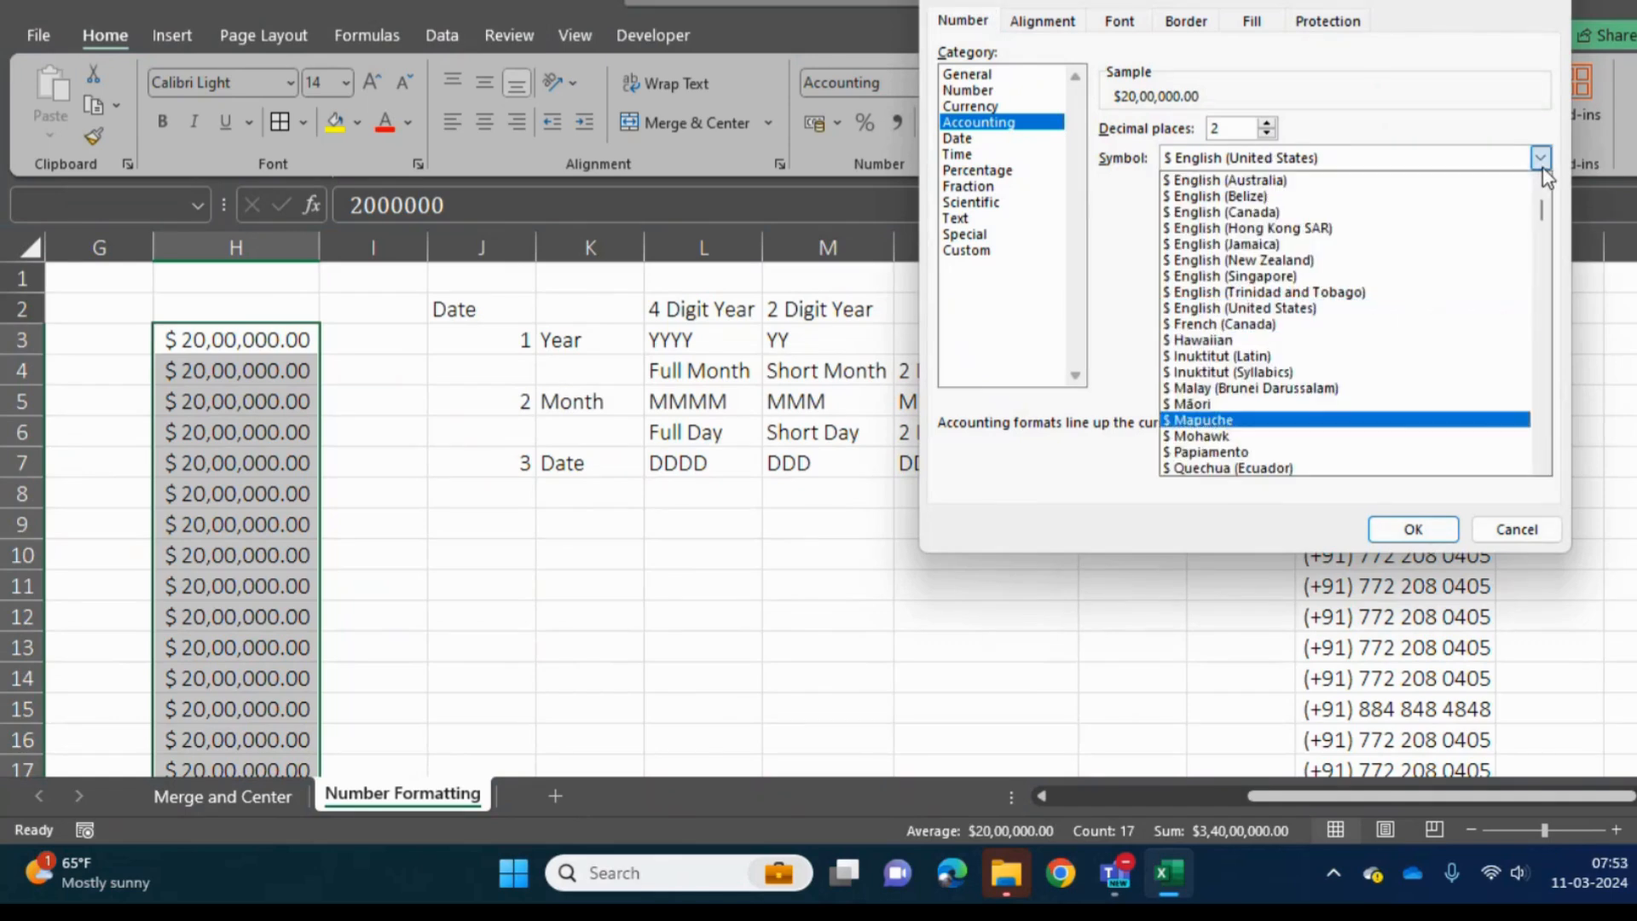
pyautogui.press('Down')
pyautogui.press('Down')
pyautogui.press('Down')
pyautogui.press('Down')
pyautogui.press('Down')
pyautogui.press('Down')
pyautogui.press('Down')
pyautogui.press('Down')
pyautogui.press('Down')
pyautogui.press('Down')
pyautogui.press('Down')
pyautogui.press('Down')
pyautogui.press('Down')
pyautogui.press('Down')
pyautogui.press('Down')
pyautogui.press('Down')
pyautogui.press('Down')
pyautogui.press('Down')
pyautogui.press('Down')
pyautogui.press('Down')
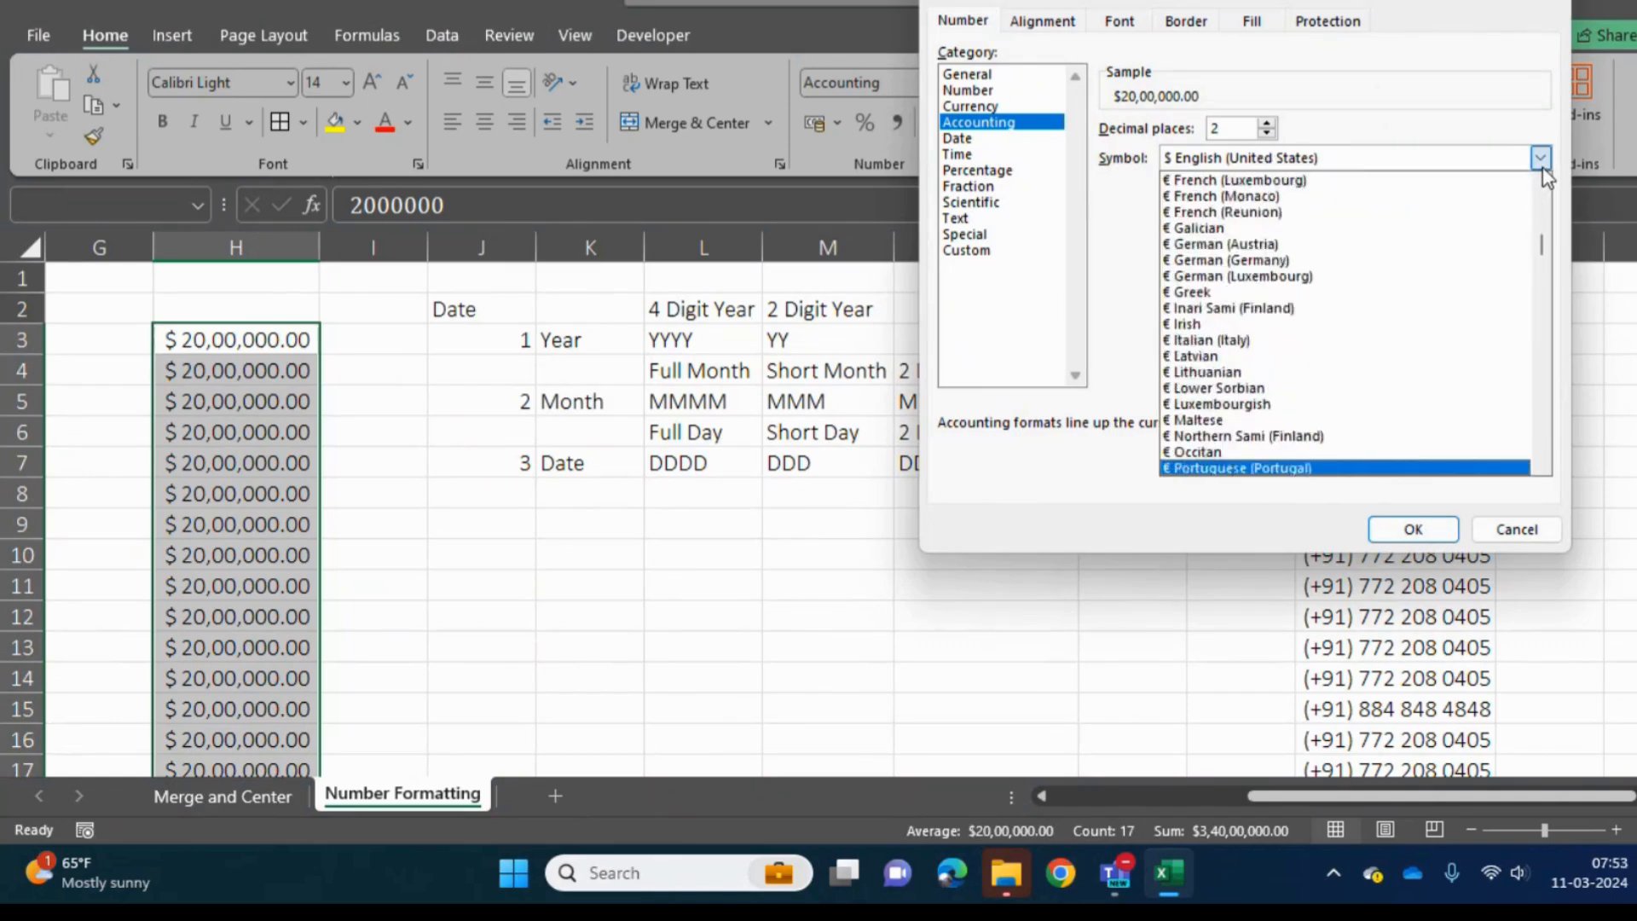
pyautogui.press('Down')
pyautogui.press('Down')
pyautogui.press('Down')
pyautogui.press('Down')
pyautogui.press('Down')
pyautogui.press('Down')
pyautogui.press('Down')
pyautogui.press('Down')
pyautogui.press('Down')
pyautogui.press('Down')
pyautogui.press('Down')
pyautogui.press('Down')
pyautogui.press('Down')
pyautogui.press('Down')
pyautogui.press('Down')
pyautogui.press('Down')
pyautogui.press('Down')
pyautogui.press('Down')
pyautogui.press('Down')
pyautogui.press('Down')
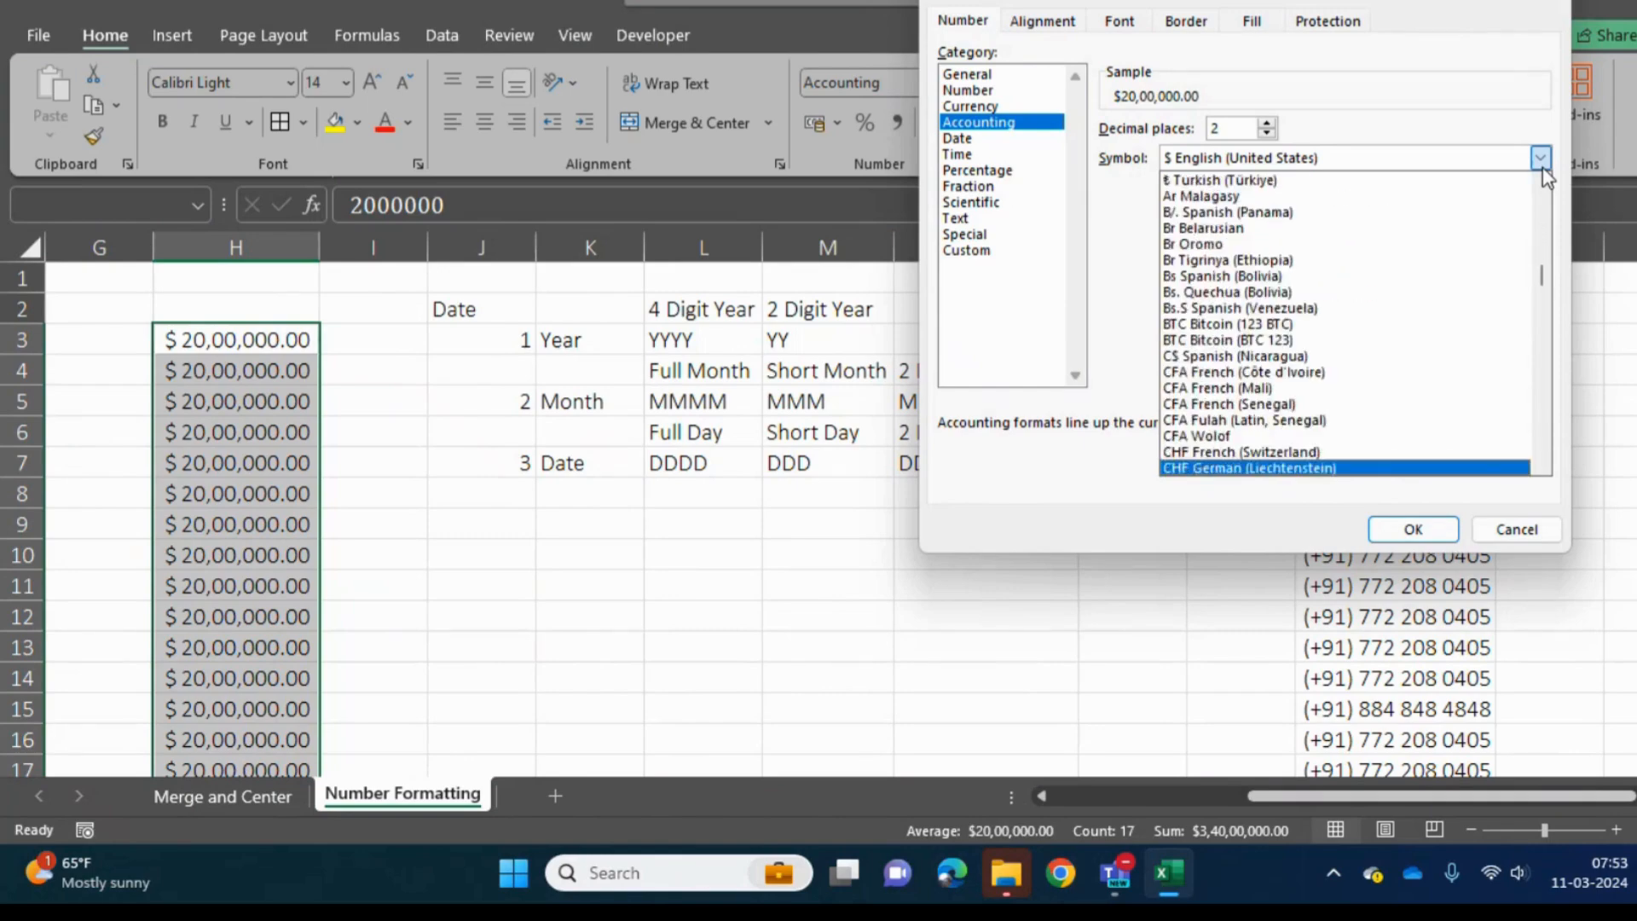
pyautogui.press('Down')
pyautogui.press('Down')
pyautogui.press('Down')
pyautogui.press('Down')
pyautogui.press('Down')
pyautogui.press('Down')
pyautogui.press('Down')
pyautogui.press('Down')
pyautogui.press('Down')
pyautogui.press('Down')
pyautogui.press('Down')
pyautogui.press('Down')
pyautogui.press('Down')
pyautogui.press('Down')
pyautogui.press('Down')
pyautogui.press('Down')
pyautogui.press('Down')
pyautogui.press('Down')
pyautogui.press('Down')
pyautogui.press('Down')
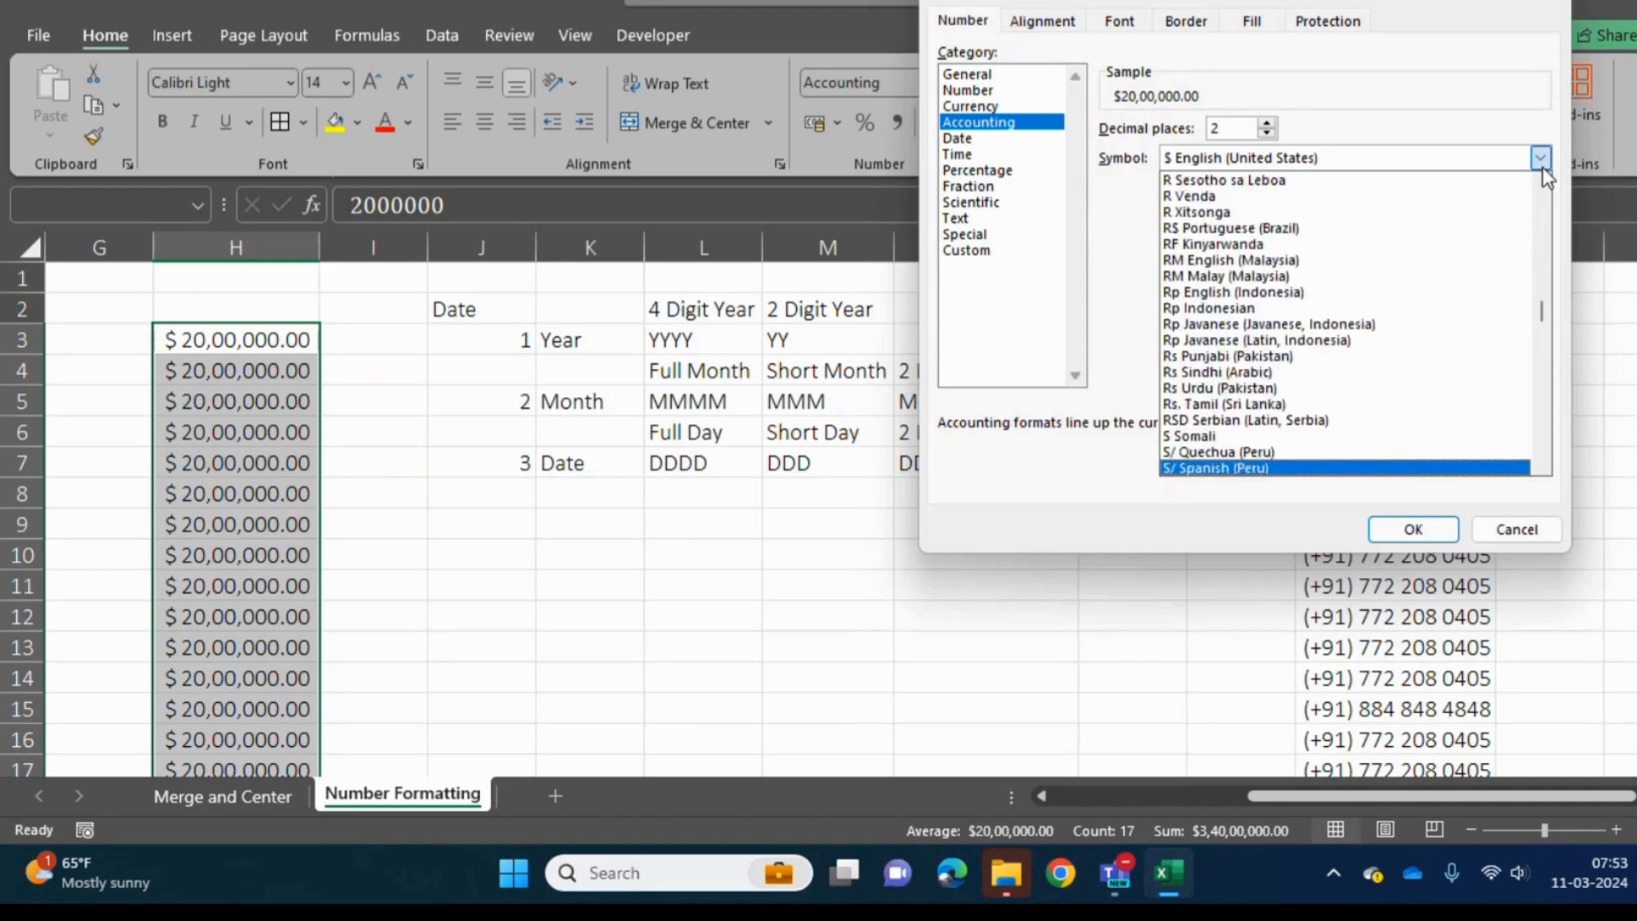
pyautogui.press('Down')
pyautogui.press('Down')
pyautogui.press('Down')
pyautogui.press('Down')
pyautogui.press('Down')
pyautogui.press('Down')
pyautogui.press('Down')
pyautogui.press('Down')
pyautogui.press('Down')
pyautogui.press('Down')
pyautogui.press('Down')
pyautogui.press('Down')
pyautogui.press('Down')
pyautogui.press('Down')
pyautogui.press('Down')
pyautogui.press('Down')
pyautogui.press('Down')
pyautogui.press('Down')
pyautogui.press('Down')
pyautogui.press('Down')
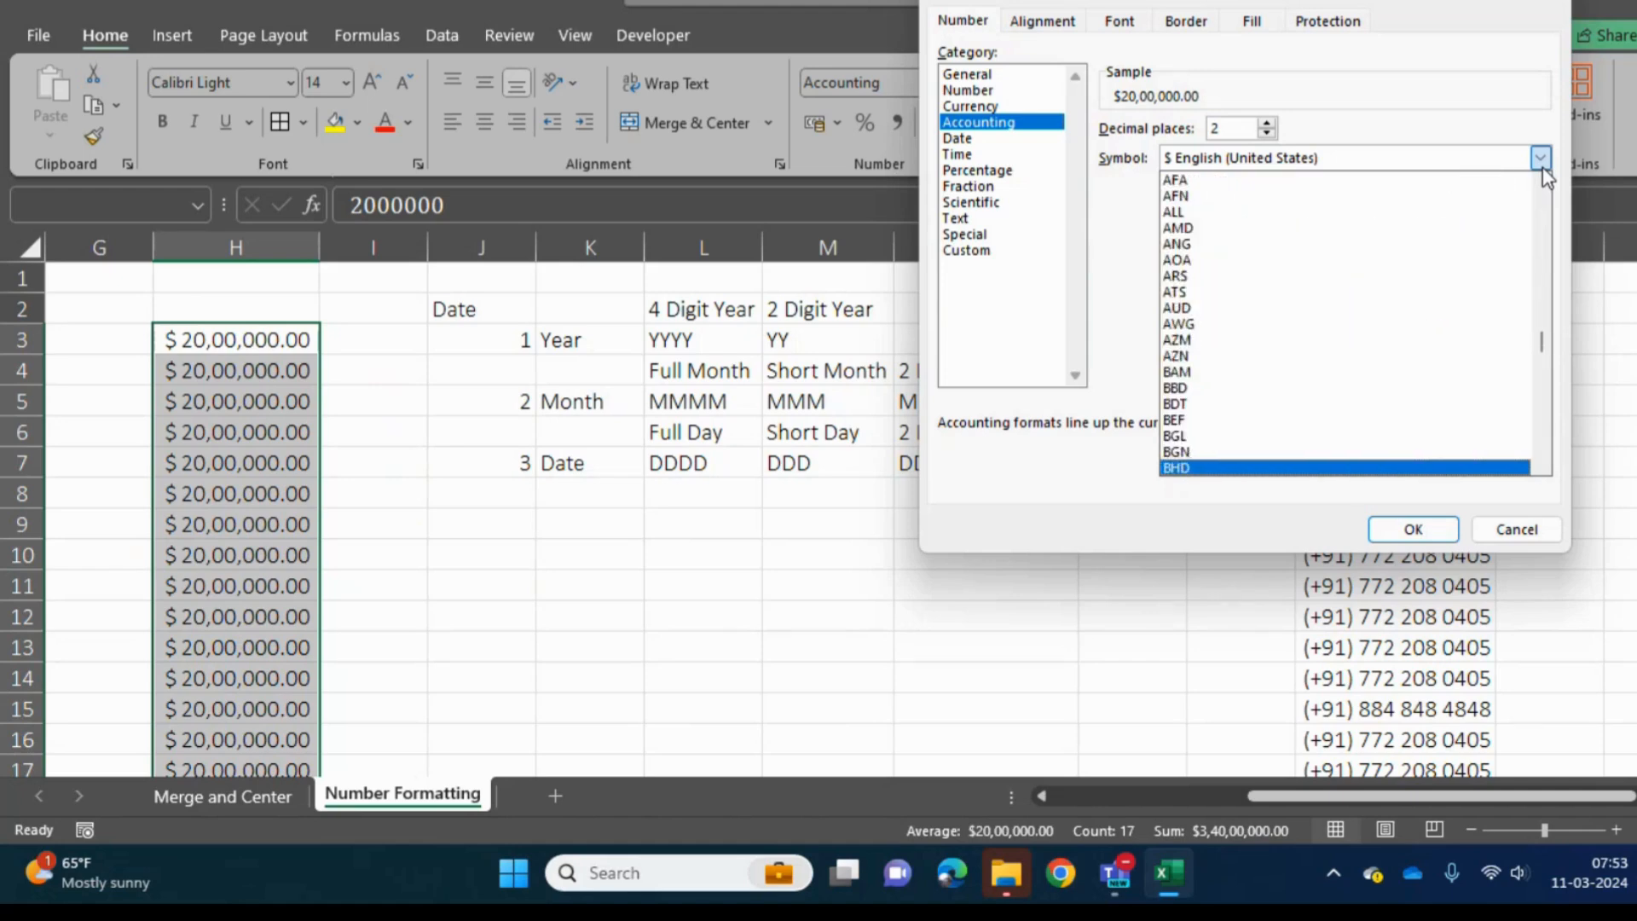
pyautogui.click(1119, 289)
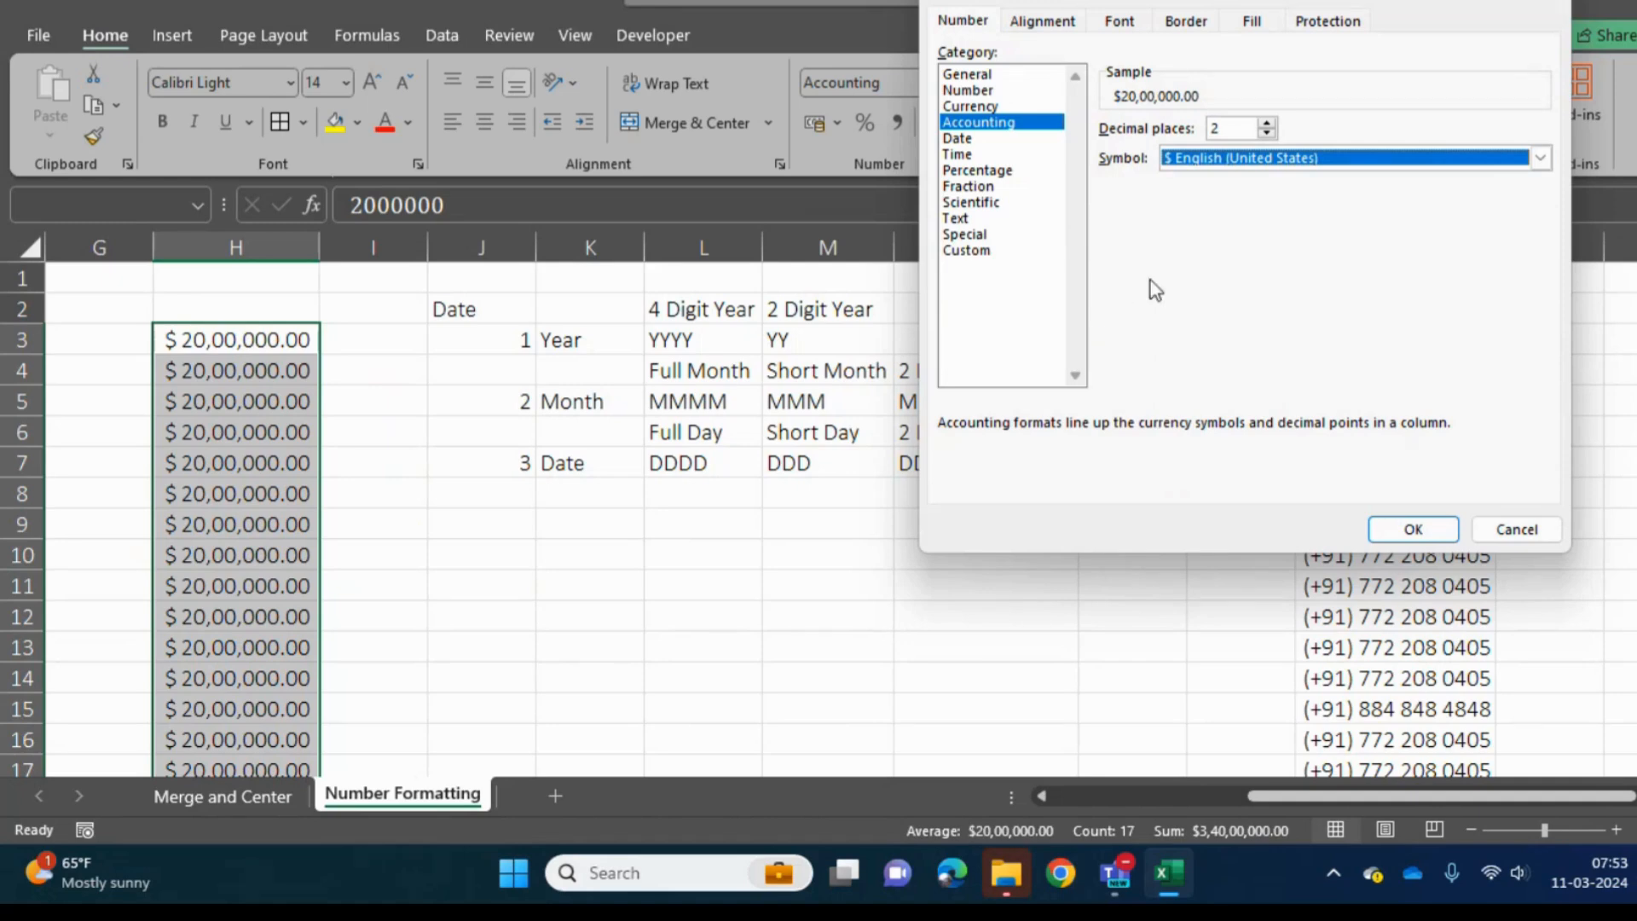
# - Compare the Currency and Accounting categories, examining the negative number options and how each aligns the currency symbol
pyautogui.click(997, 107)
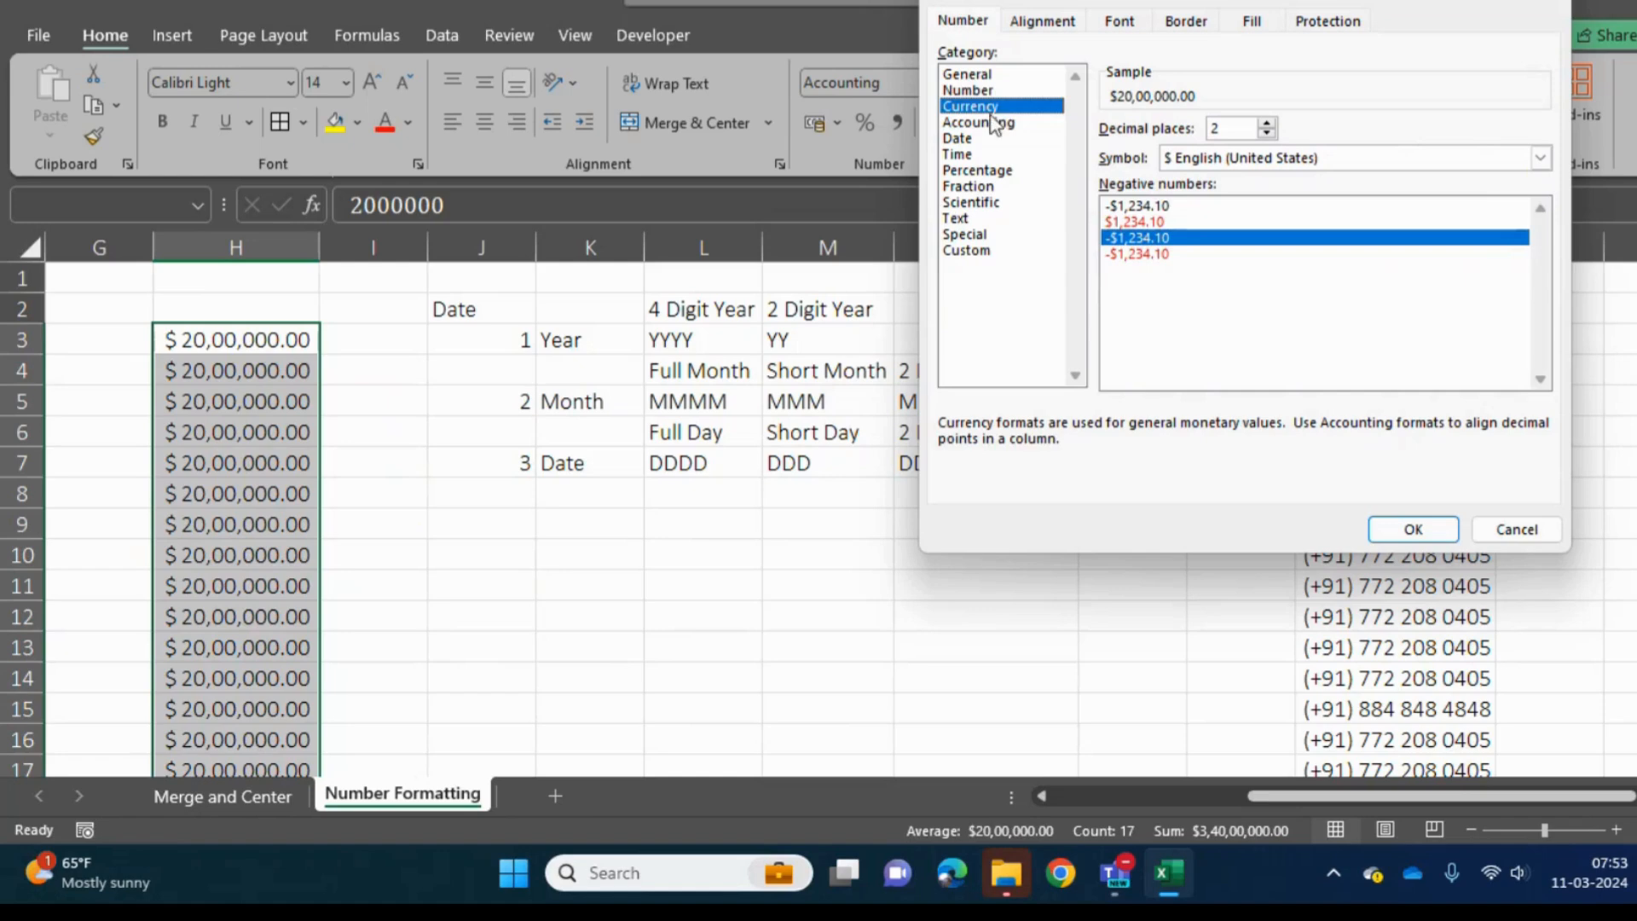
pyautogui.click(989, 126)
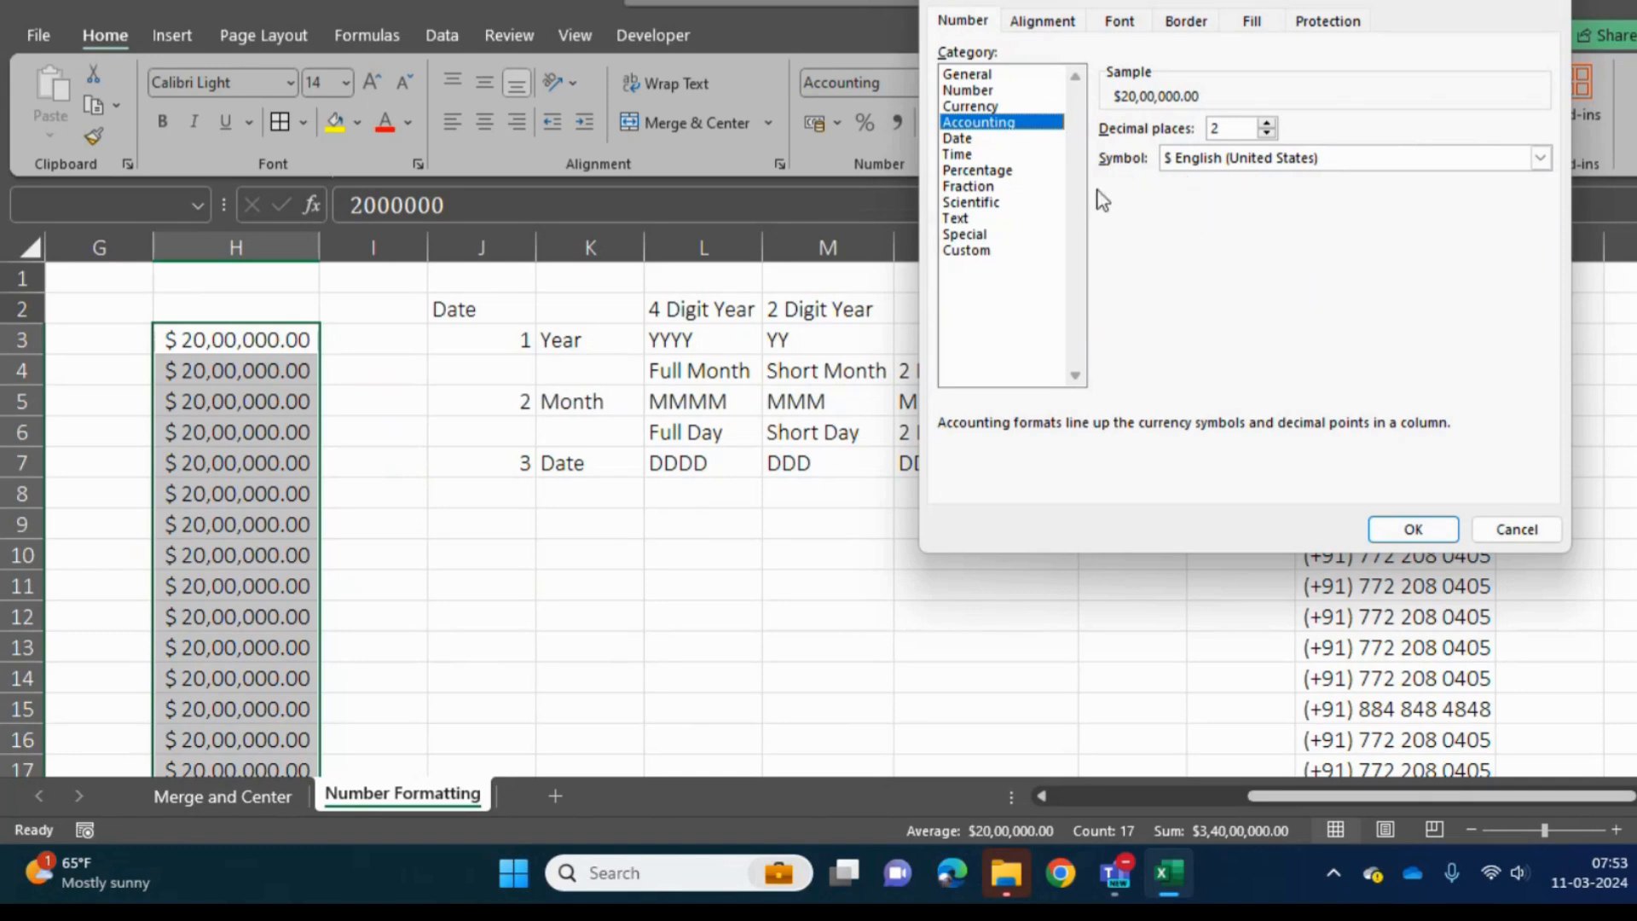
pyautogui.click(958, 107)
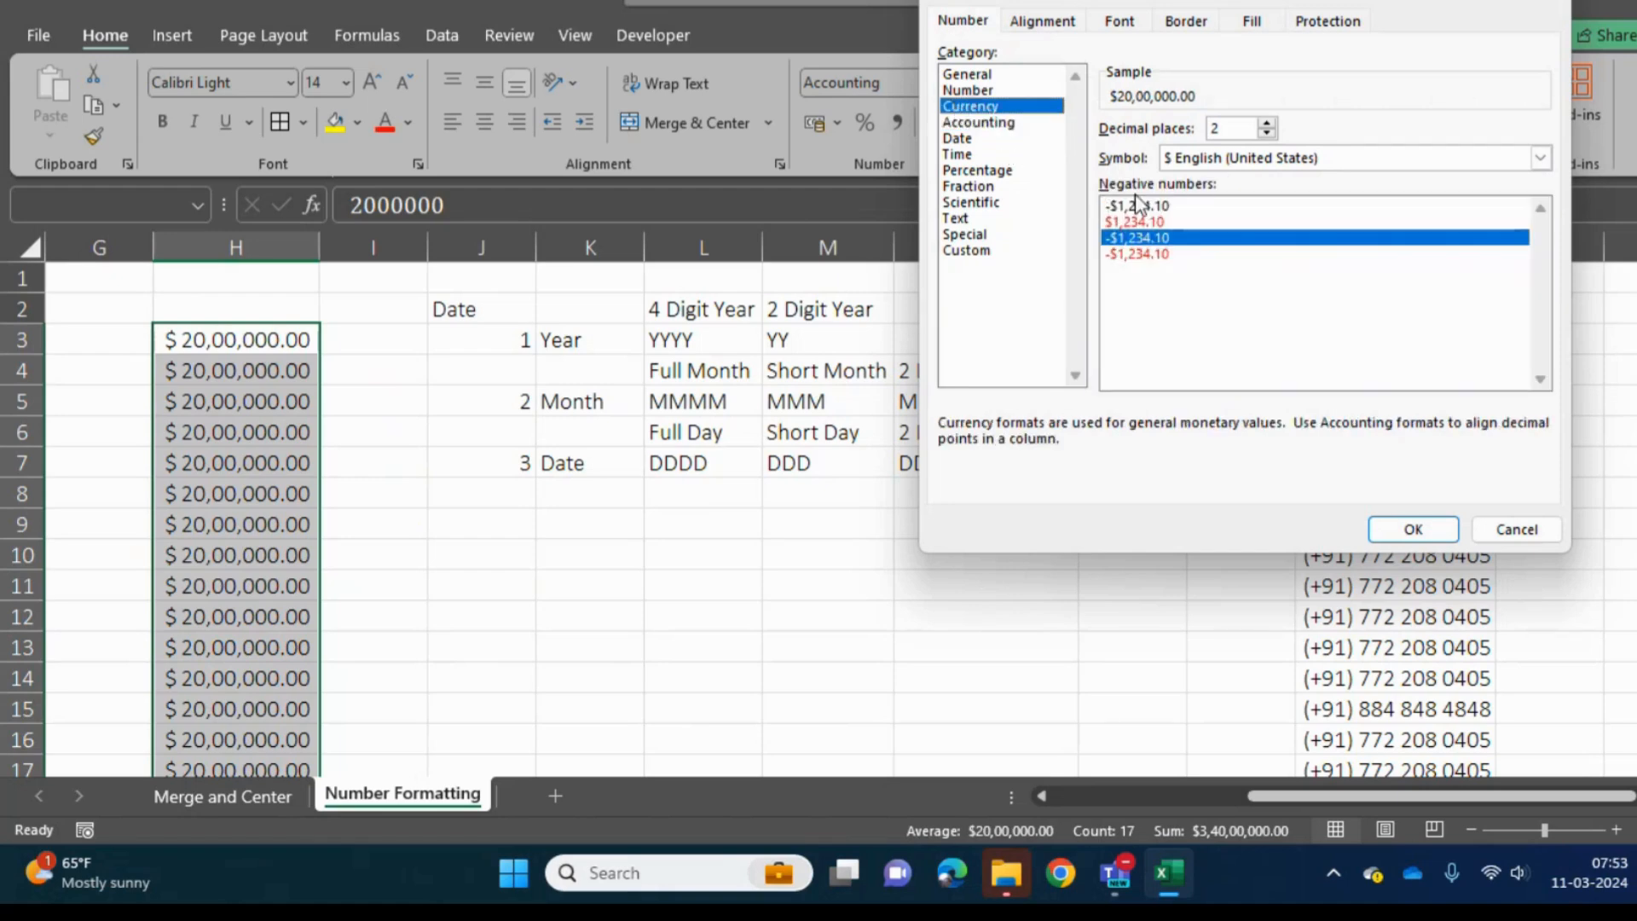
pyautogui.click(994, 125)
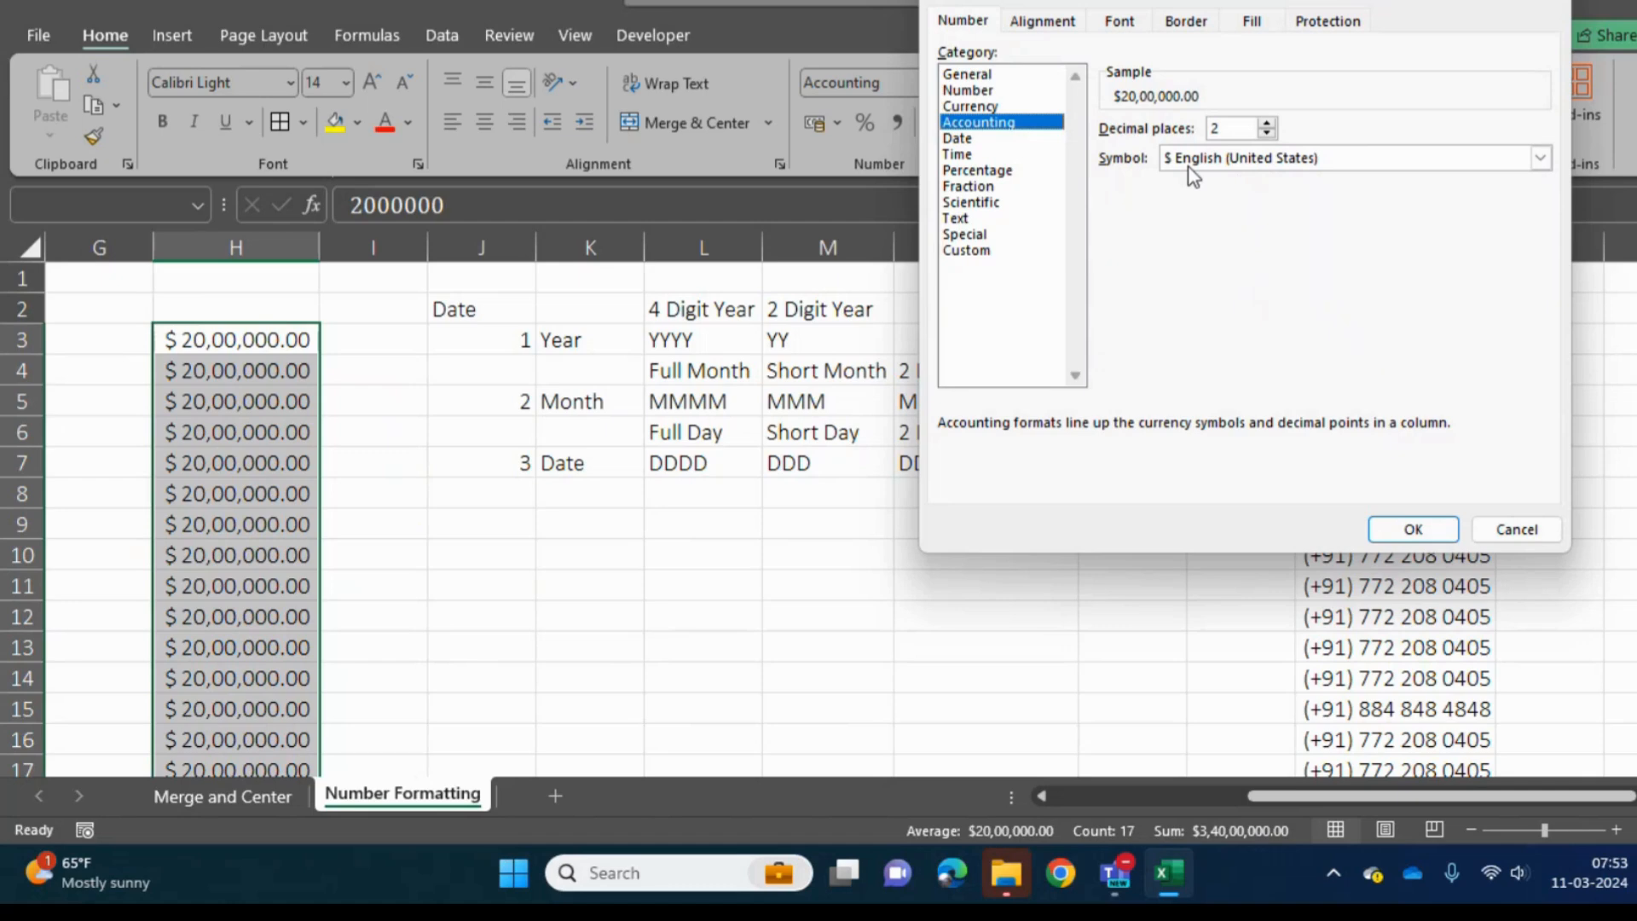
pyautogui.click(979, 104)
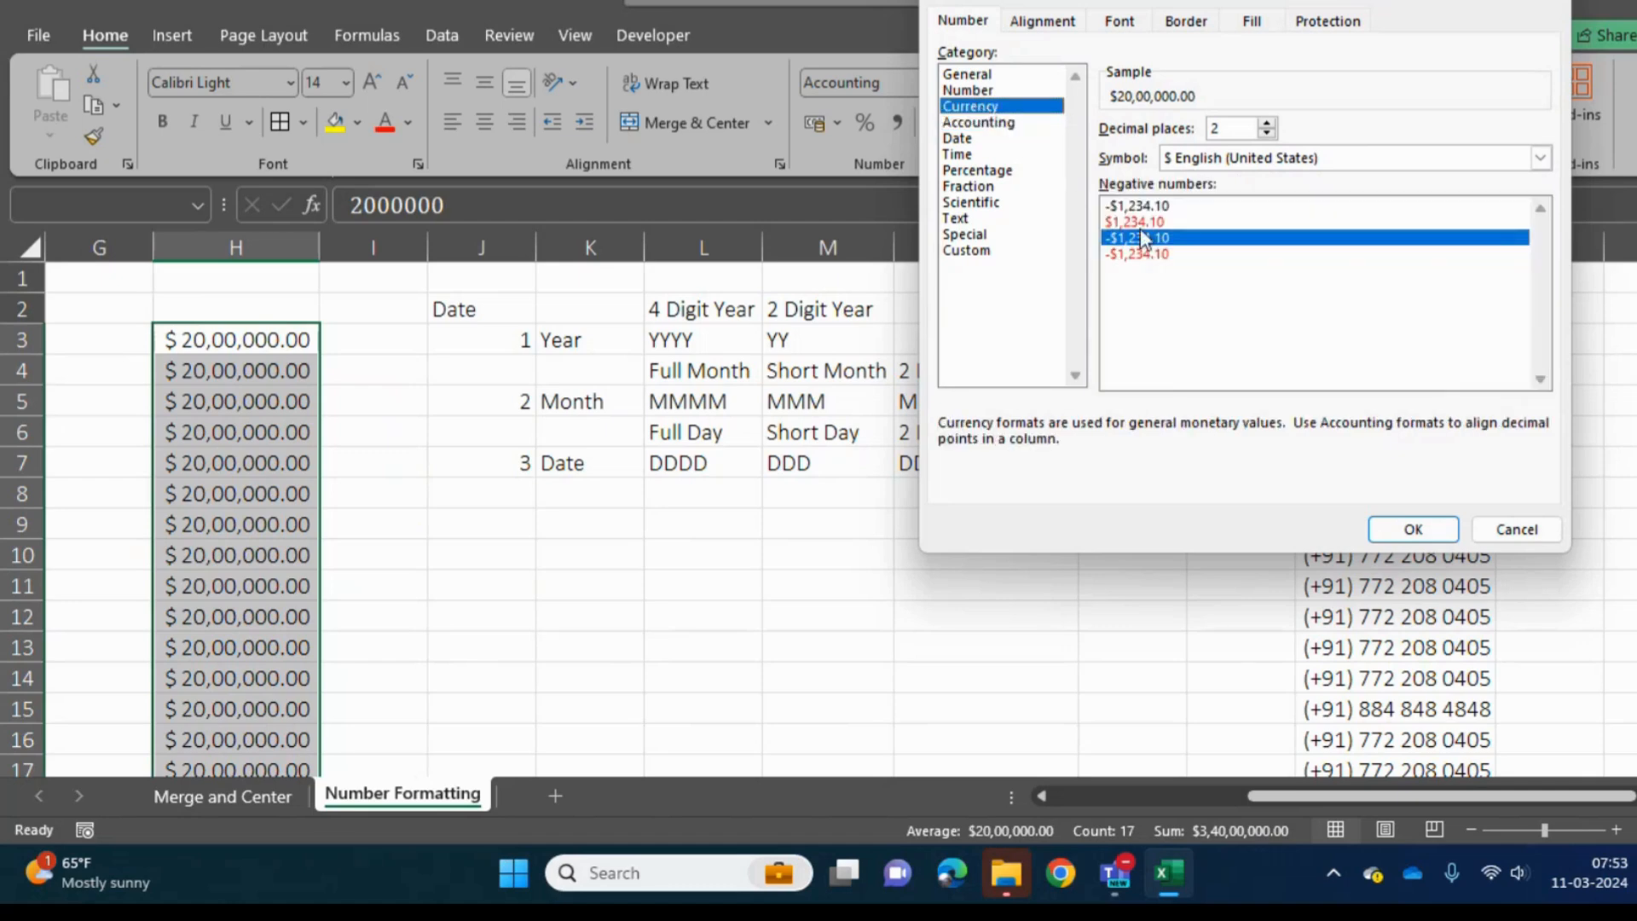